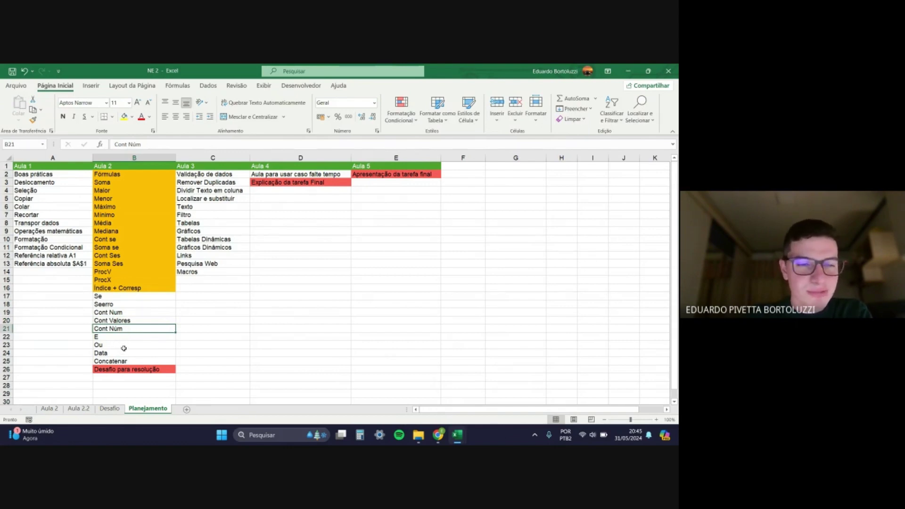
Step: Review the remaining Aula 2 topics in the planning sheet, from E and Ou through Concatenar and Desafio para resolução
click(126, 337)
click(125, 346)
click(126, 359)
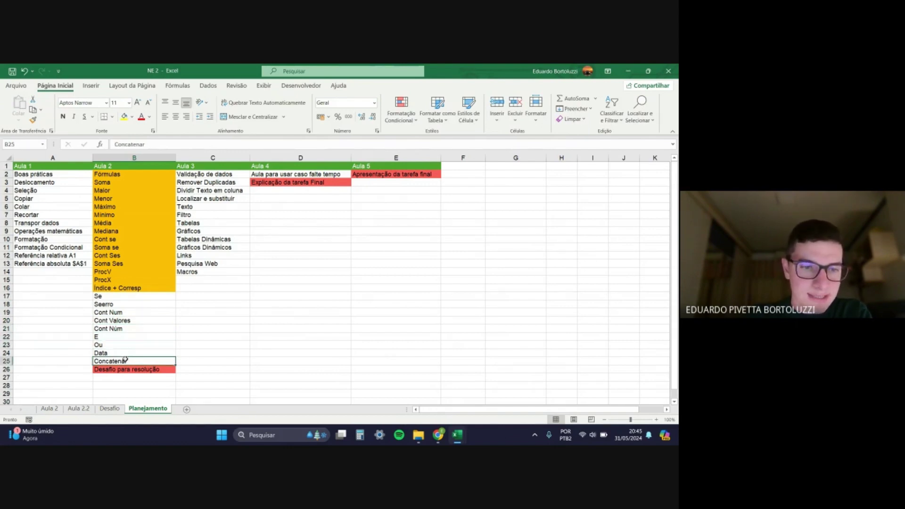
click(167, 373)
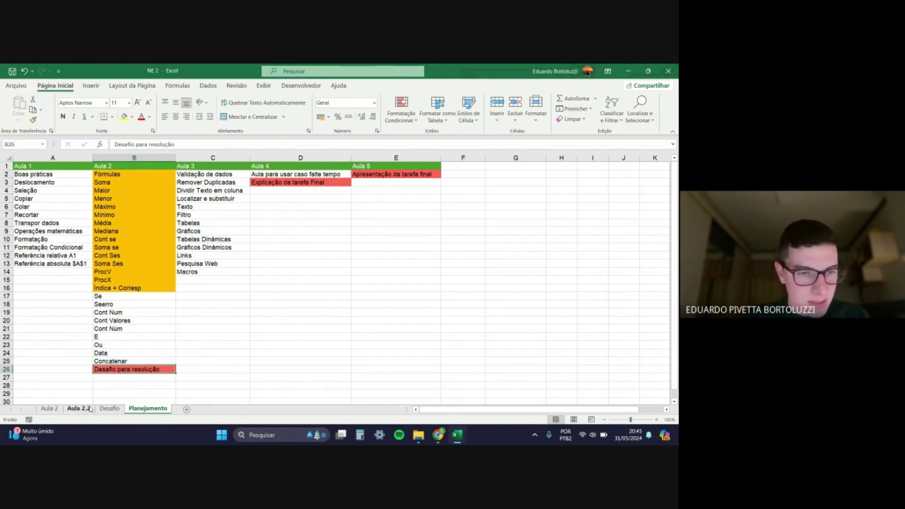
Step: Open the Aula 2.2 sheet and examine its Operação matemática and Texto example blocks
click(76, 413)
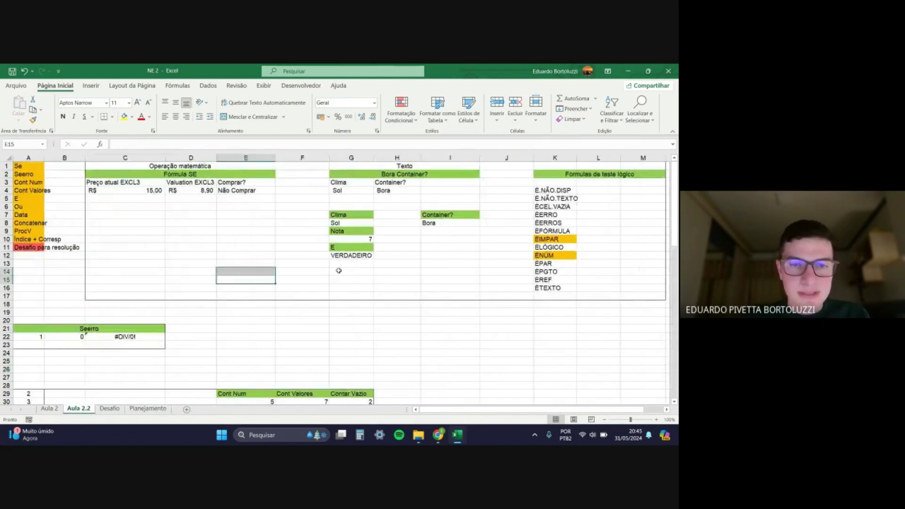
click(195, 254)
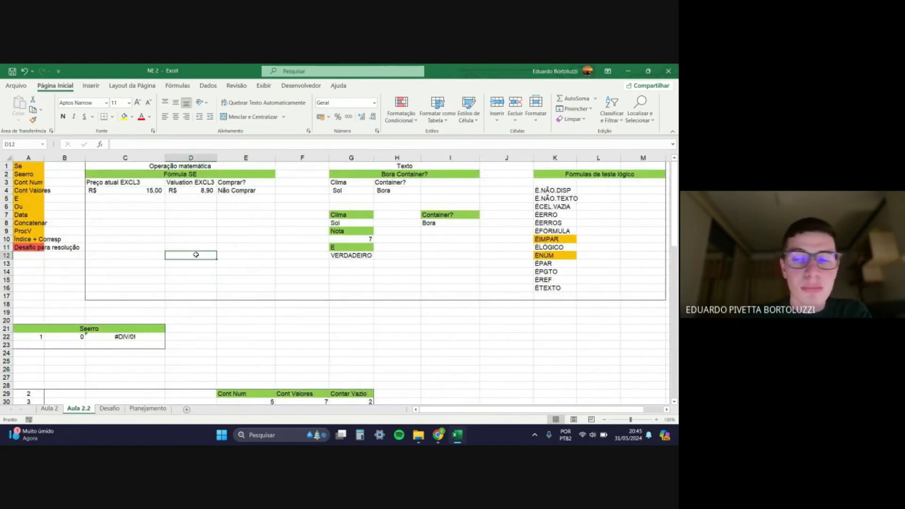
click(248, 248)
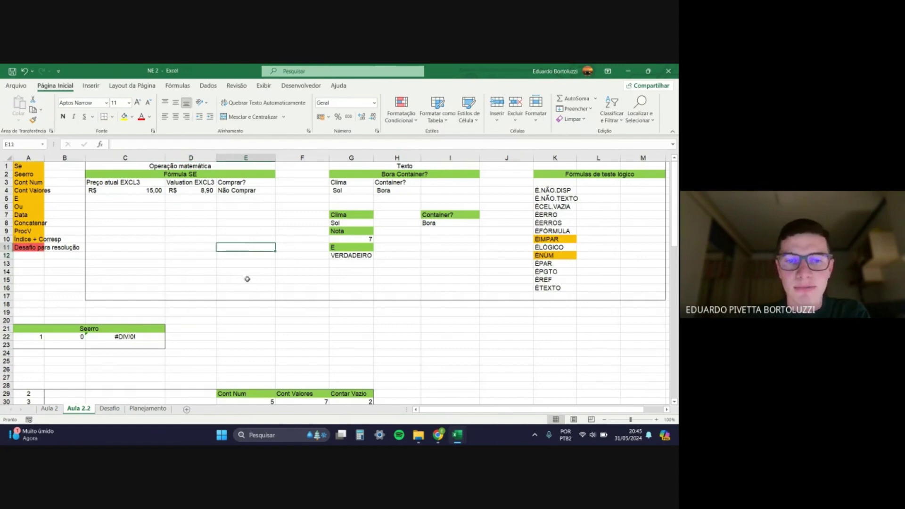
click(248, 264)
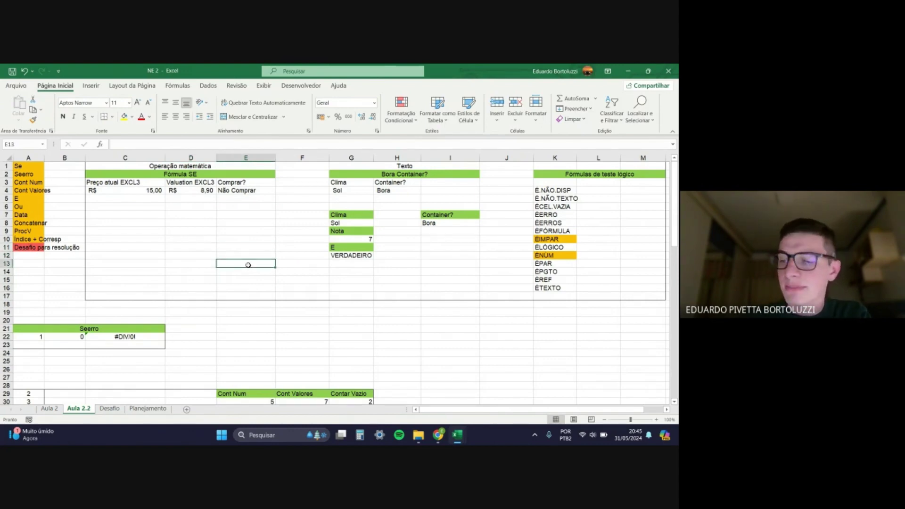
click(228, 208)
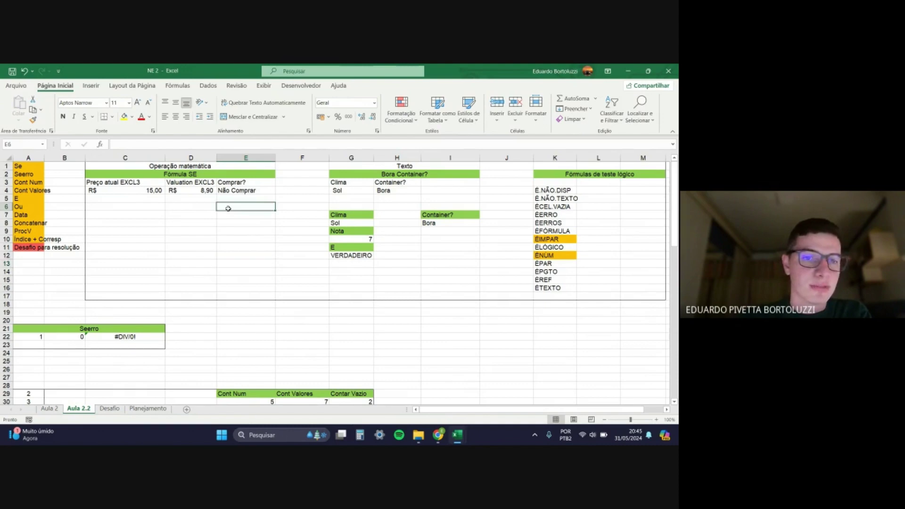
click(209, 240)
click(193, 167)
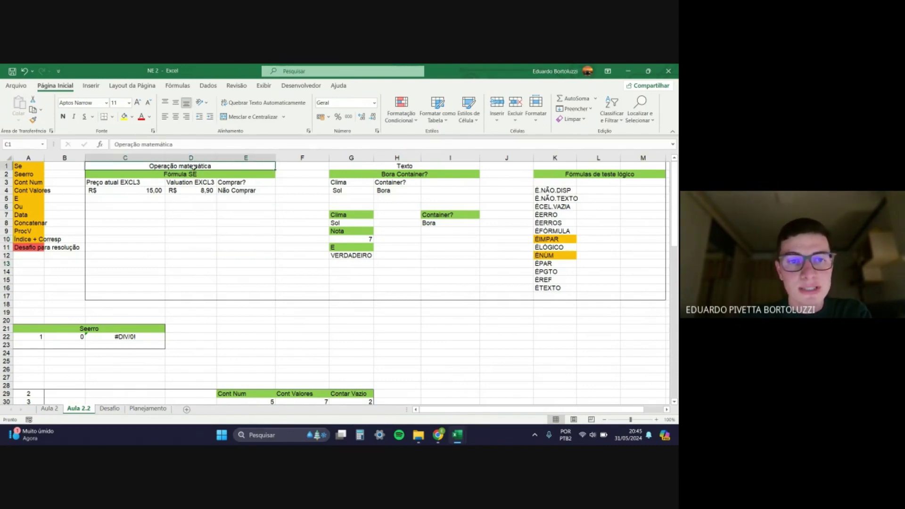
click(407, 167)
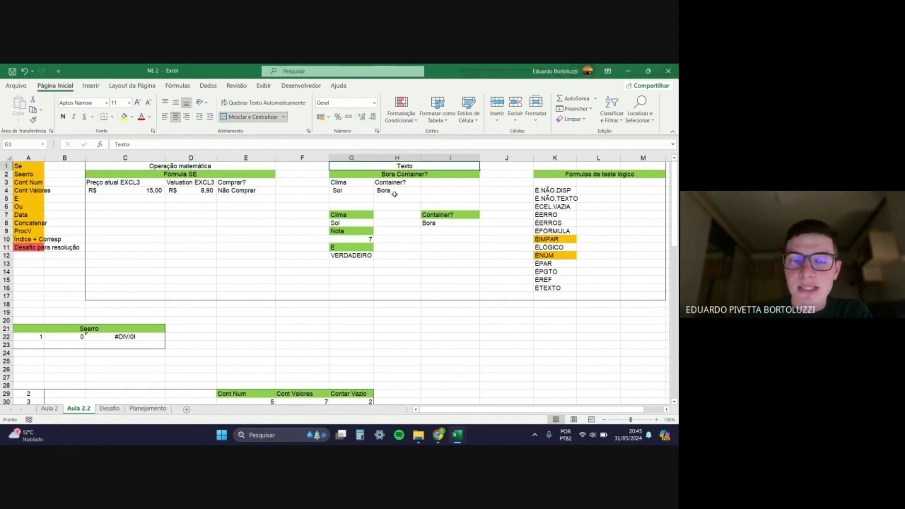
click(261, 223)
click(249, 208)
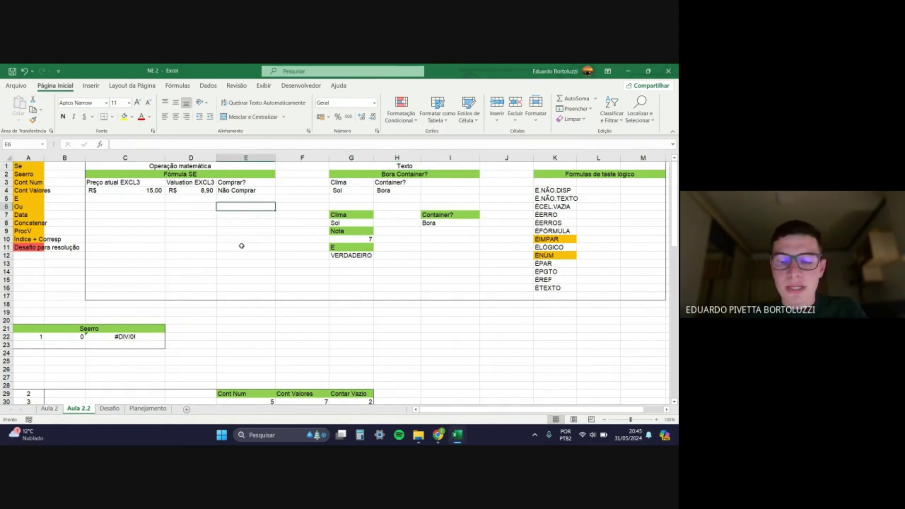
text(=se)
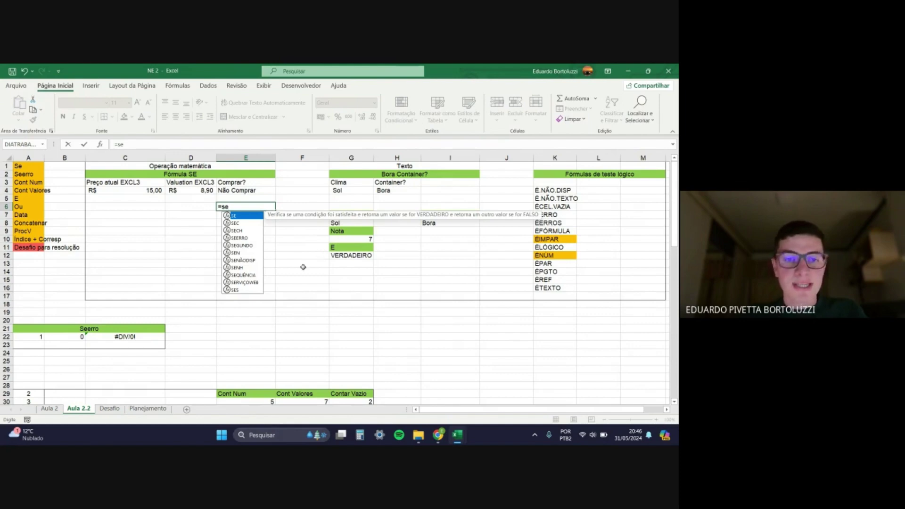
key(Tab)
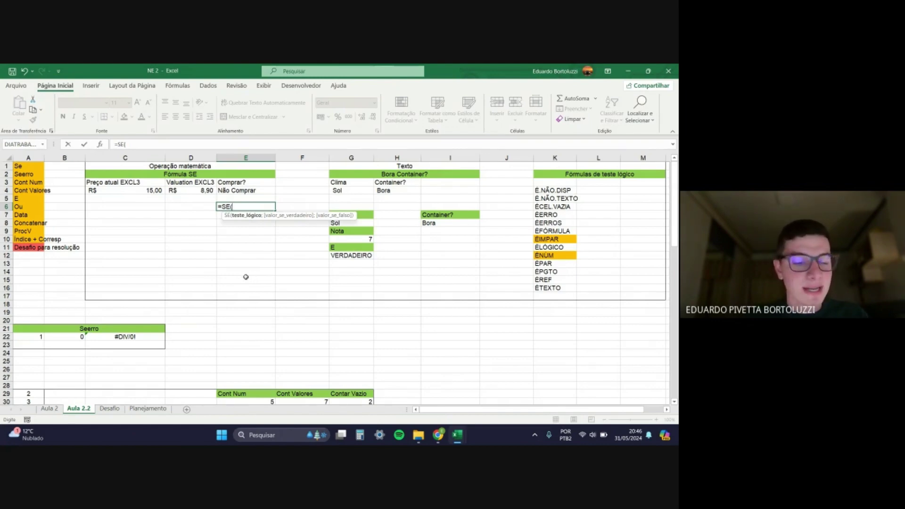
key(Escape)
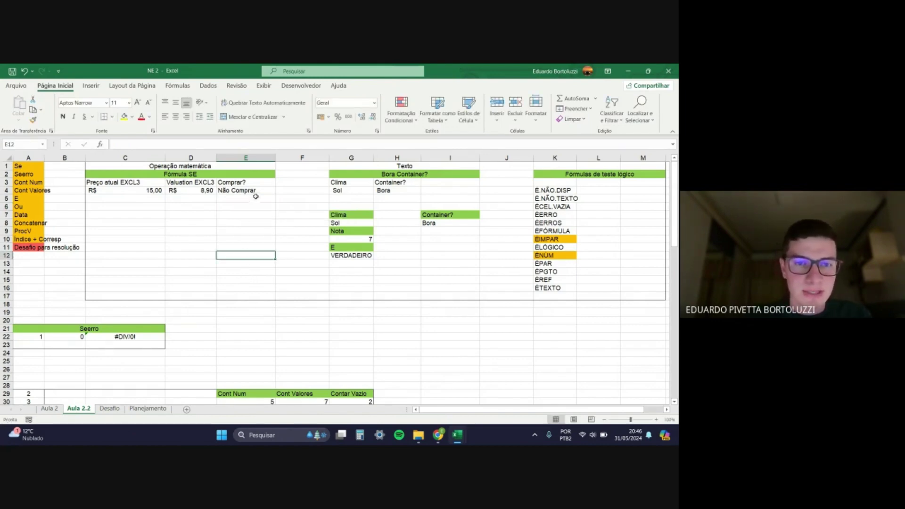
Step: Clear the existing result in cell E4 under the Comprar? heading
click(254, 190)
key(Delete)
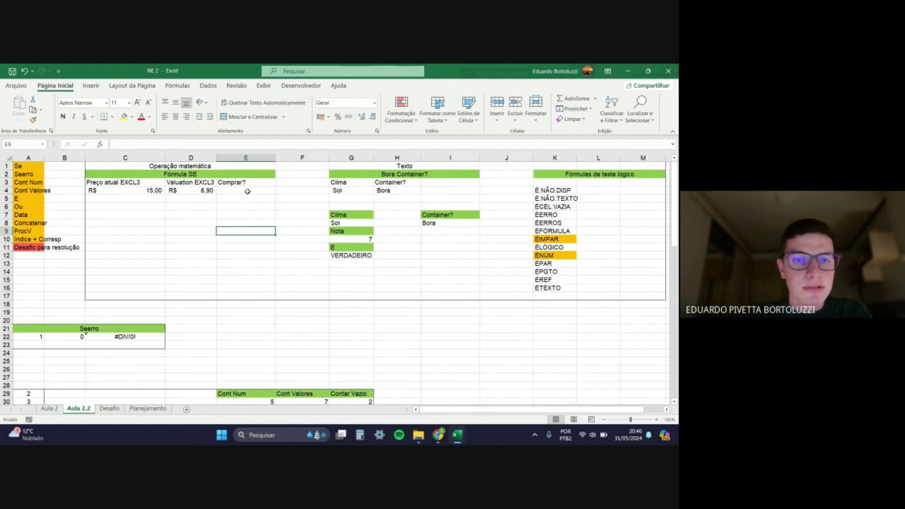
click(247, 234)
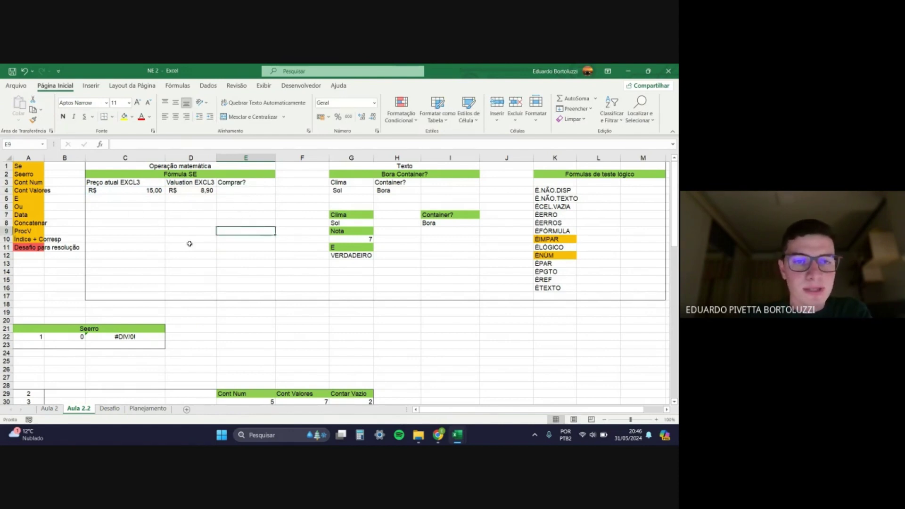
Step: Examine the Preço atual EXCL3 and Valuation EXCL3 figures in C4 and D4 that the purchase decision compares
click(180, 212)
click(127, 183)
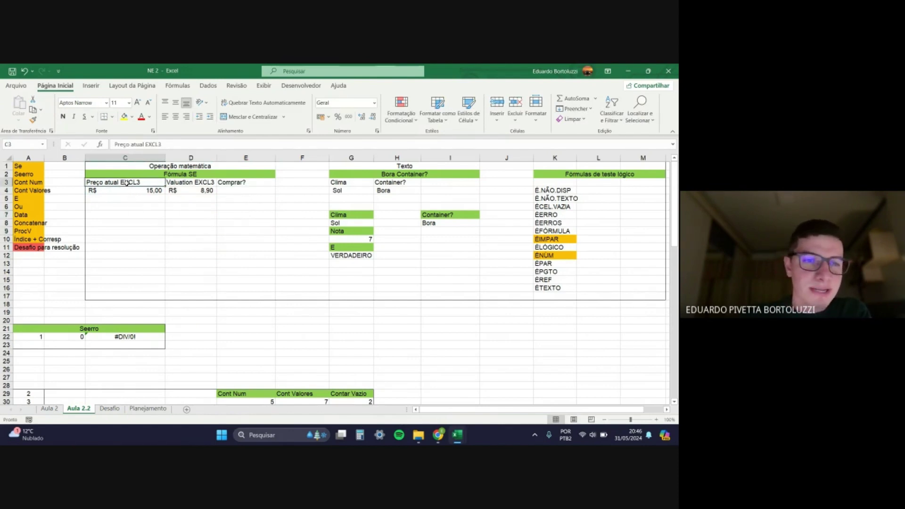
click(136, 224)
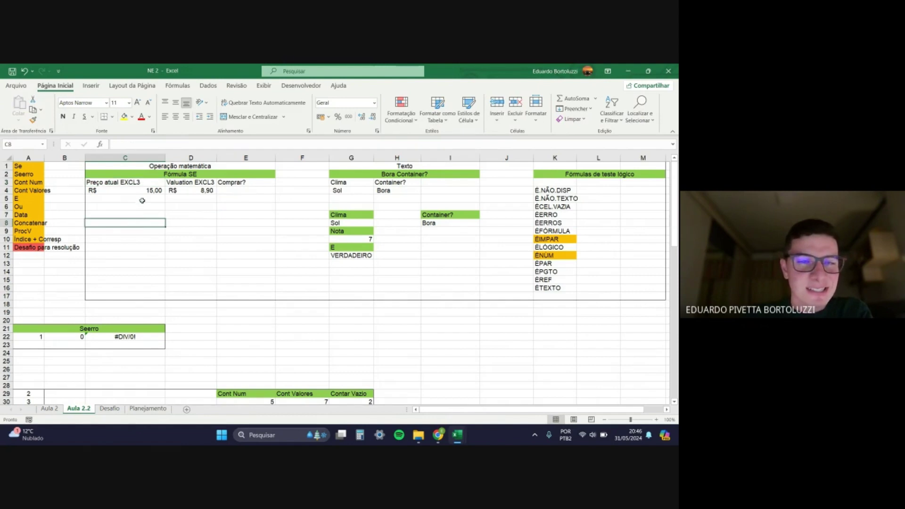
click(141, 200)
click(142, 191)
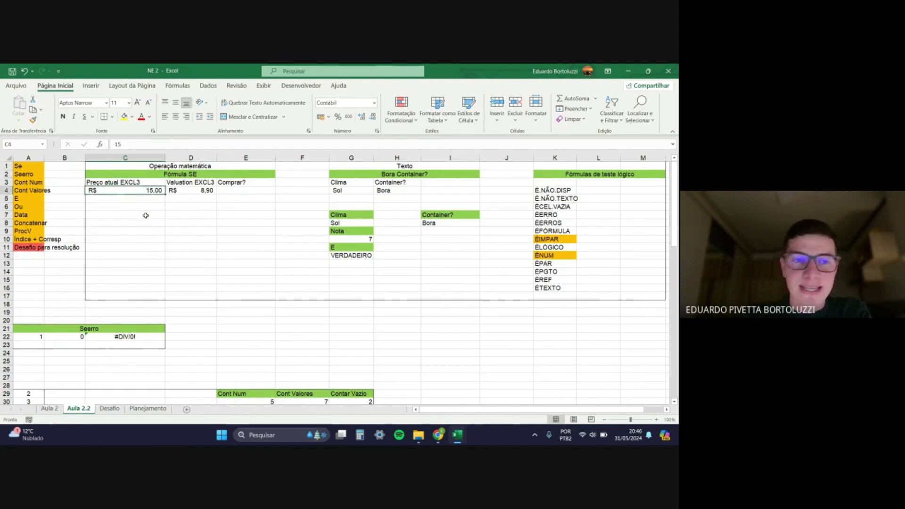
click(192, 207)
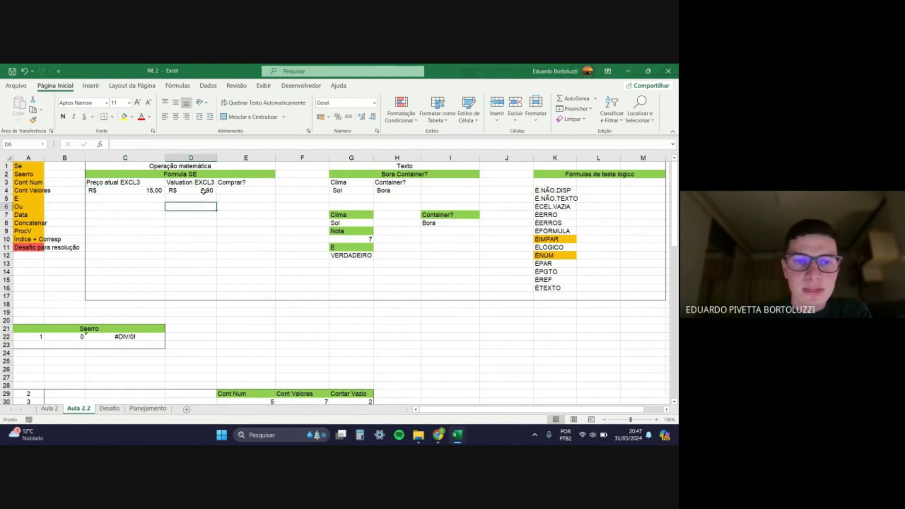
click(203, 191)
click(206, 199)
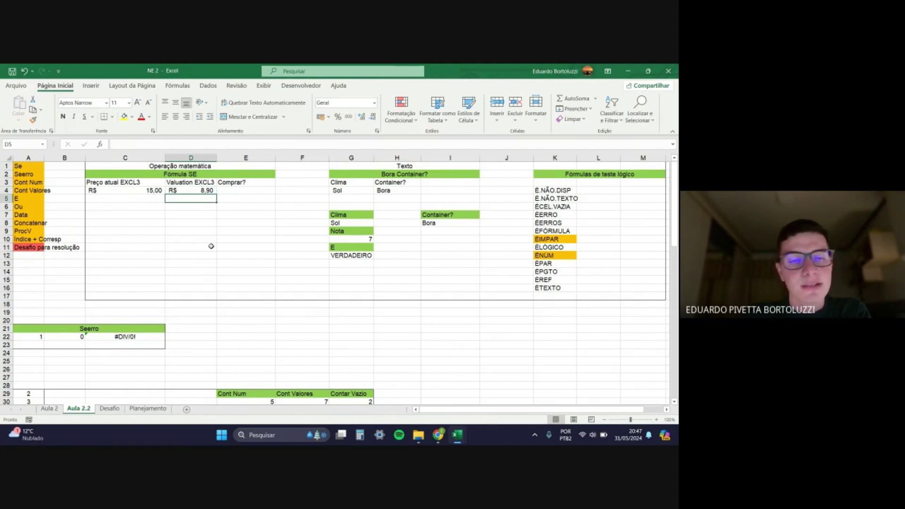
click(212, 191)
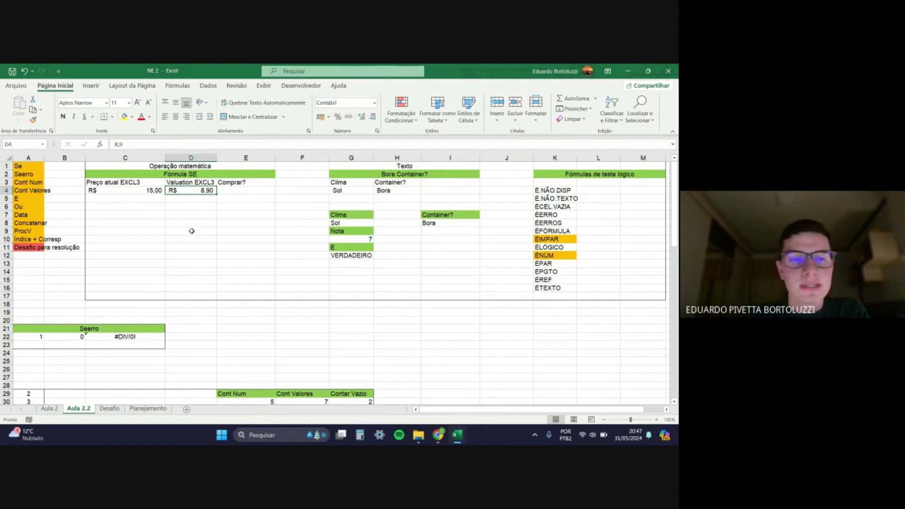
click(198, 206)
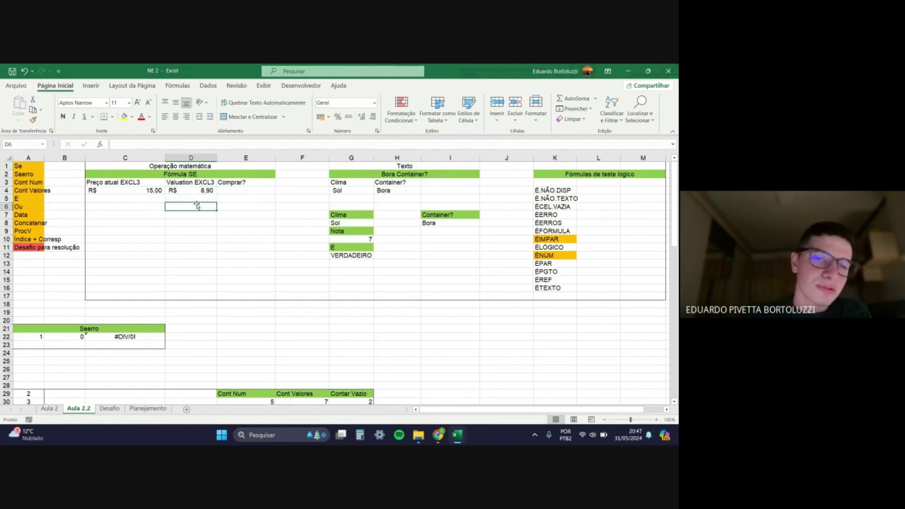
click(203, 199)
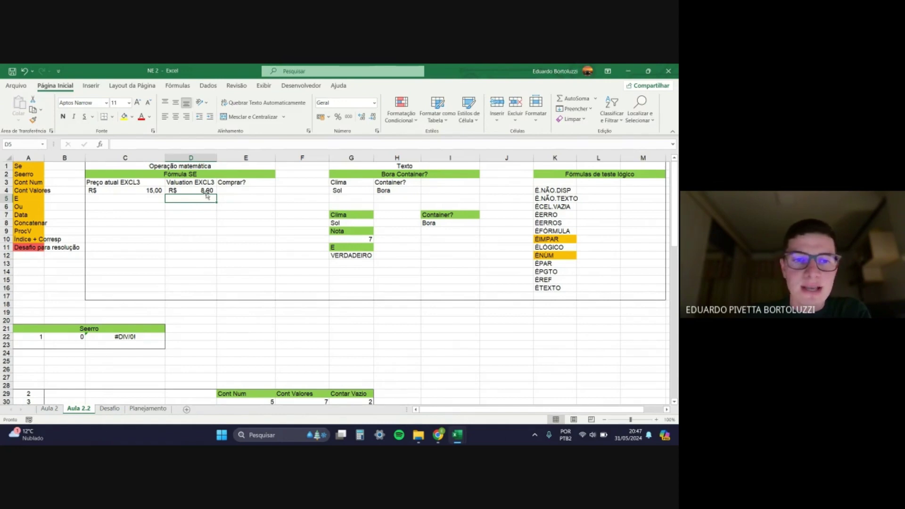
click(233, 199)
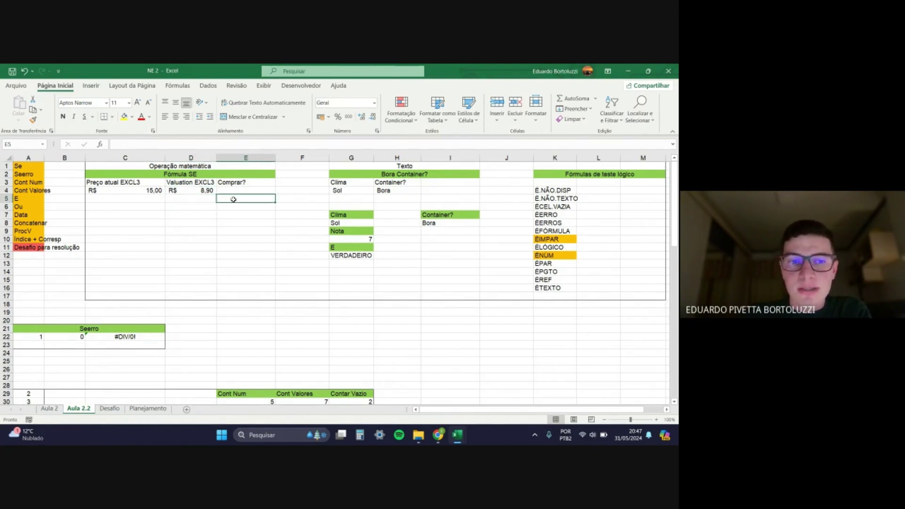
Step: Start an SE formula in E4 with the logical test C4<D4, comparing the current price with the valuation
click(240, 191)
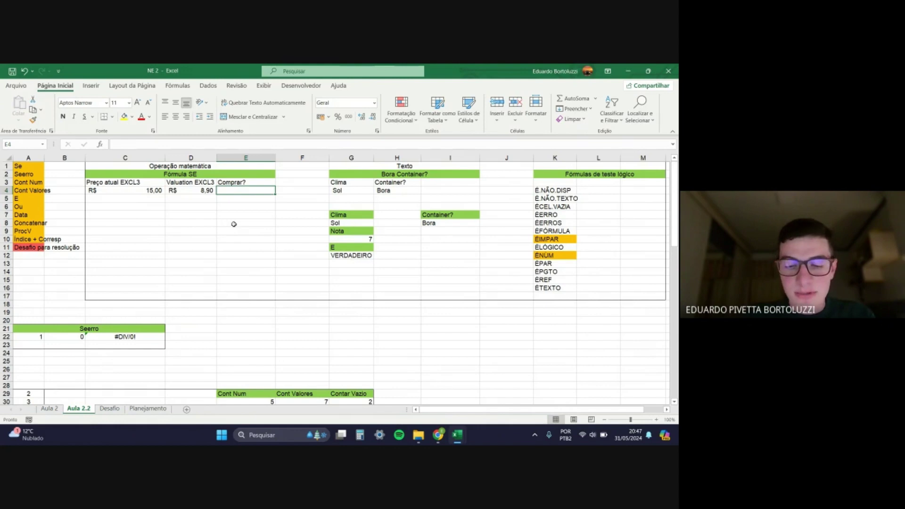
text(=SE()
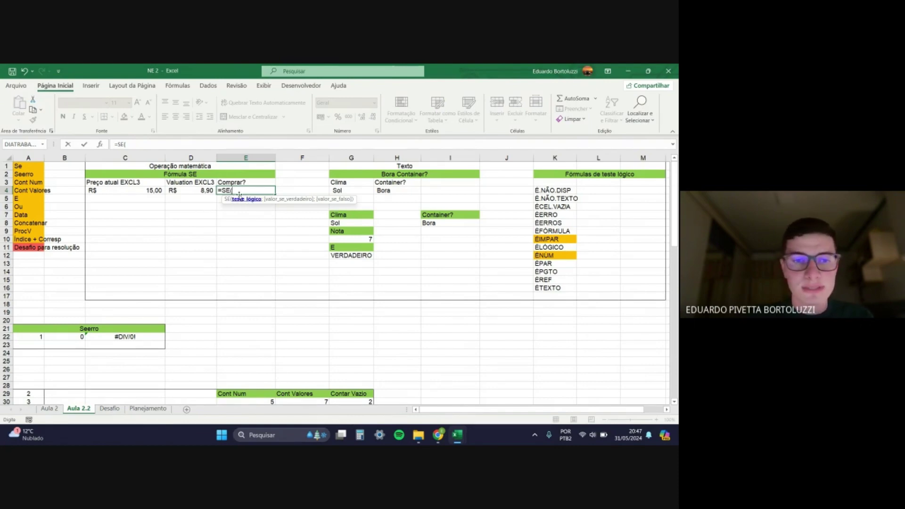
click(156, 191)
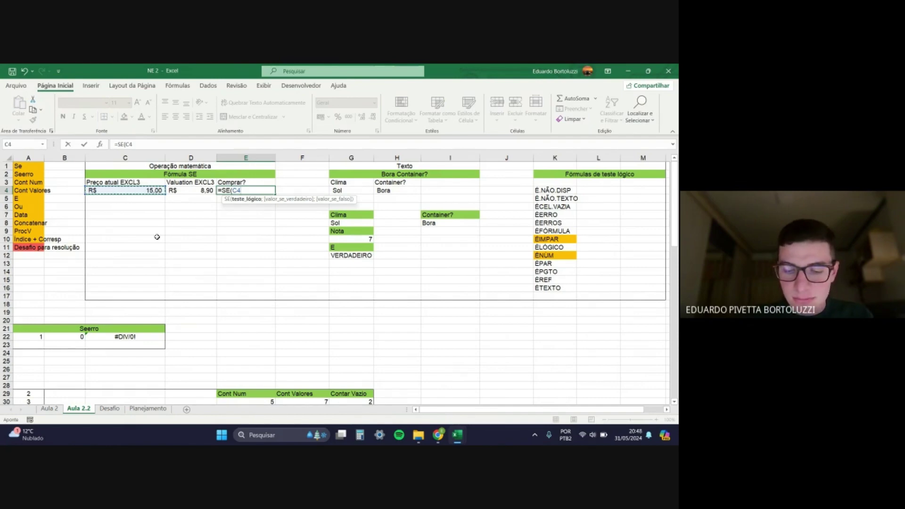
text(<)
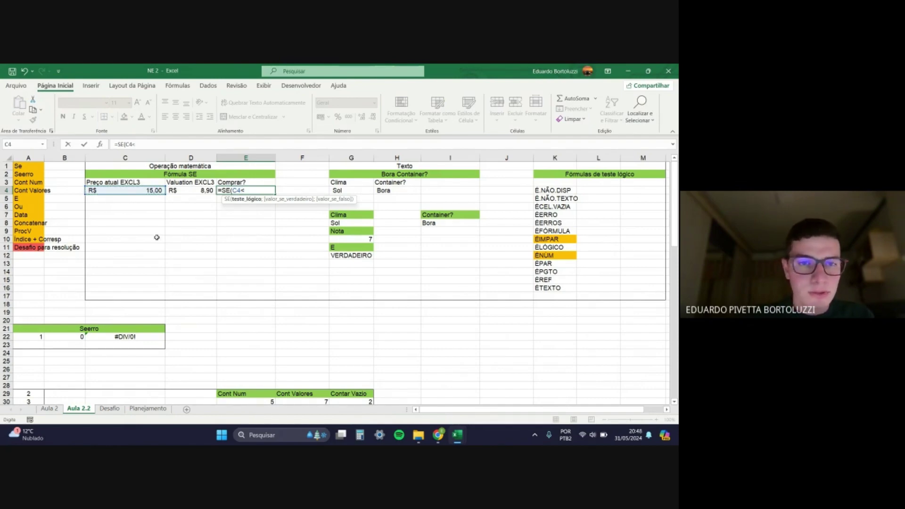
click(204, 190)
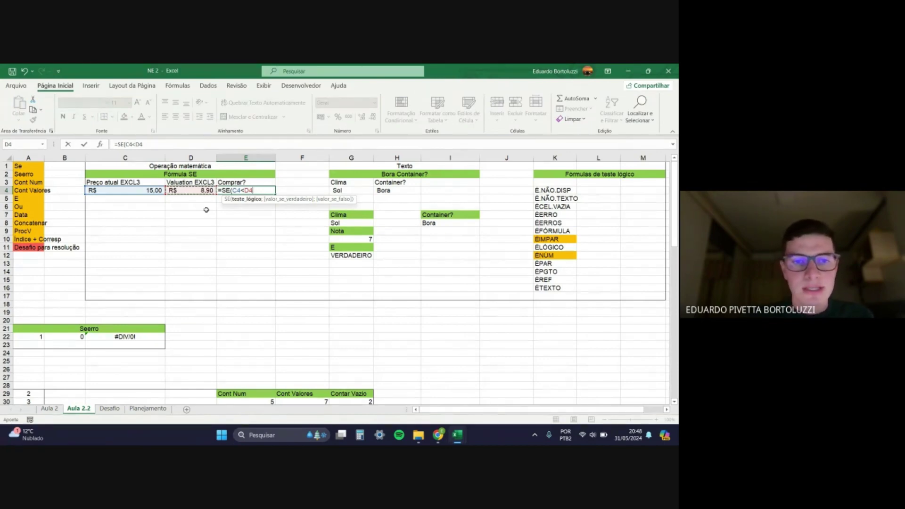
Step: Try the greater-than operator in the E4 logical test, and restore the less-than comparison C4<D4
click(242, 191)
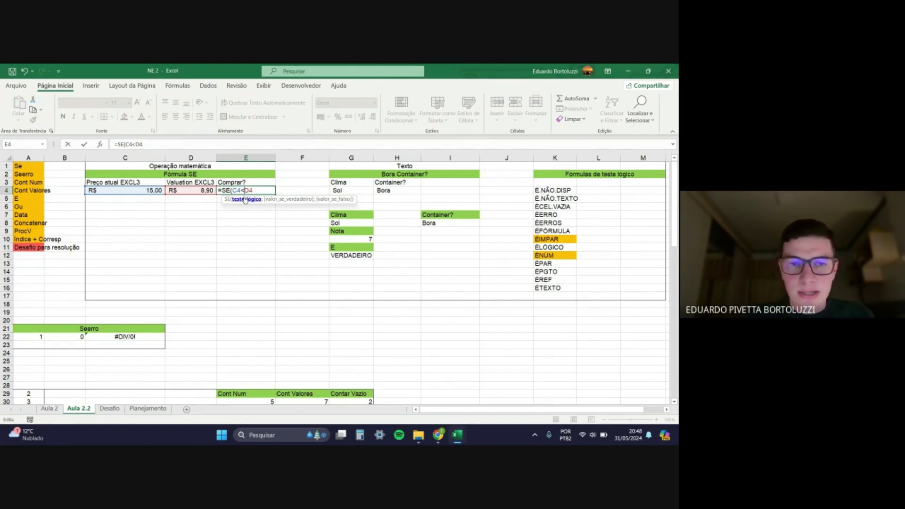
key(BackSpace)
text(>)
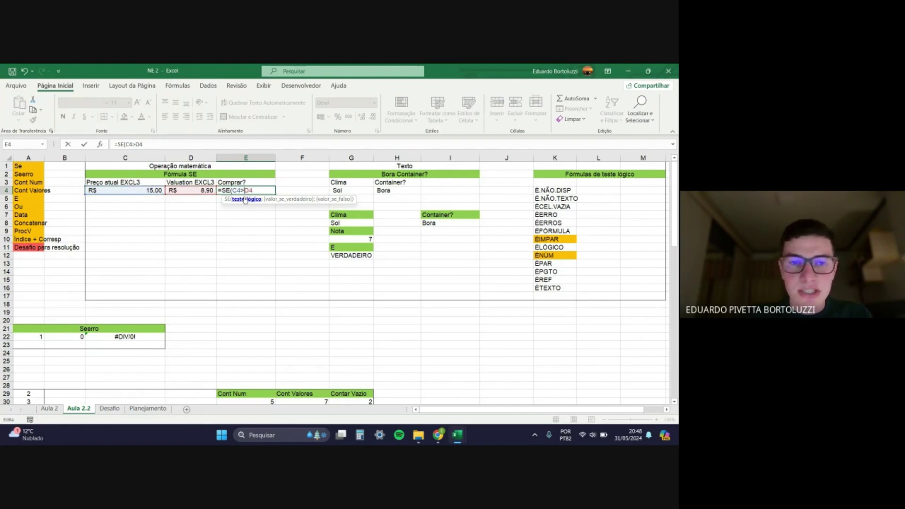
key(BackSpace)
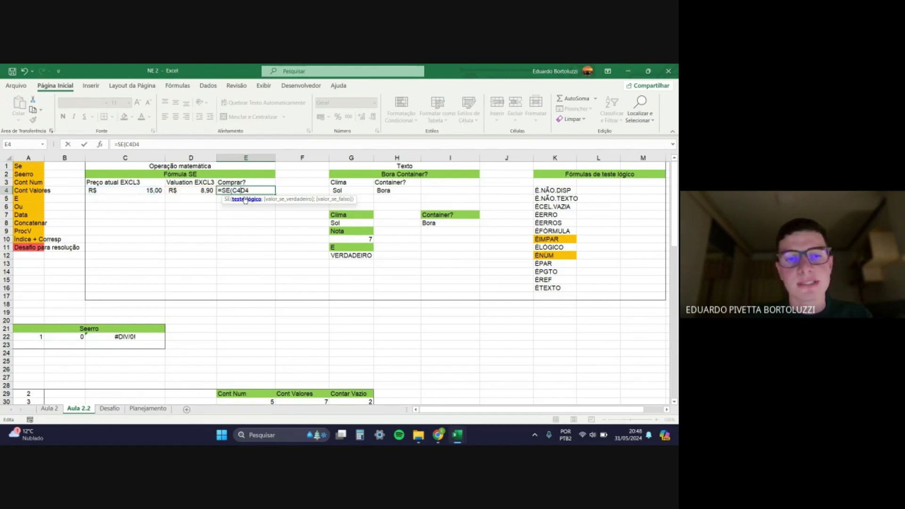
text(<D4)
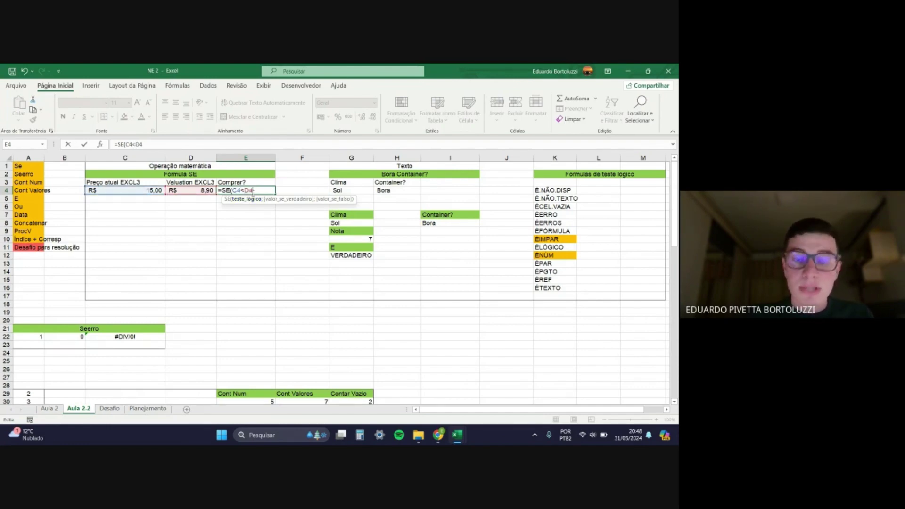
Step: Add "Comprar" as the value-if-true argument of the SE formula in E4
text(;)
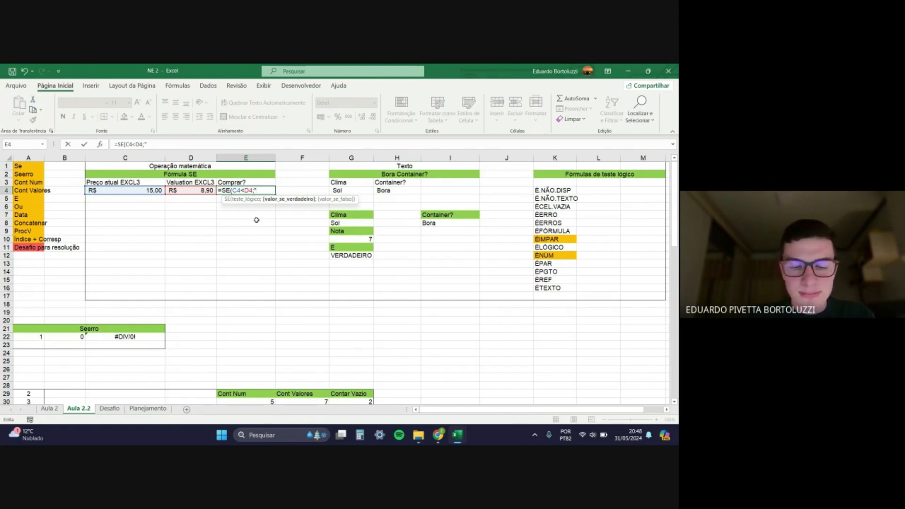
text(COm)
key(BackSpace)
key(BackSpace)
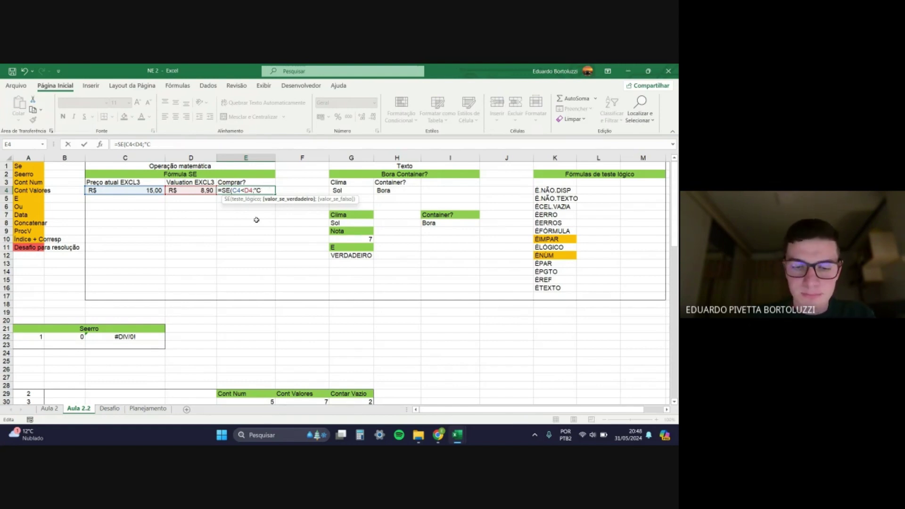
text(omprar)
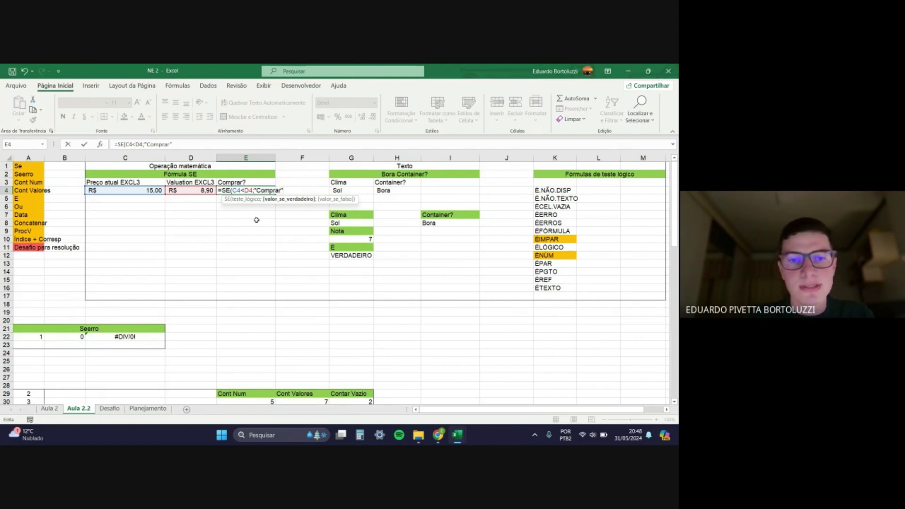
text(";)
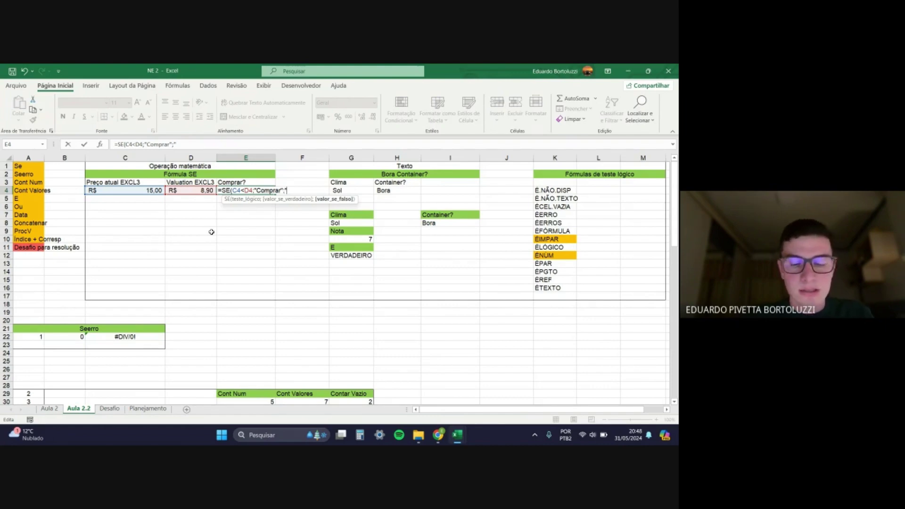
Step: Complete the SE formula in E4 with "Não comprar" as the value-if-false argument
text(N)
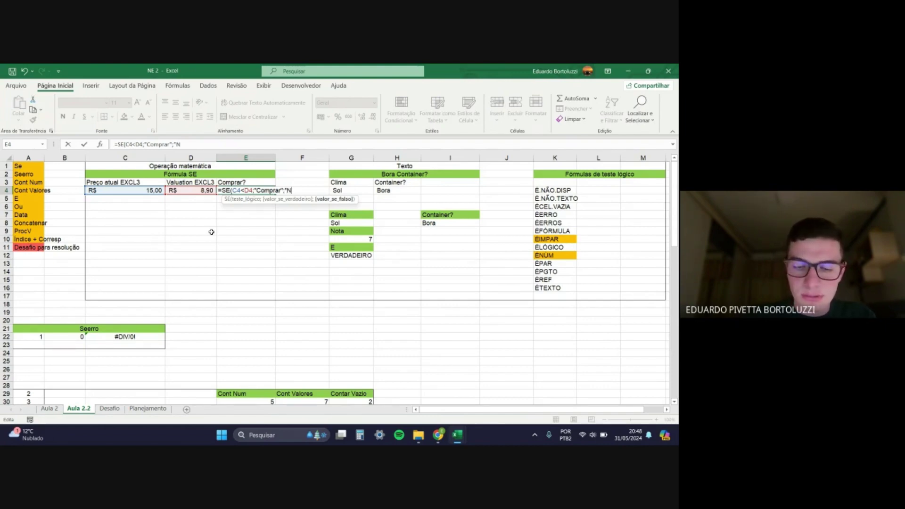
text(ão compa)
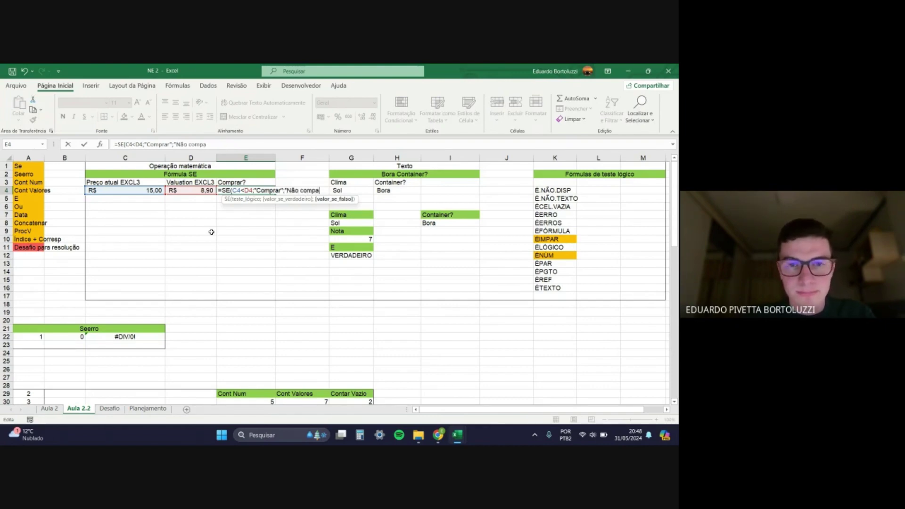
text(r)
key(BackSpace)
key(BackSpace)
text(rar)
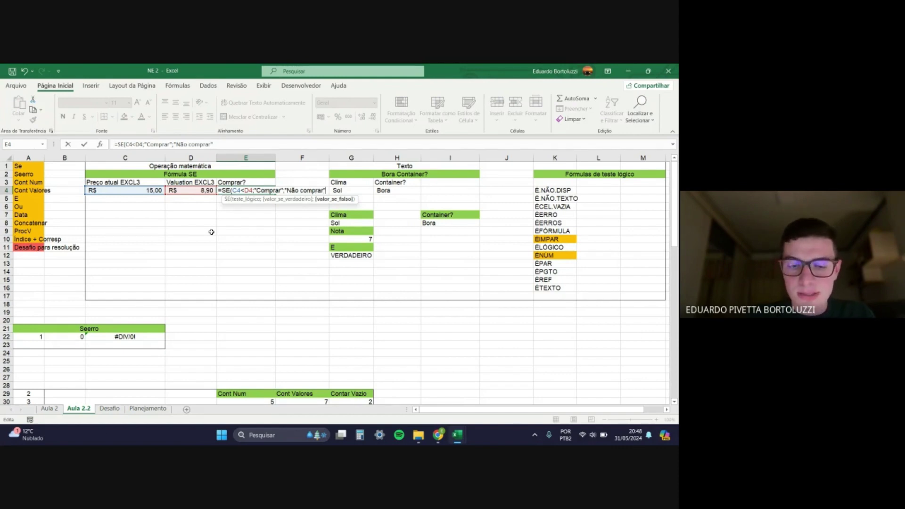
text("))
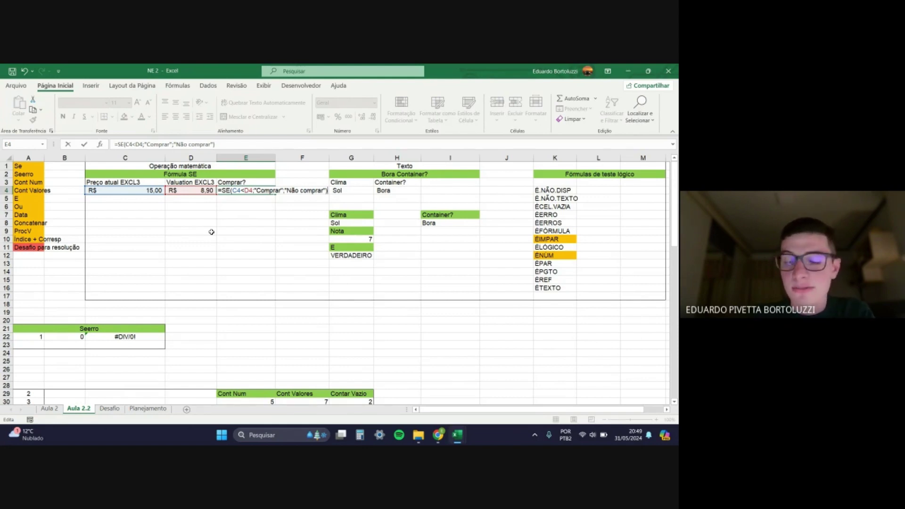
key(Return)
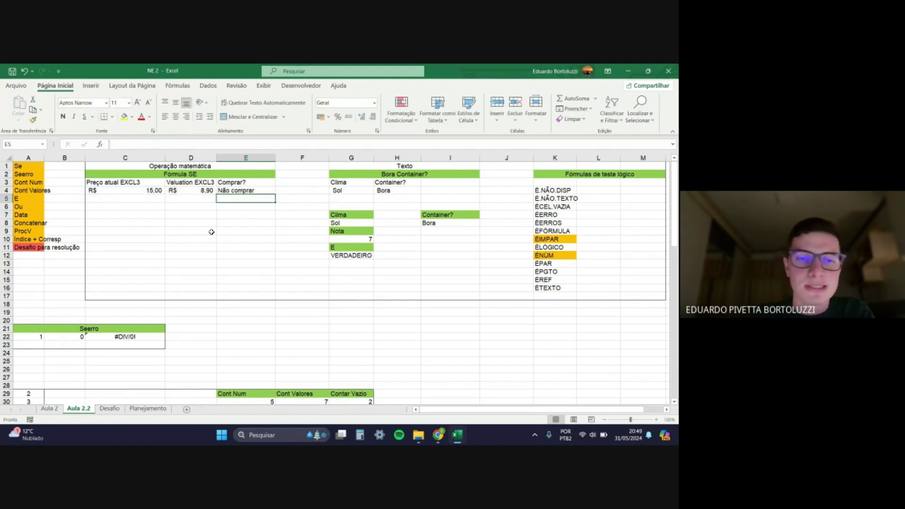
Step: Set the EXCL3 current price in C4 to 5 and check the purchase decision against the valuation
click(209, 222)
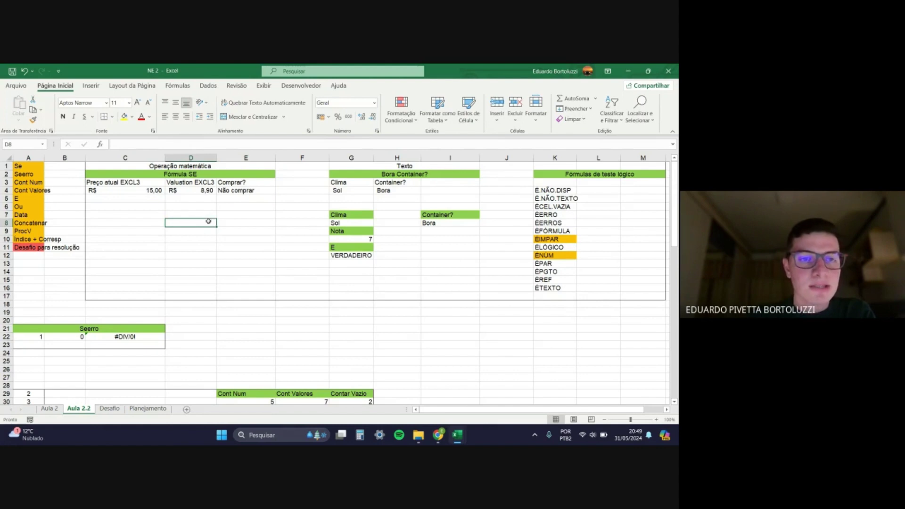
click(140, 192)
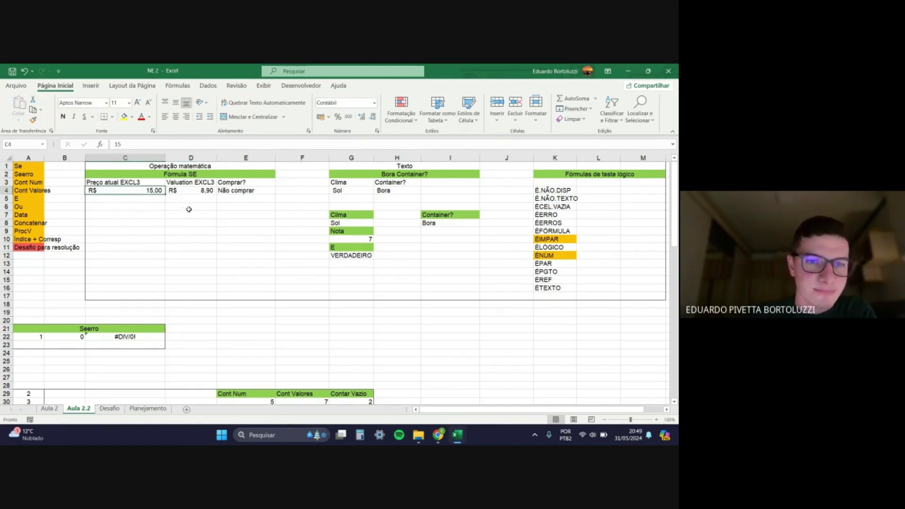
click(197, 194)
click(238, 194)
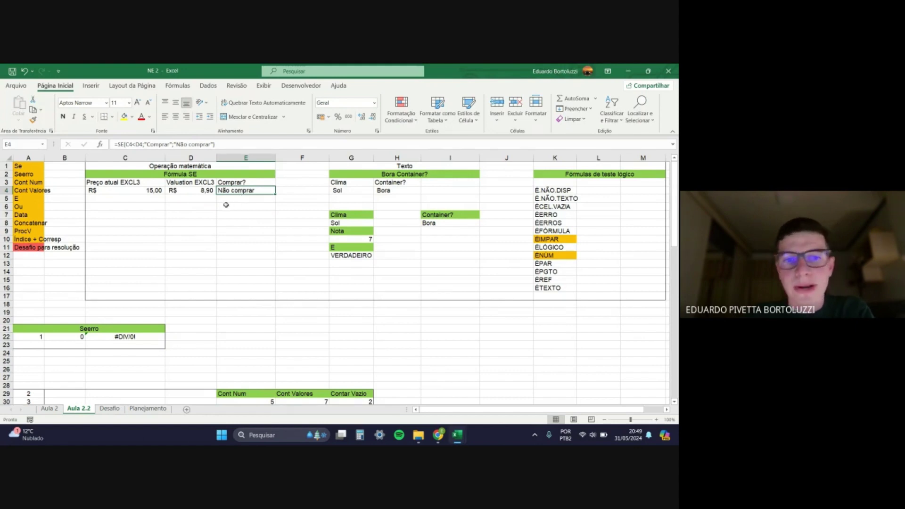
click(149, 191)
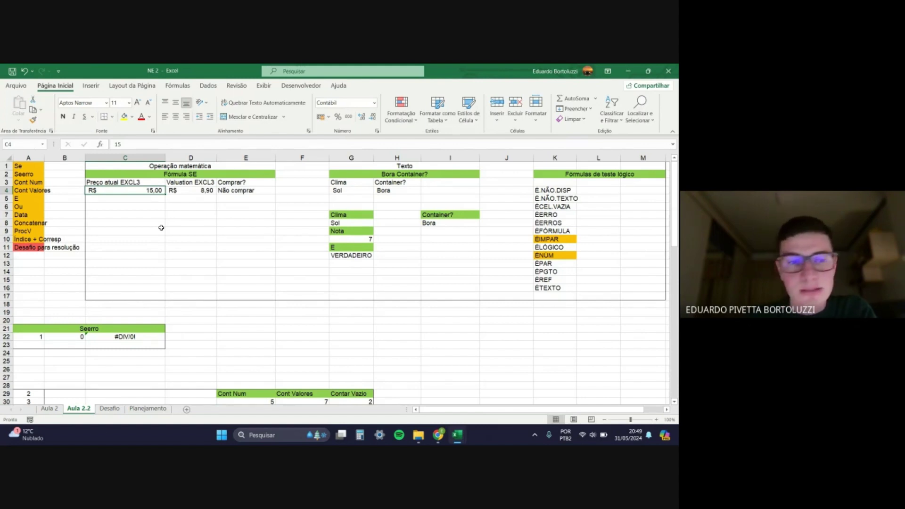
text(5)
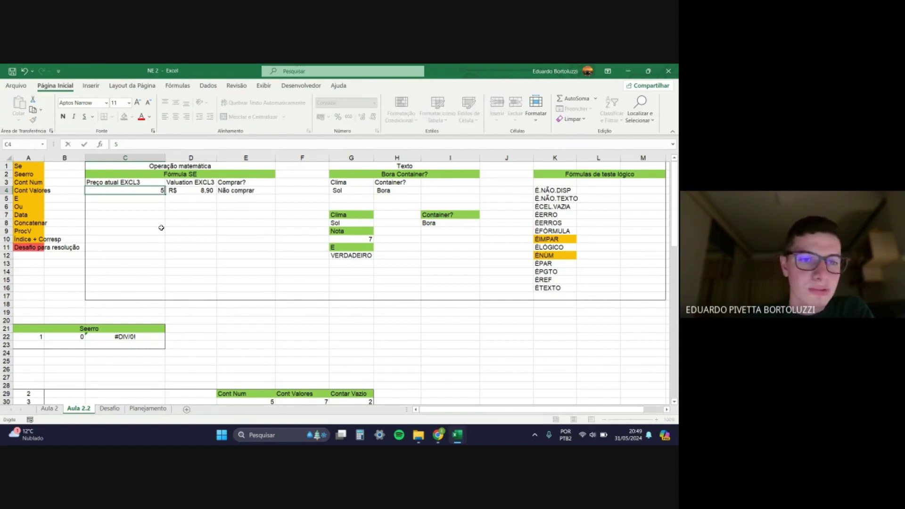
key(Return)
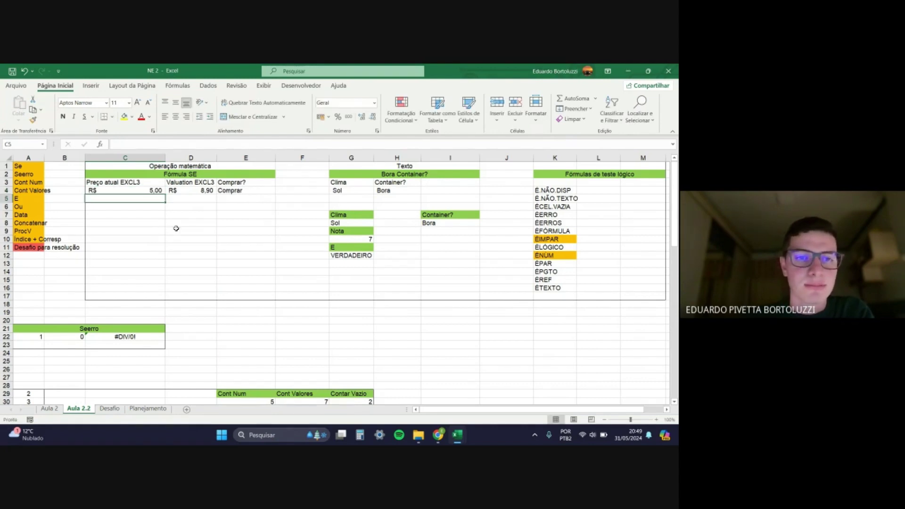
click(190, 226)
click(149, 190)
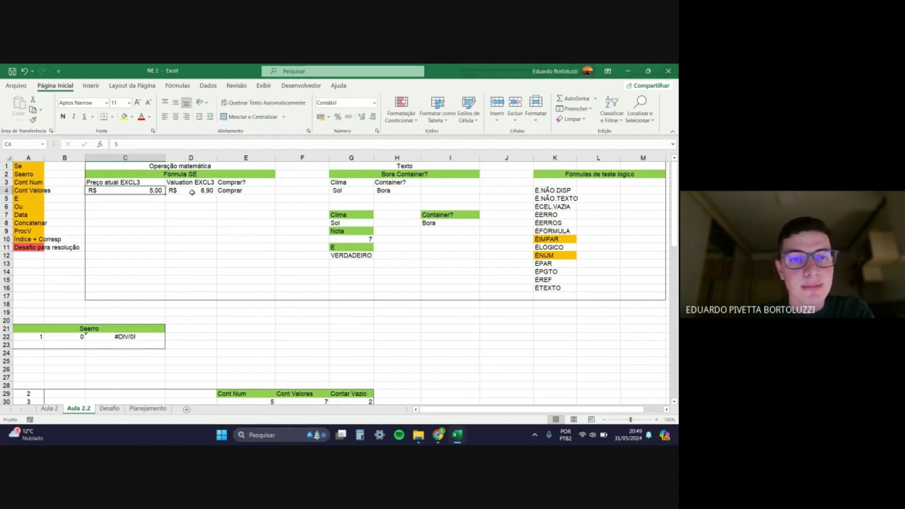
click(191, 191)
click(233, 202)
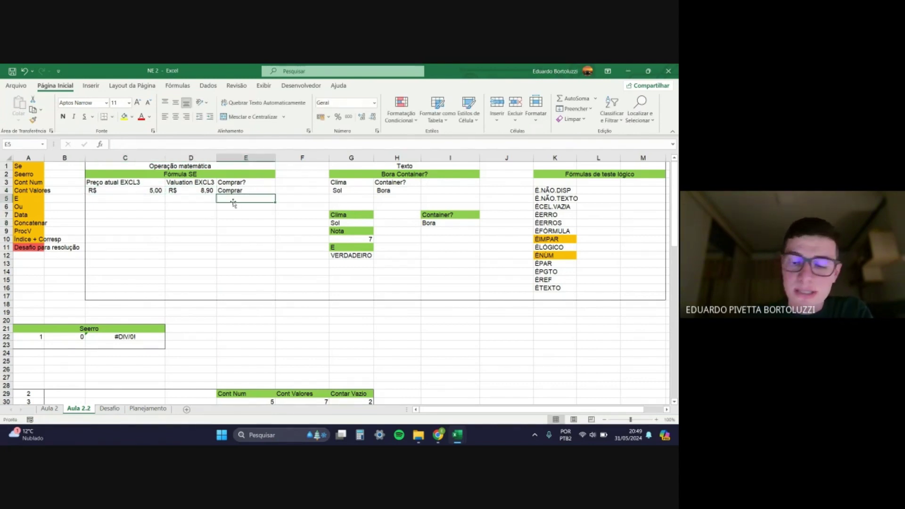
Step: Set the EXCL3 current price in C4 to 16 and check the purchase decision in E4
key(Up)
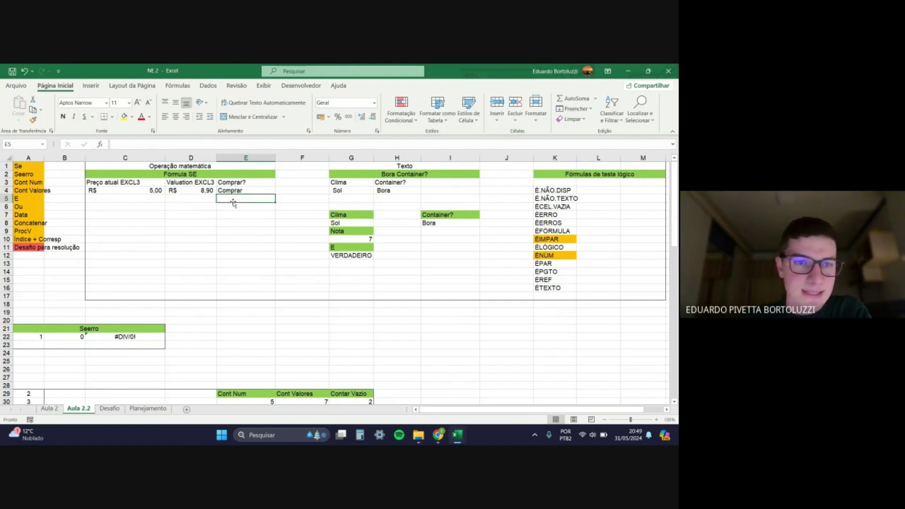
key(Left)
key(Left)
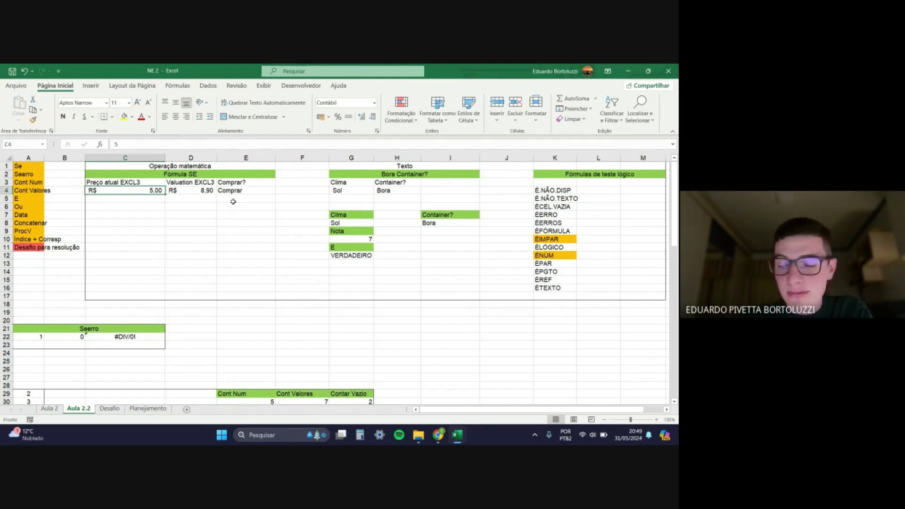
text(16)
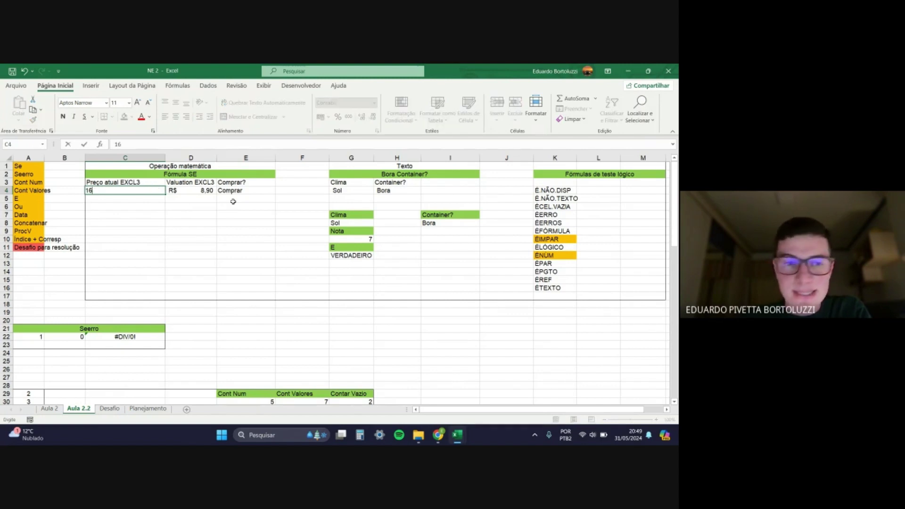
key(Return)
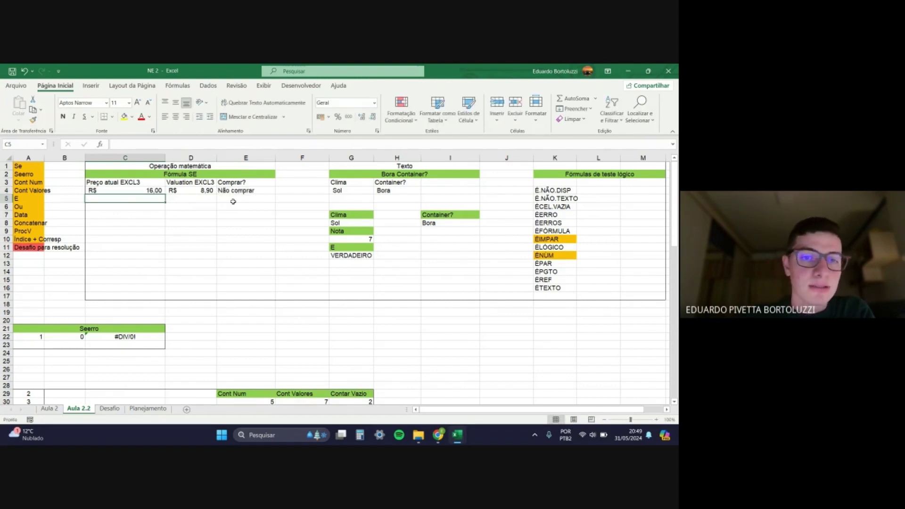
click(233, 201)
click(236, 191)
click(239, 198)
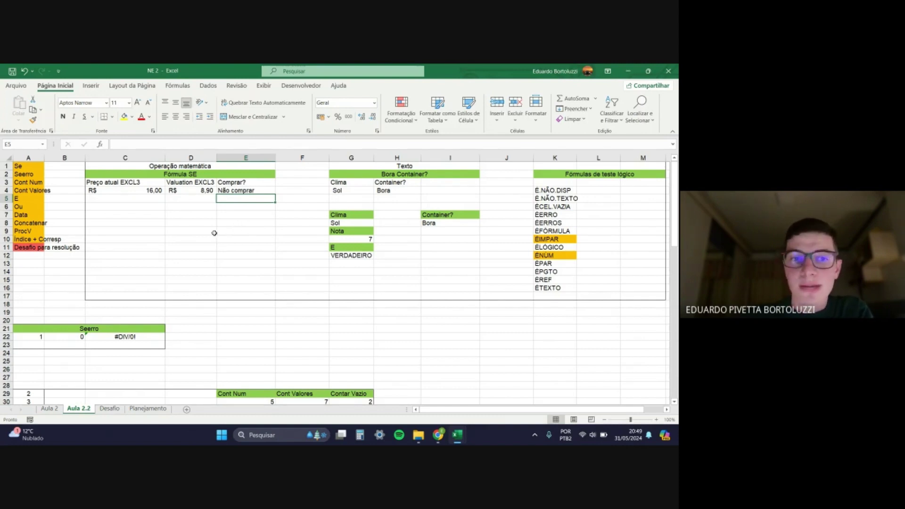
click(247, 229)
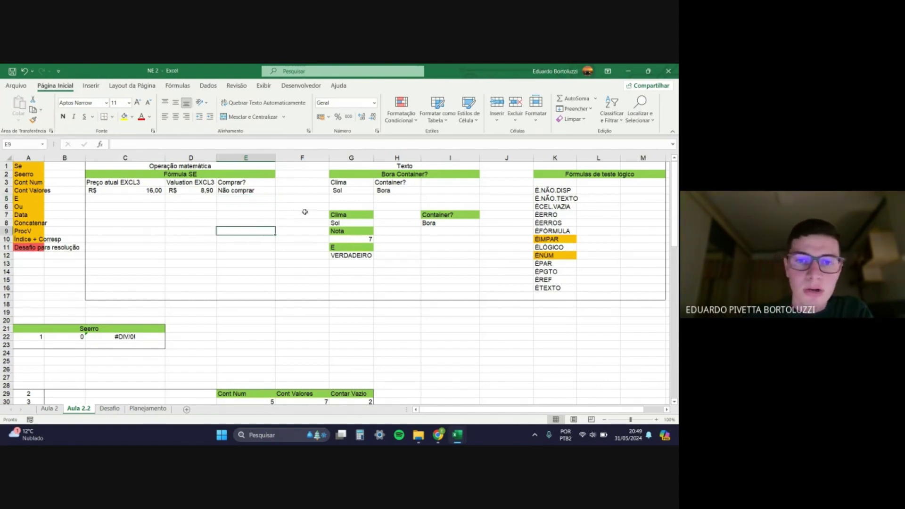
Step: Clear the existing SE formula from H4 under the Container? heading
click(382, 205)
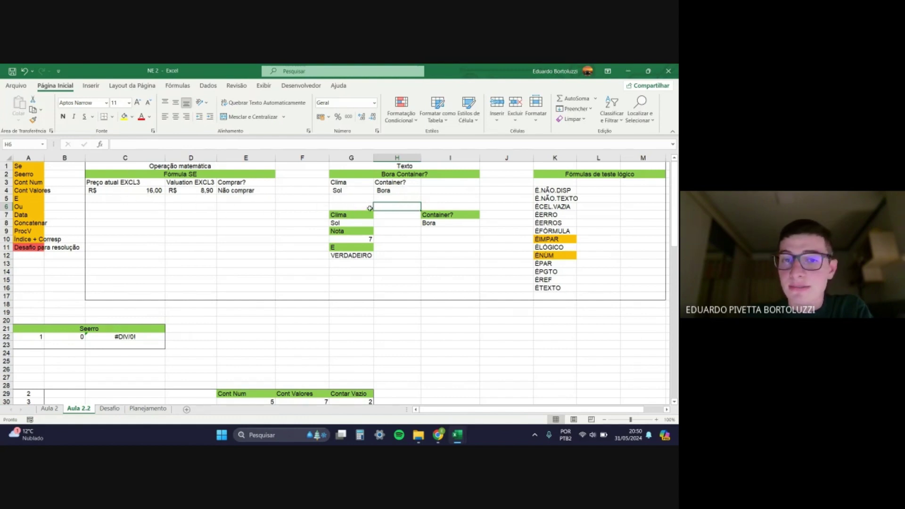
click(391, 199)
click(394, 191)
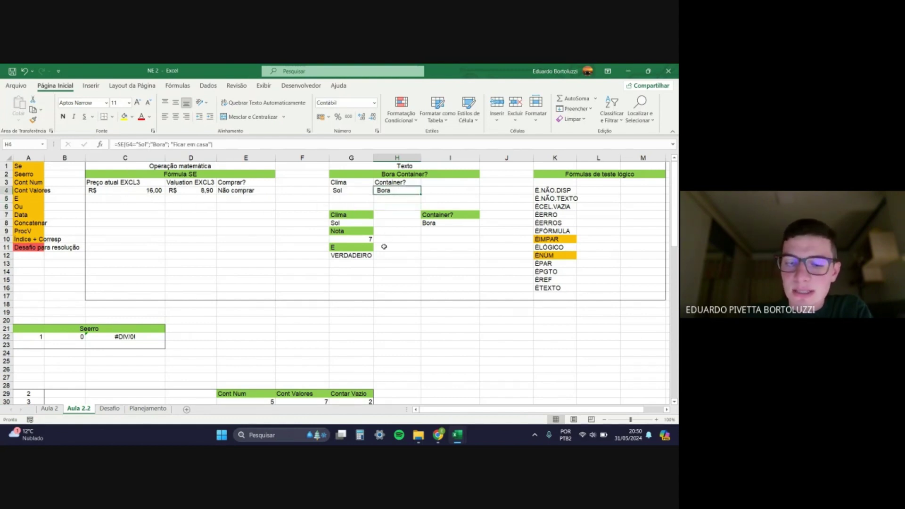
key(BackSpace)
key(ctrl+Return)
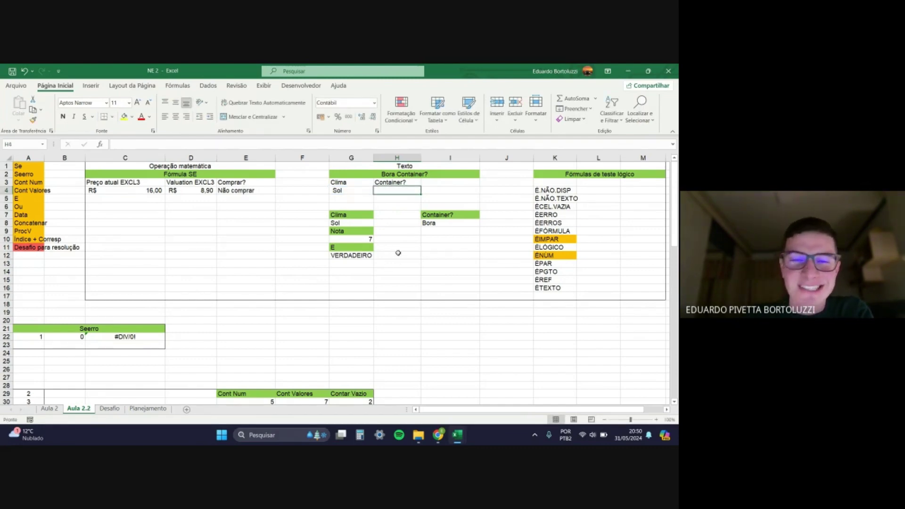
Step: Start an SE formula in H4 with the logical test G4="Sol", checking the text under Clima
click(403, 200)
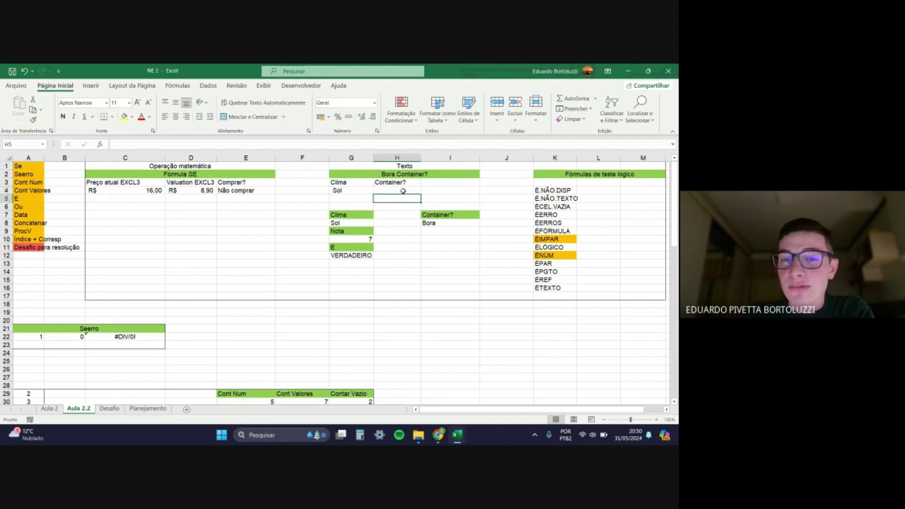
click(403, 190)
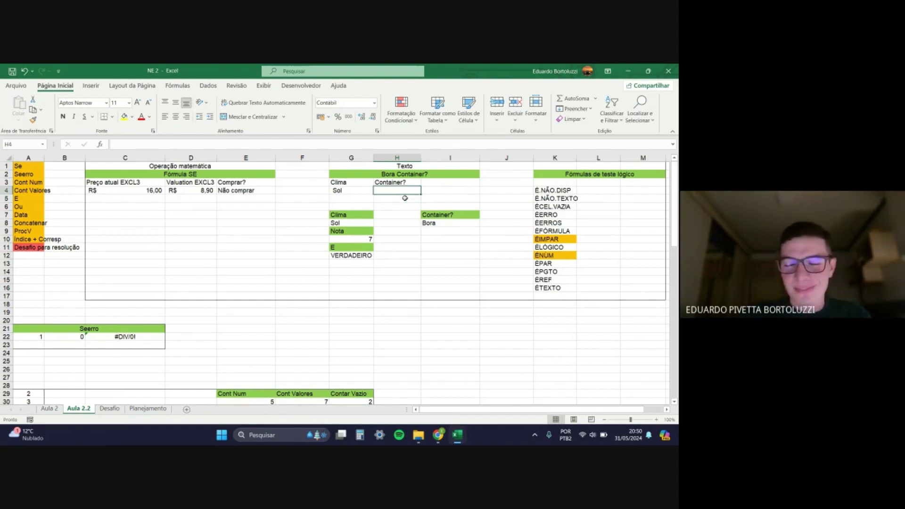
text(=SE()
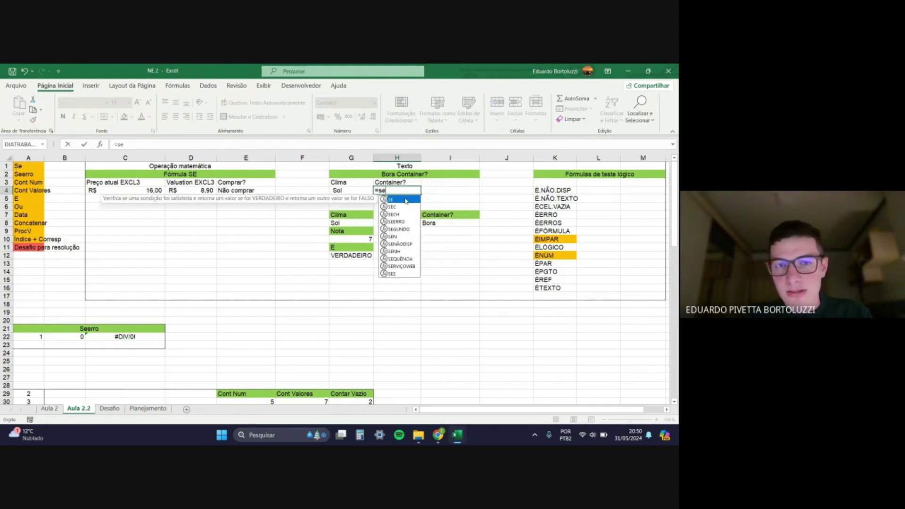
key(Return)
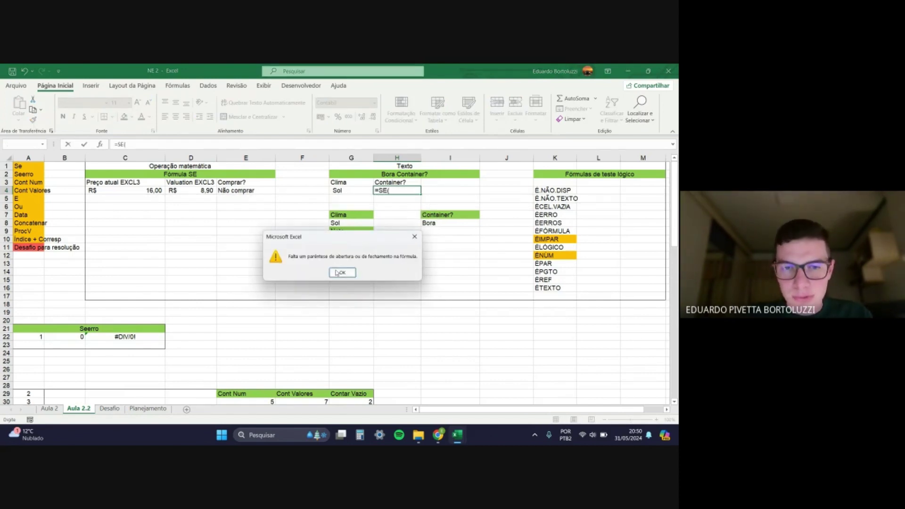
click(337, 273)
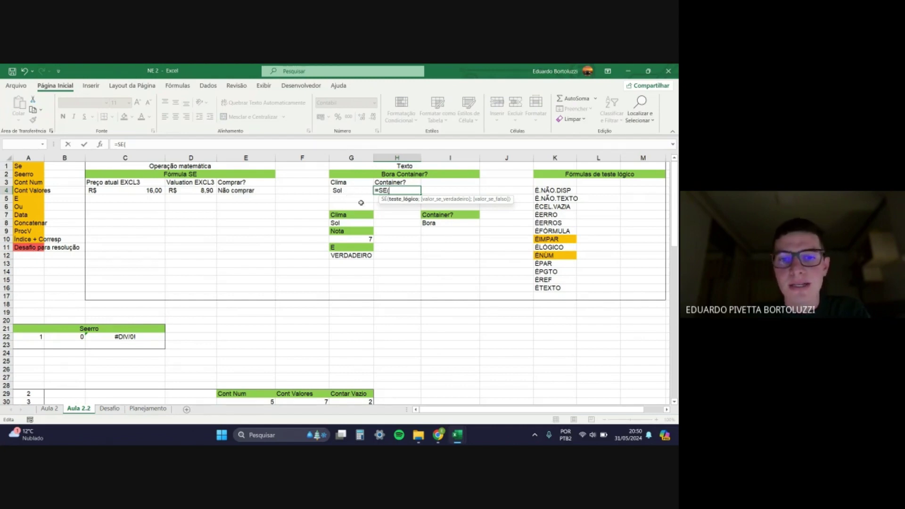
click(347, 191)
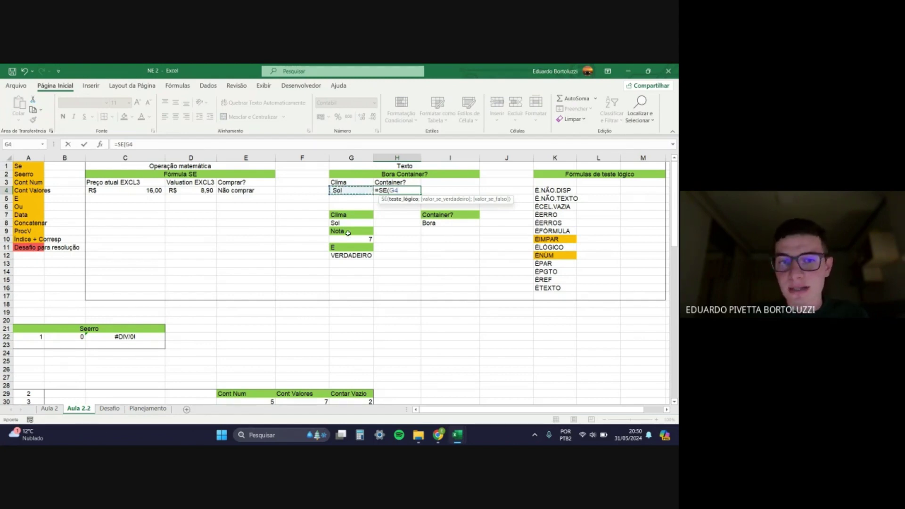
text(=)
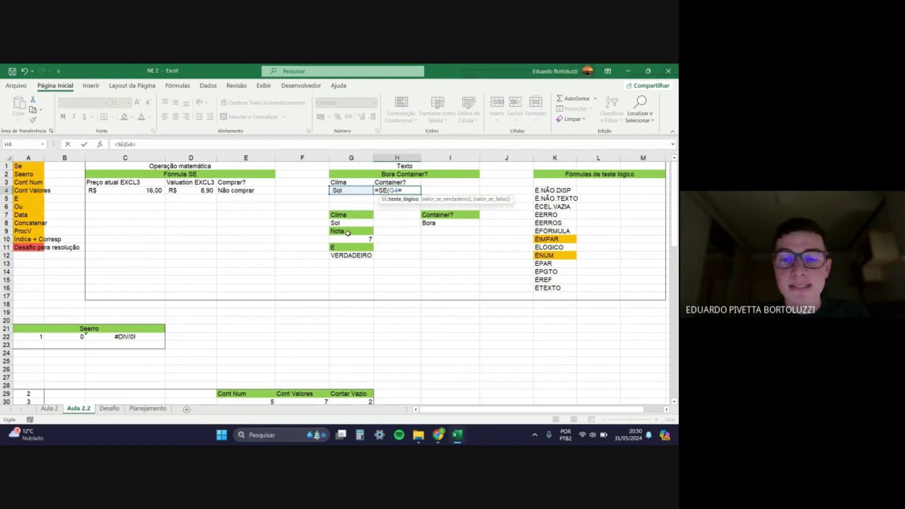
text("Sol")
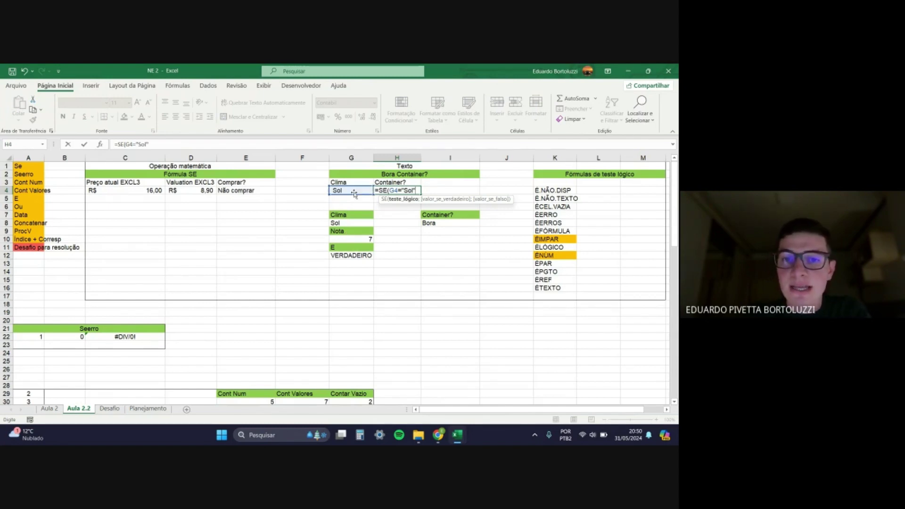
text(;)
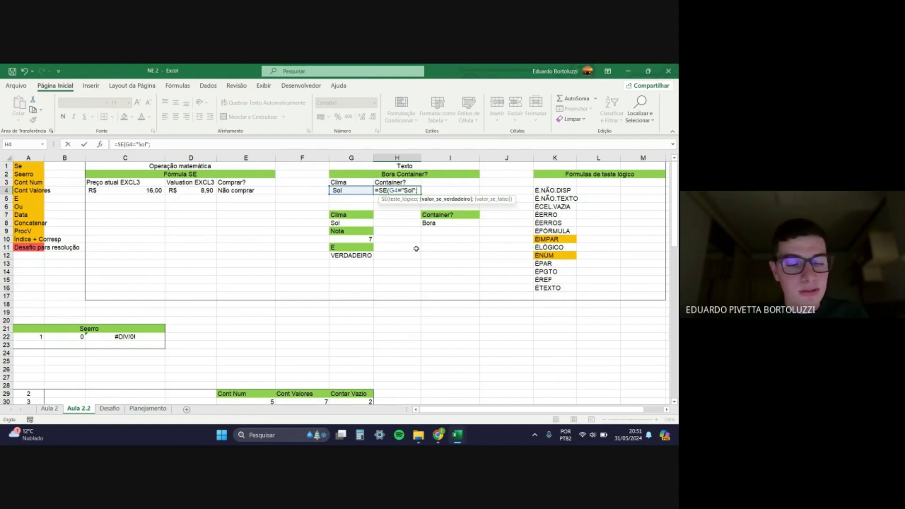
Step: Complete the SE formula in H4 with "Bora container" as the true result and "Ficar em casa" as the false result
text(Bora comn)
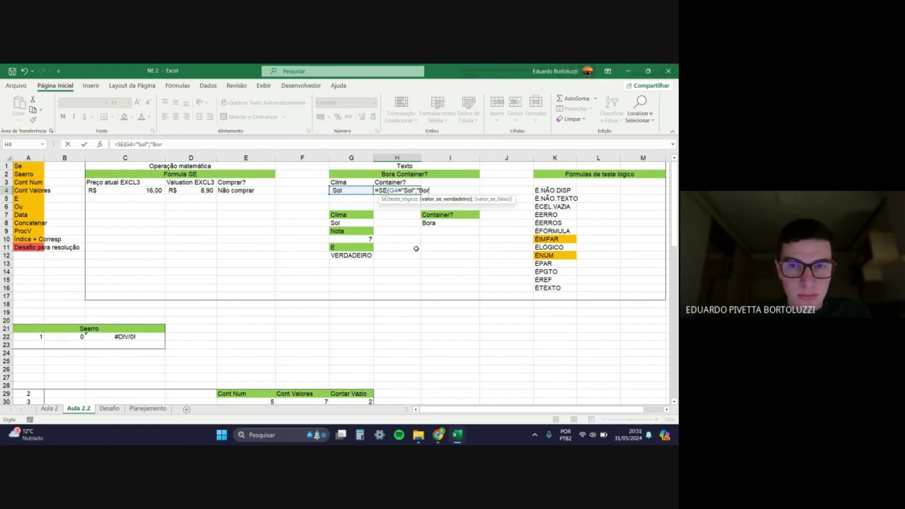
key(BackSpace)
text(ntainer)
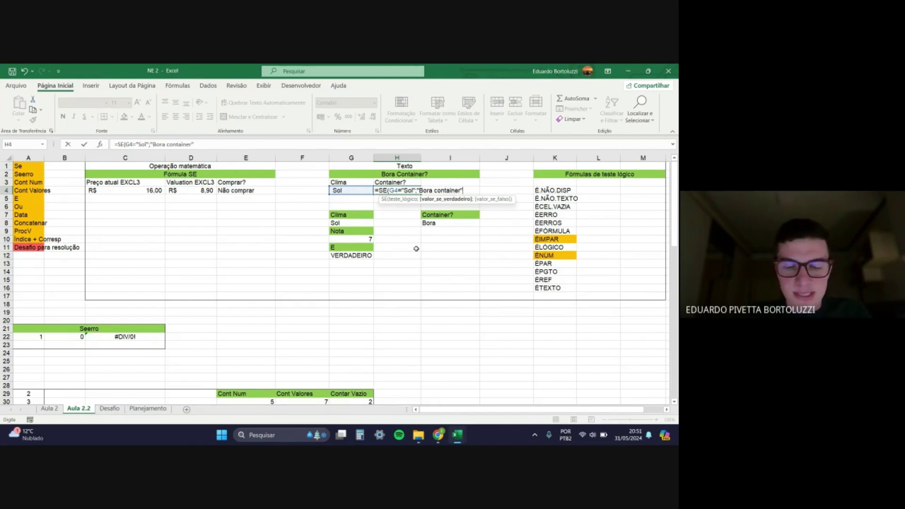
text(";)
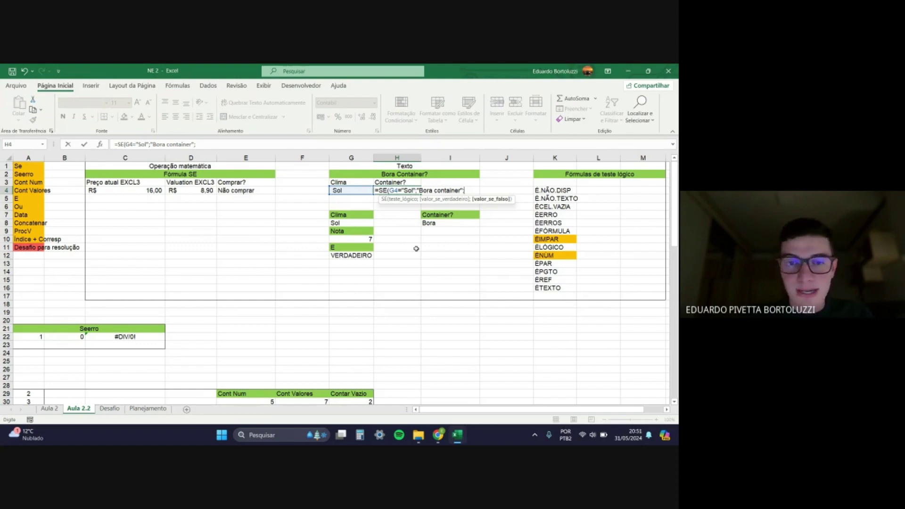
text("Fi)
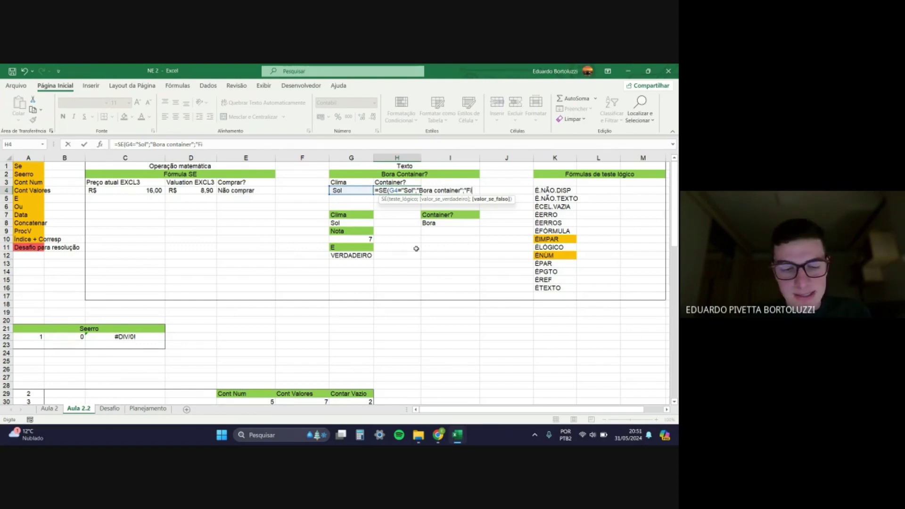
text(vcar em casa)
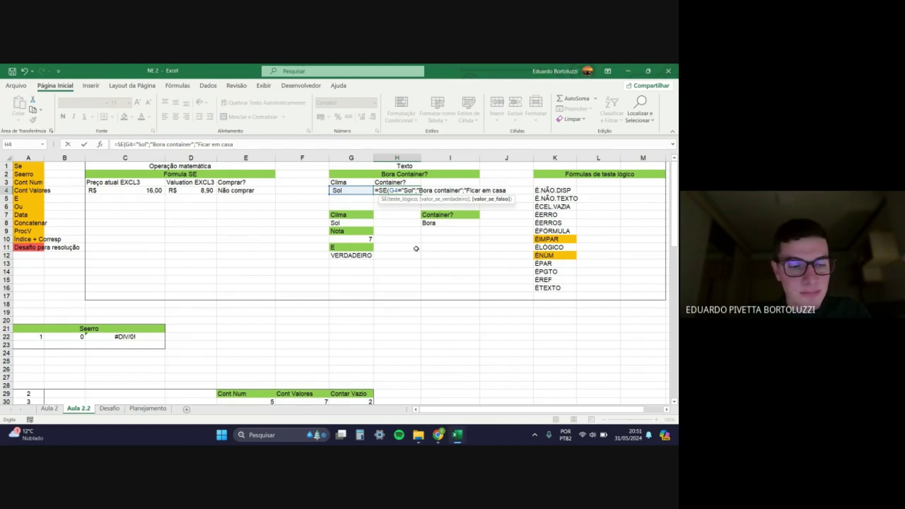
text("))
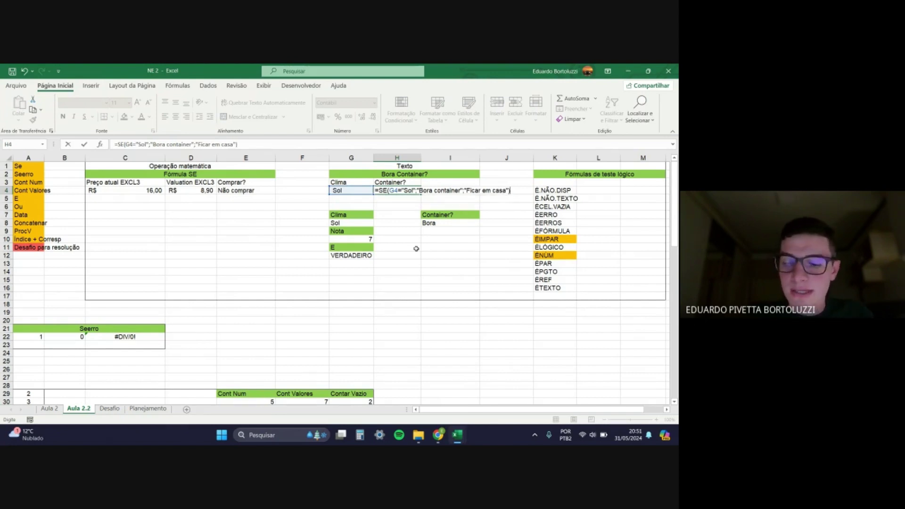
key(Return)
Step: Check the Container? decision in H4 and its formula against the weather in G4
click(411, 216)
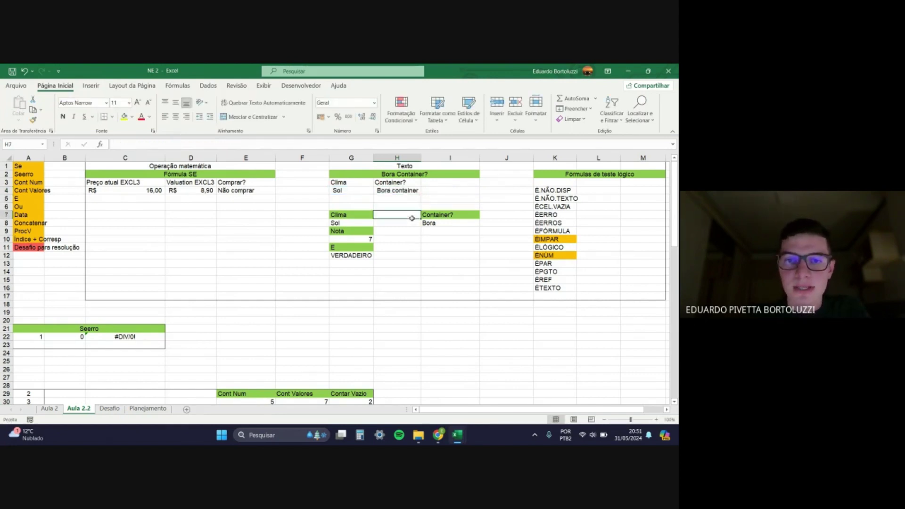
click(363, 193)
click(392, 191)
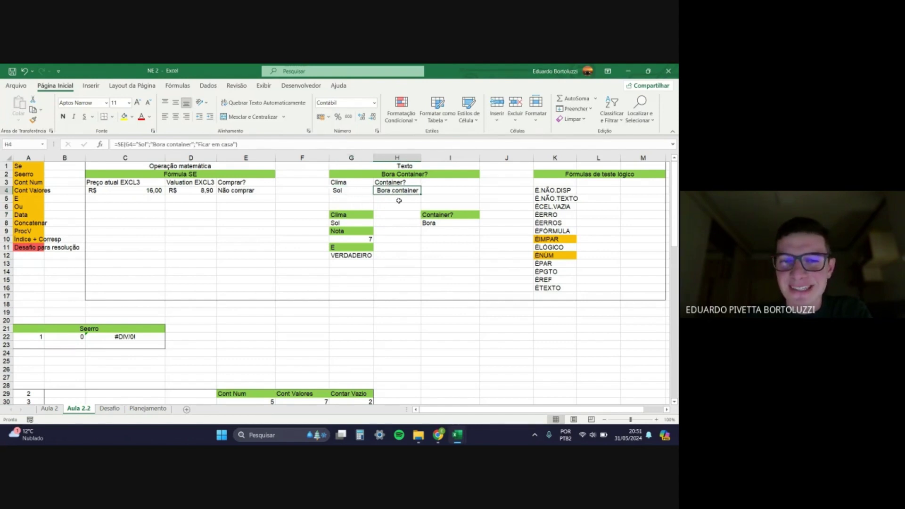
click(399, 198)
click(399, 190)
click(399, 206)
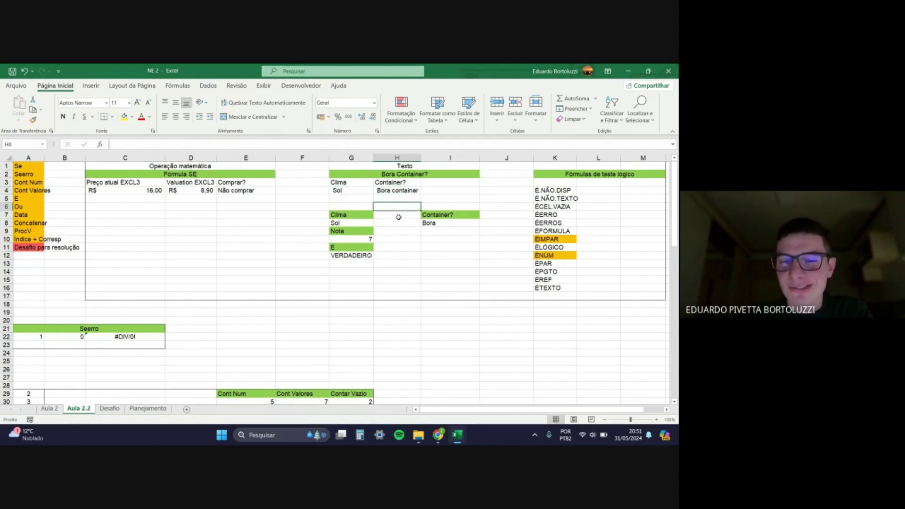
click(403, 191)
click(400, 198)
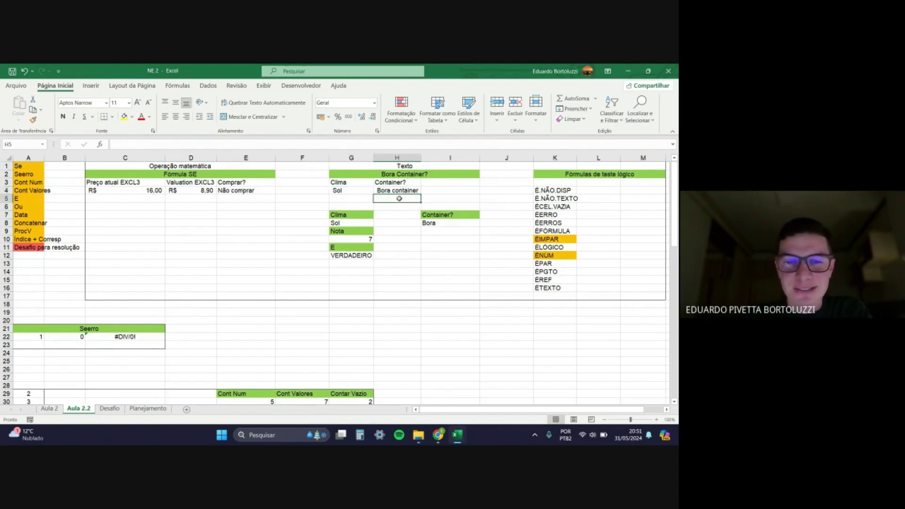
click(362, 203)
Step: Set the Clima value in G4 to Nublado and check the Container? decision in H4
click(358, 192)
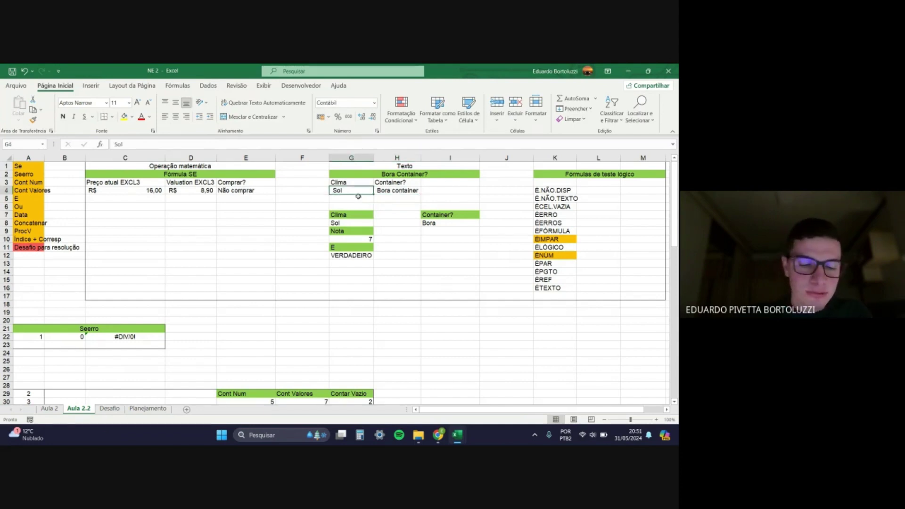
text(Nublado)
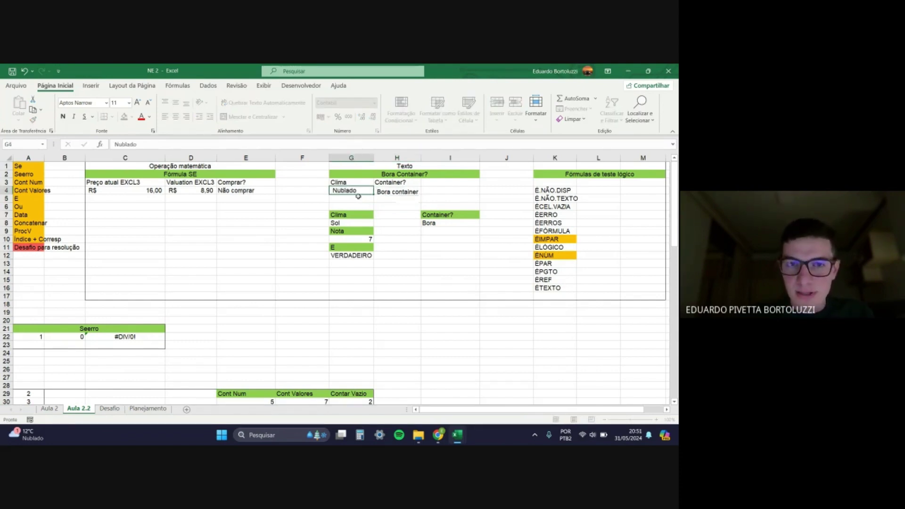
key(Return)
key(Up)
key(Right)
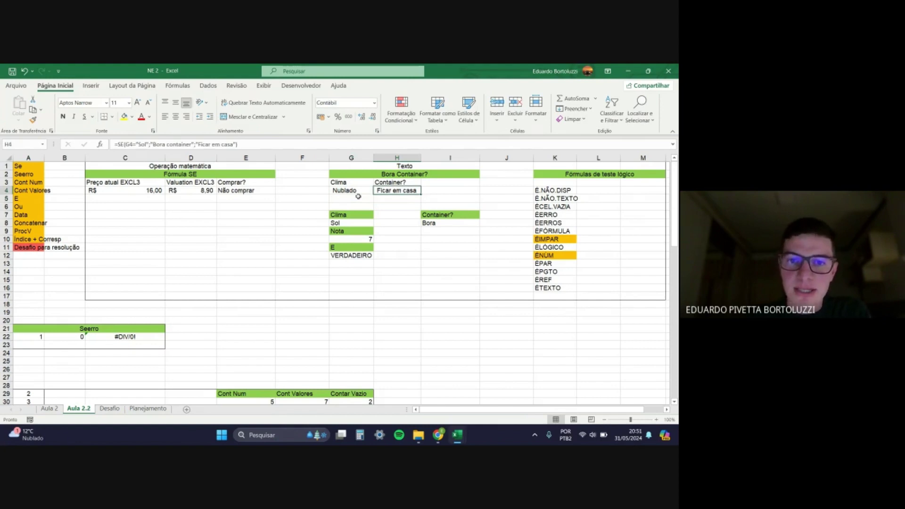
Step: Set the Clima value in G4 to Chuva and check the Container? decision in H4
key(Left)
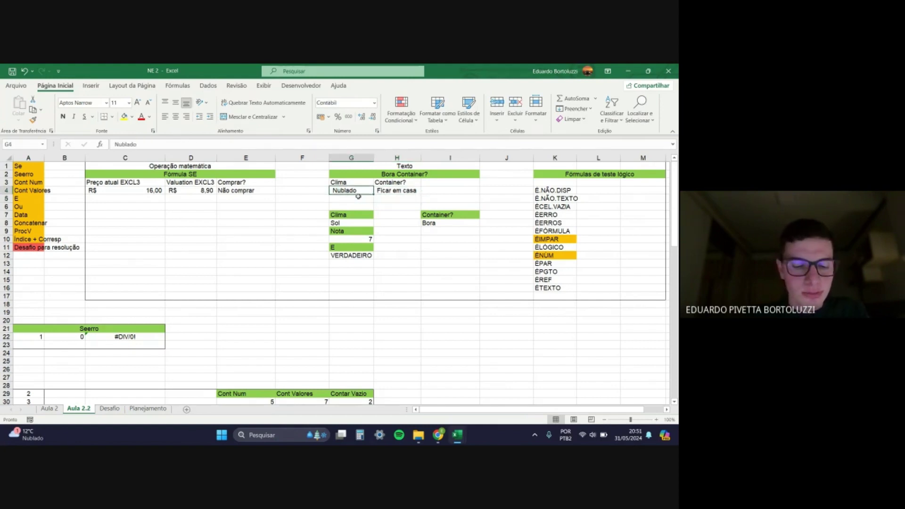
text(Chuva)
key(Return)
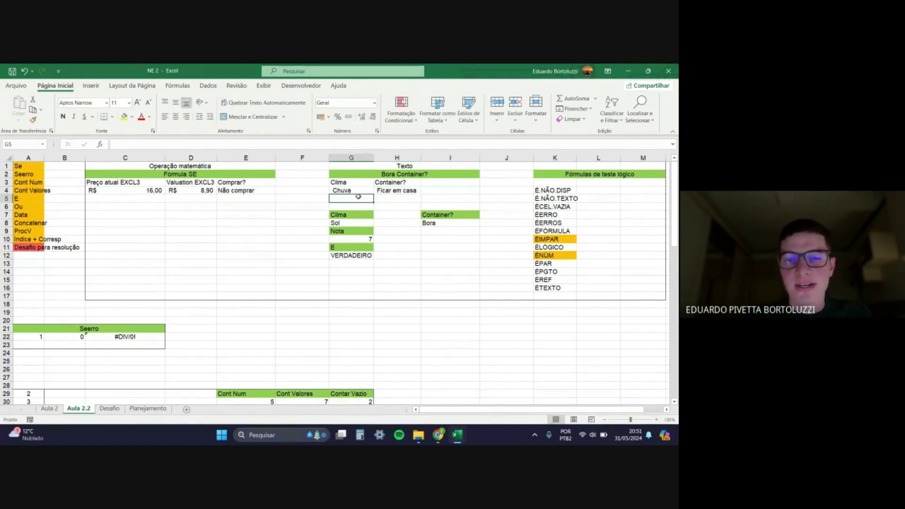
key(Up)
key(Right)
key(Left)
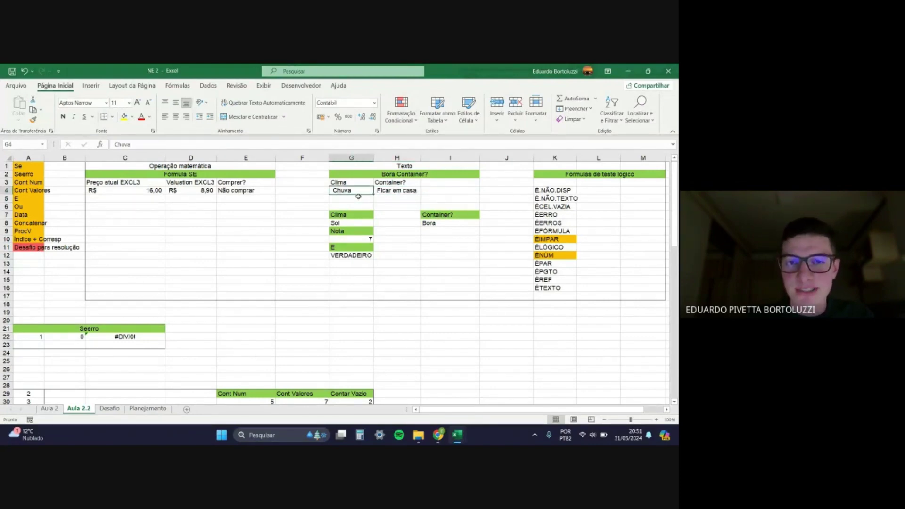
Step: Review the logical test and the true and false results in the SE formula in H4
key(Right)
key(F2)
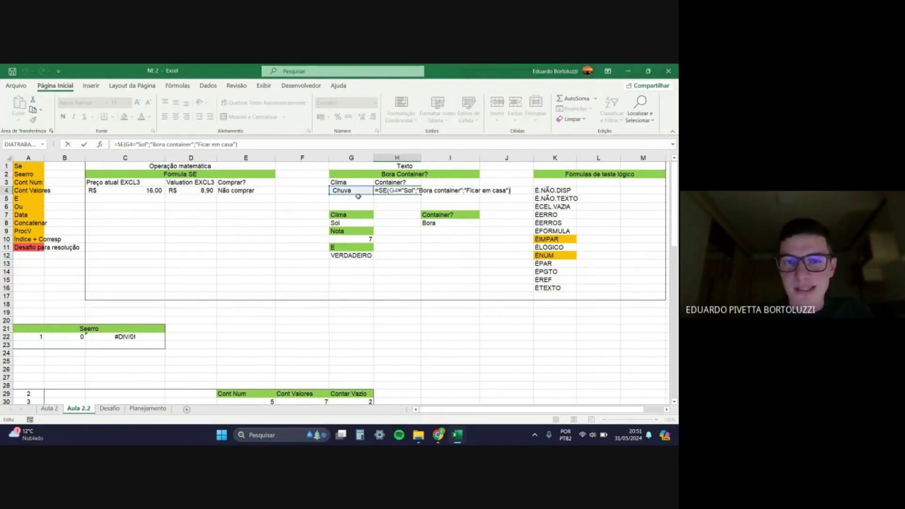
click(383, 191)
click(494, 202)
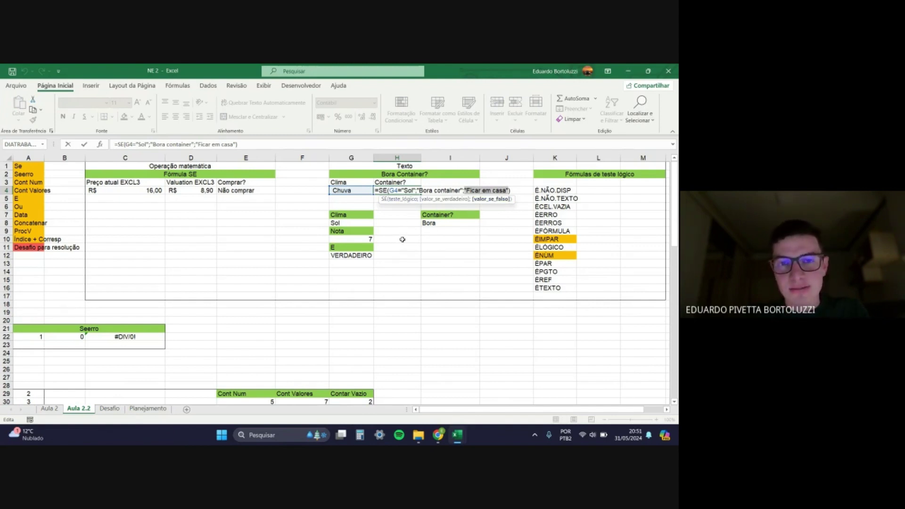
key(Return)
Step: Set the Clima value in G4 to Sol and check the Container? decision in H4
click(382, 191)
click(367, 190)
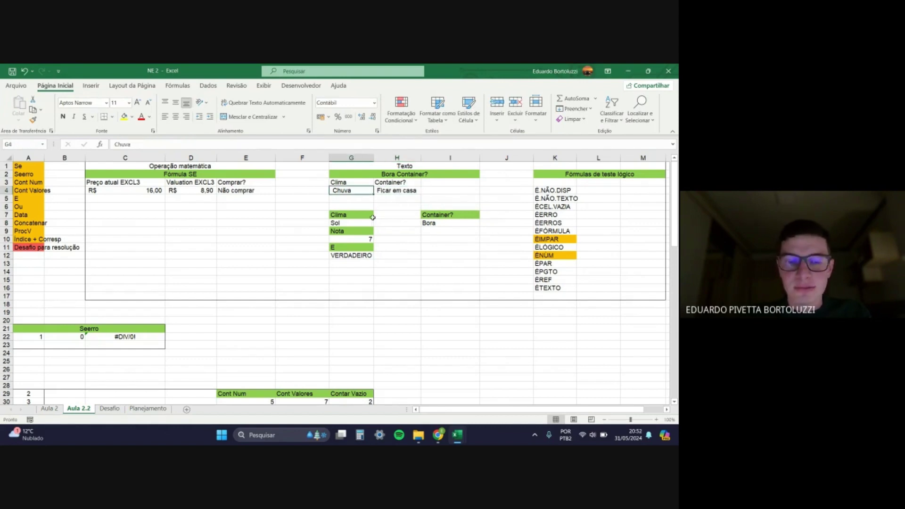
text(Sol)
key(Return)
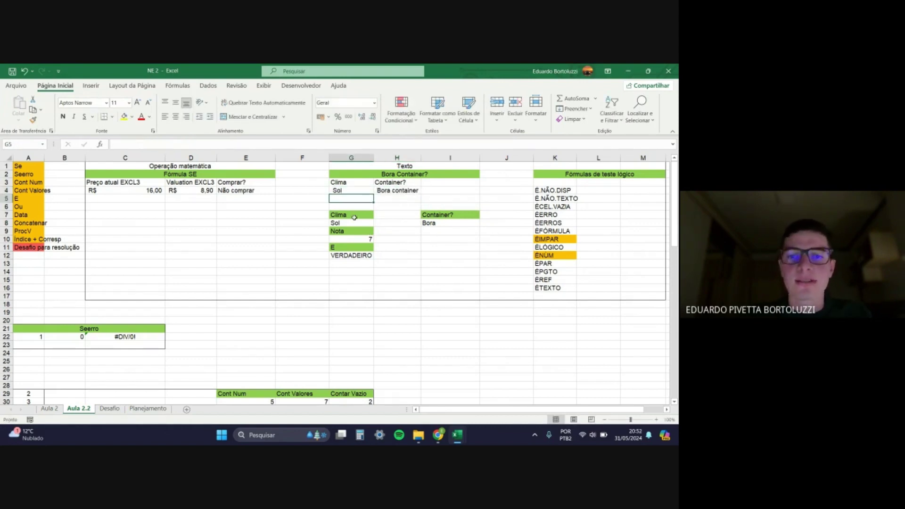
click(395, 193)
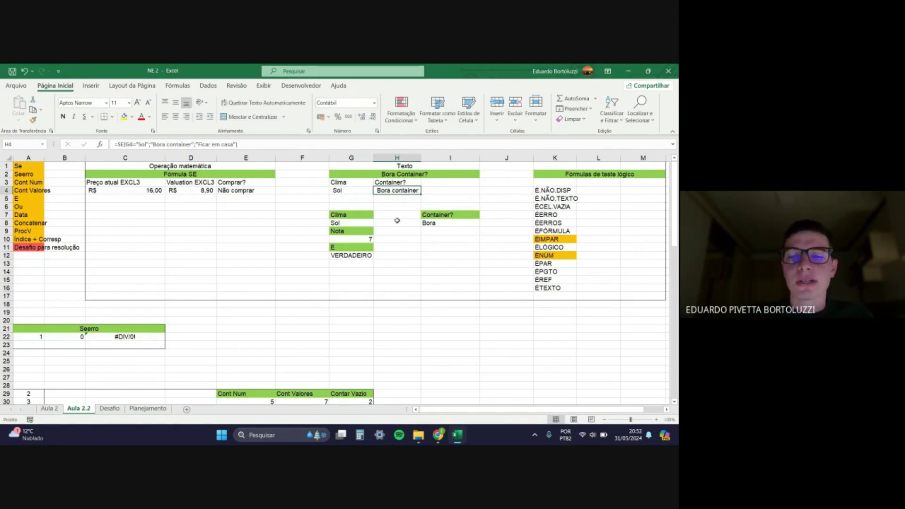
click(397, 280)
click(396, 264)
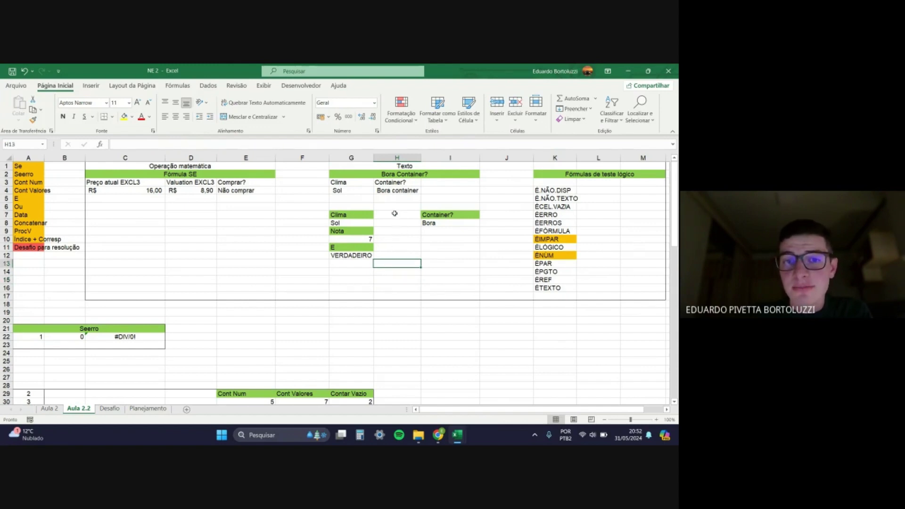
click(358, 193)
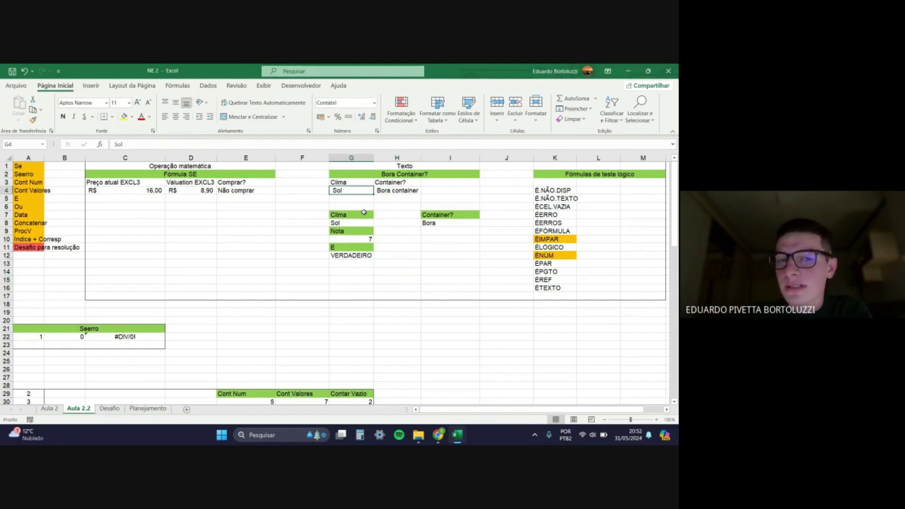
click(390, 265)
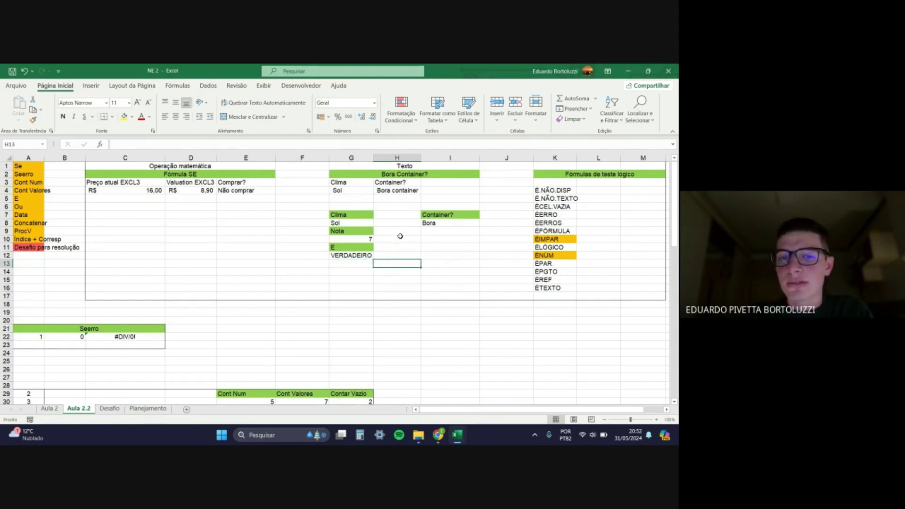
click(367, 266)
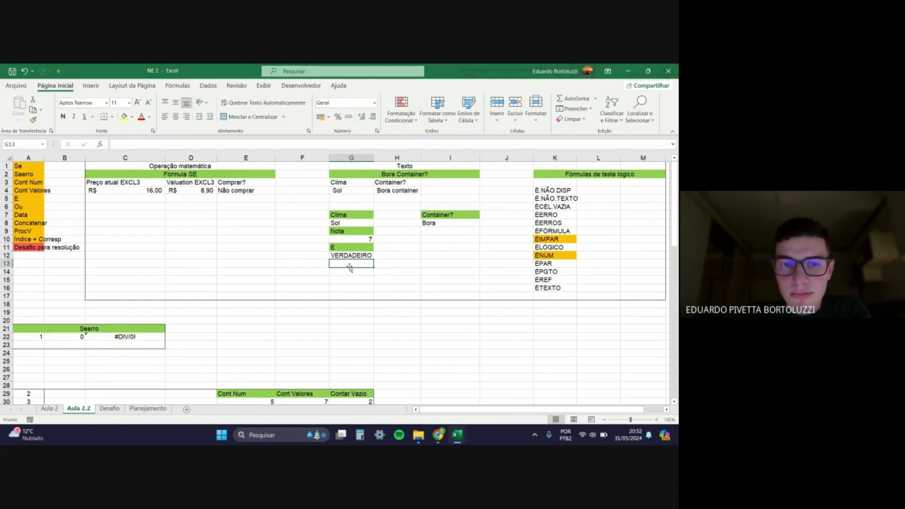
Step: Apply an outside border around G7:I14, enclosing the Clima, Nota, E and Container? example
drag(350, 215, 447, 269)
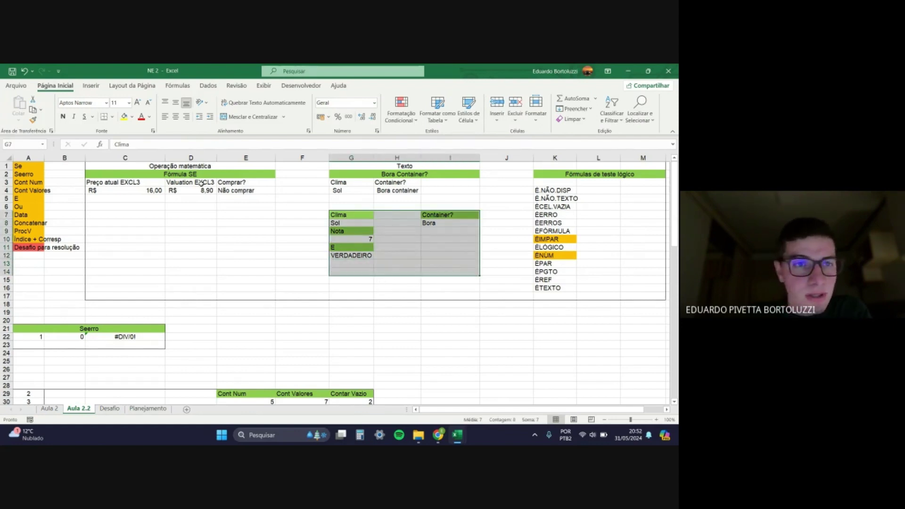
click(112, 116)
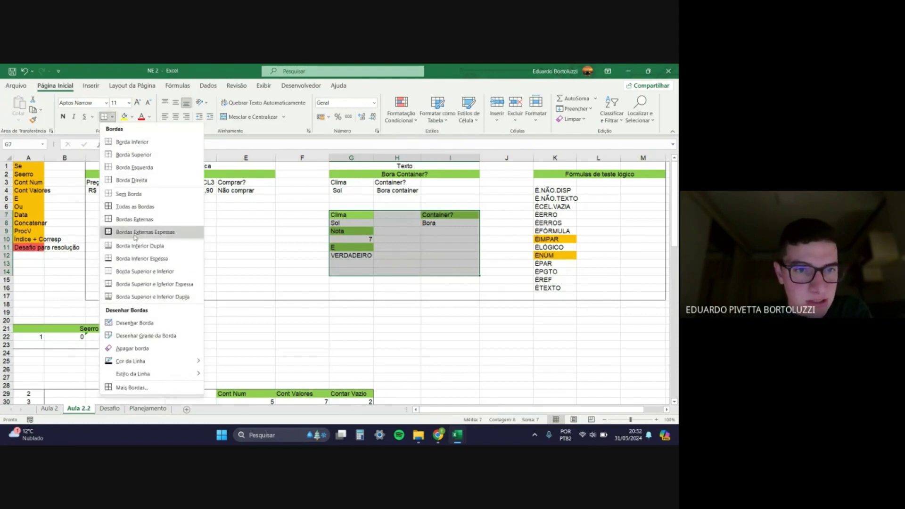
click(136, 237)
click(405, 256)
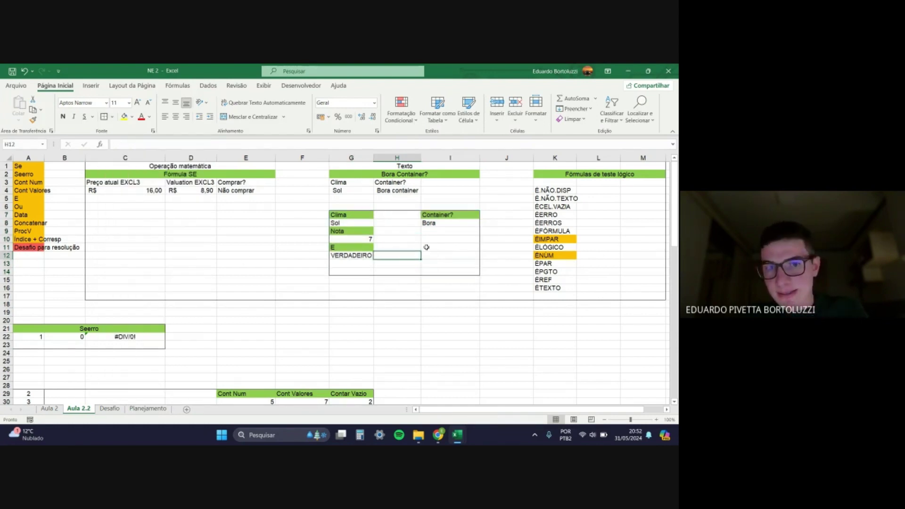
Step: Clear the existing E formula from G12 under the E heading
click(349, 266)
click(353, 258)
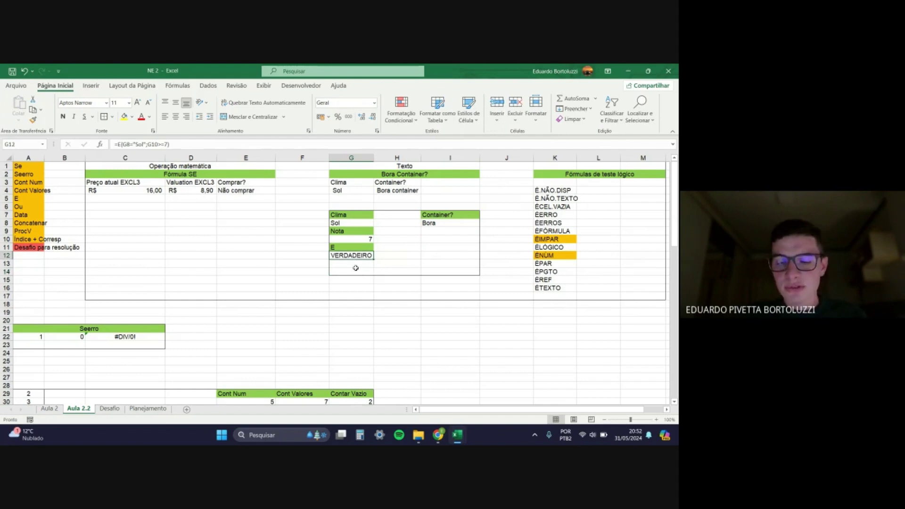
key(BackSpace)
key(Return)
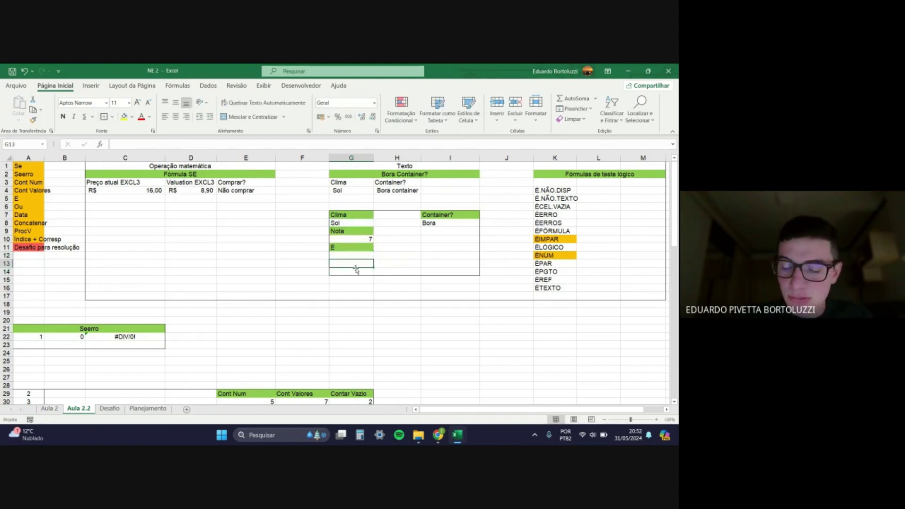
Step: Start an E formula in G12 with G8="Sol" as its first condition
key(Up)
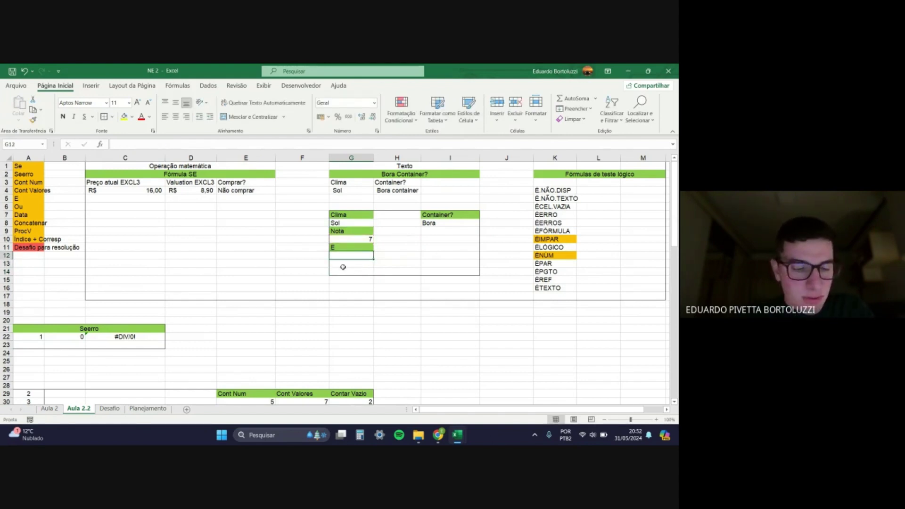
text(=e)
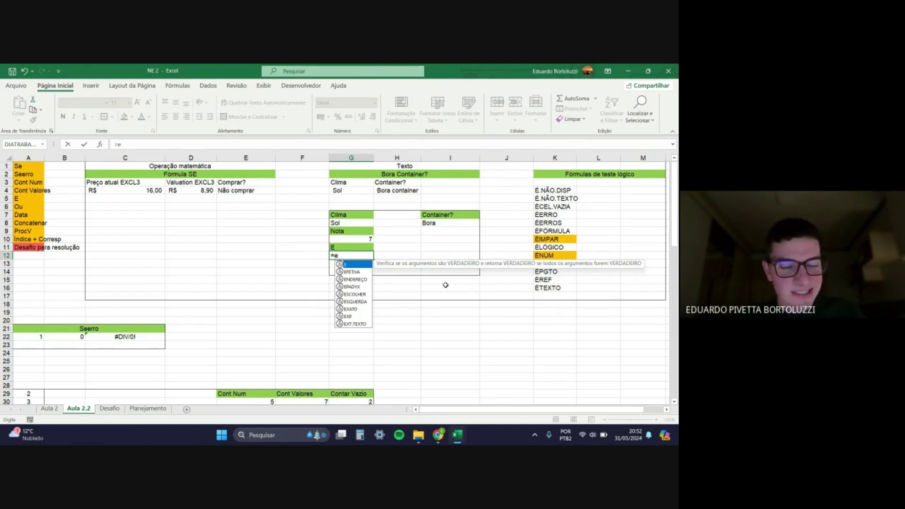
key(Tab)
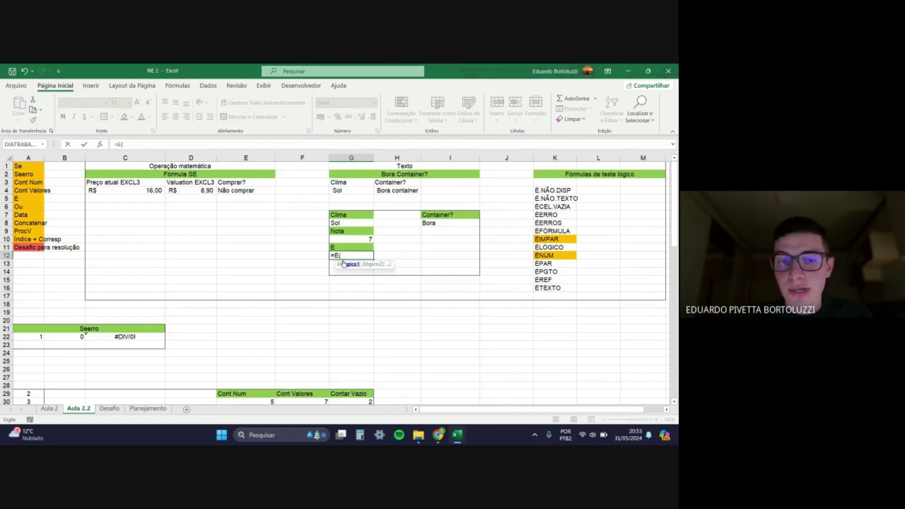
click(355, 223)
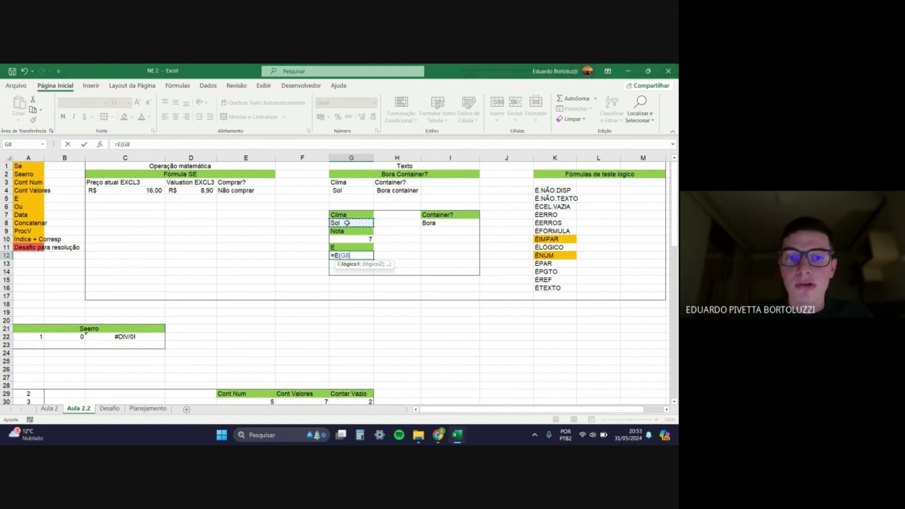
text(=")
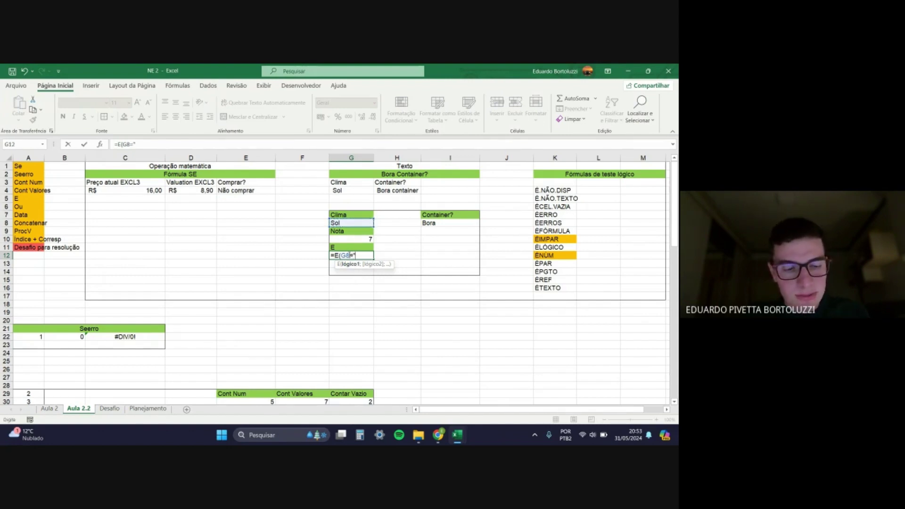
text(Sol")
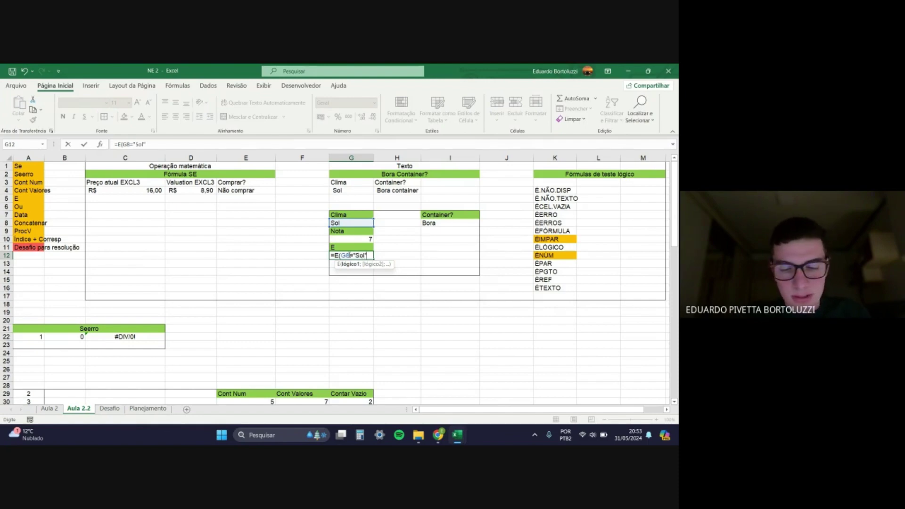
text(;)
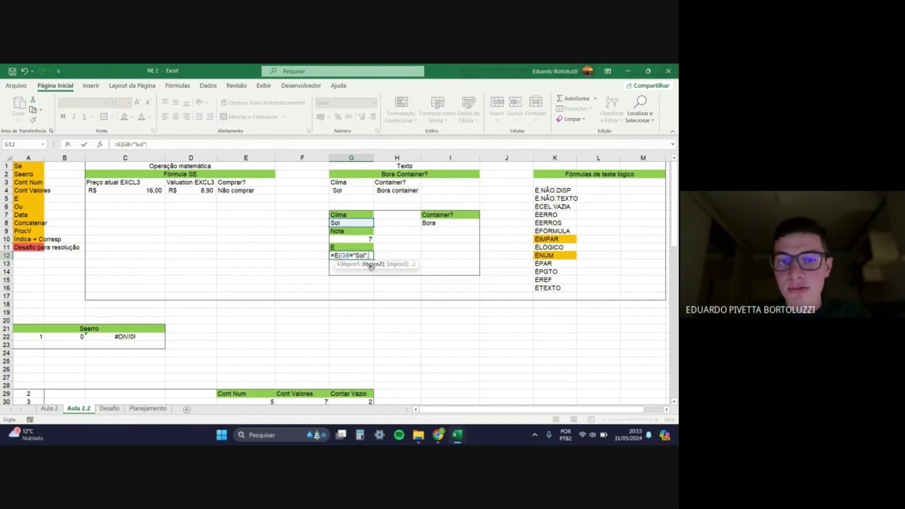
Step: Add G10>=7 as the second condition of the E formula in G12 and enter the formula
click(361, 239)
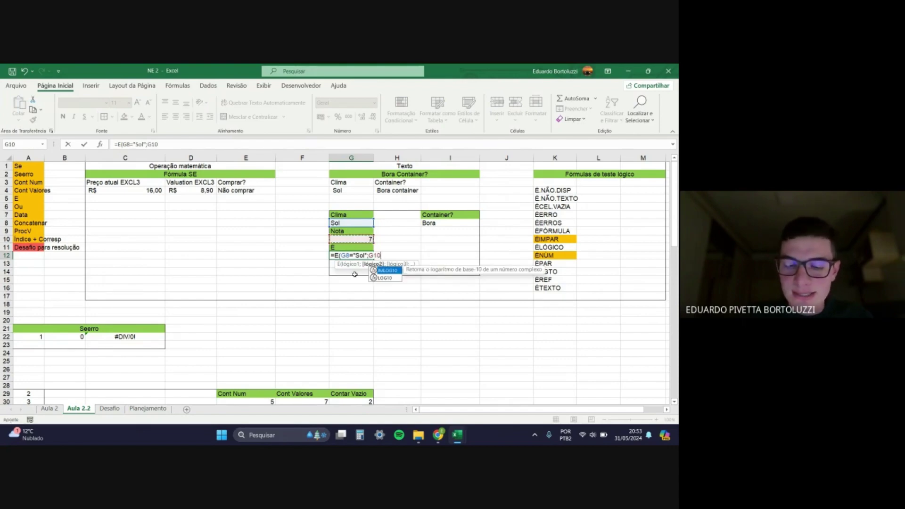
text(>=7)
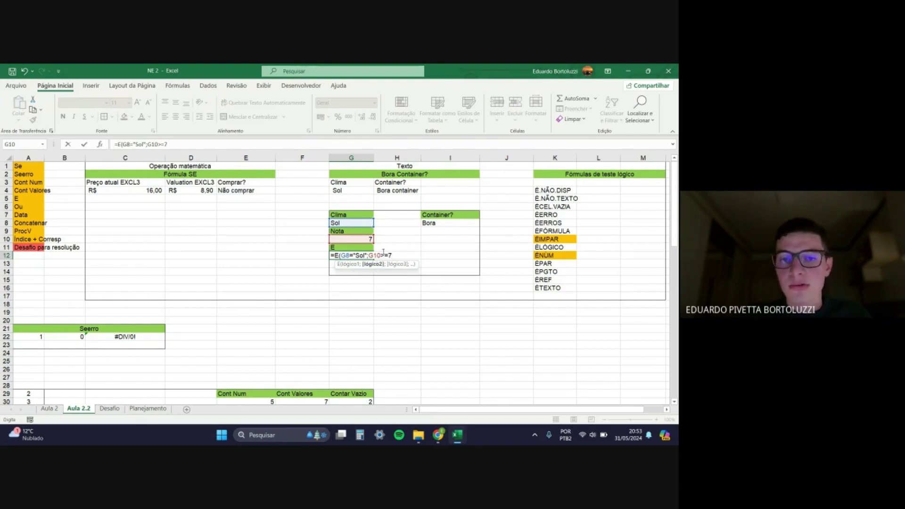
right_click(414, 260)
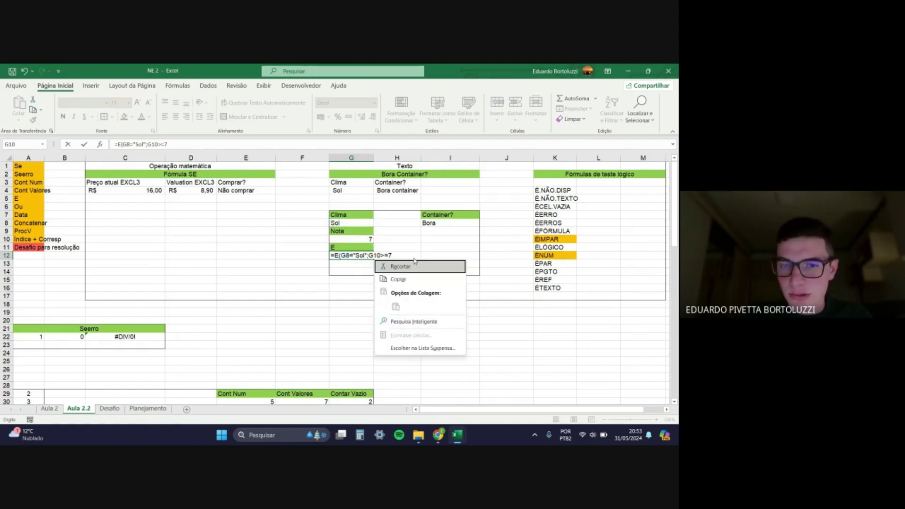
click(394, 254)
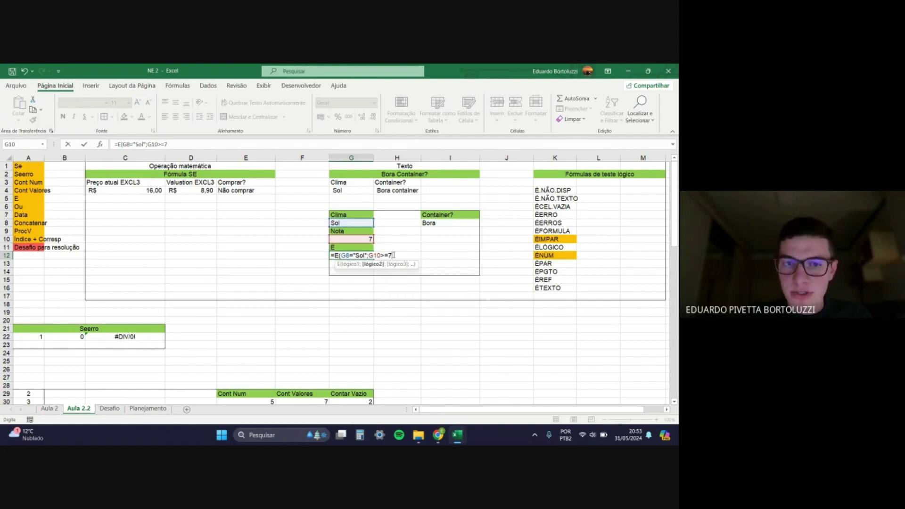
key(Return)
click(388, 270)
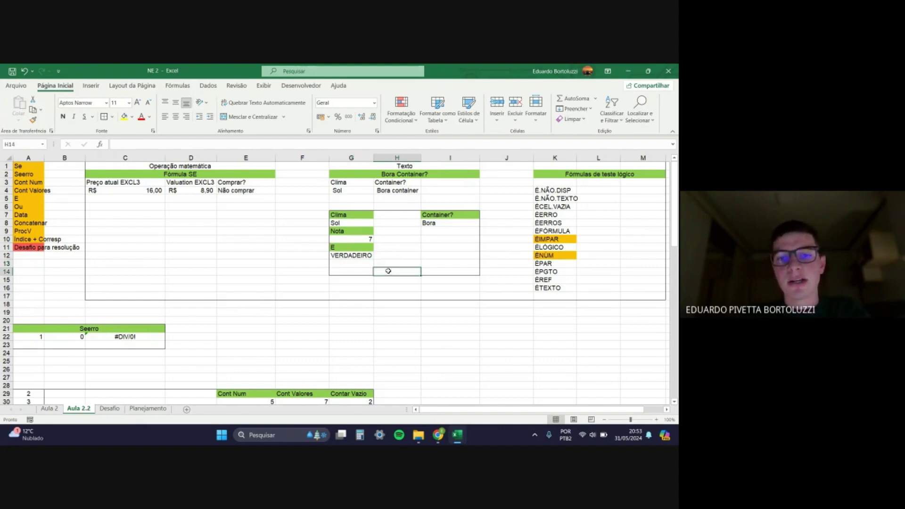
Step: Set the Nota value in G10 to 6 and check the E result in G12
click(367, 258)
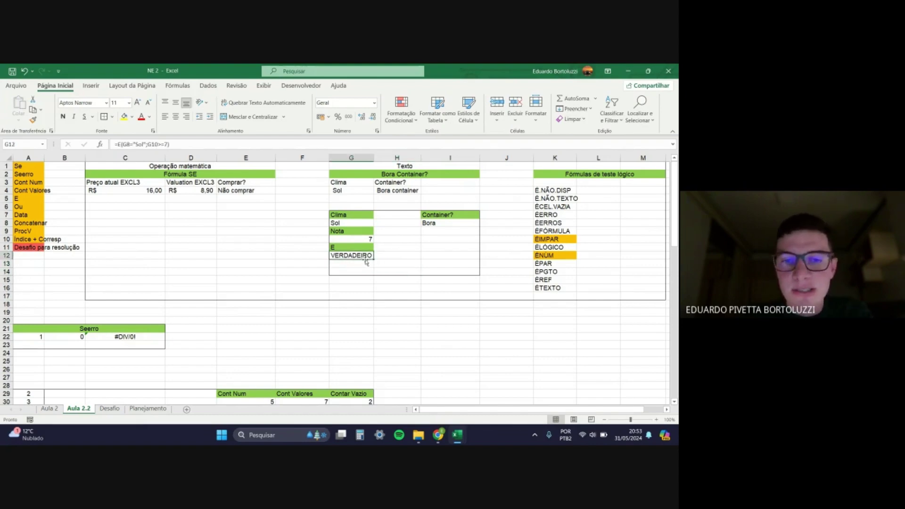
click(359, 226)
click(361, 239)
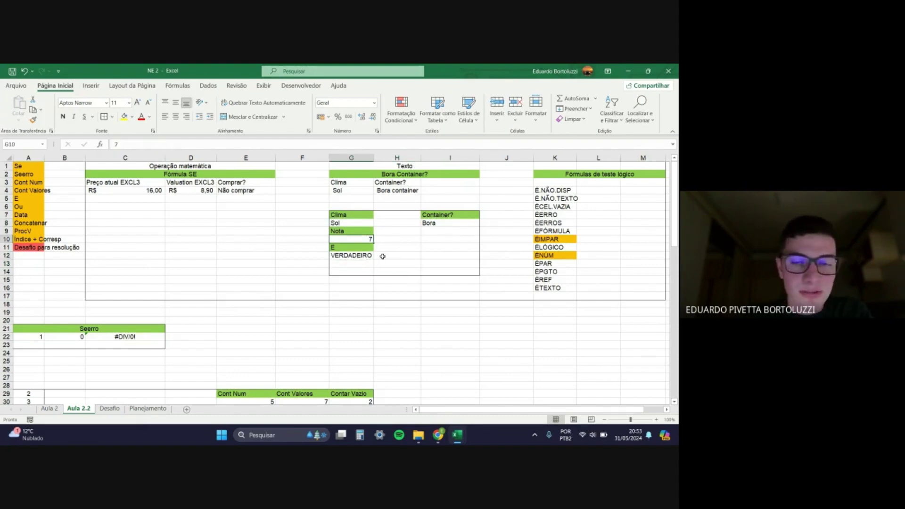
click(382, 256)
click(366, 240)
text(6)
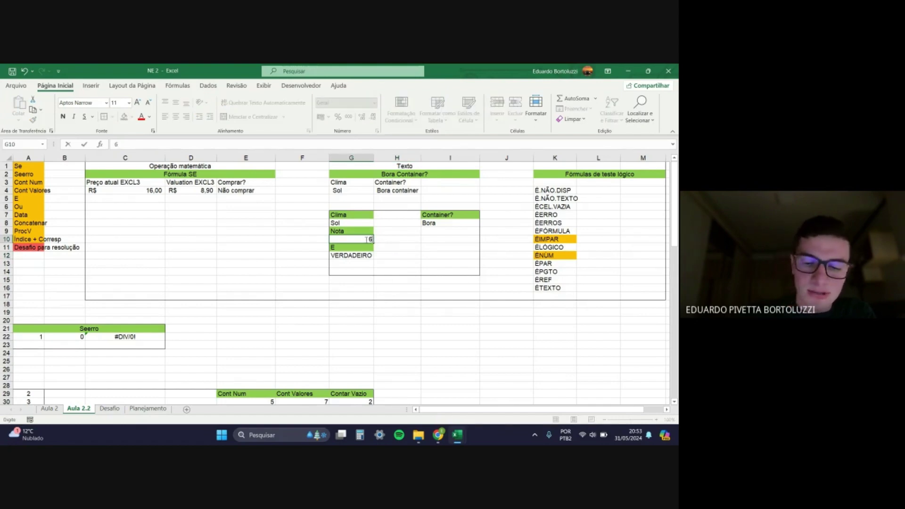
key(Return)
click(368, 255)
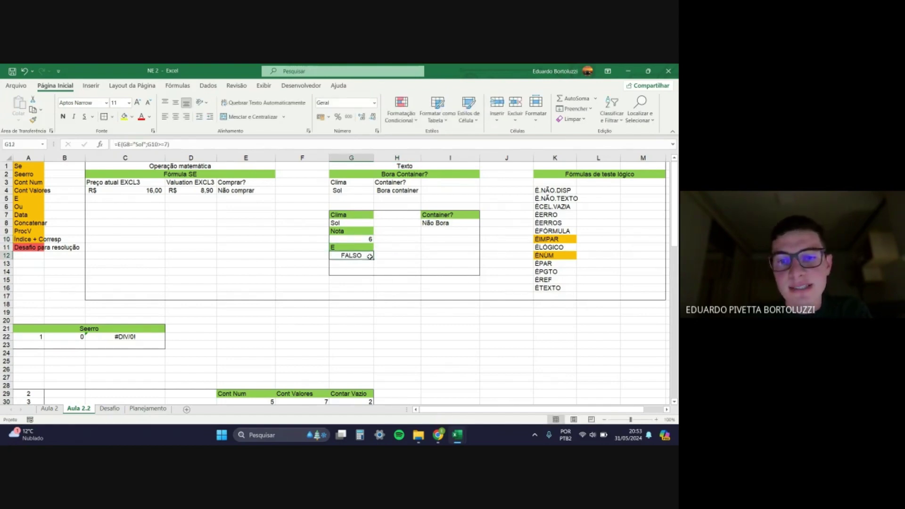
click(378, 258)
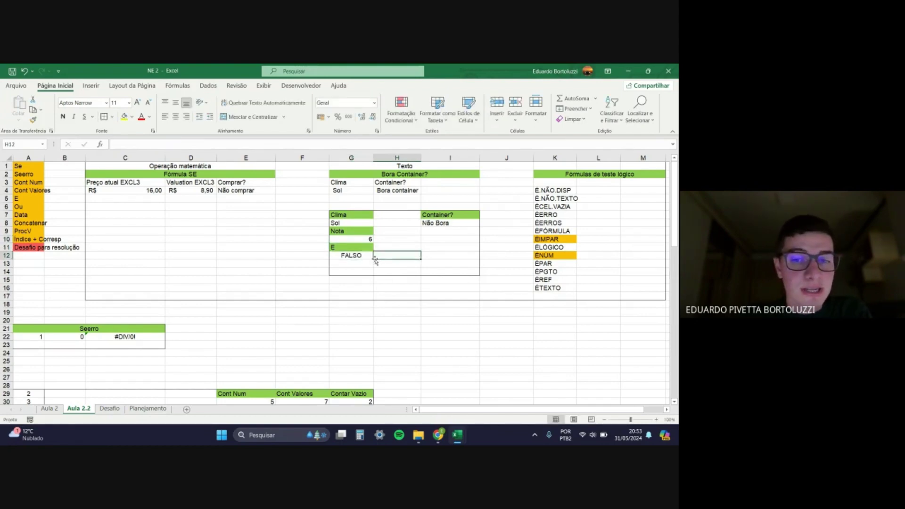
Step: Set the Nota value in G10 to 7 and check the E result in G12
click(367, 259)
click(360, 241)
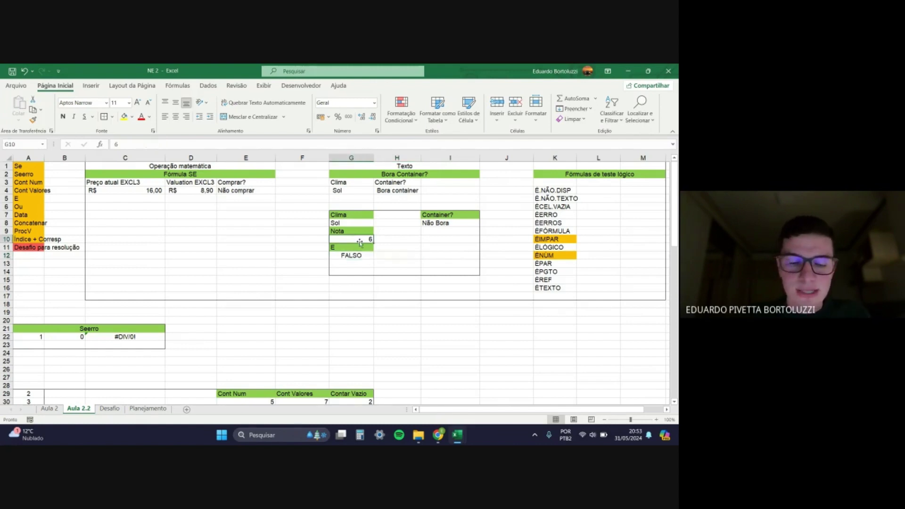
text(7)
key(Return)
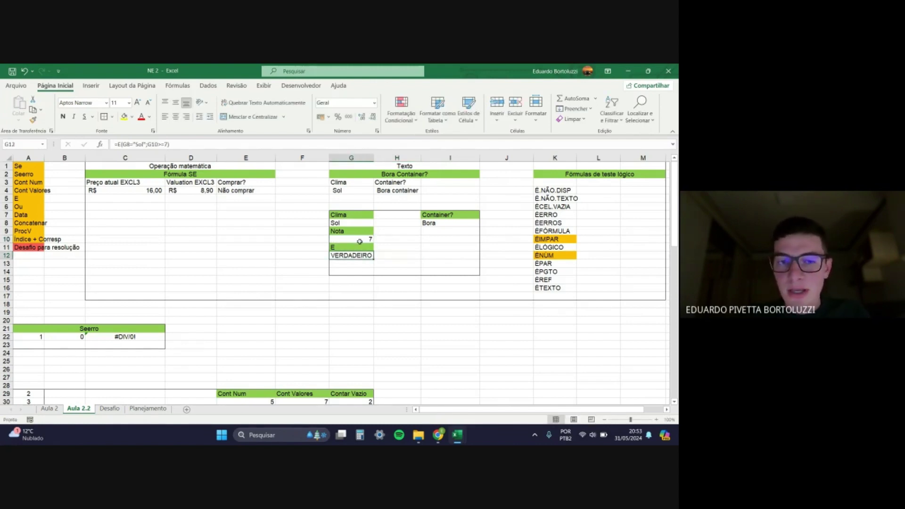
click(394, 259)
click(370, 242)
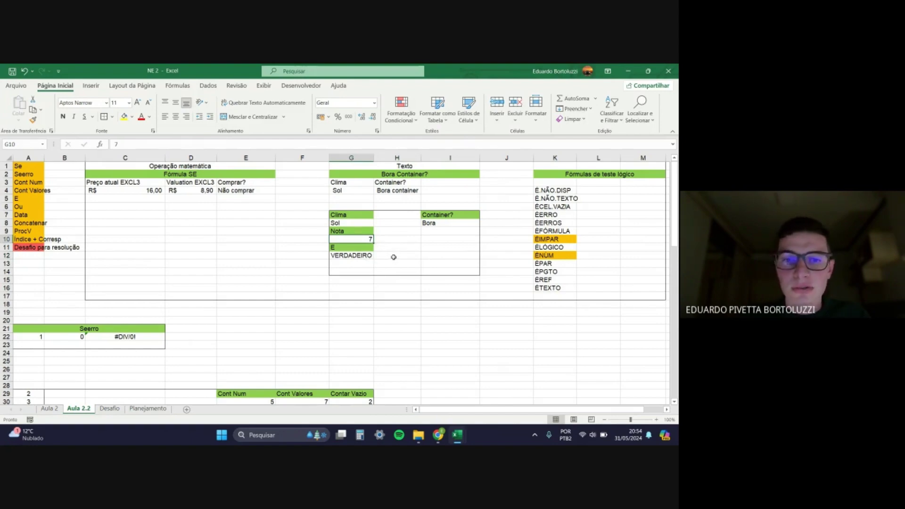
double_click(442, 223)
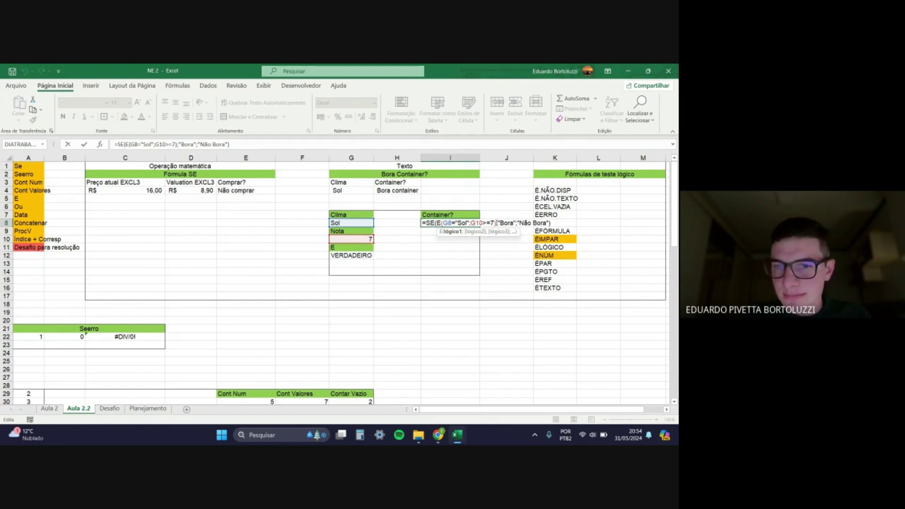
drag(495, 223, 436, 223)
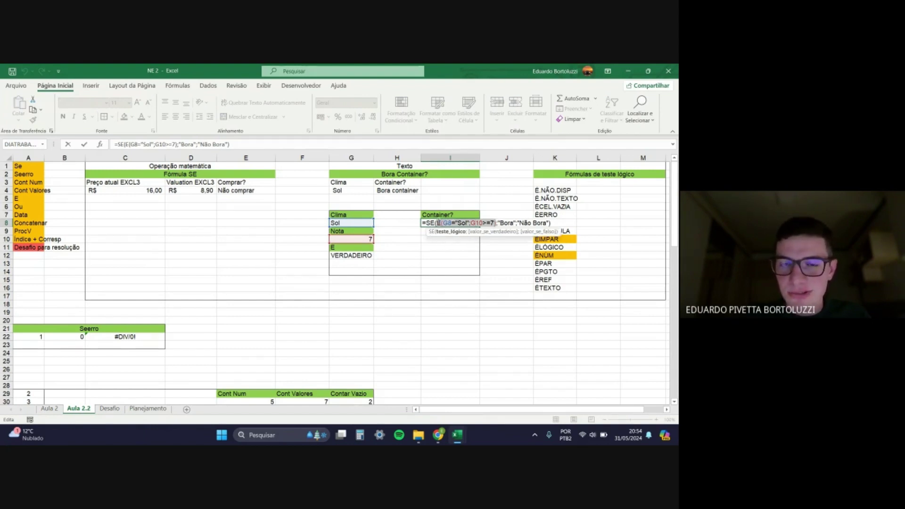
key(BackSpace)
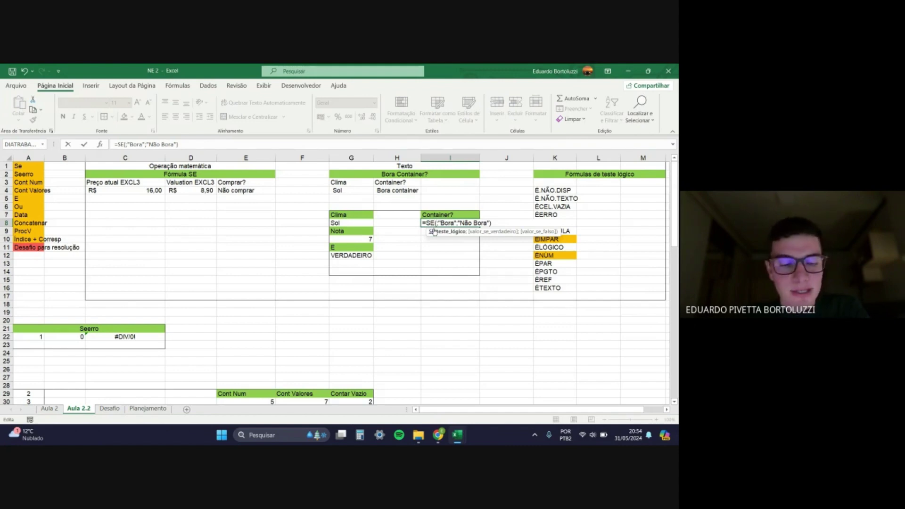
key(Escape)
click(438, 246)
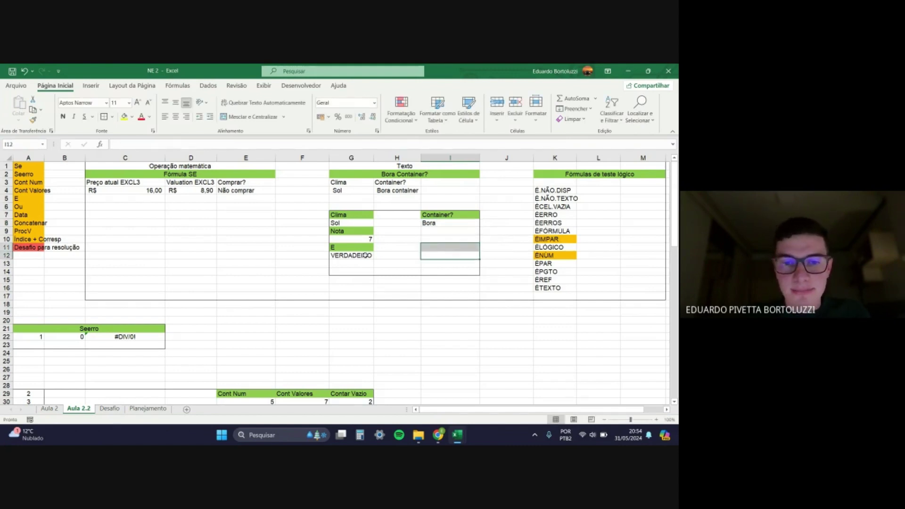
Step: Copy the expression E(G8="Sol";G10>=7), without its leading equals sign, from the formula in G12
double_click(364, 255)
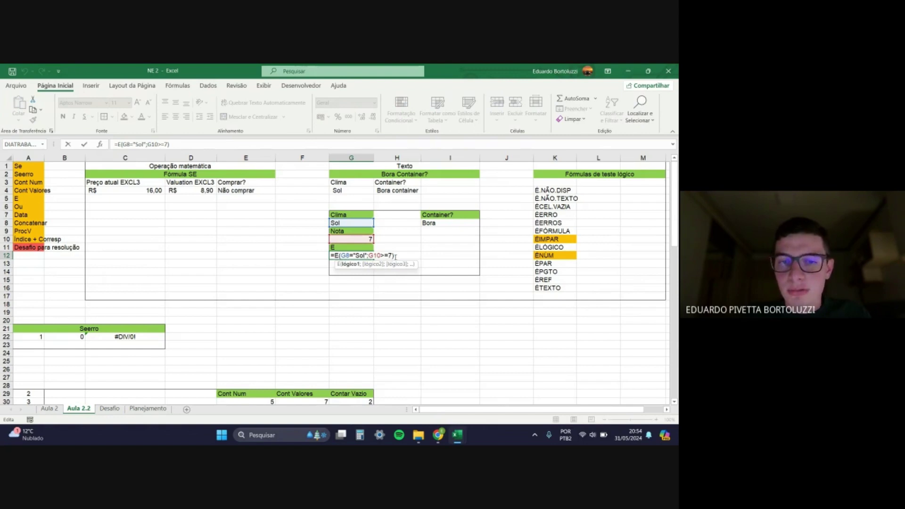
drag(395, 255, 334, 256)
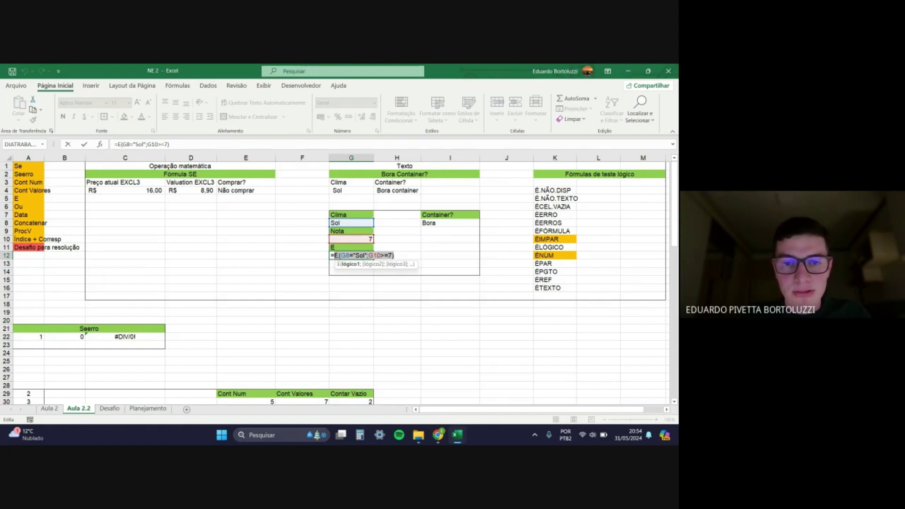
key(Return)
Step: Clear the existing SE formula from I8 under the Container? heading
click(424, 225)
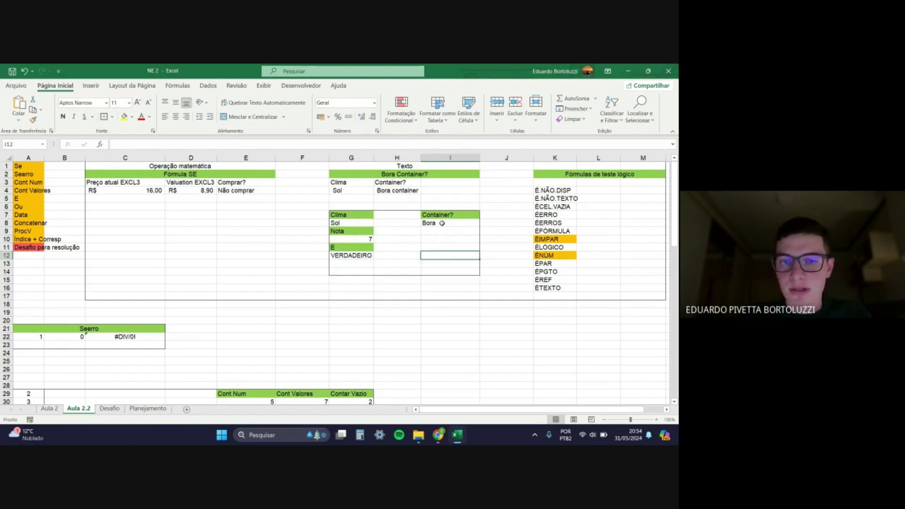
double_click(438, 224)
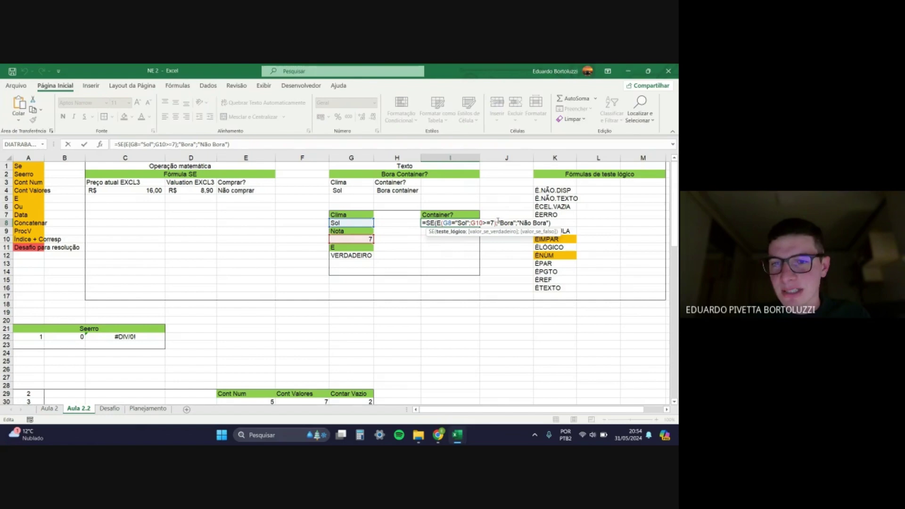
click(451, 245)
click(452, 222)
key(Delete)
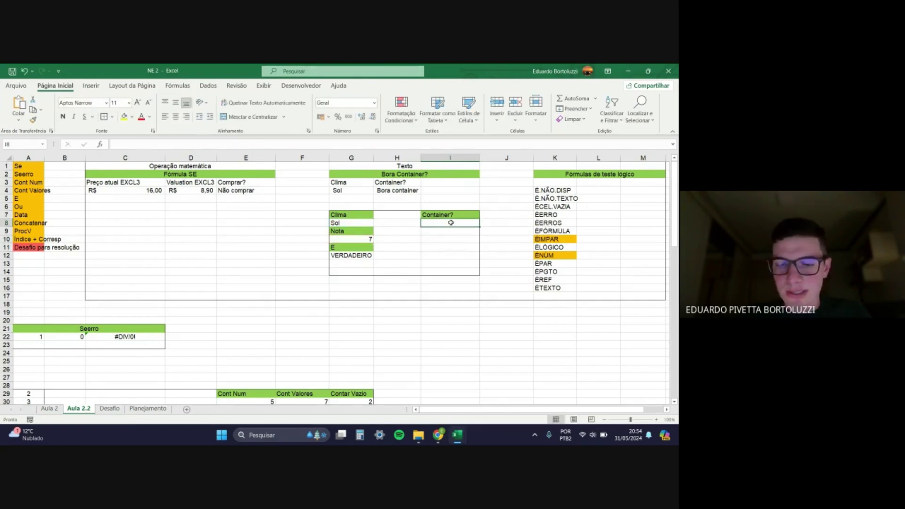
Step: Enter =SE(E(G8="Sol";G10>=7);"Bora";"Ficar em casa") in I8 under Container? and check its result
text(=SE()
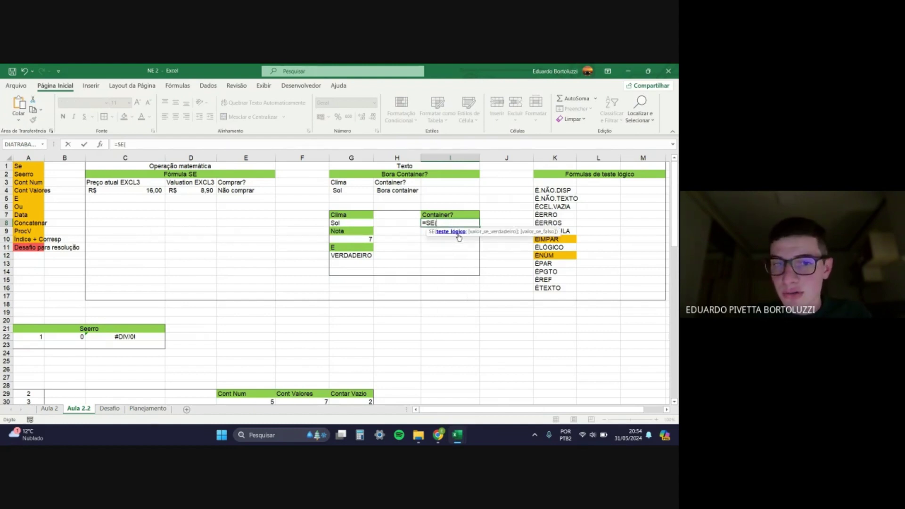
text(E(G8="Sol";G10>=7))
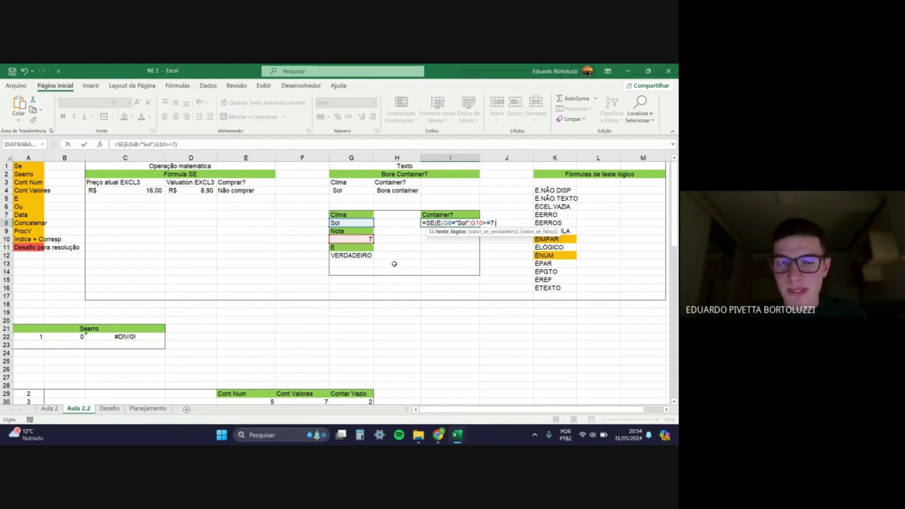
text(;)
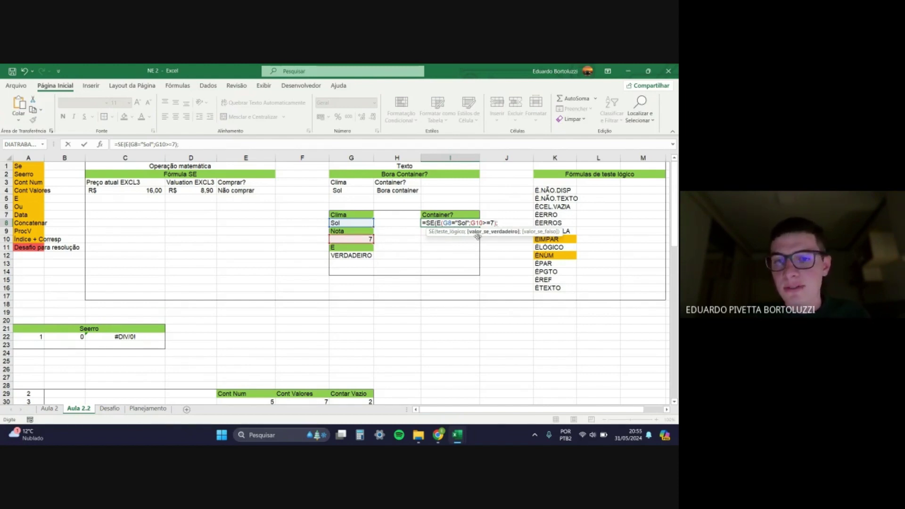
text("B)
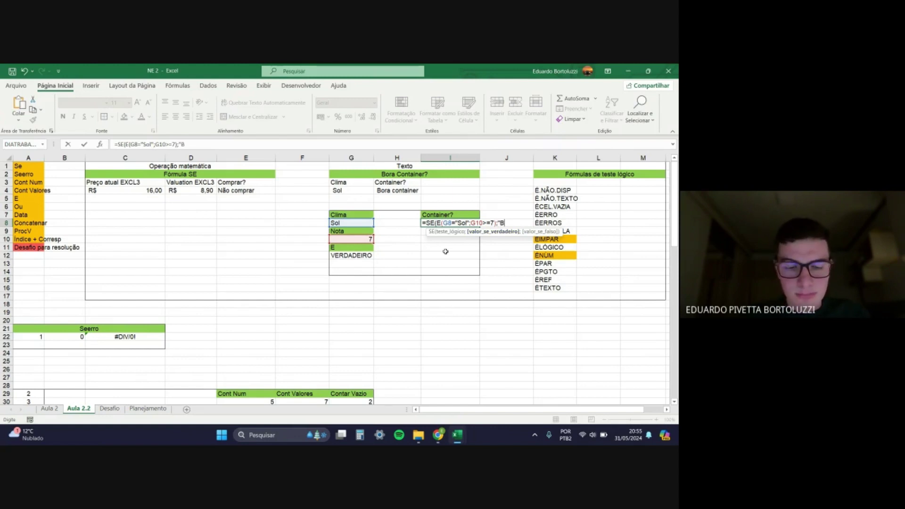
text(ora")
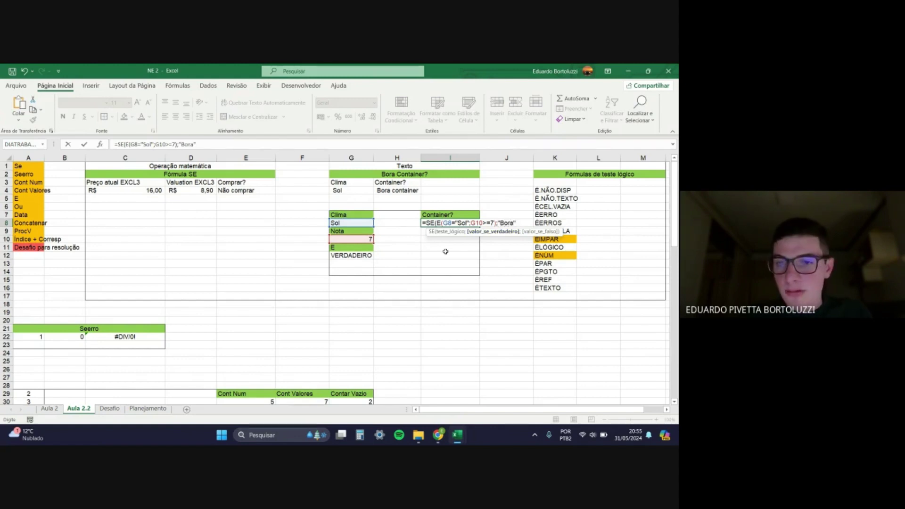
text(;)
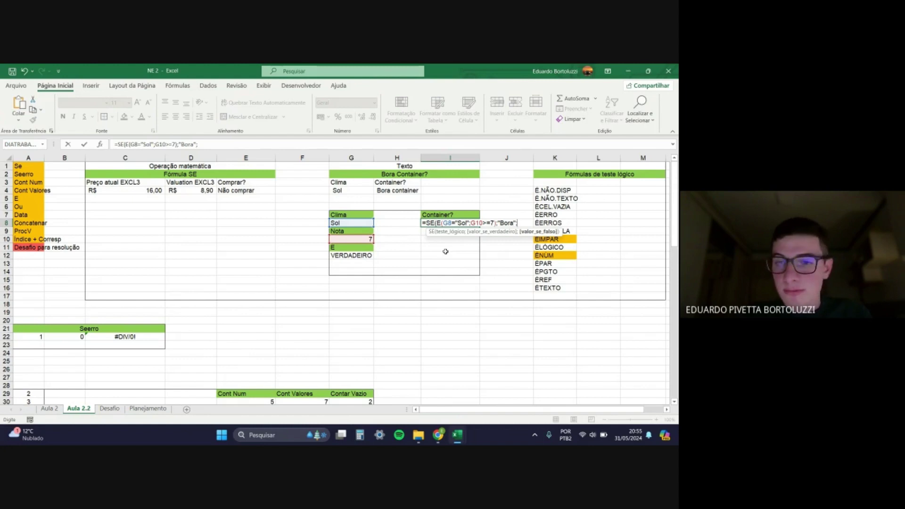
text("Ficar em casa)
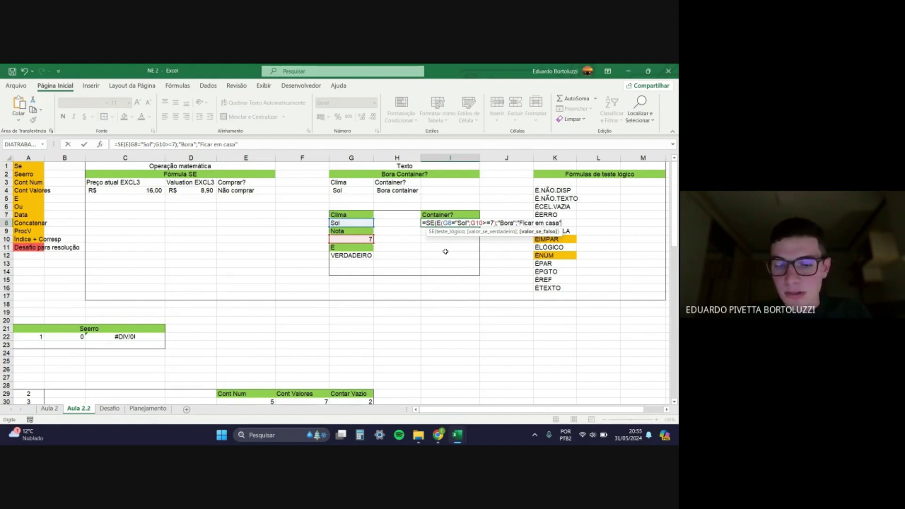
text("))
key(Return)
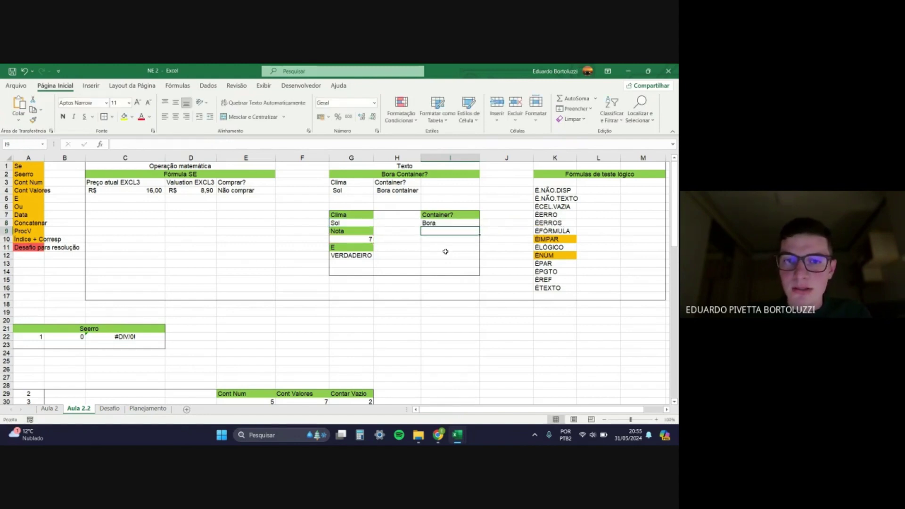
click(436, 224)
click(431, 246)
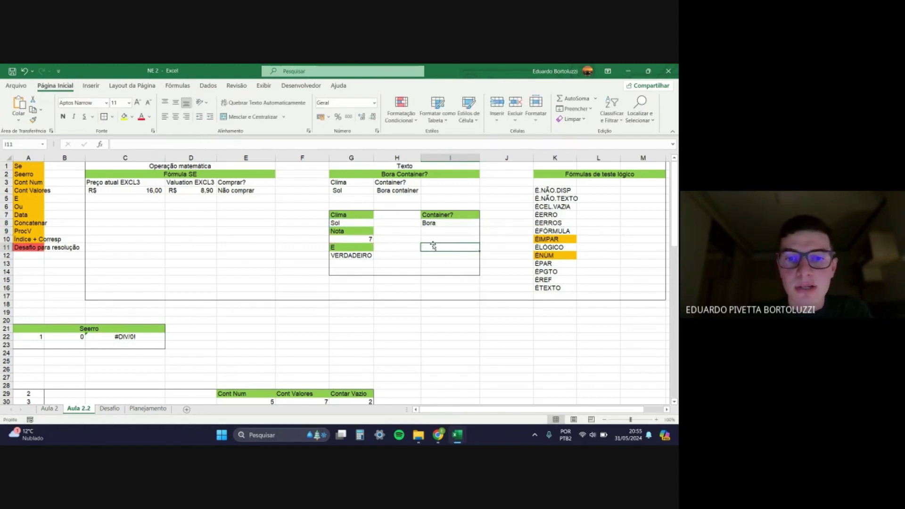
Step: Set the Nota value in G10 to 6 and check the results in G12 and I8
click(354, 239)
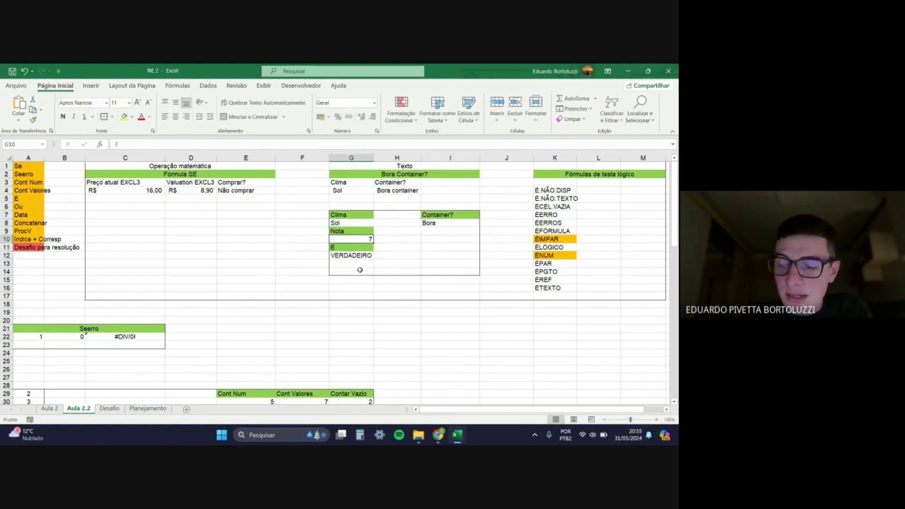
text(6)
key(Return)
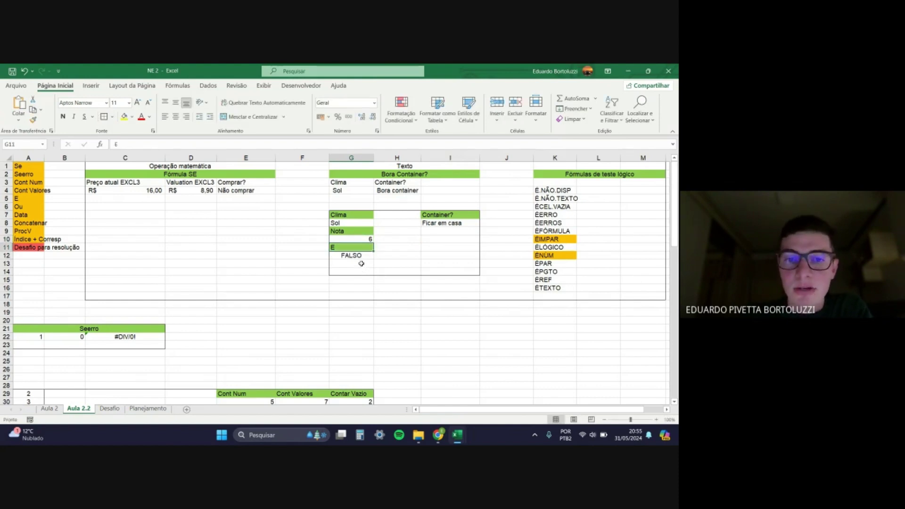
click(362, 256)
click(438, 240)
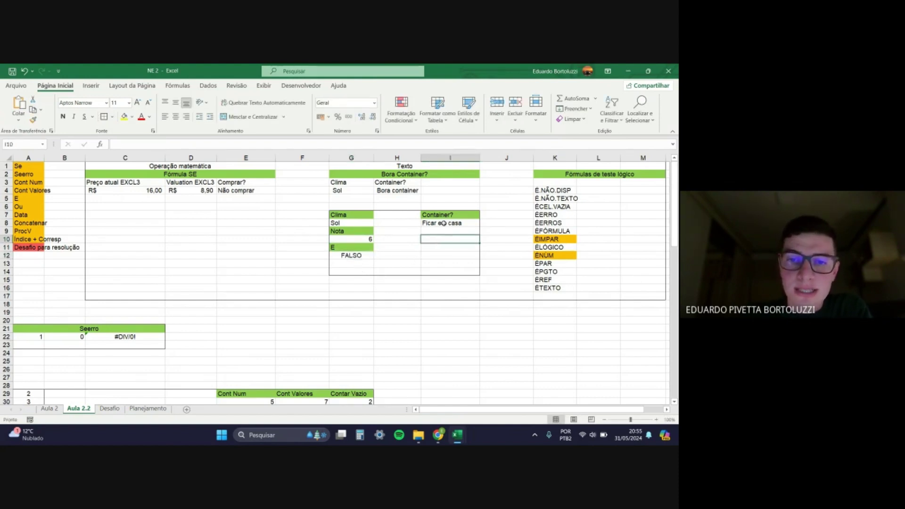
click(443, 224)
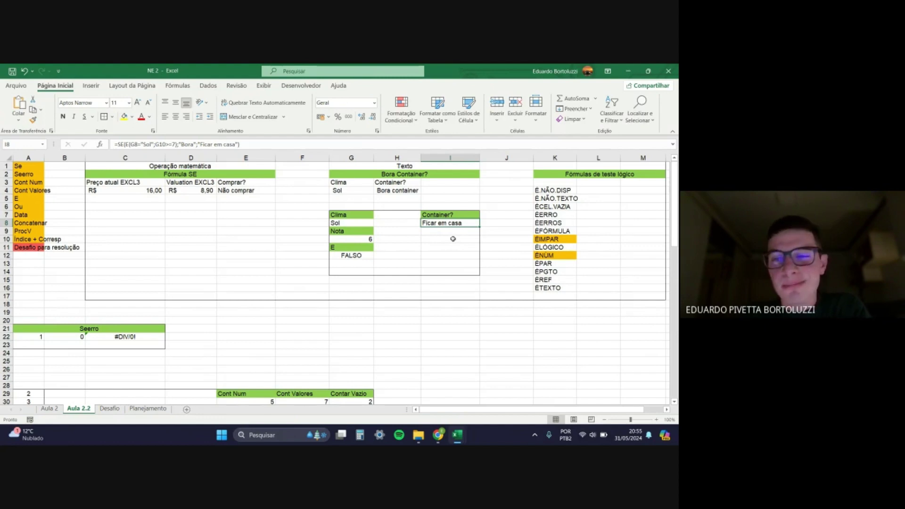
click(443, 239)
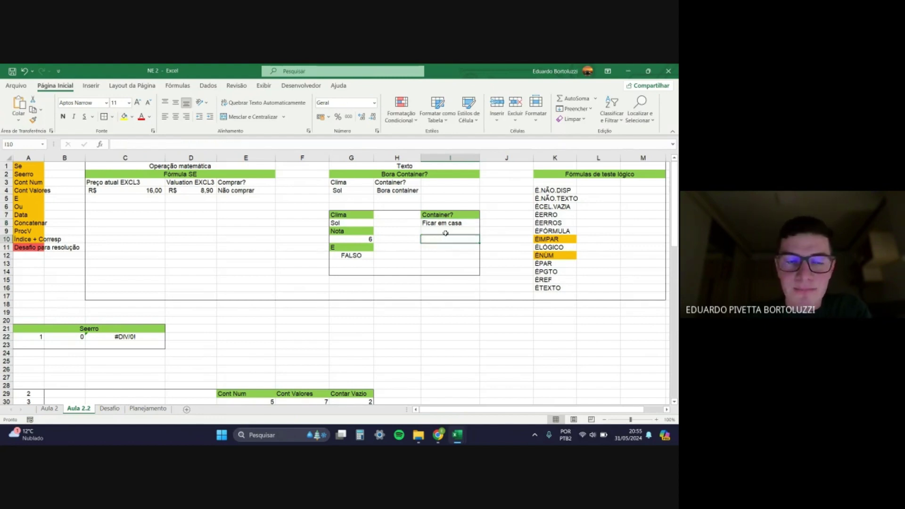
click(446, 232)
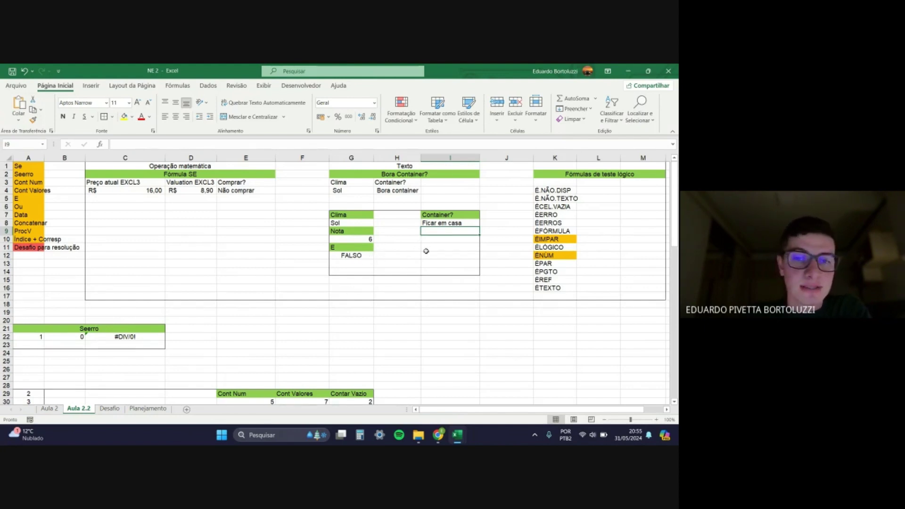
Step: Review the logical test functions listed in K4:K16 under Fórmulas de teste lógico
click(549, 235)
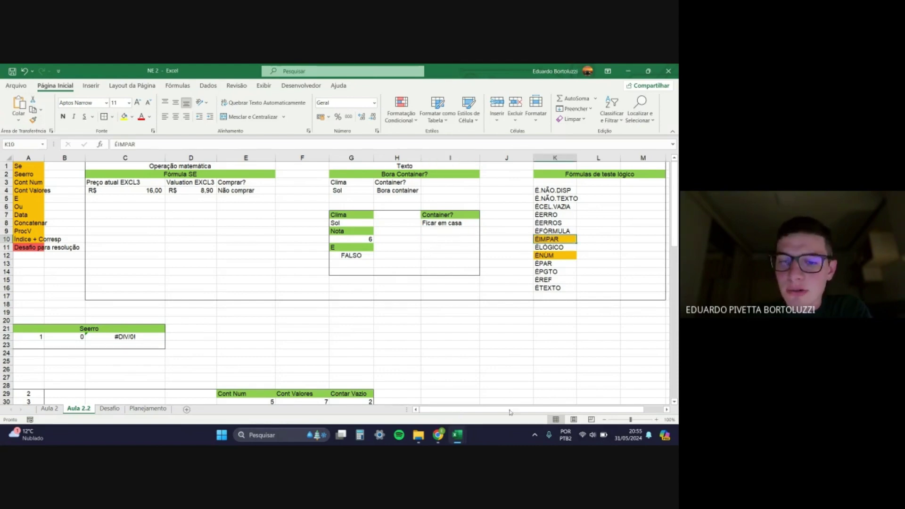
drag(512, 409, 537, 408)
click(584, 238)
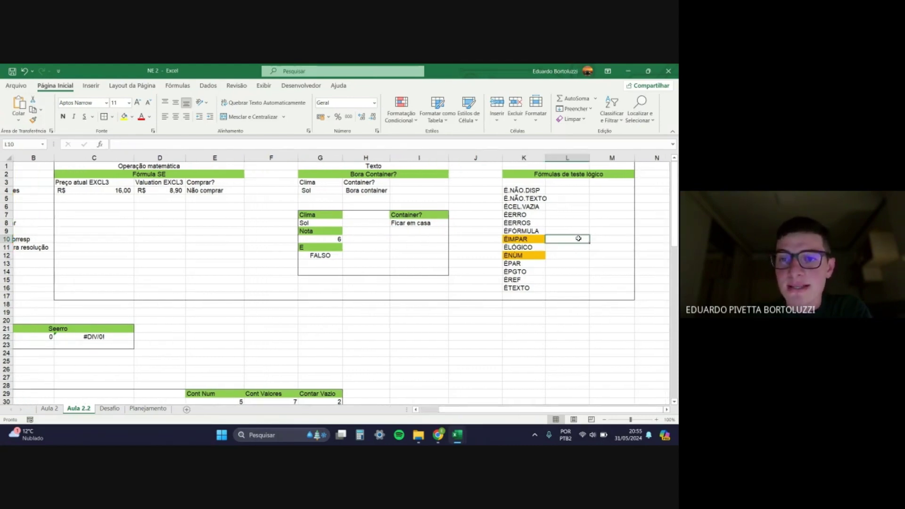
drag(533, 191, 539, 288)
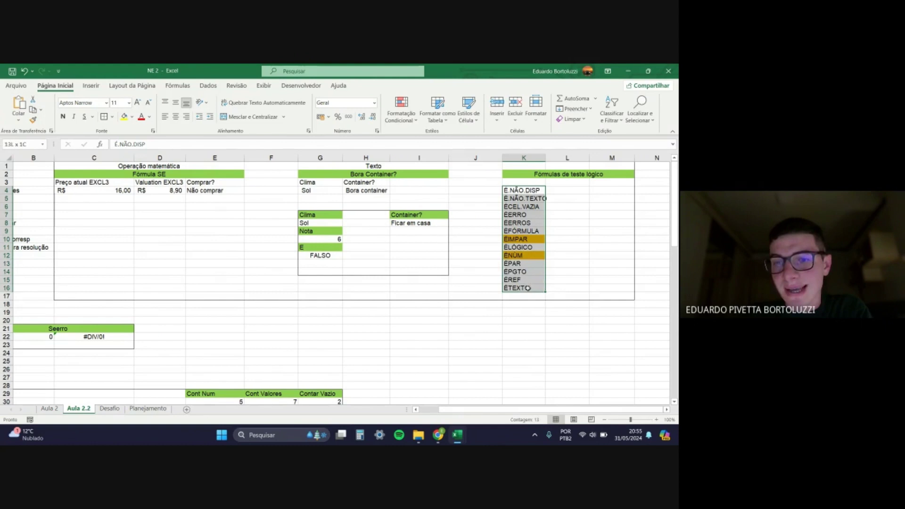
click(579, 264)
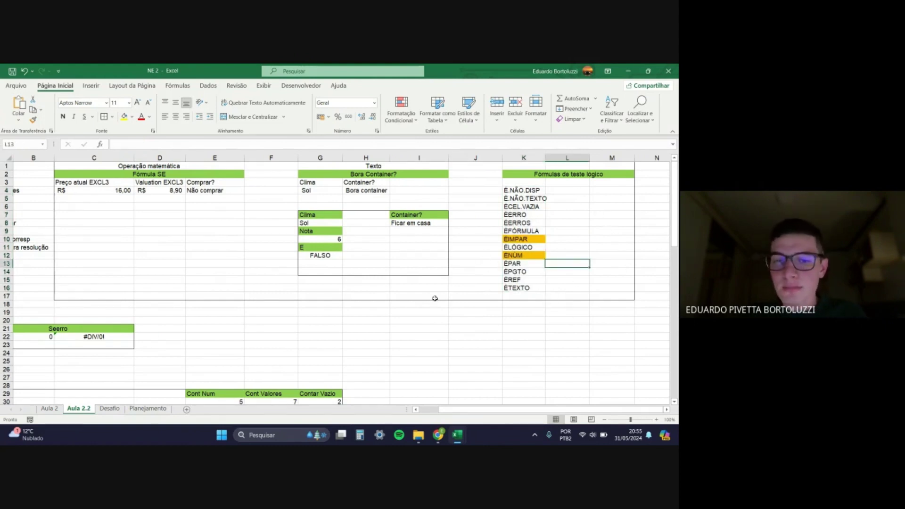
Step: Browse the available functions beginning with É from a trial formula in I20 and discard the entry
click(414, 320)
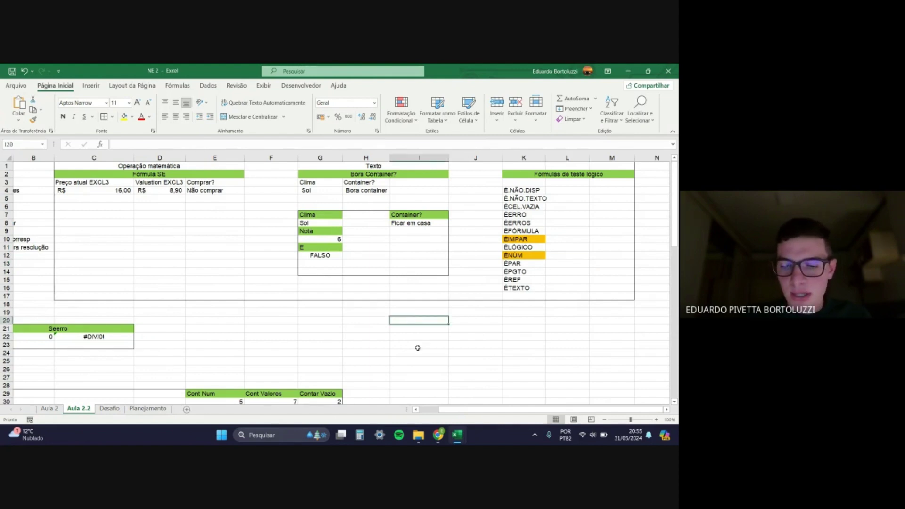
text(=)
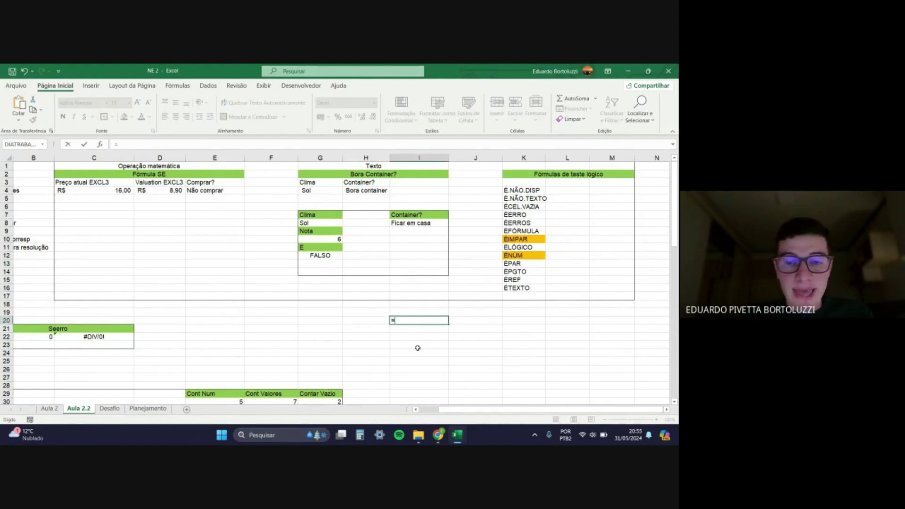
text(é)
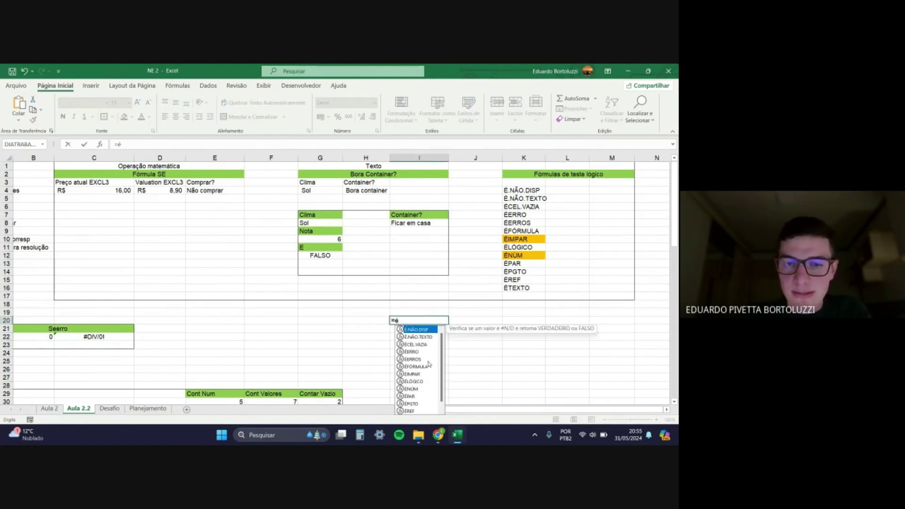
scroll(418, 370, down, 1)
scroll(418, 399, up, 1)
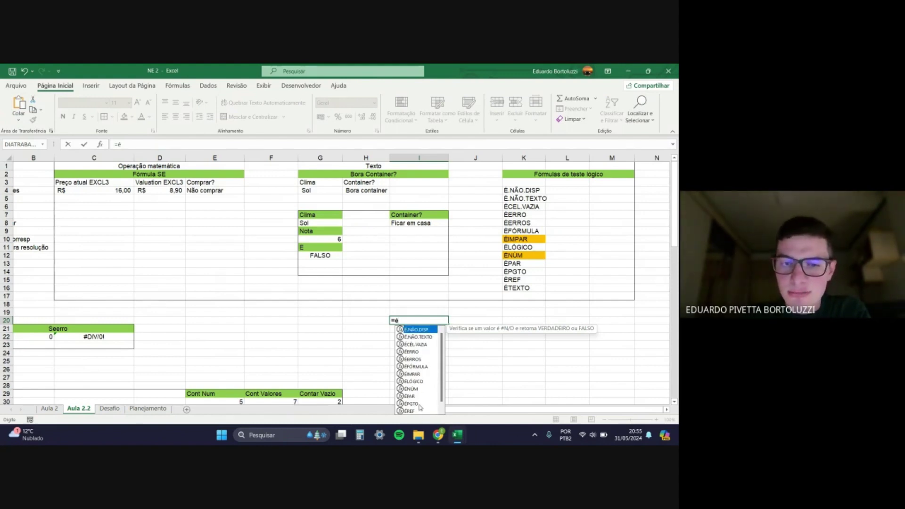
scroll(418, 367, down, 1)
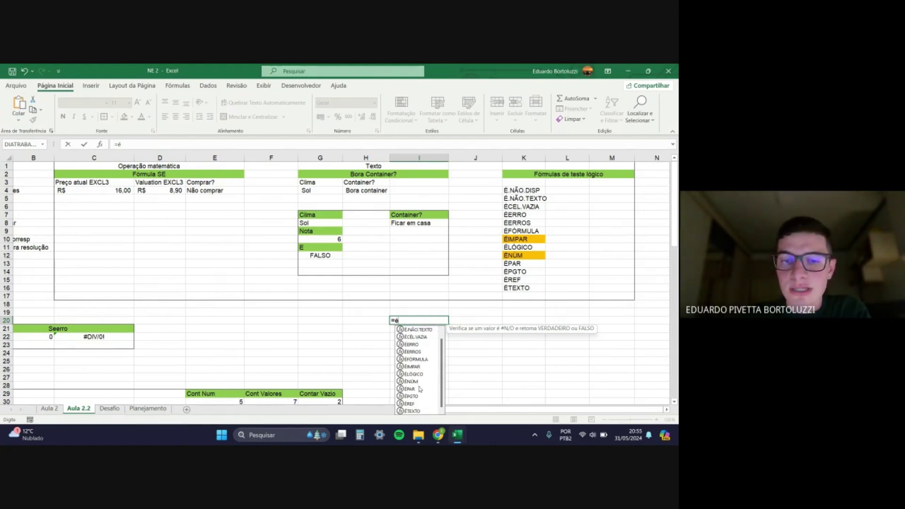
scroll(424, 377, up, 1)
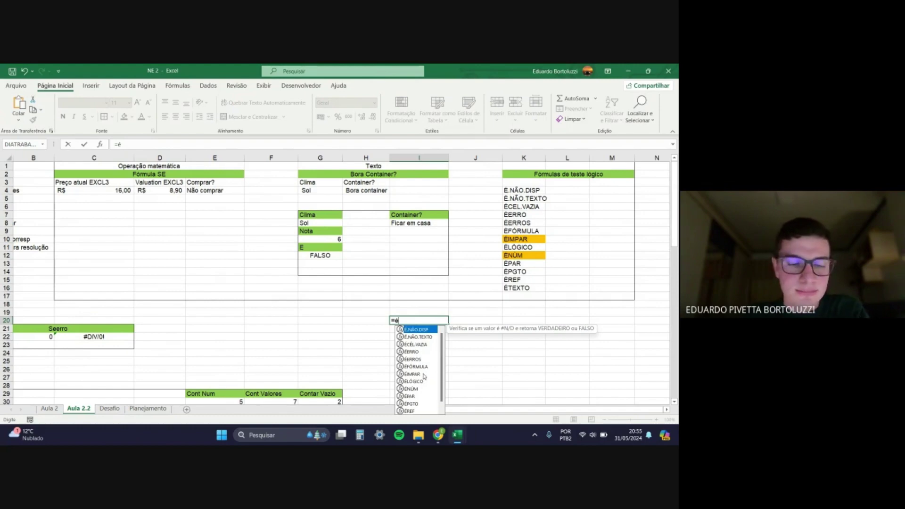
click(516, 327)
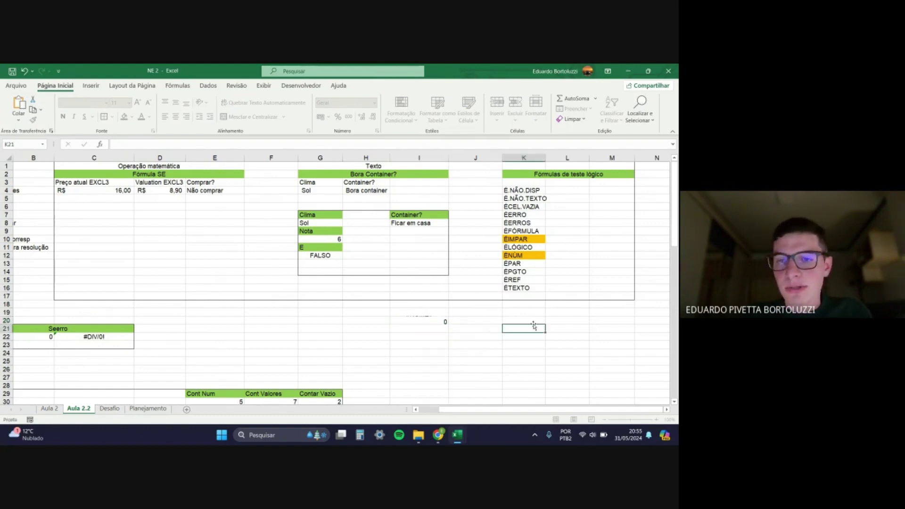
click(434, 319)
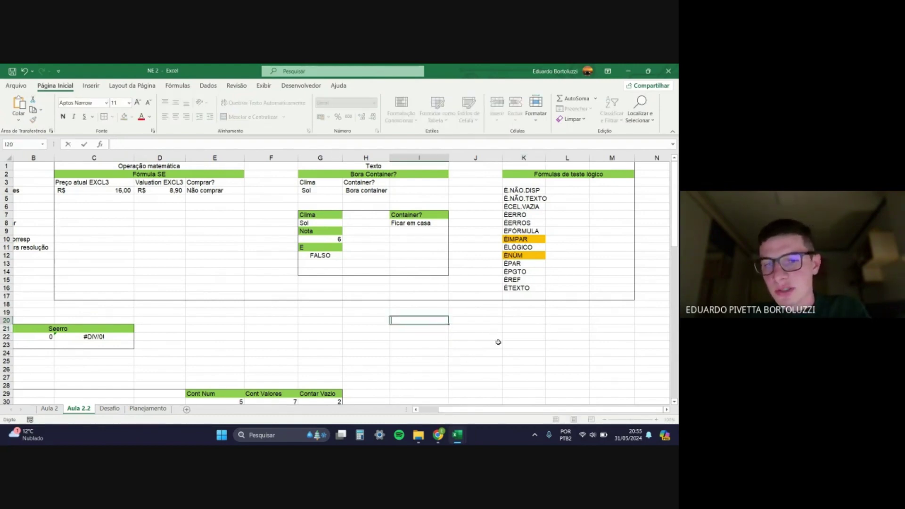
click(498, 343)
Step: Review the highlighted ÉIMPAR and ÉNÚM entries and enter the test value 2 in M10 on the ÉIMPAR row
click(527, 239)
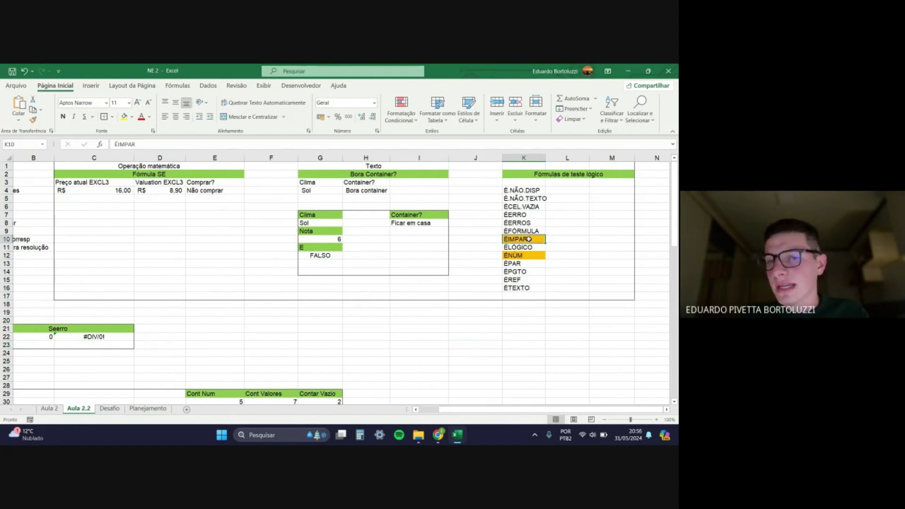
click(530, 255)
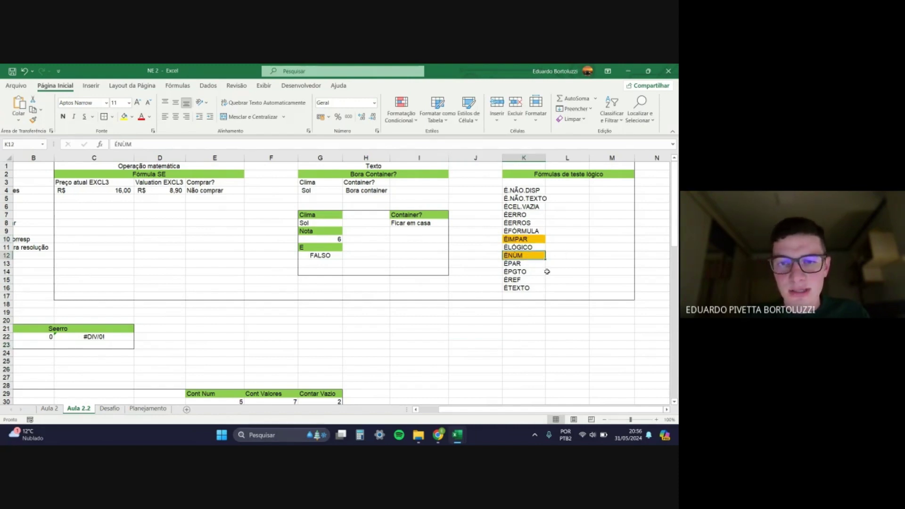
click(559, 258)
click(558, 240)
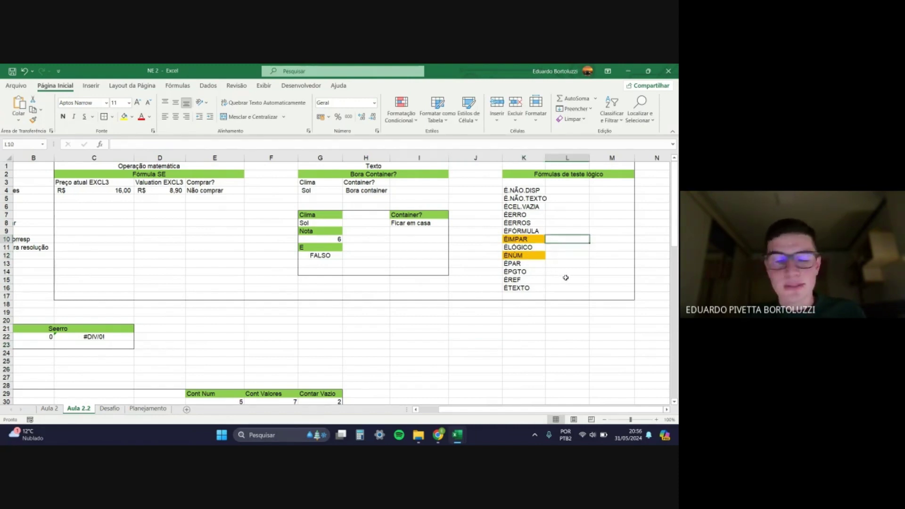
key(Right)
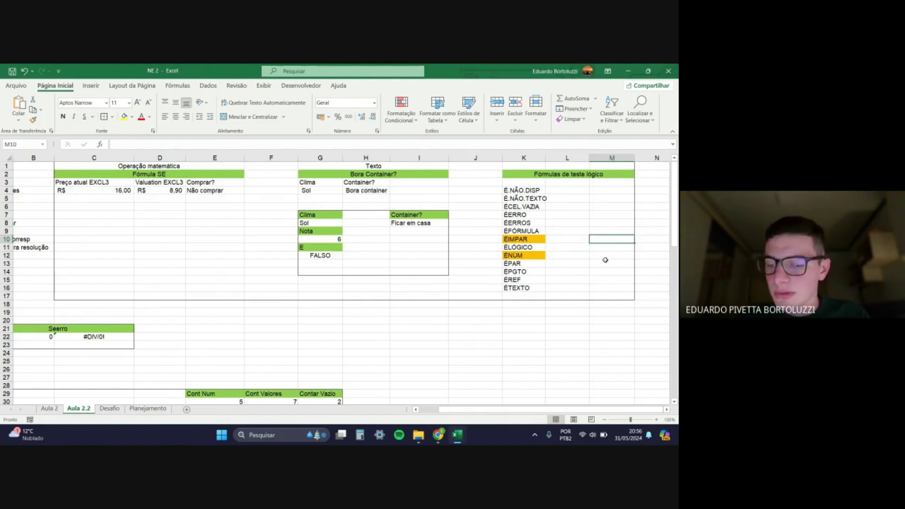
text(2)
key(Return)
Step: Enter =ÉIMPAR(M10) in L10 to test whether the number in M10 is odd
click(569, 242)
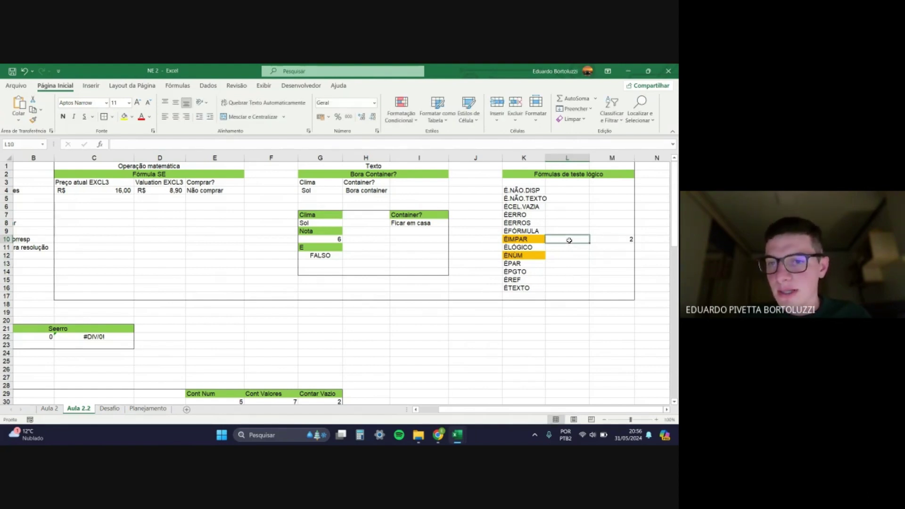
text(=)
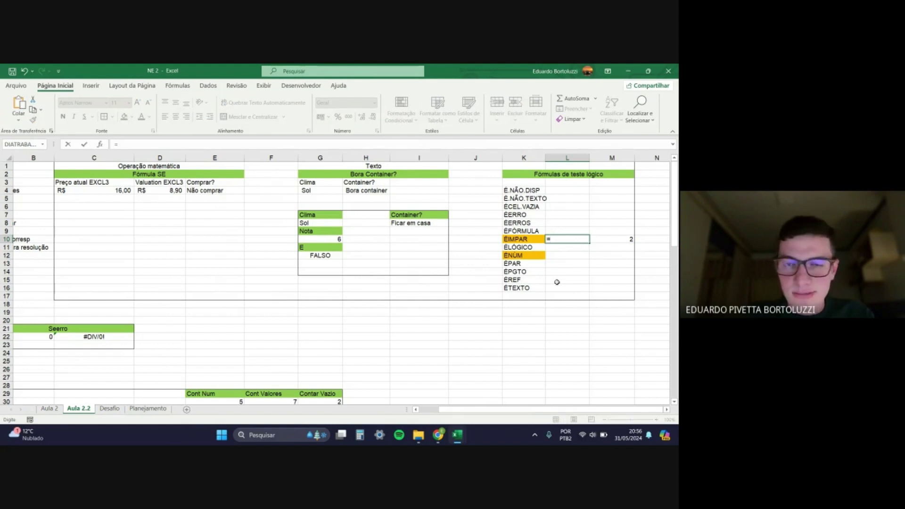
text(éim)
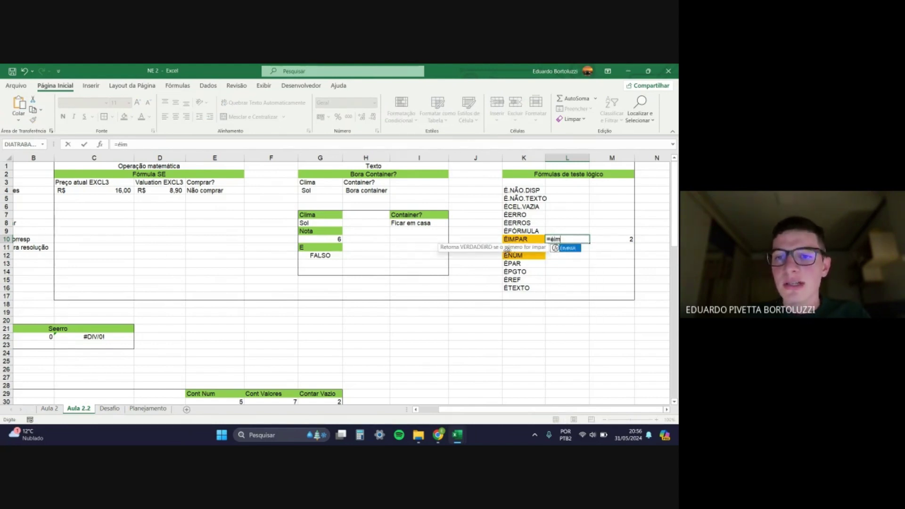
key(Tab)
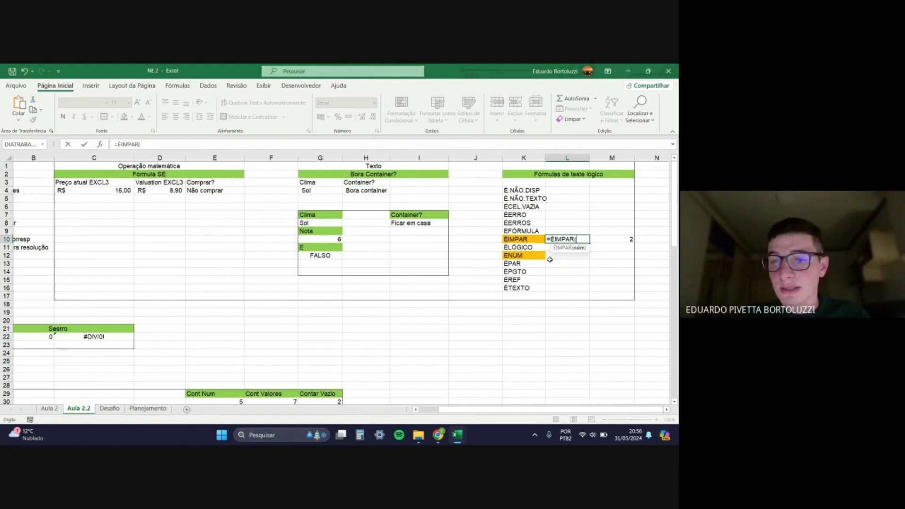
click(617, 239)
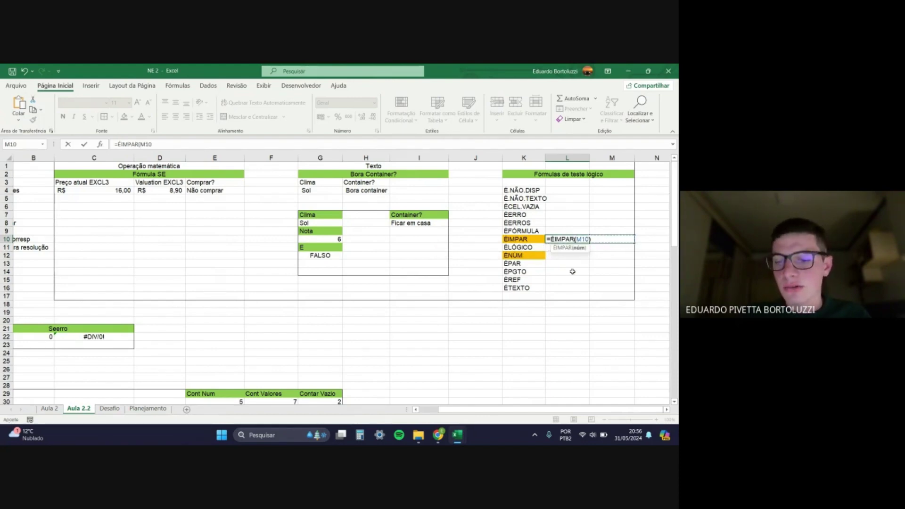
key(Return)
click(577, 240)
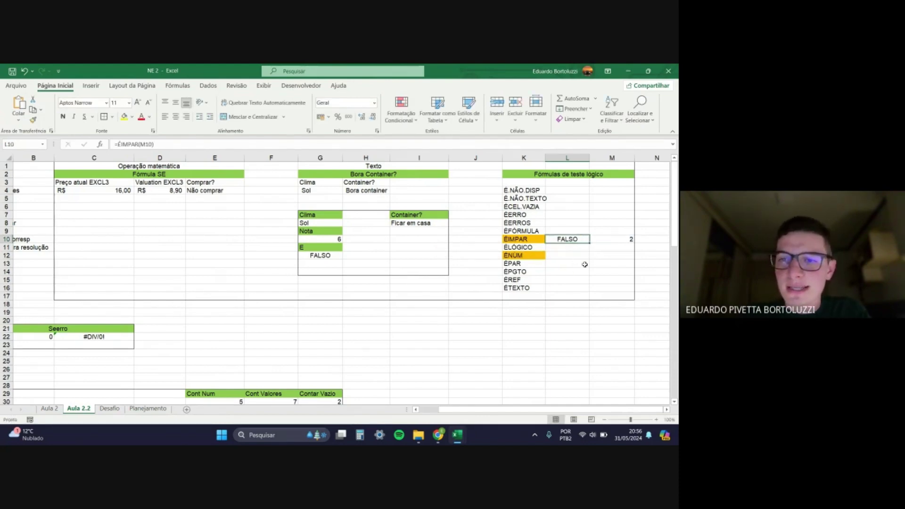
Step: Set the test value in M10 to 3 and check the ÉIMPAR result in L10
click(616, 239)
text(3)
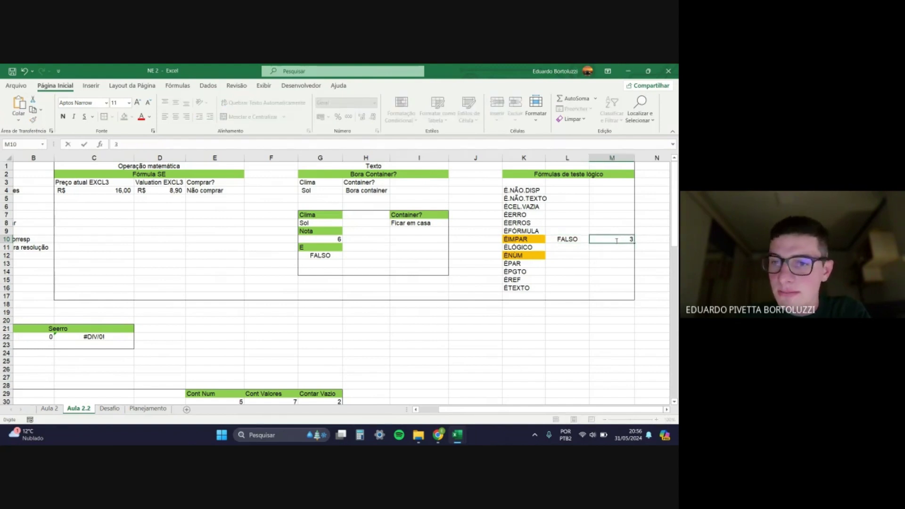
key(Return)
click(584, 239)
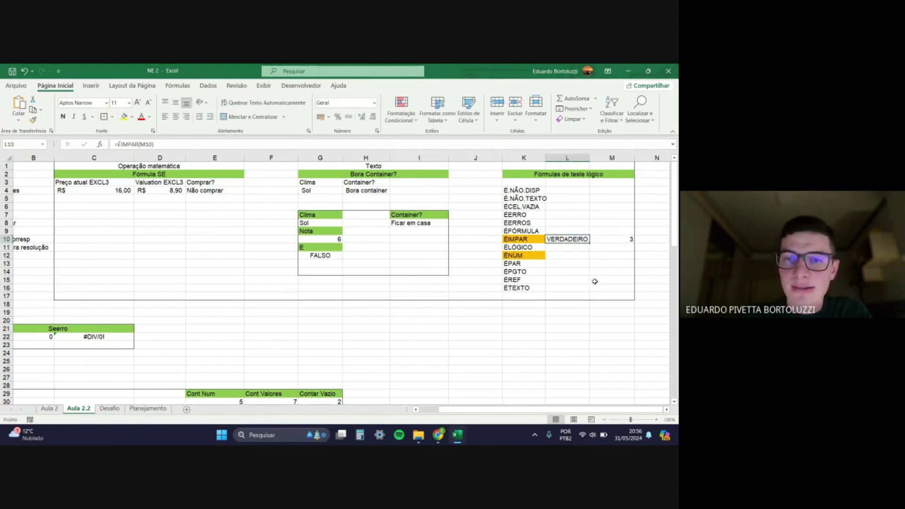
Step: Inspect the ÉIMPAR formula in L10 and leave it without editing
double_click(583, 240)
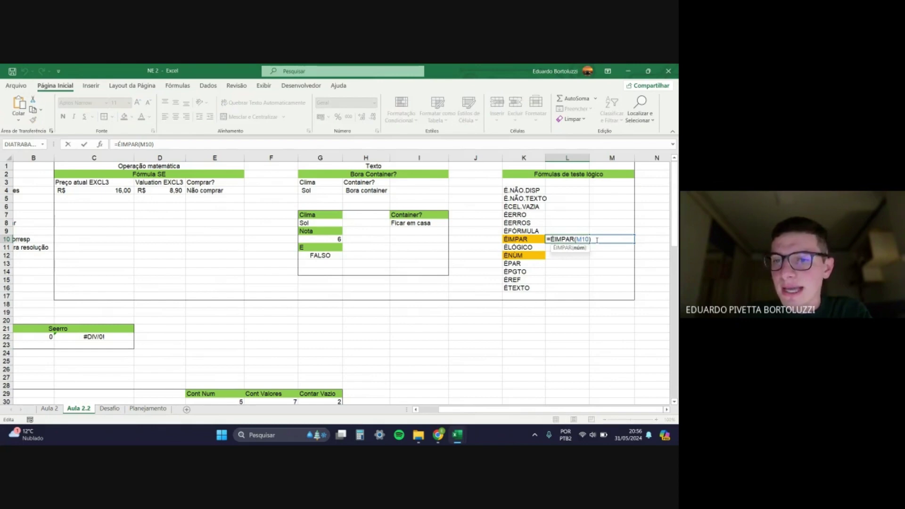
drag(596, 240, 550, 240)
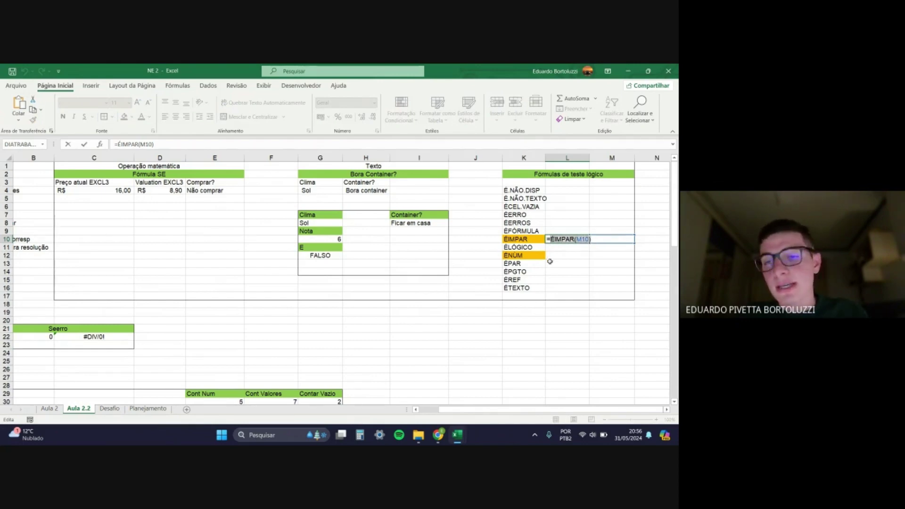
key(Escape)
click(573, 253)
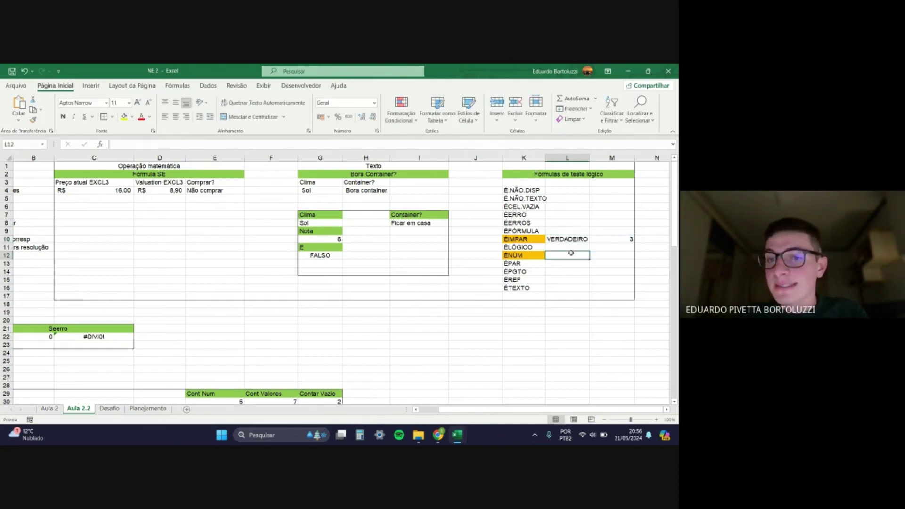
click(568, 247)
click(569, 240)
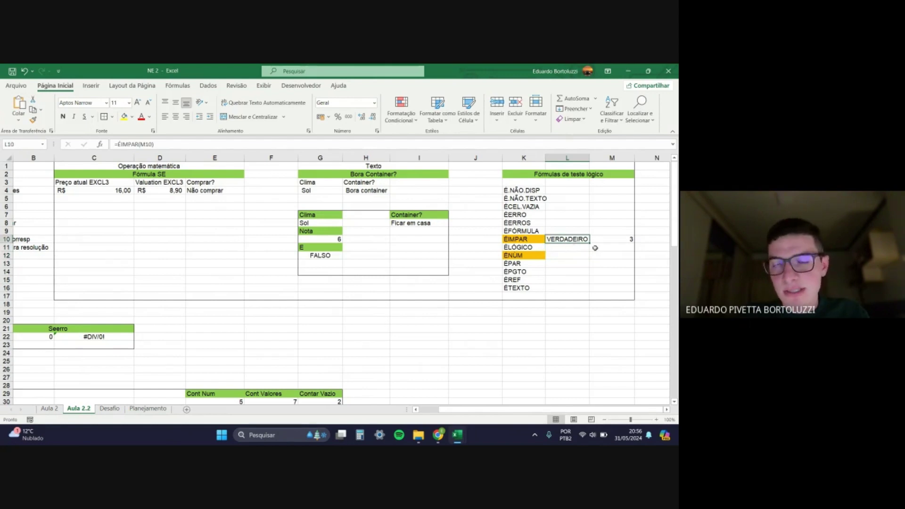
Step: Clear the ÉIMPAR test formula in L10 and its test value in M10
key(Delete)
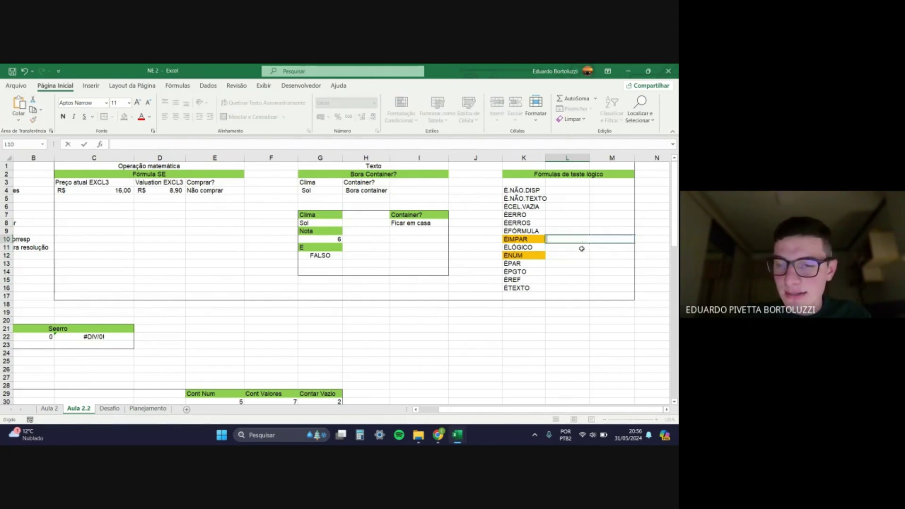
key(Right)
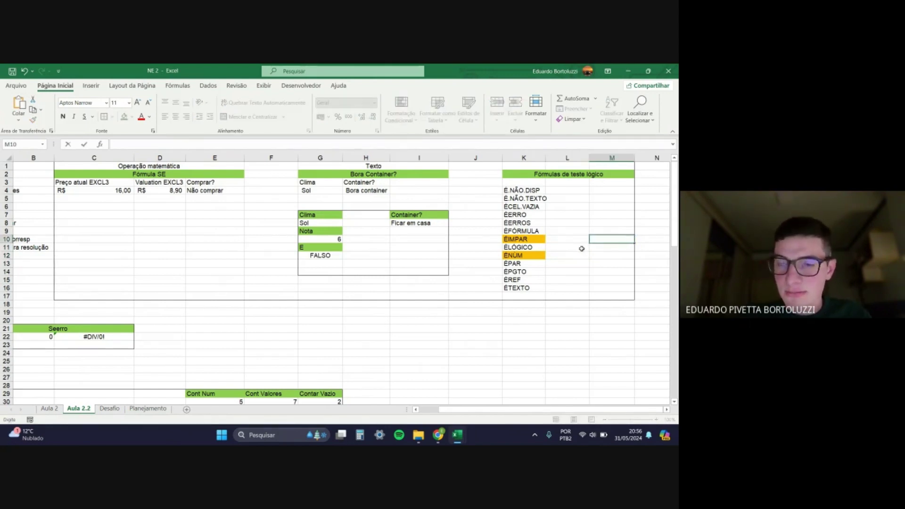
key(Return)
click(581, 248)
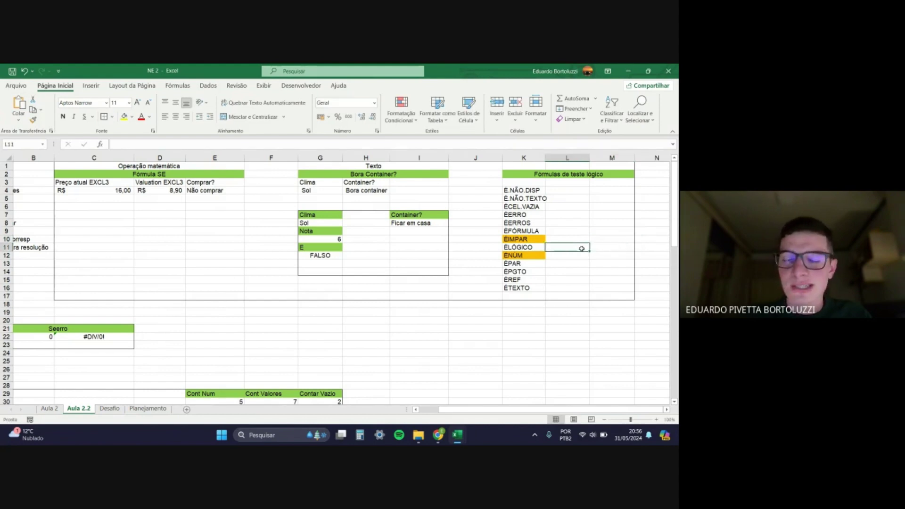
Step: Read the ÉNÚM function description from a trial formula in L12 and discard the entry
click(521, 257)
click(558, 253)
text(=é)
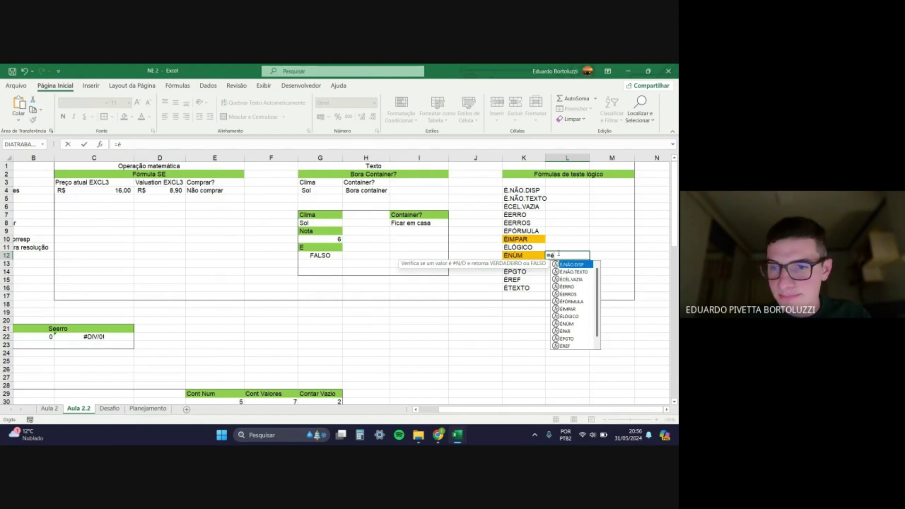
key(Down)
key(Down)
key(Down)
key(Down)
key(Down)
key(Down)
key(Down)
key(Down)
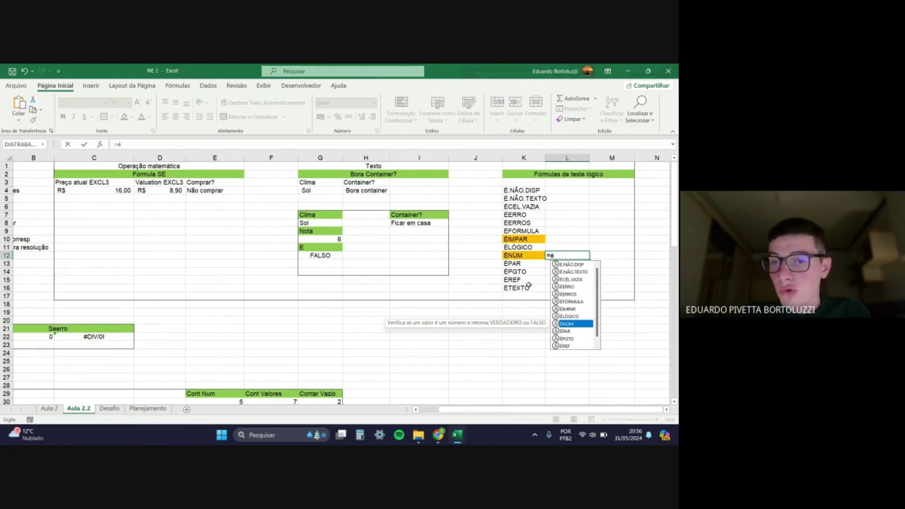
key(Escape)
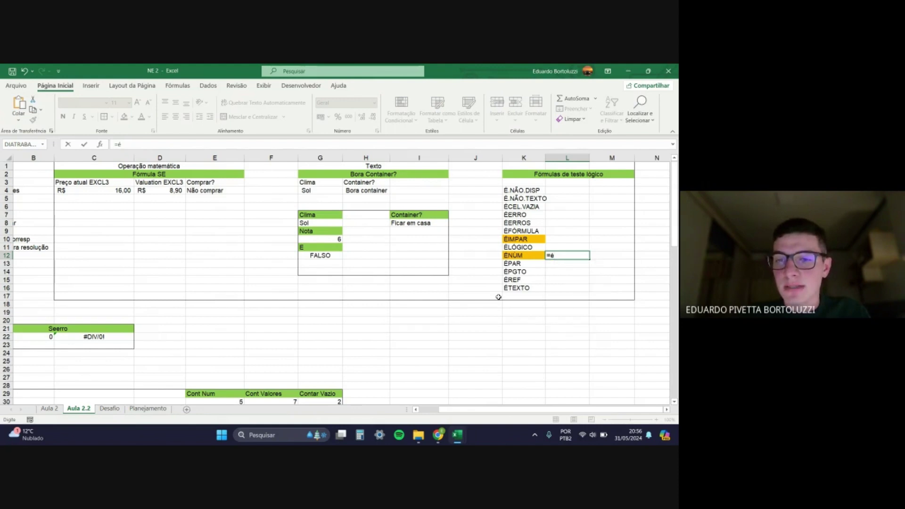
key(Escape)
click(560, 278)
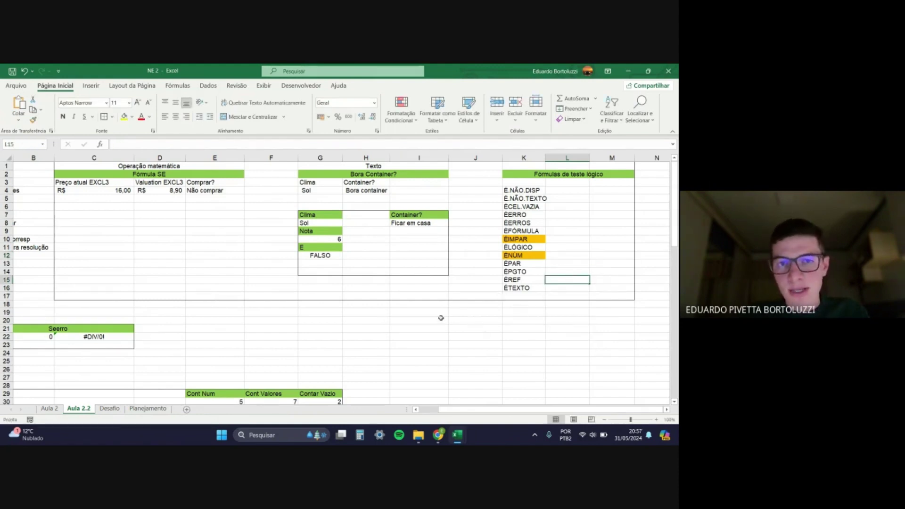
mouse_move(151, 167)
mouse_down()
mouse_move(301, 232)
mouse_move(534, 281)
mouse_move(534, 296)
mouse_up()
click(527, 312)
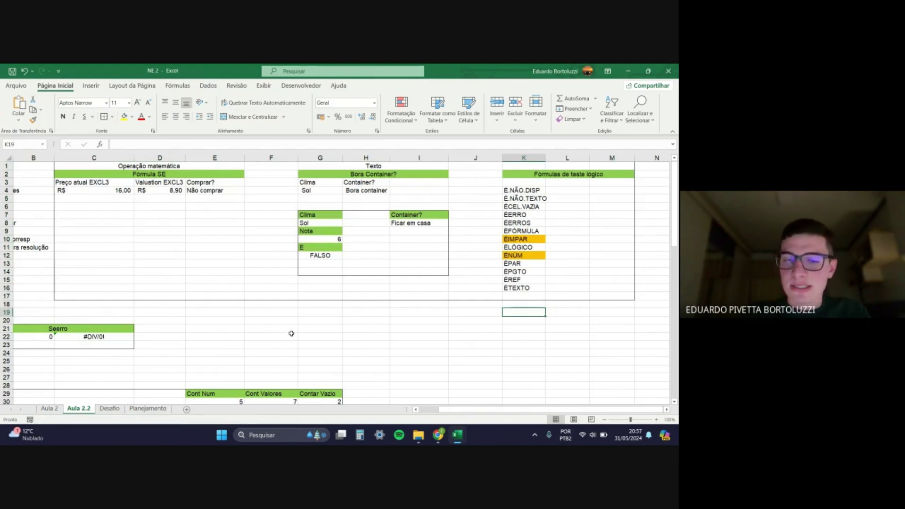
scroll(291, 333, down, 2)
scroll(291, 333, up, 2)
click(346, 327)
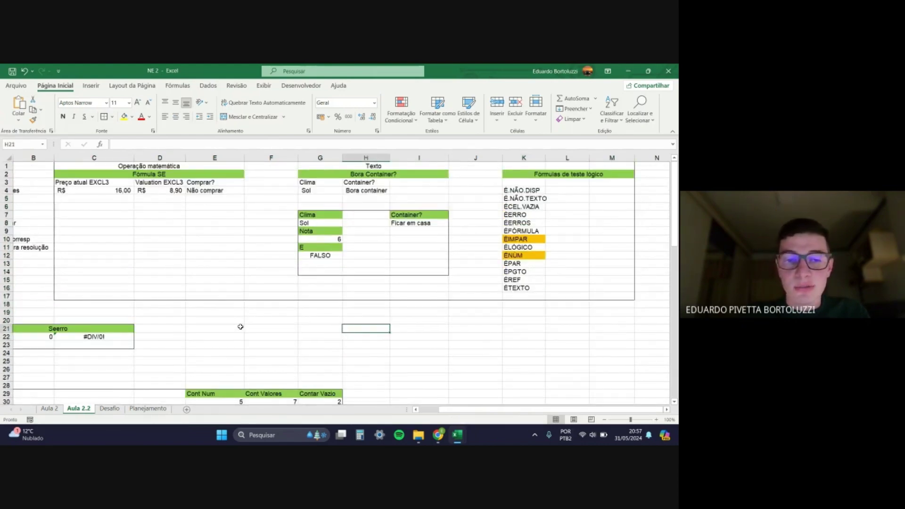
click(241, 326)
click(290, 336)
click(309, 336)
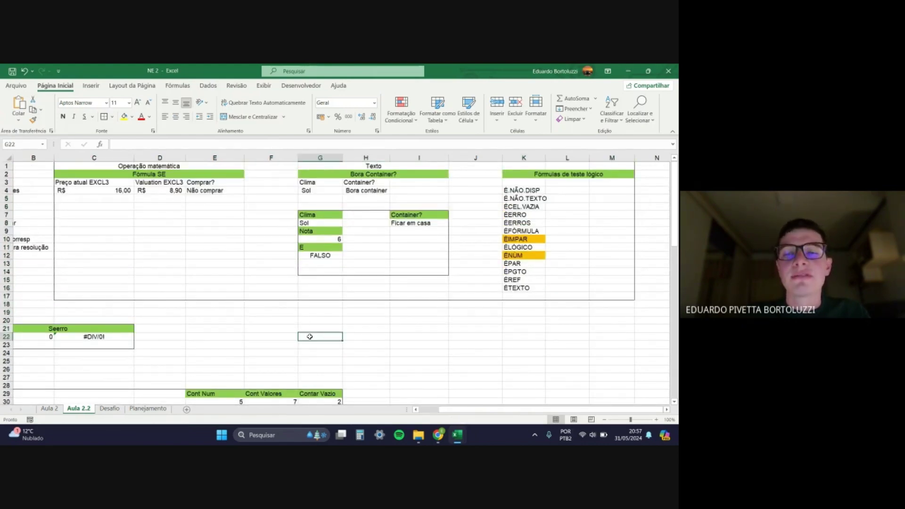
click(260, 351)
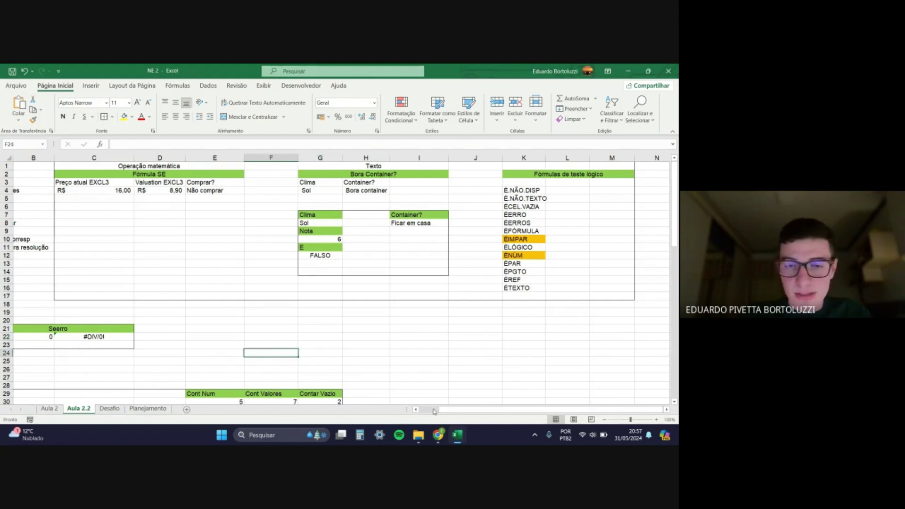
drag(434, 411, 426, 414)
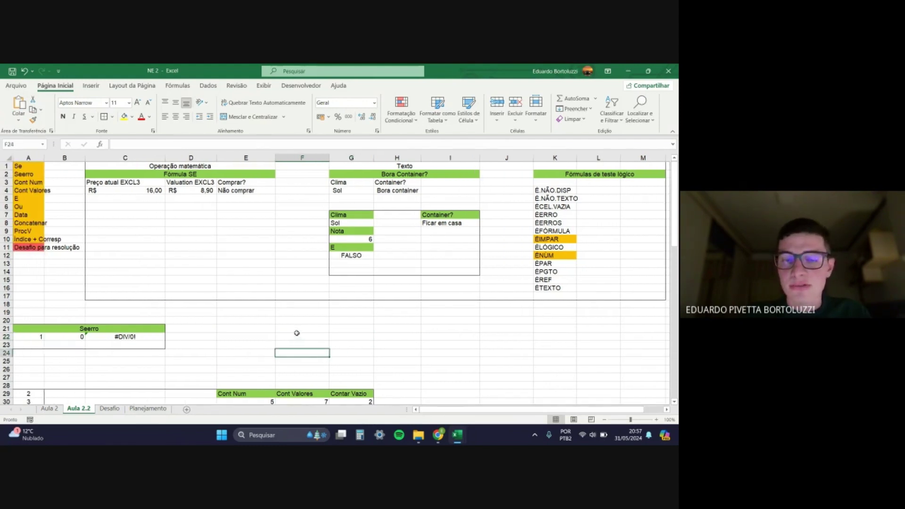
scroll(295, 326, down, 1)
scroll(287, 324, up, 1)
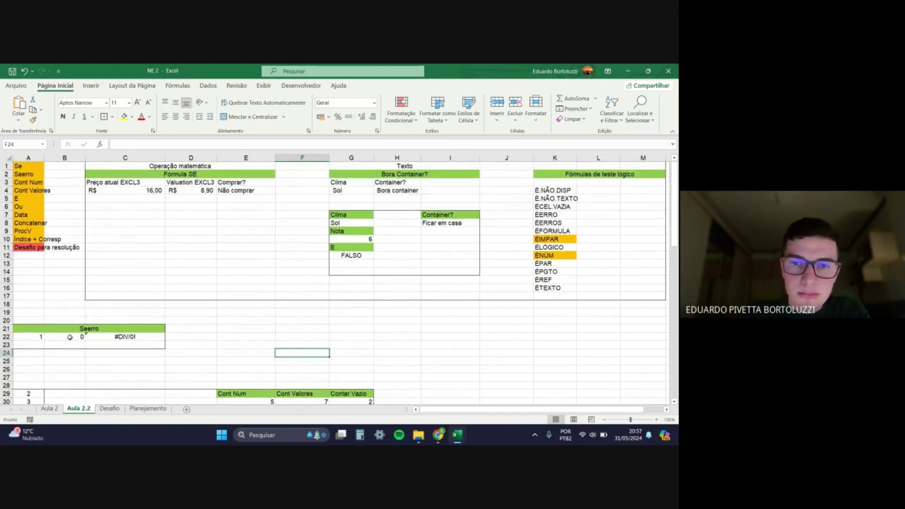
Step: Examine the division formula behind C22 in the Seerro section without changing it
scroll(70, 307, down, 4)
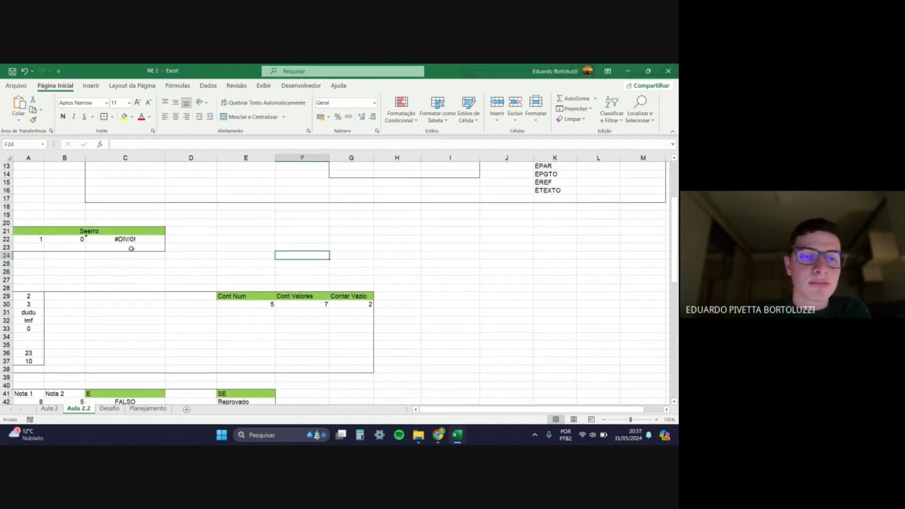
click(90, 247)
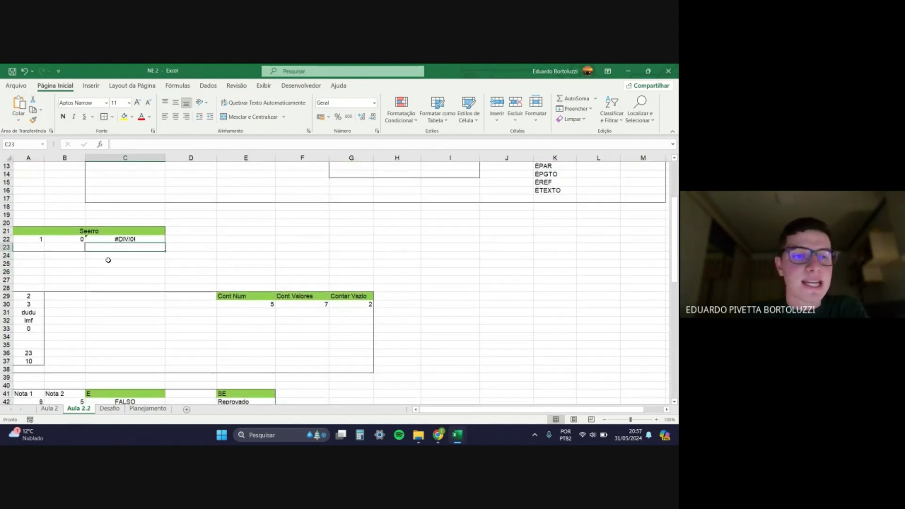
click(147, 240)
click(147, 247)
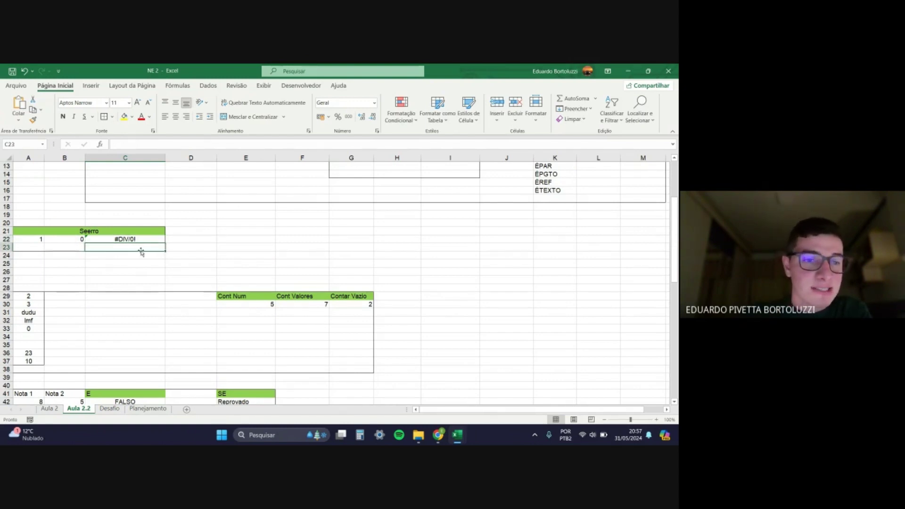
double_click(137, 240)
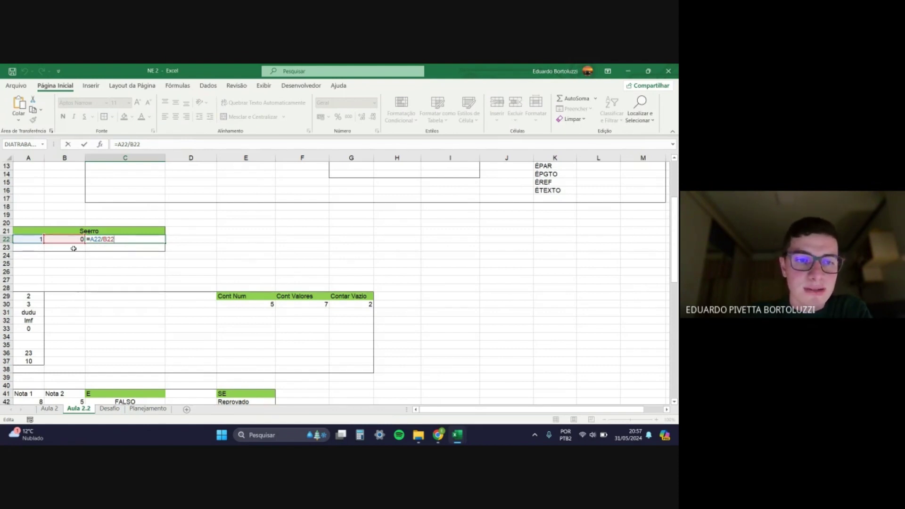
click(133, 263)
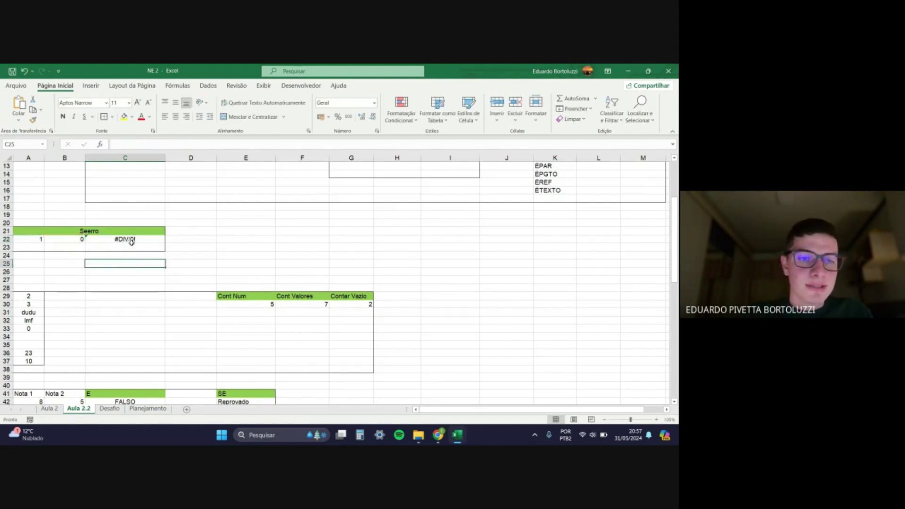
click(131, 240)
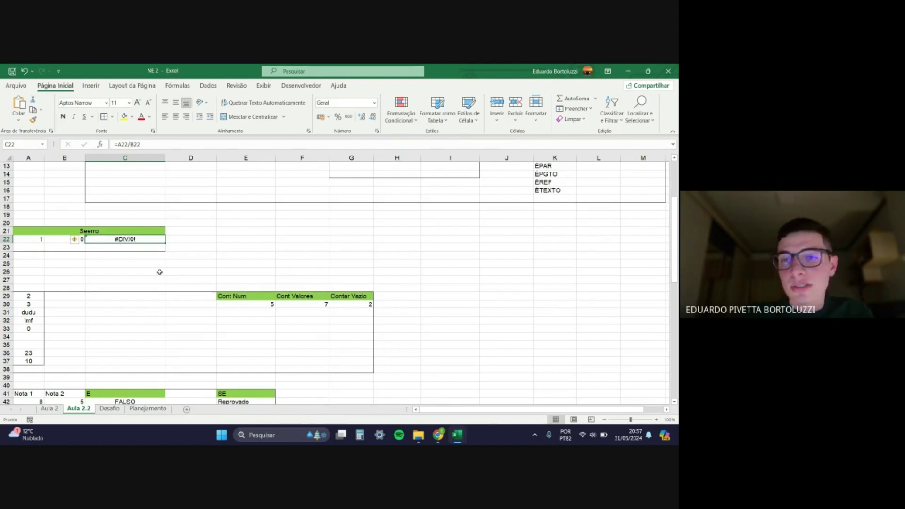
Step: Review the cells around the Seerro example in row 22 and select the divisor in B22
click(152, 248)
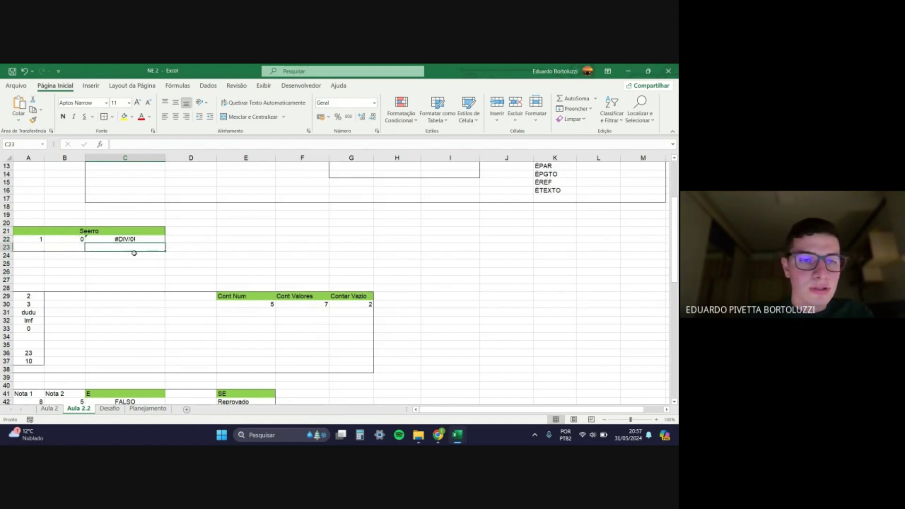
click(78, 249)
click(36, 248)
click(102, 250)
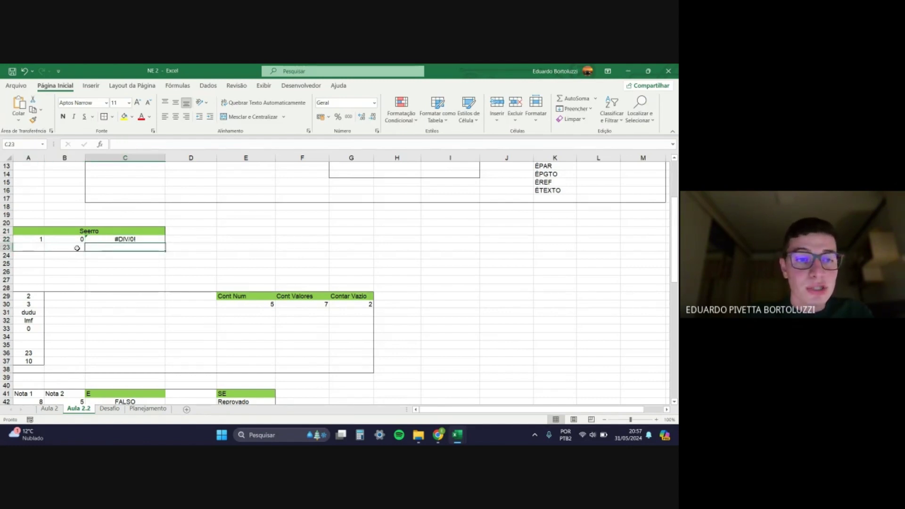
click(74, 250)
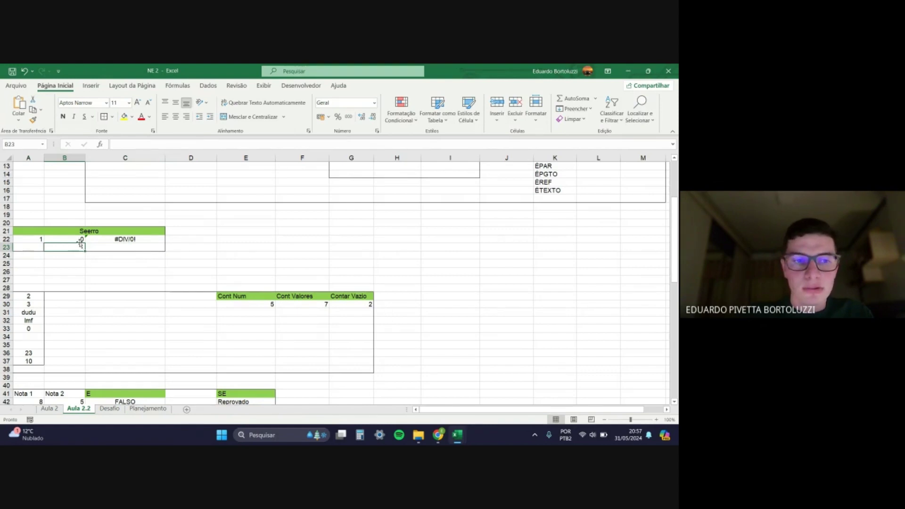
click(79, 241)
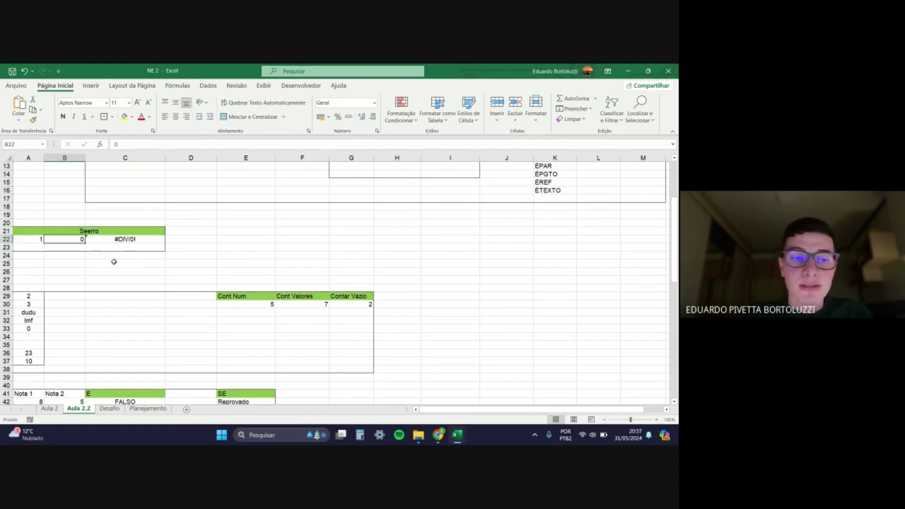
Step: Wrap the division in C22 in a SEERRO function that returns empty text on error: =SEERRO(A22/B22;"")
click(132, 250)
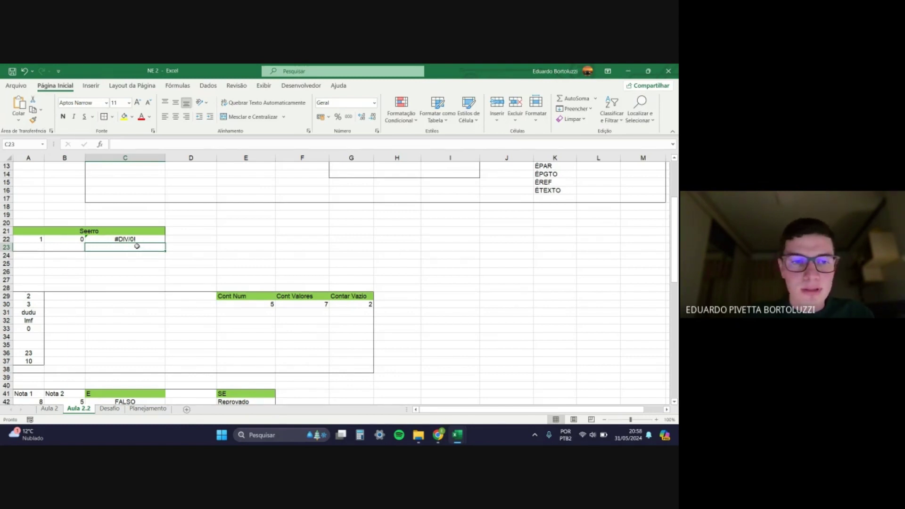
double_click(137, 241)
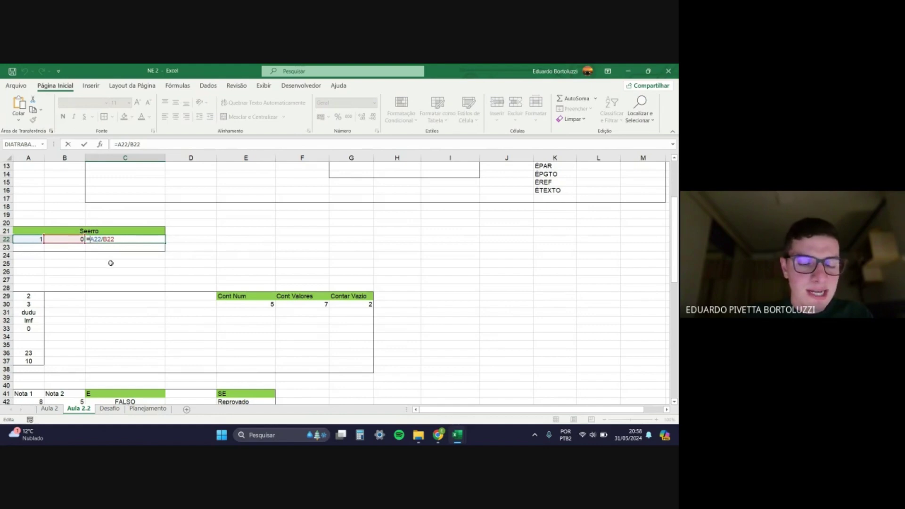
text(seerro)
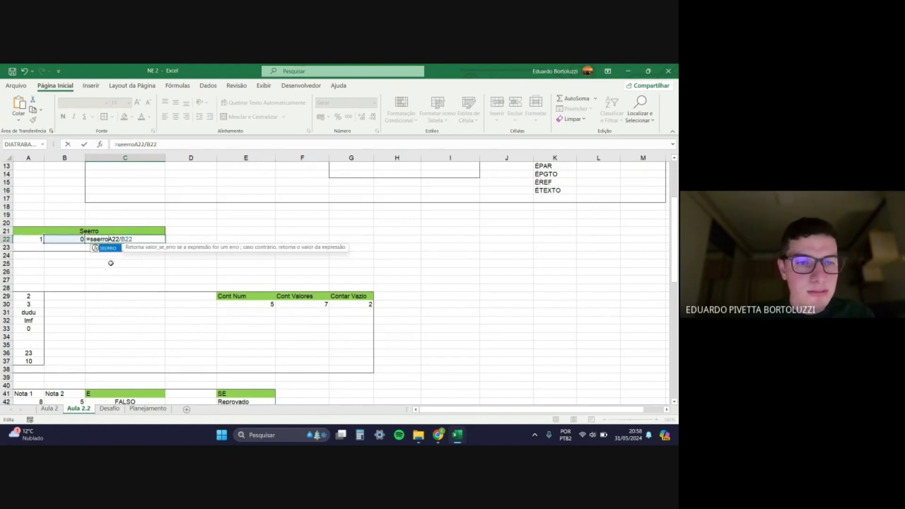
key(Tab)
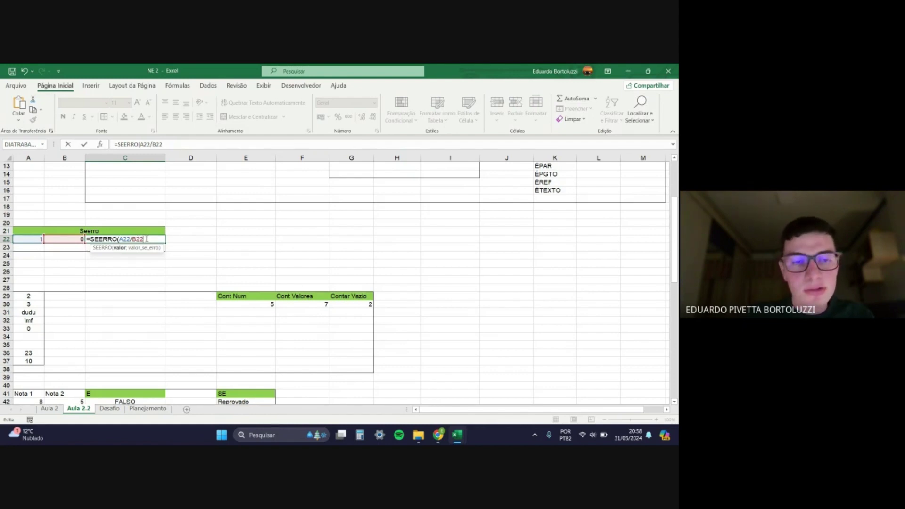
text(;)
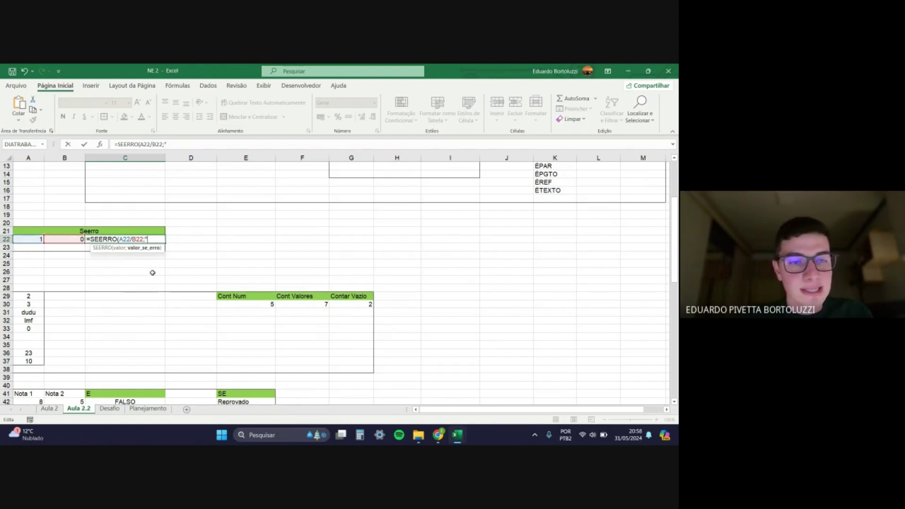
text("))
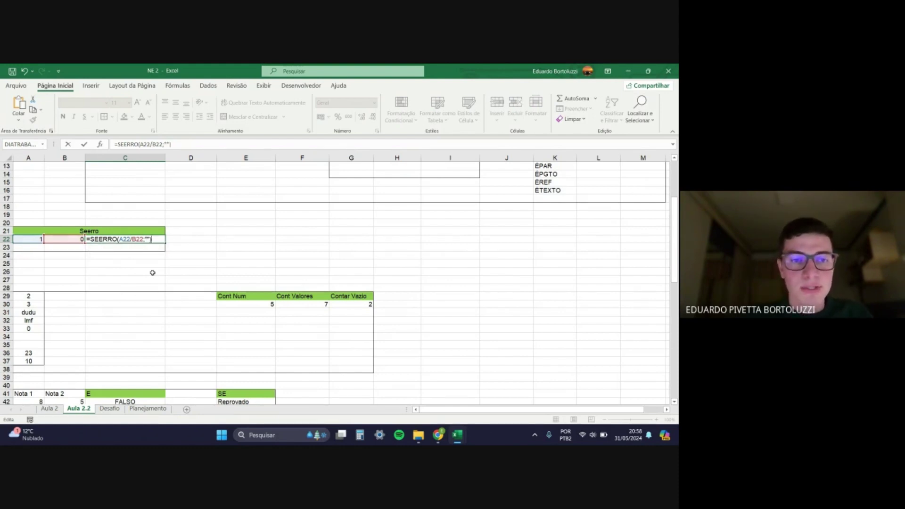
click(149, 239)
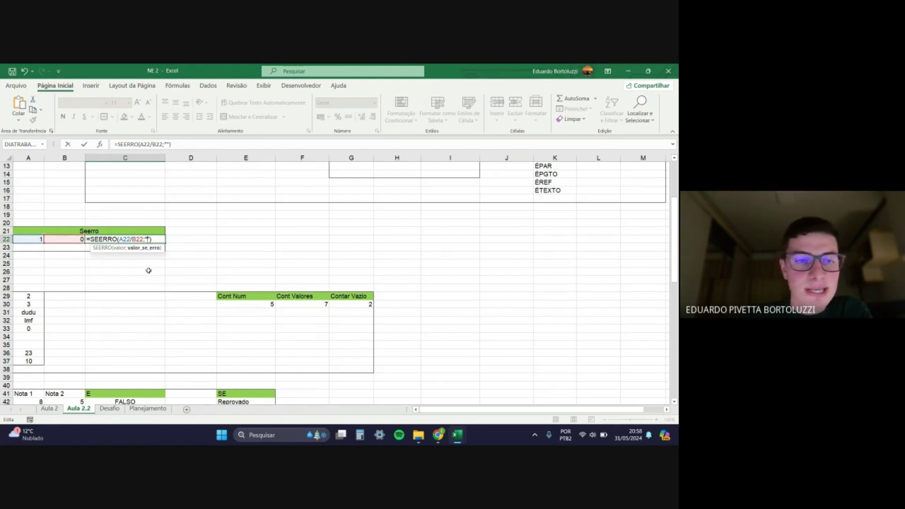
click(121, 248)
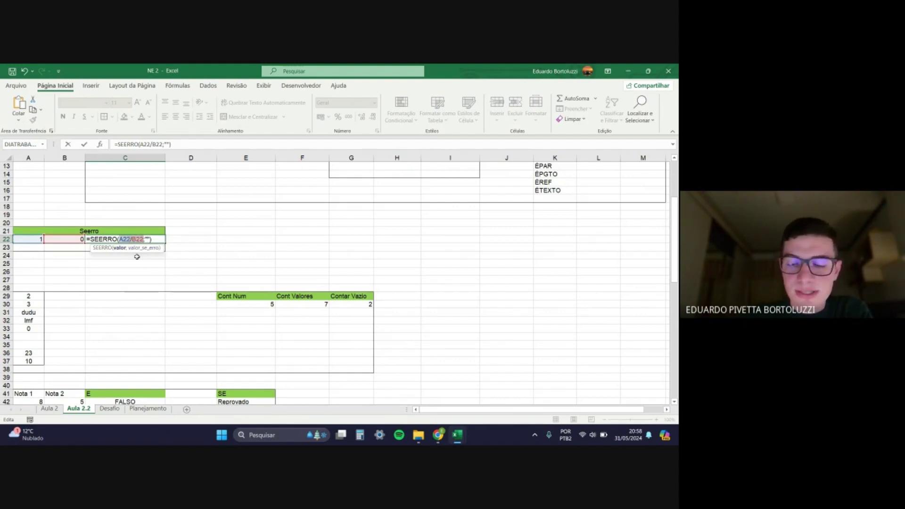
key(Return)
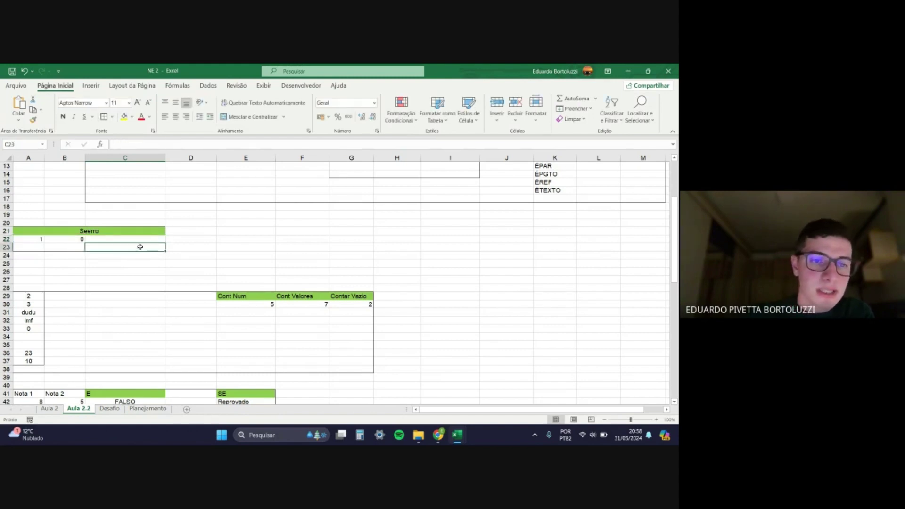
Step: Check the SEERRO formula and its result in C22 of the Seerro section
click(144, 241)
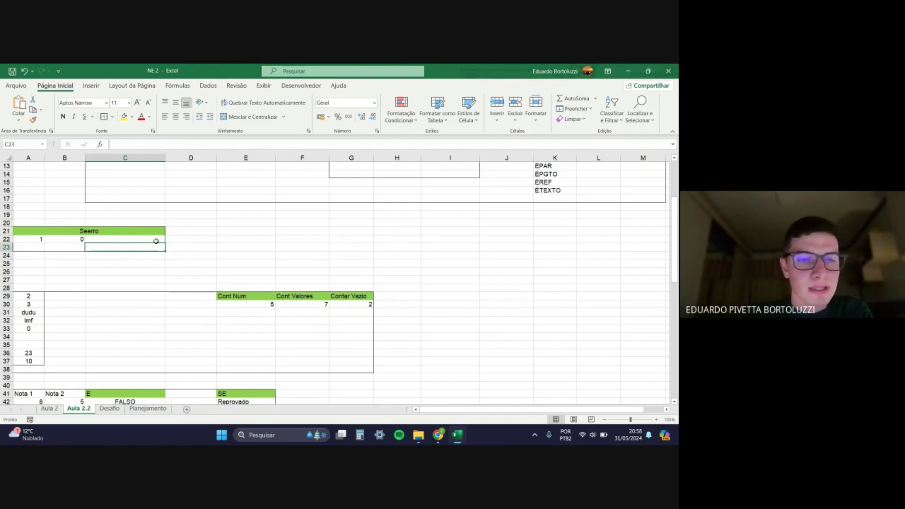
click(155, 241)
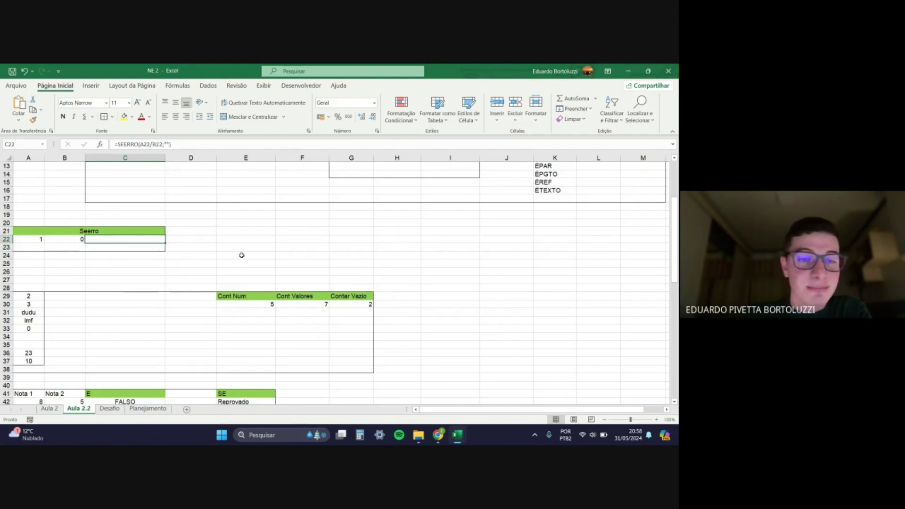
scroll(242, 255, down, 2)
scroll(241, 255, up, 2)
click(256, 264)
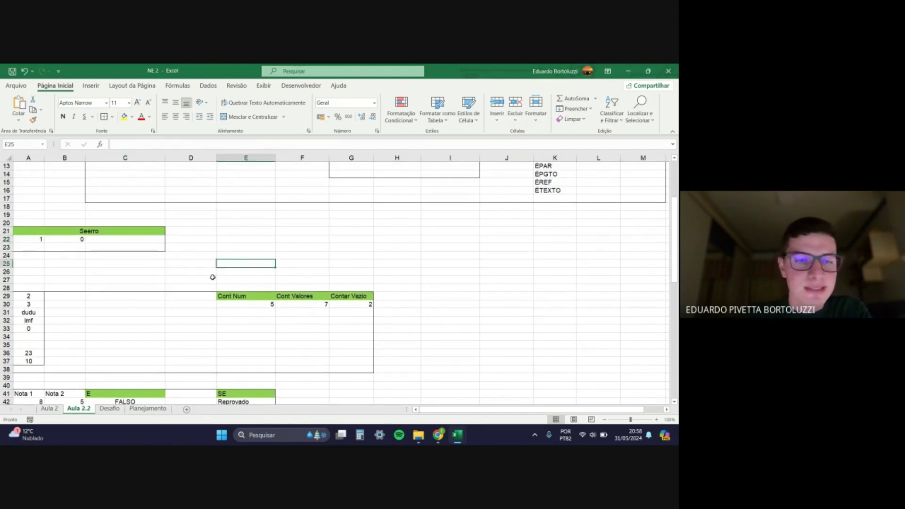
scroll(203, 274, down, 1)
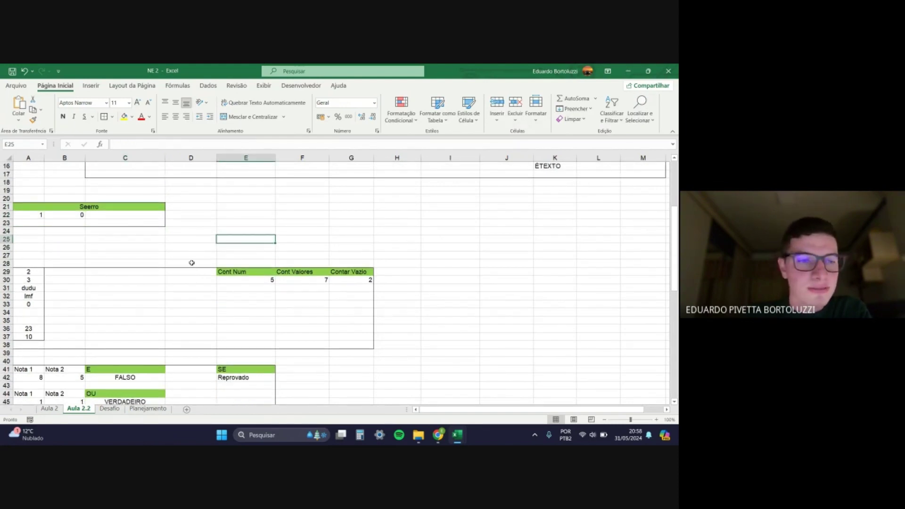
scroll(188, 259, up, 1)
click(157, 239)
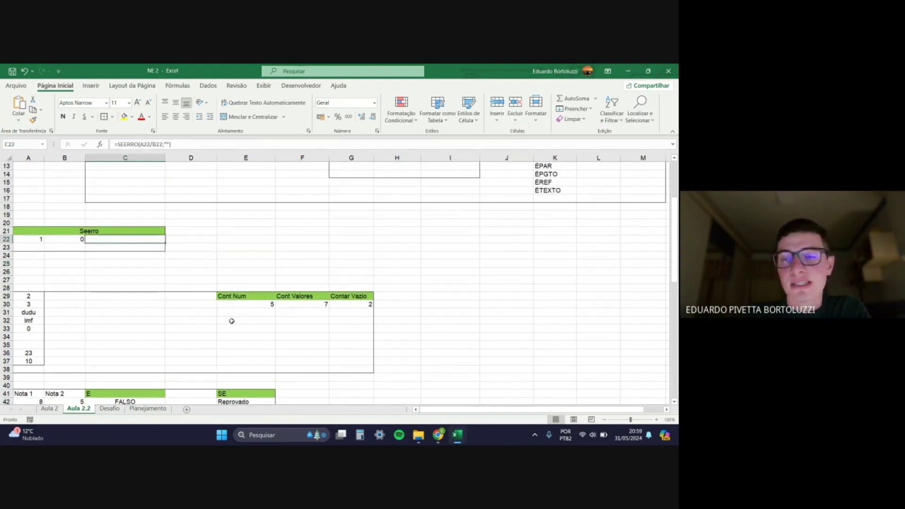
Step: Review the Cont Num, Cont Valores and Contar Vazio headings in row 29 and the source list in A29:A37
scroll(225, 316, down, 3)
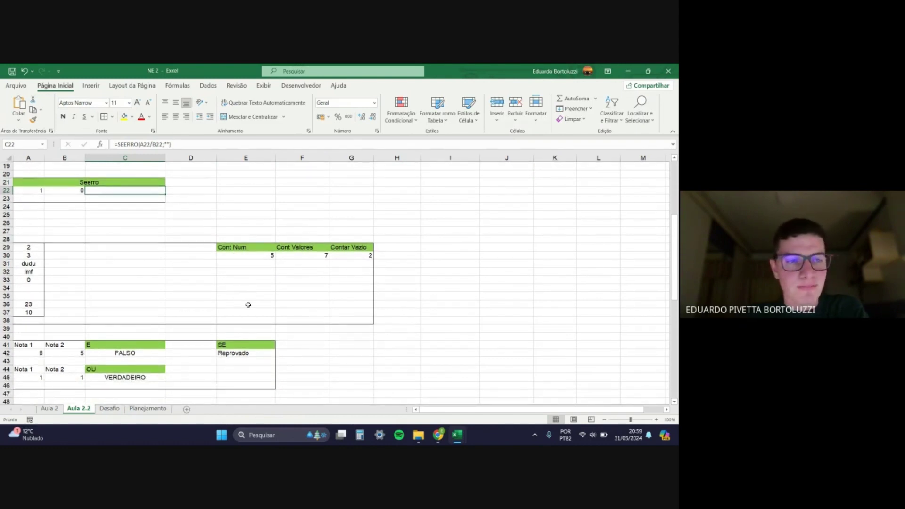
click(263, 247)
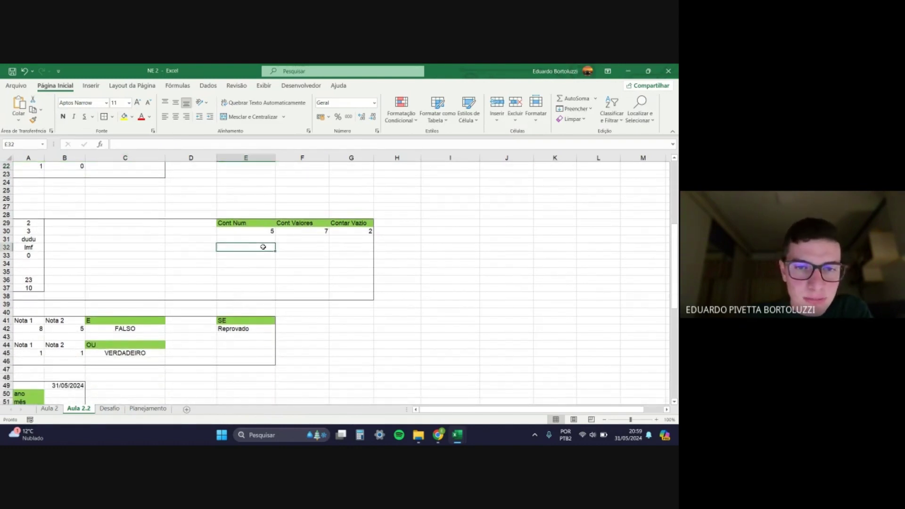
click(256, 223)
click(305, 223)
click(357, 224)
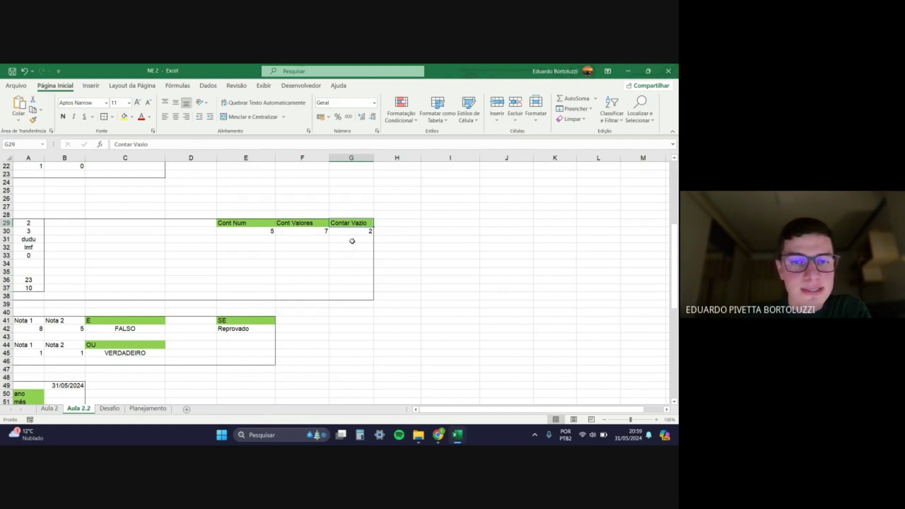
click(353, 240)
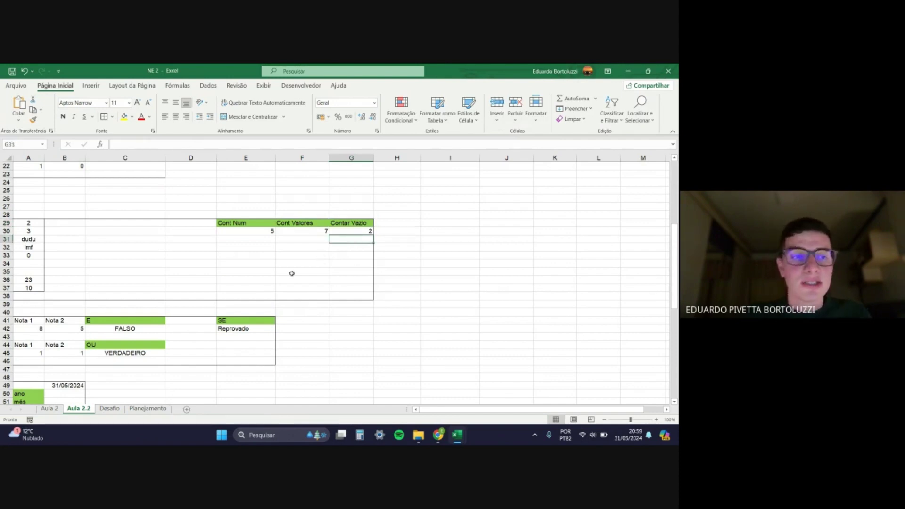
drag(39, 223, 32, 287)
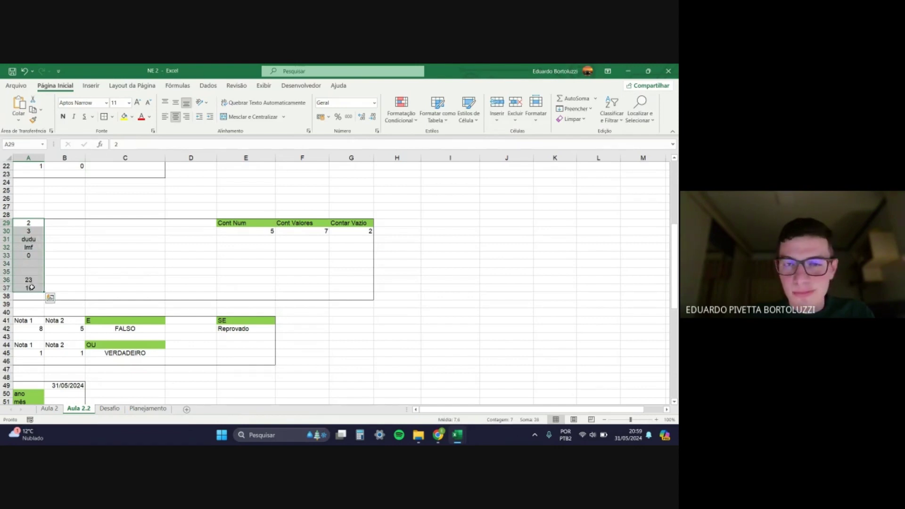
click(57, 250)
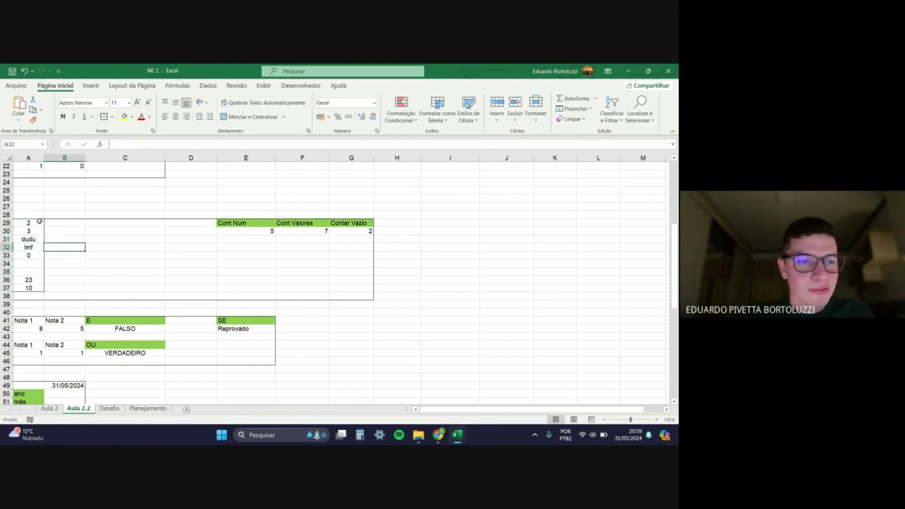
drag(40, 221, 38, 289)
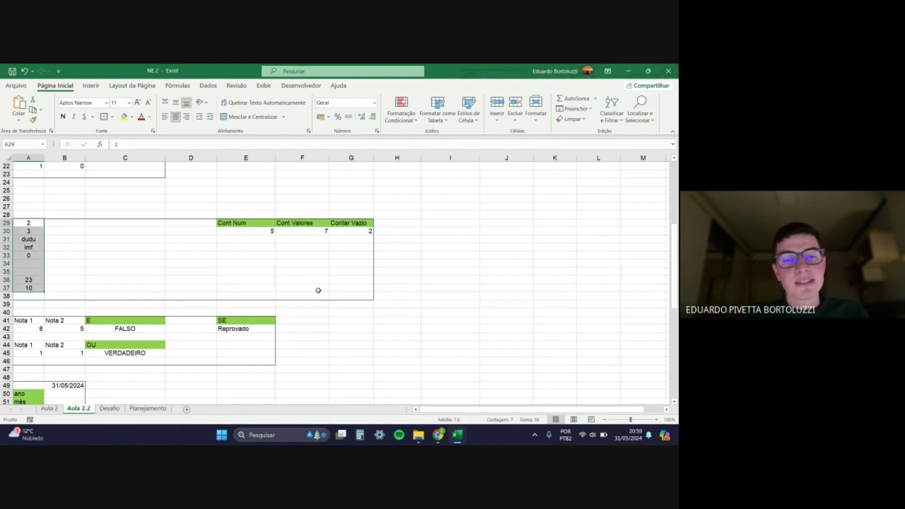
Step: Rewrite the Cont Num formula in E30 as =CONT.NÚM(A29:A37)
click(256, 253)
click(261, 240)
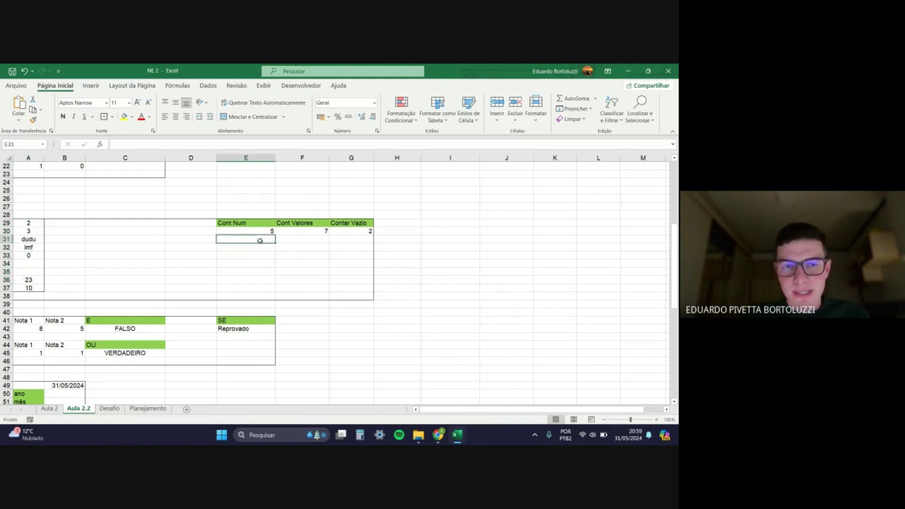
click(261, 231)
key(F2)
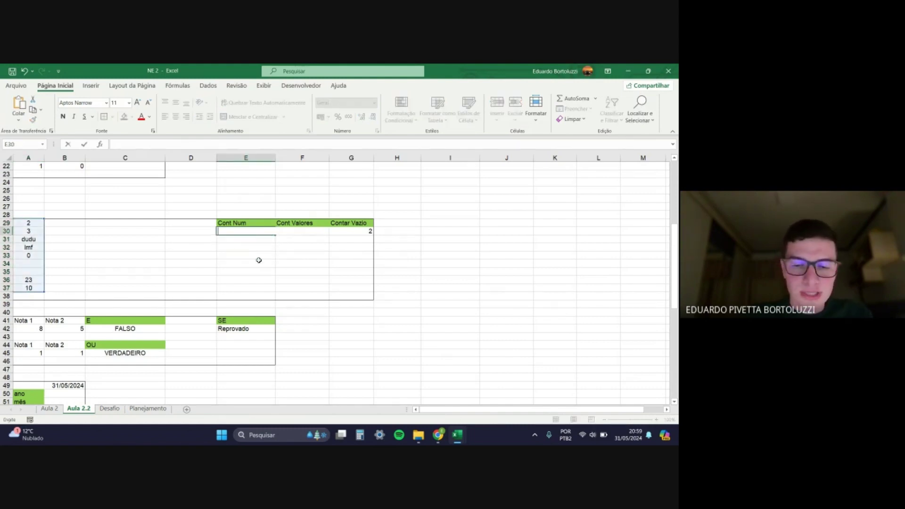
text(cont)
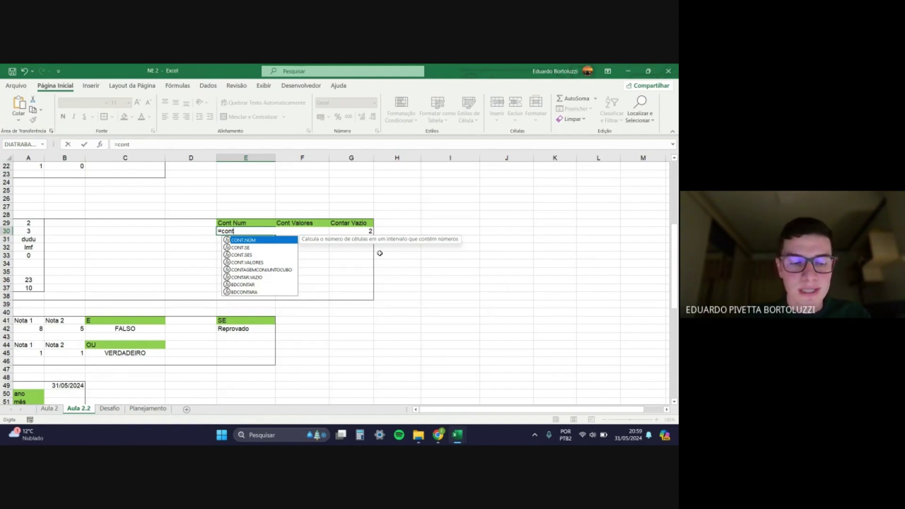
key(Tab)
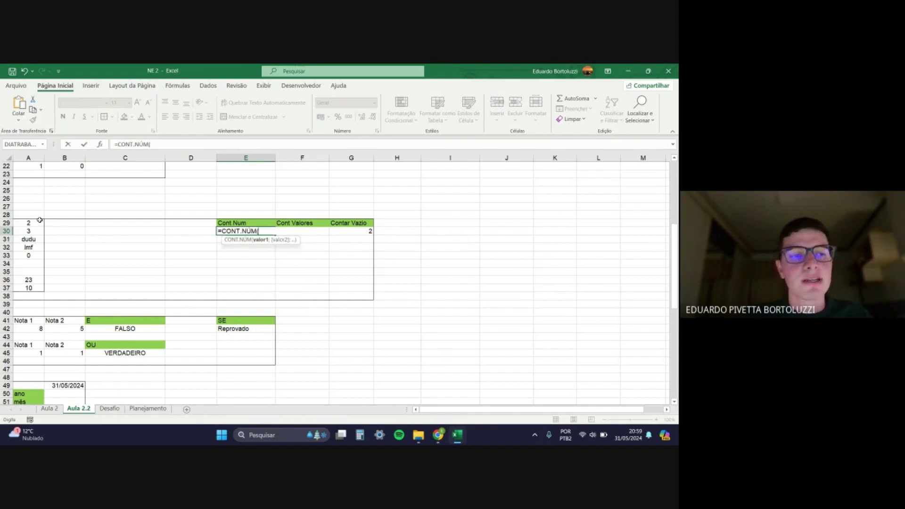
drag(42, 221, 37, 287)
text())
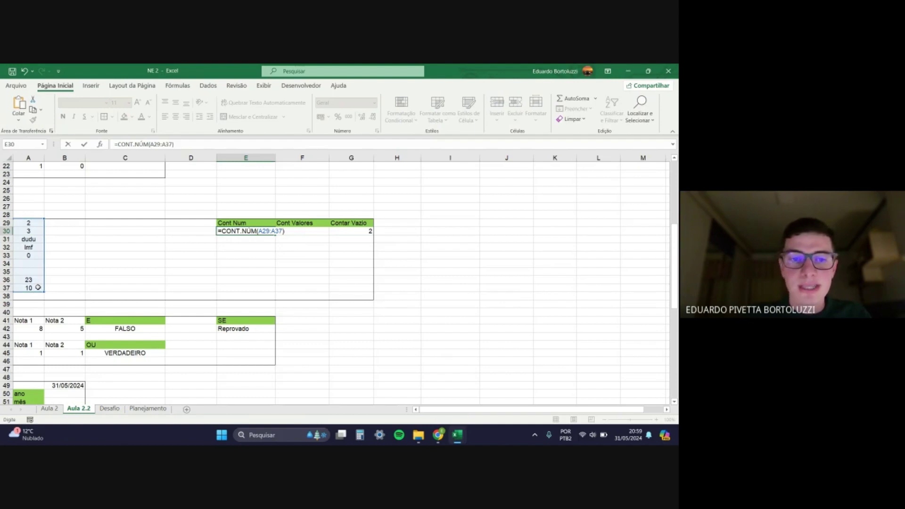
key(Return)
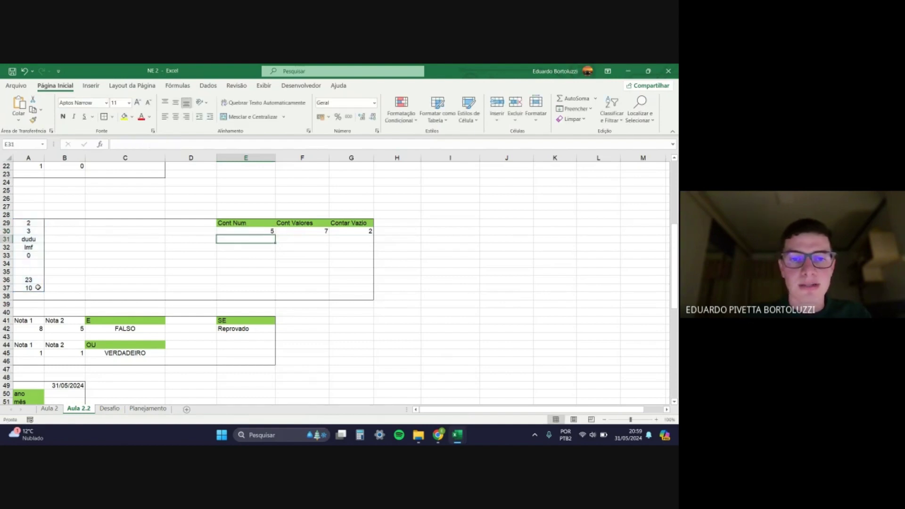
Step: Compare the Cont Num result in E30 with the numeric cells in the A29:A37 list
click(246, 229)
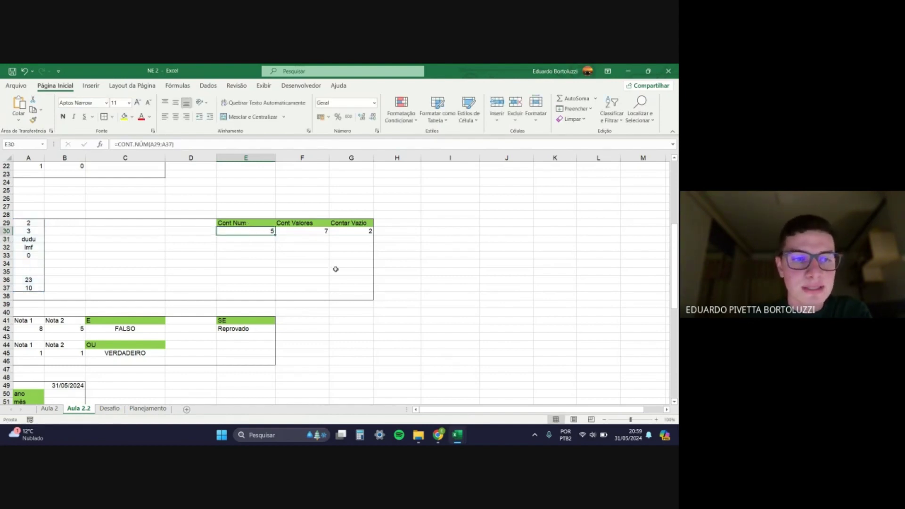
click(42, 223)
click(41, 233)
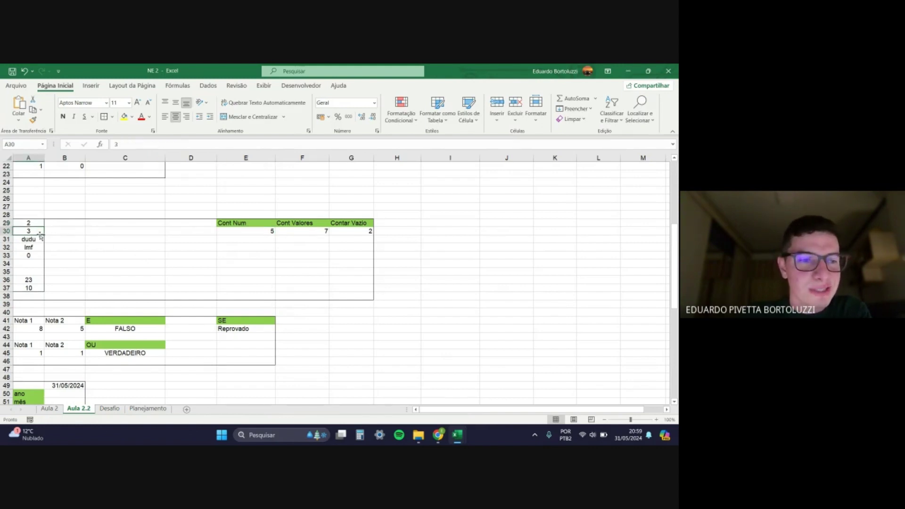
click(40, 257)
click(35, 279)
click(37, 288)
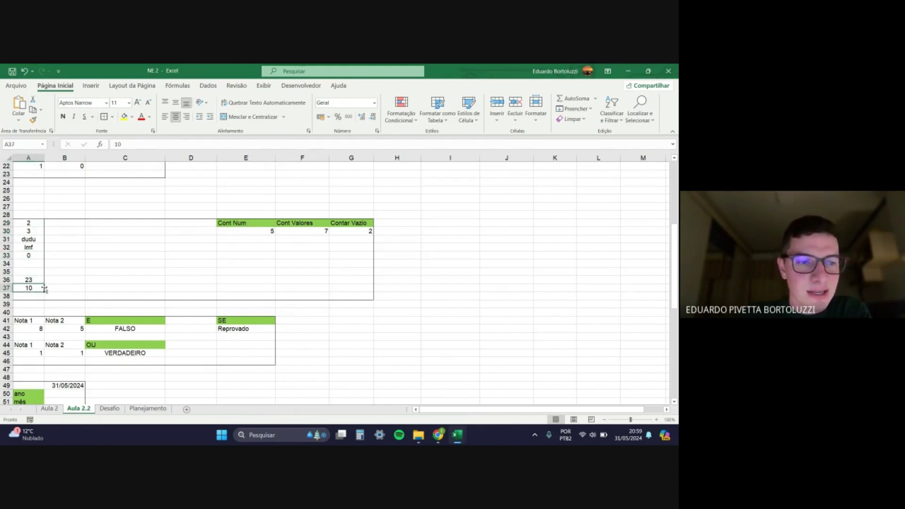
Step: Enter 5 in the empty cell A35 and check the Cont Num result in E30
click(36, 272)
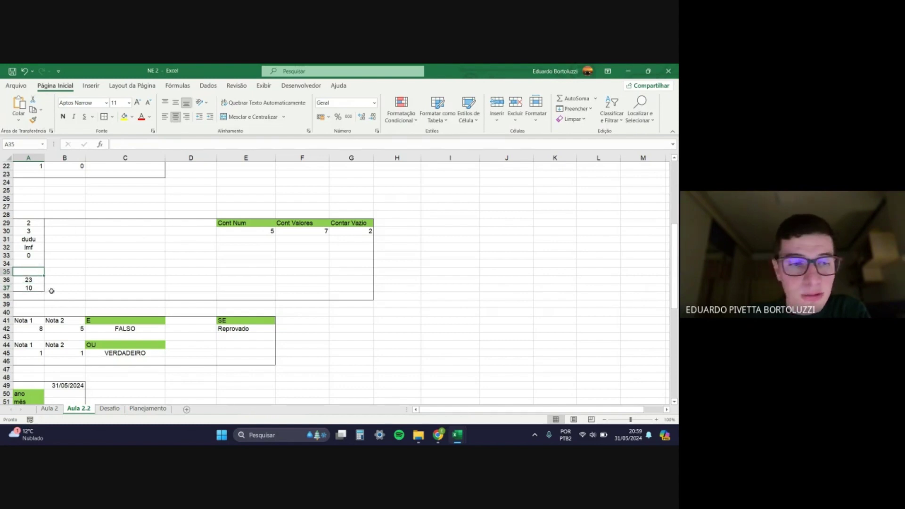
text(5)
key(Return)
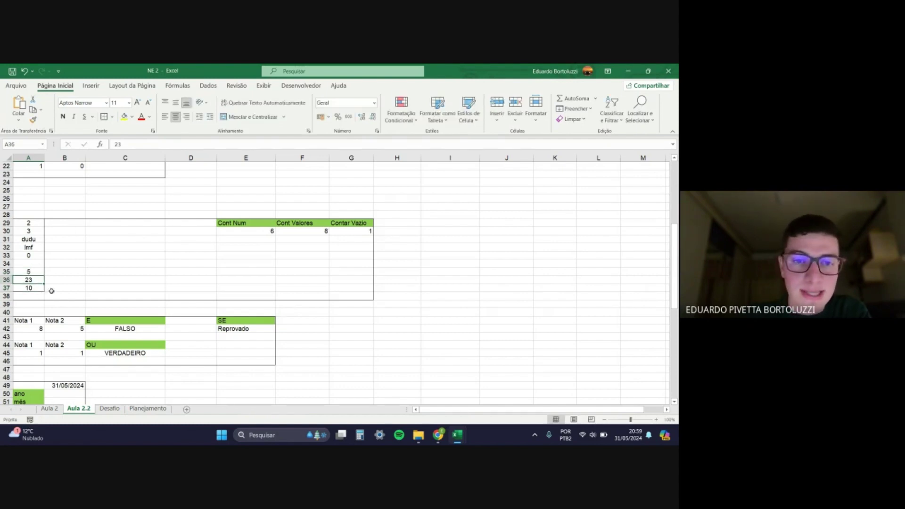
click(270, 233)
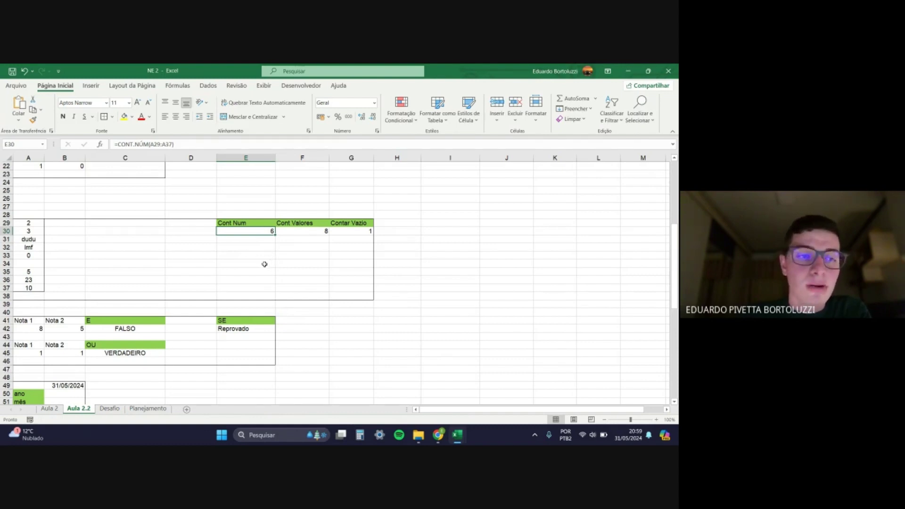
Step: Rewrite the Cont Valores formula in F30 as =CONT.VALORES(A29:A37)
click(295, 248)
click(303, 232)
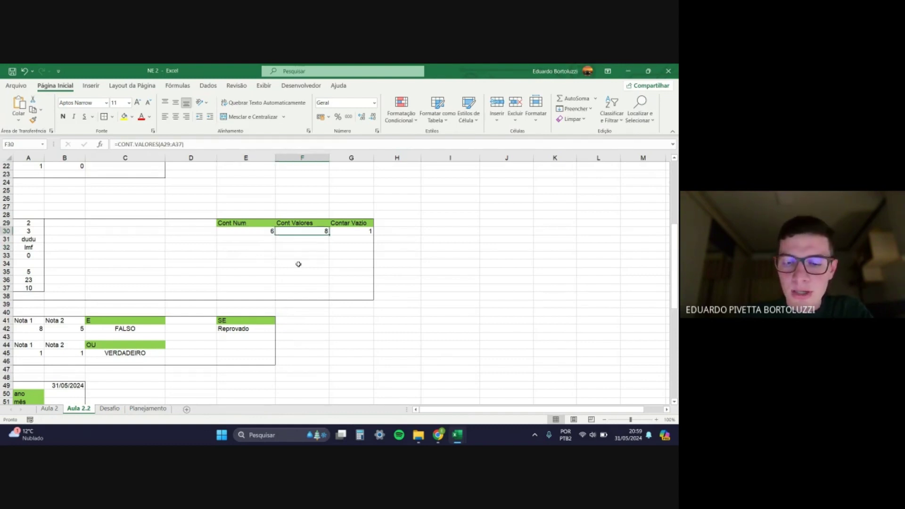
text(=cont)
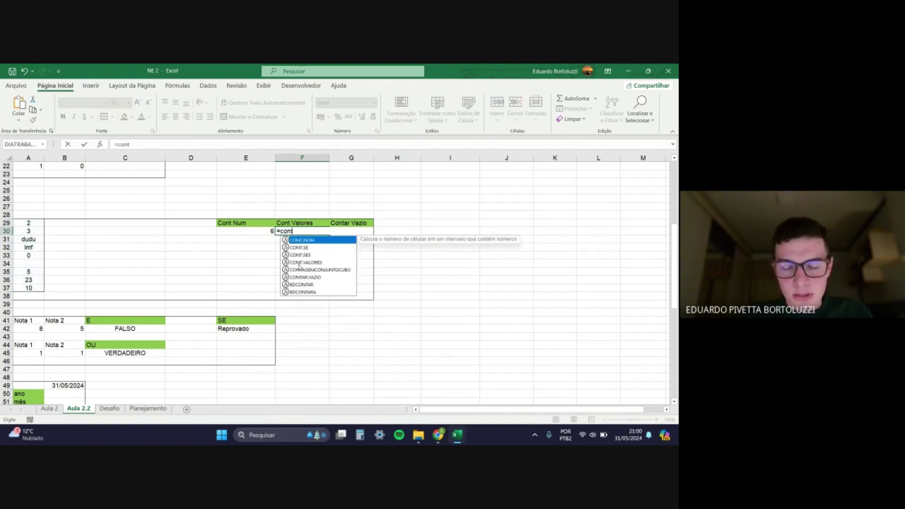
text(.)
key(Down)
key(Down)
key(Down)
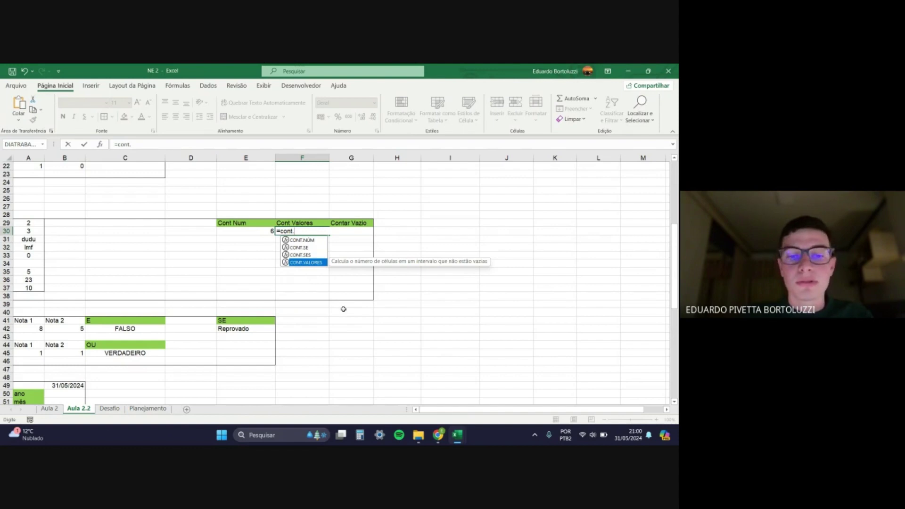
key(Tab)
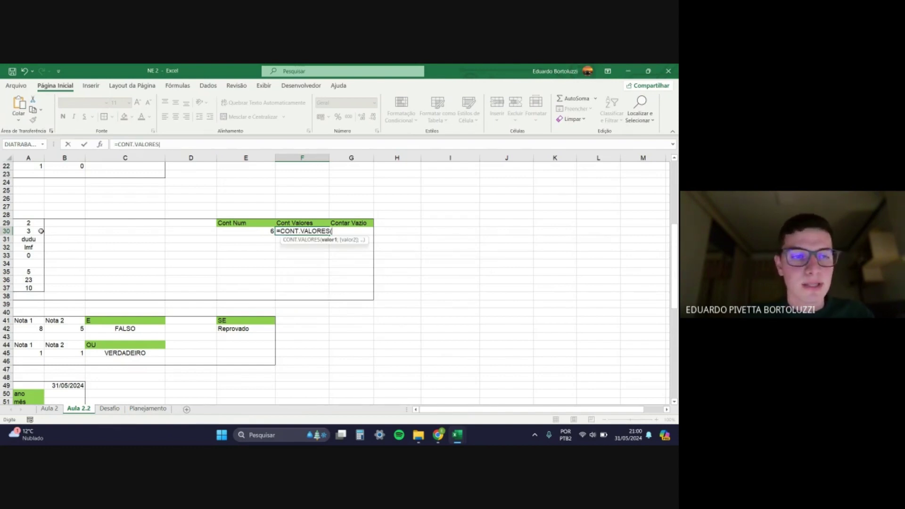
drag(36, 223, 41, 288)
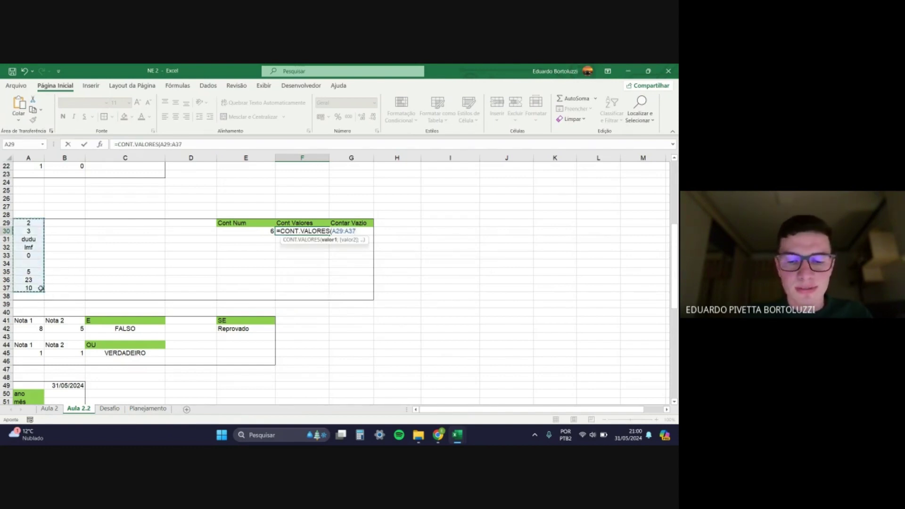
key(Return)
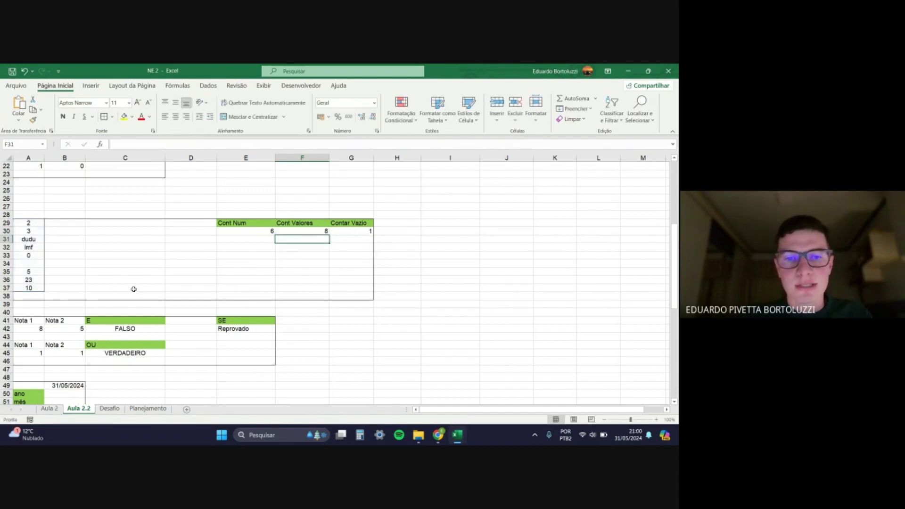
click(292, 232)
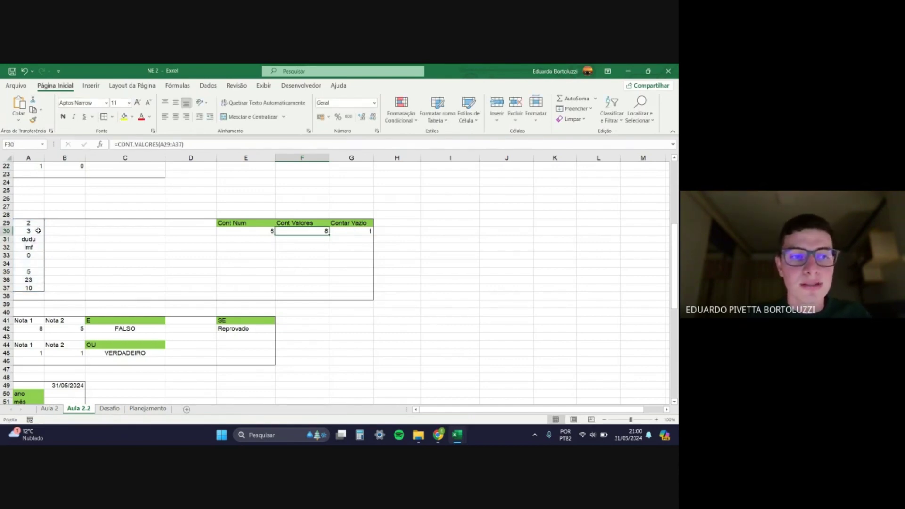
Step: Clear the 5 from cell A35 and check the Cont Valores result in F30 against the empty cells
click(36, 273)
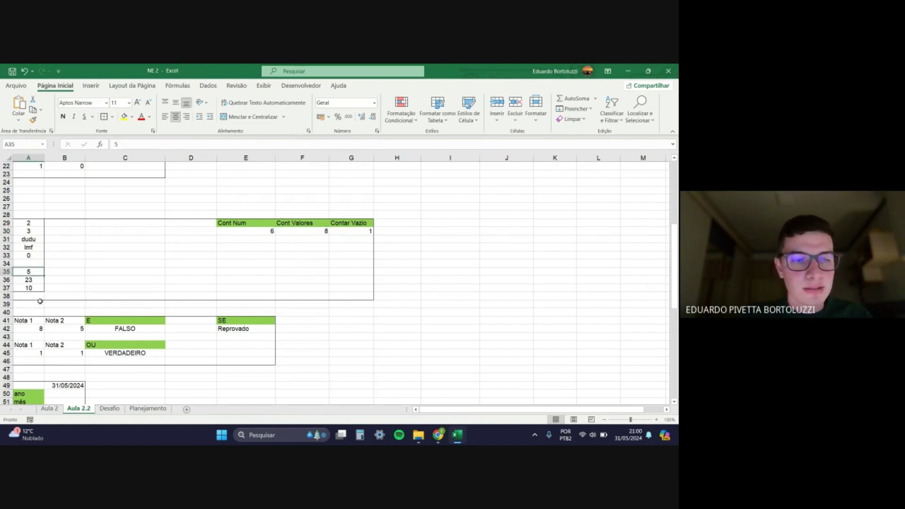
key(BackSpace)
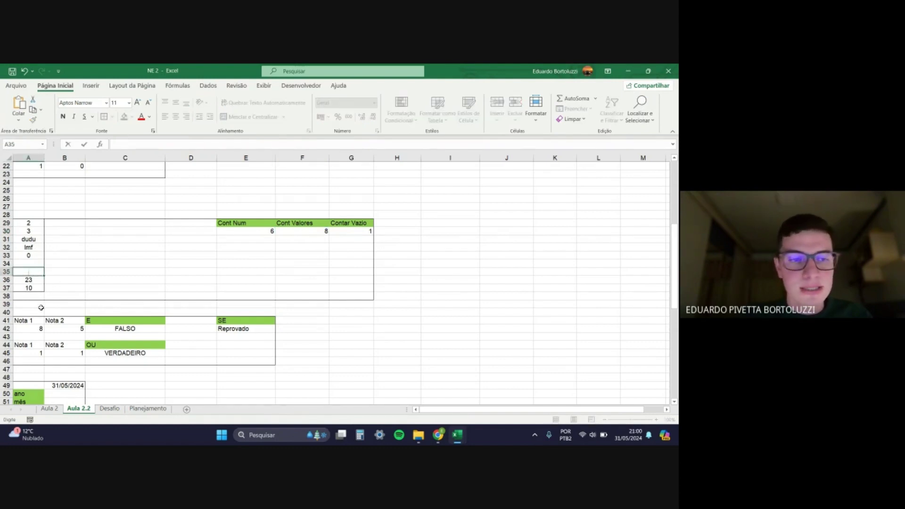
key(Return)
click(304, 234)
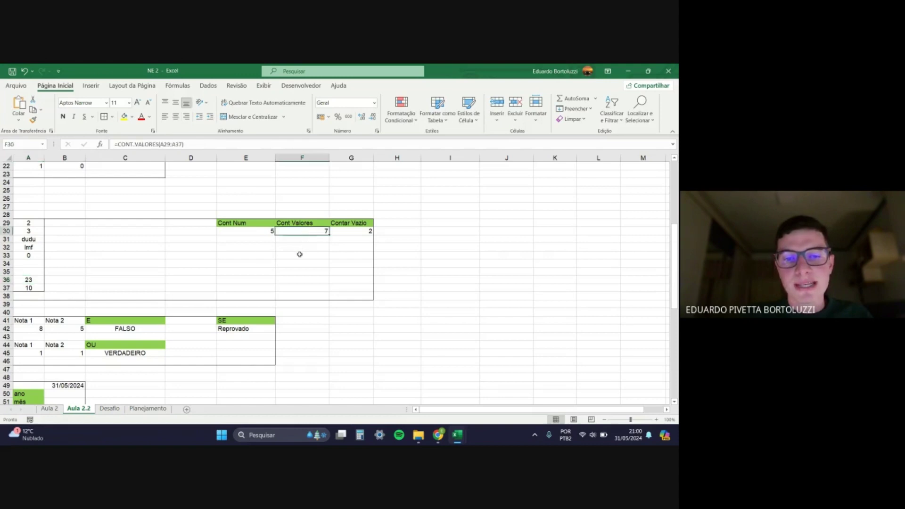
drag(44, 266, 42, 272)
click(142, 271)
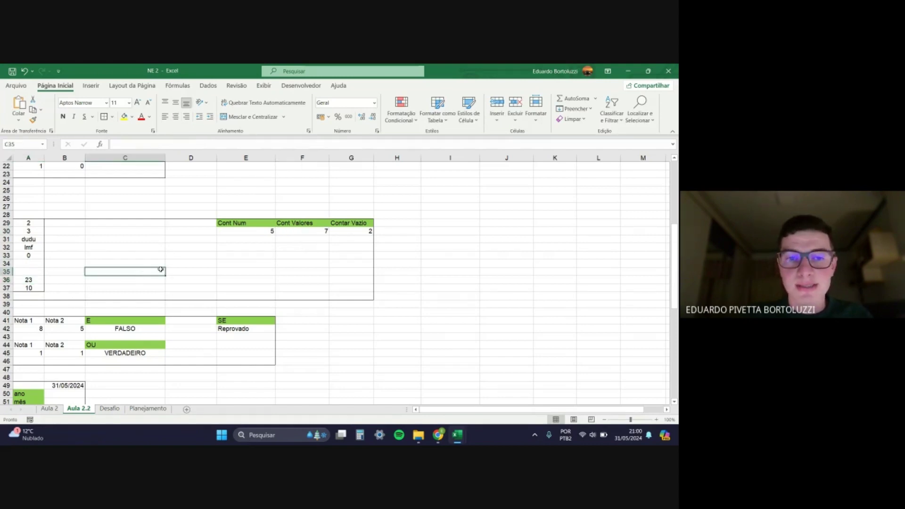
click(314, 231)
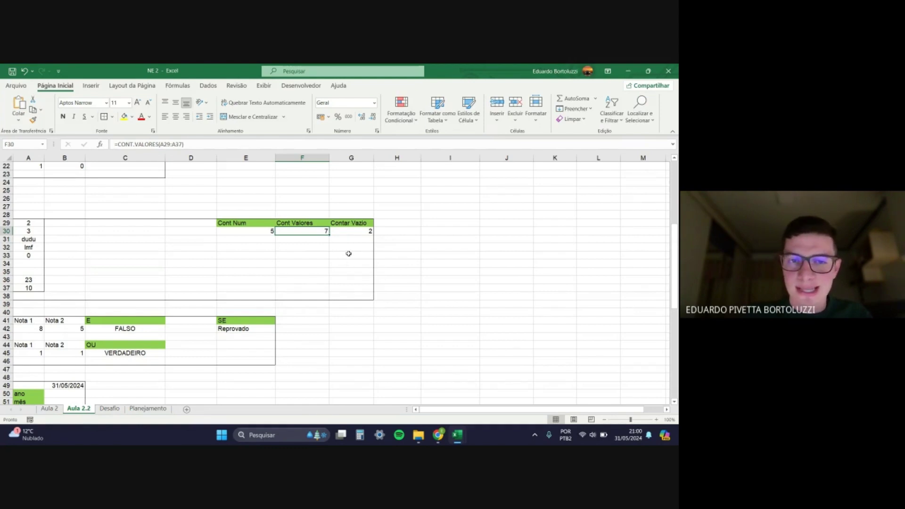
Step: Rewrite the Contar Vazio formula in G30 as =CONTAR.VAZIO(A29:A37)
click(353, 233)
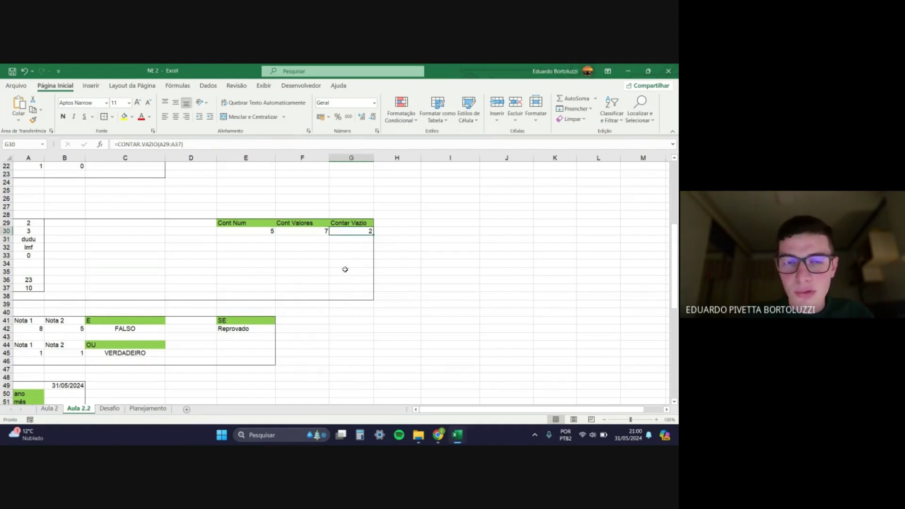
key(BackSpace)
text(=)
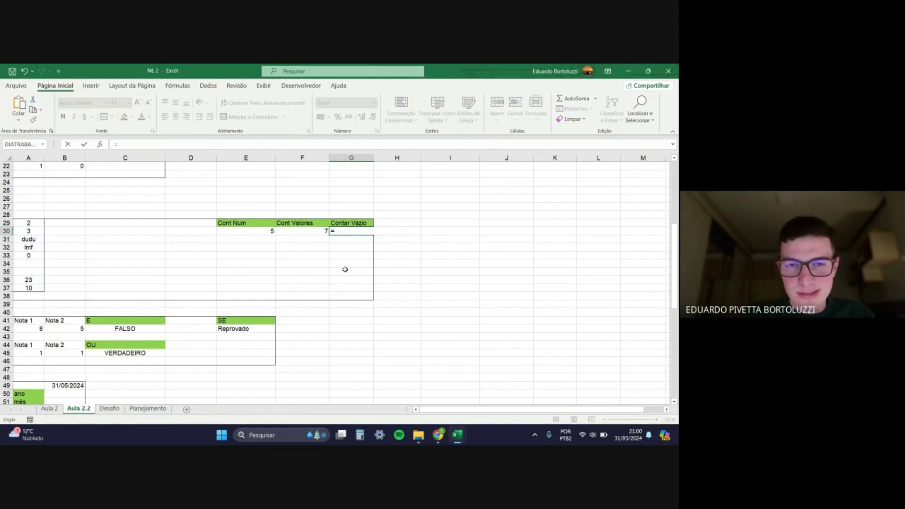
text(cont)
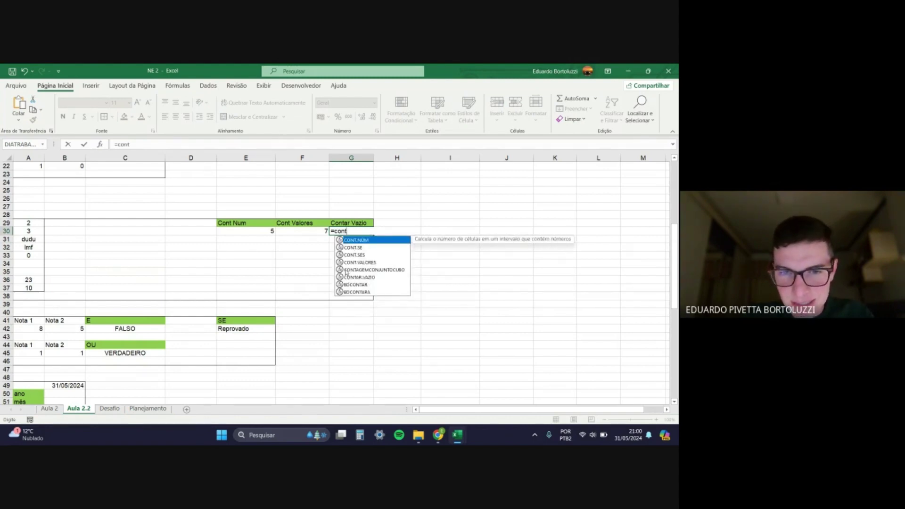
key(Down)
key(Down)
key(Down)
key(Down)
key(Down)
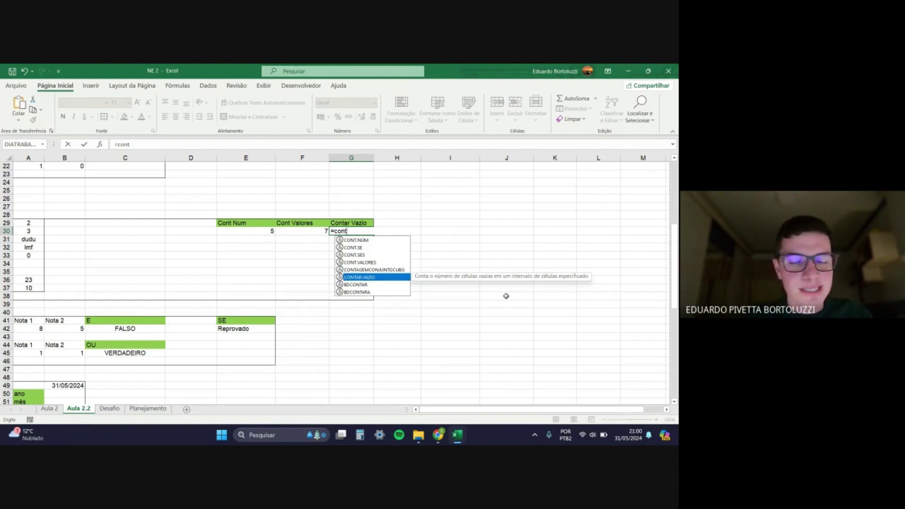
key(Tab)
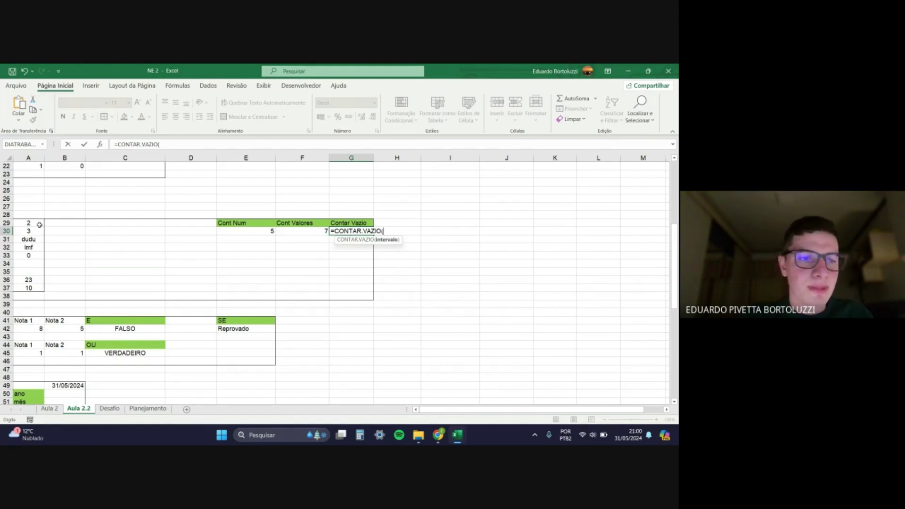
drag(38, 224, 37, 284)
text())
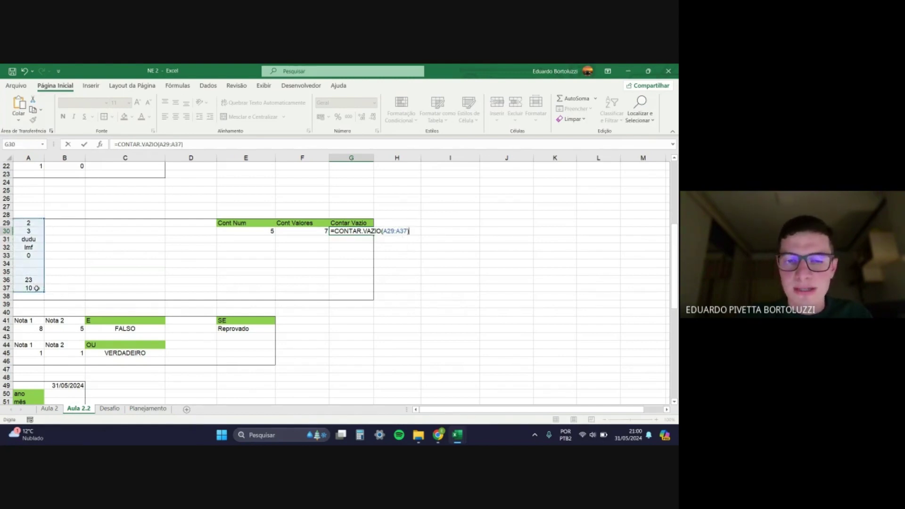
key(Return)
Step: Compare the Contar Vazio result in G30 with the empty cells A34:A35
click(351, 231)
drag(29, 263, 32, 270)
click(58, 271)
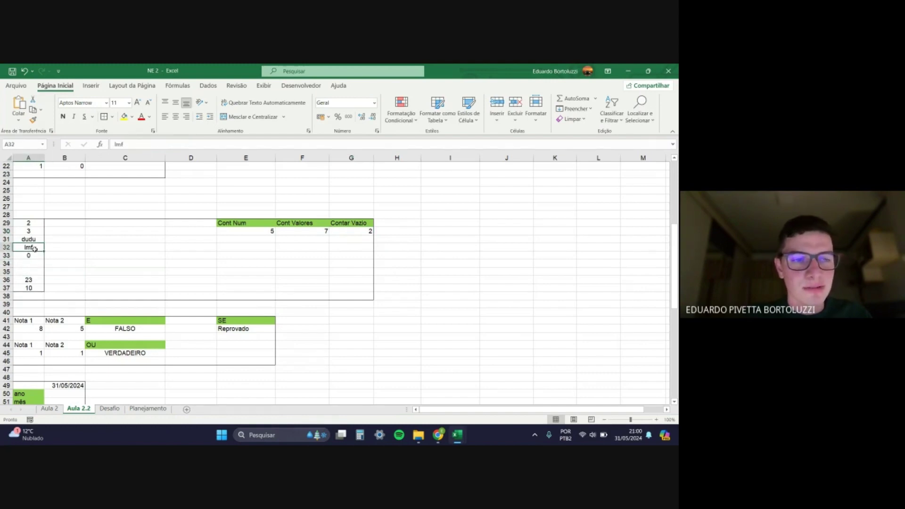
Step: Clear the text lmf from cell A32 and check the Contar Vazio result in G30
click(41, 248)
click(41, 255)
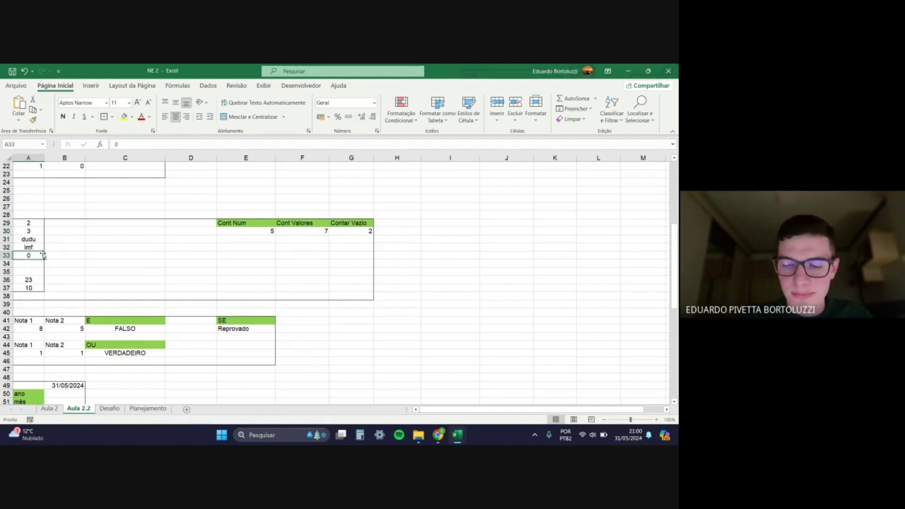
key(Up)
key(BackSpace)
key(Return)
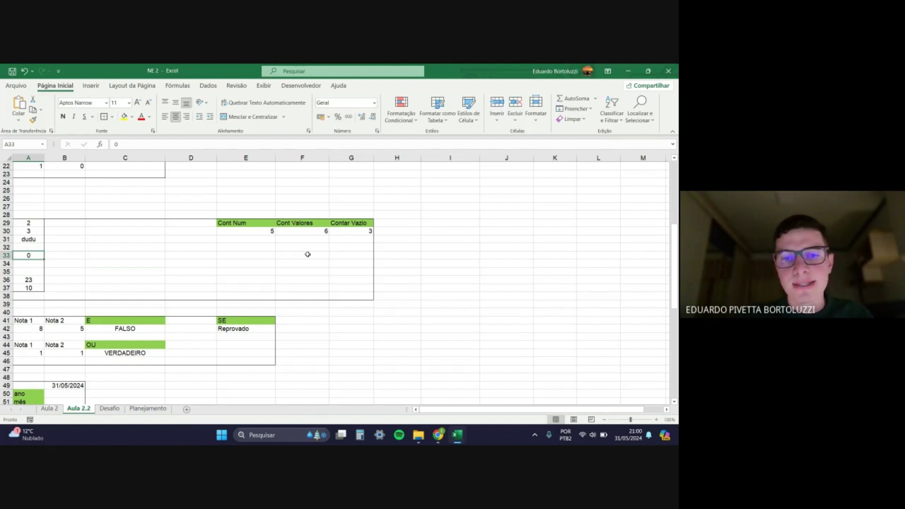
click(349, 232)
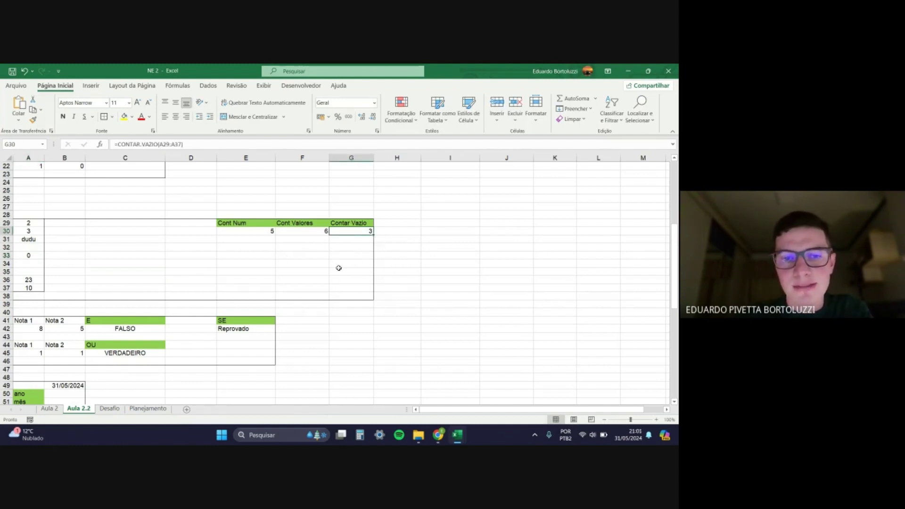
Step: Review the Cont Num, Cont Valores and Contar Vazio results in row 30
click(301, 265)
scroll(303, 281, down, 1)
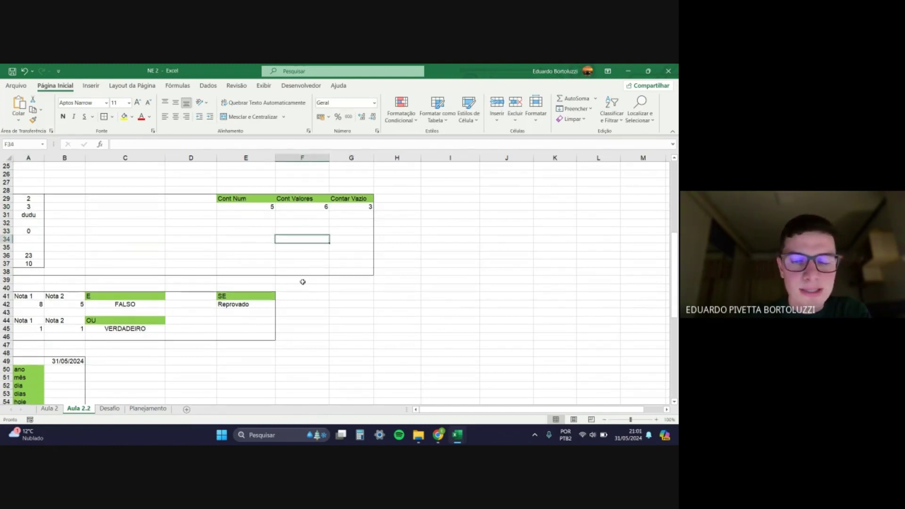
scroll(71, 249, up, 1)
click(256, 240)
click(295, 245)
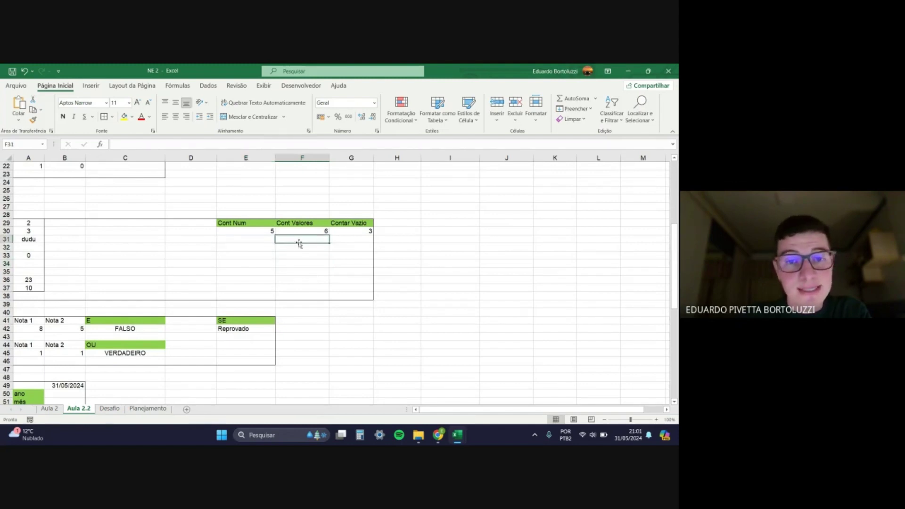
click(333, 245)
Step: Compare the E formula in C42 with the OU formula in C45 and their Nota 1 and Nota 2 conditions
scroll(329, 271, down, 3)
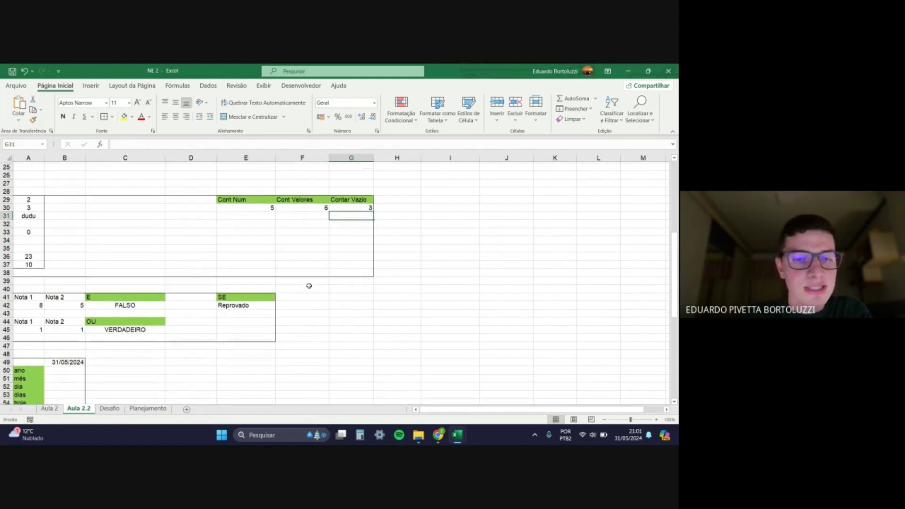
scroll(312, 274, down, 1)
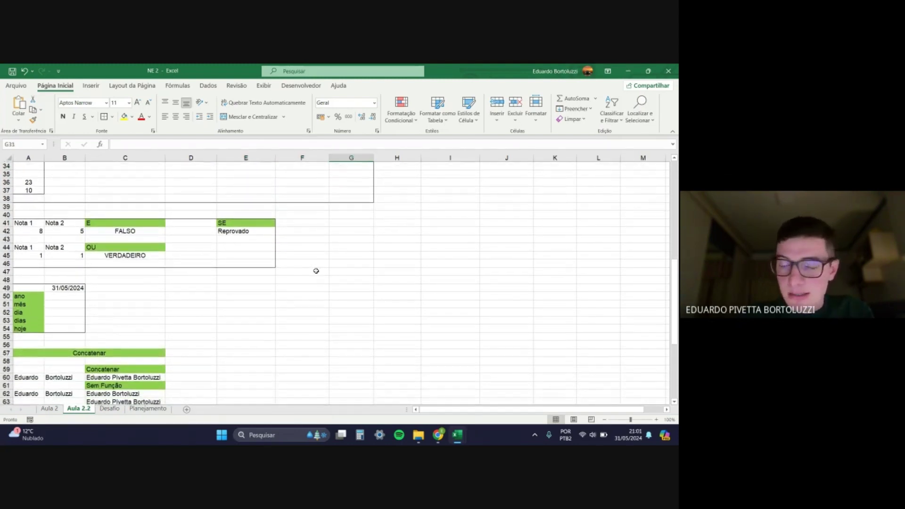
click(147, 231)
click(151, 255)
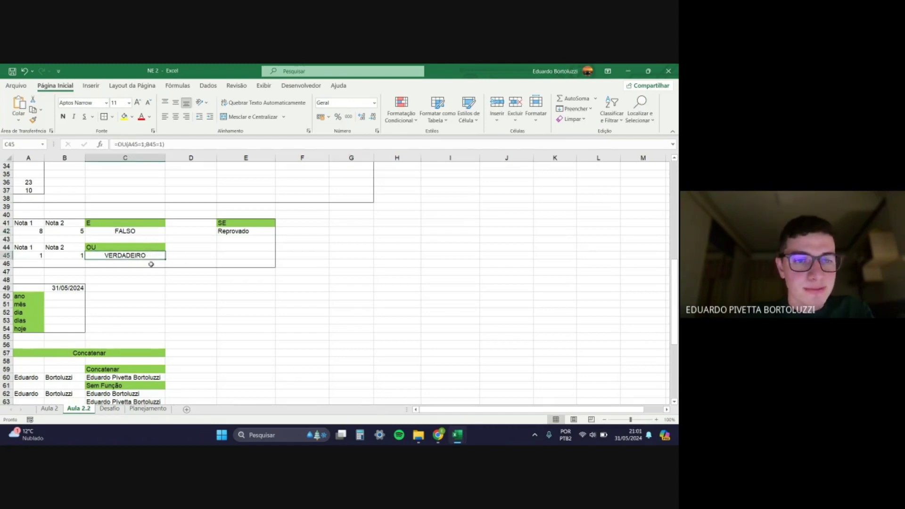
click(152, 233)
click(150, 254)
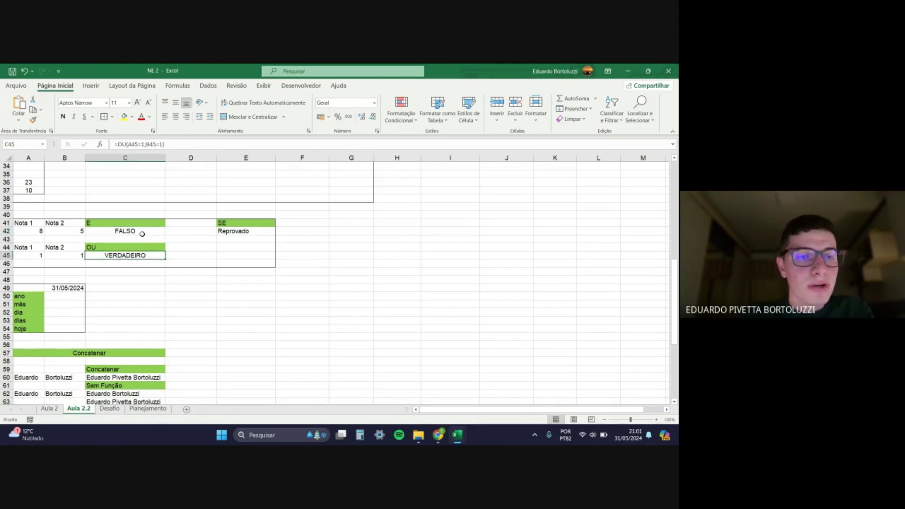
click(143, 235)
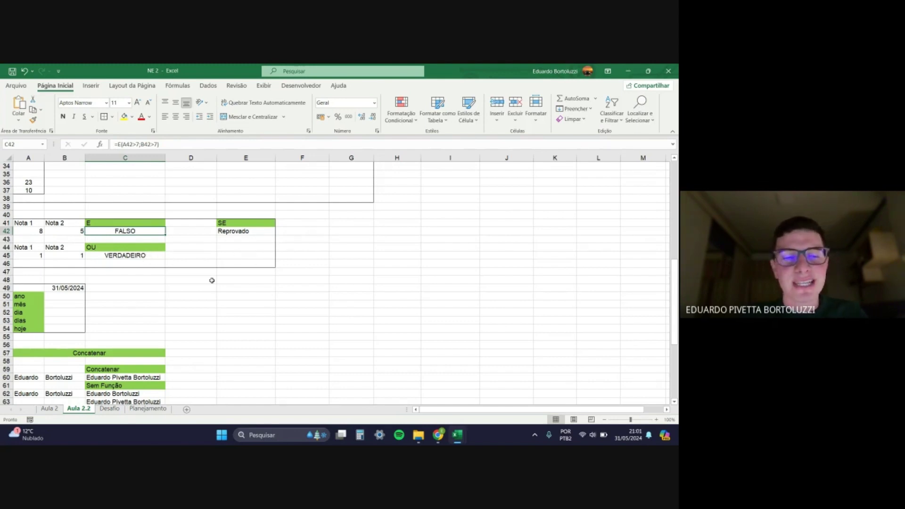
click(149, 254)
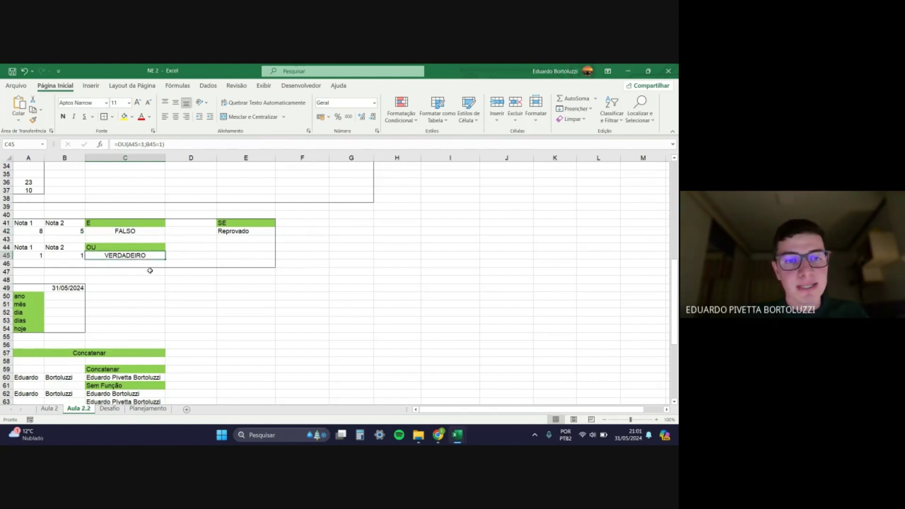
click(141, 232)
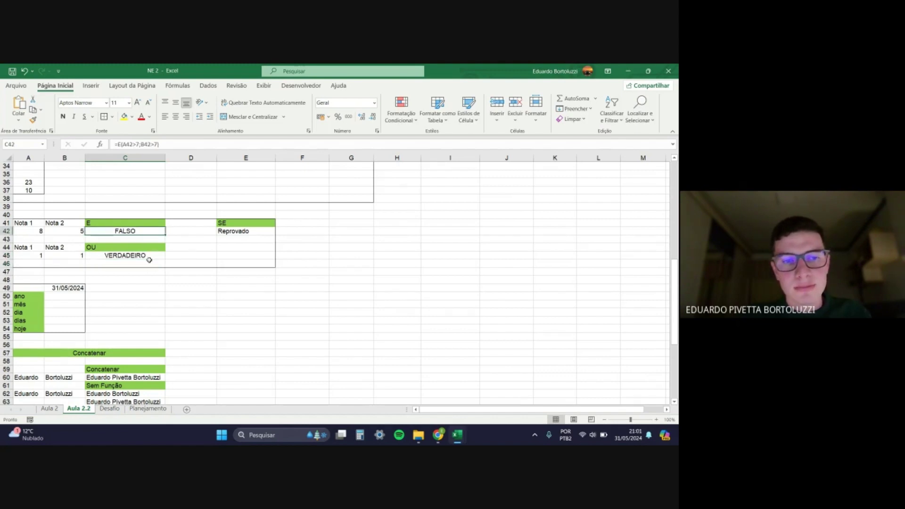
click(162, 257)
click(156, 231)
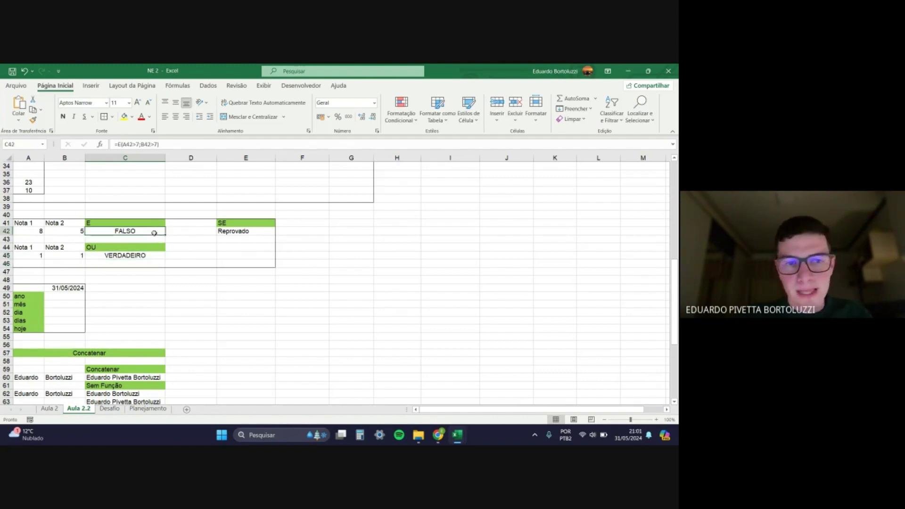
click(200, 250)
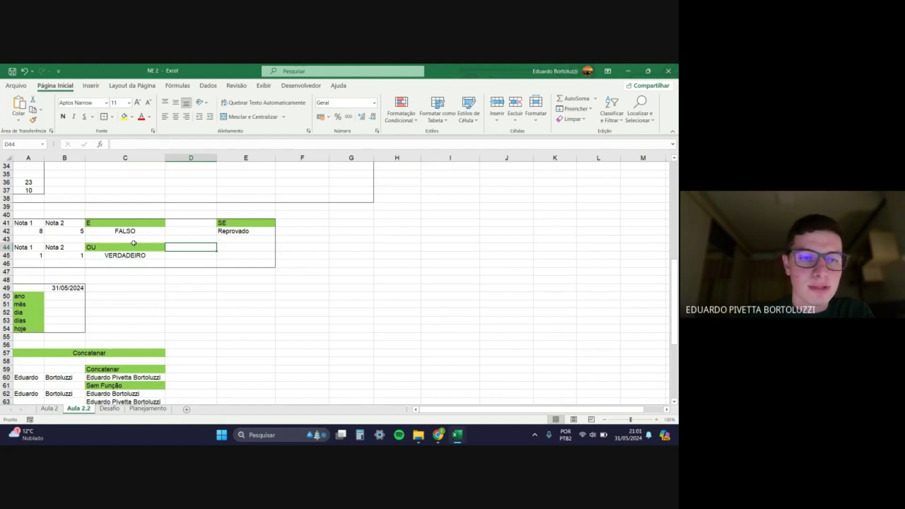
click(142, 254)
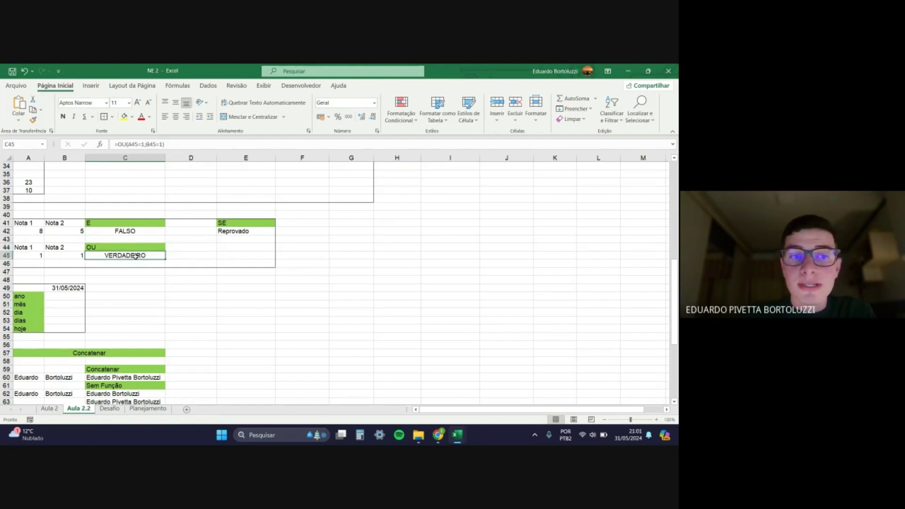
click(172, 255)
click(158, 258)
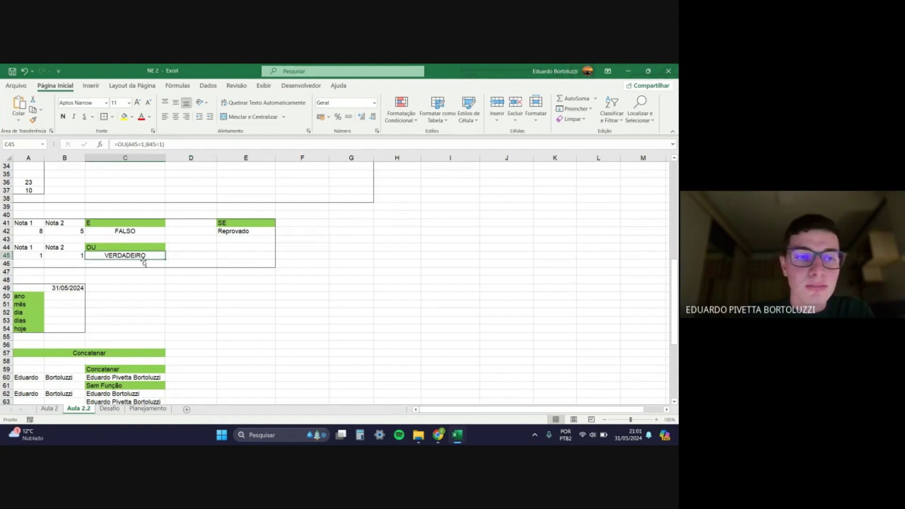
Step: Review the OU formula in C45 together with its Nota 1 and Nota 2 inputs in A45:B45
click(33, 257)
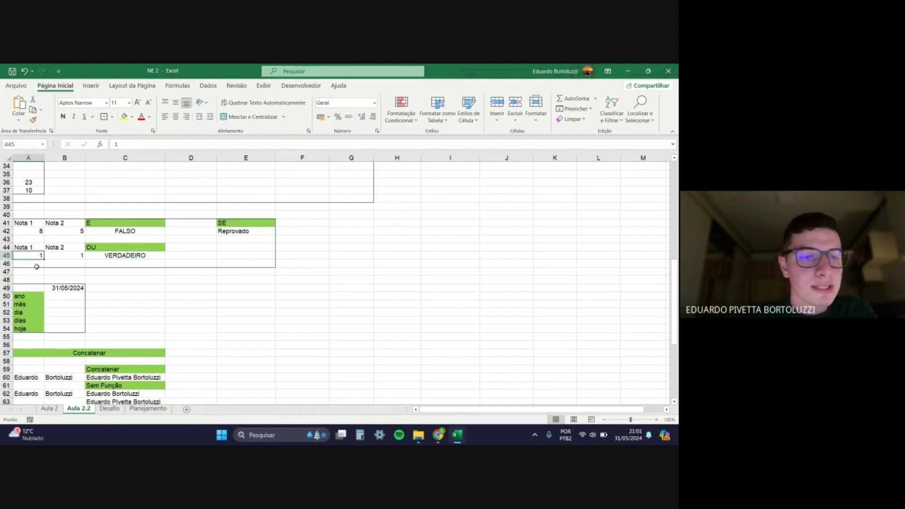
click(63, 256)
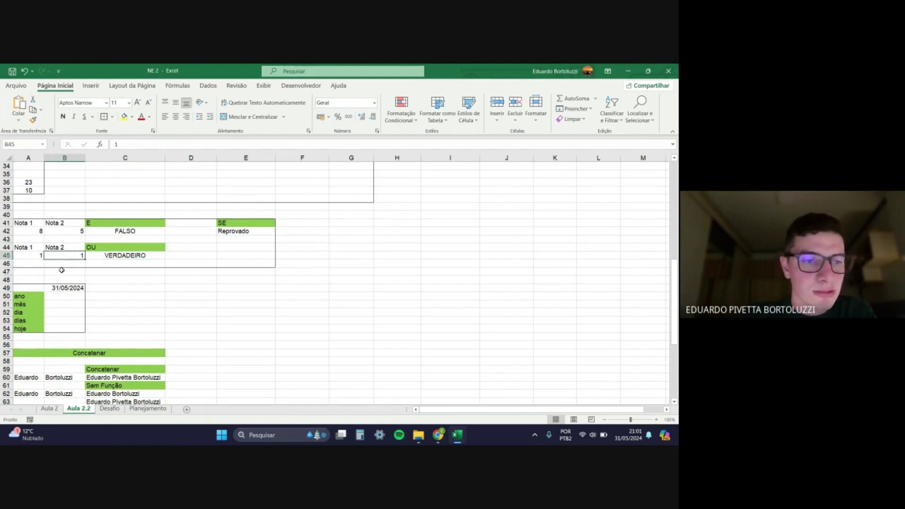
click(37, 257)
click(62, 257)
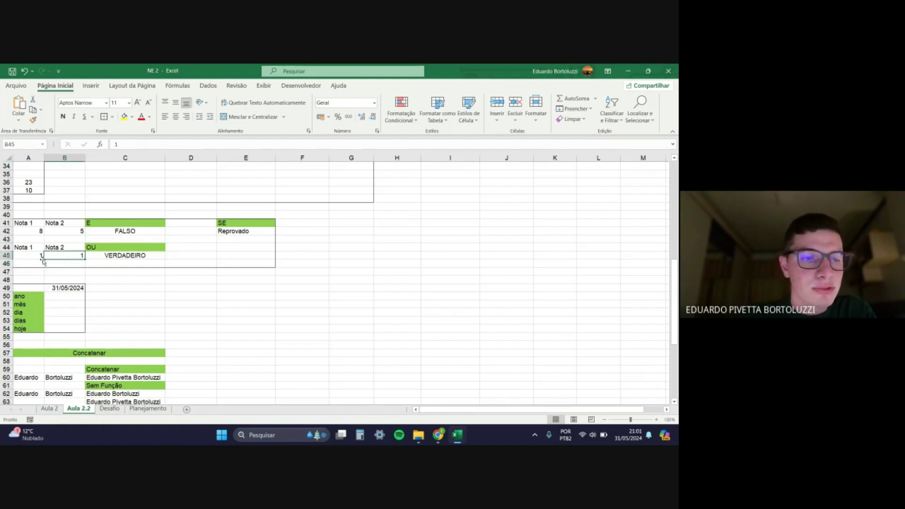
click(40, 258)
click(61, 258)
click(118, 257)
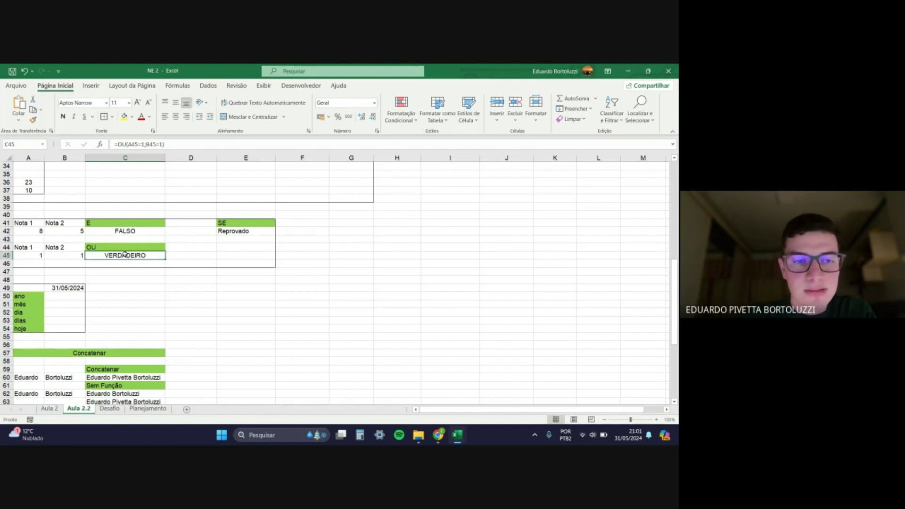
double_click(140, 255)
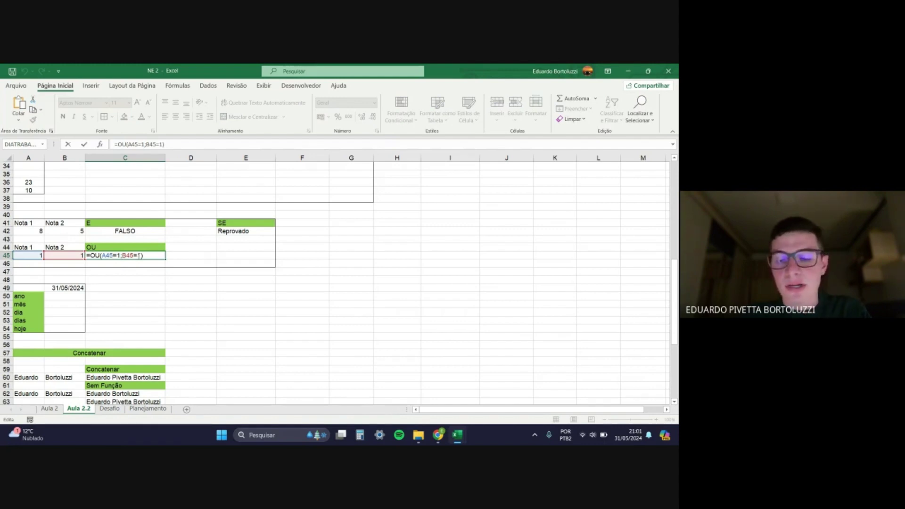
key(Return)
Step: Set Nota 2 in B45 to 2 and review both conditions of the OU formula in C45
key(Left)
key(Up)
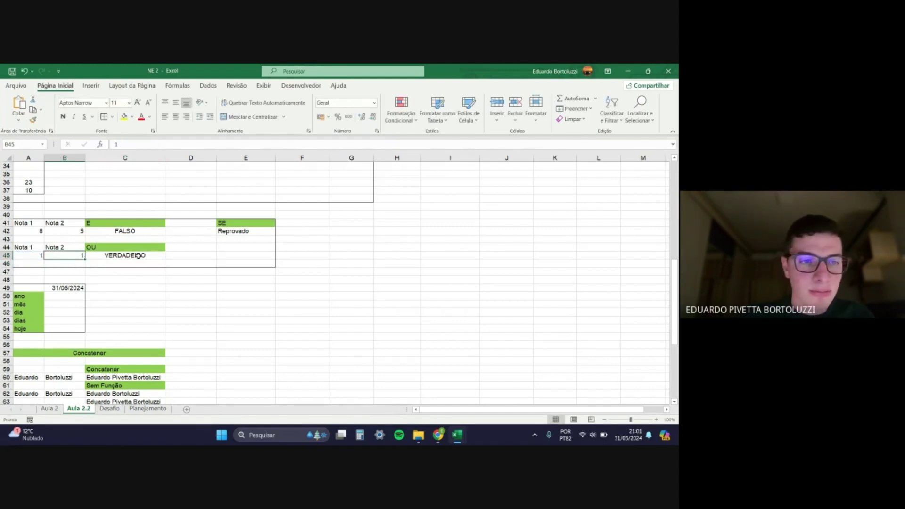
text(2)
key(Return)
key(Right)
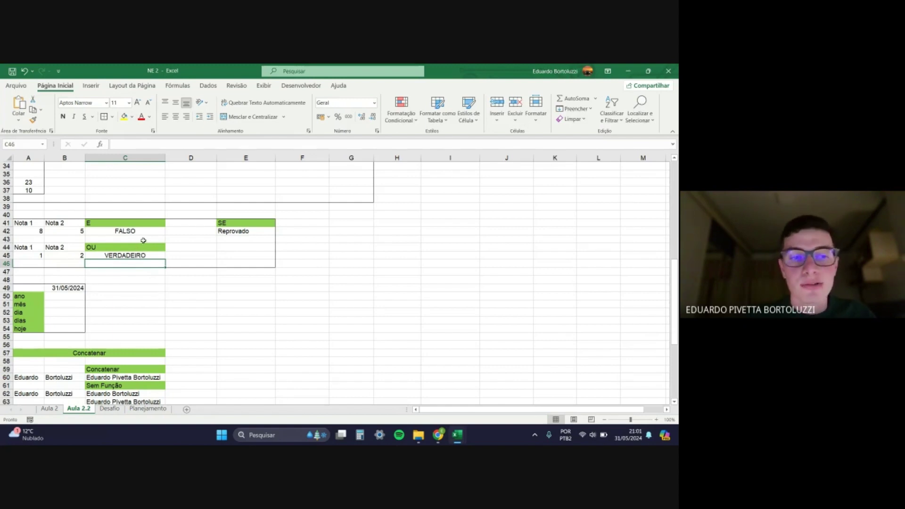
click(140, 254)
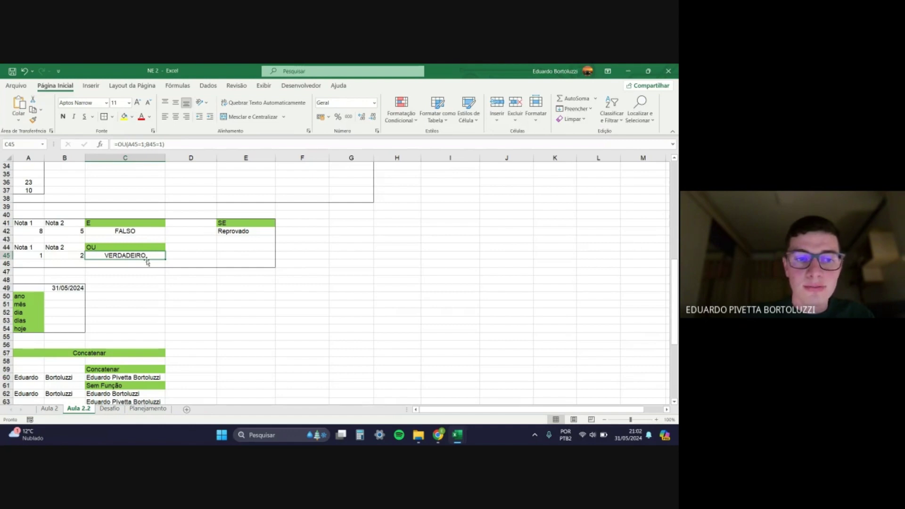
double_click(147, 255)
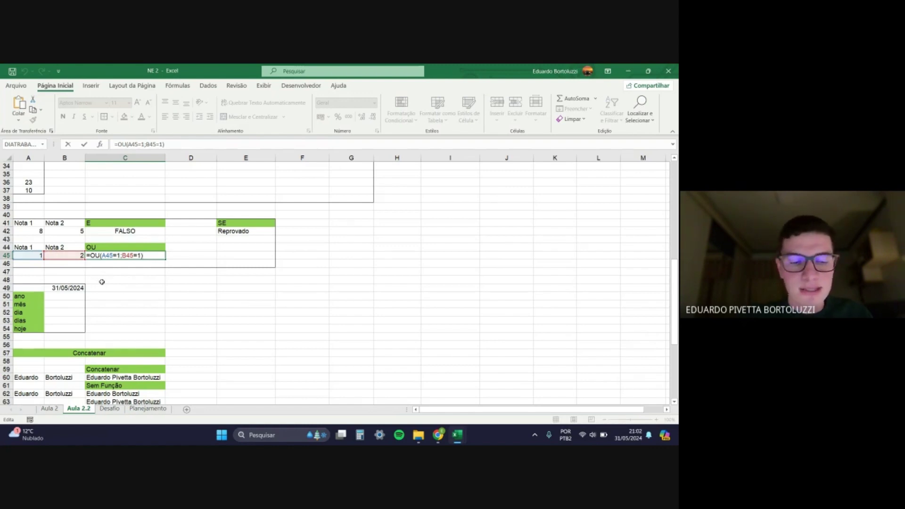
key(ctrl+Return)
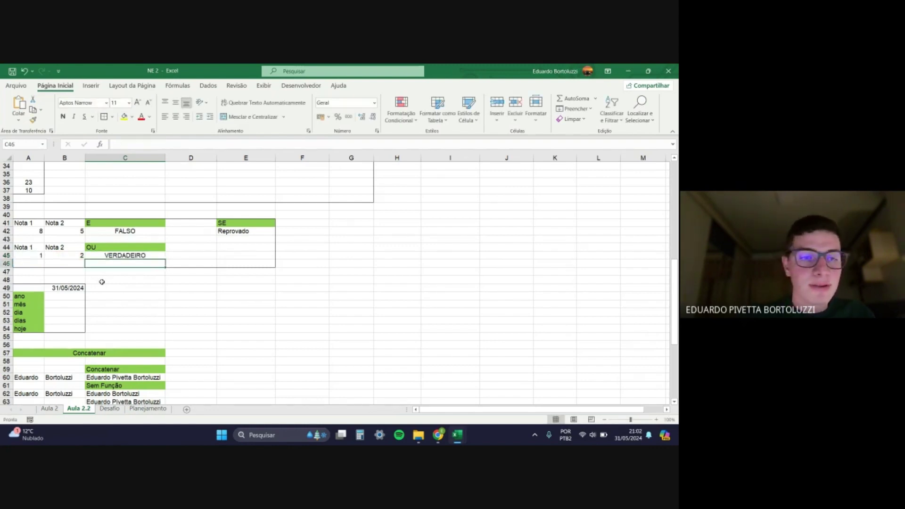
double_click(141, 255)
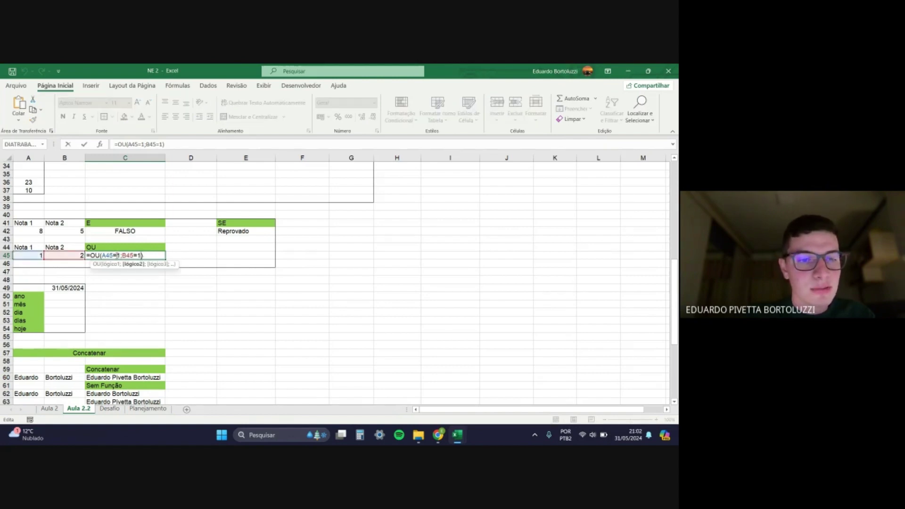
click(111, 255)
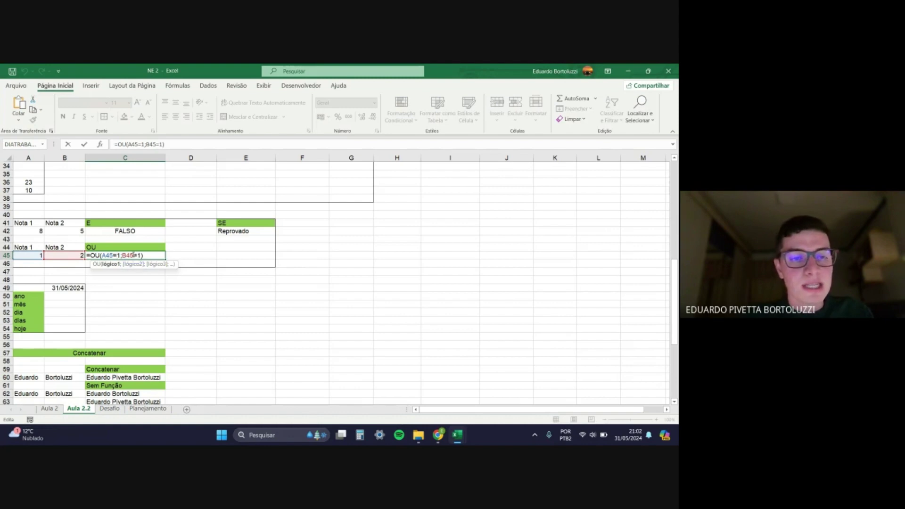
key(Return)
Step: Set Nota 1 in A45 to 2 and check the OU result in C45
click(41, 256)
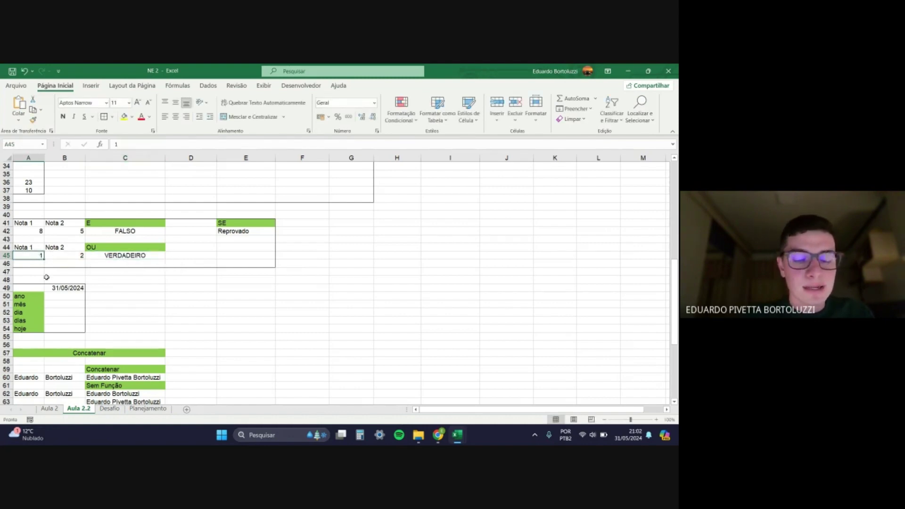
text(2)
key(Return)
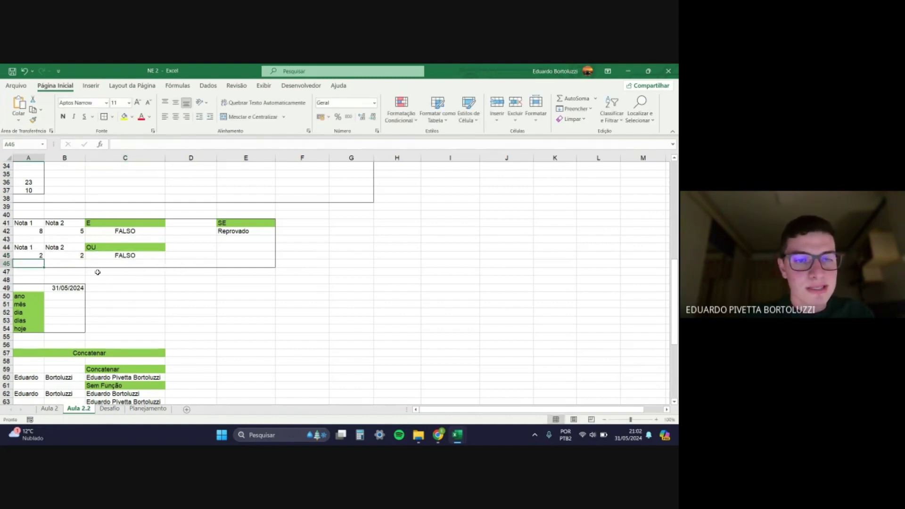
click(135, 256)
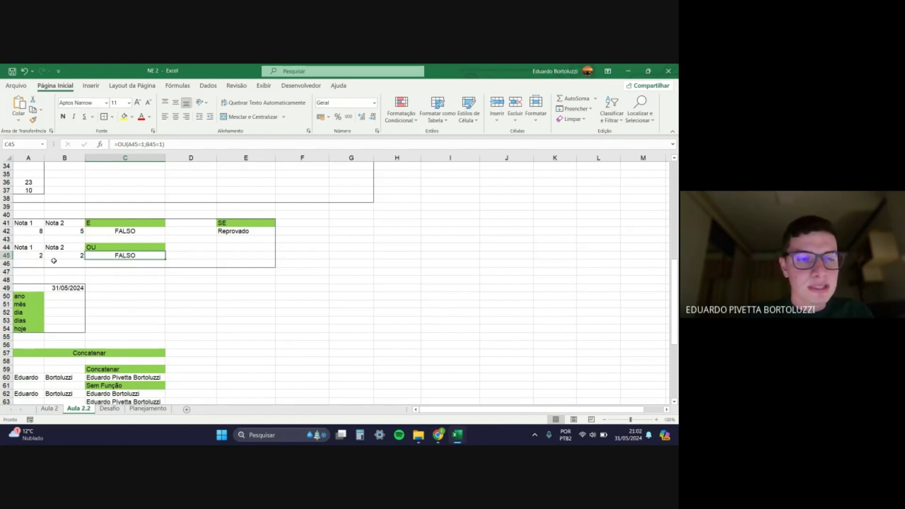
Step: Set Nota 1 in A45 back to 1
click(35, 257)
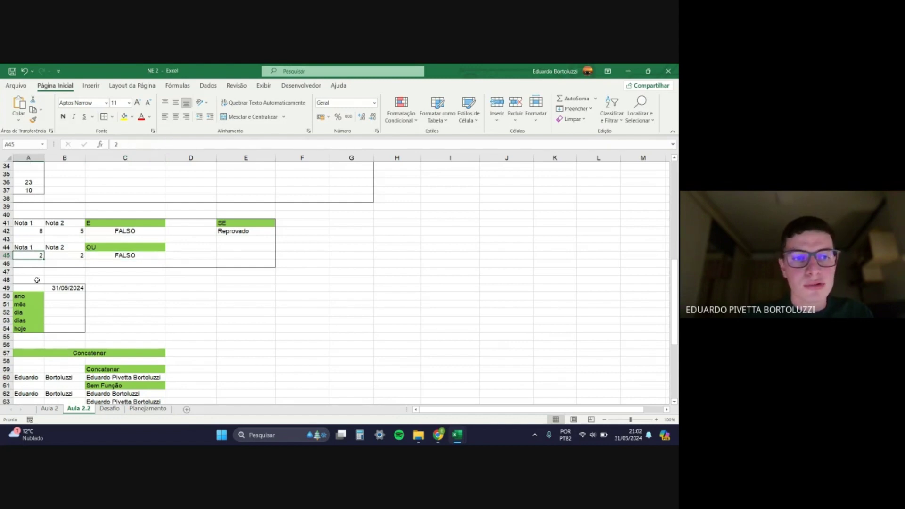
text(1)
key(Return)
key(Right)
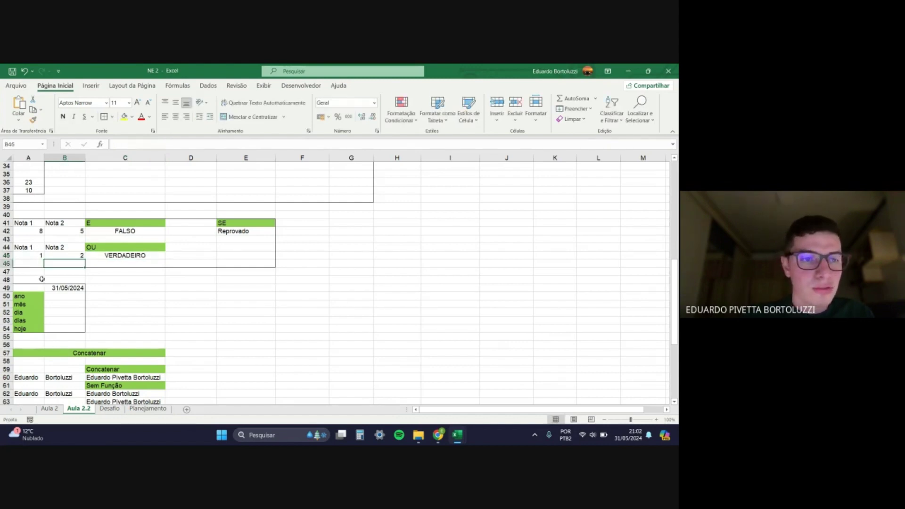
Step: Inspect the SE formula in E42 that combines the E test with the Aprovado and Reprovado outcomes
click(116, 232)
click(208, 248)
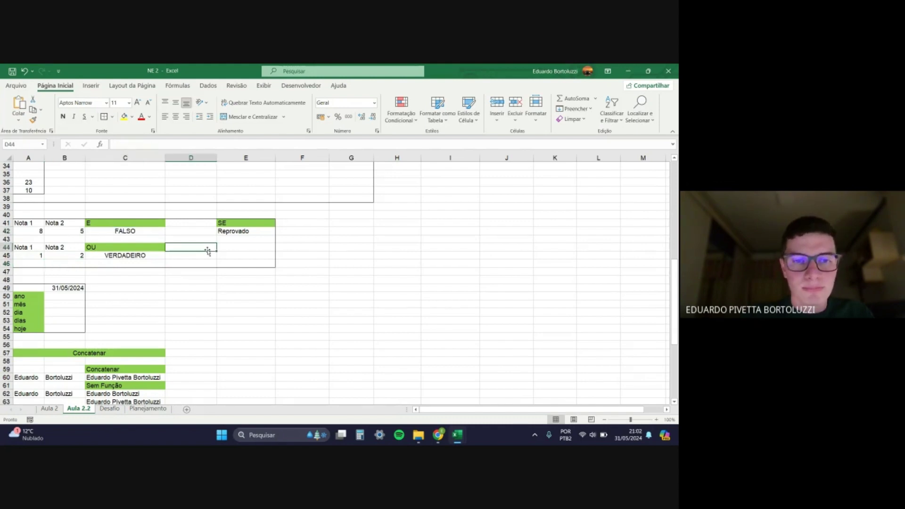
double_click(241, 231)
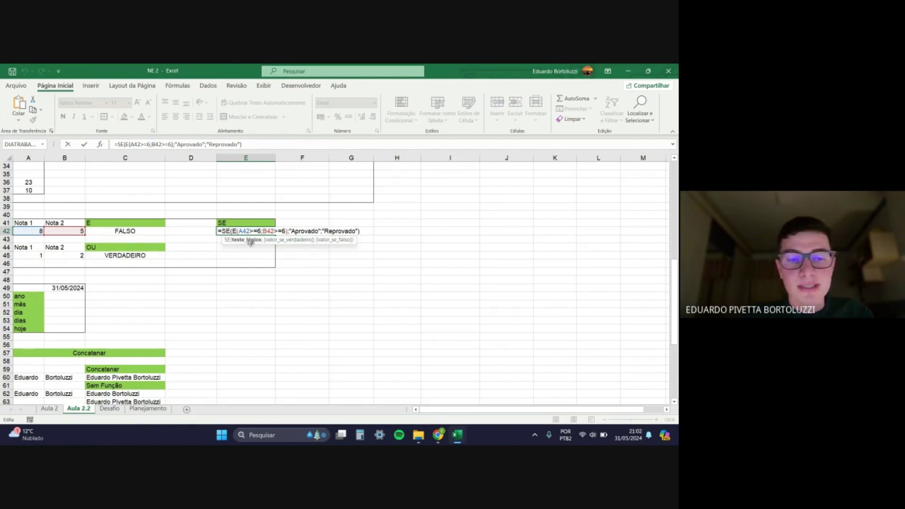
key(Escape)
Step: Compare the Nota 1 and Nota 2 grades in A42:B42 with the approval conditions they must both meet
click(38, 230)
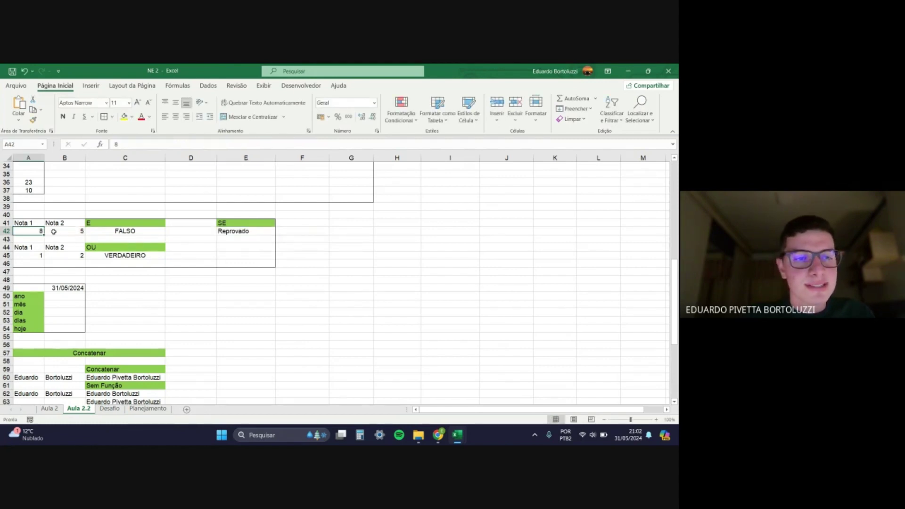
click(65, 230)
click(42, 231)
click(64, 232)
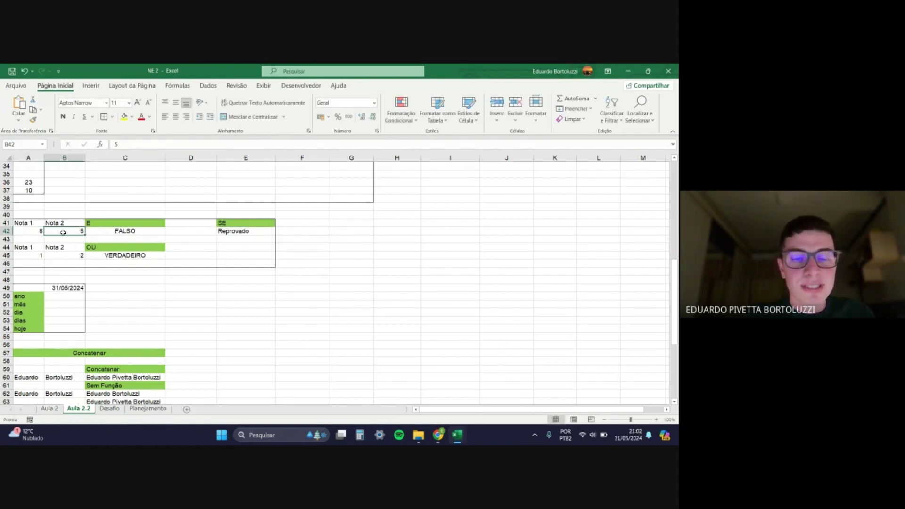
click(103, 241)
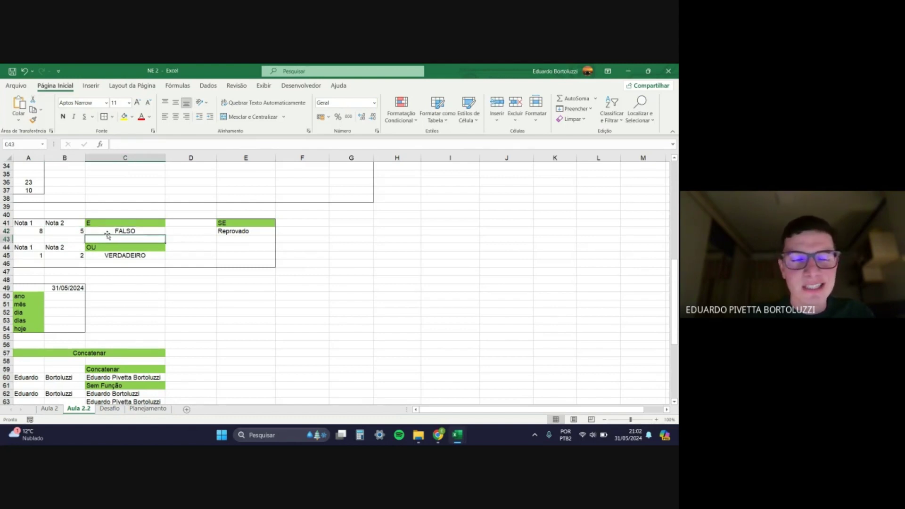
click(74, 238)
click(28, 229)
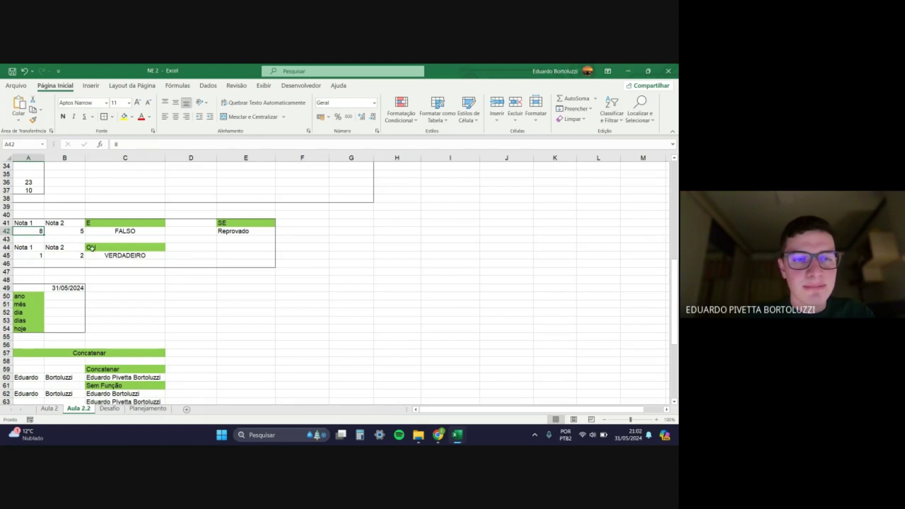
click(75, 232)
click(35, 231)
click(54, 230)
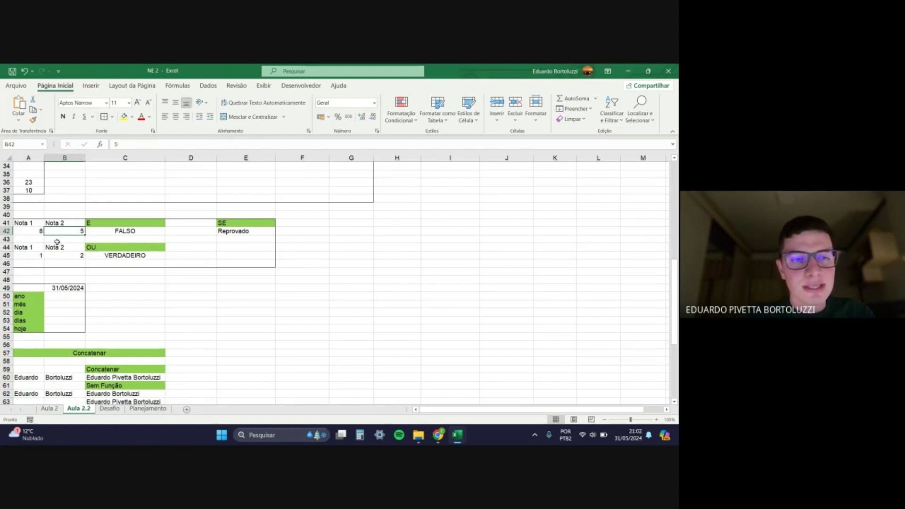
click(37, 232)
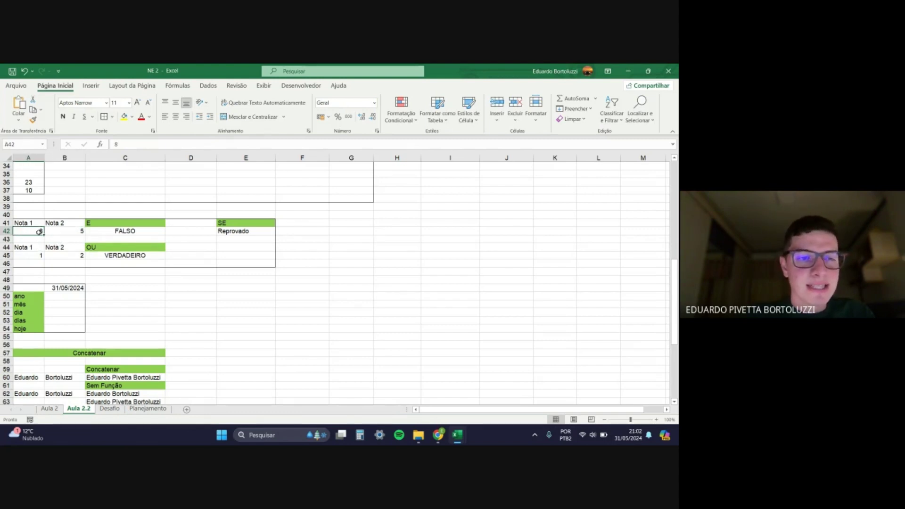
click(70, 230)
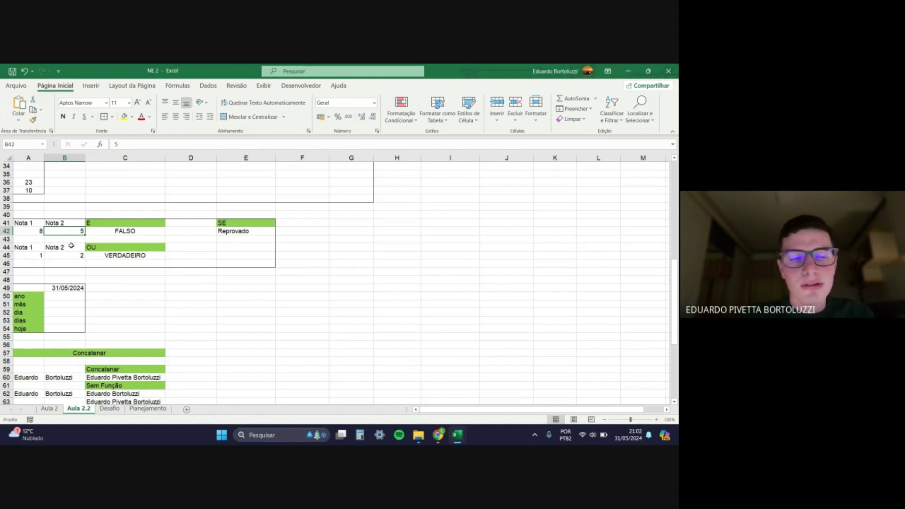
click(34, 232)
click(59, 232)
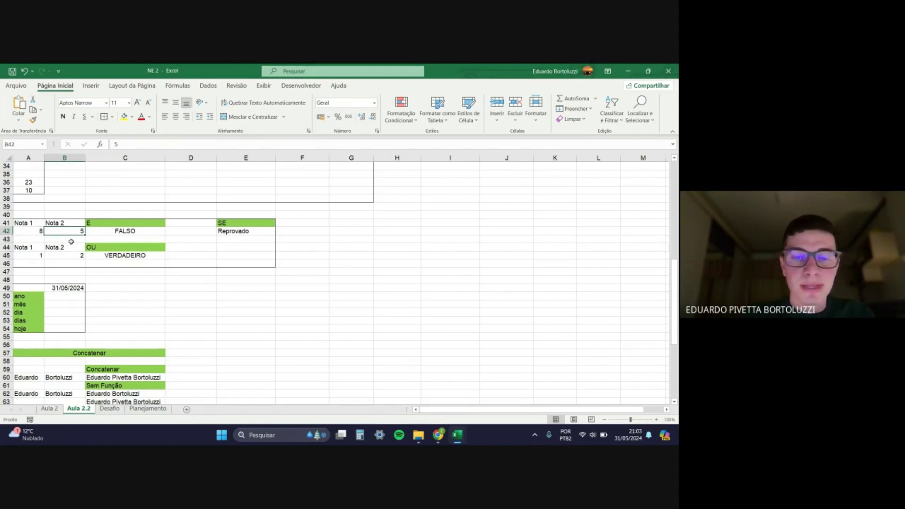
click(76, 238)
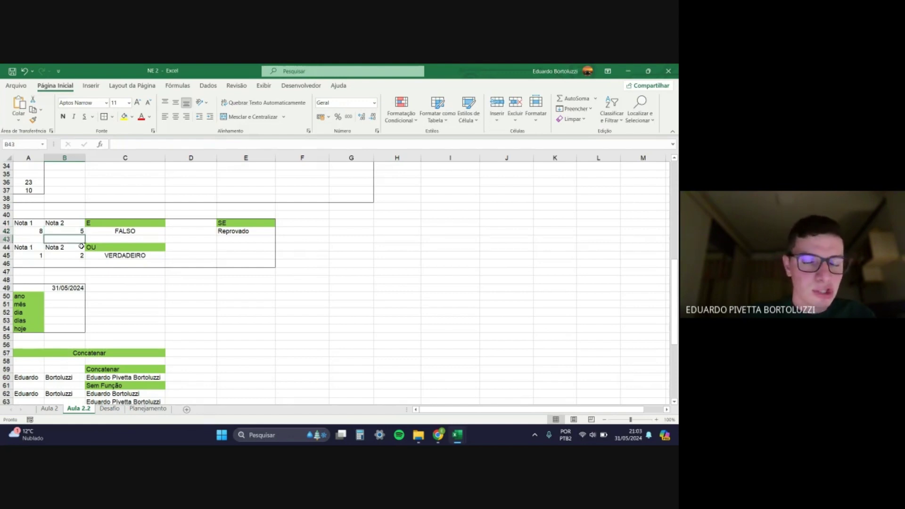
click(72, 232)
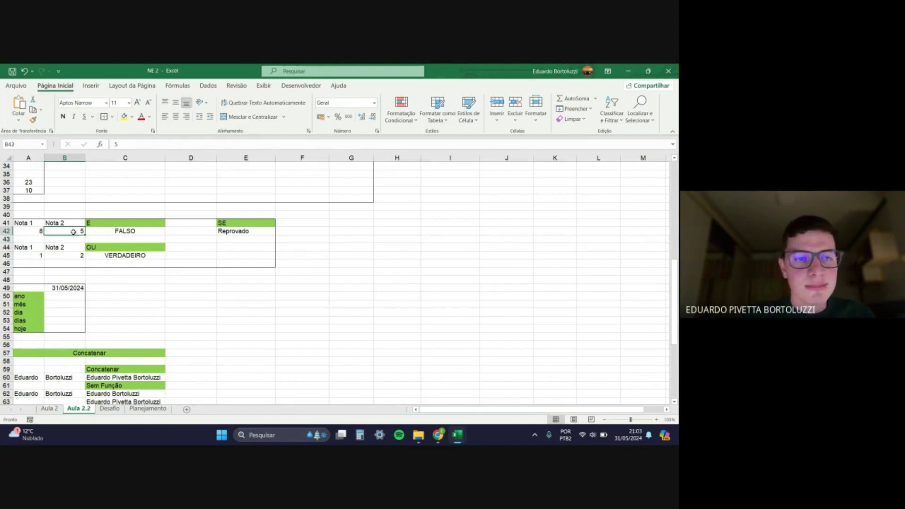
click(34, 230)
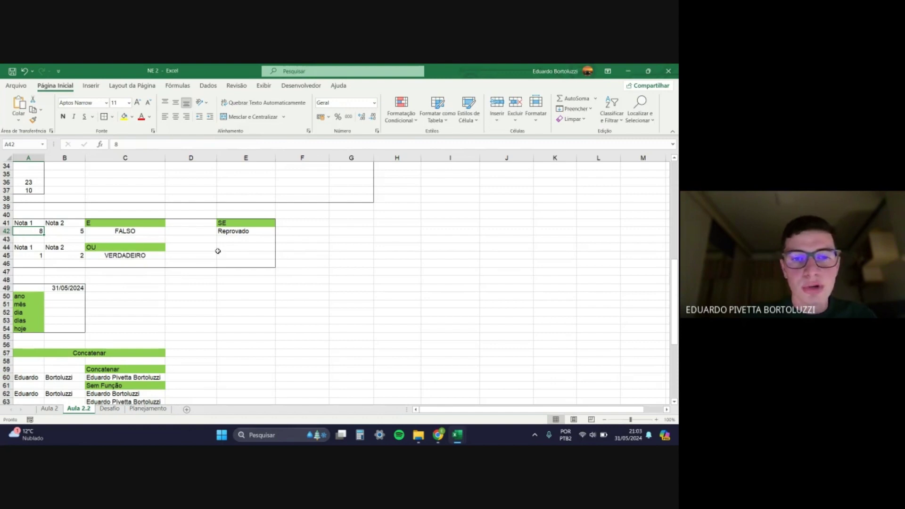
Step: Inspect each argument of the SE formula in E42: the nested E test, the value if true and the value if false
click(237, 232)
double_click(246, 231)
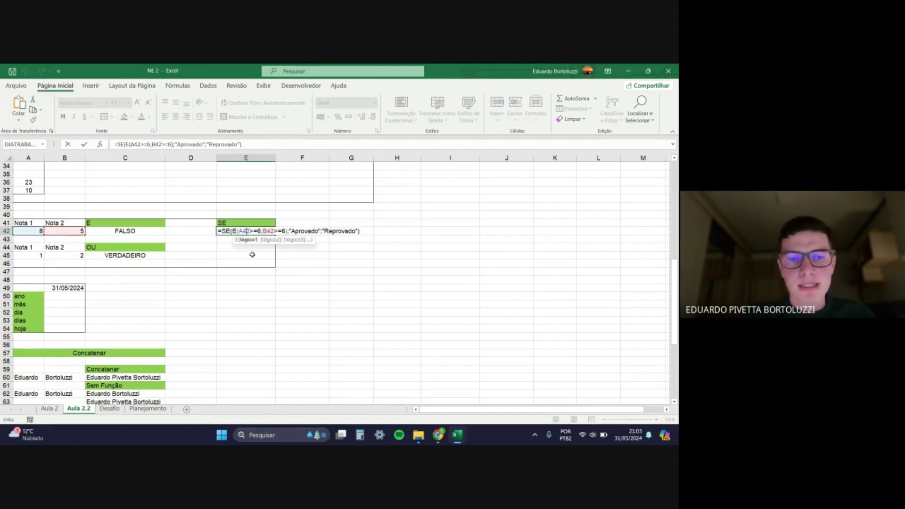
click(225, 231)
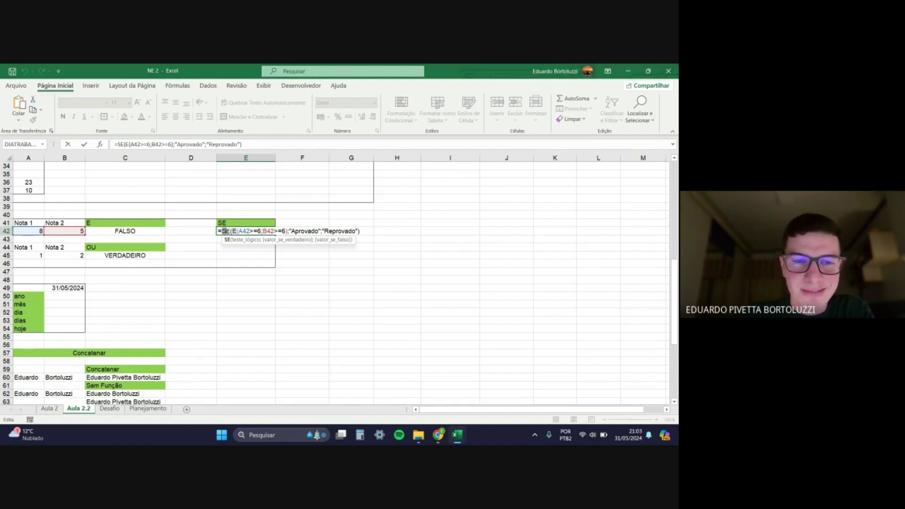
click(233, 231)
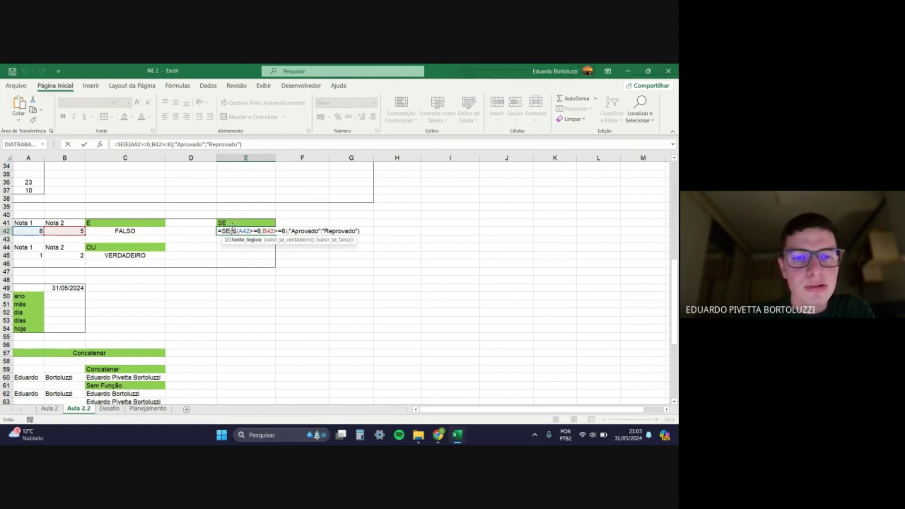
drag(233, 231, 285, 230)
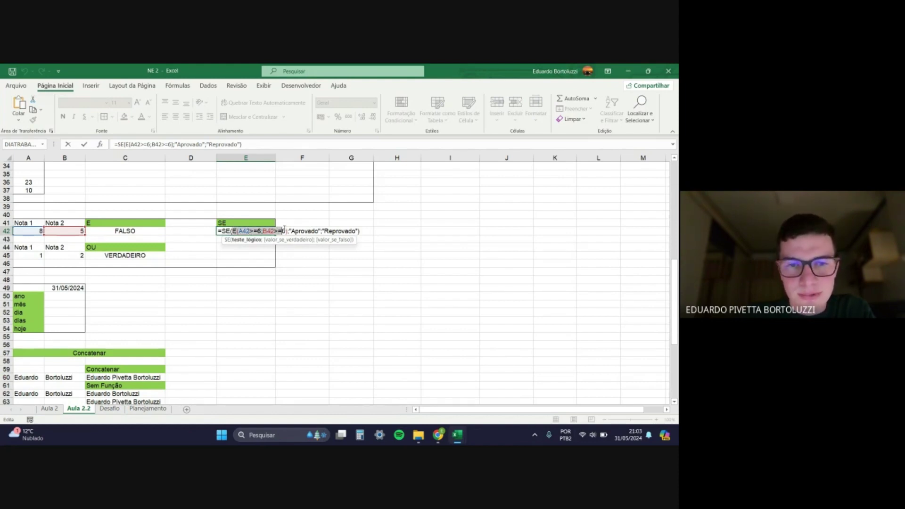
click(232, 232)
click(242, 241)
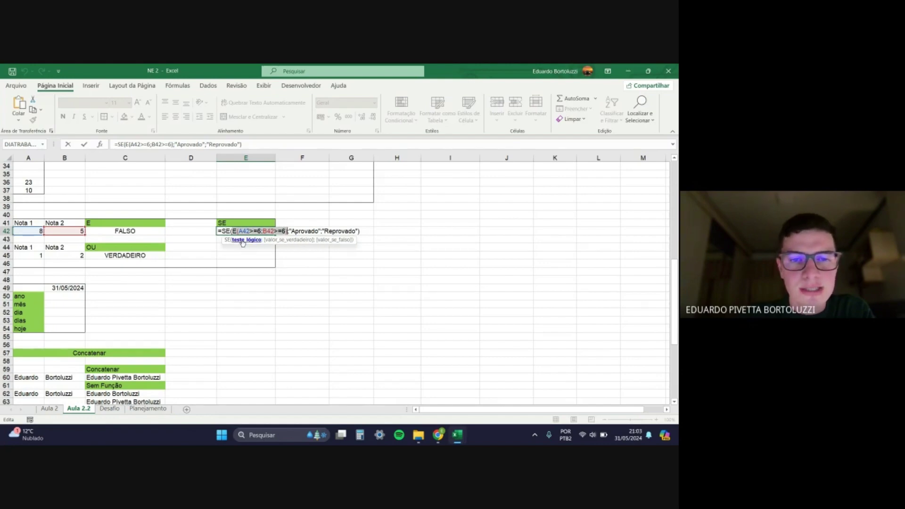
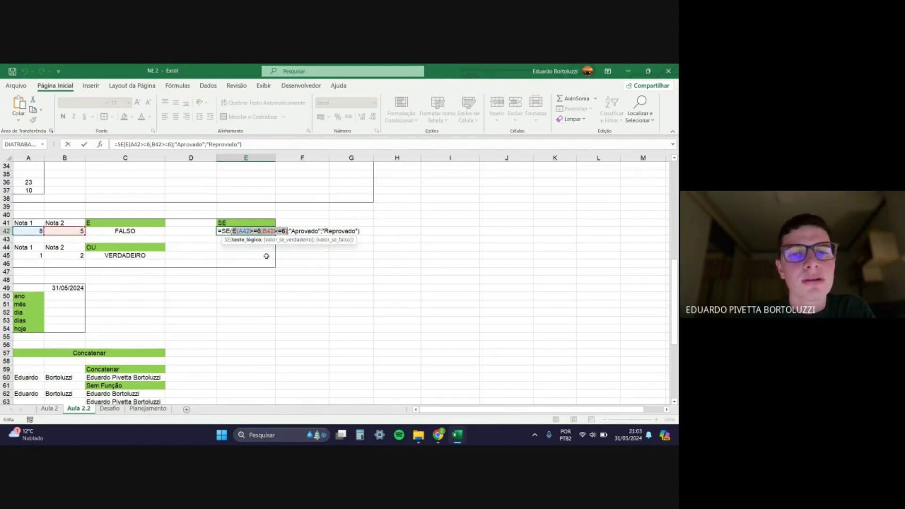
click(307, 240)
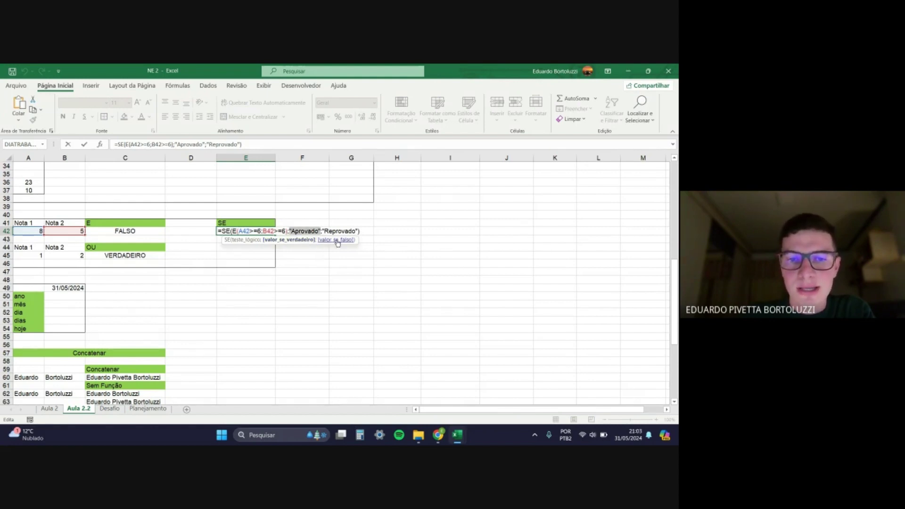
click(323, 240)
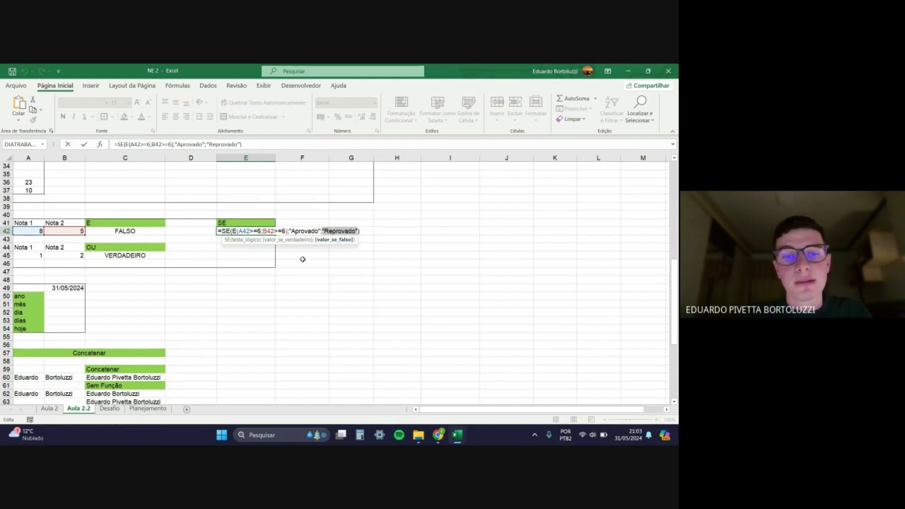
key(Return)
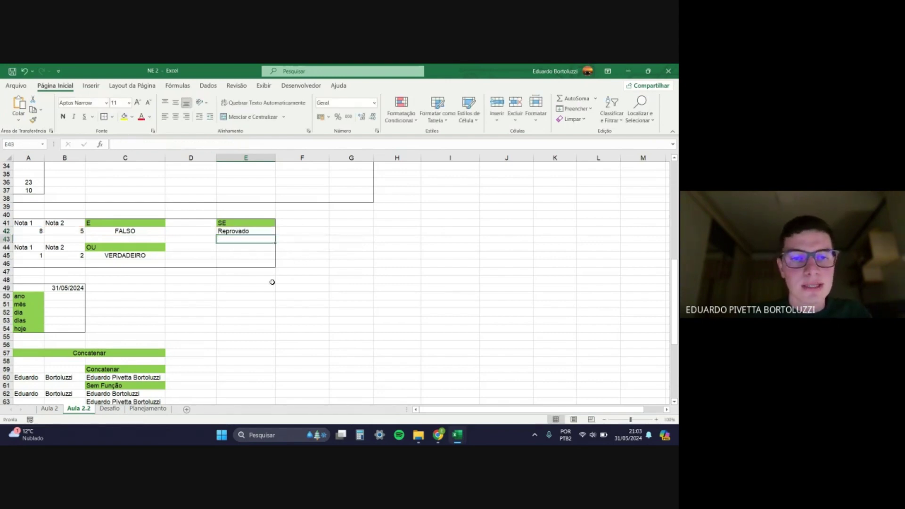
Step: Set Nota 2 in B42 to 6 and check the SE result in E42 against both grades
click(226, 234)
click(34, 233)
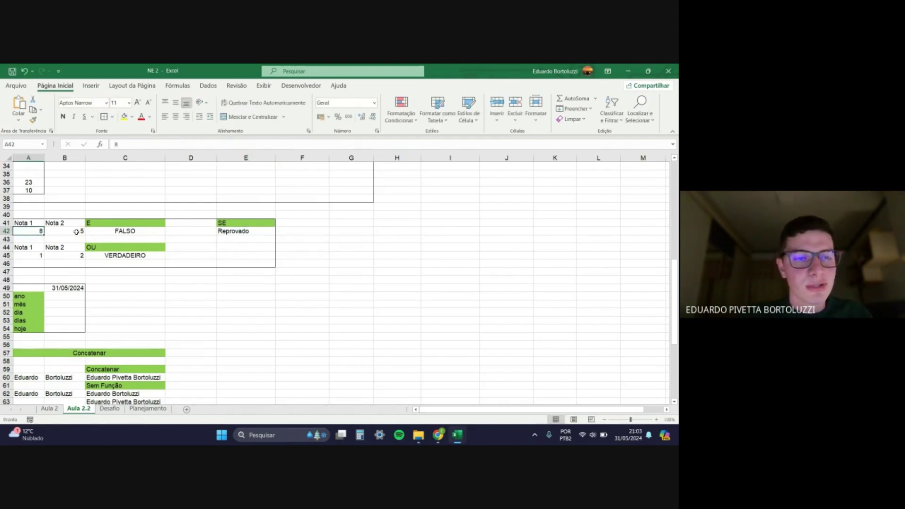
click(76, 233)
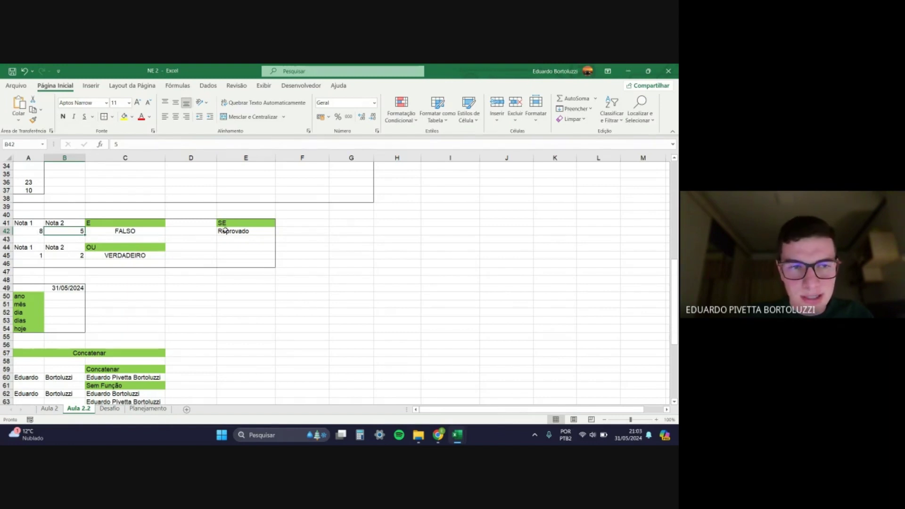
text(6)
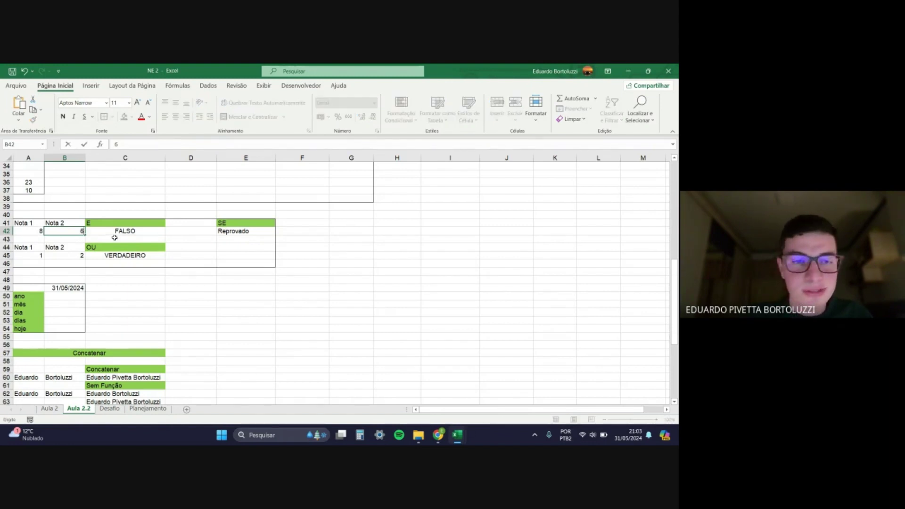
key(Return)
click(248, 231)
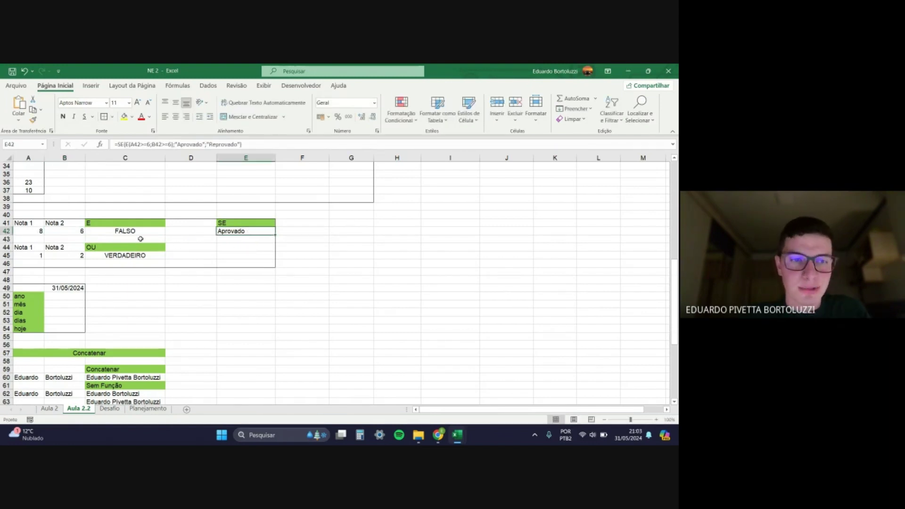
click(80, 233)
click(37, 230)
click(68, 233)
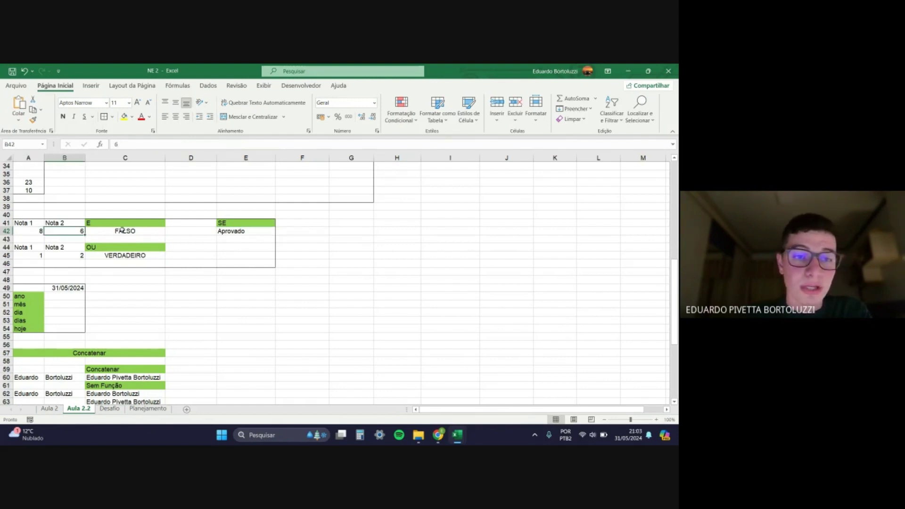
Step: Review the E and OU test cells in C42 and C45
scroll(235, 253, down, 1)
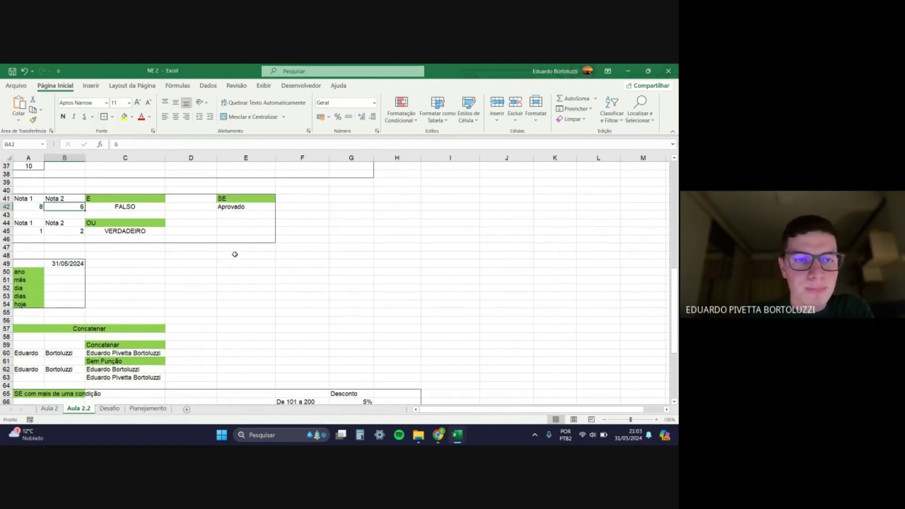
scroll(234, 252, up, 2)
click(125, 251)
click(141, 281)
scroll(244, 302, down, 3)
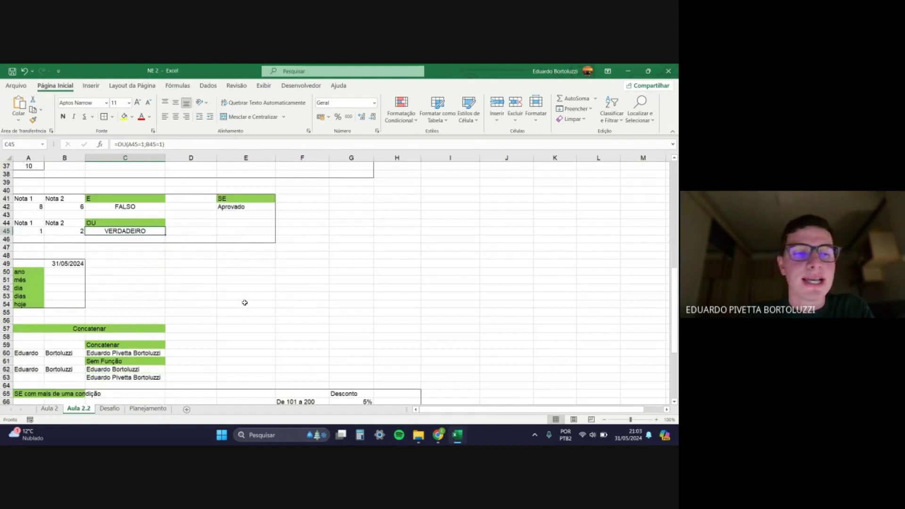
click(173, 267)
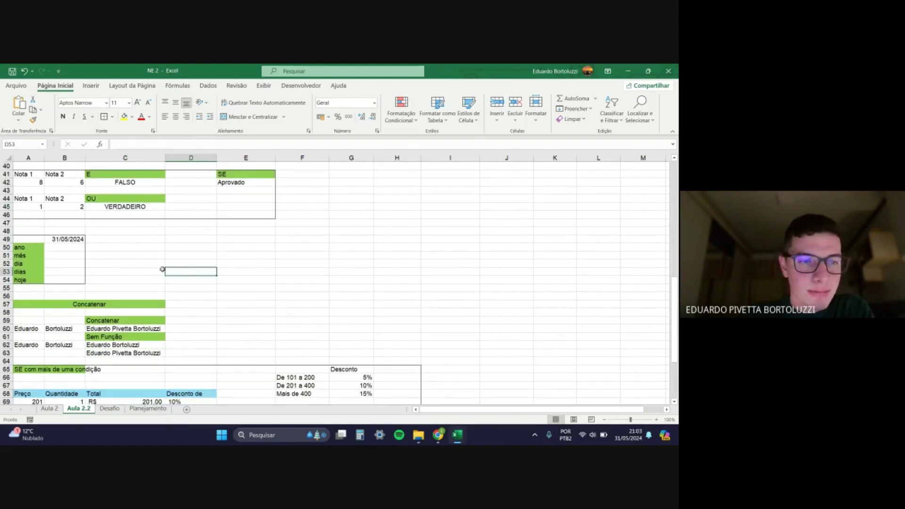
Step: Examine the date in B49 and the ano, mês, dia, dias and hoje rows beneath it
click(72, 248)
scroll(108, 271, down, 1)
click(71, 238)
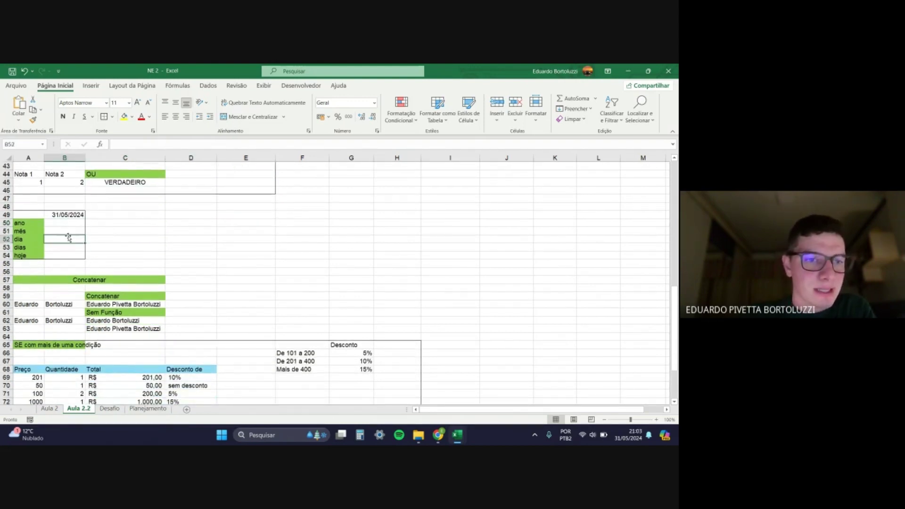
click(72, 215)
click(70, 223)
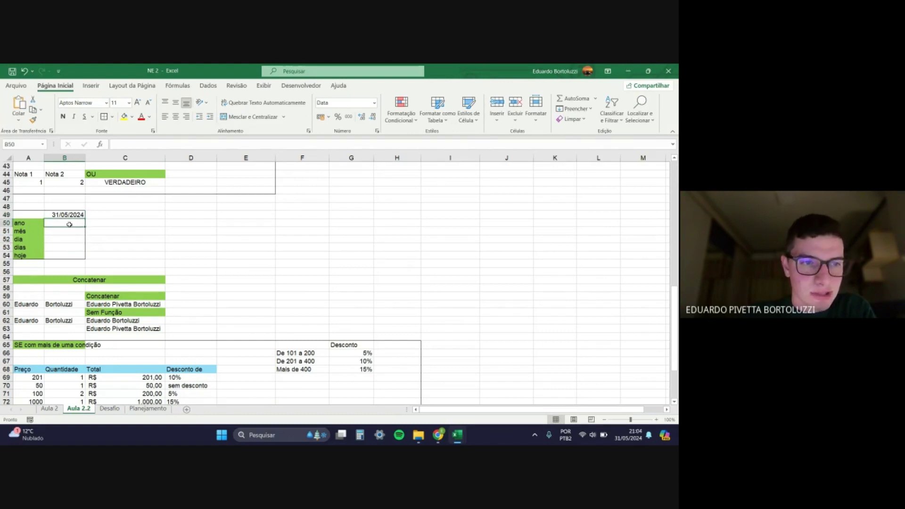
click(59, 247)
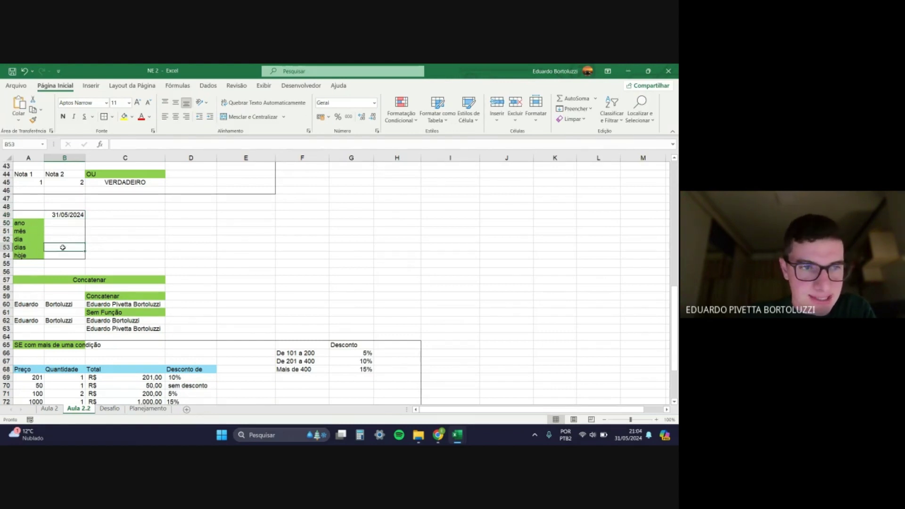
click(63, 224)
click(33, 224)
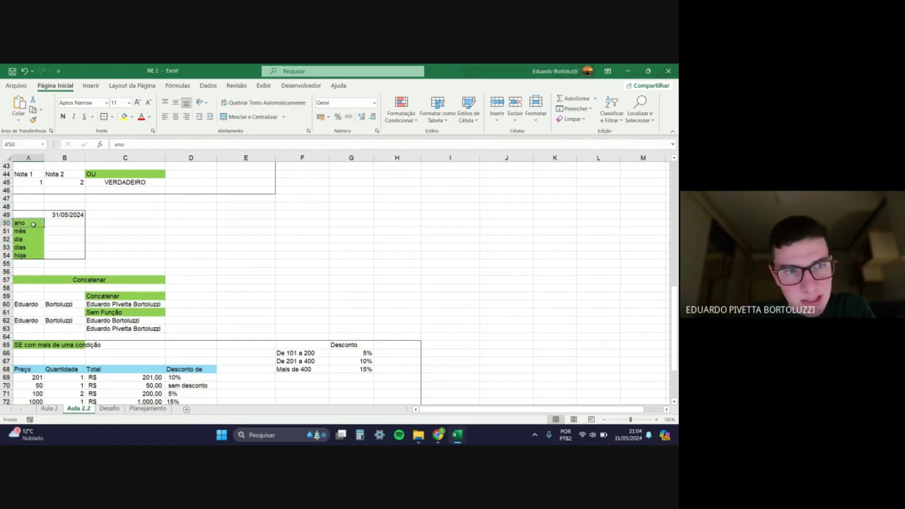
Step: Extract the year from the B49 date in B50 with =ANO(B49)
click(65, 224)
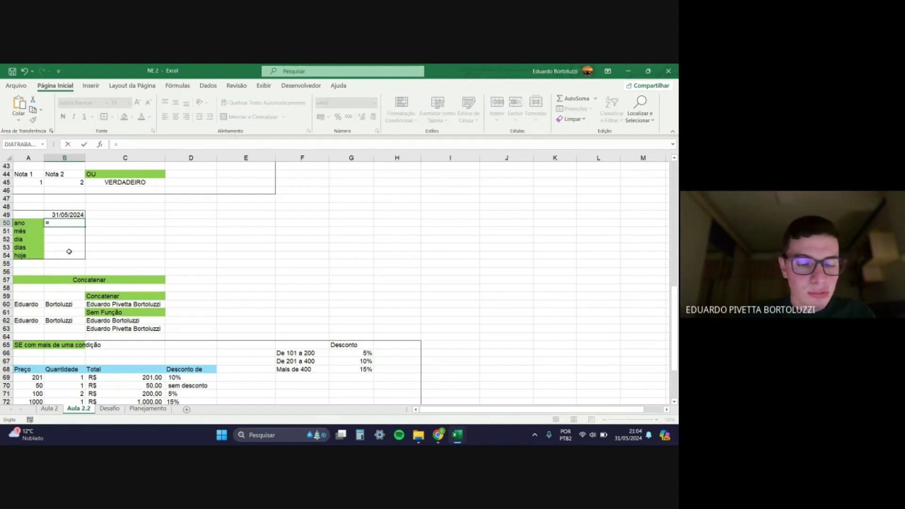
text(=ano)
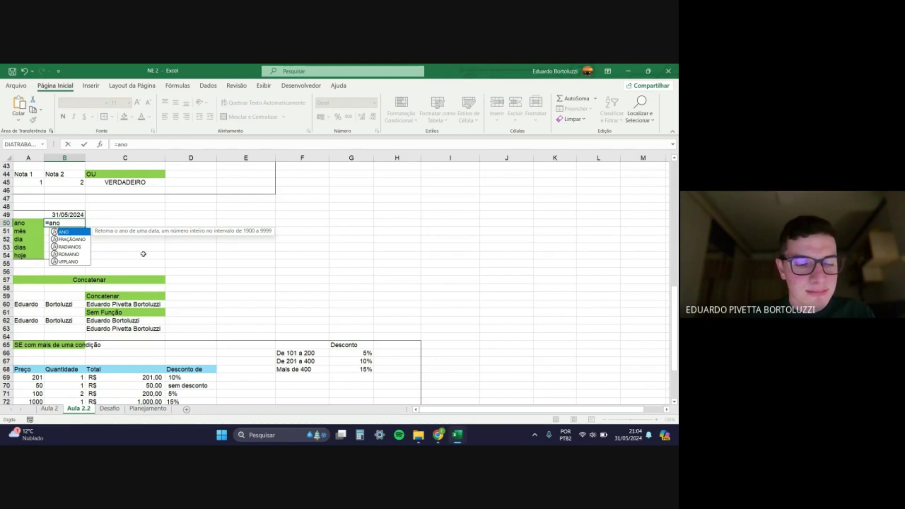
key(Tab)
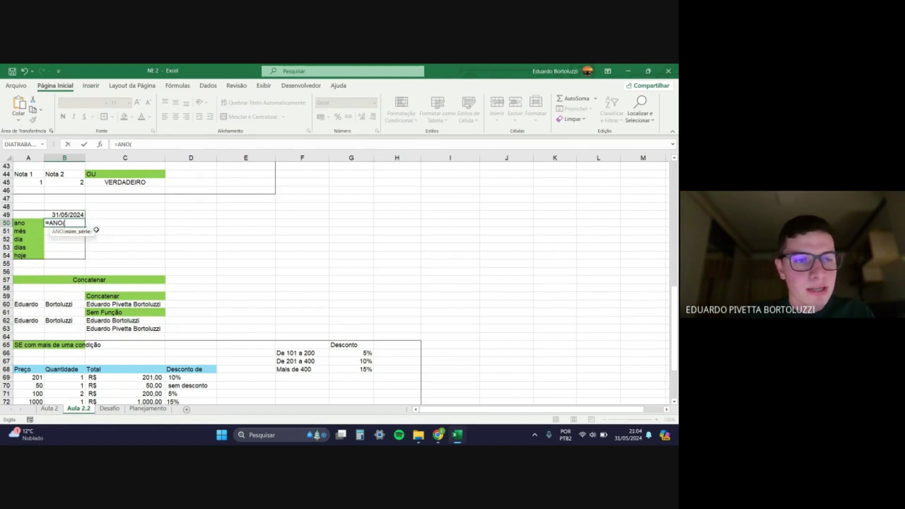
click(76, 214)
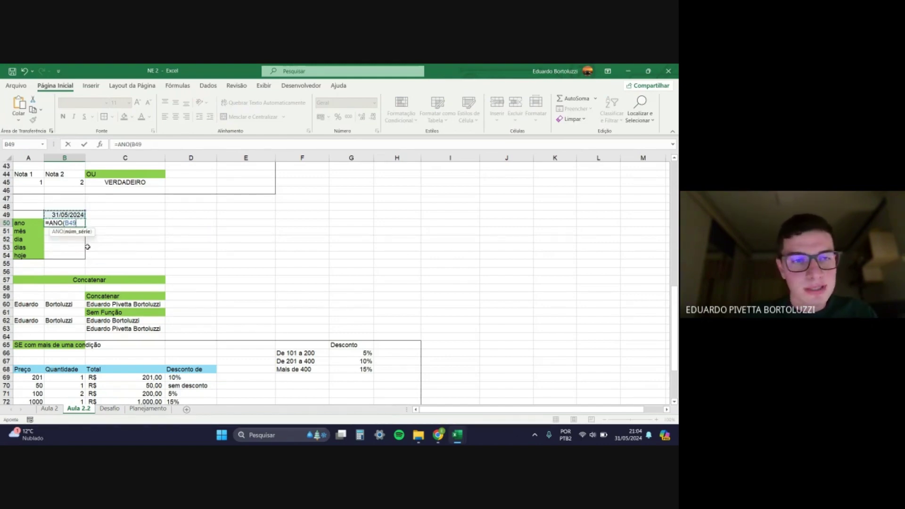
text())
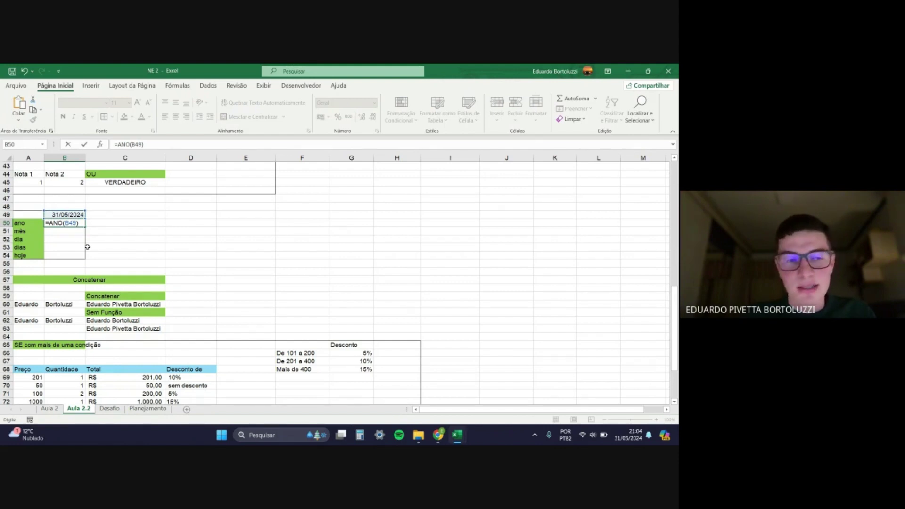
key(Return)
click(80, 222)
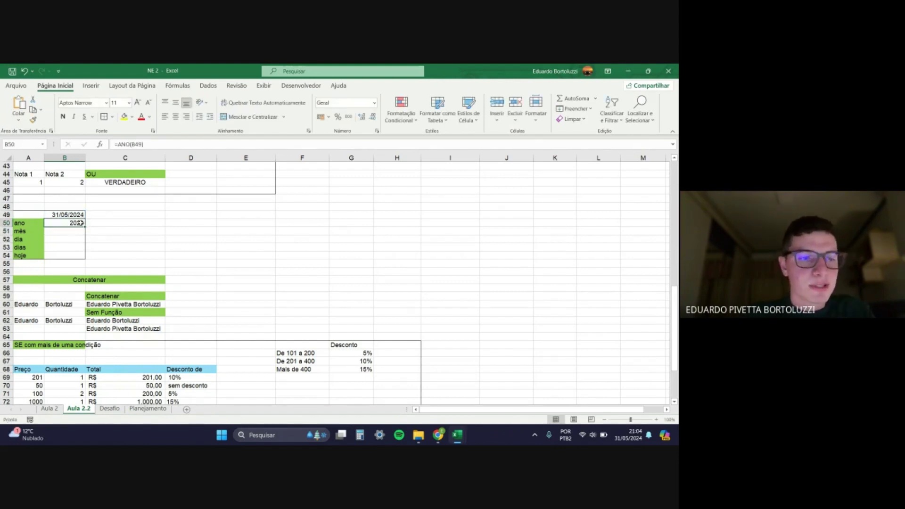
Step: Build a MÊS formula in B51 that takes the date in B49 as its argument
click(73, 230)
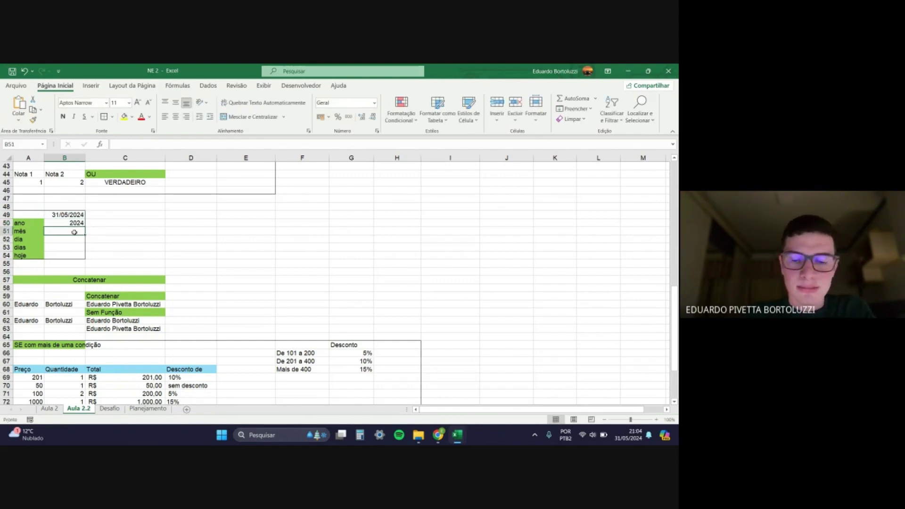
text(=M~es)
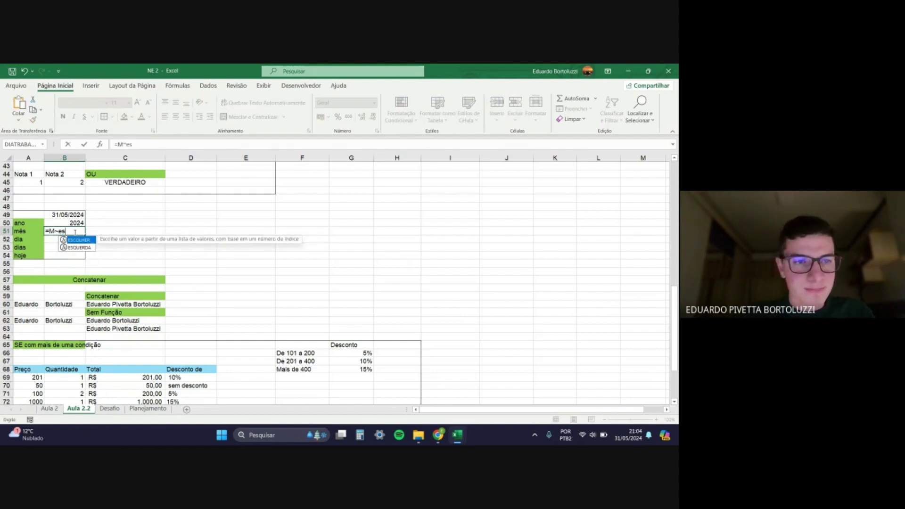
key(BackSpace)
key(BackSpace)
key(BackSpace)
text(ê)
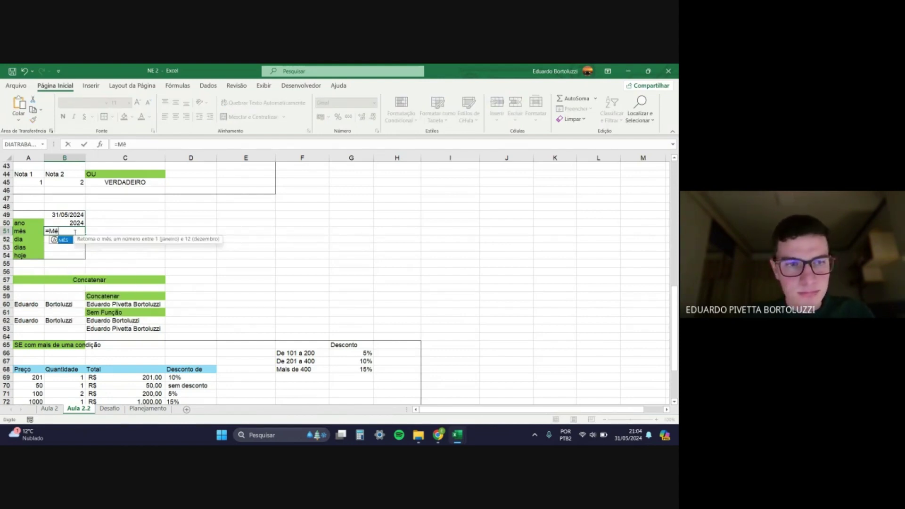
text(s)
key(Tab)
click(79, 215)
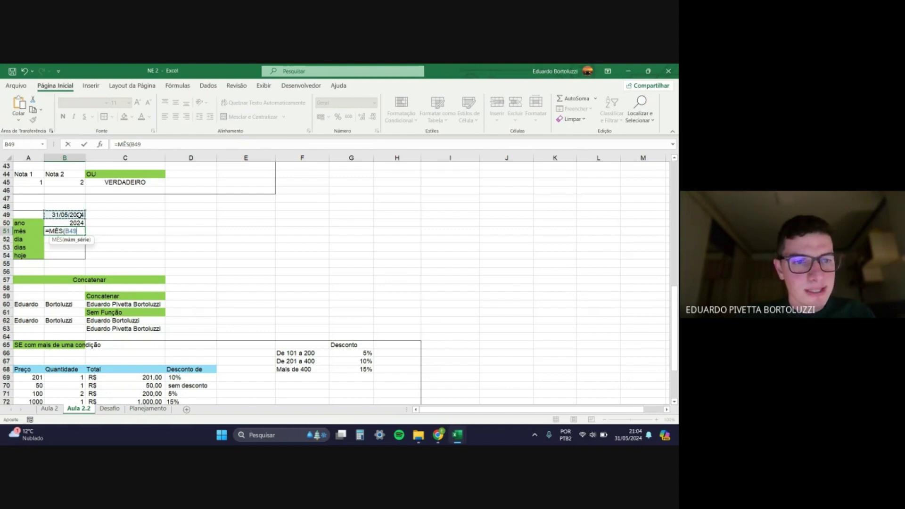
Step: Complete the MÊS formula for B49 in the mês row, and enter =DIA(B49) in B52 of the dia row
key(Return)
click(76, 231)
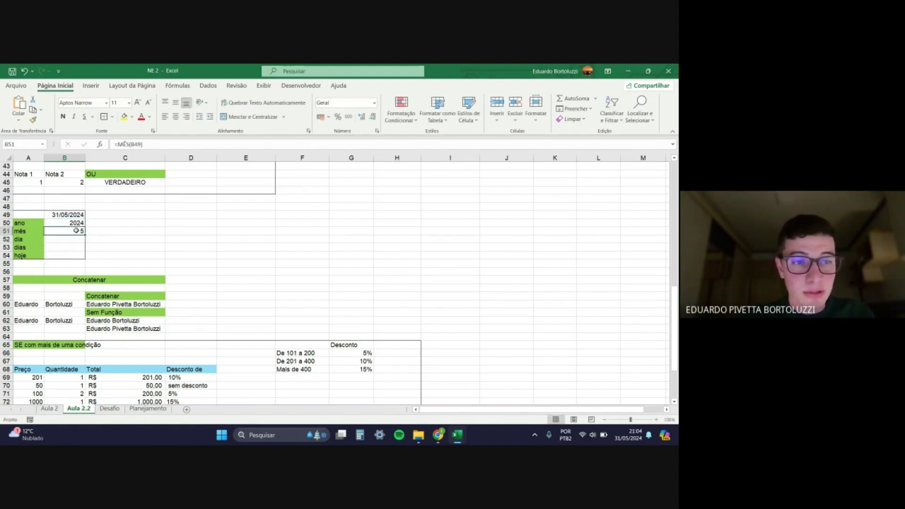
click(71, 241)
text(=dia)
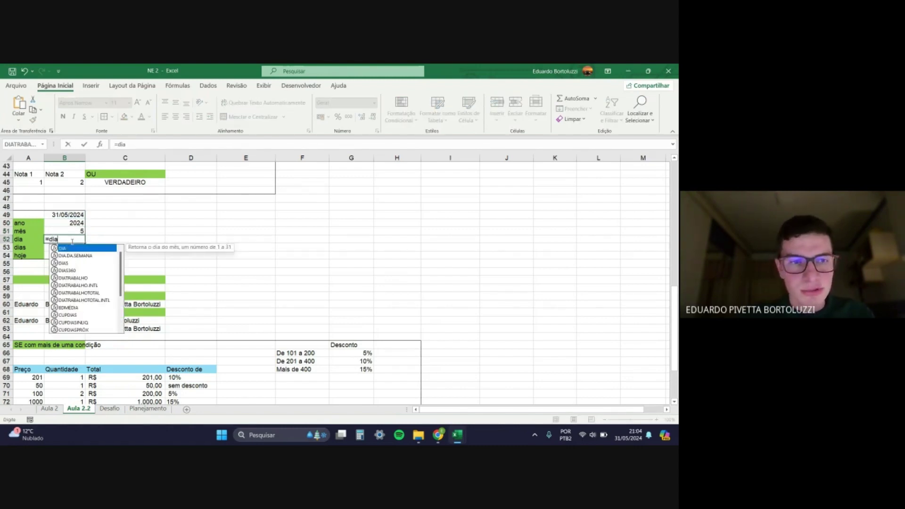
text(()
click(79, 214)
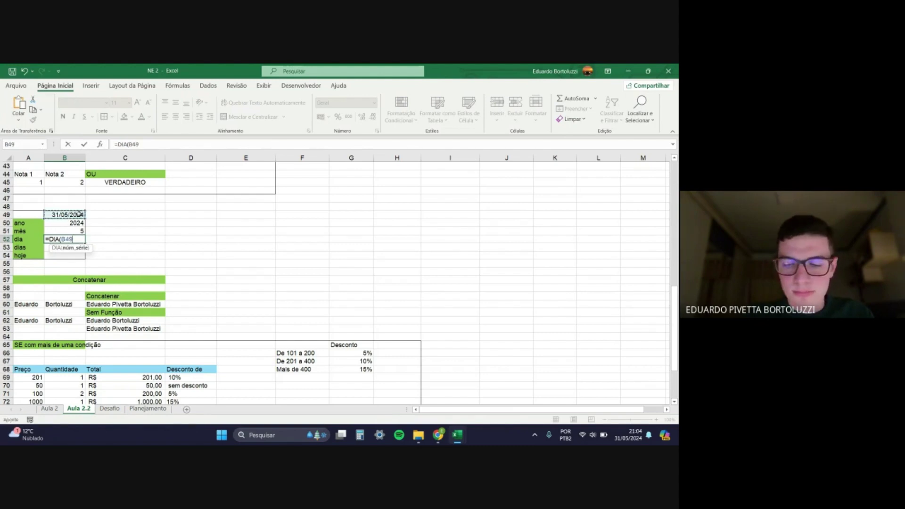
key(Return)
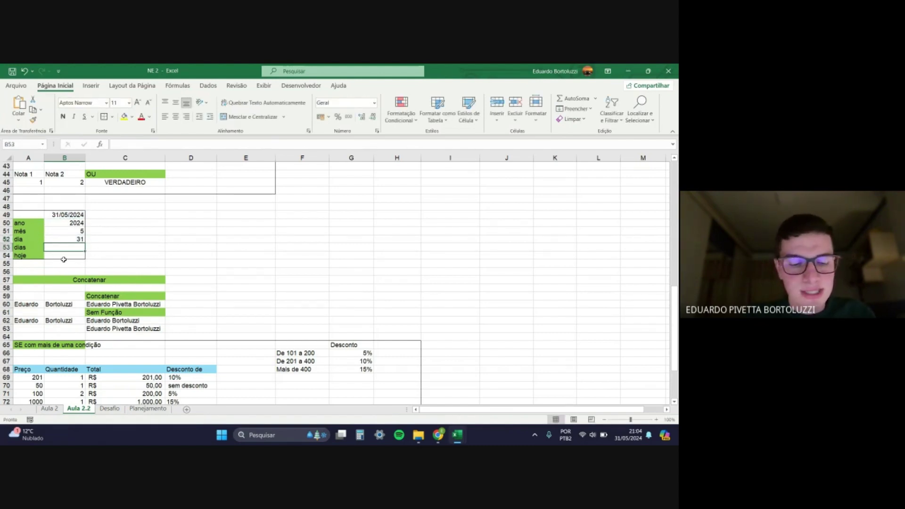
Step: Start a DIAS formula in B53 of the dias row with B49 as the end date
text(=dias)
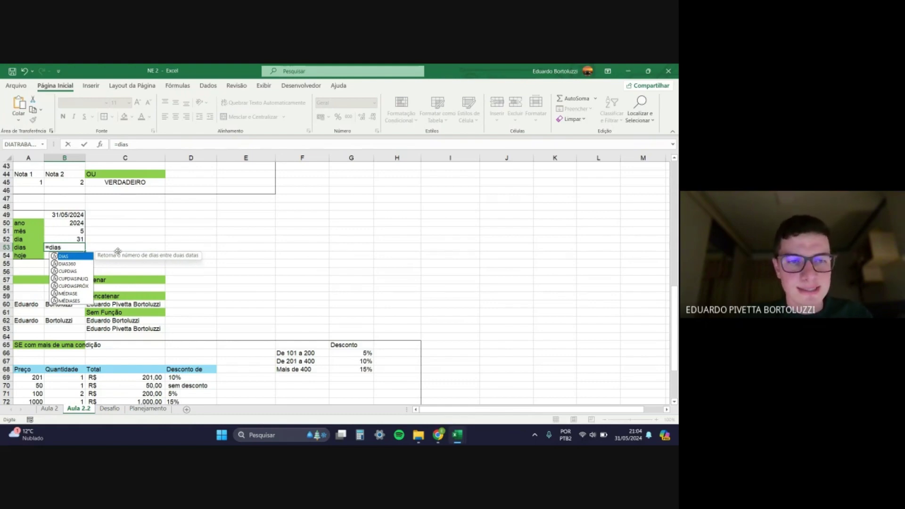
key(Tab)
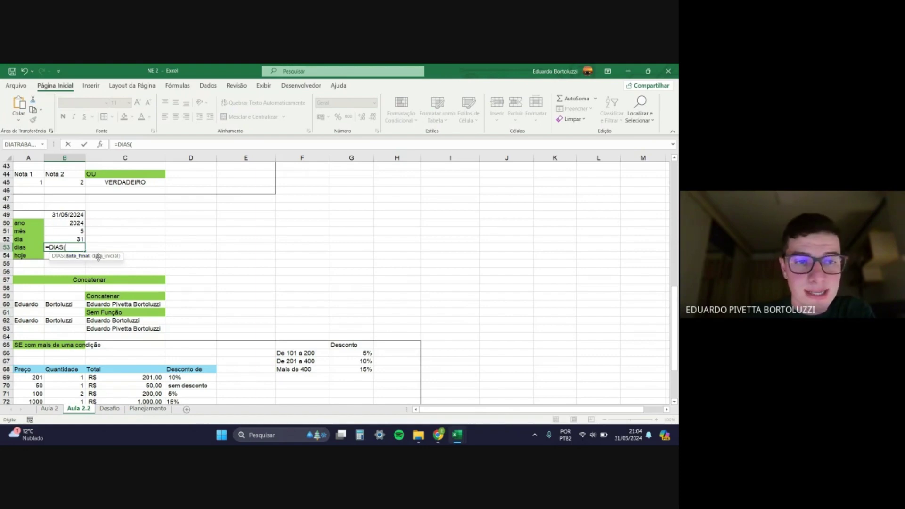
click(79, 213)
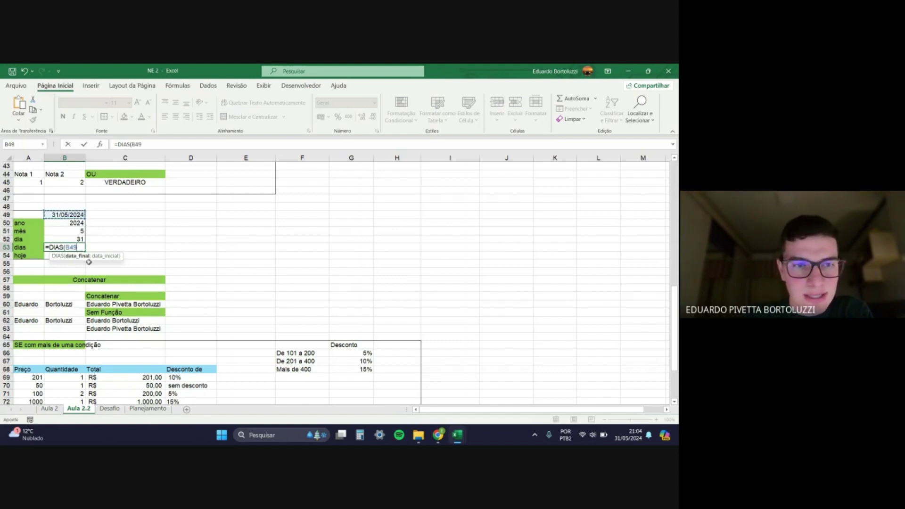
text(;25/05)
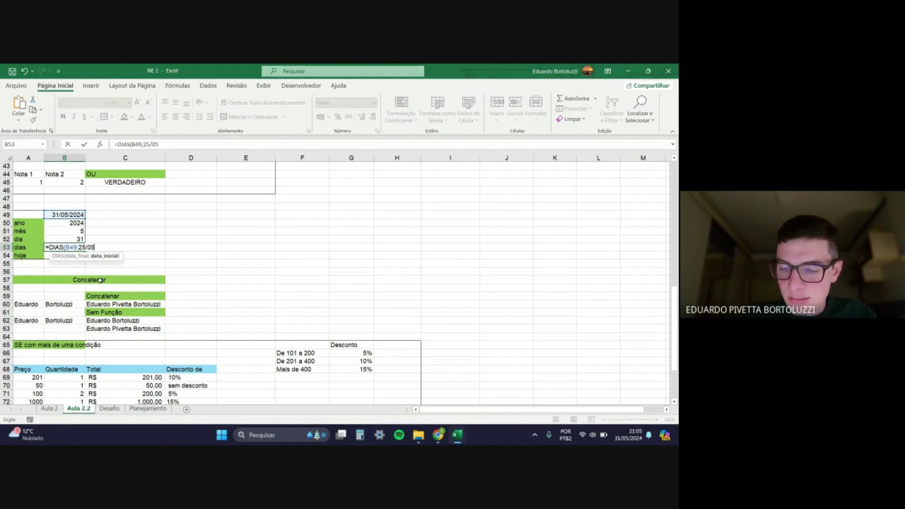
text(/2024)
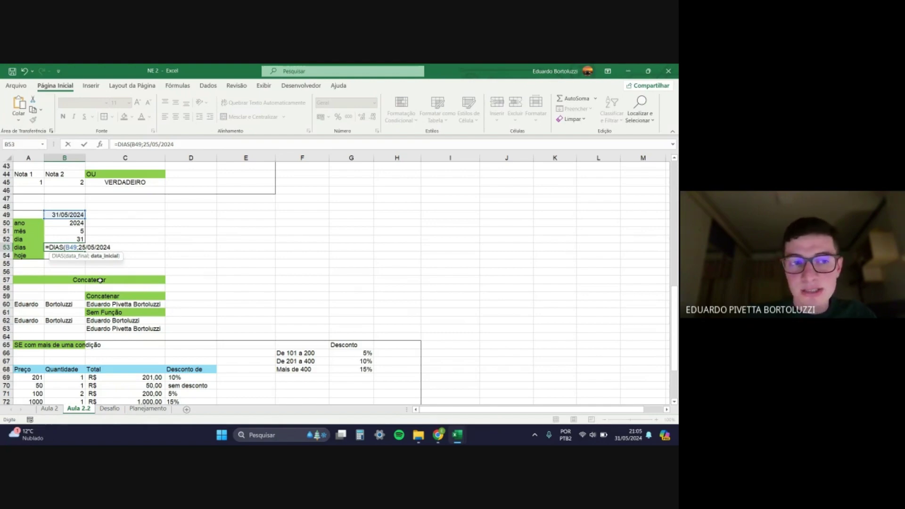
key(BackSpace)
key(BackSpace)
key(BackSpace)
key(BackSpace)
key(BackSpace)
key(BackSpace)
key(BackSpace)
key(BackSpace)
key(BackSpace)
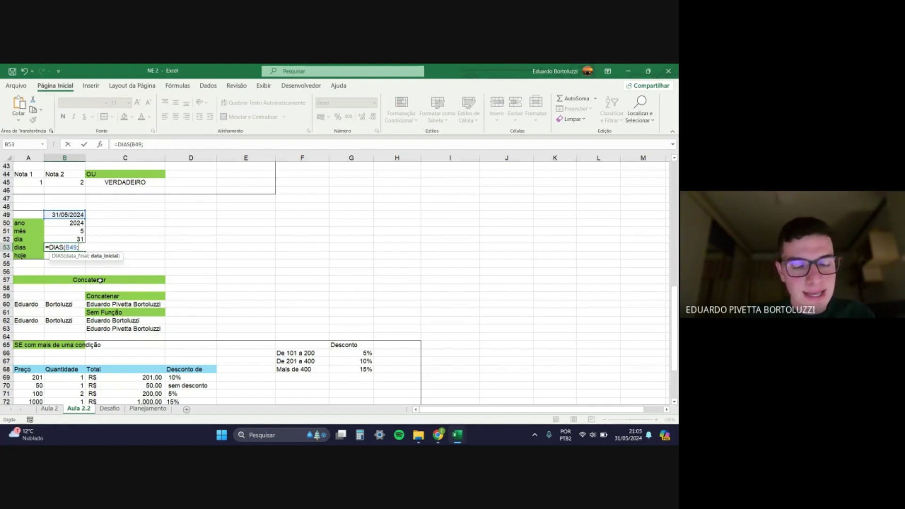
Step: Complete the DIAS formula in B53 with DATA(2024;05;25) as the start date
text(data)
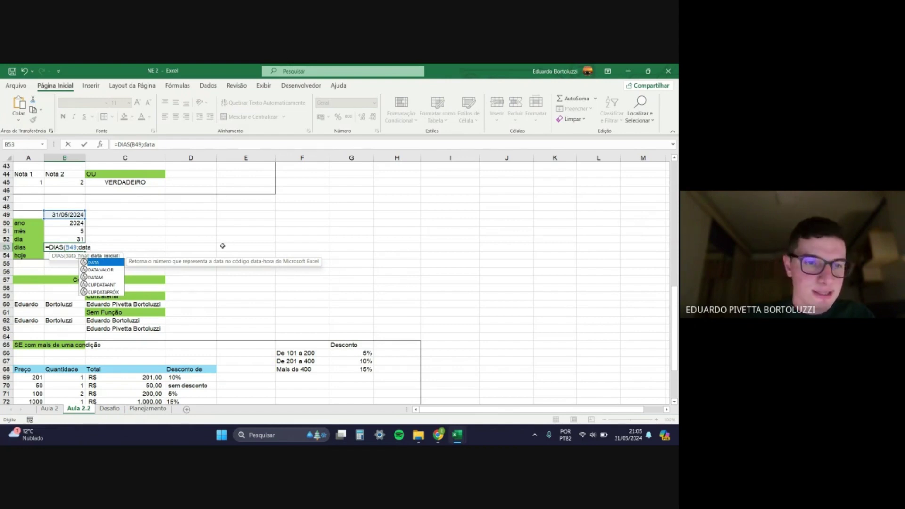
key(Tab)
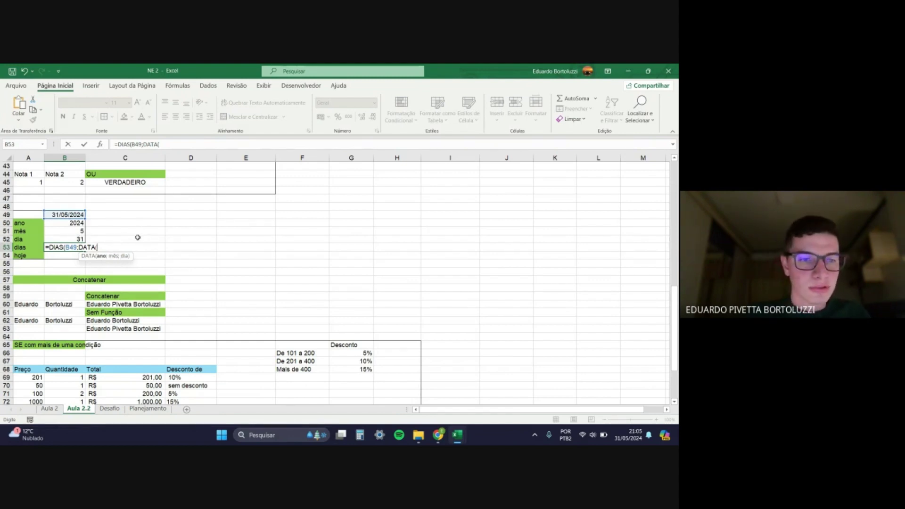
text(20)
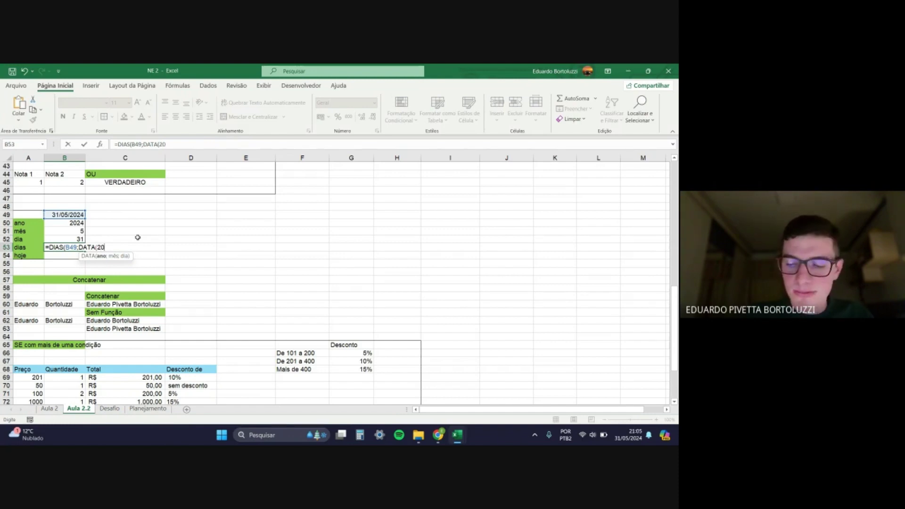
text(24)
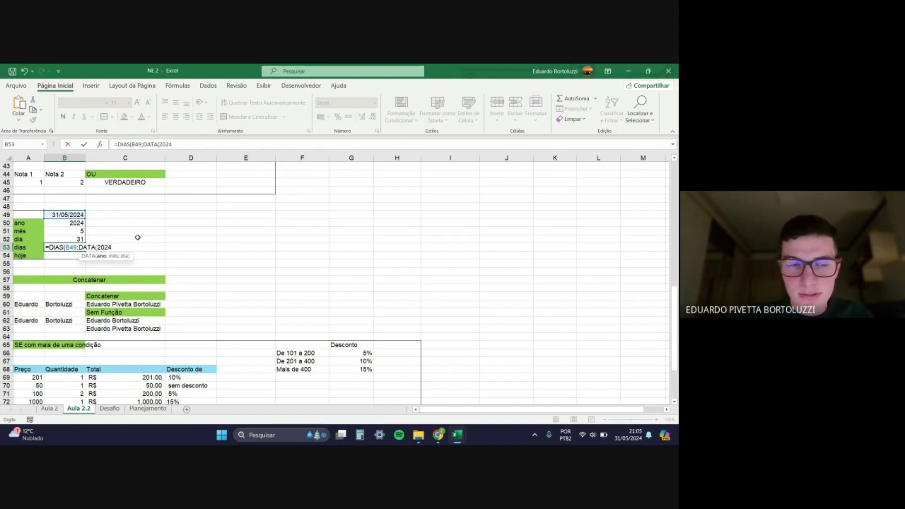
text(;05)
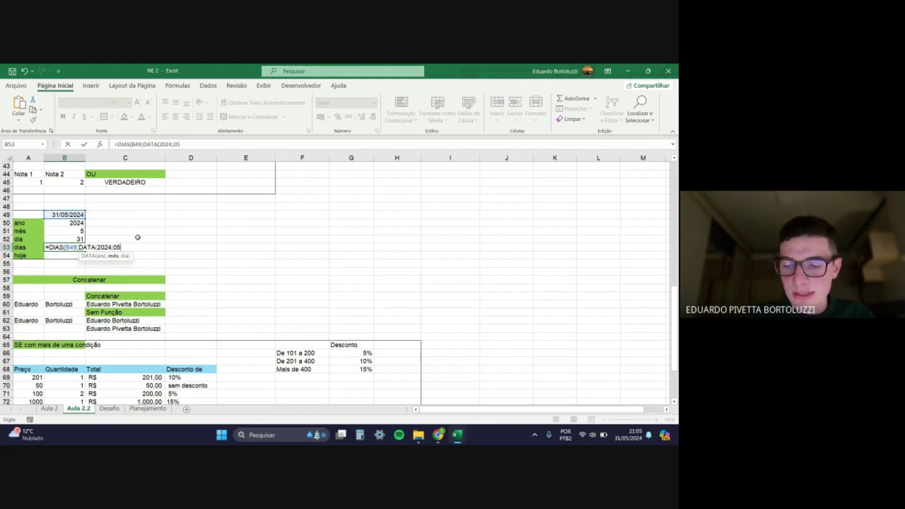
text(;25)
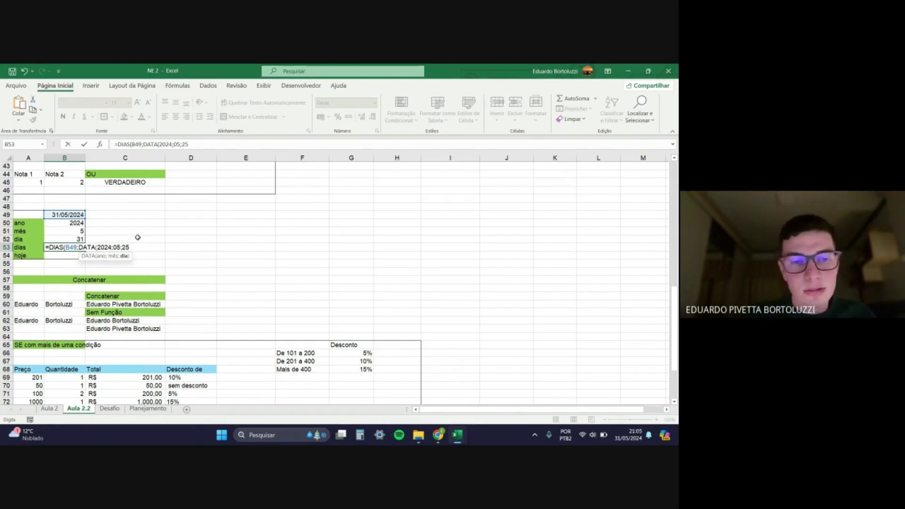
text())
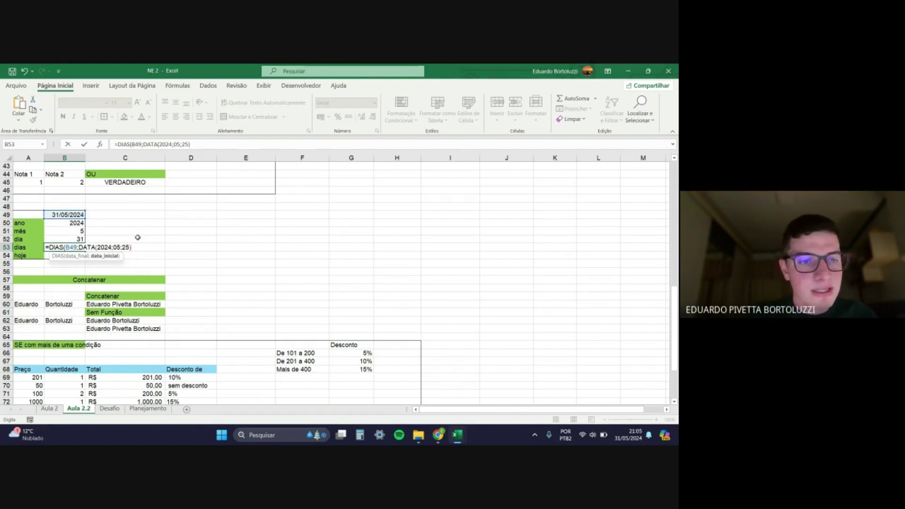
text())
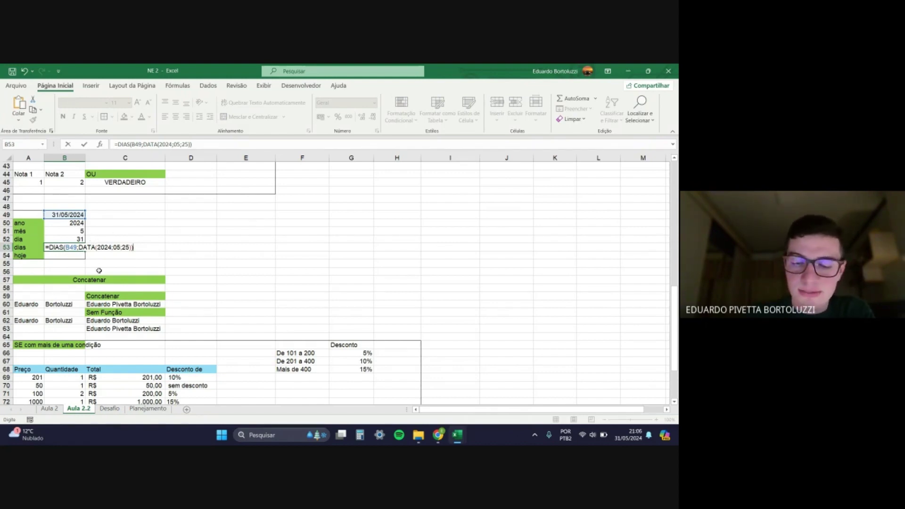
key(Return)
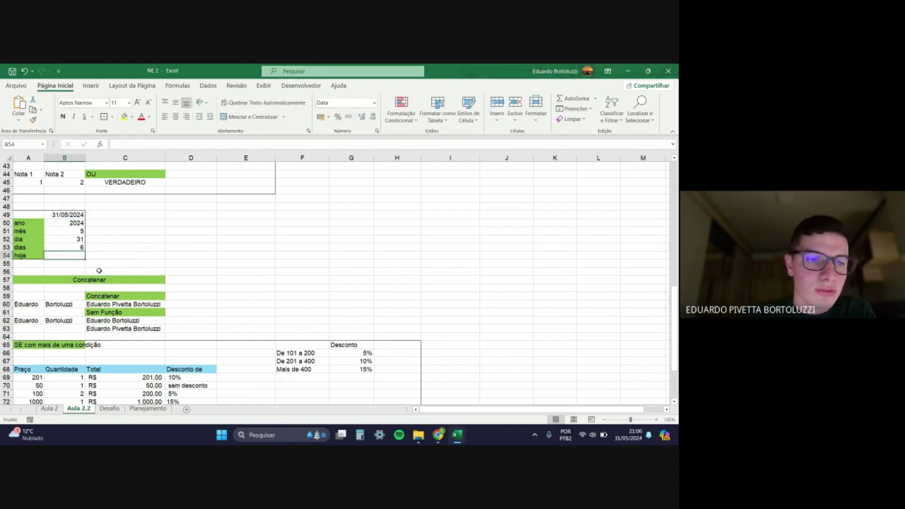
key(Up)
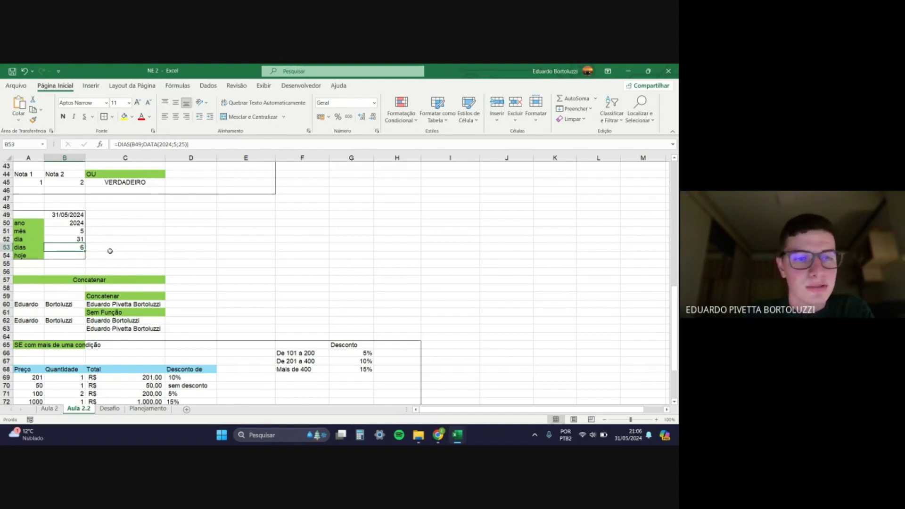
Step: Enter the formula =HOJE() in B54 of the hoje row
key(Down)
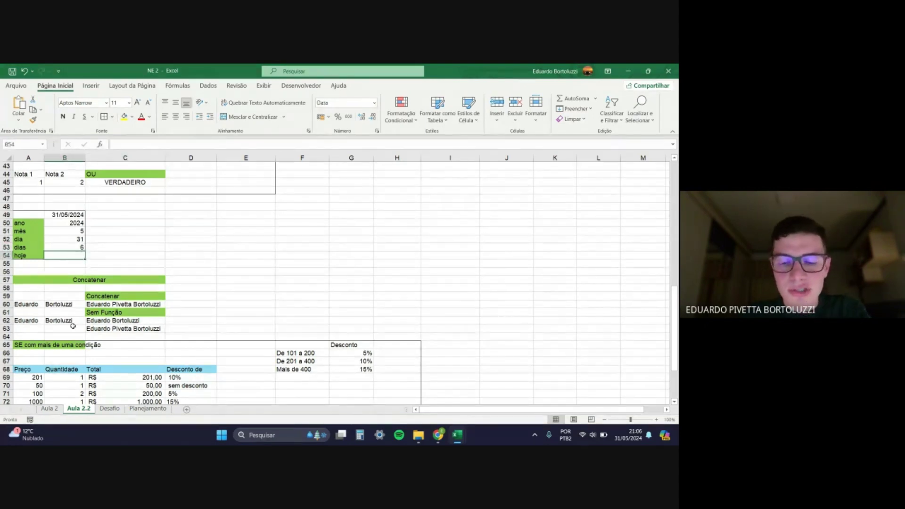
text(=hoje)
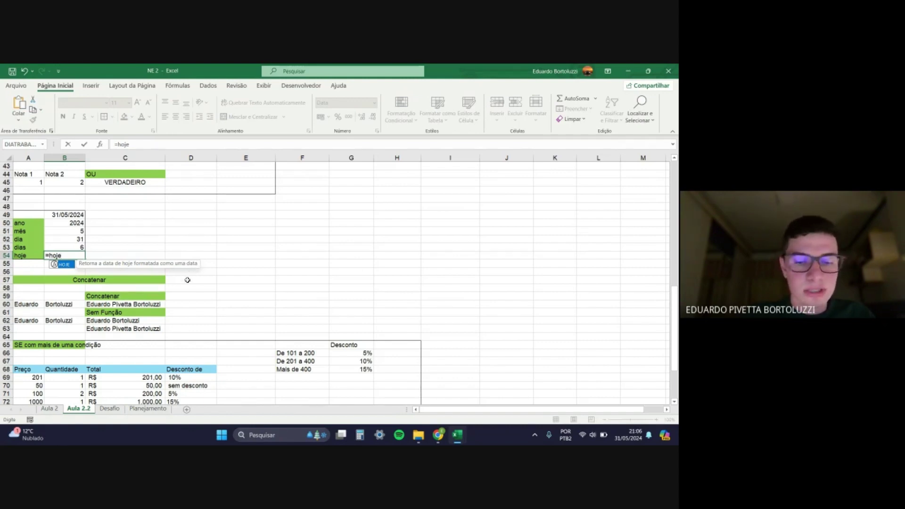
text(())
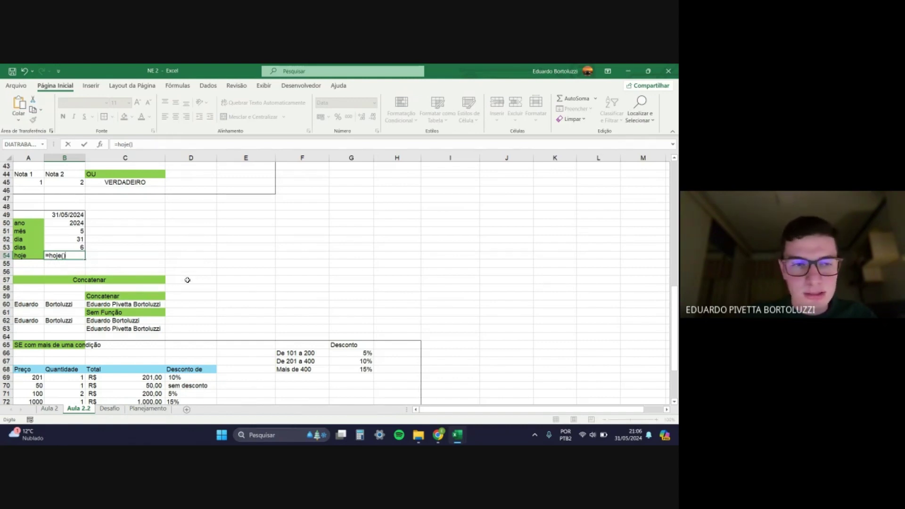
key(Tab)
click(82, 257)
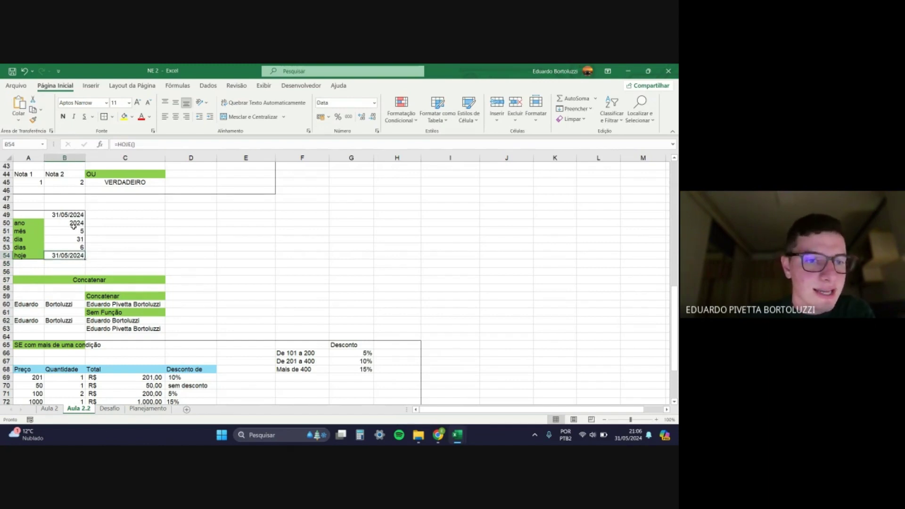
click(67, 248)
click(70, 256)
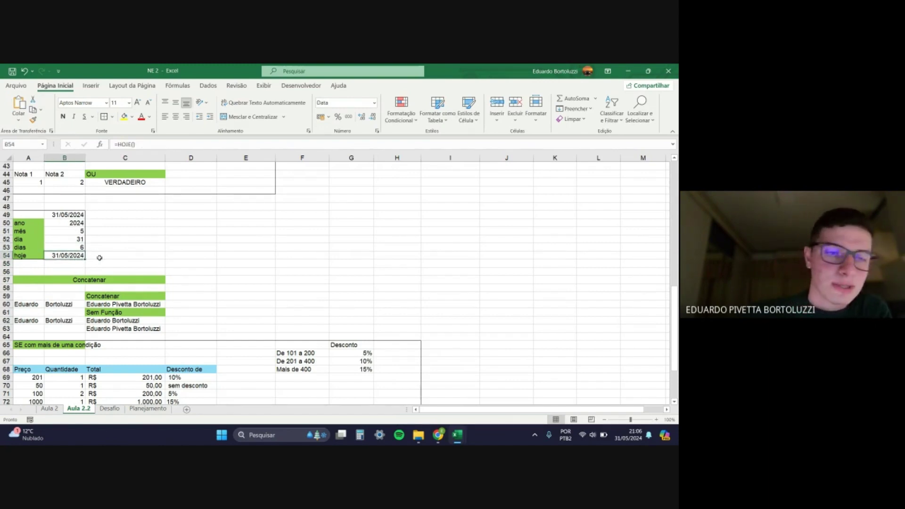
click(97, 259)
click(71, 256)
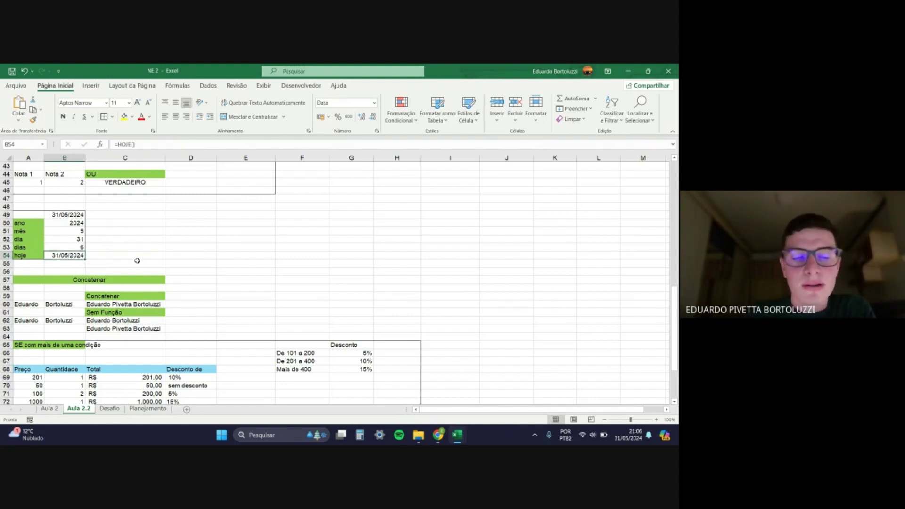
click(115, 259)
click(76, 256)
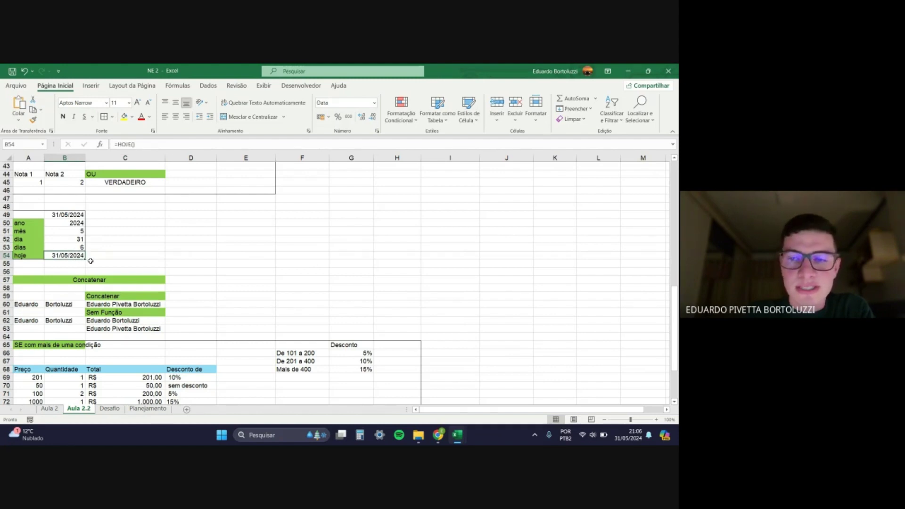
click(81, 216)
click(96, 257)
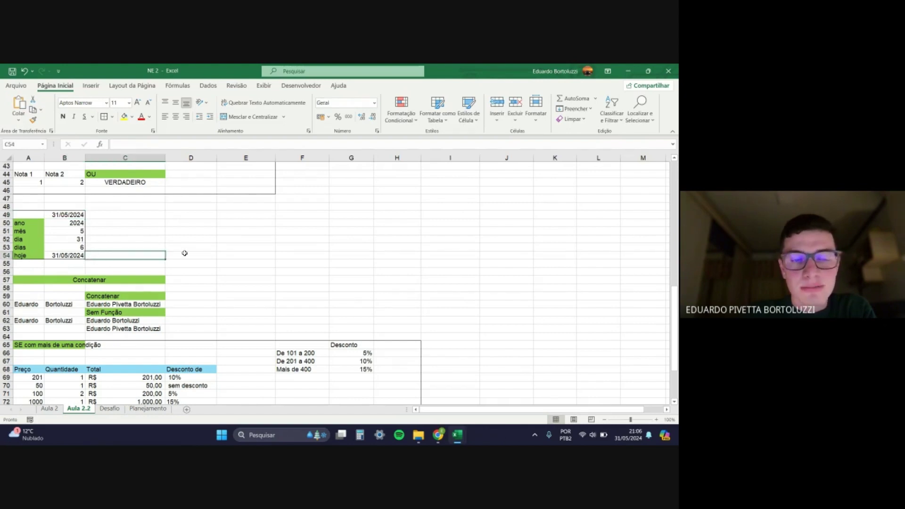
click(74, 255)
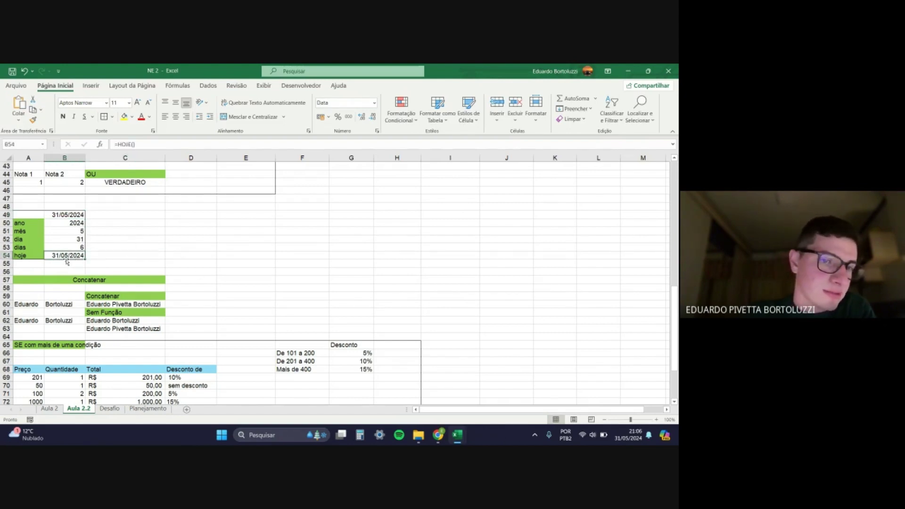
click(140, 260)
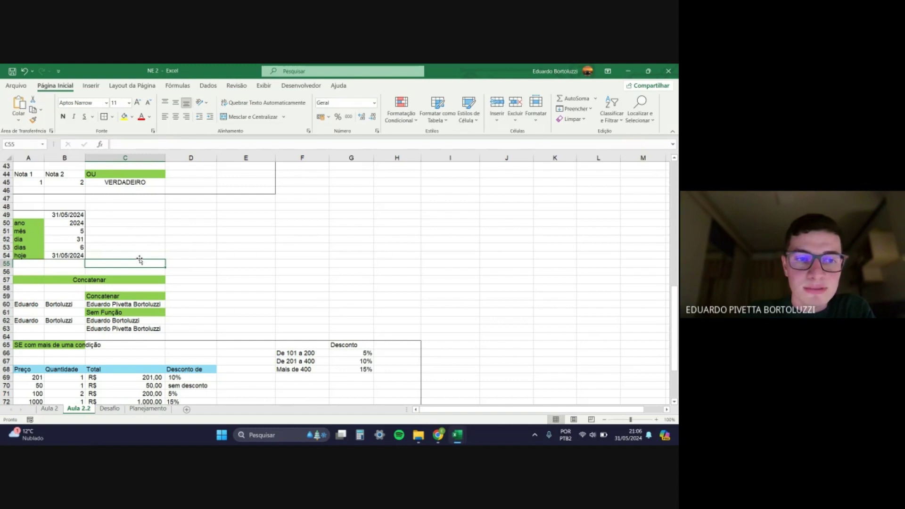
click(187, 257)
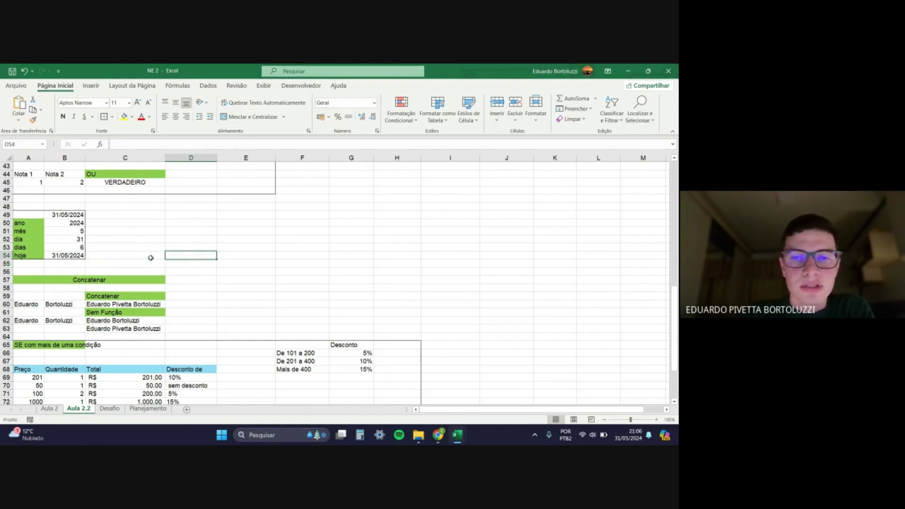
click(78, 257)
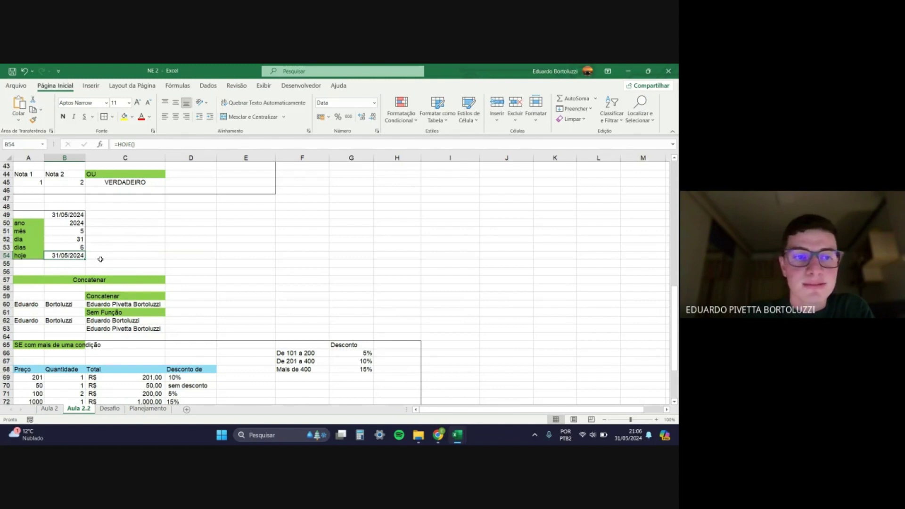
click(102, 256)
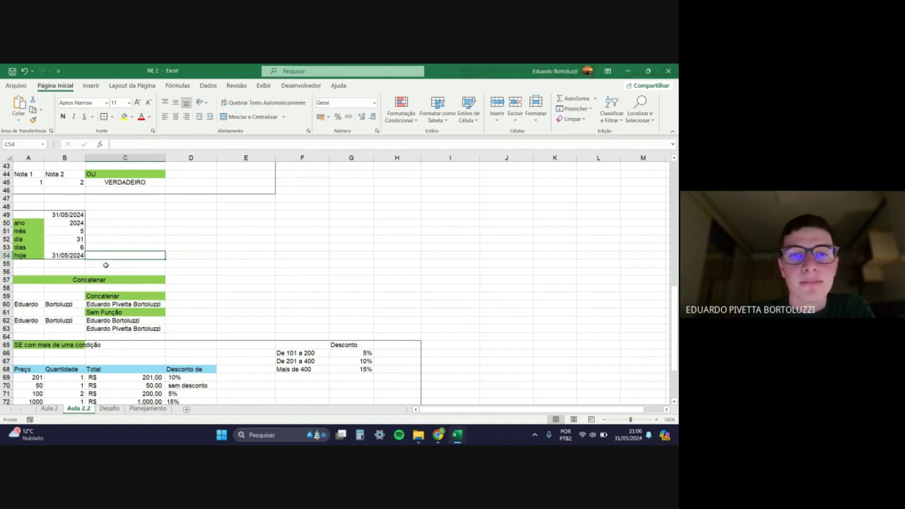
click(81, 257)
click(112, 255)
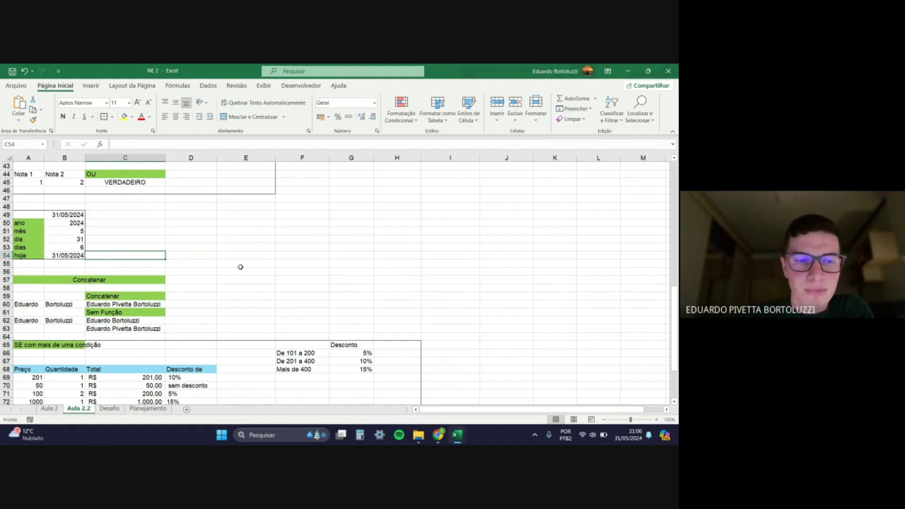
scroll(245, 256, down, 1)
scroll(254, 245, up, 1)
click(83, 258)
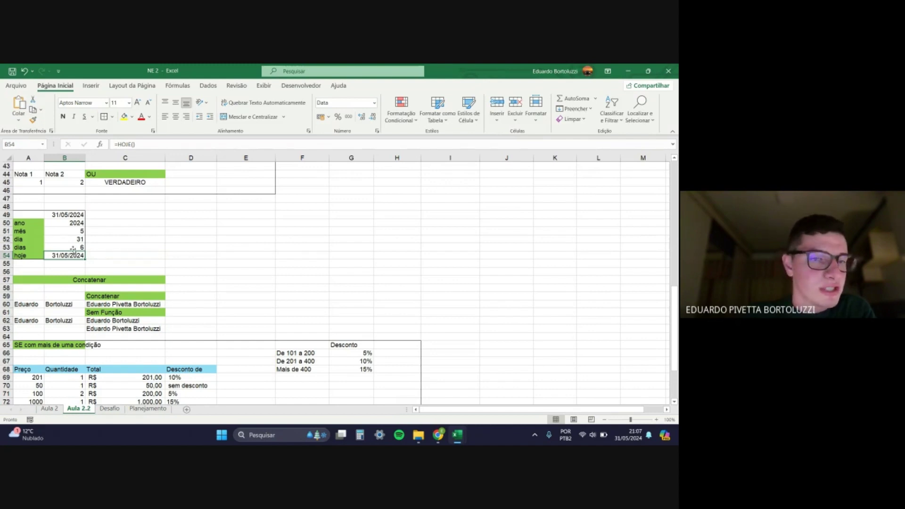
Step: Examine the Concatenar section, checking the name cells A60 and B60 and the existing formula in C60
click(132, 262)
scroll(208, 280, down, 1)
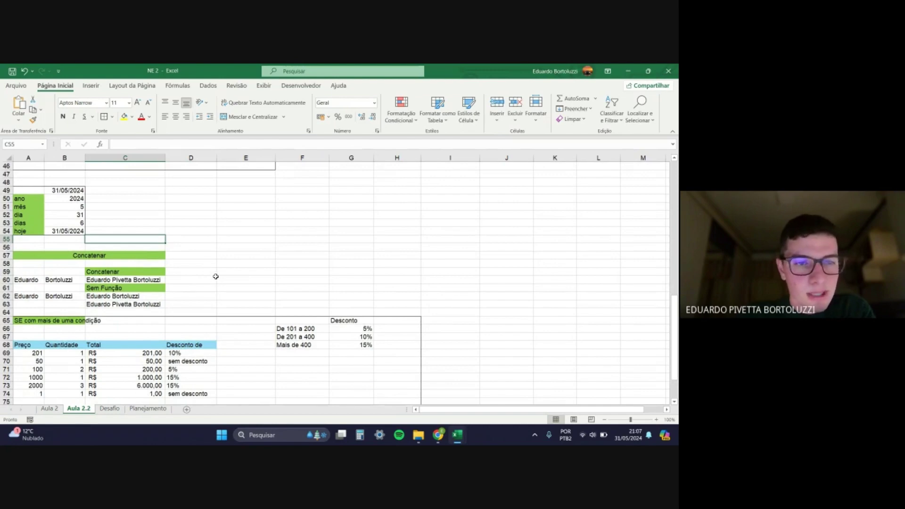
scroll(216, 273, down, 1)
scroll(219, 262, up, 2)
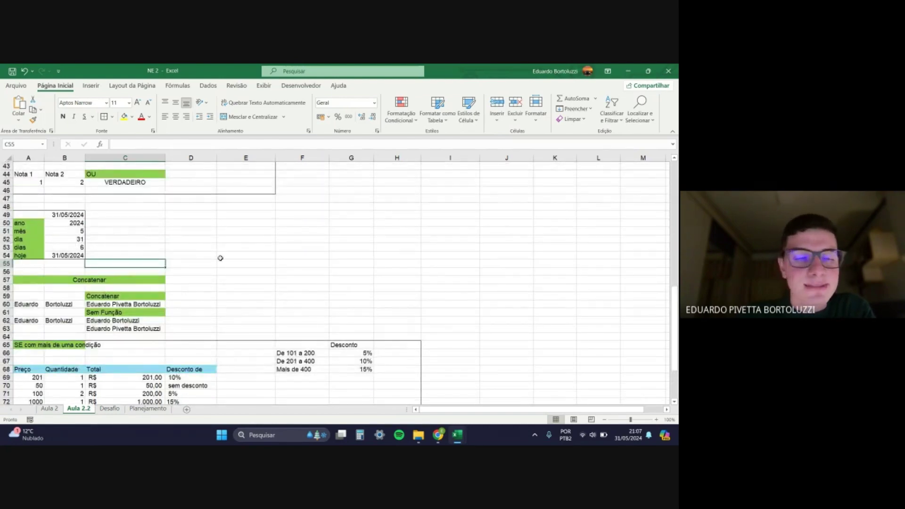
scroll(217, 259, down, 3)
click(120, 206)
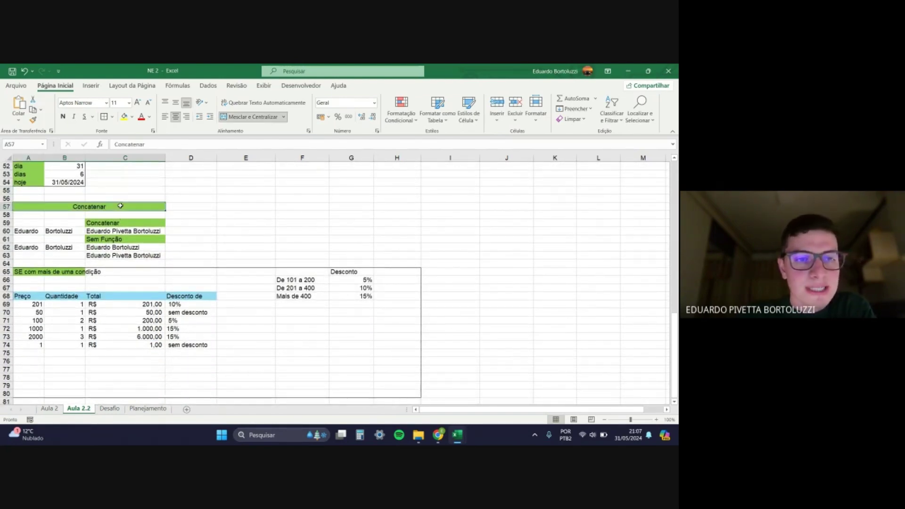
click(202, 232)
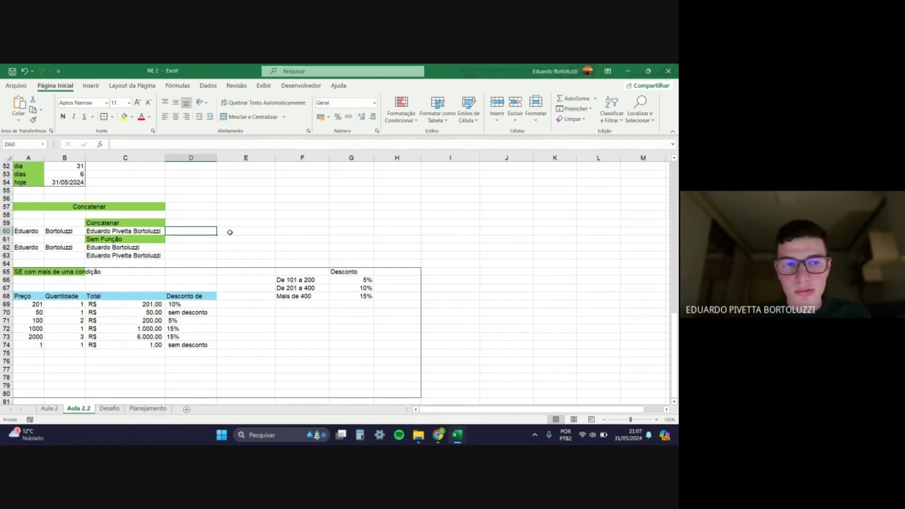
click(170, 239)
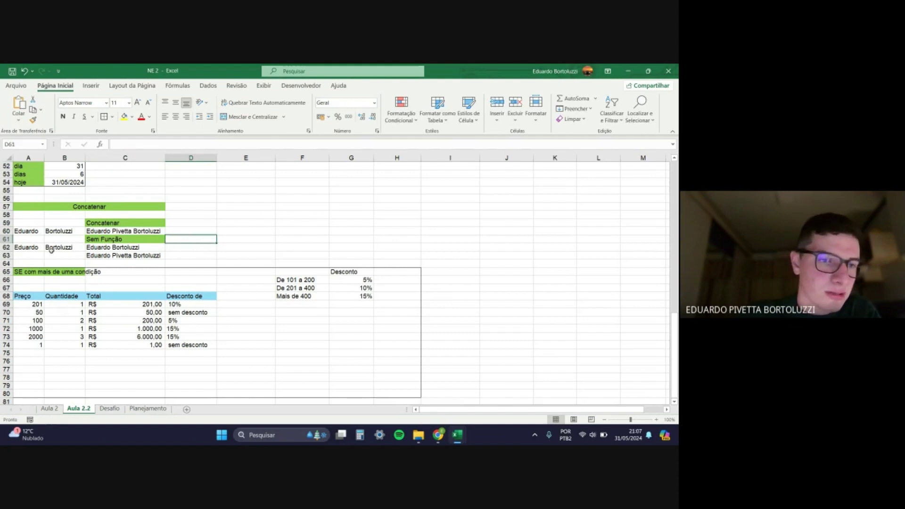
click(37, 232)
click(65, 231)
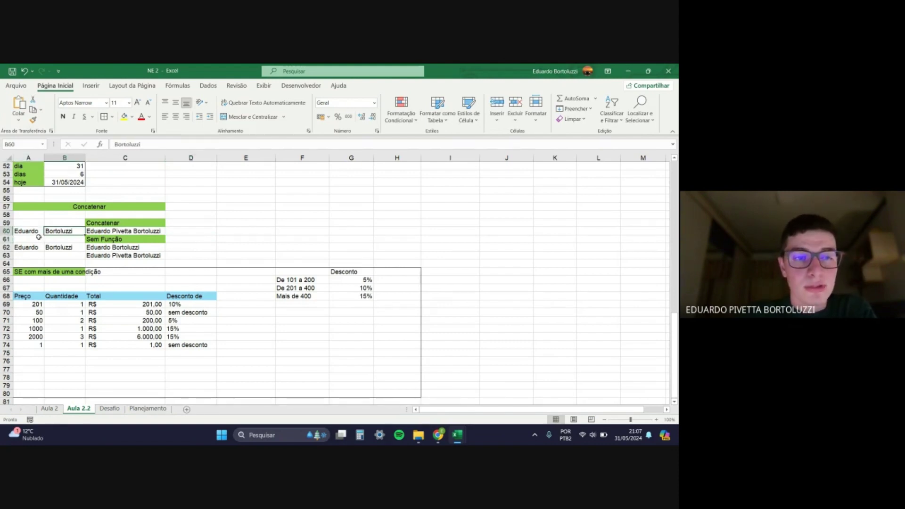
click(36, 234)
click(51, 233)
click(37, 234)
click(53, 236)
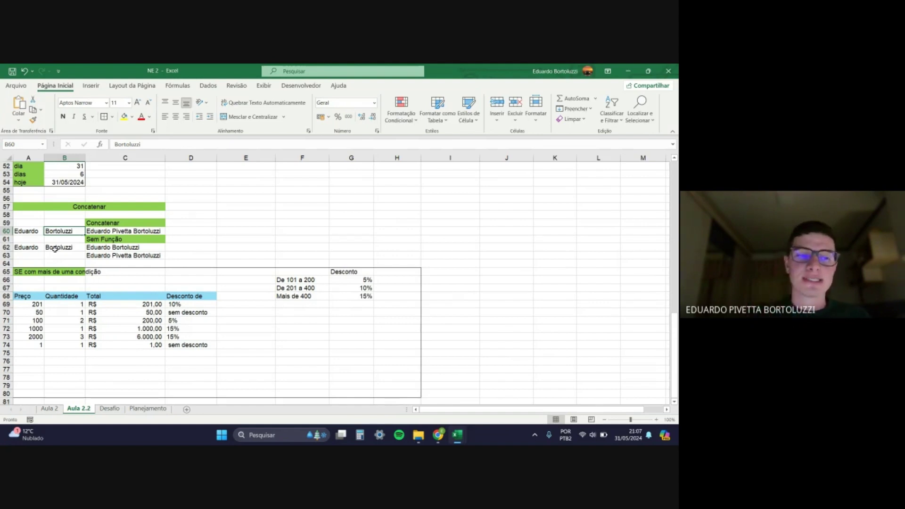
click(130, 230)
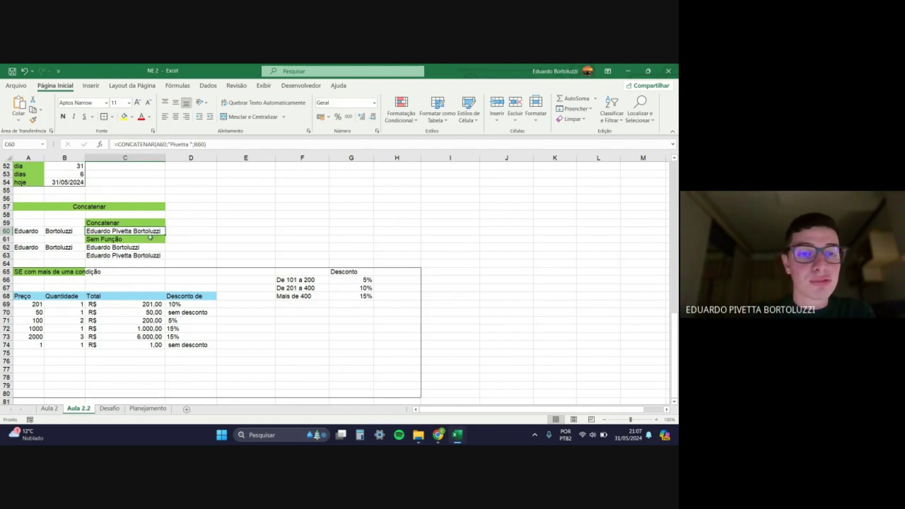
click(184, 238)
click(183, 231)
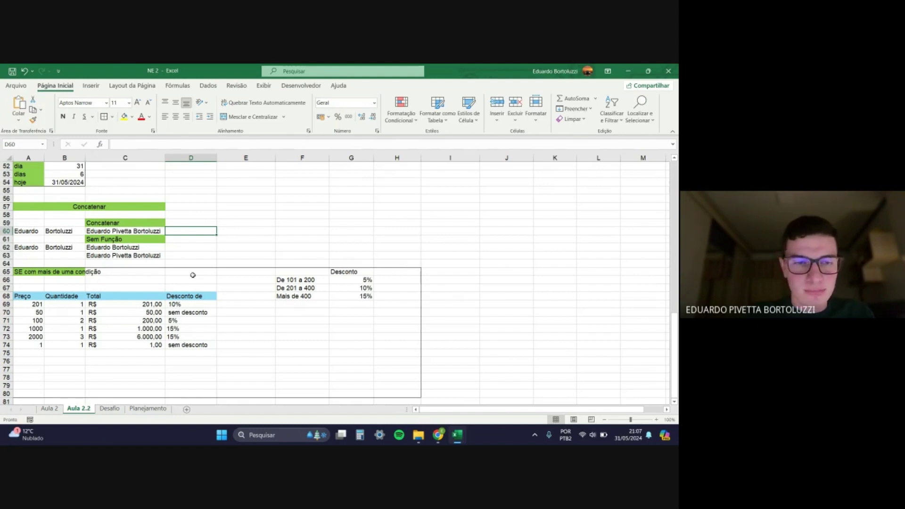
text(=con)
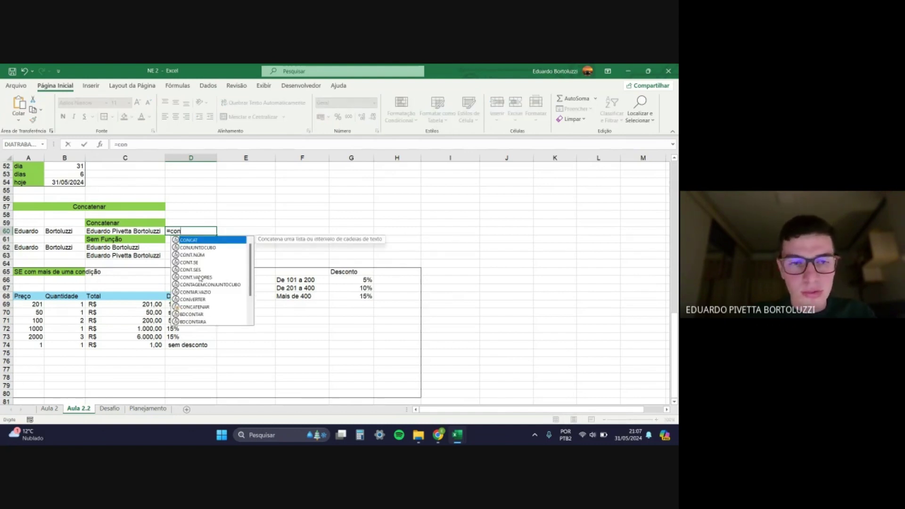
text(ca)
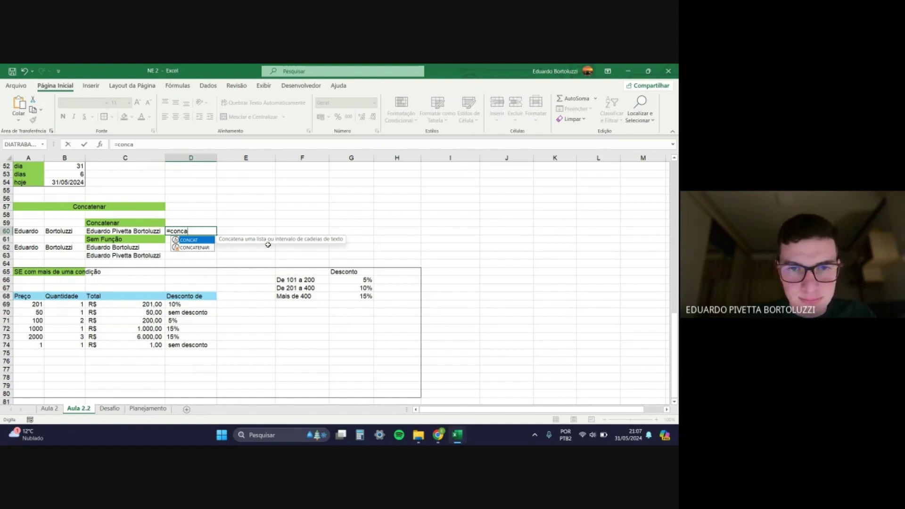
key(Tab)
key(Escape)
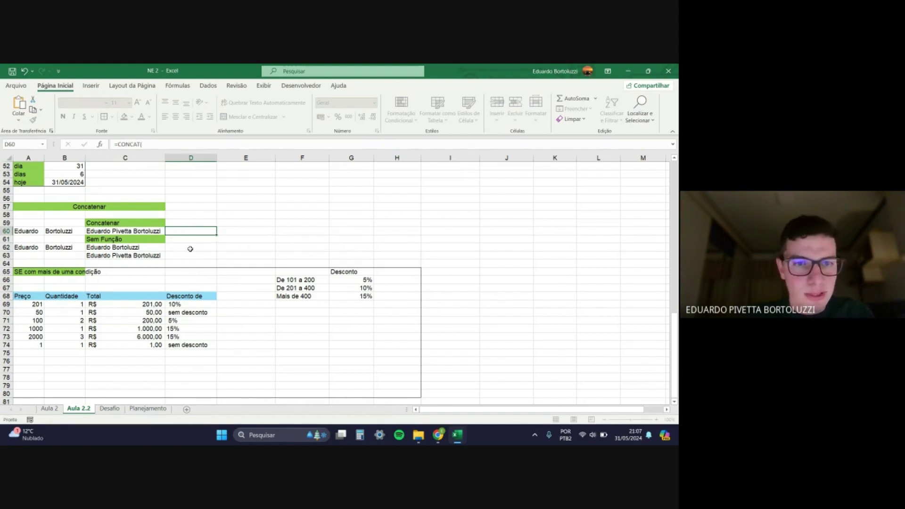
Step: Enter the formula =CONCATENAR(A60;B60) in D60 and widen column D slightly to fit the joined name
click(146, 230)
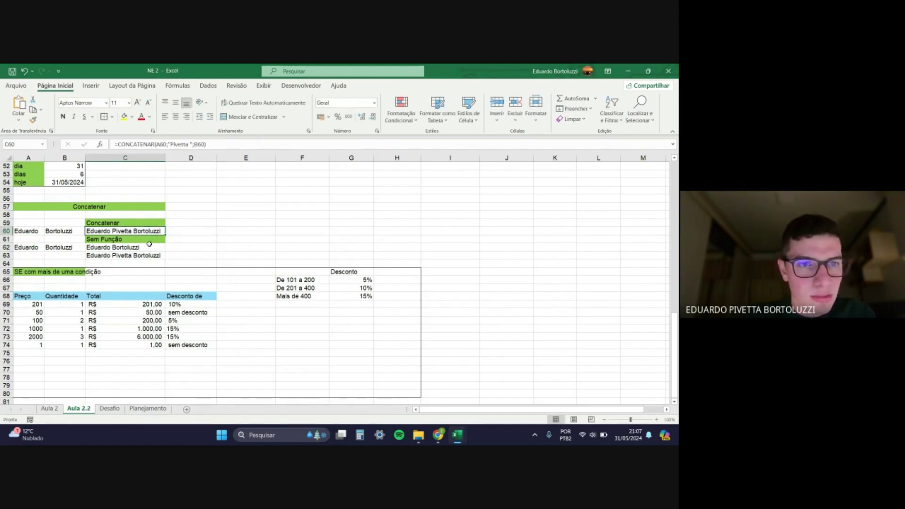
click(195, 231)
text(=concatena)
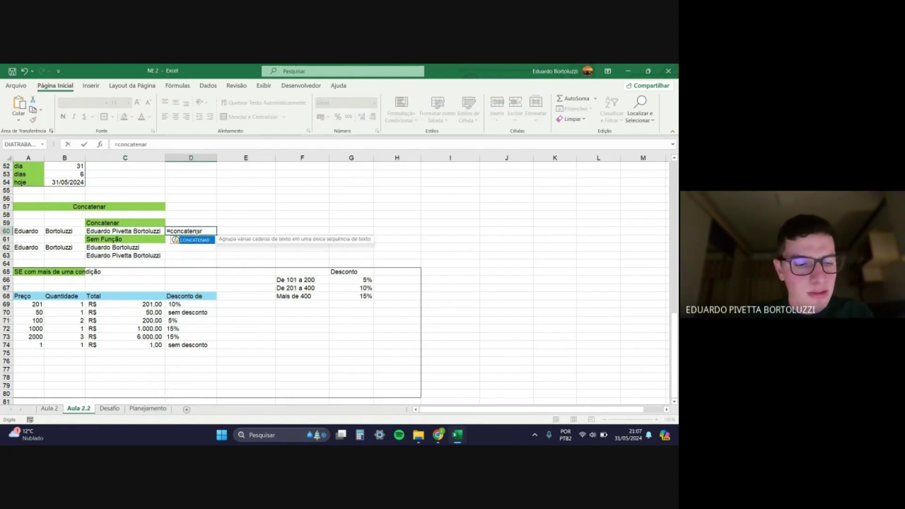
text(r)
key(Tab)
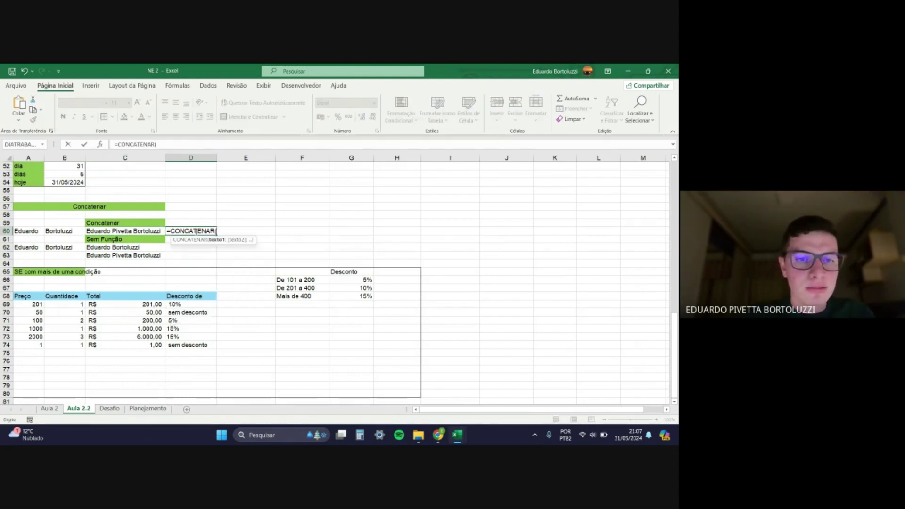
click(37, 232)
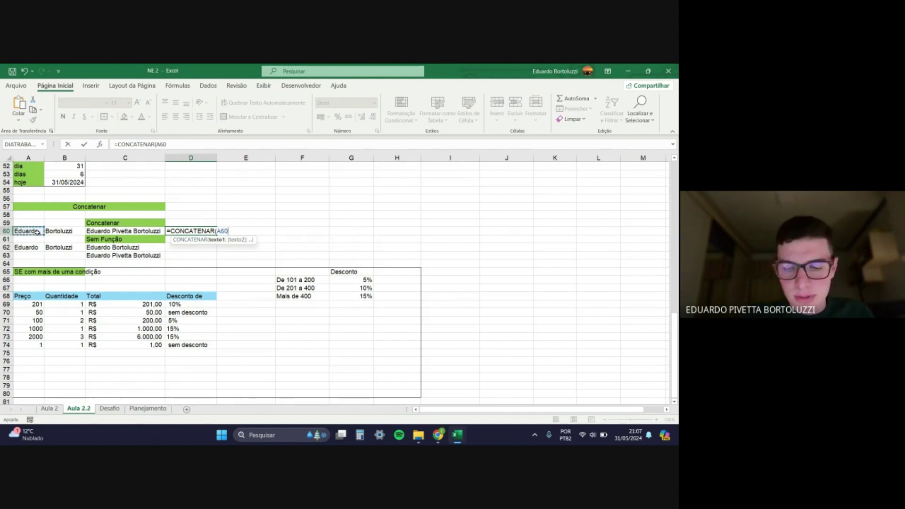
text(;)
click(61, 234)
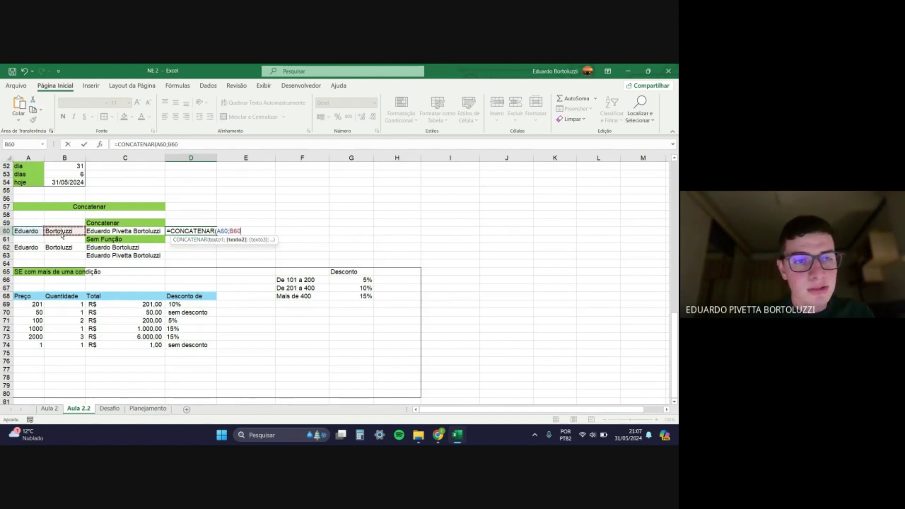
text())
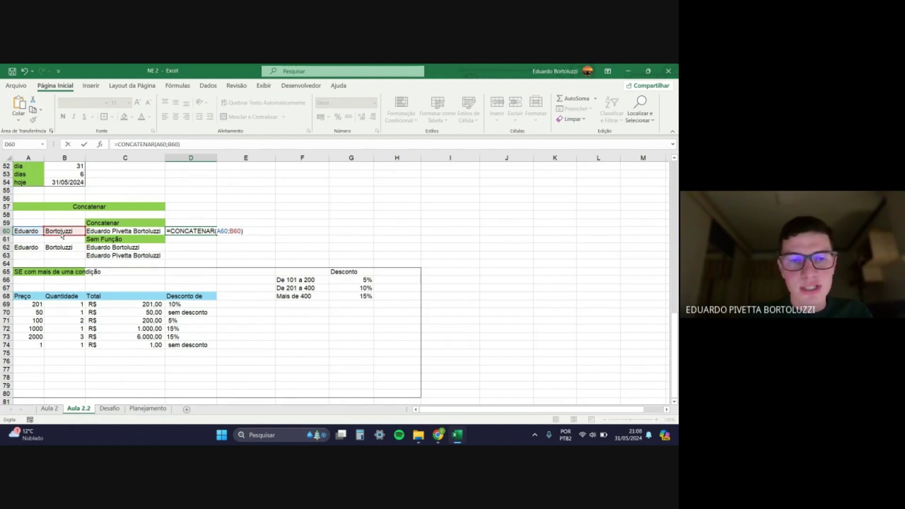
key(Return)
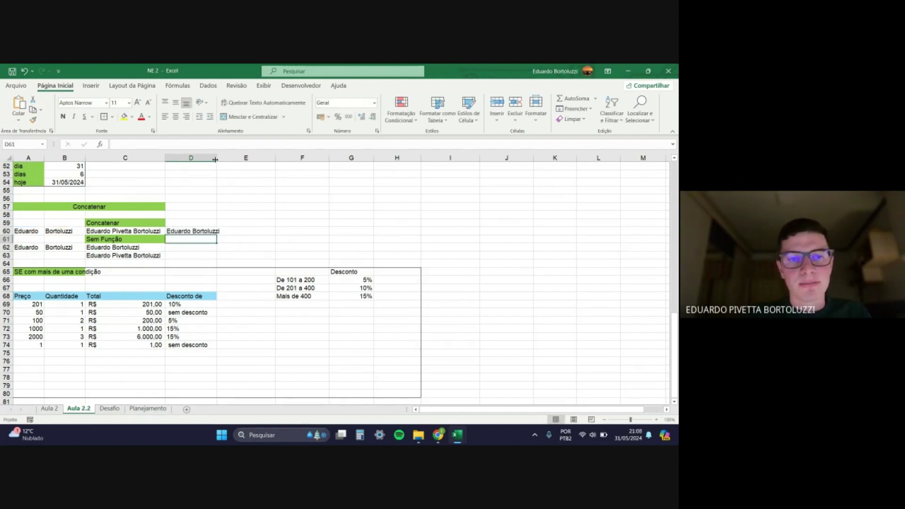
drag(215, 160, 222, 159)
Step: Add the middle name as a quoted text argument between A60 and B60 in the CONCATENAR formula in D60
click(196, 232)
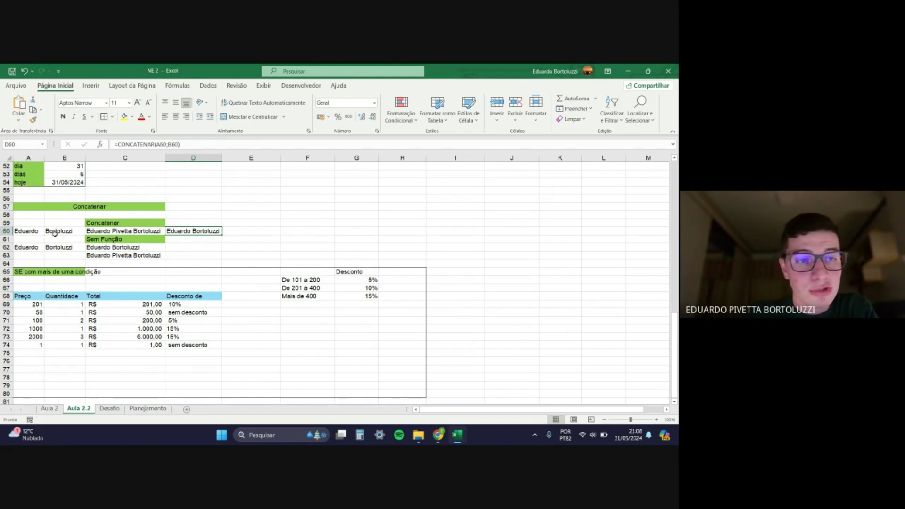
double_click(198, 231)
click(229, 231)
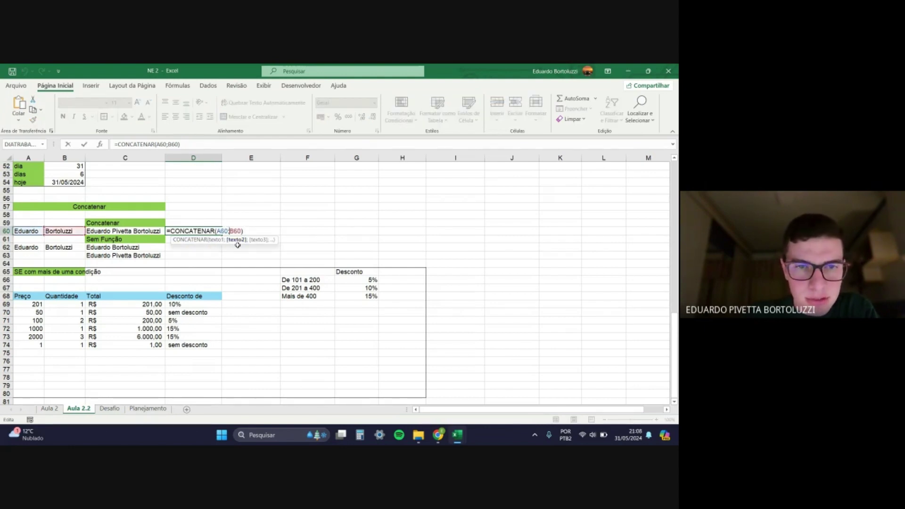
text(;)
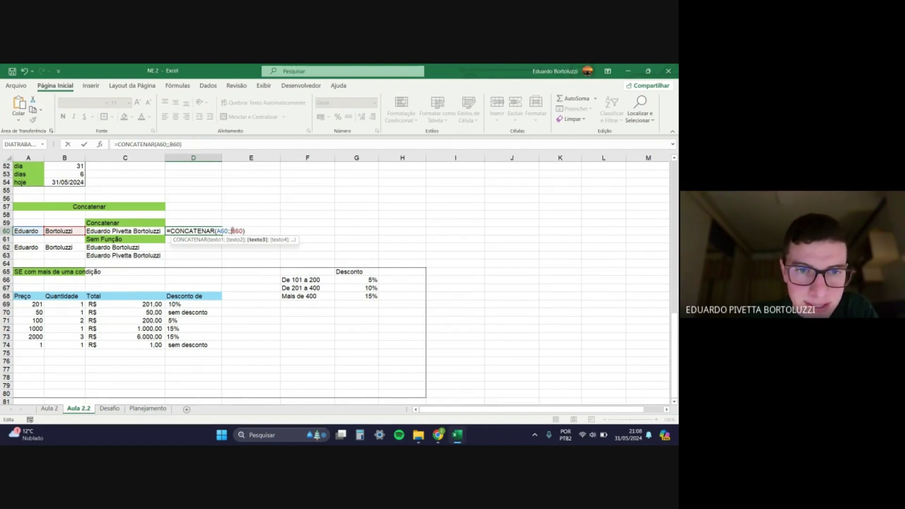
click(228, 231)
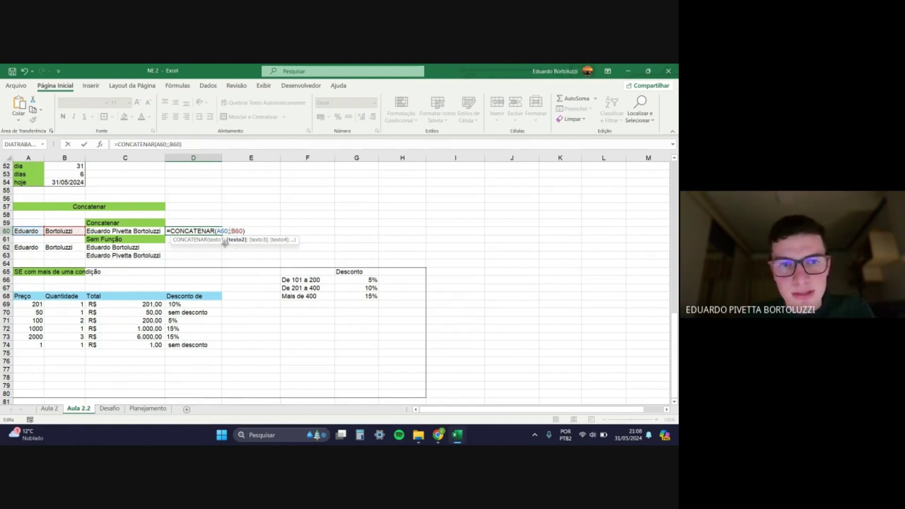
text("Pivetta)
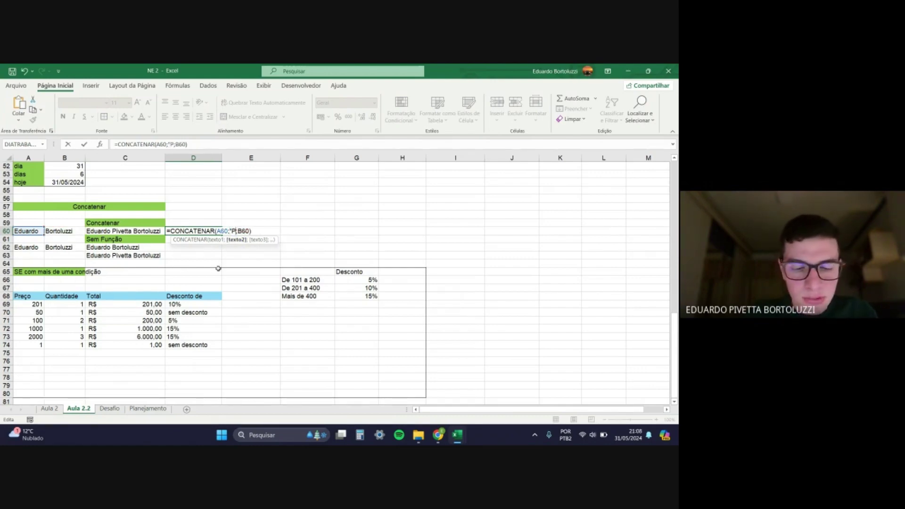
text(")
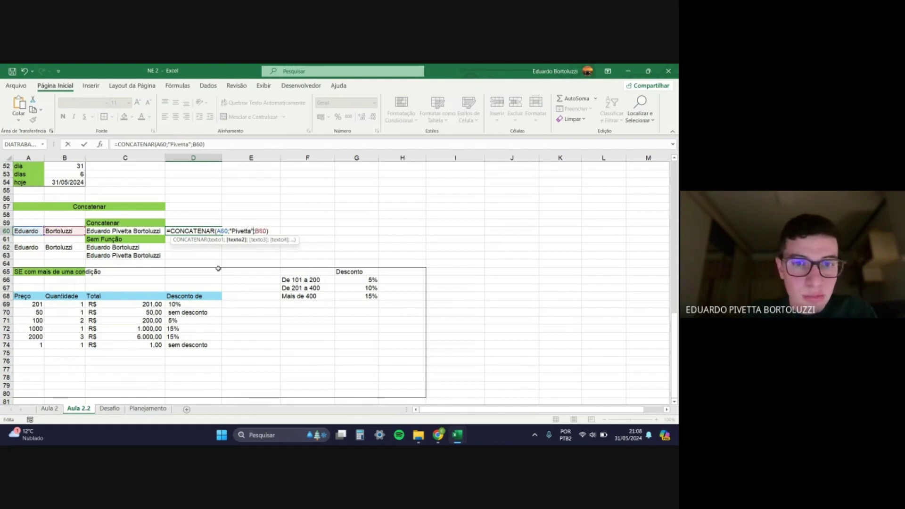
click(260, 231)
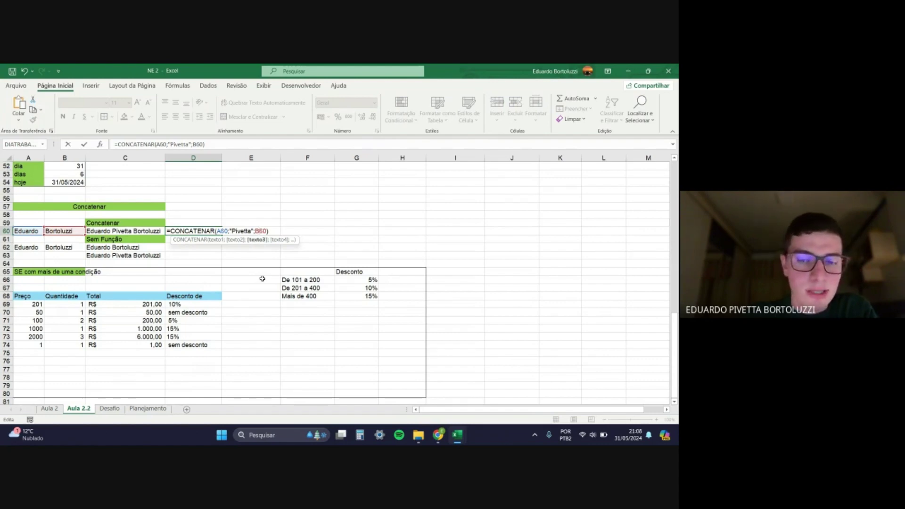
key(Return)
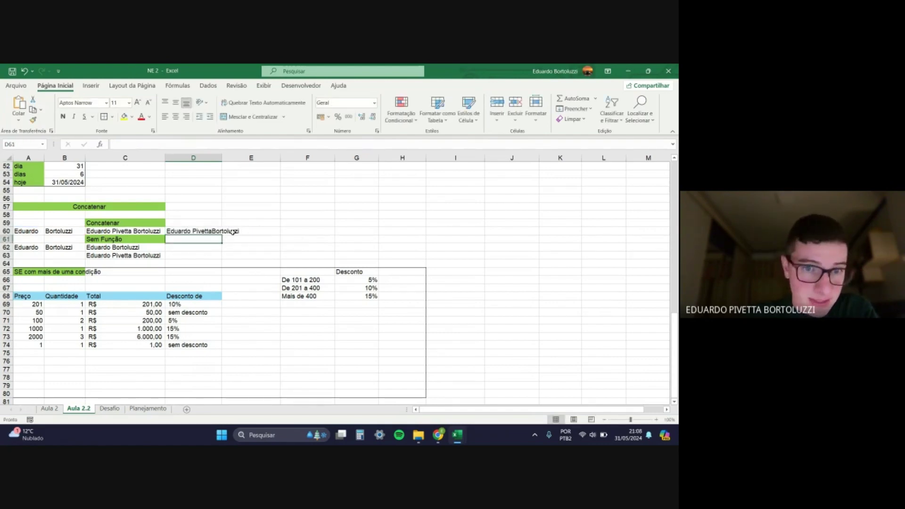
Step: Add a trailing space after the middle name inside the quotation marks of the D60 formula
double_click(203, 231)
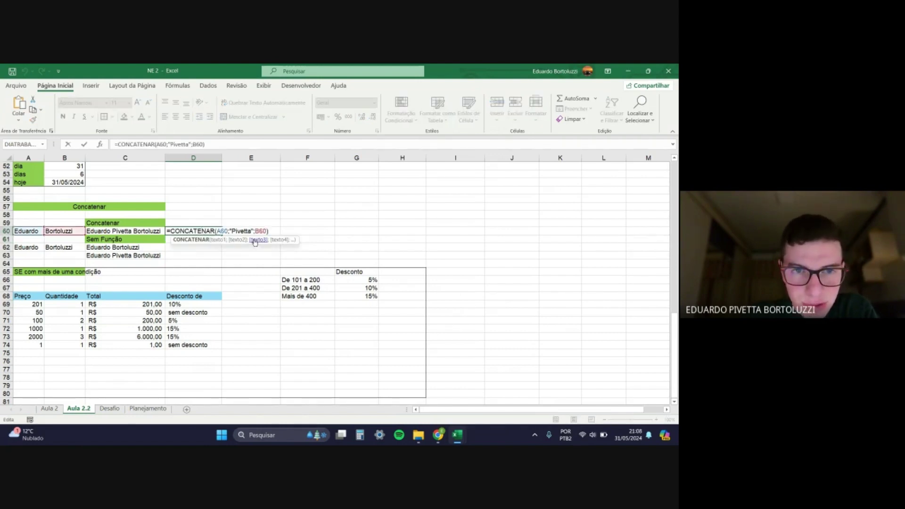
click(252, 231)
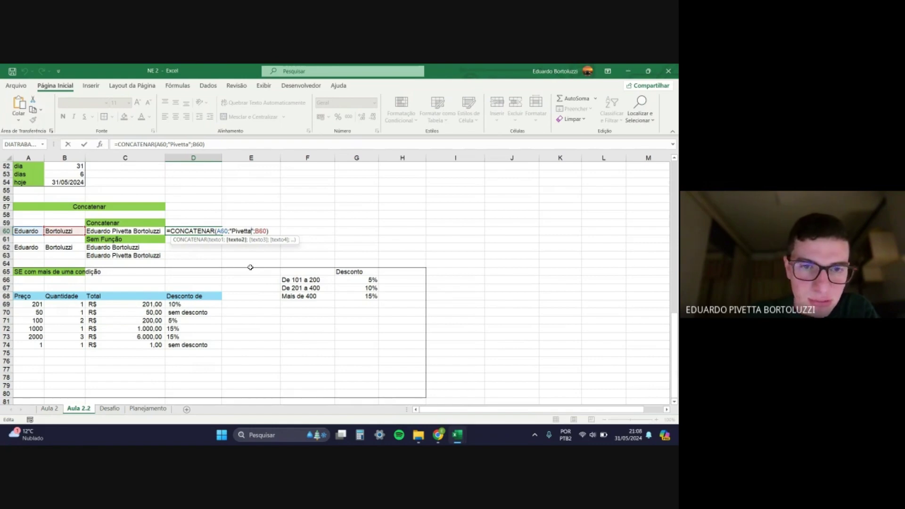
key(Return)
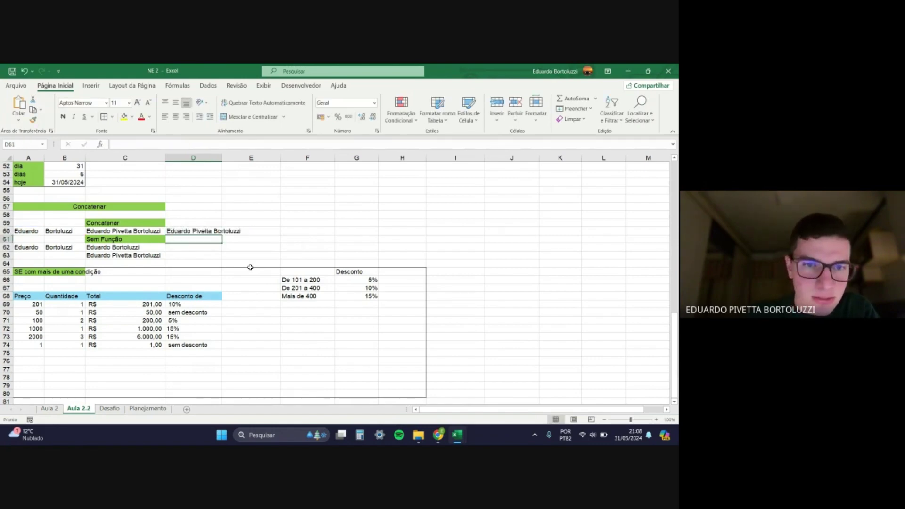
click(209, 229)
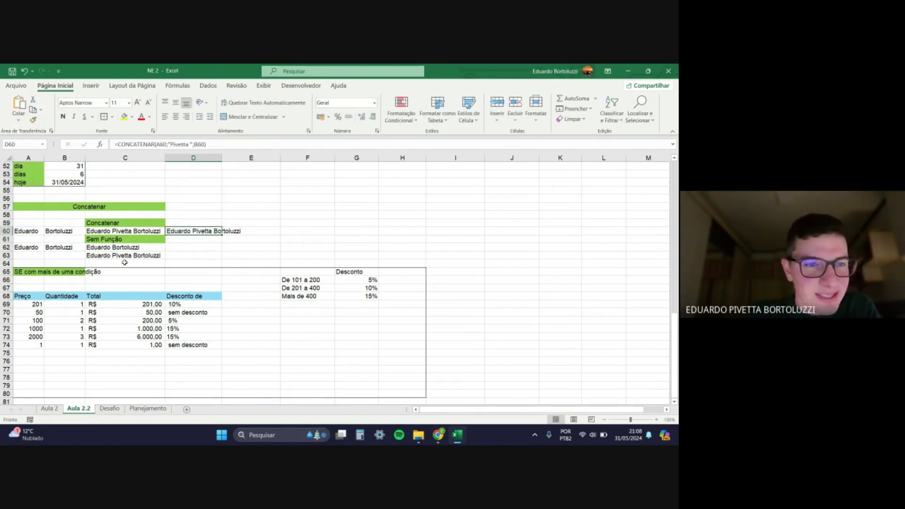
Step: Enter the formula =A62 in D62, beside the Sem Função example, to reference the first name
click(184, 248)
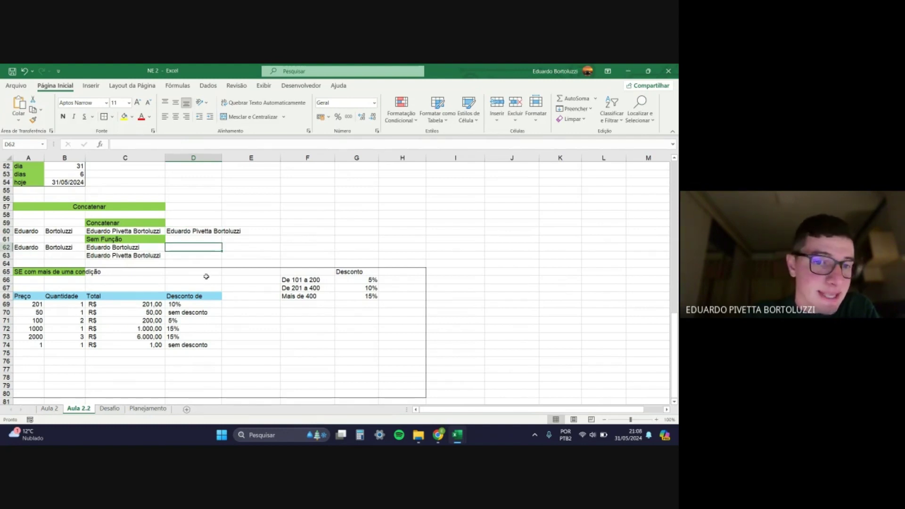
click(198, 234)
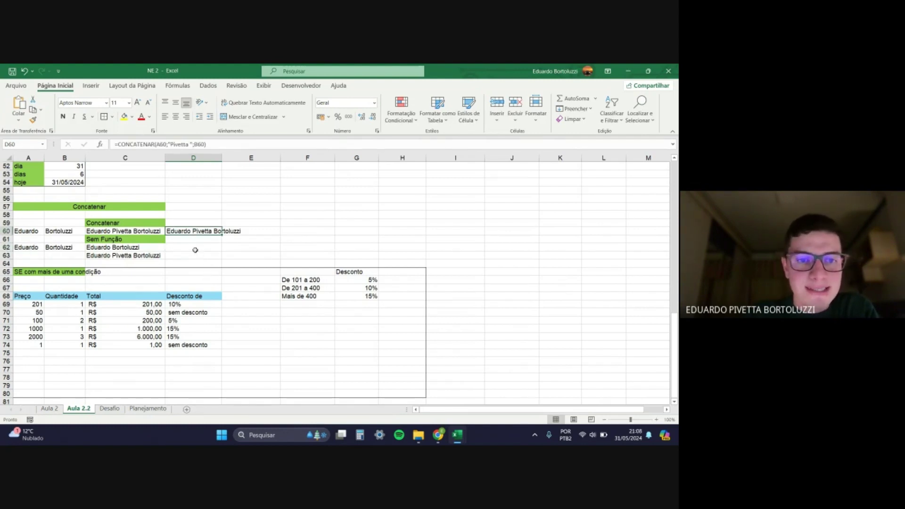
click(195, 248)
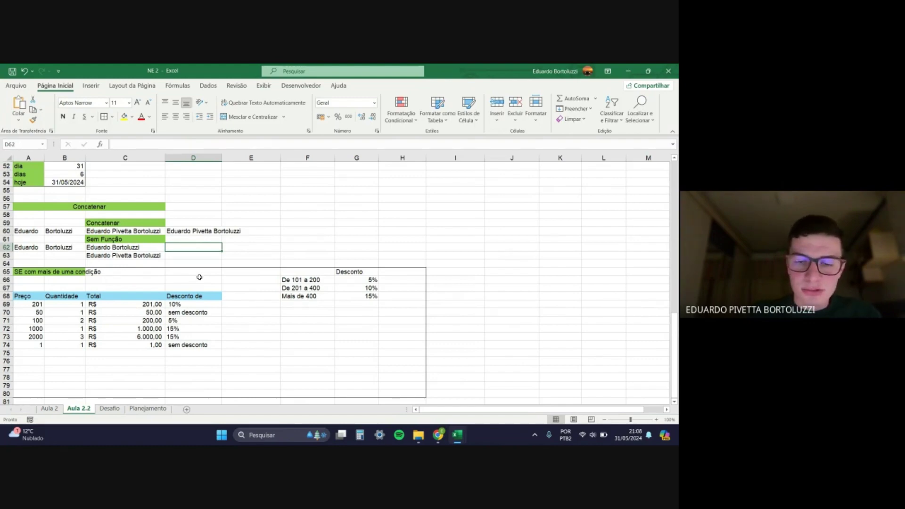
text(=)
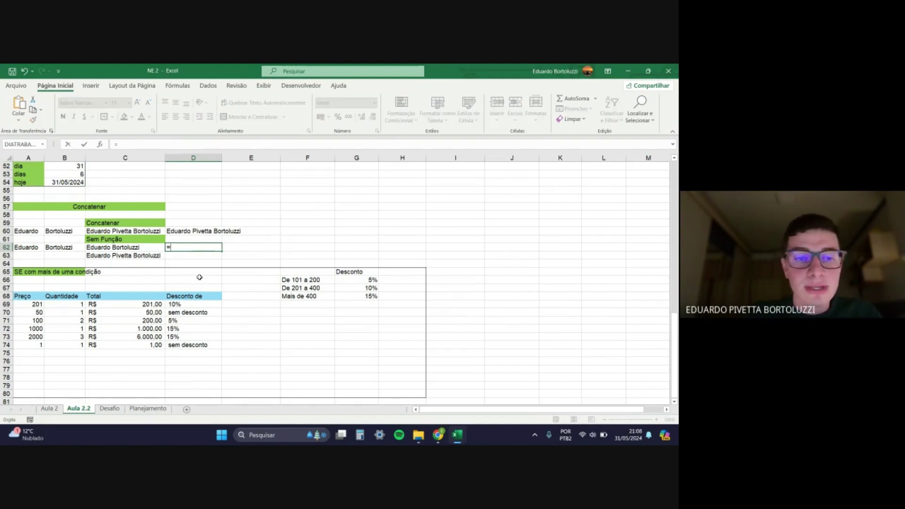
click(31, 248)
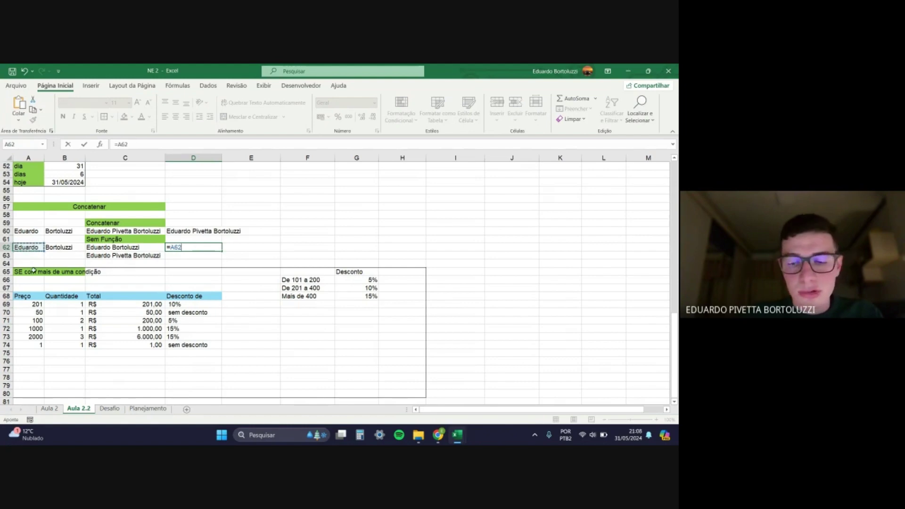
key(Return)
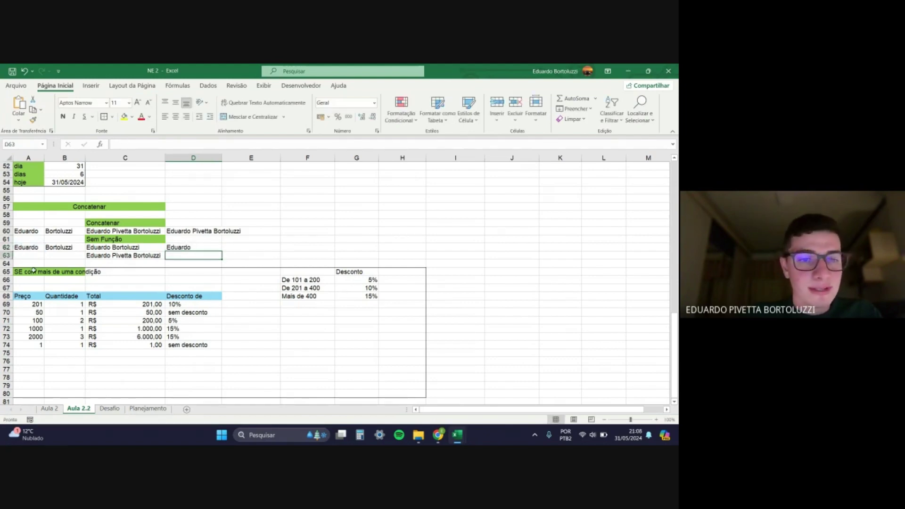
Step: Extend the D62 formula to =A62&B62 to join the first and last names without a function
click(176, 248)
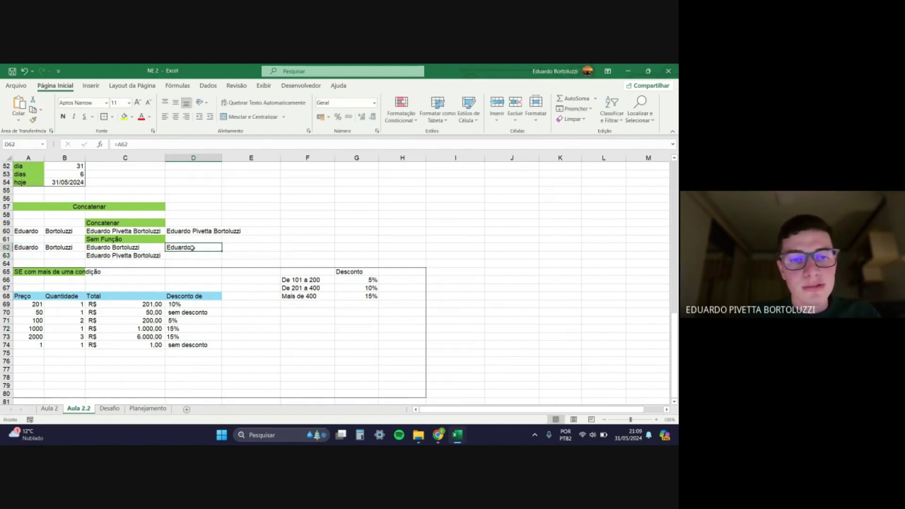
double_click(187, 247)
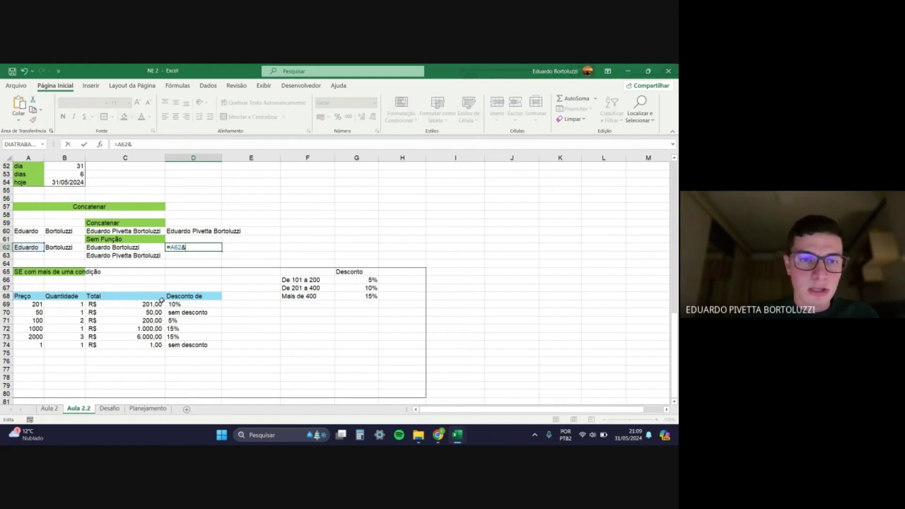
text(&)
click(63, 248)
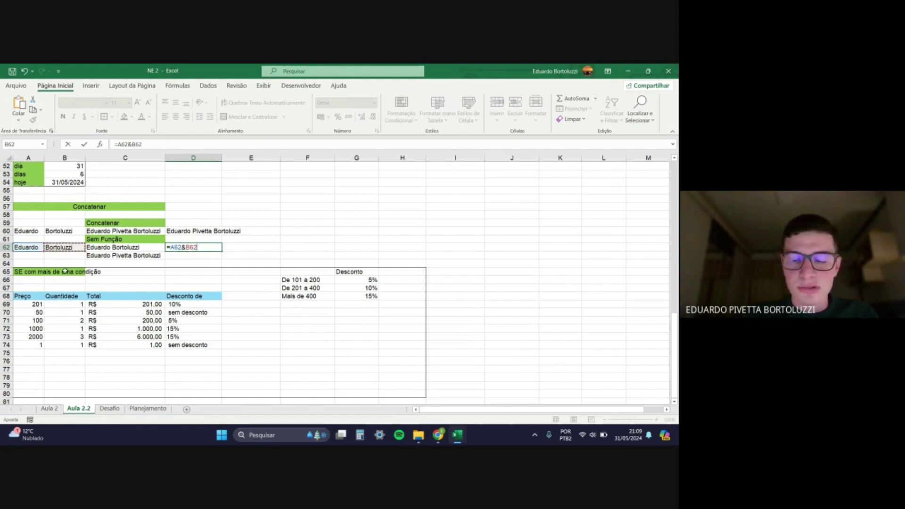
key(Return)
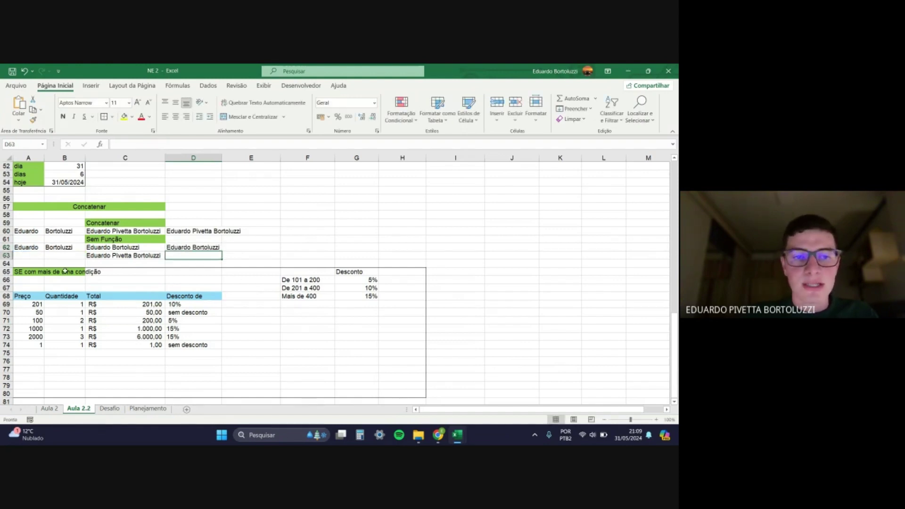
Step: Insert the middle name as quoted text between A62 and B62 in the D62 formula, joined with a second & operator
click(193, 249)
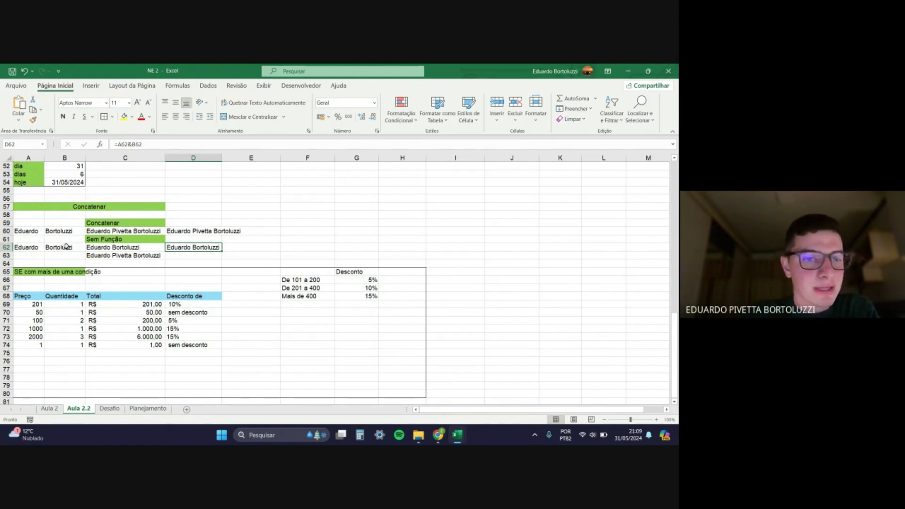
double_click(205, 248)
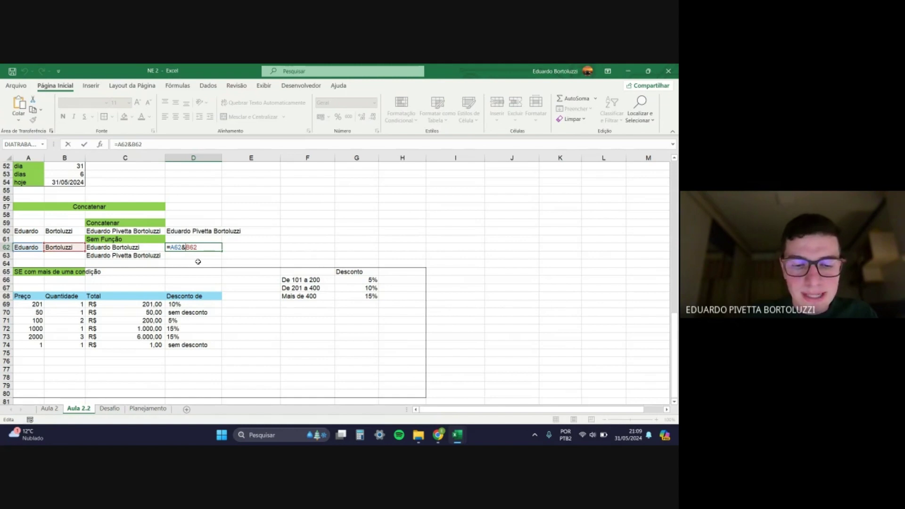
text(&)
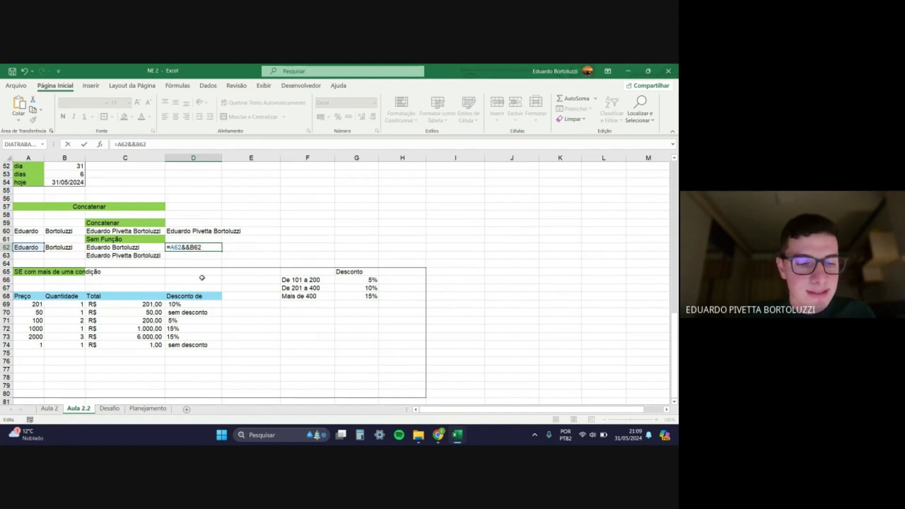
text(")
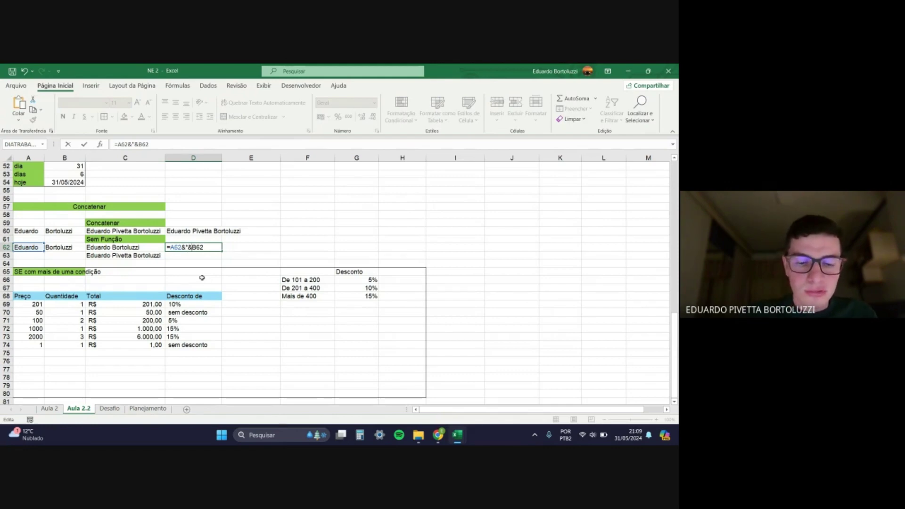
text(Pi)
text(vetta)
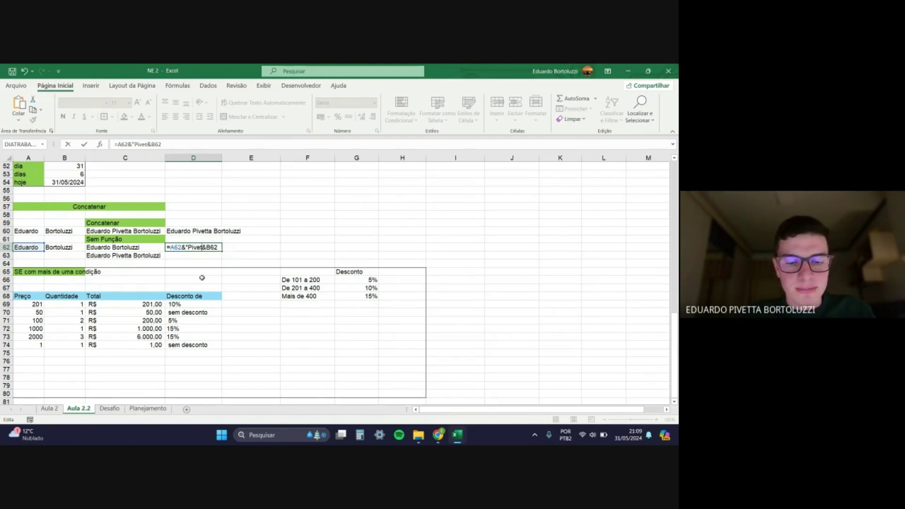
text(")
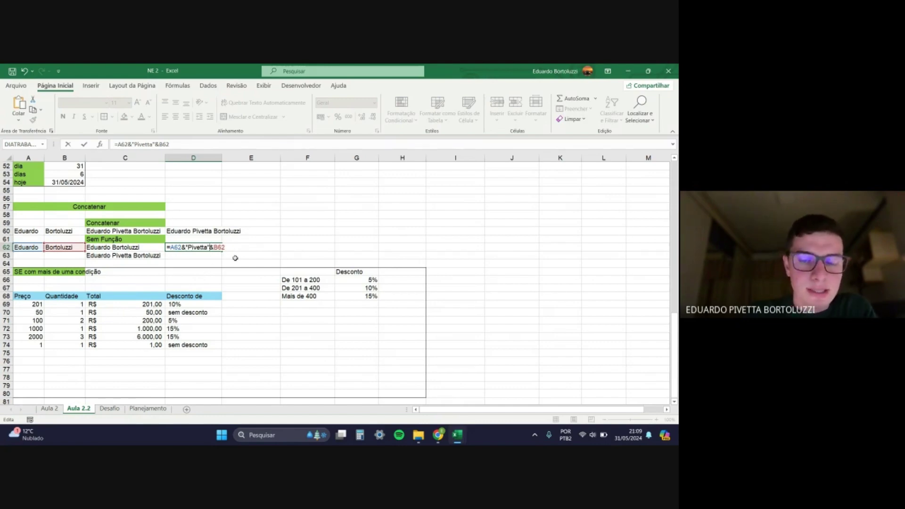
key(Return)
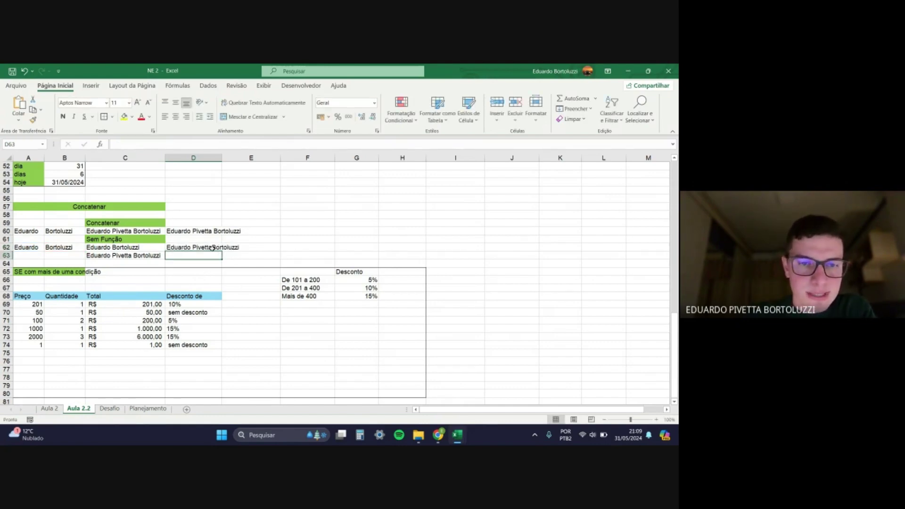
Step: Add a trailing space after the middle name inside the quotation marks of the D62 formula
double_click(212, 248)
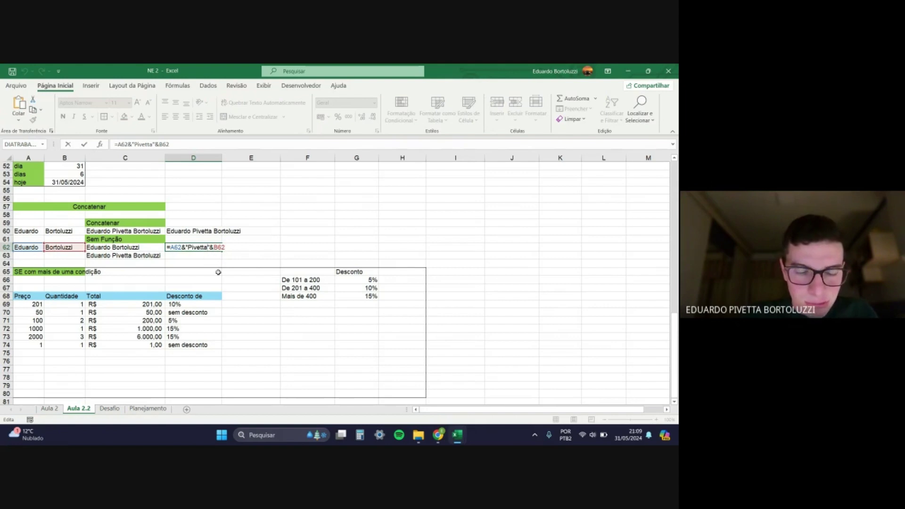
key(Return)
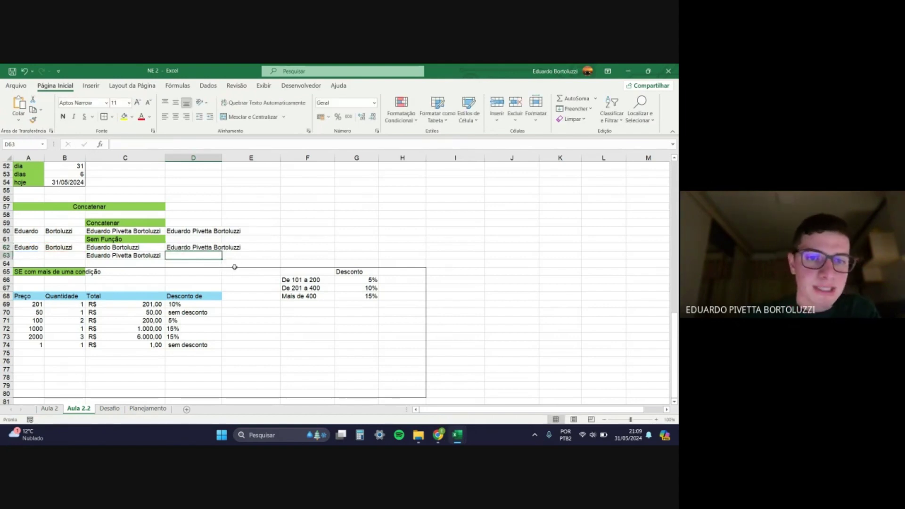
click(242, 255)
click(205, 248)
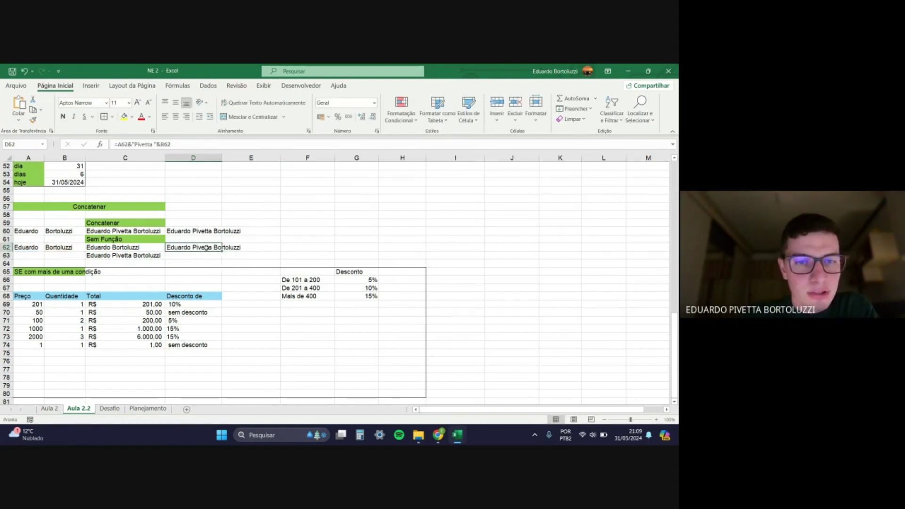
Step: Examine the cell references, & operators and quoted middle name in the D62 formula, leaving the formula as it is
double_click(187, 247)
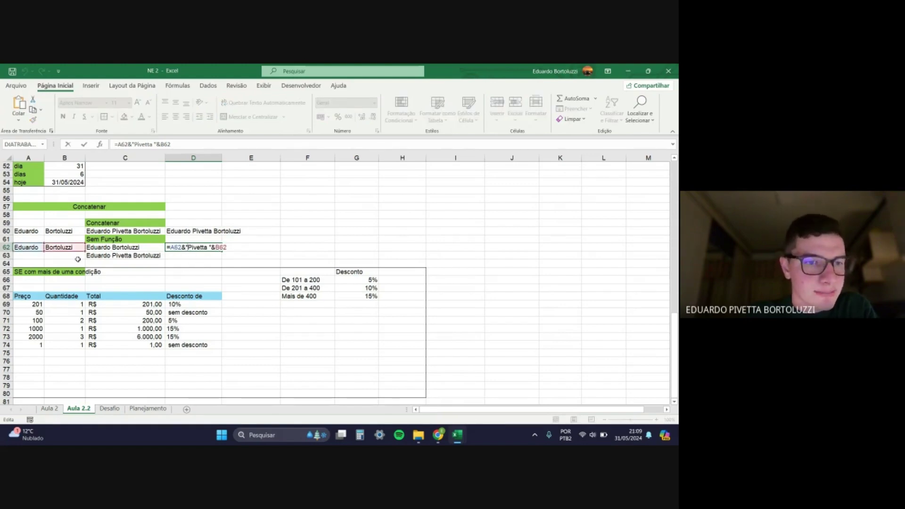
click(183, 247)
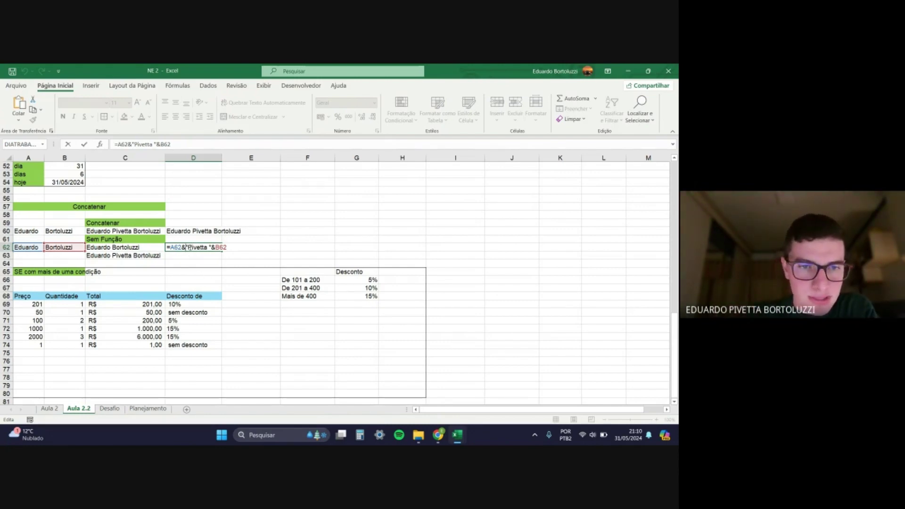
drag(187, 247, 208, 250)
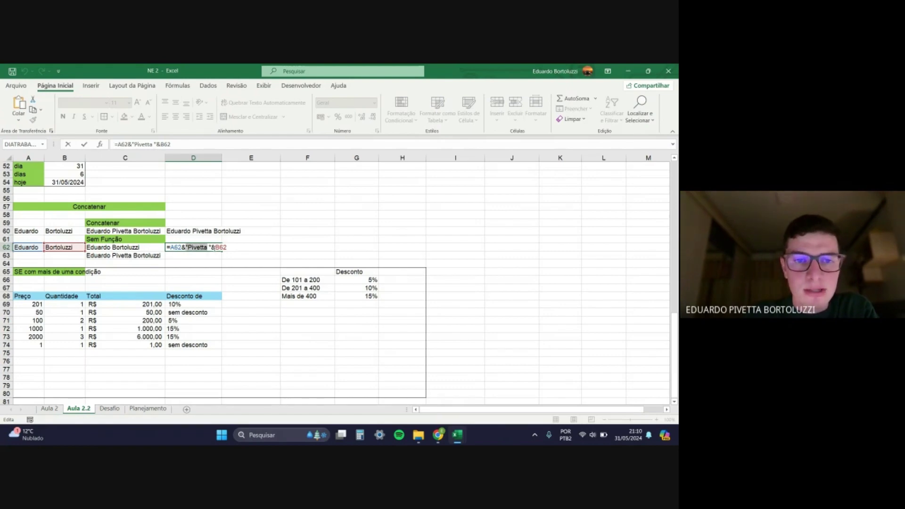
click(210, 248)
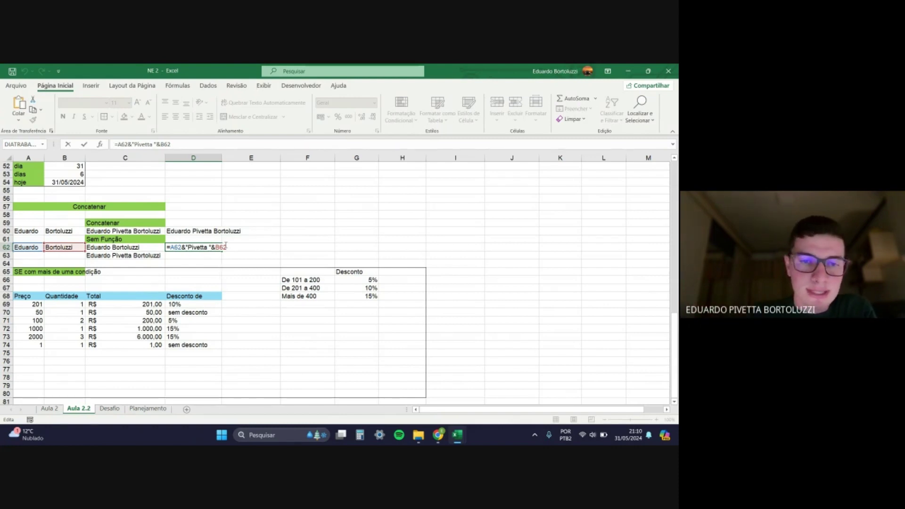
key(ctrl+Return)
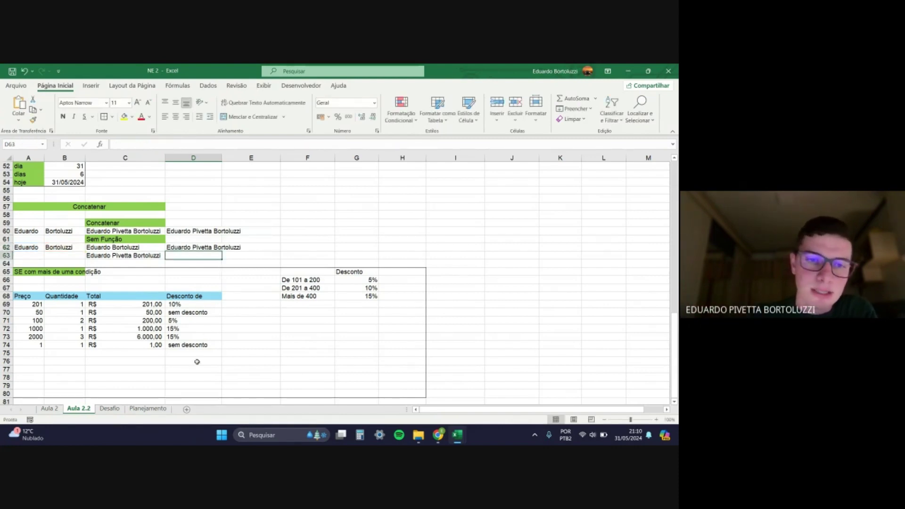
Step: Review the Concatenar block A58:D63, comparing the CONCATENAR example with the Sem Função example in D62
scroll(289, 306, down, 1)
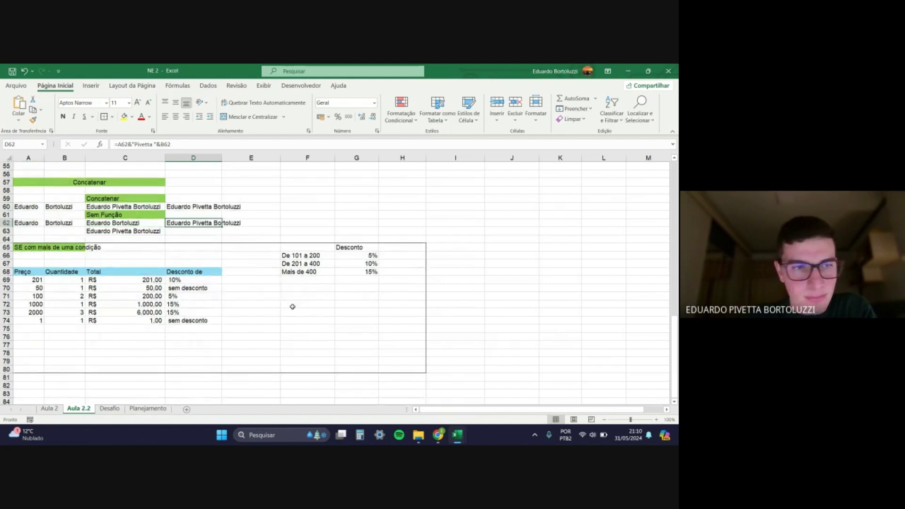
scroll(289, 306, up, 2)
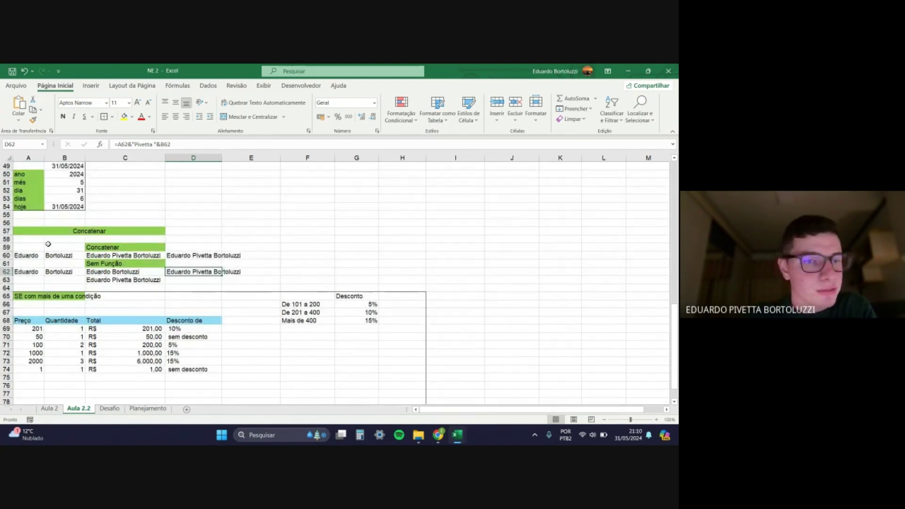
drag(40, 240, 191, 277)
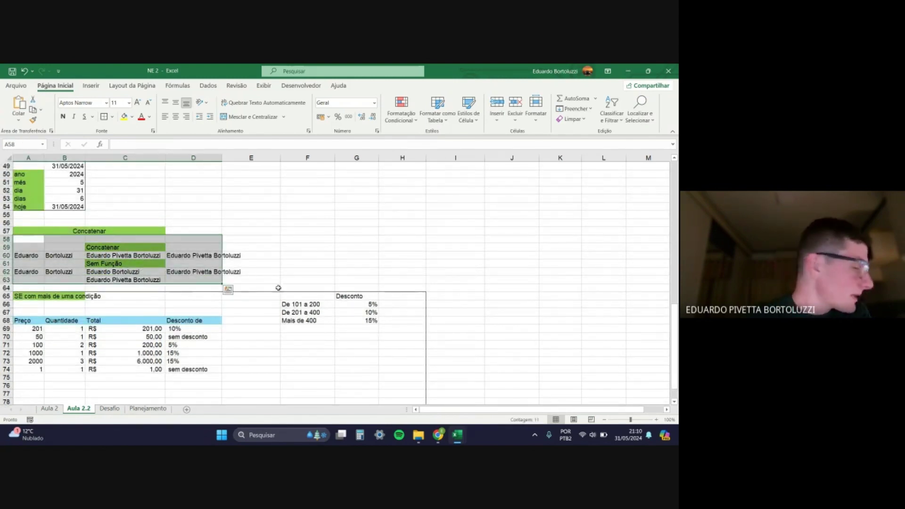
click(245, 283)
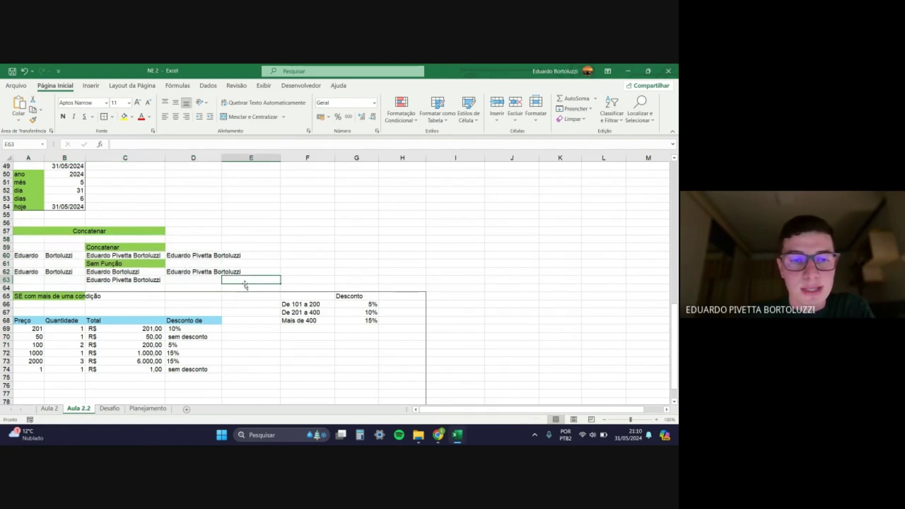
click(216, 273)
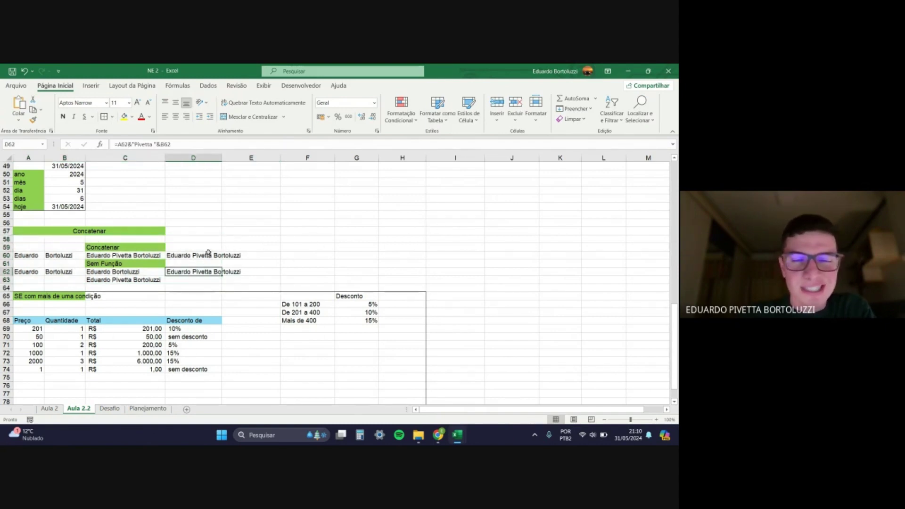
click(239, 281)
click(217, 283)
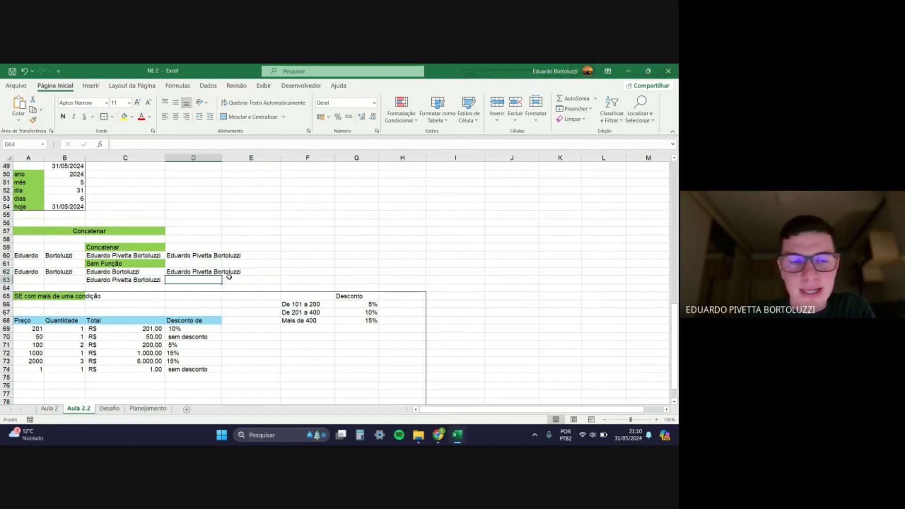
click(189, 271)
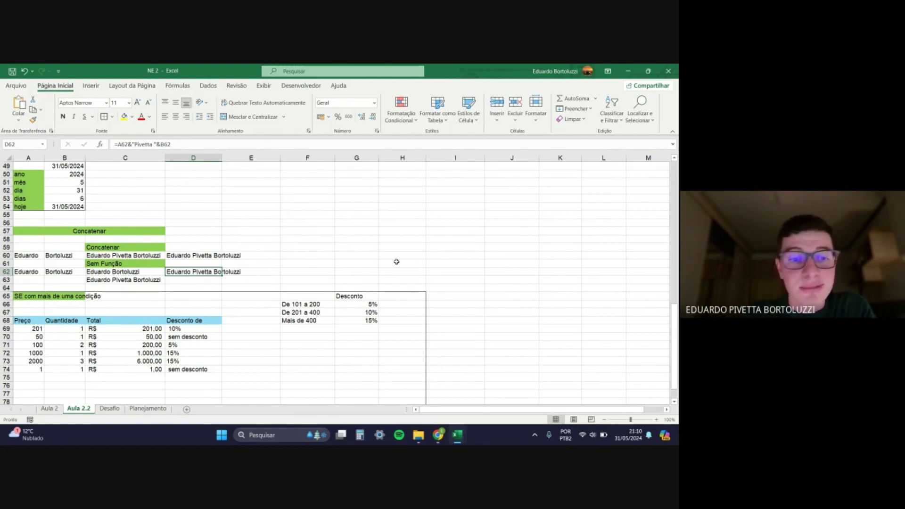
Step: Go to the section "SE com mais de uma condição" and select its title cell A65
scroll(370, 248, down, 2)
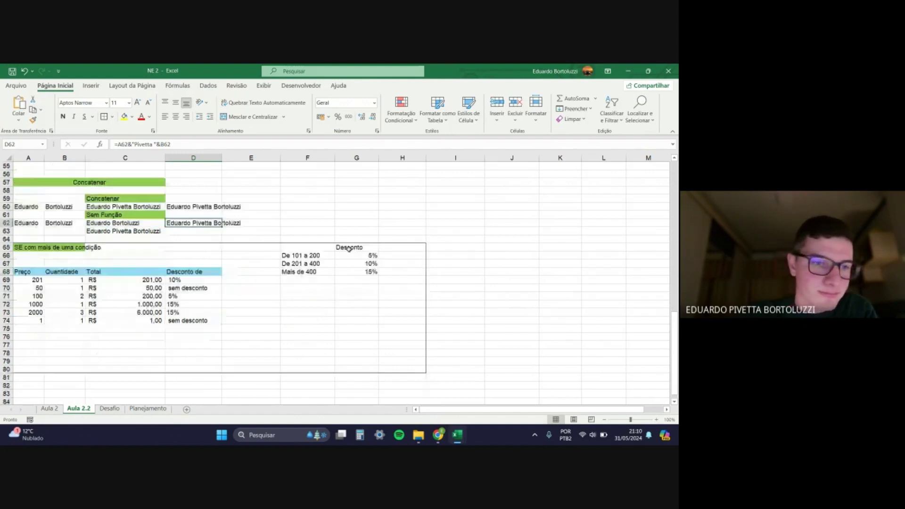
scroll(354, 255, down, 1)
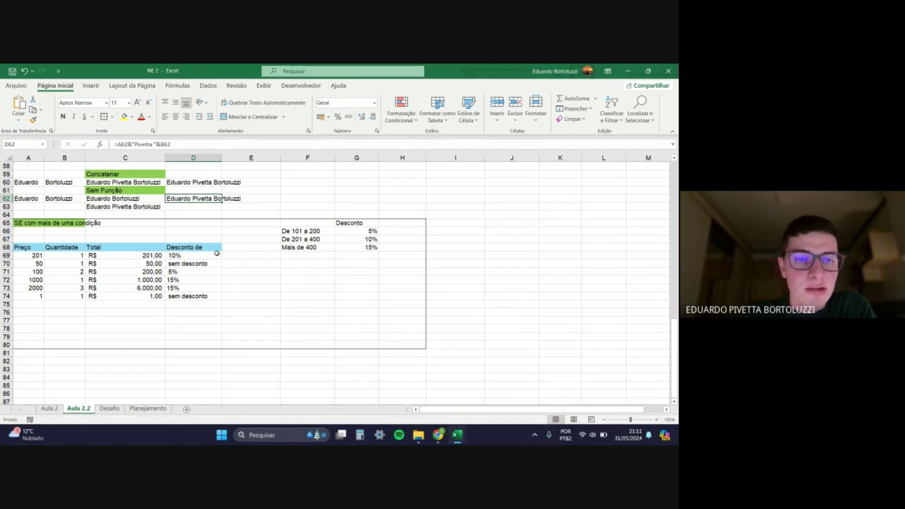
click(99, 271)
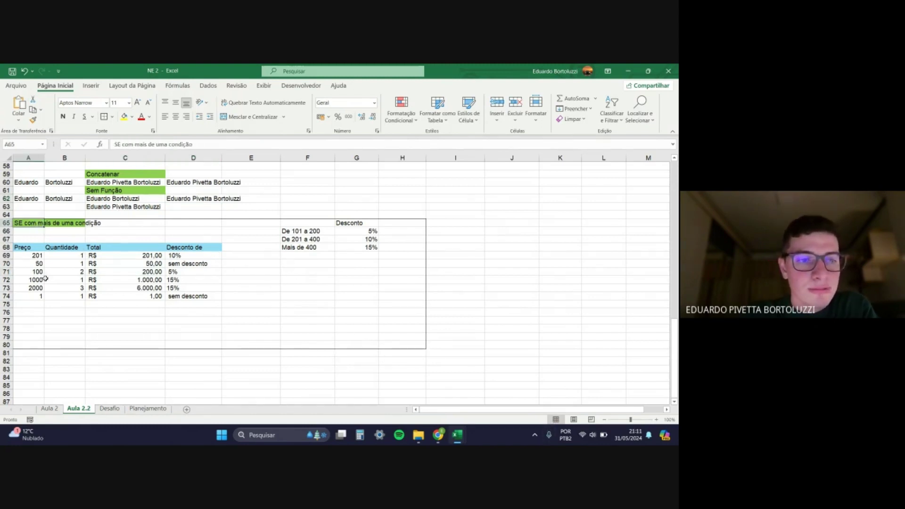
click(73, 226)
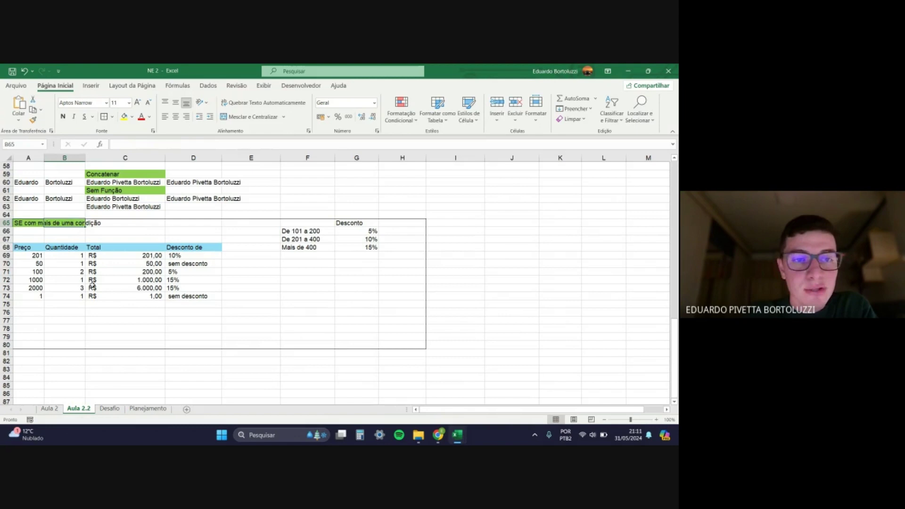
click(199, 320)
scroll(197, 326, down, 1)
click(201, 333)
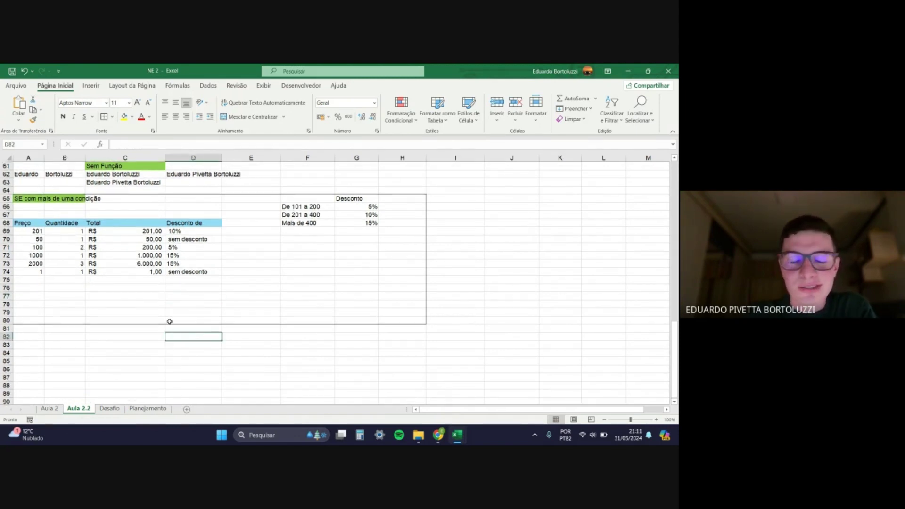
Step: Open the Desafio sheet and examine its share table and the Taxa de Corretagem table (TABELA BOVESPA)
click(113, 409)
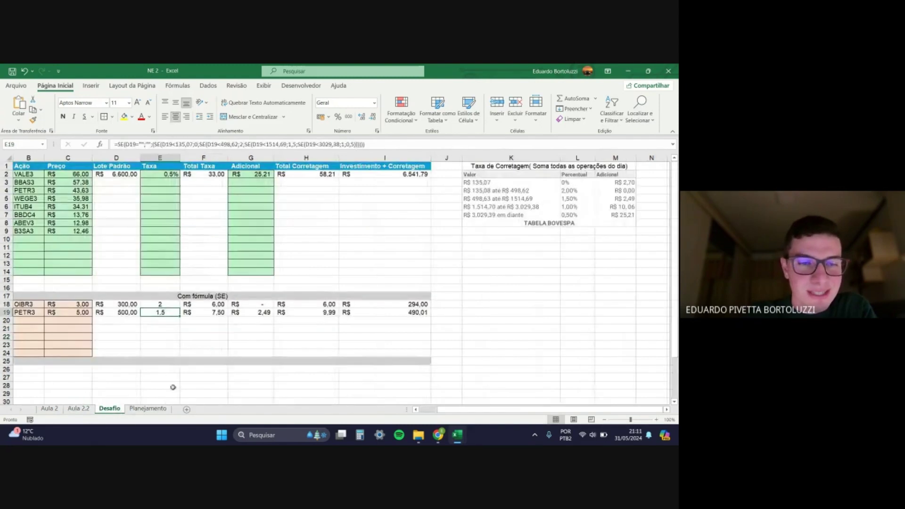
scroll(412, 272, down, 1)
scroll(244, 276, up, 1)
click(207, 215)
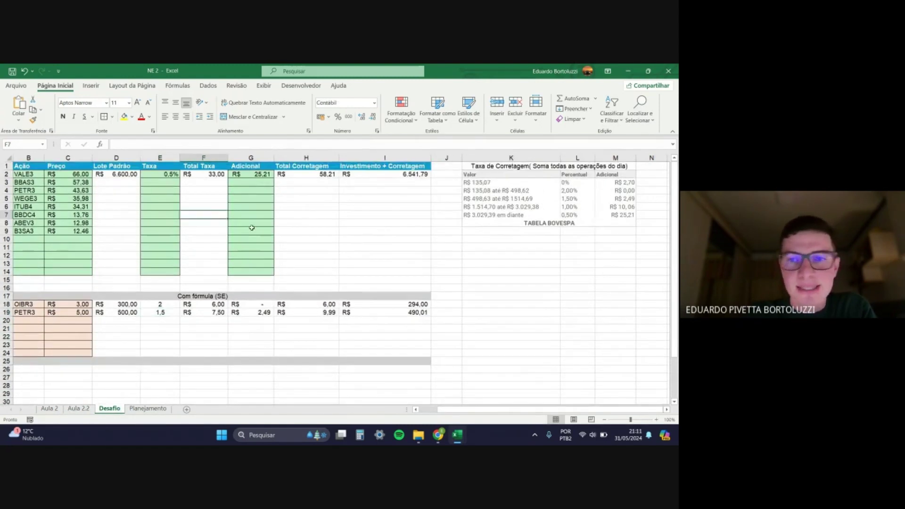
click(551, 223)
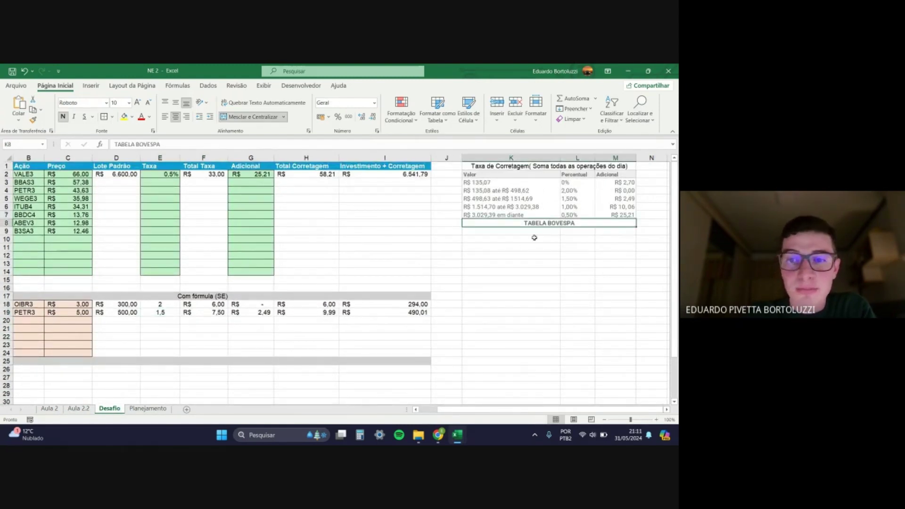
click(568, 207)
Step: Inspect the nested SE formulas for Taxa in E19 and Adicional in G19 on the PETR3 row
click(87, 321)
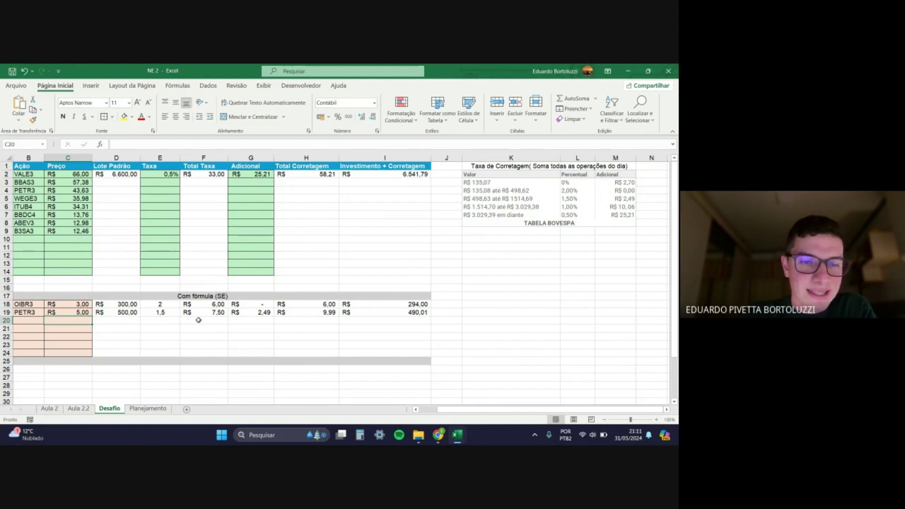
click(162, 313)
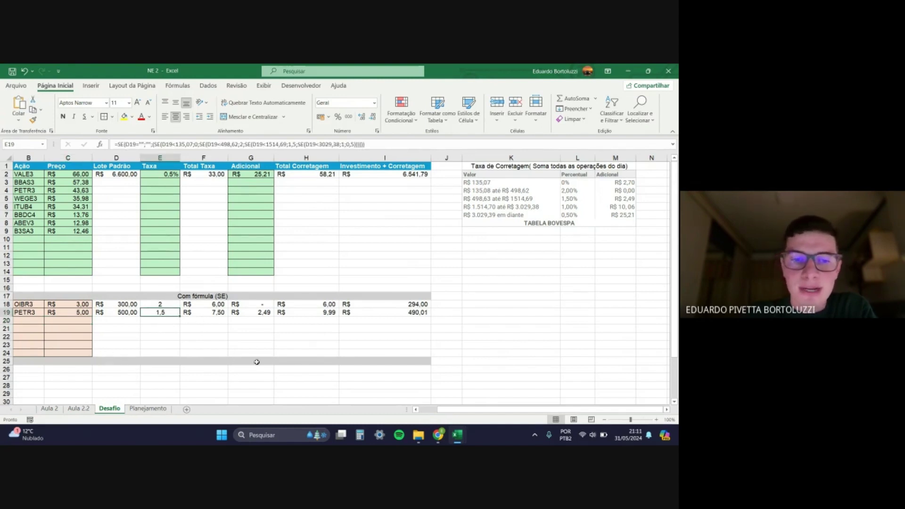
click(262, 312)
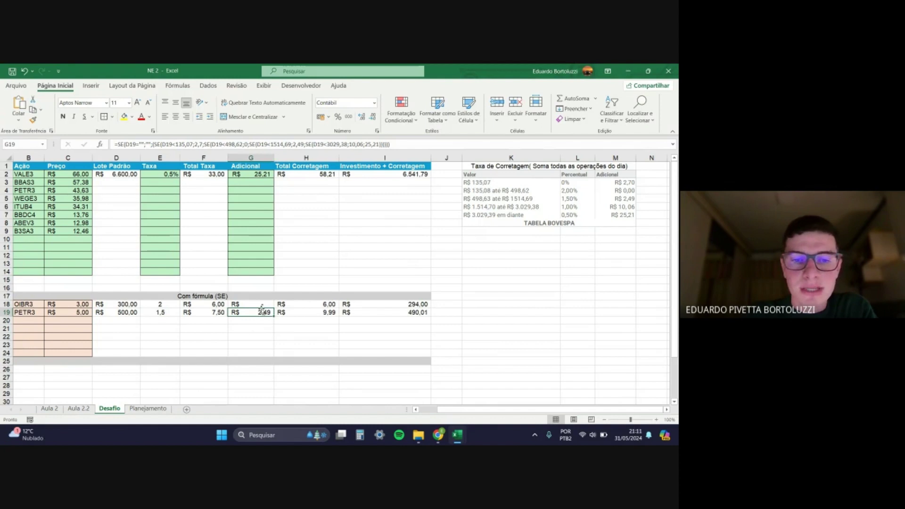
Step: Set the PETR3 price in C19 to 50 and check the Taxa and Adicional cells in that row
click(84, 312)
text(50)
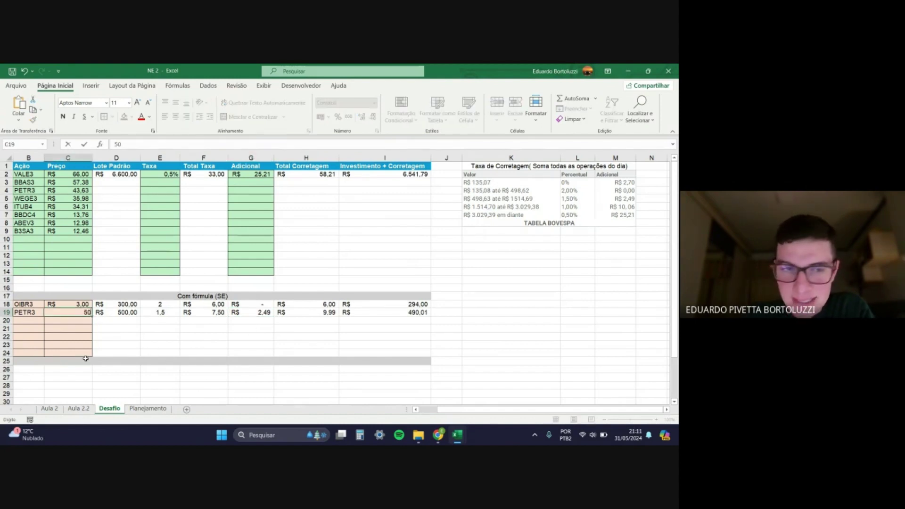
key(Return)
click(160, 312)
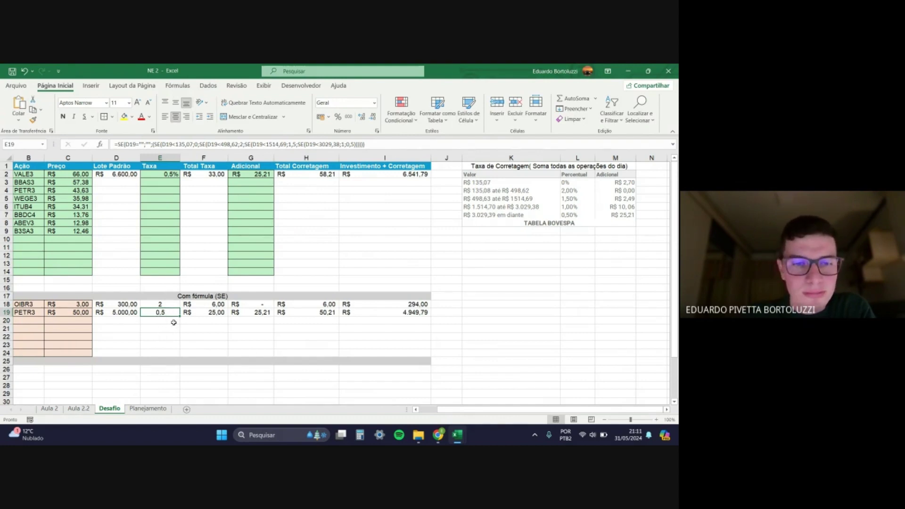
click(263, 313)
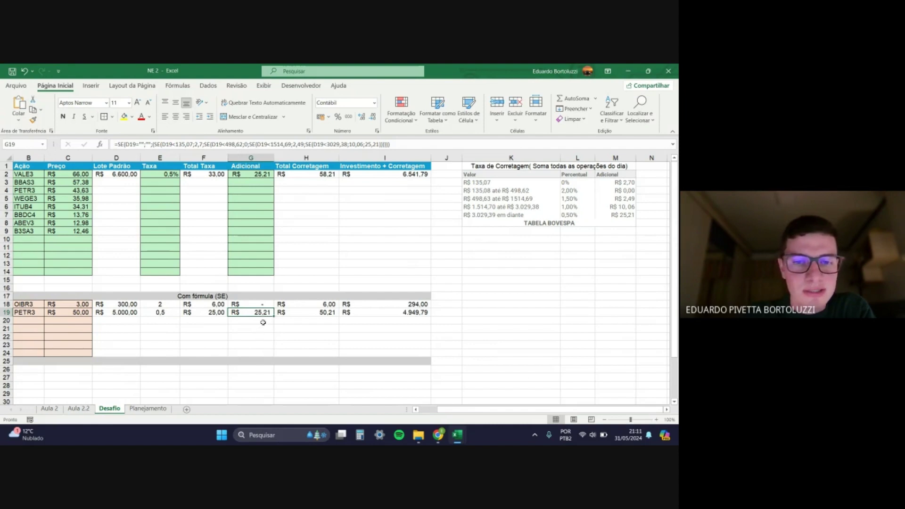
Step: Change the PETR3 price in C19 to 1 and check cells E19 and G19 again
click(84, 313)
text(1)
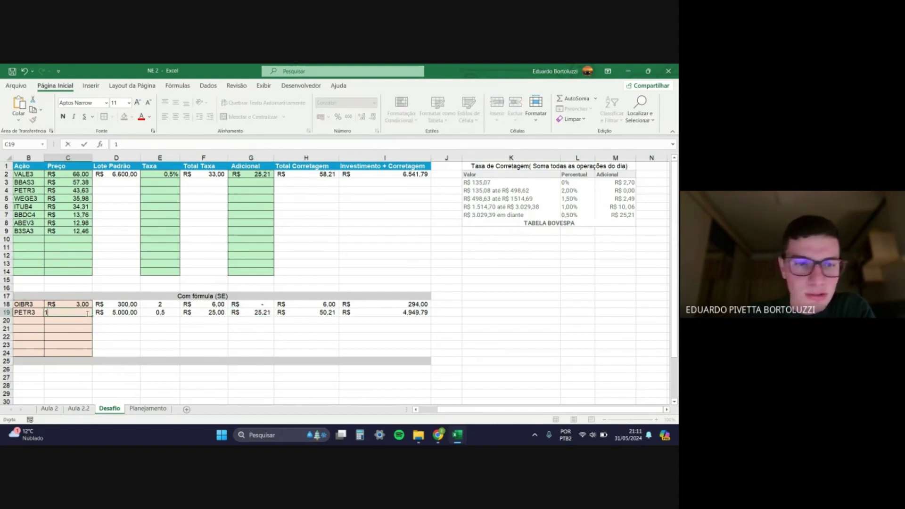
key(Return)
click(178, 315)
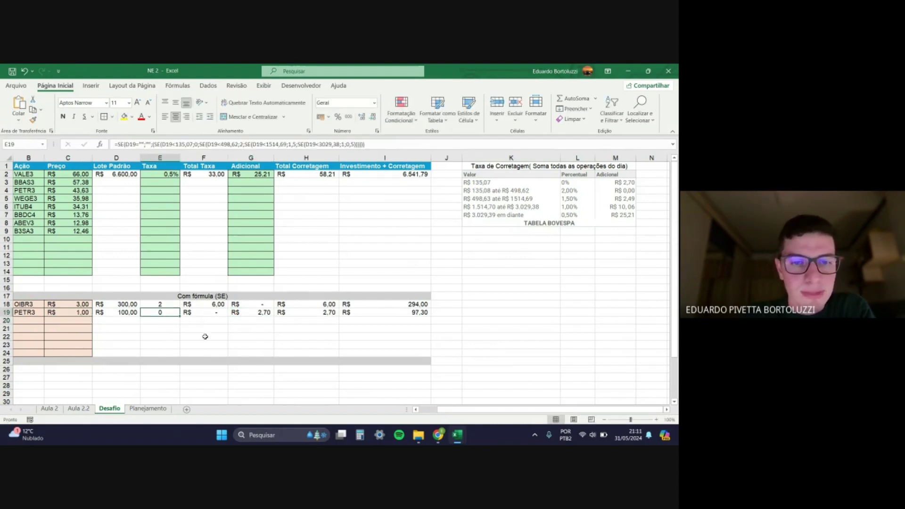
click(259, 313)
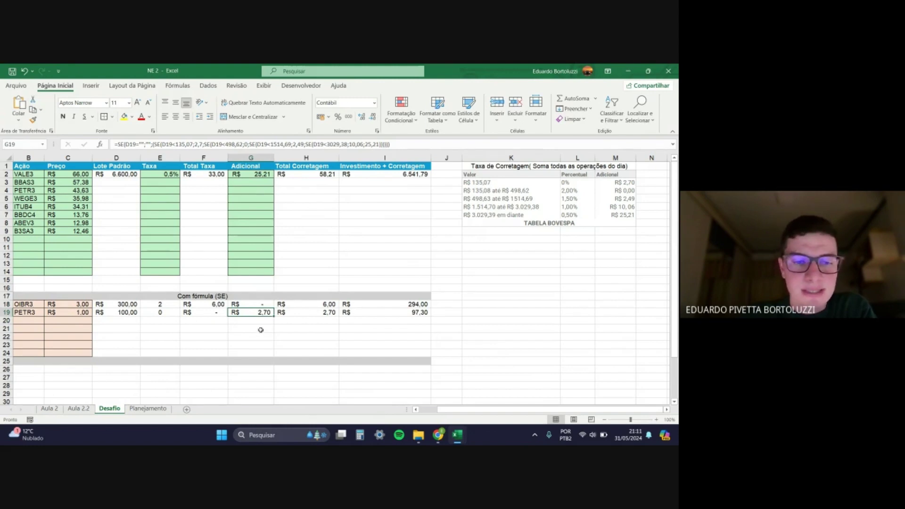
Step: Return to the Aula 2.2 sheet and review the price, quantity, total and discount table A68:D74
click(55, 409)
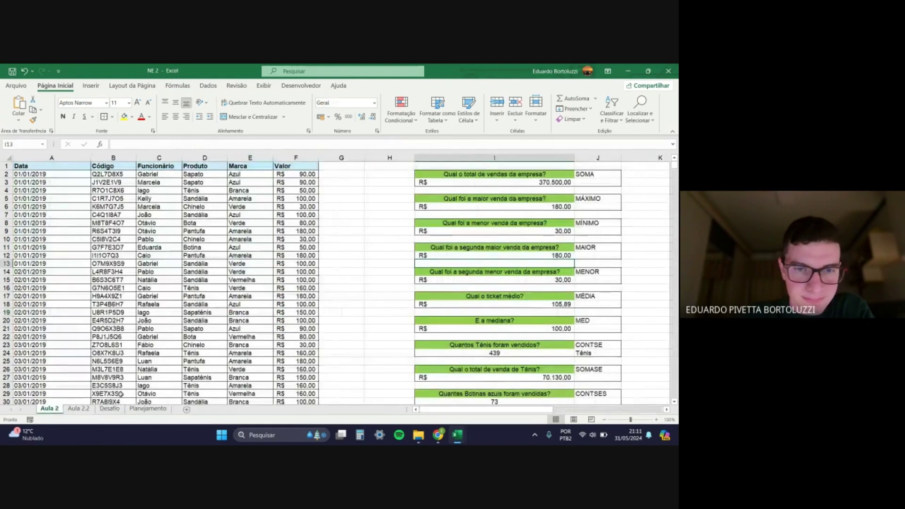
click(81, 412)
scroll(160, 320, up, 3)
scroll(220, 334, down, 2)
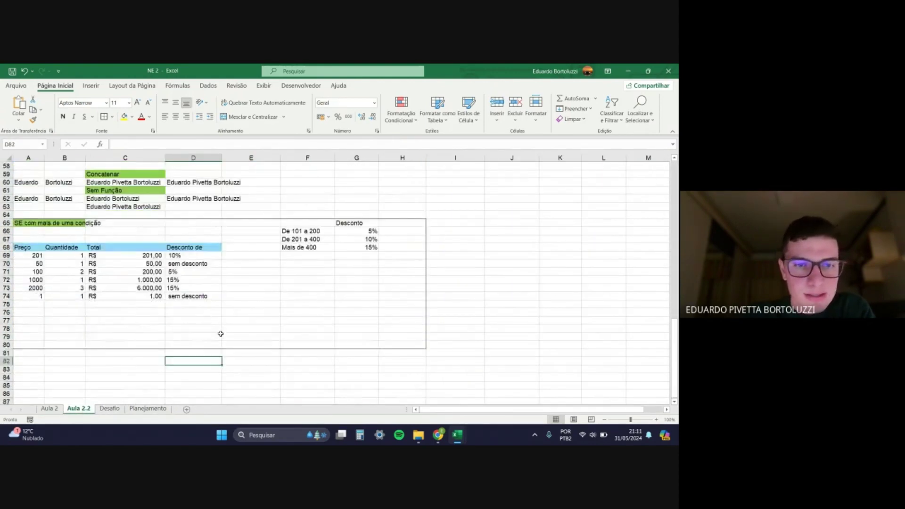
drag(28, 248, 190, 297)
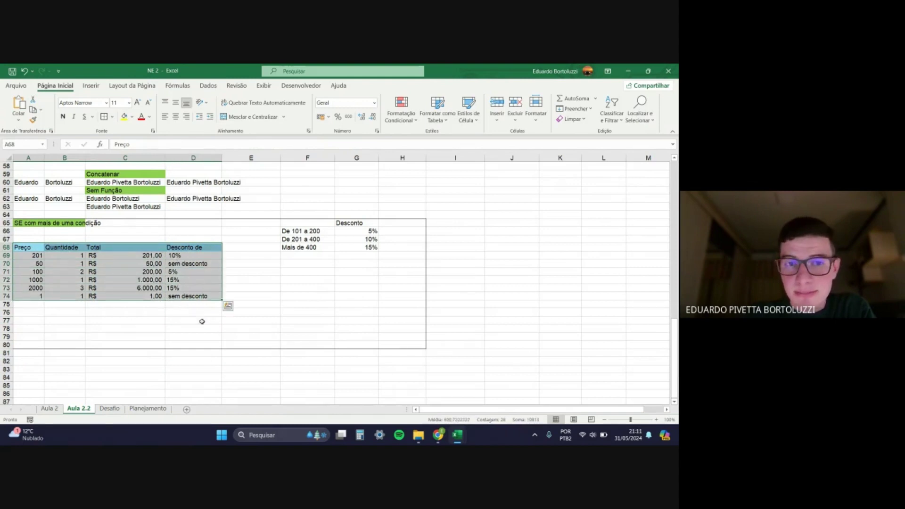
click(259, 289)
click(255, 297)
click(141, 278)
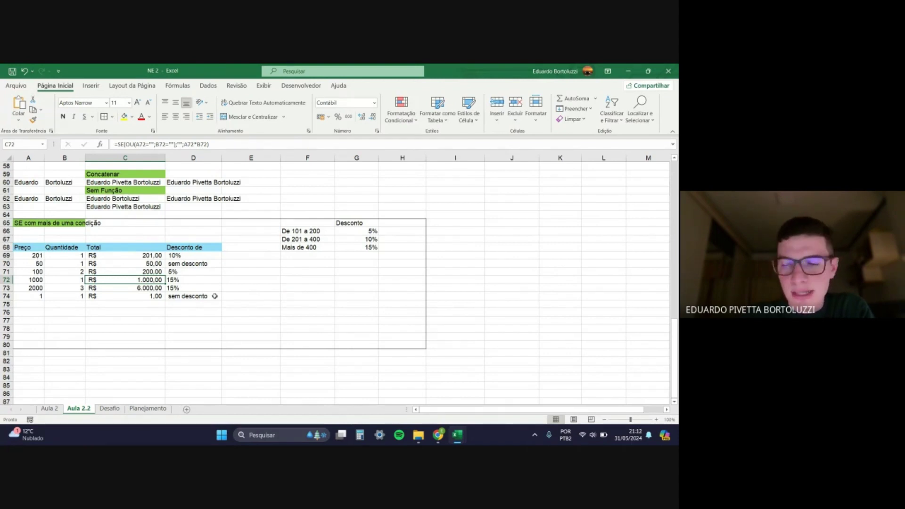
Step: Examine the SE and OU formula for Total in C69 against its price and quantity cells, leaving the formula as it is
click(40, 257)
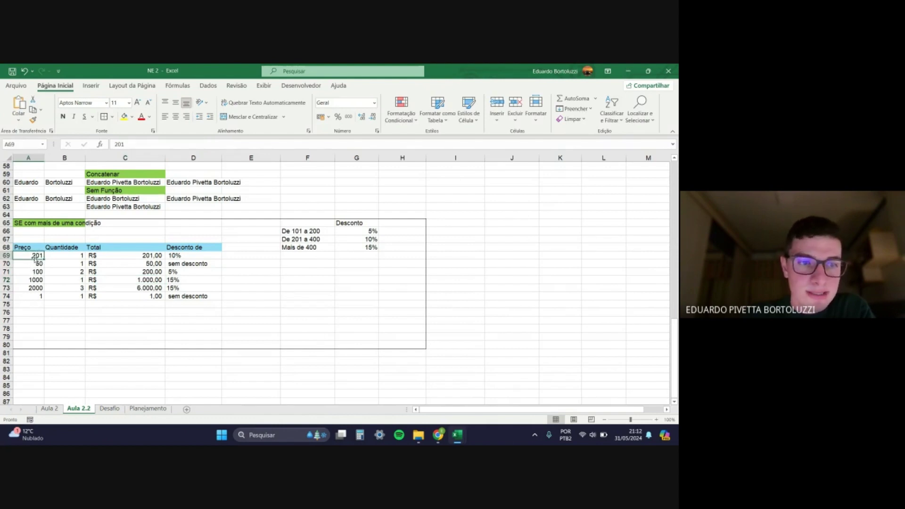
click(74, 255)
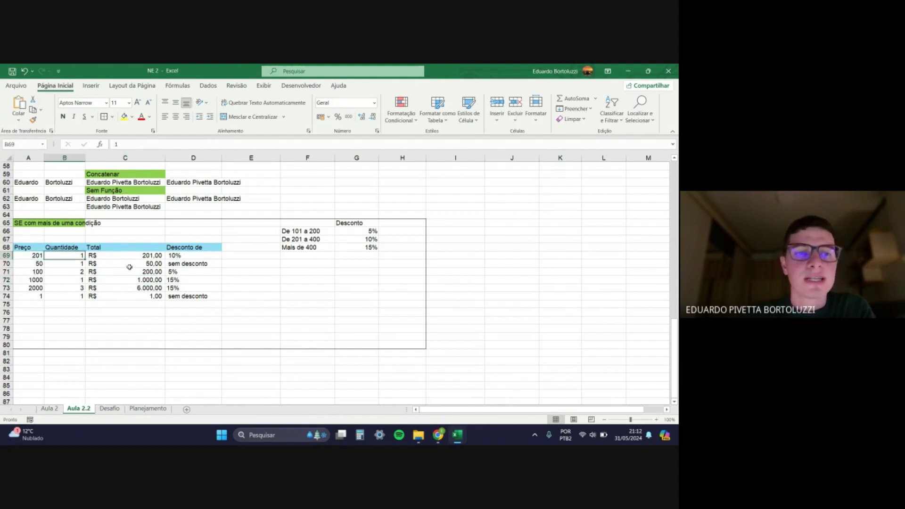
double_click(122, 254)
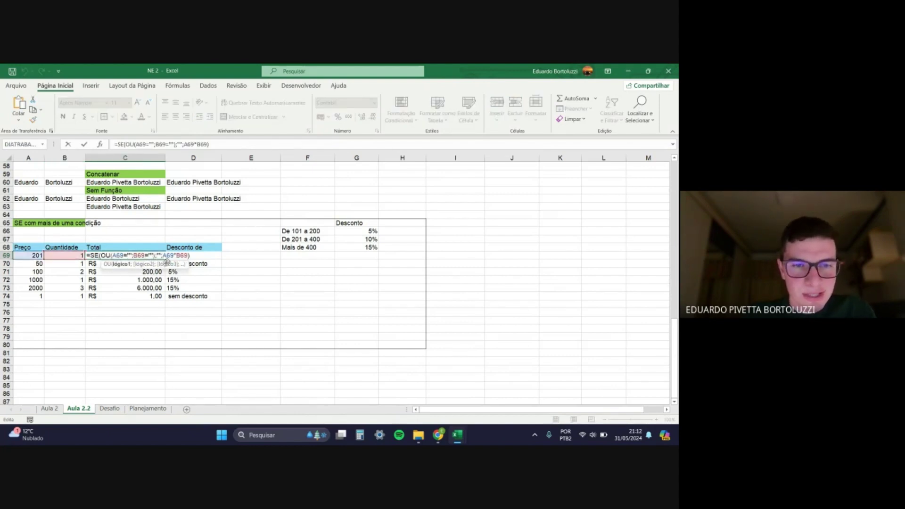
click(160, 255)
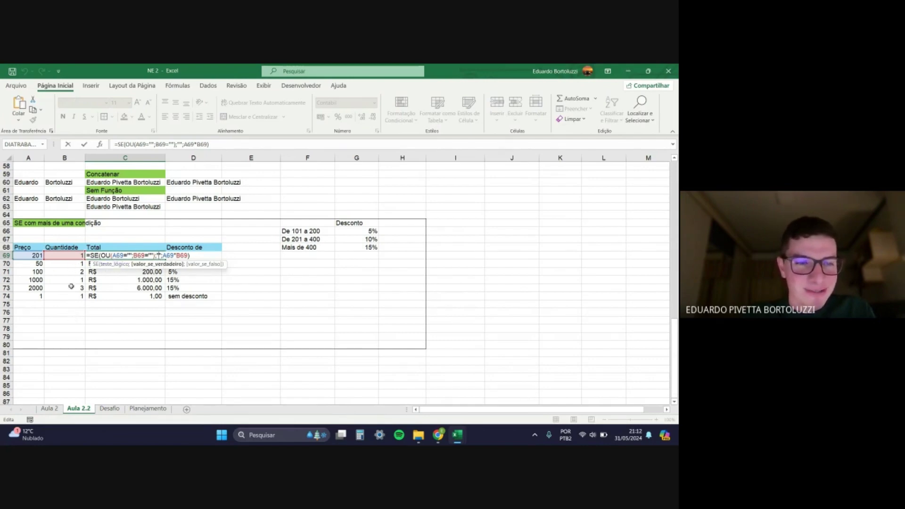
key(ctrl+Return)
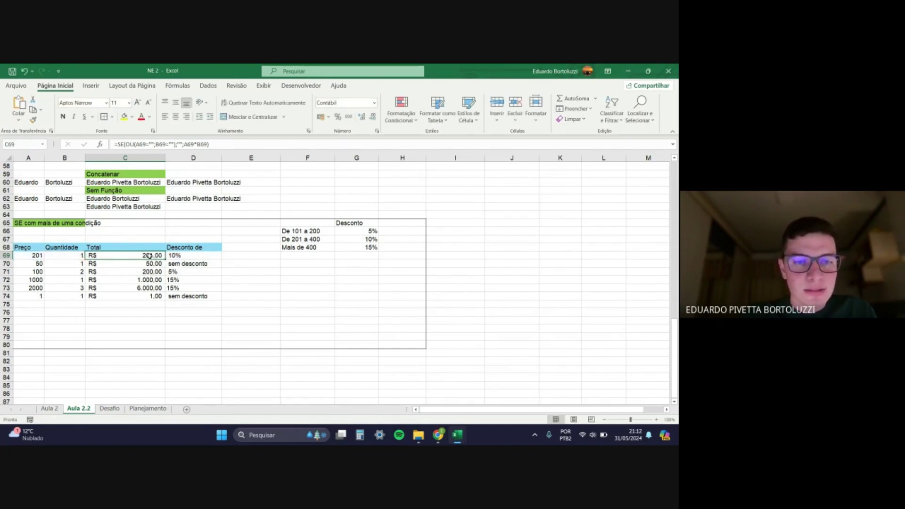
double_click(148, 256)
click(175, 255)
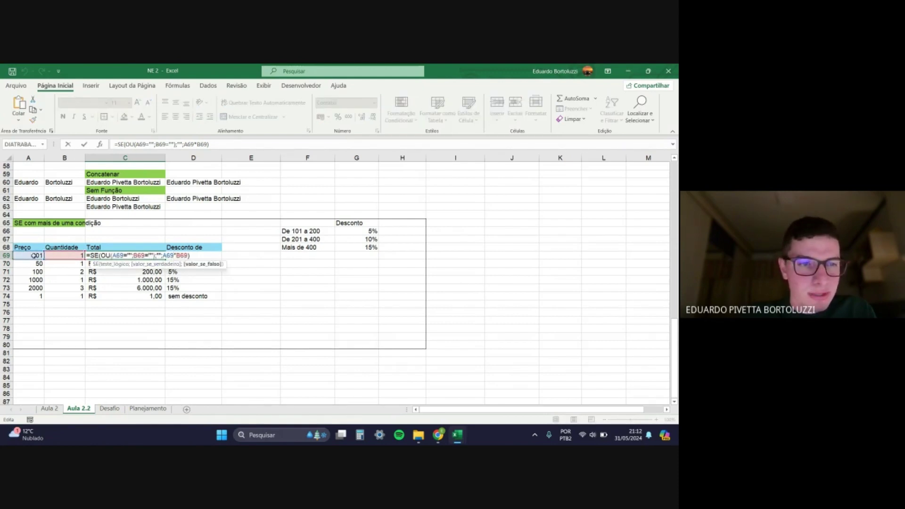
key(Escape)
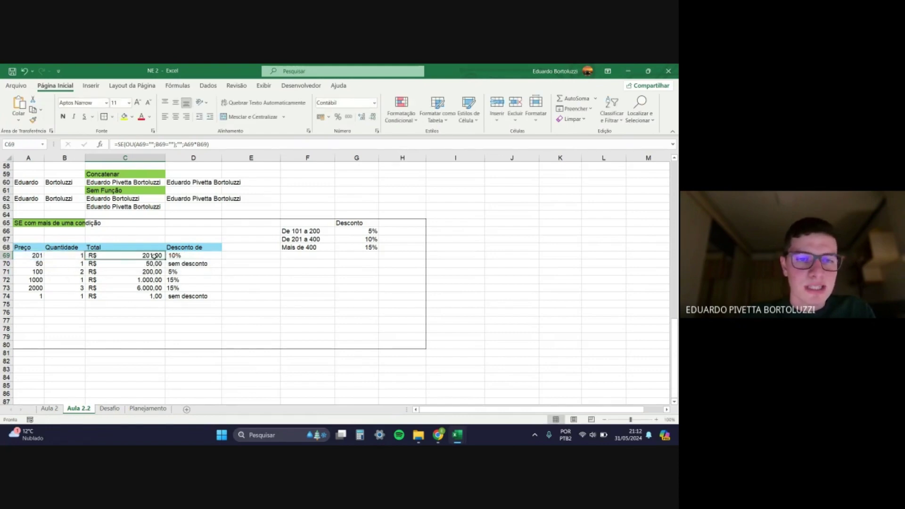
Step: Inspect the nested SE discount formula in D72 and the Total values in C69:C74 that it is based on
click(150, 289)
click(192, 279)
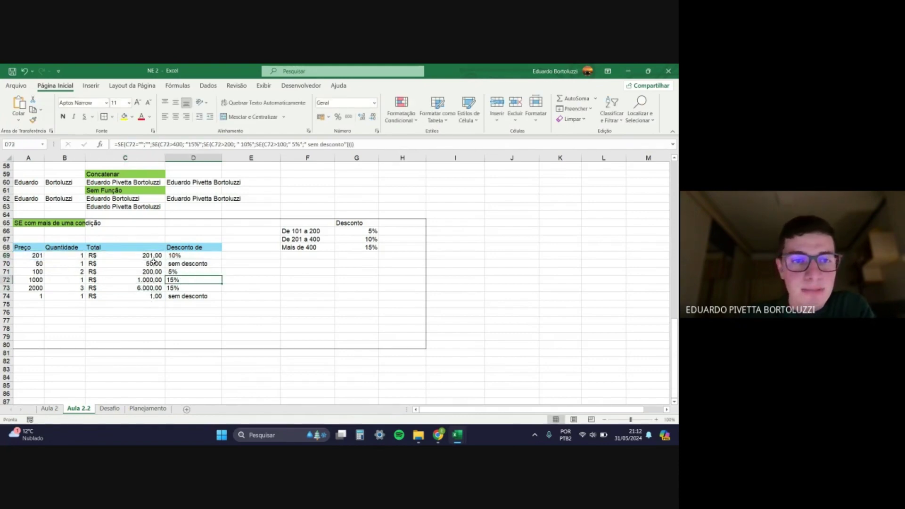
drag(150, 254, 151, 295)
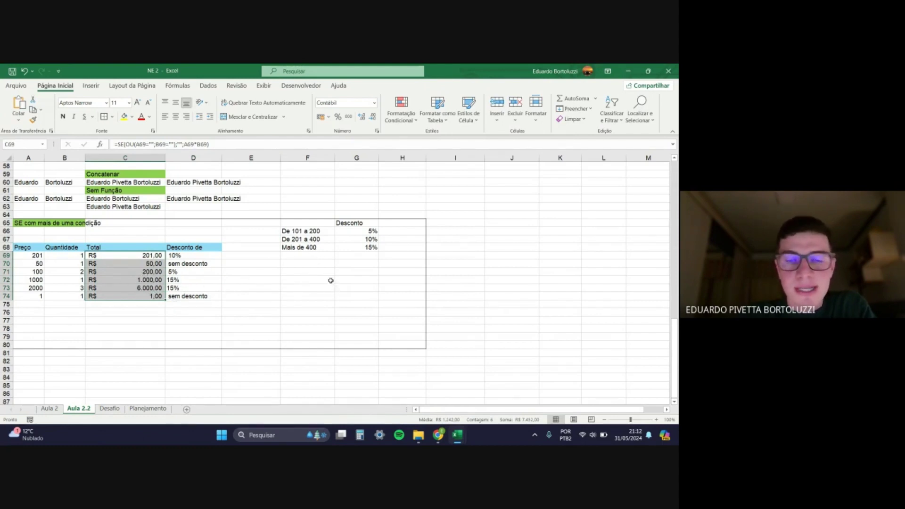
Step: Review the discount brackets in F66:G68, matching each total range with its discount percentage
click(324, 248)
drag(367, 231, 367, 248)
click(358, 265)
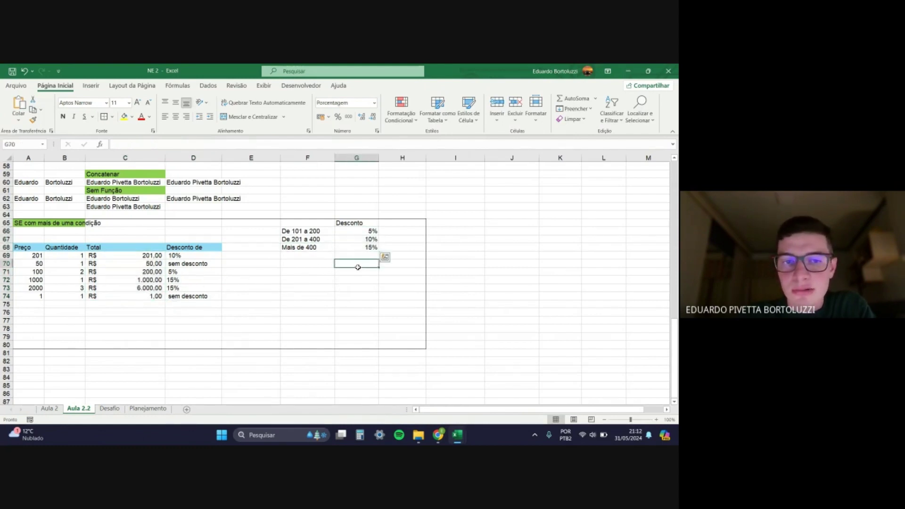
click(315, 249)
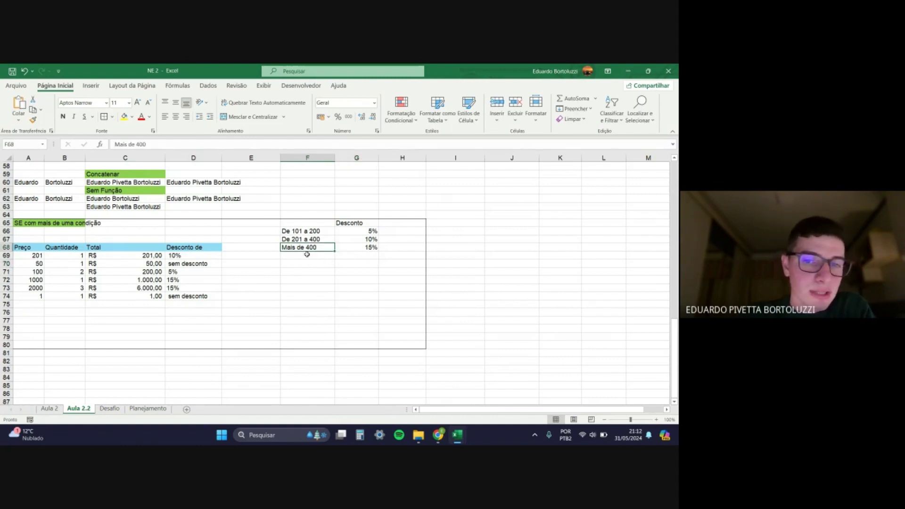
click(365, 248)
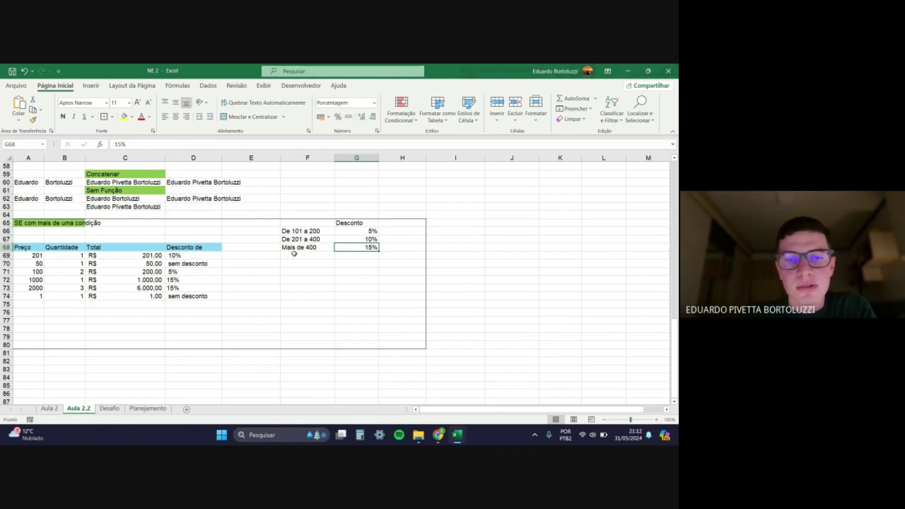
click(303, 243)
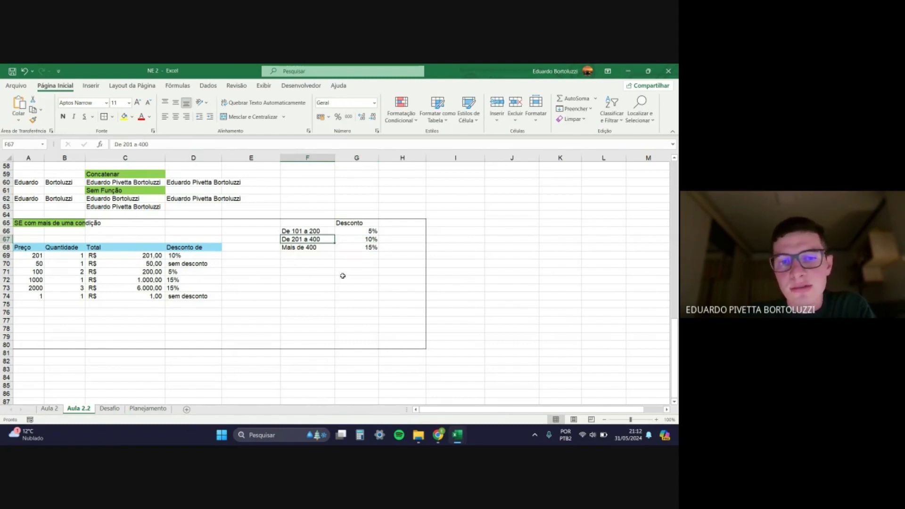
click(358, 240)
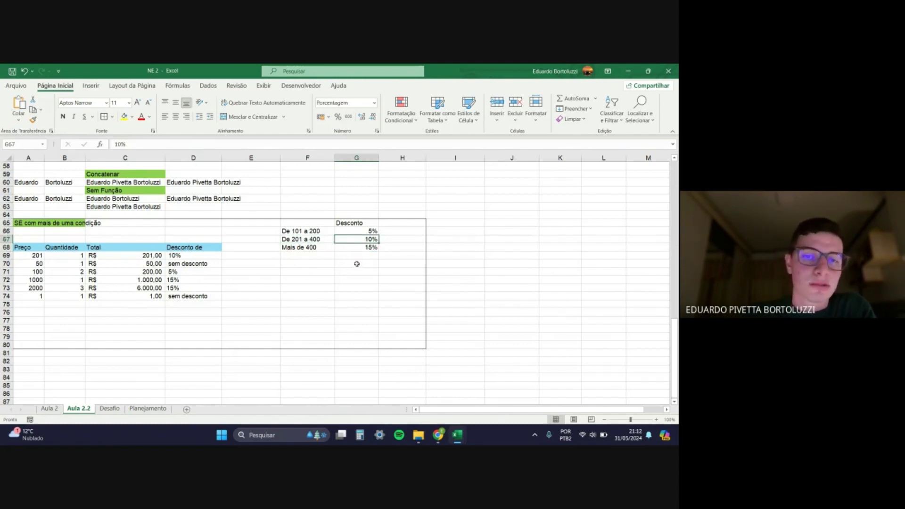
click(306, 233)
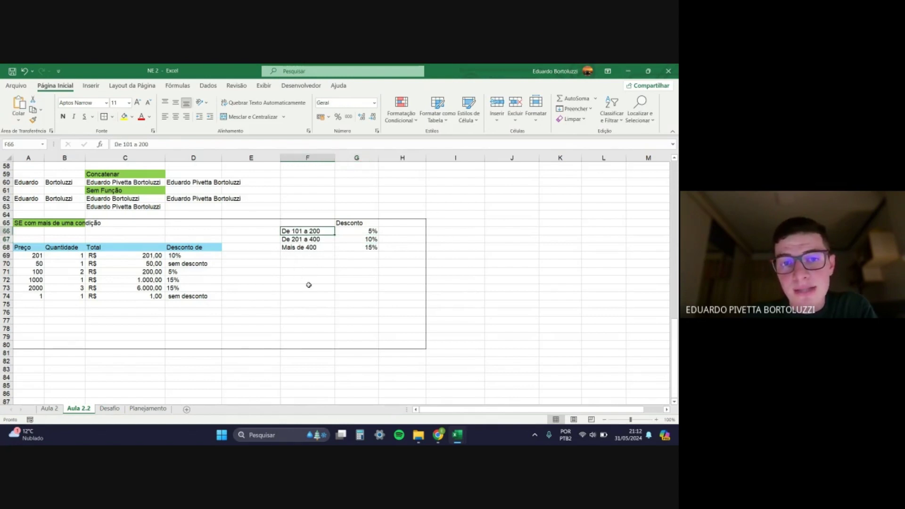
click(365, 232)
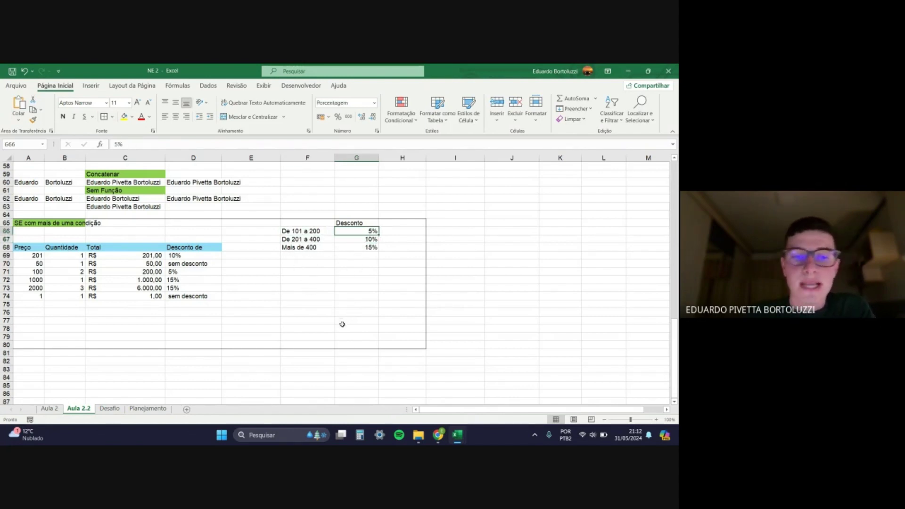
click(292, 342)
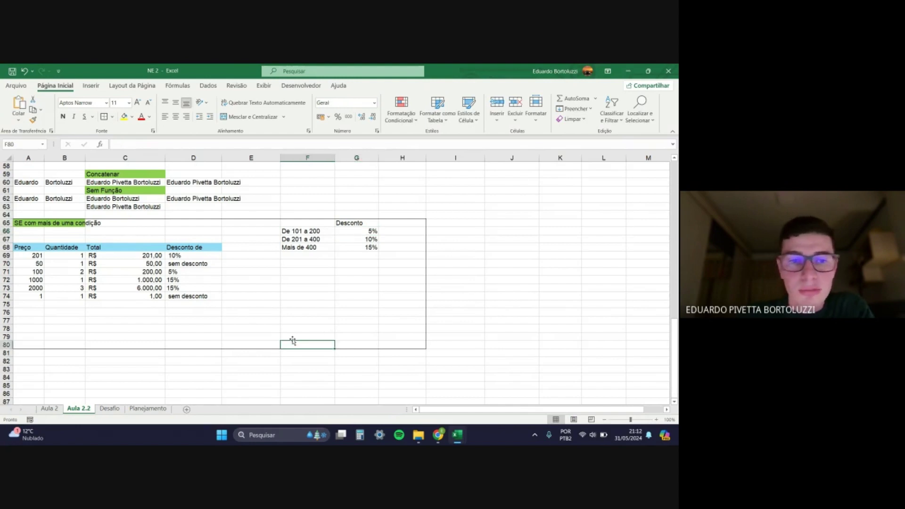
Step: Begin an SE formula in E69 that returns the discount in G68 when the total in C69 is greater than 400
click(249, 342)
click(249, 256)
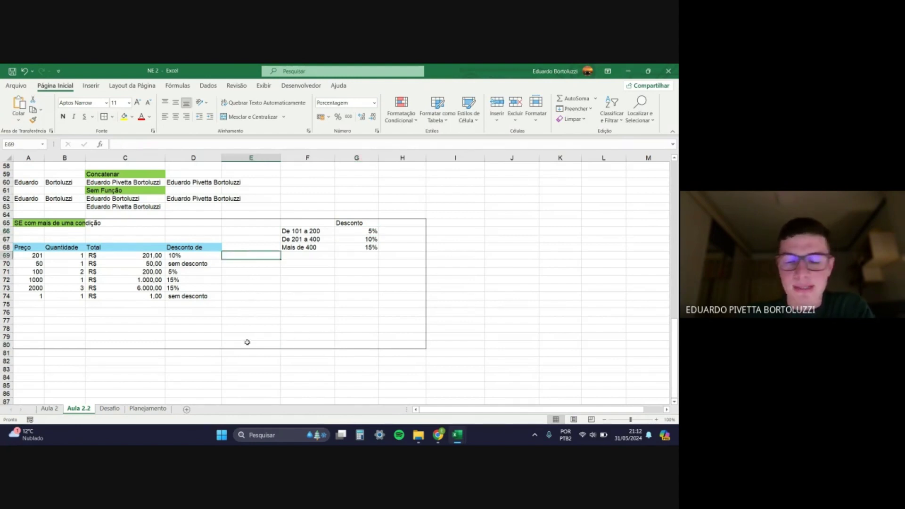
text(=)
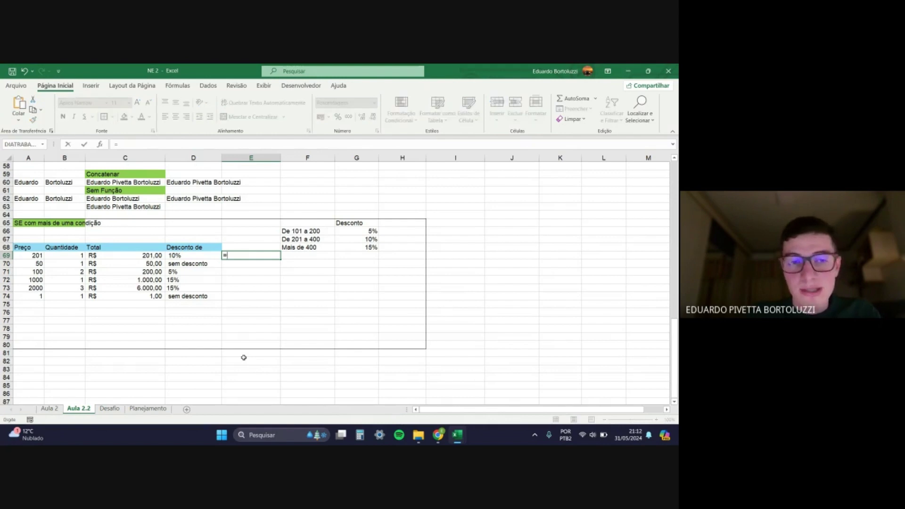
text(se)
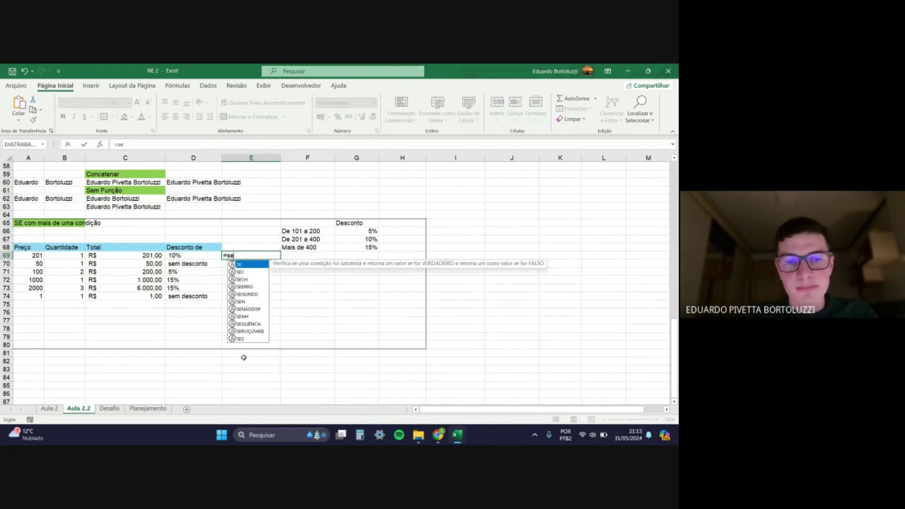
key(Tab)
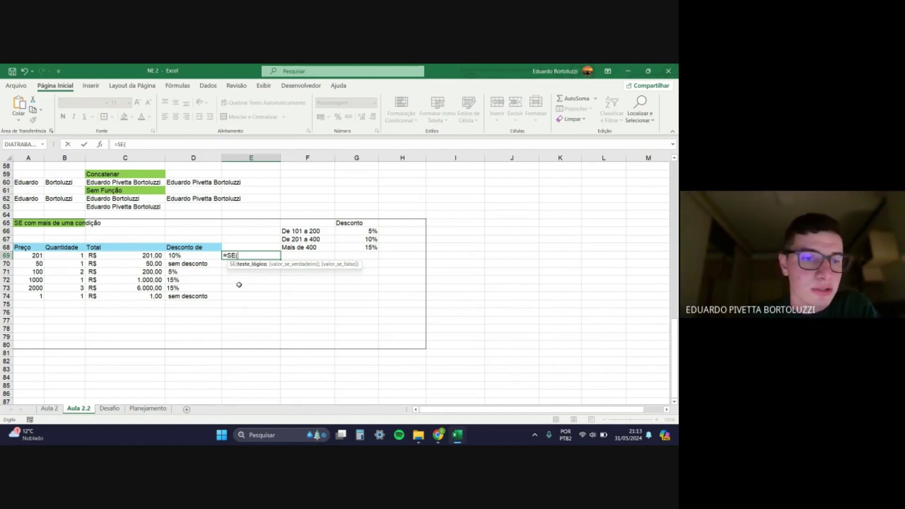
click(145, 255)
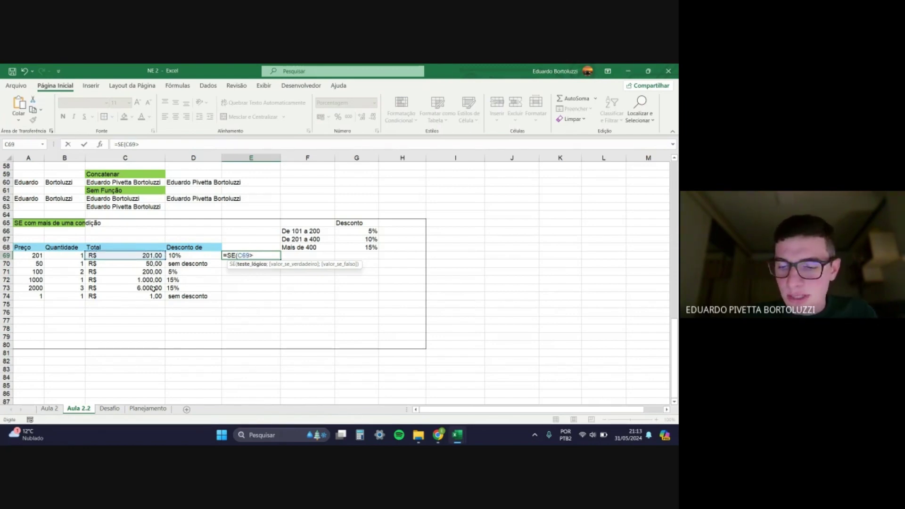
text(>400;)
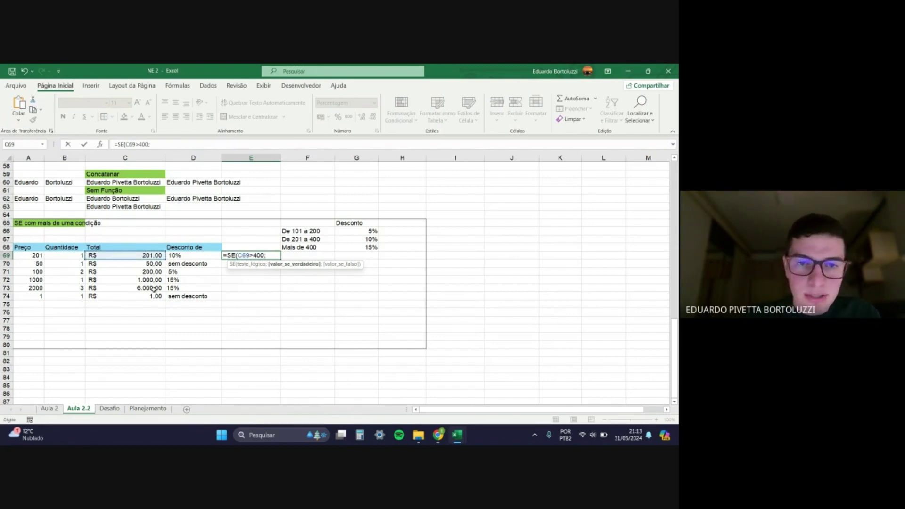
click(366, 248)
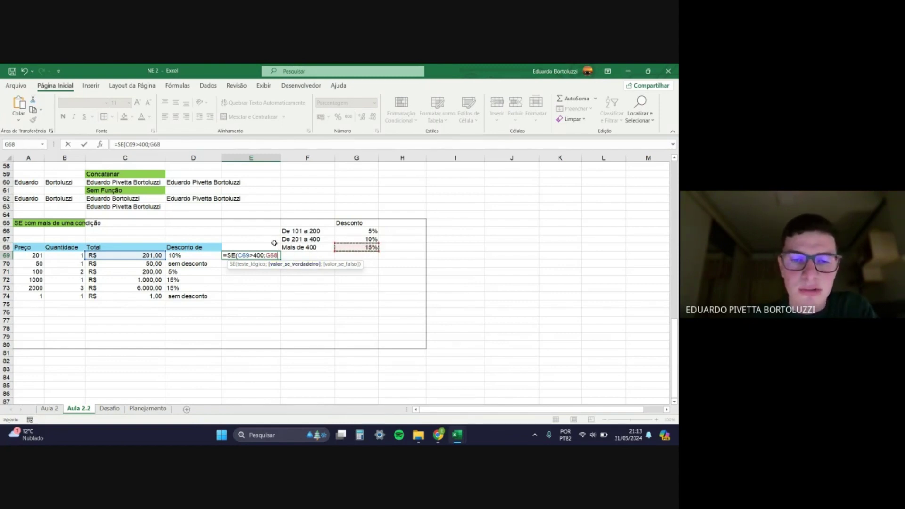
text(;)
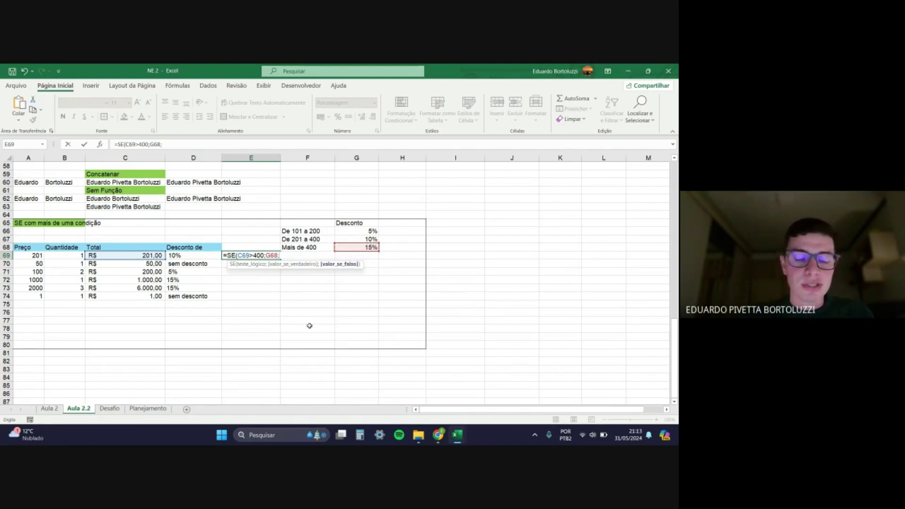
Step: Nest a second SE as the false result, returning G67 when C69 is greater than 200
text(se)
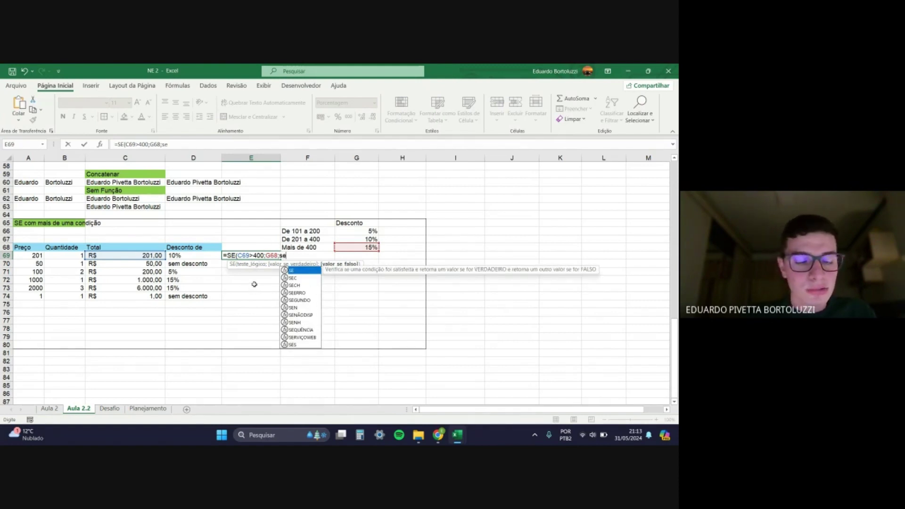
key(Tab)
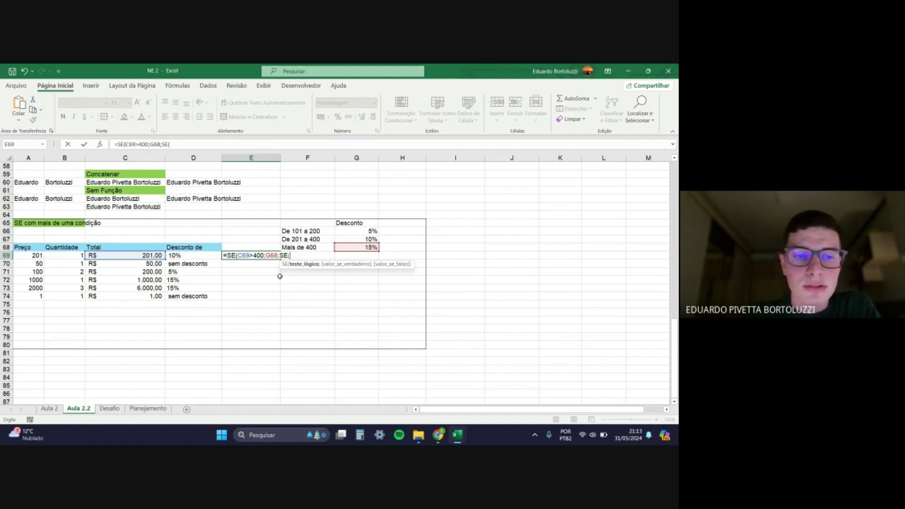
click(159, 255)
text(>)
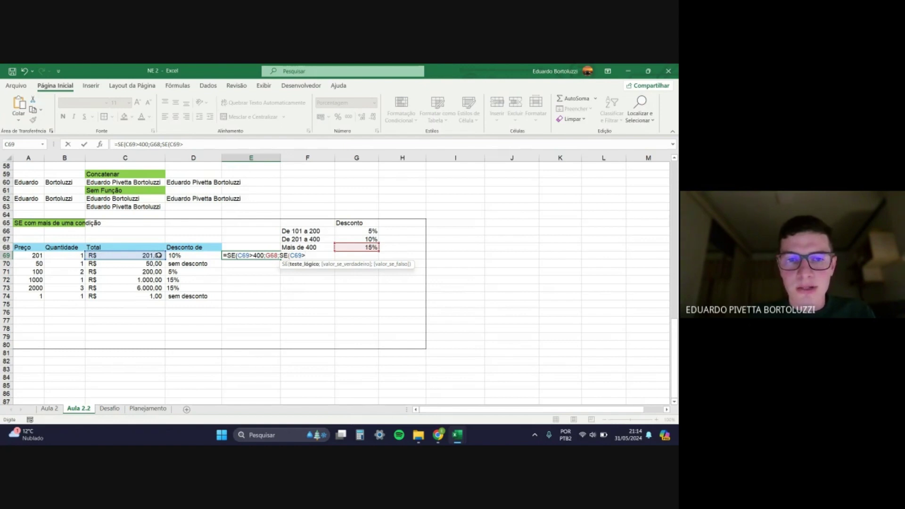
text(200)
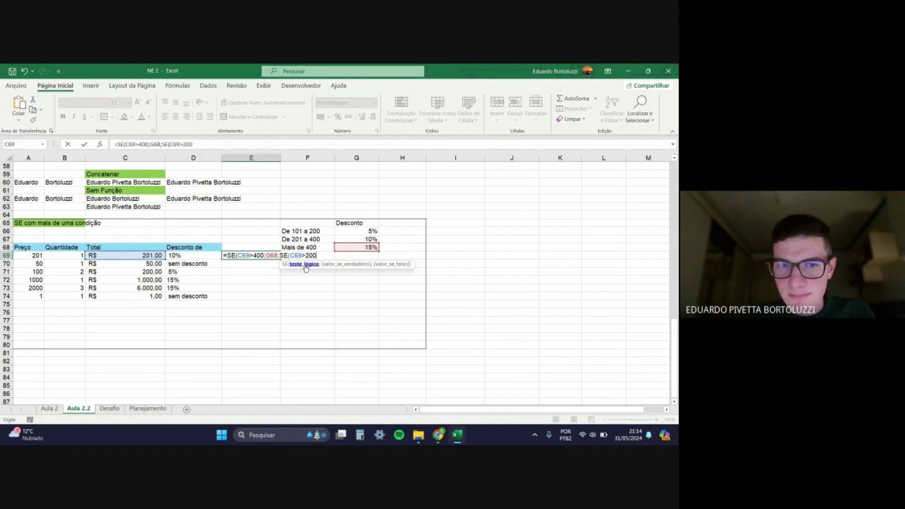
text(;)
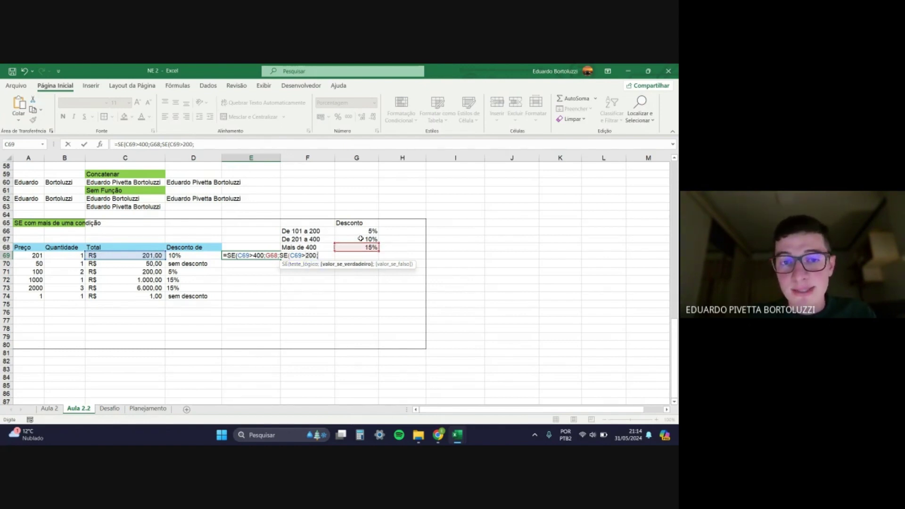
click(353, 239)
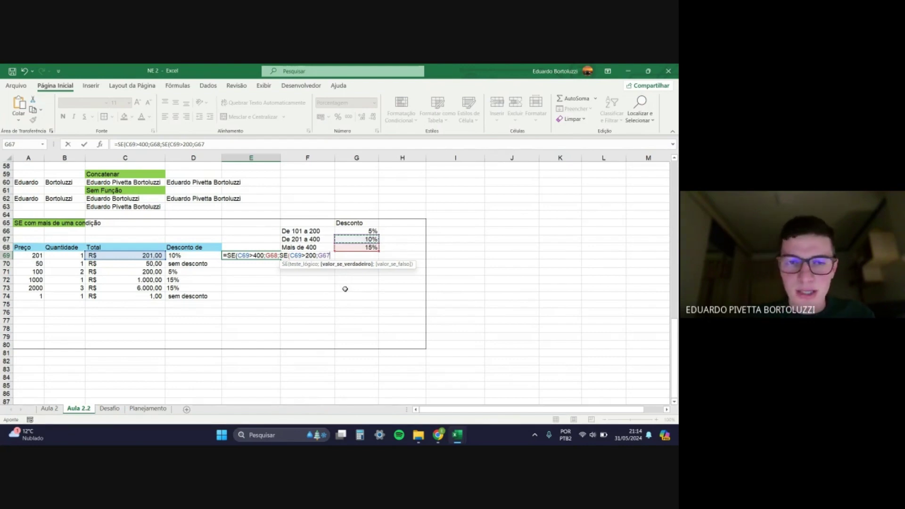
text(;)
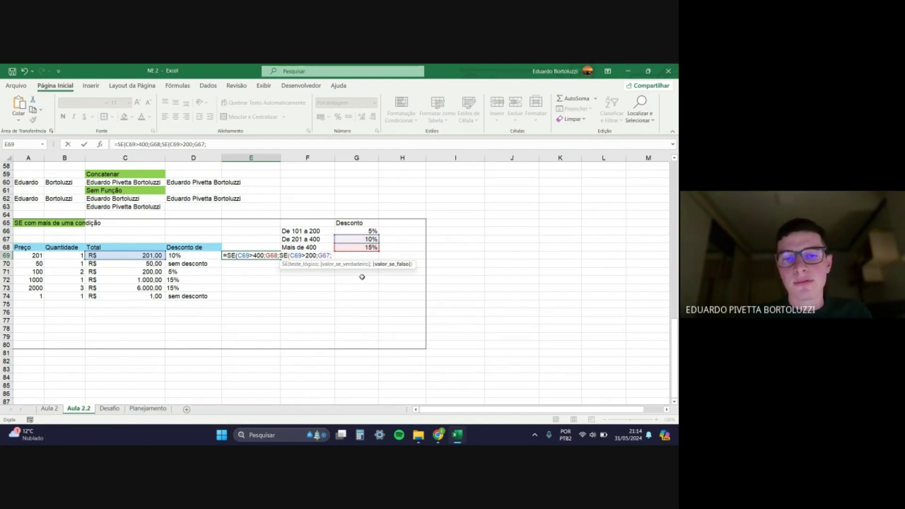
Step: Nest a third SE as the next false result, returning G66 when C69 is greater than 100
text(se)
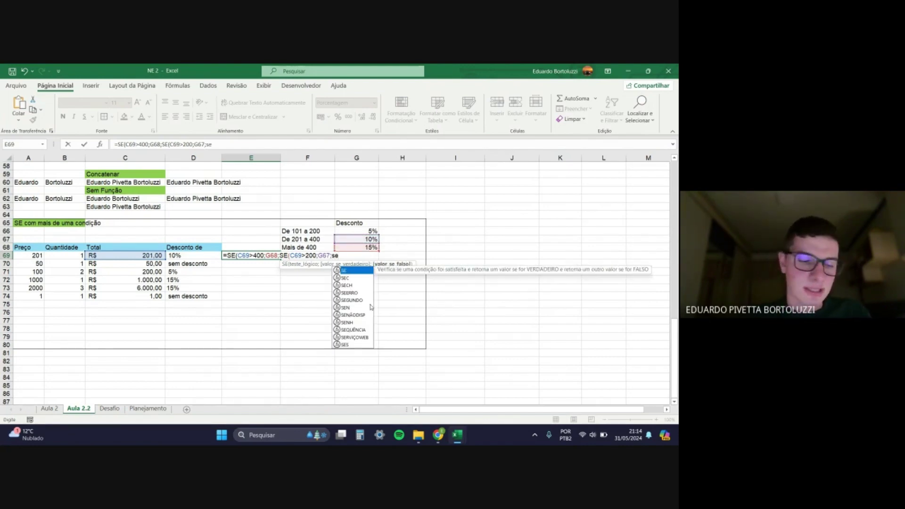
key(Tab)
click(143, 256)
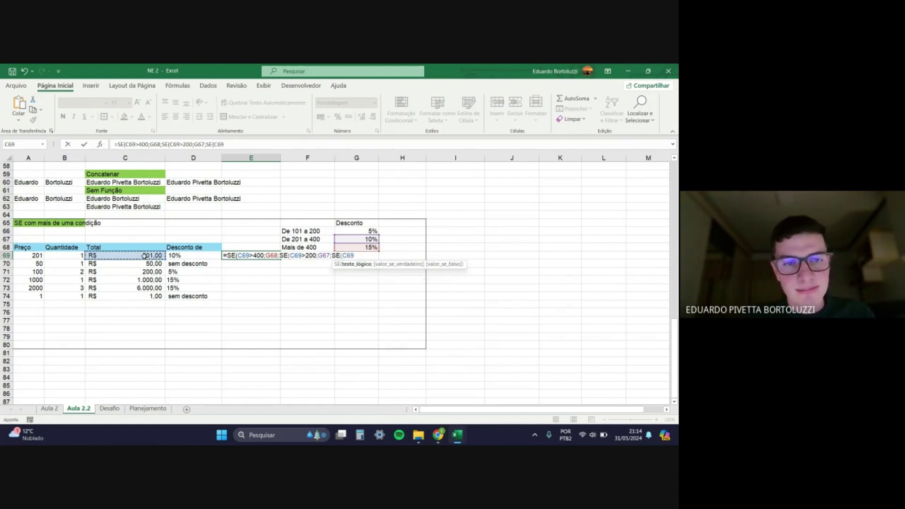
text(>)
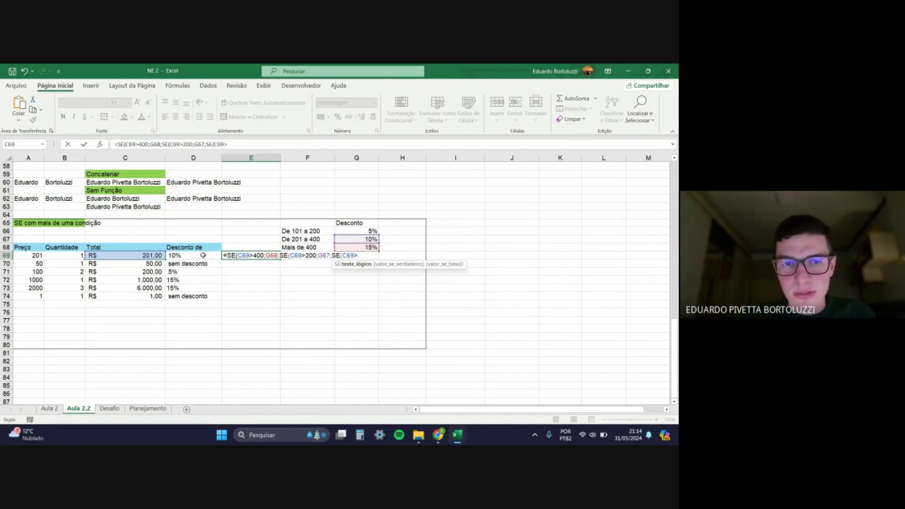
text(1)
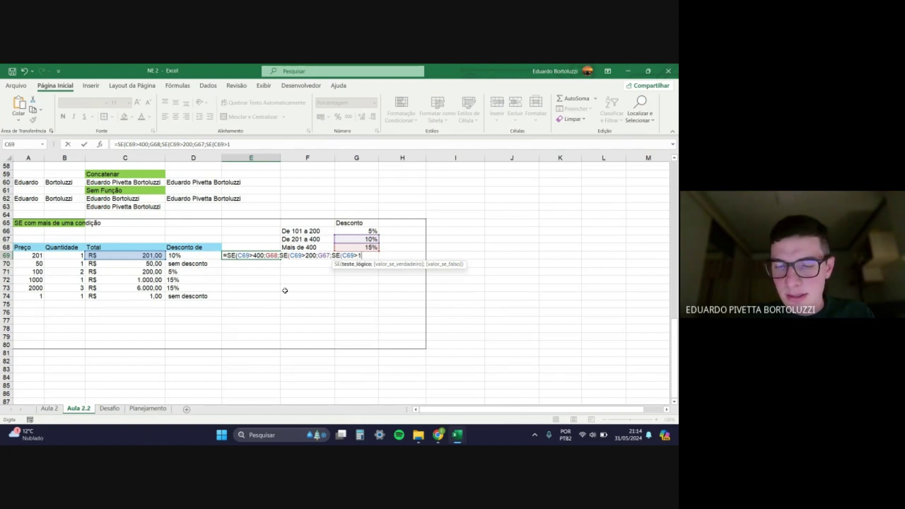
text(00;)
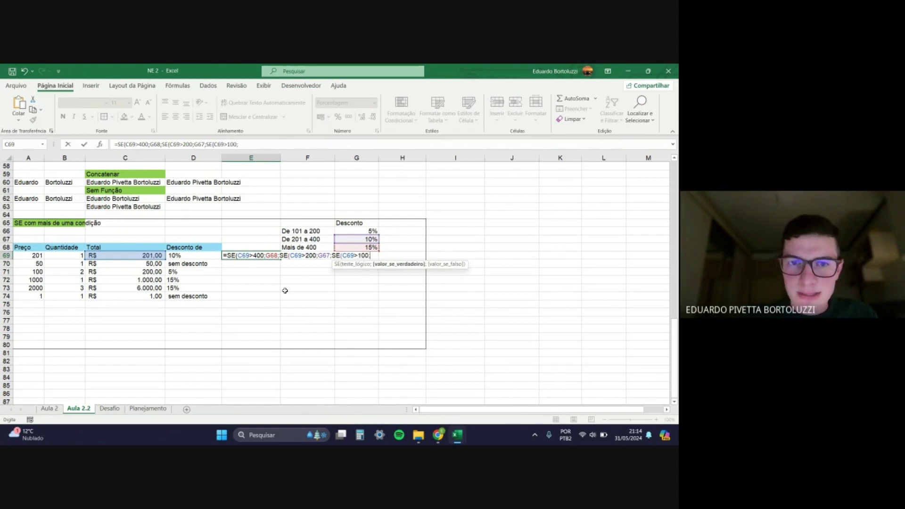
click(357, 231)
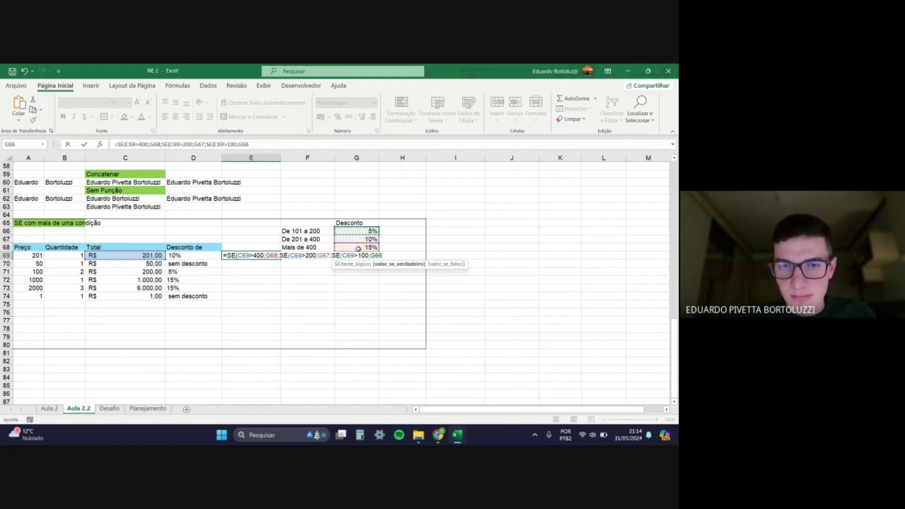
Step: Add "Sem desconto" as the final false result, close all three SE functions and enter the formula in E69
text(;)
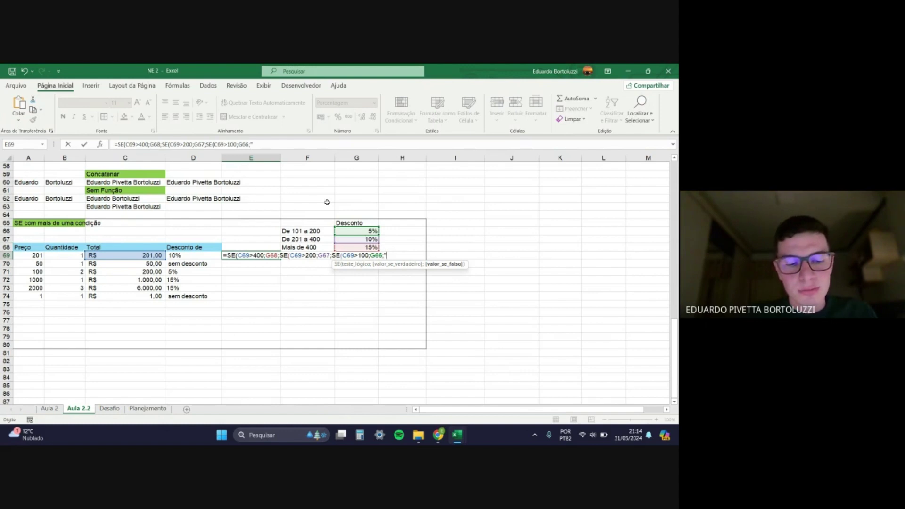
text(Sem desconto)
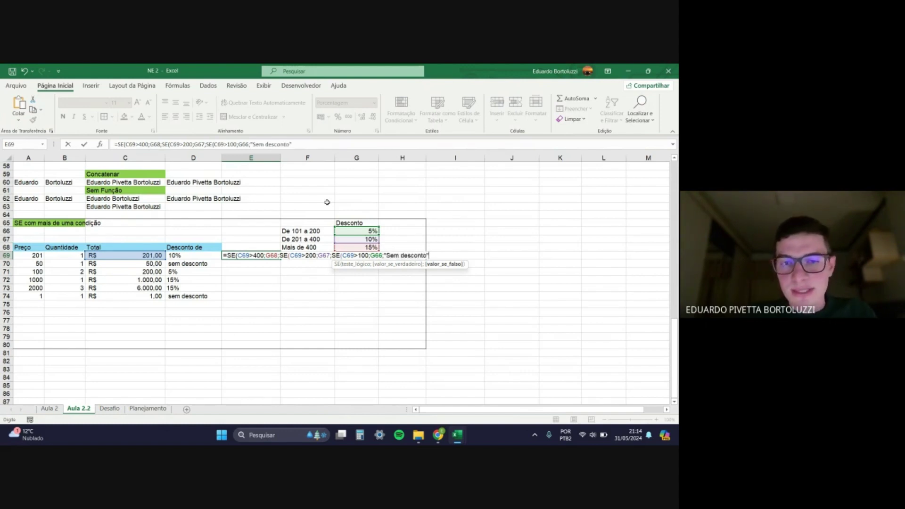
text("))
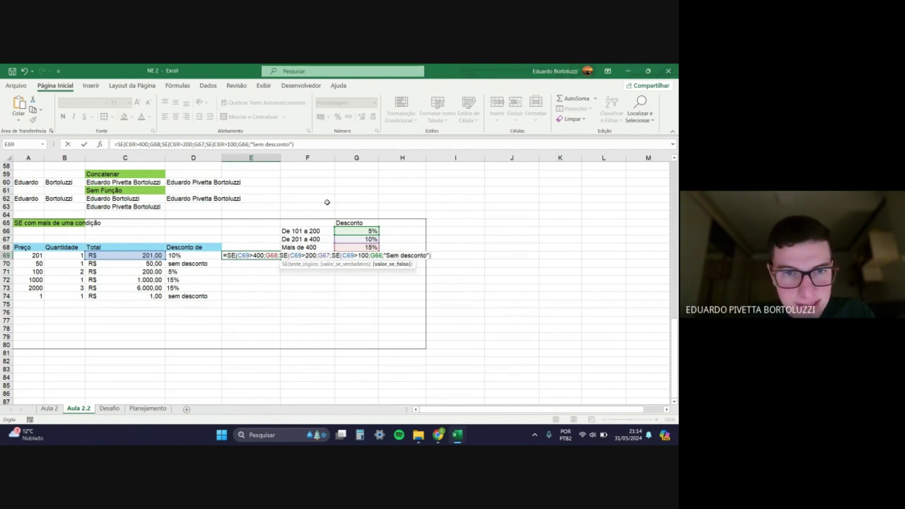
text())
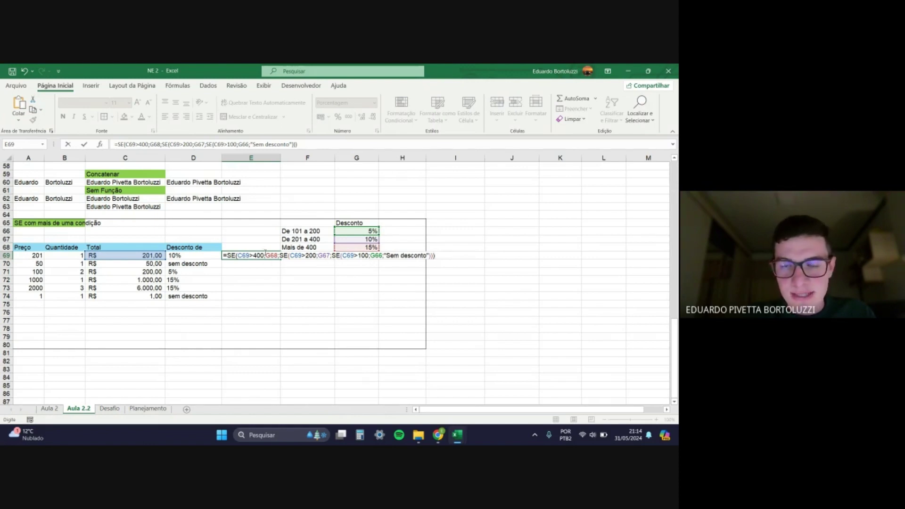
key(Return)
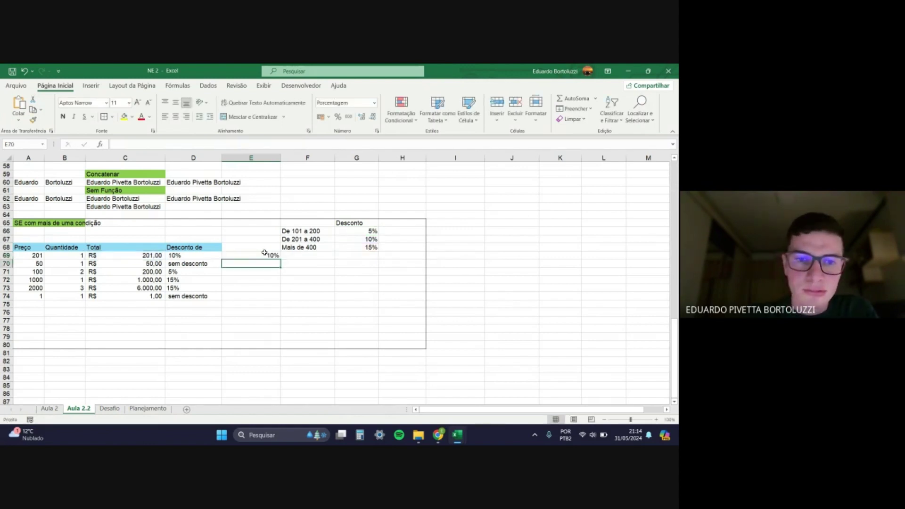
Step: Make the discount references in the E69 formula absolute as $G$68, $G$67 and $G$66
click(273, 255)
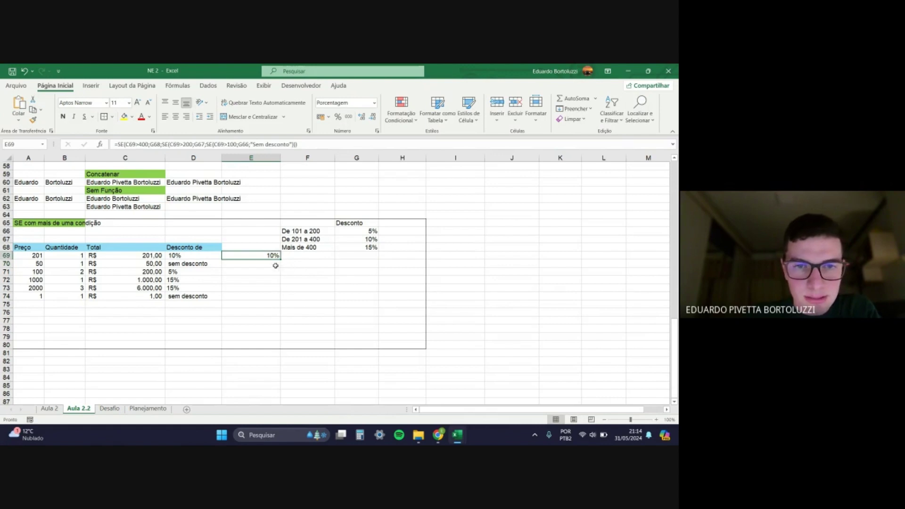
double_click(272, 257)
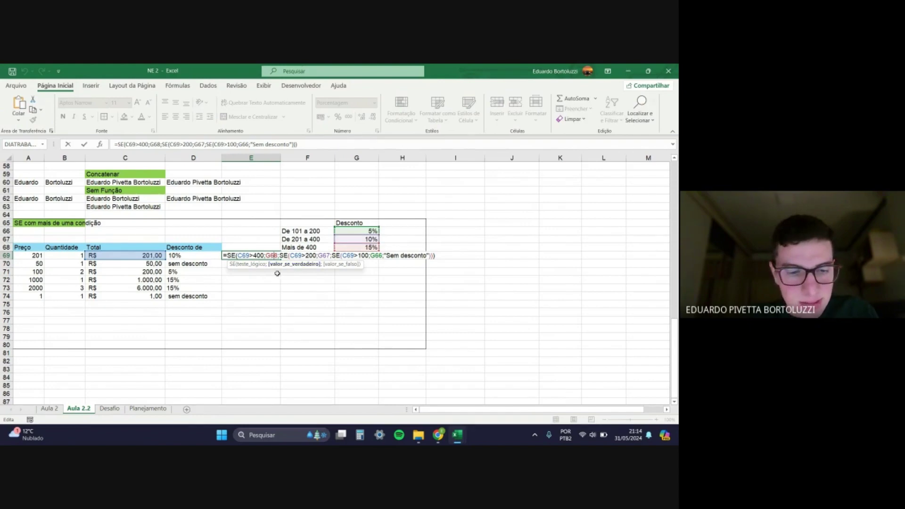
key(F4)
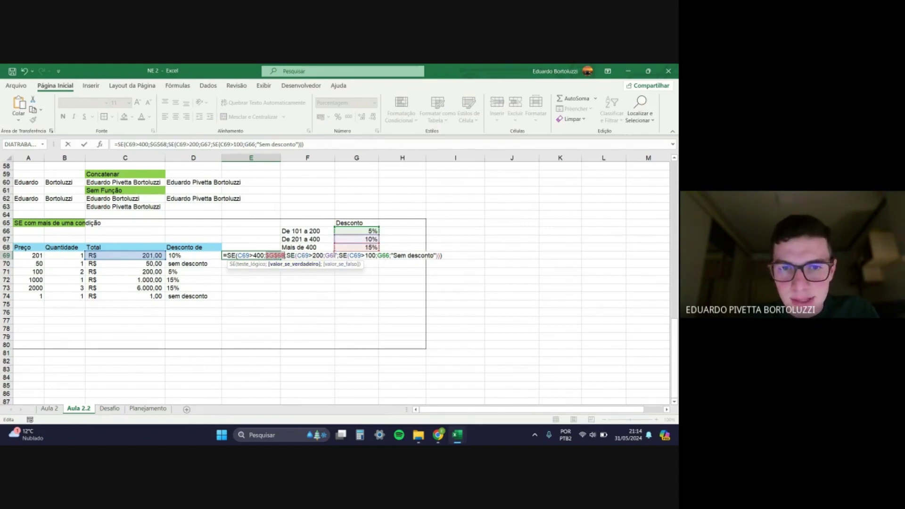
click(334, 255)
key(F4)
click(394, 255)
key(F4)
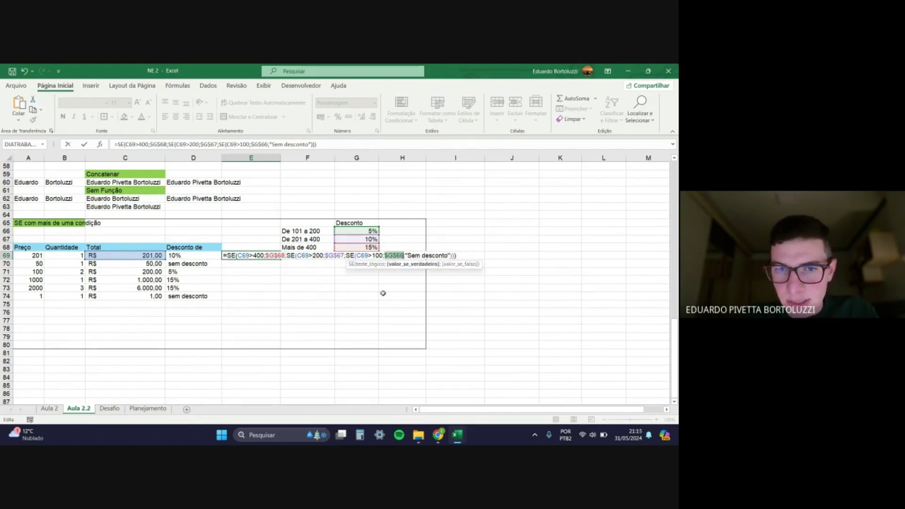
key(Return)
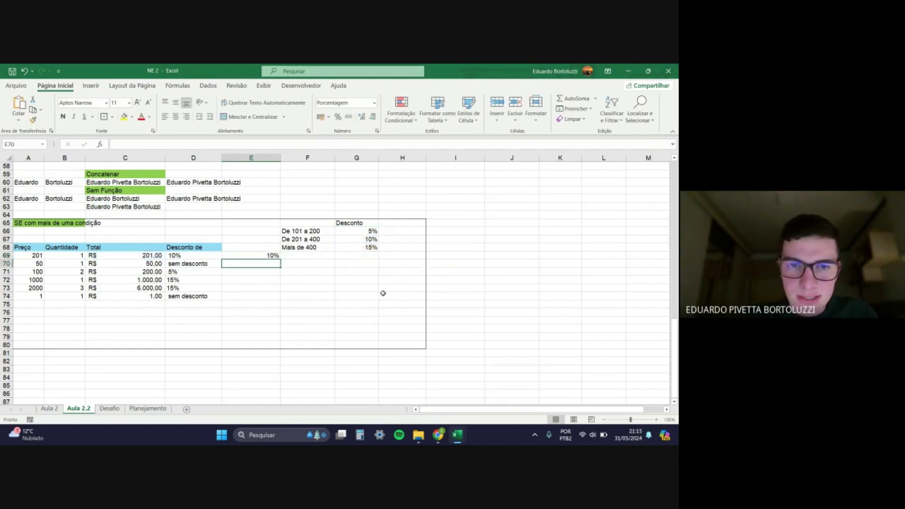
Step: Fill the E69 discount formula down through E80 and check the copied formulas in E75:E77
click(277, 256)
drag(280, 259, 281, 349)
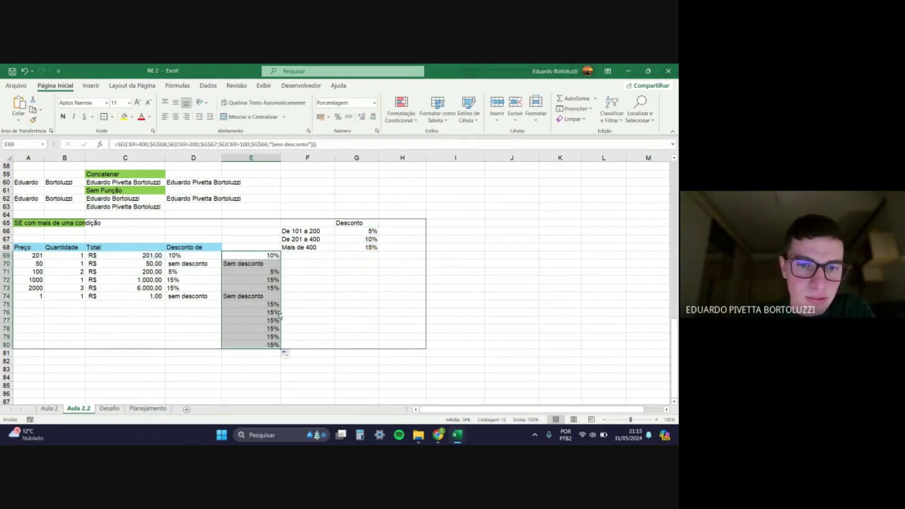
click(318, 305)
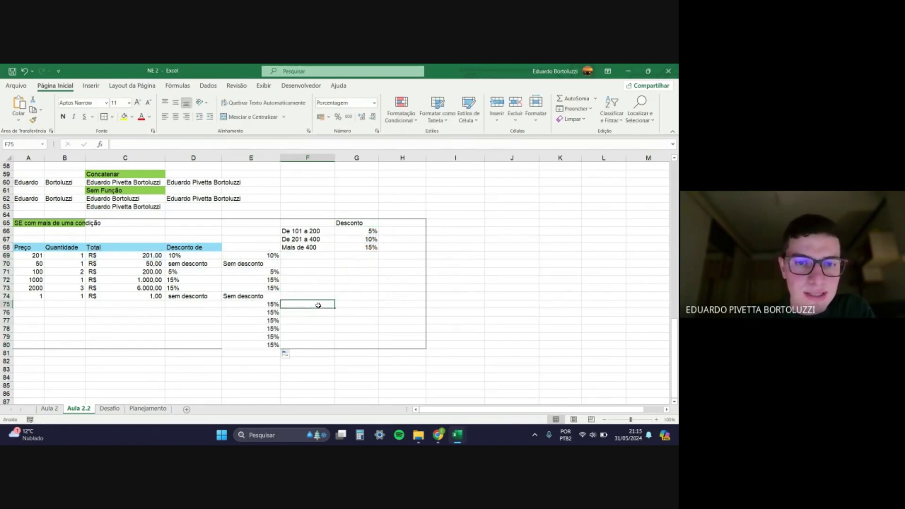
click(272, 306)
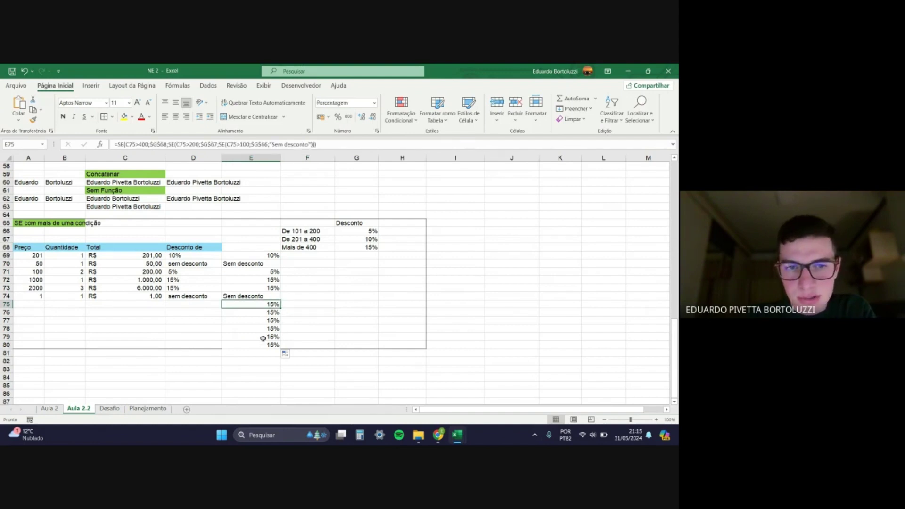
click(272, 313)
click(271, 321)
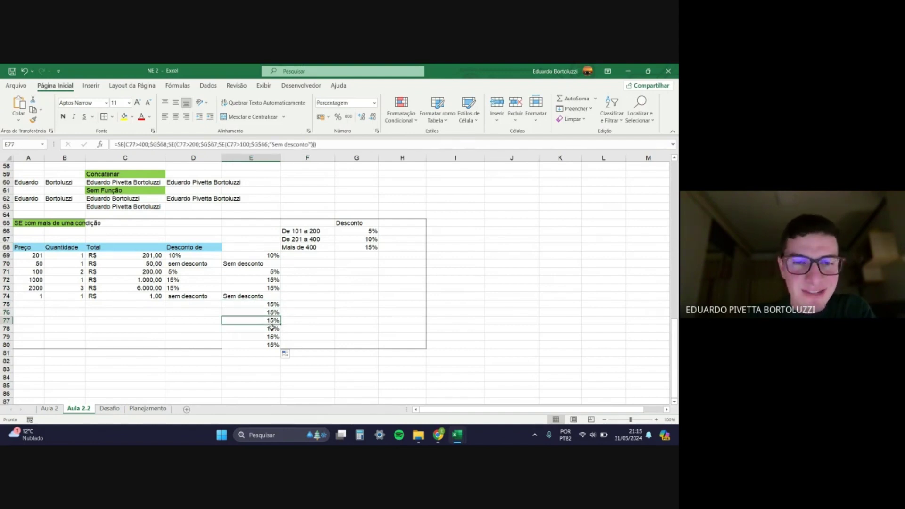
Step: Compare the discounts in E69:E74 with the totals in column C and the existing discounts in column D
click(272, 254)
click(207, 260)
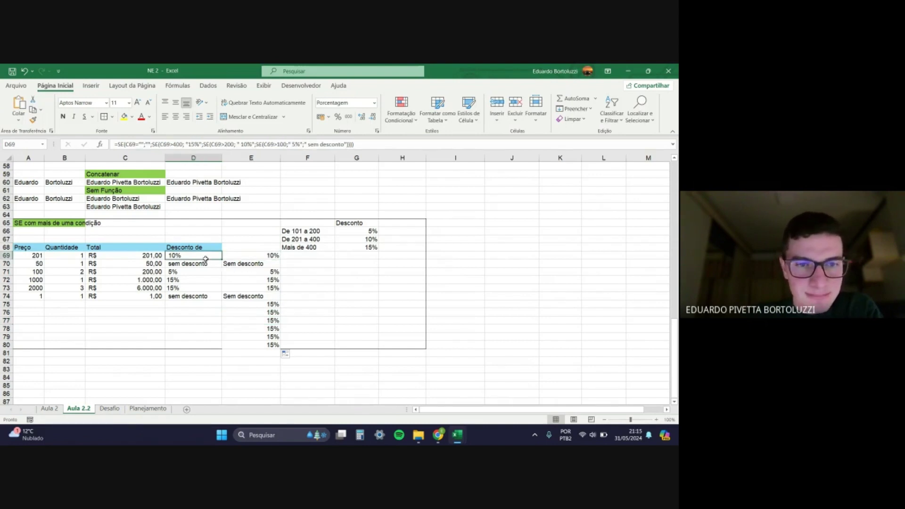
click(257, 257)
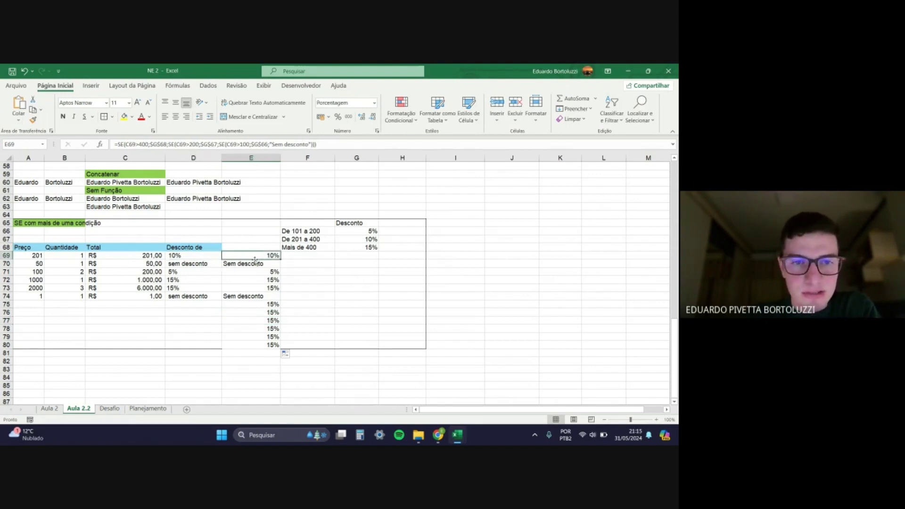
click(144, 256)
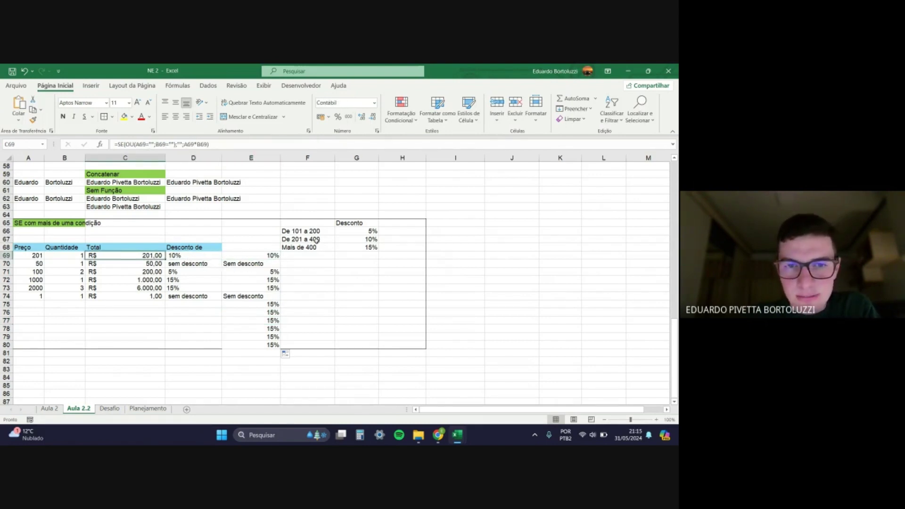
click(272, 256)
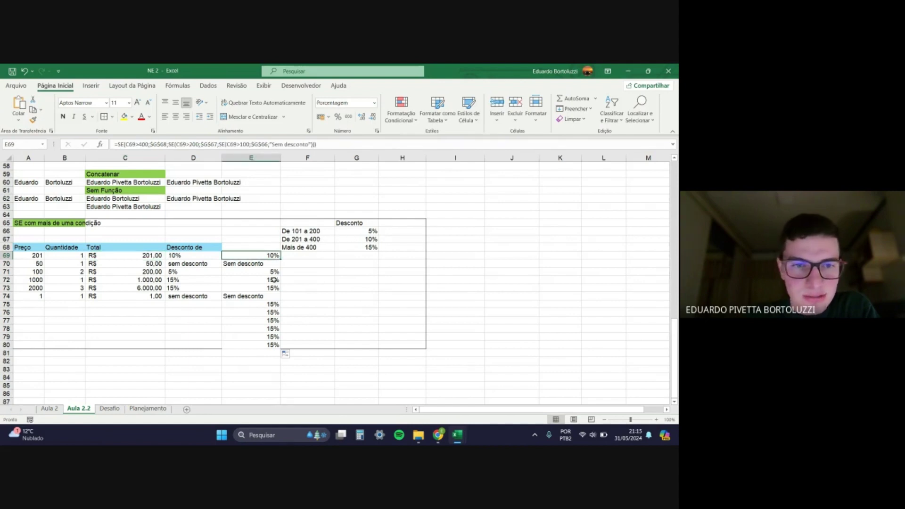
click(156, 266)
click(254, 265)
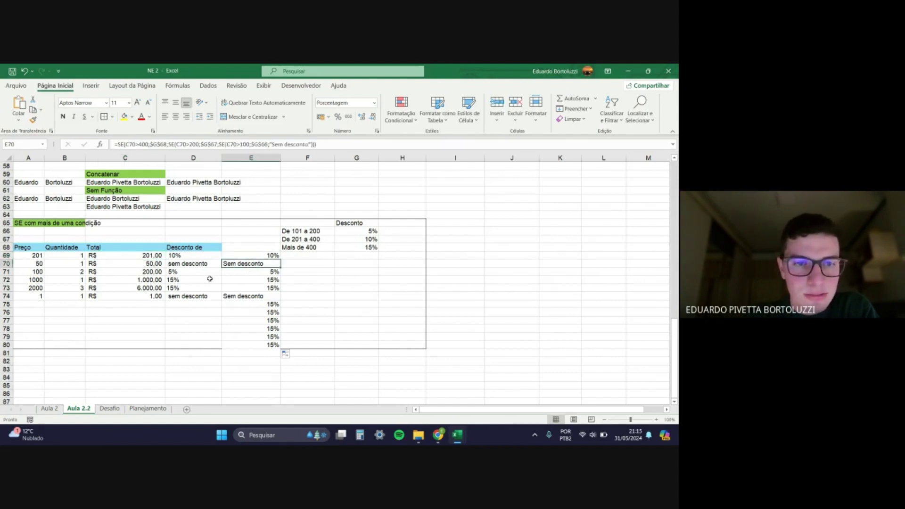
click(250, 272)
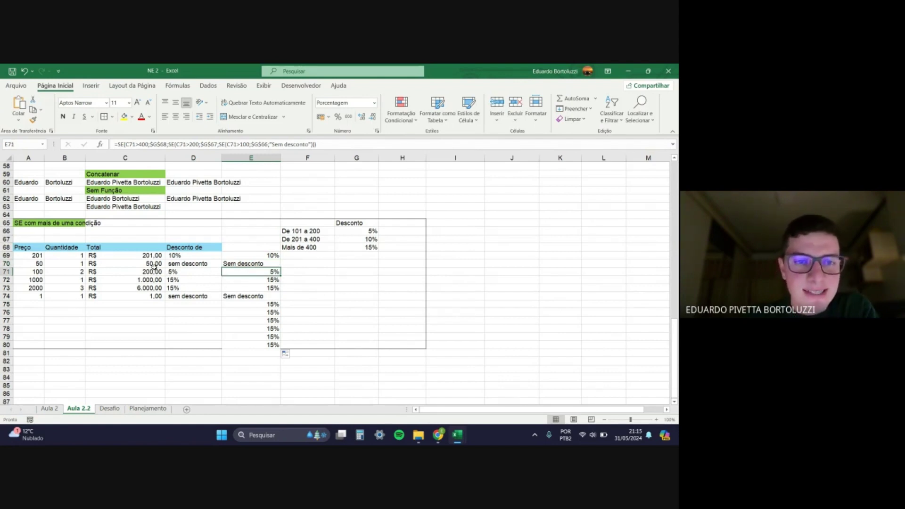
click(262, 255)
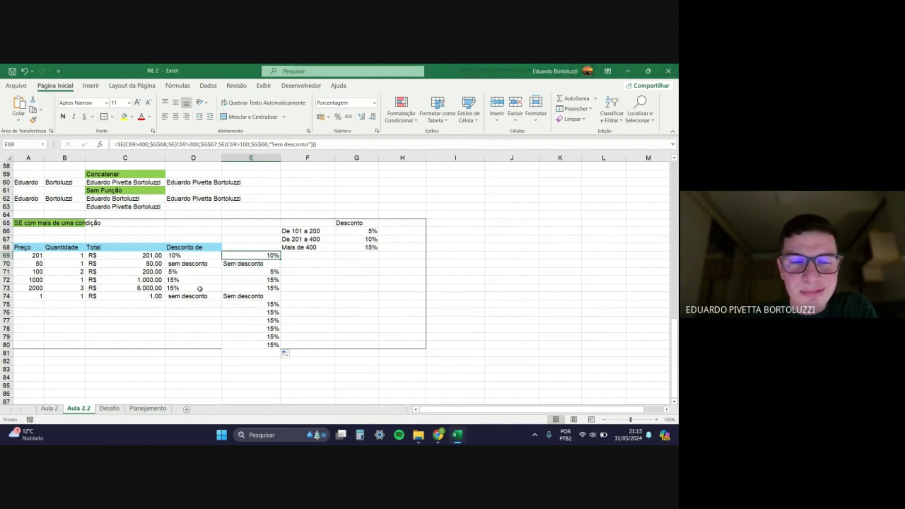
click(157, 272)
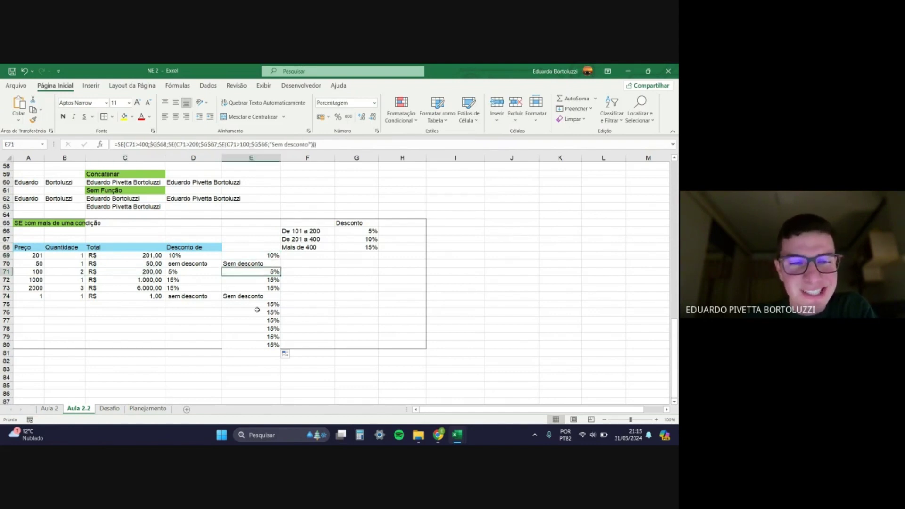
click(256, 281)
click(259, 287)
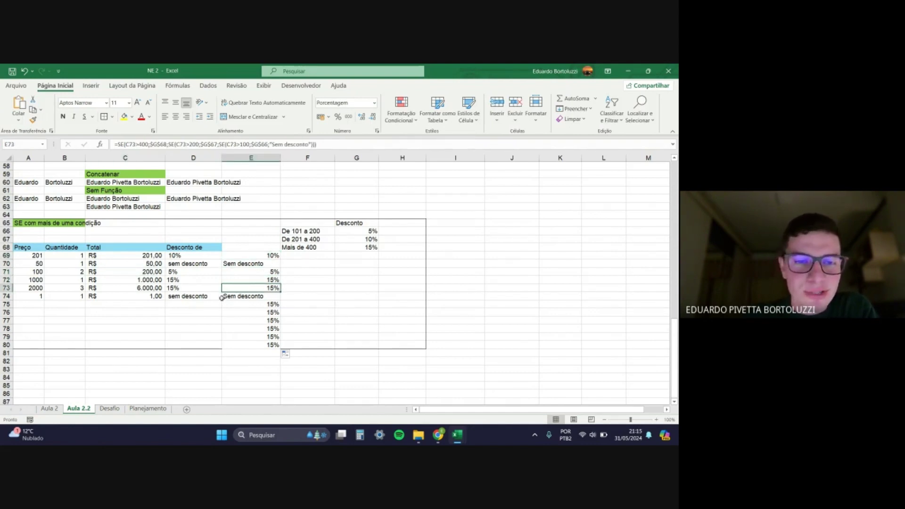
click(223, 297)
Step: Examine the copied discount formulas in E75:E80 against the blank total in C75 and the column D formula in D77
click(240, 336)
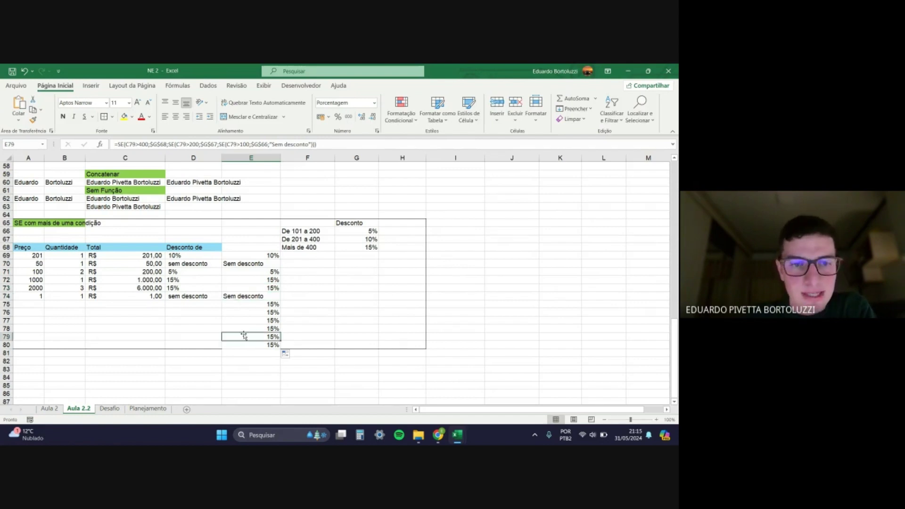
click(265, 304)
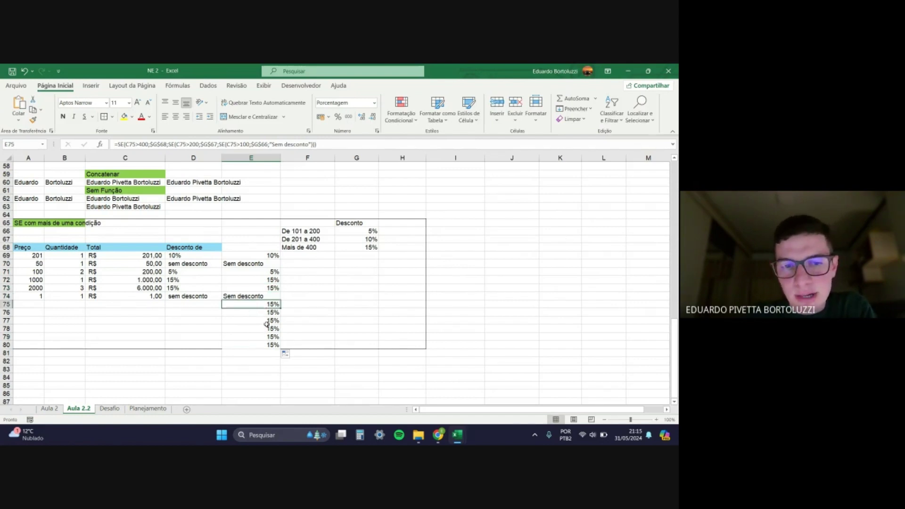
click(267, 322)
drag(269, 305, 271, 344)
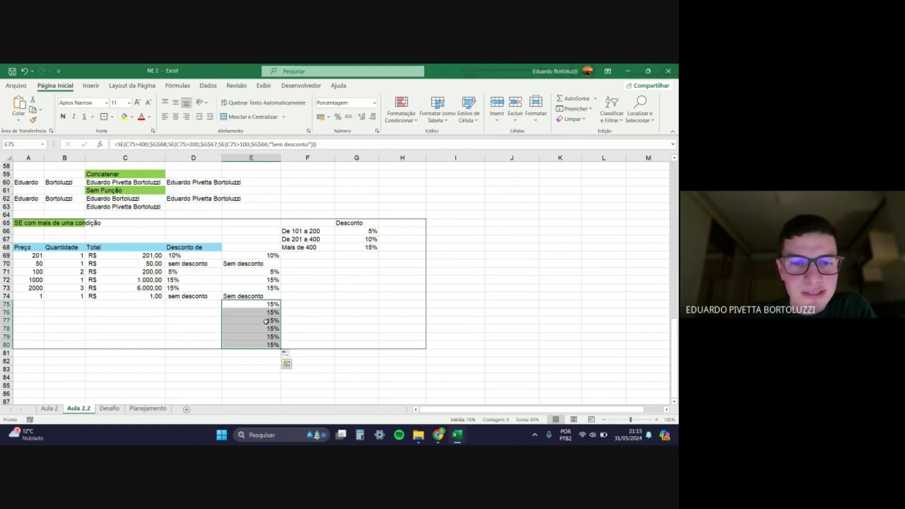
click(262, 304)
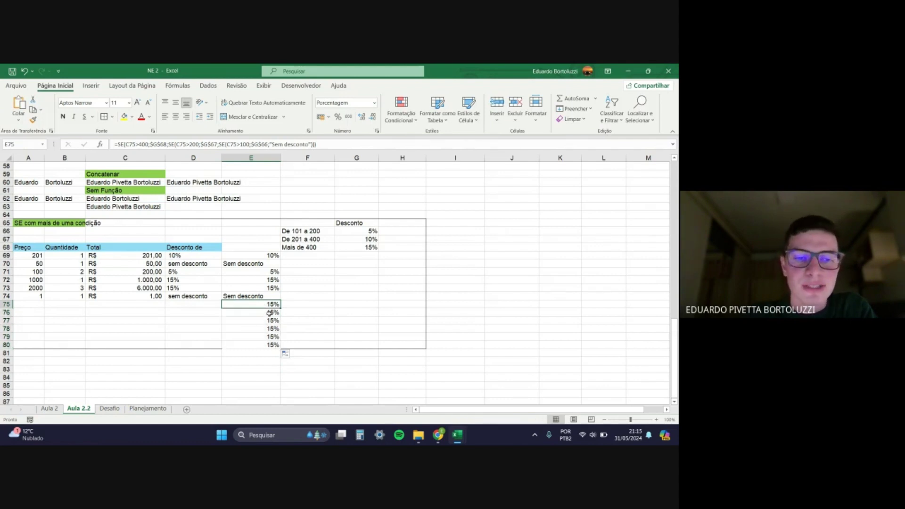
click(125, 305)
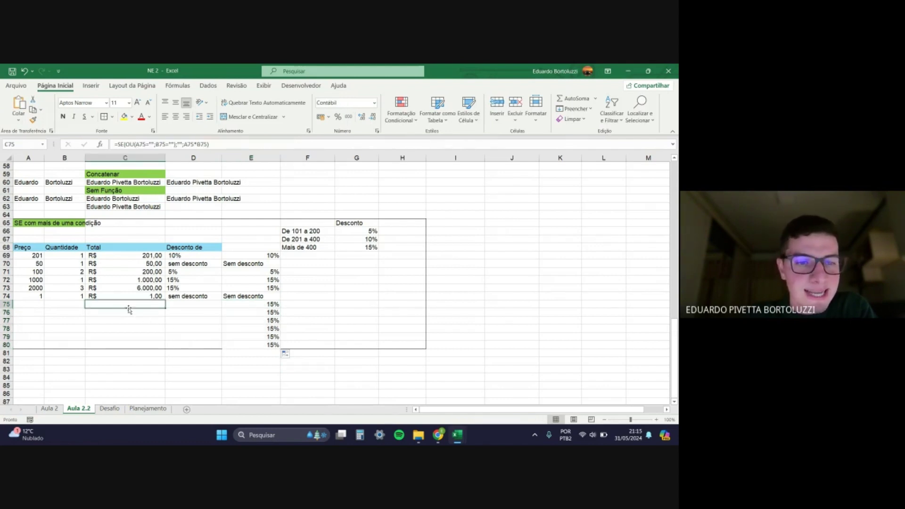
click(210, 321)
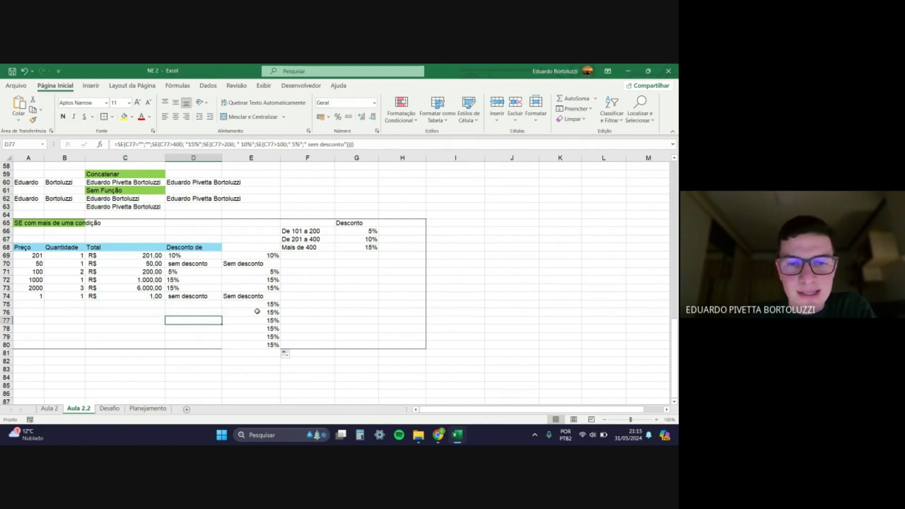
click(267, 304)
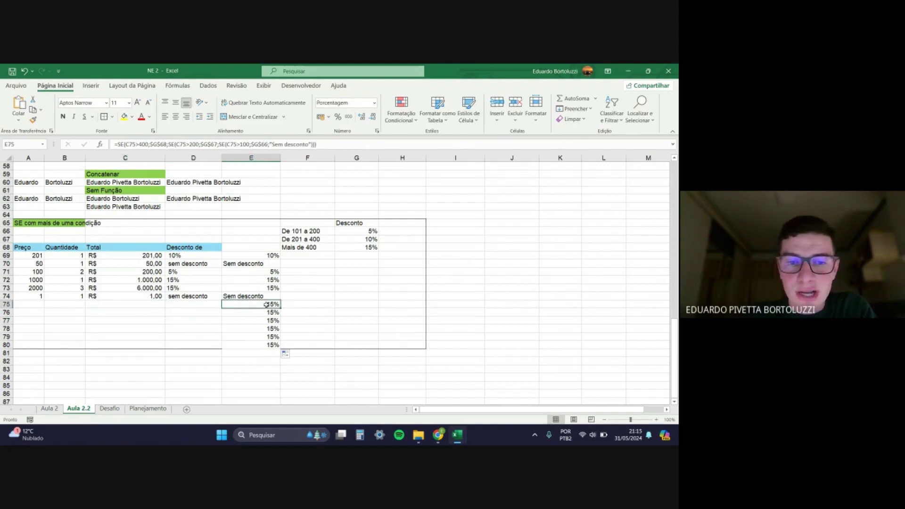
click(160, 305)
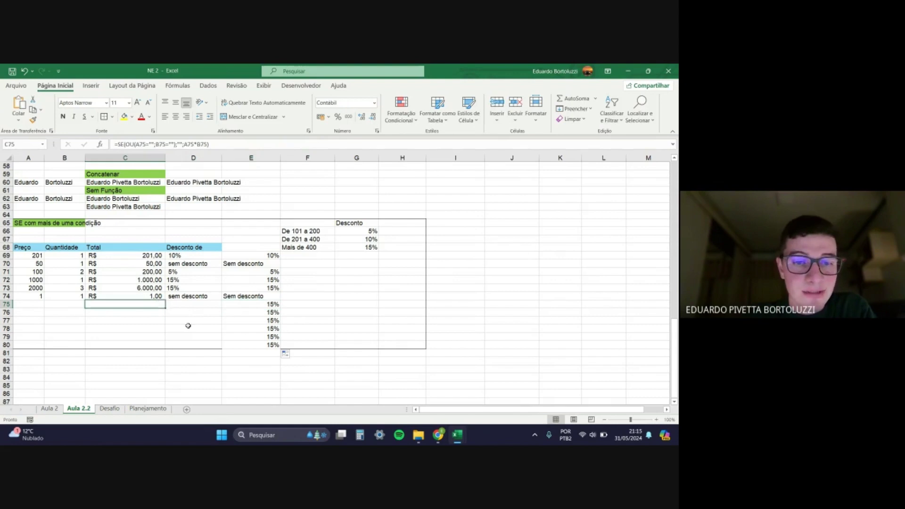
Step: Wrap the nested discount formula in E75 inside parentheses within a new outer SE function
double_click(271, 303)
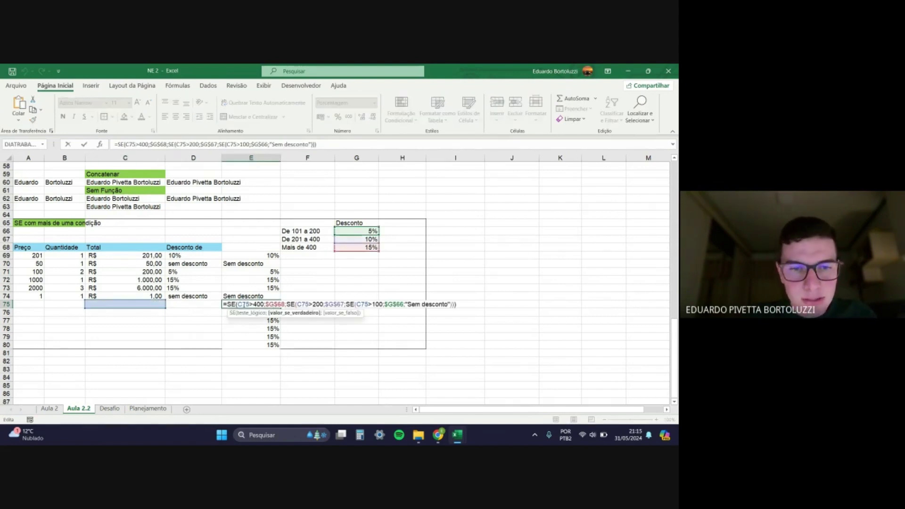
key(Home)
text(se)
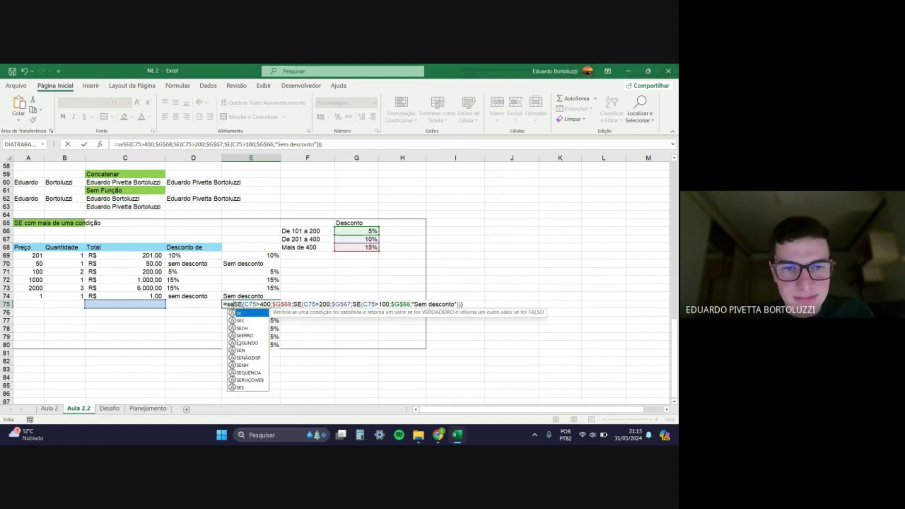
key(Tab)
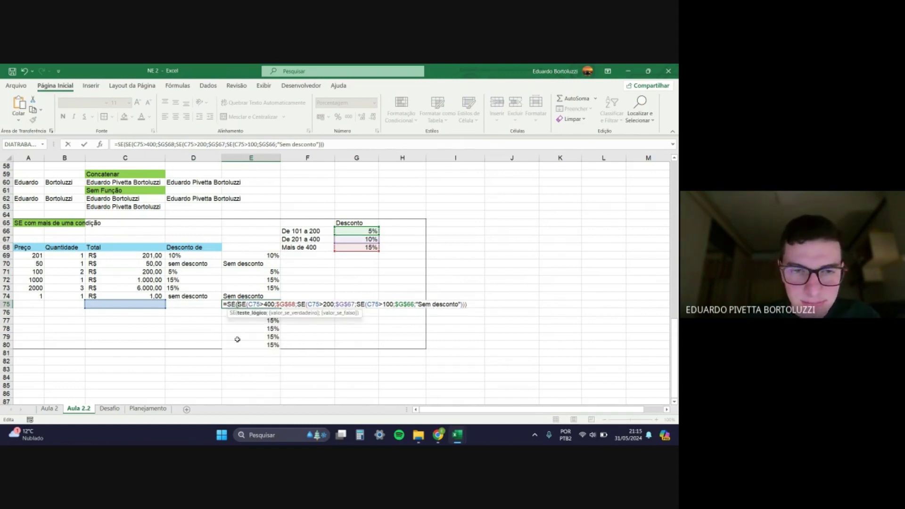
text(()
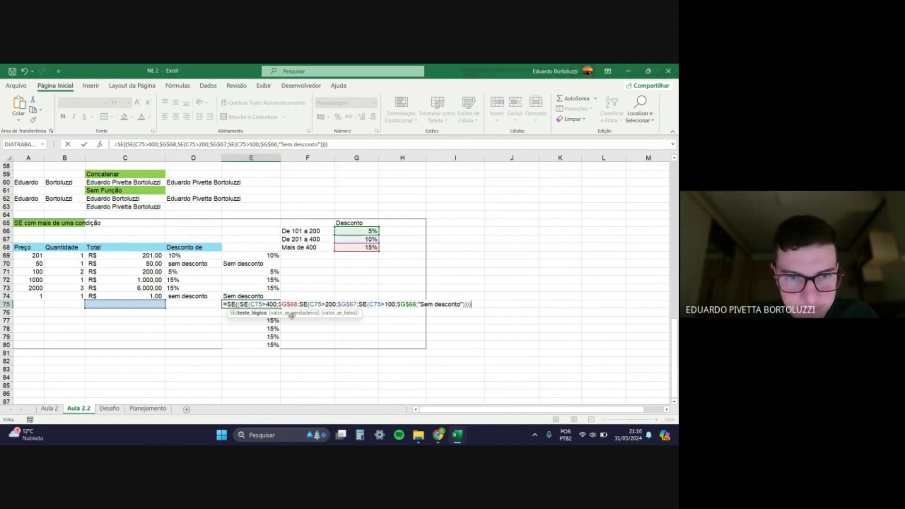
text())
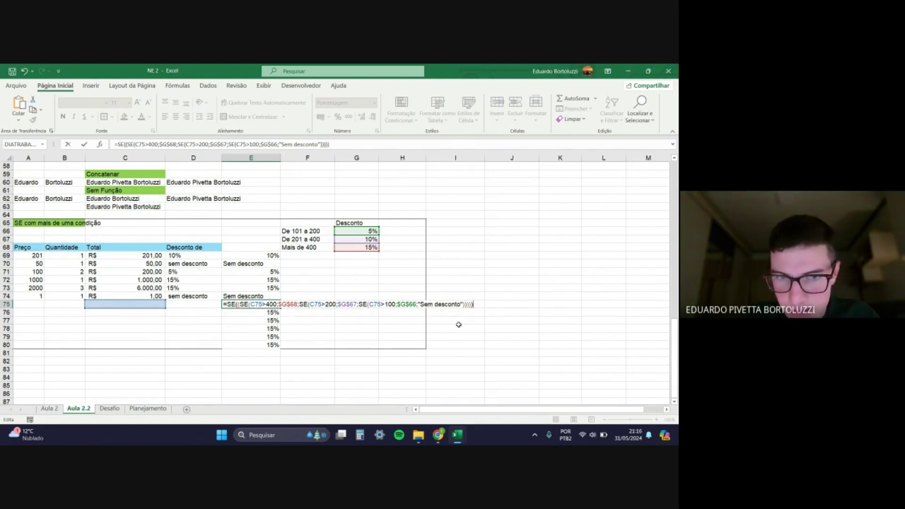
Step: Set the outer SE's logical test in E75 to C75="" so it checks for a blank total
click(238, 304)
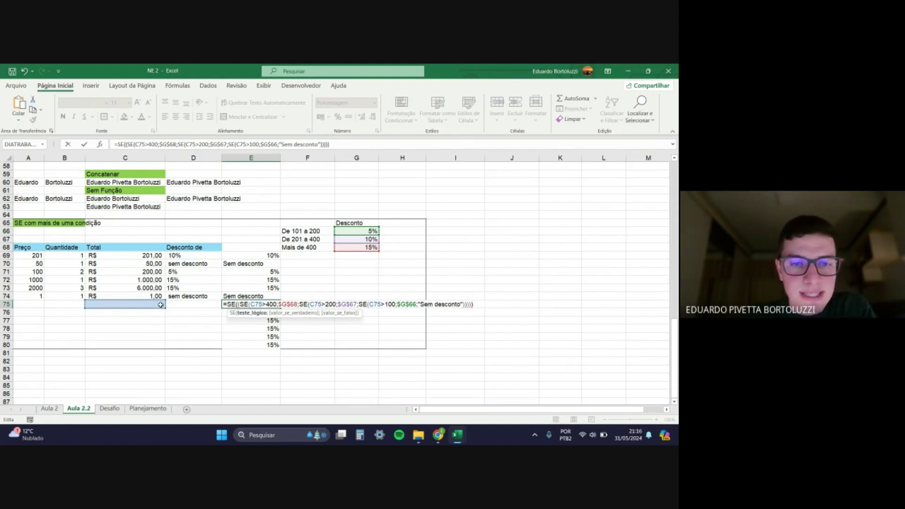
click(160, 304)
text(=)
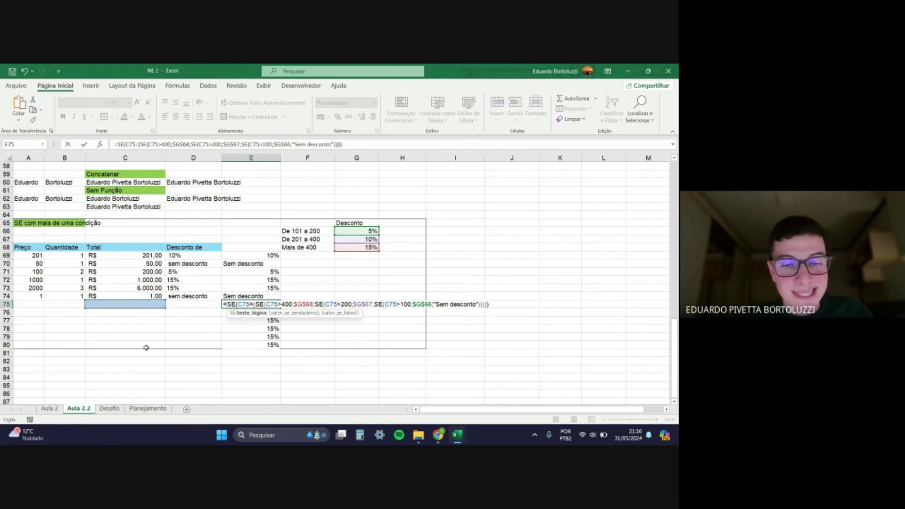
text("")
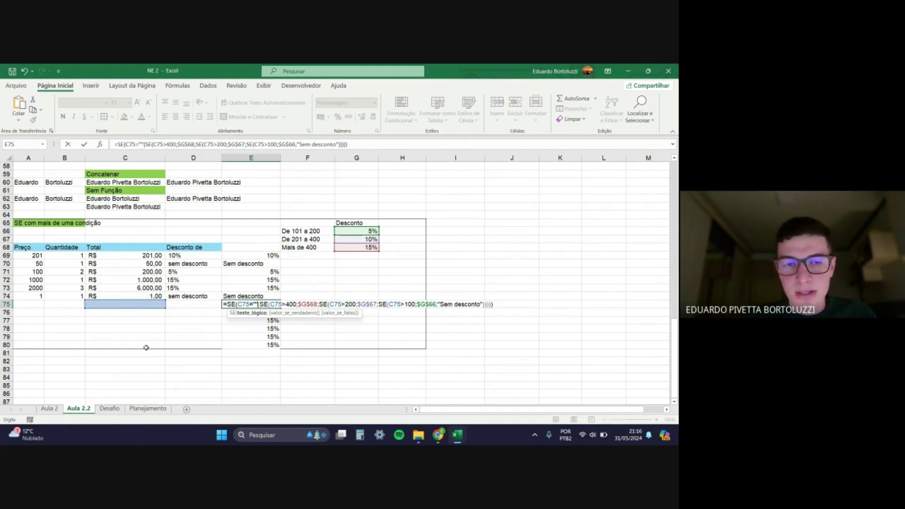
text(;)
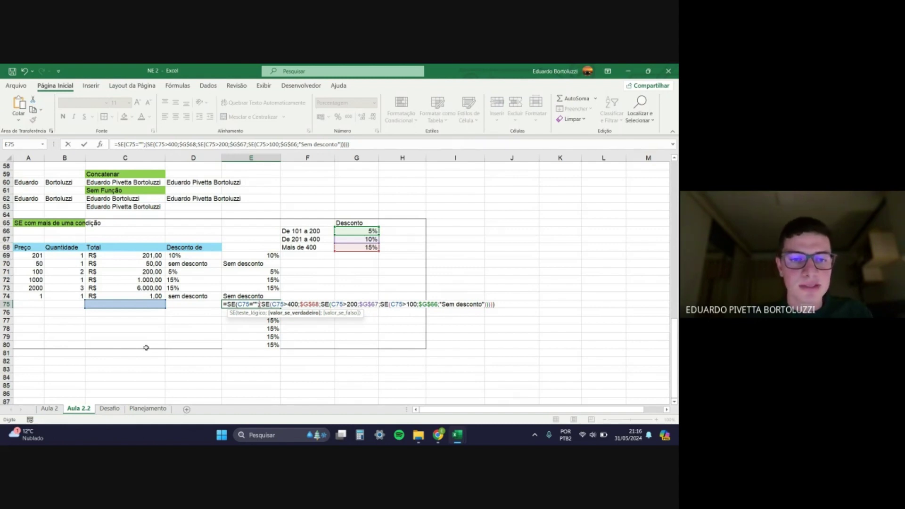
Step: Return "" when the E75 test is true, keep the nested SE as the false result, and enter the formula
key(Delete)
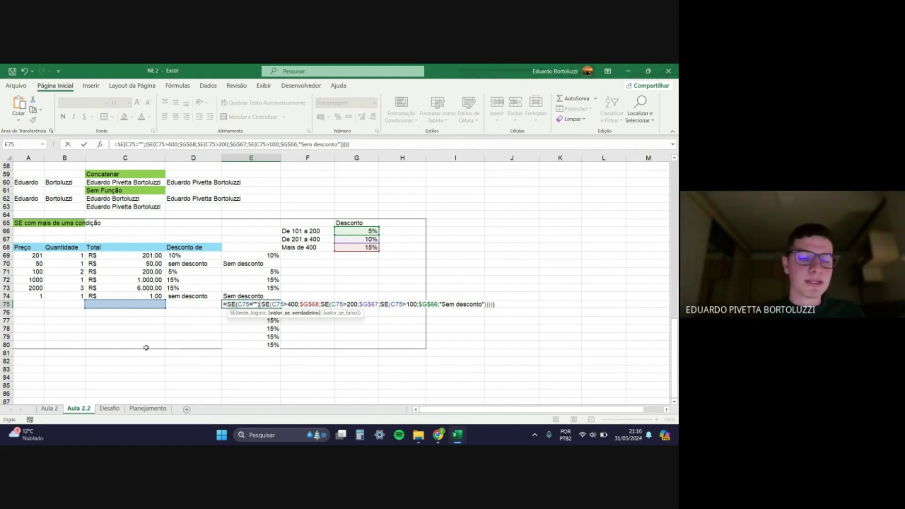
text("")
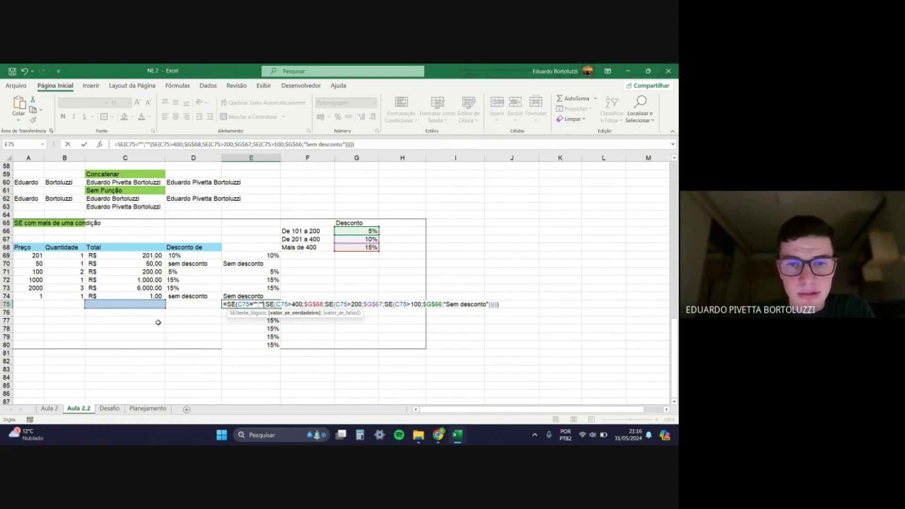
text(;)
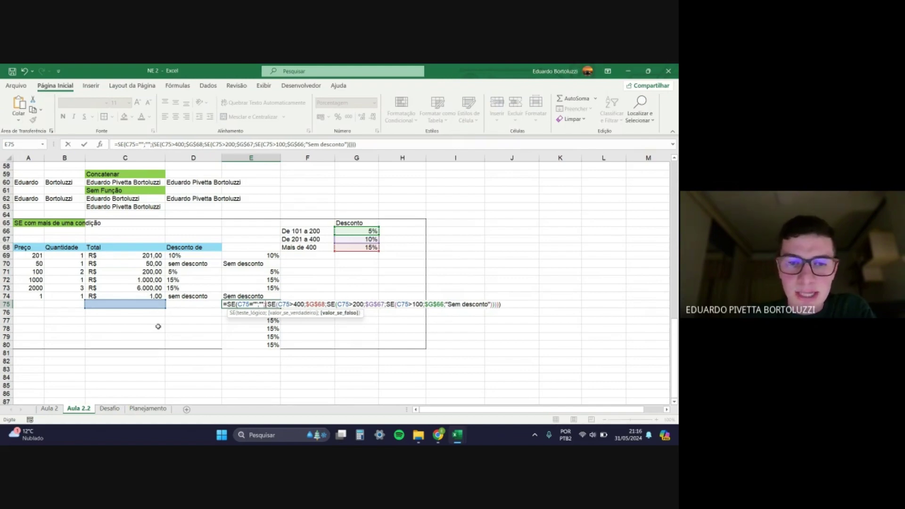
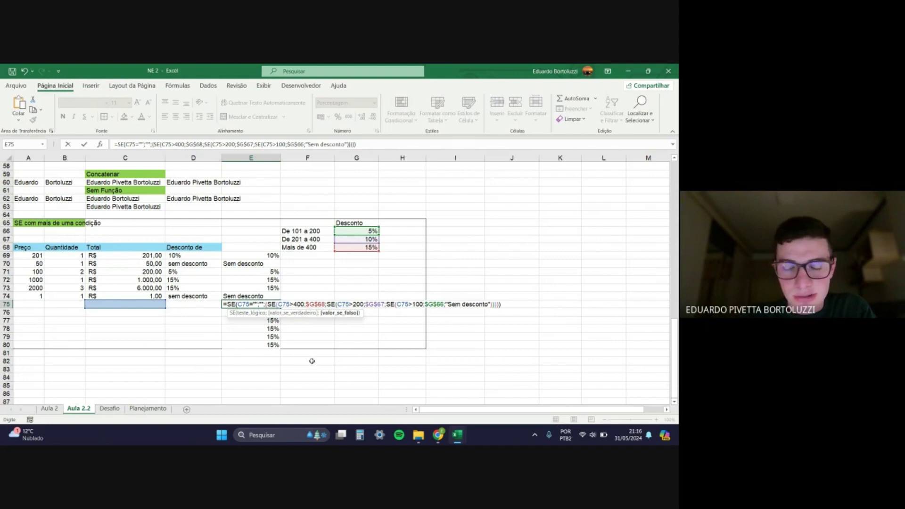
key(Return)
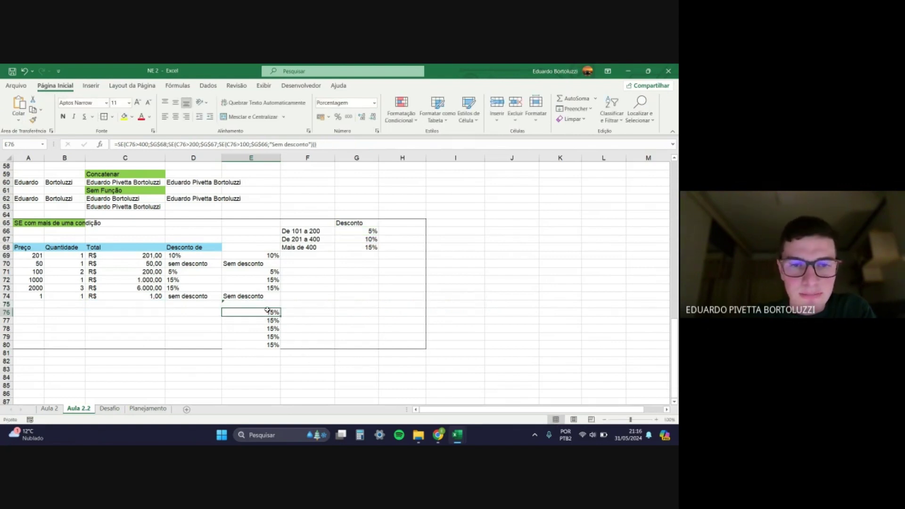
Step: Fill the blank-safe E75 formula down through E80 and check the formulas in E75 and E76
click(267, 305)
drag(281, 309, 282, 350)
click(302, 336)
click(270, 304)
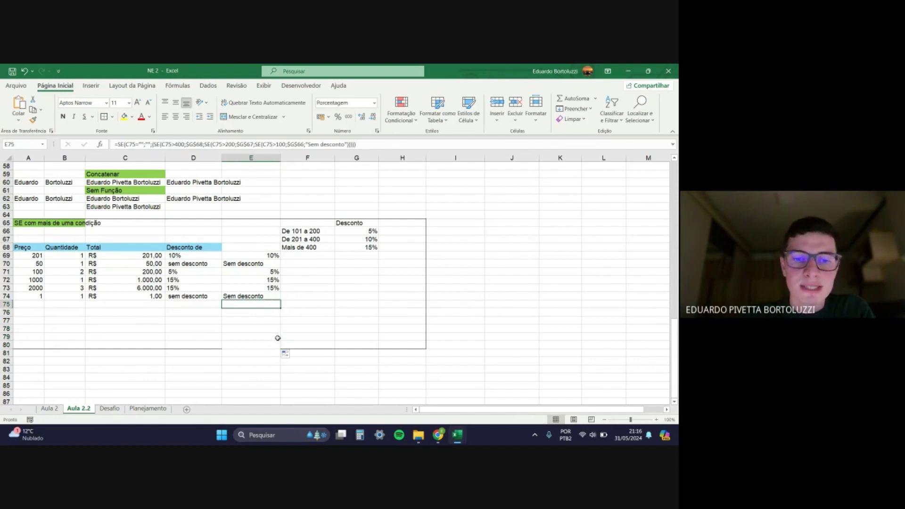
click(271, 313)
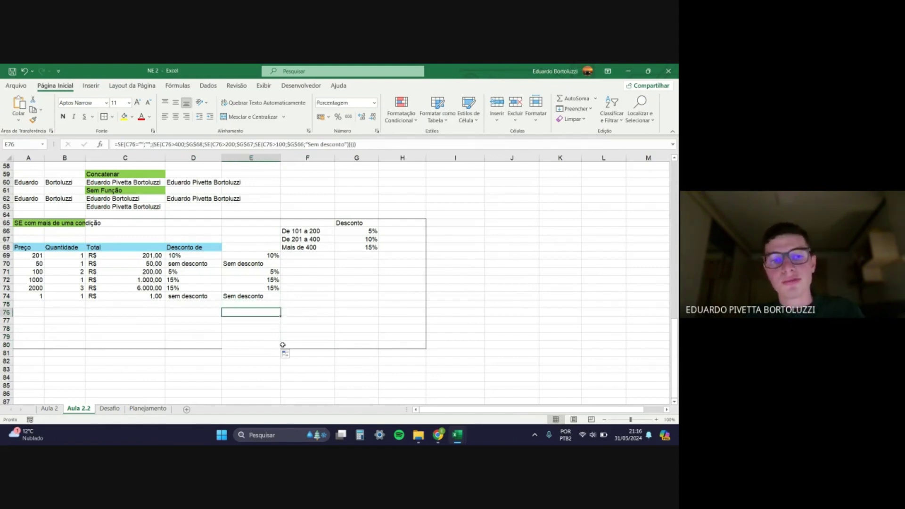
Step: Inspect the discount formula in E74 and its cell references without changing it
key(Up)
key(Up)
key(F2)
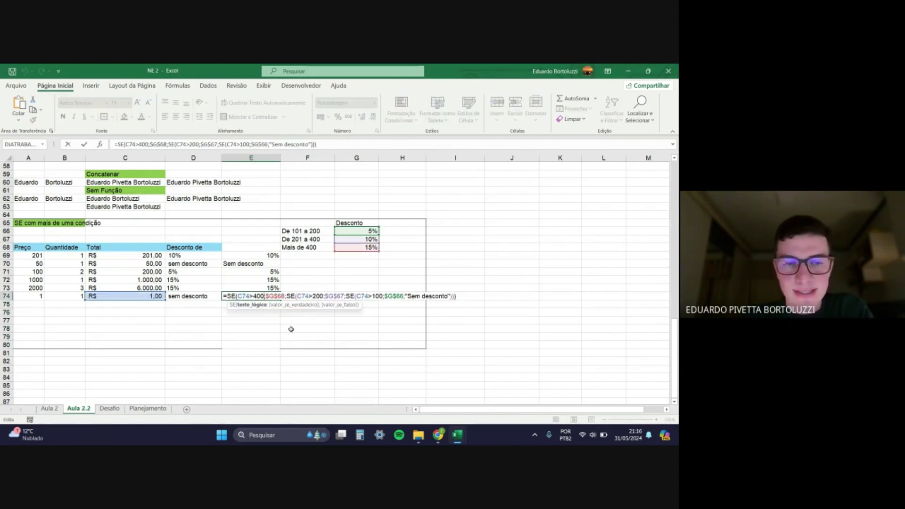
key(Escape)
scroll(316, 329, down, 1)
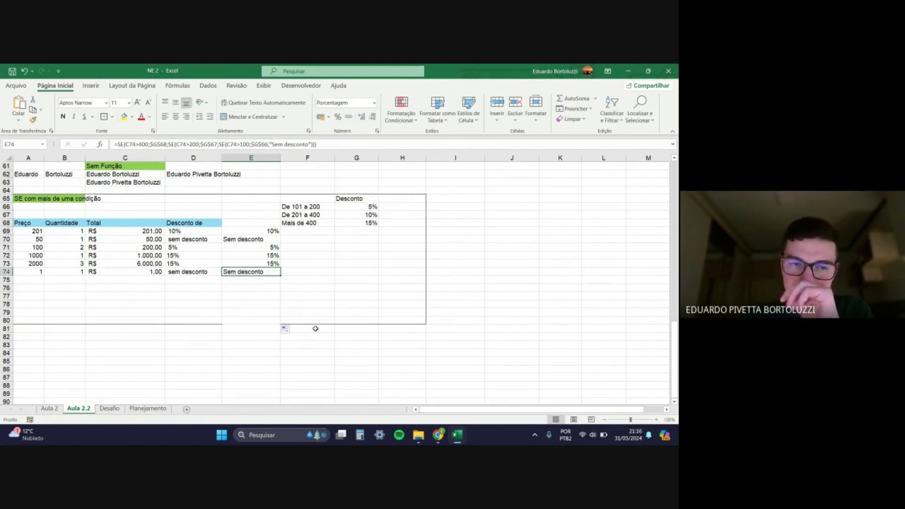
Step: Fill cells C87:E87 below the discount table with standard green
scroll(315, 328, down, 2)
scroll(262, 337, up, 2)
scroll(283, 327, down, 2)
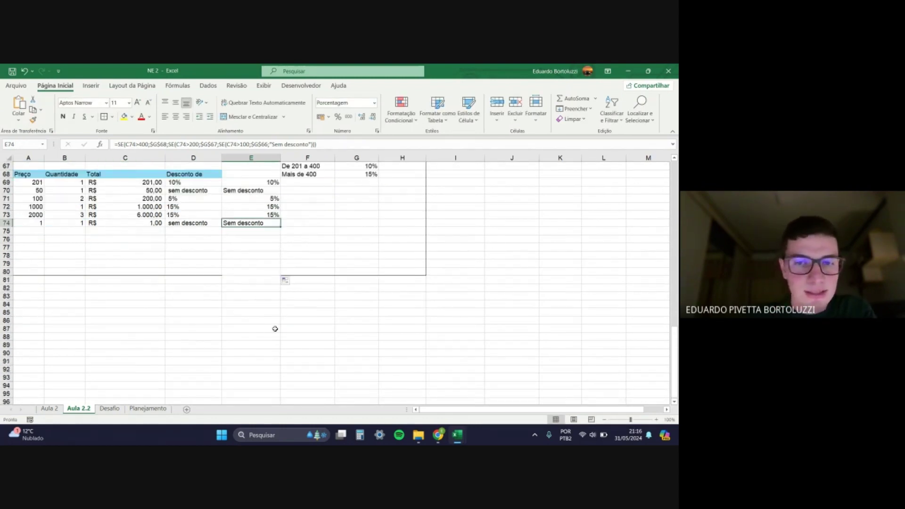
scroll(275, 329, up, 2)
drag(444, 411, 480, 411)
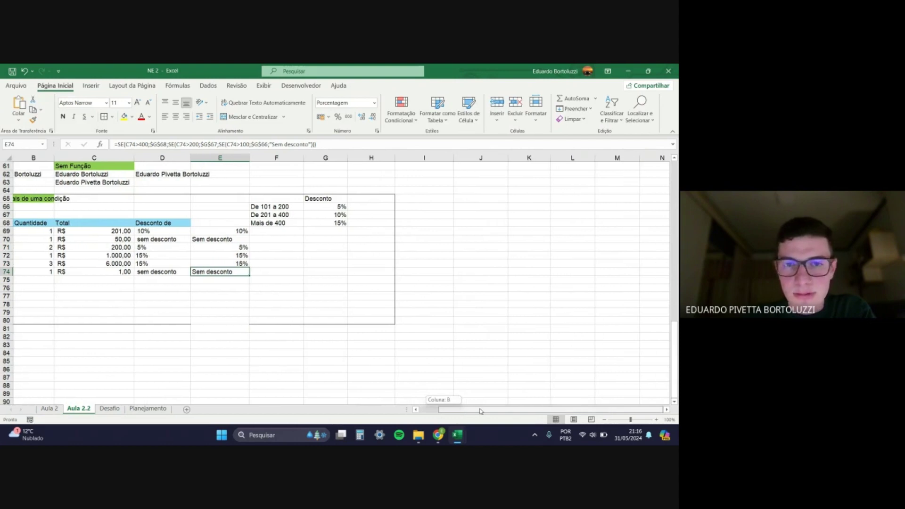
scroll(172, 334, down, 3)
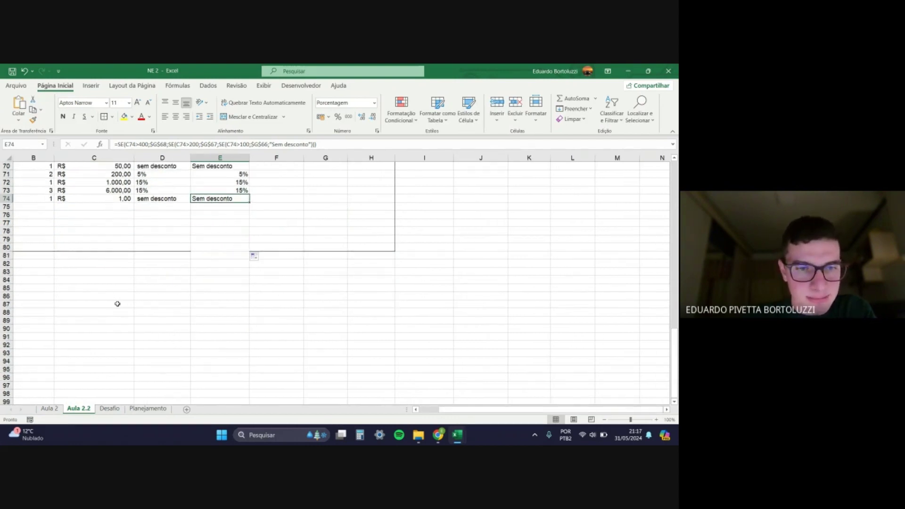
drag(118, 304, 236, 304)
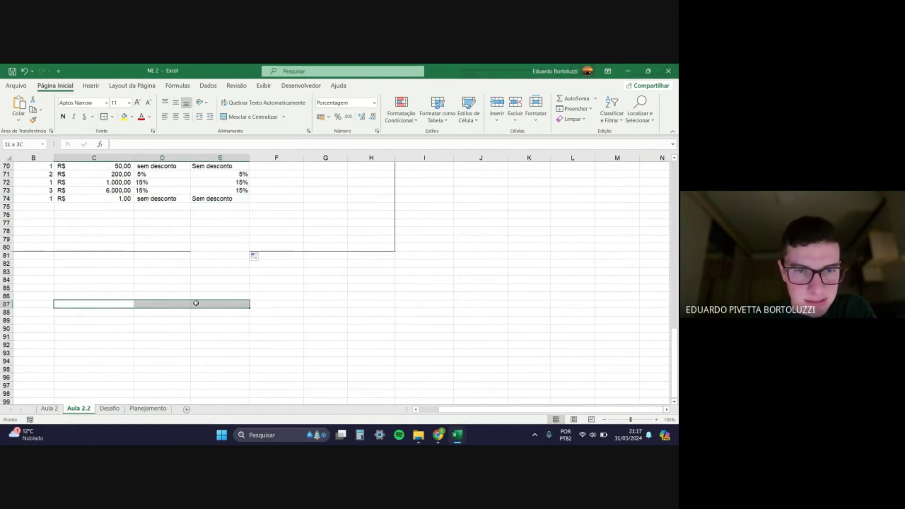
click(133, 119)
click(157, 201)
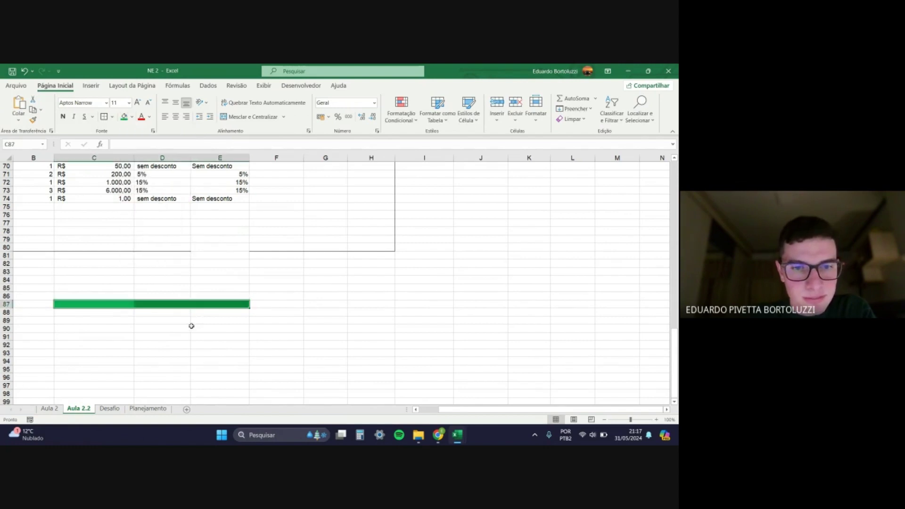
Step: Apply the same green fill to E88:G88 and G89:I89 to form a descending staircase
drag(229, 313, 330, 312)
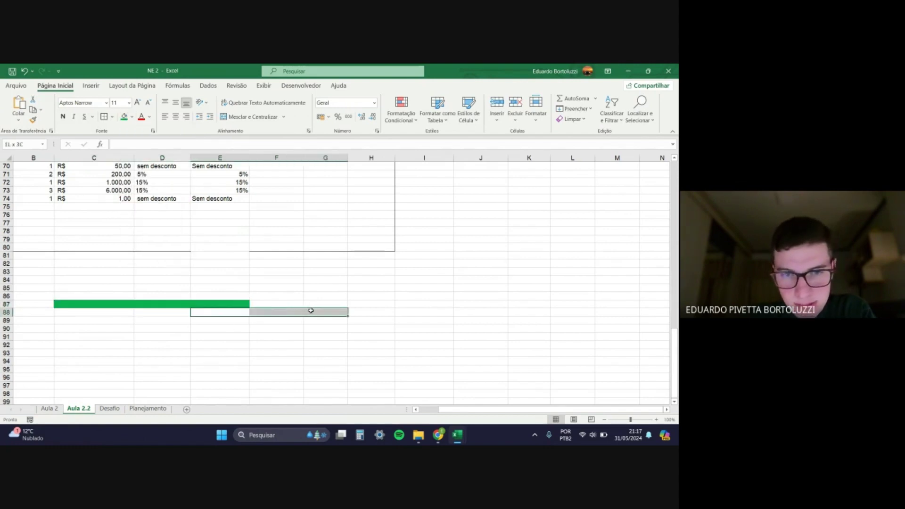
click(124, 118)
scroll(222, 230, up, 3)
click(329, 223)
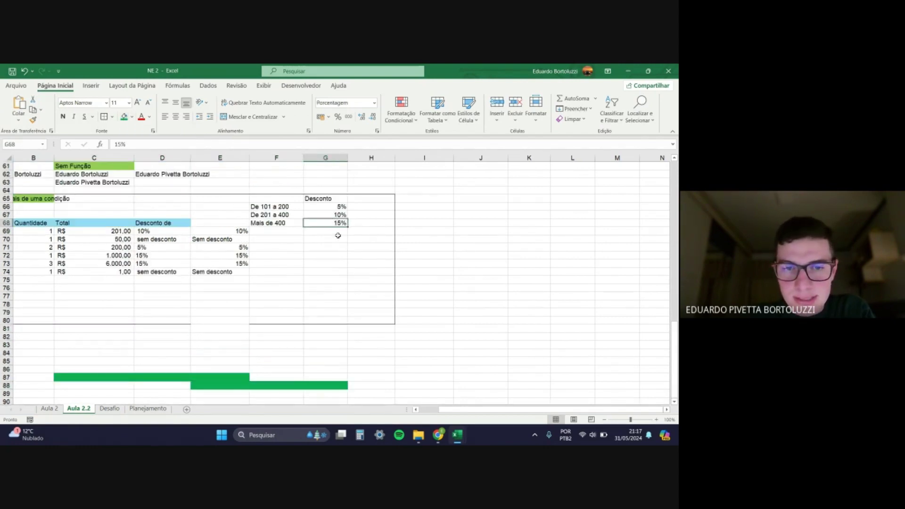
scroll(338, 235, down, 3)
drag(330, 320, 424, 320)
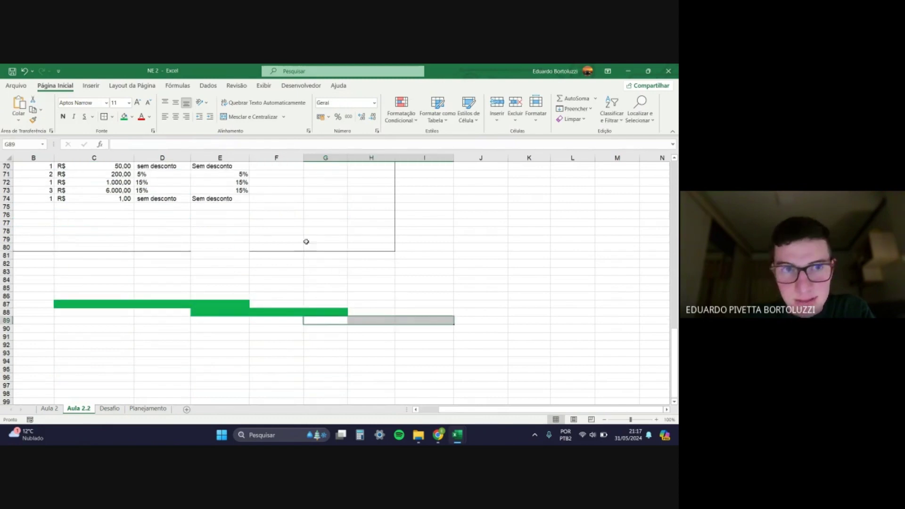
click(125, 118)
click(296, 360)
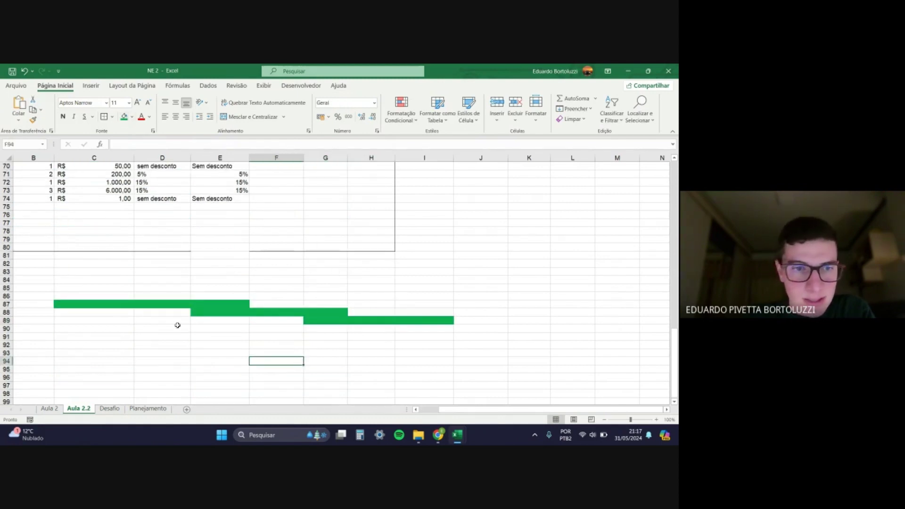
Step: Enter "se" in C87 and 400 in D87 as the first level of the nested SE diagram
click(102, 304)
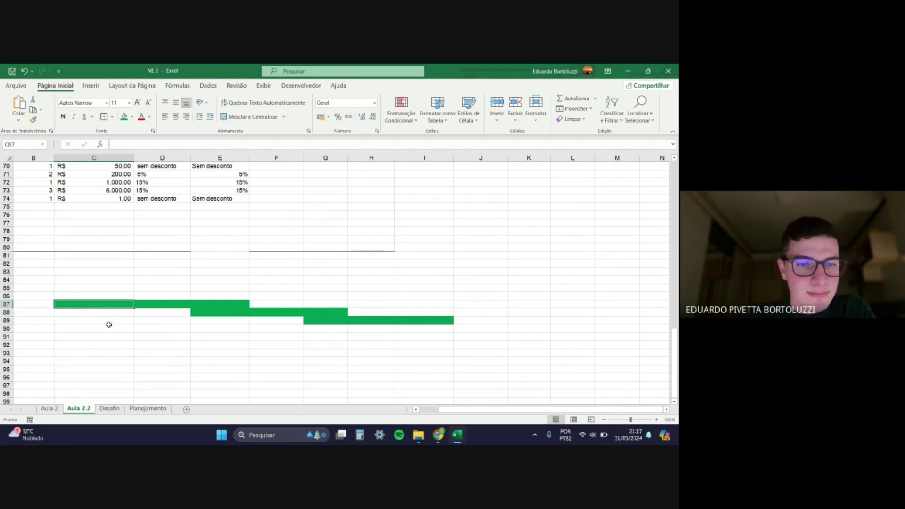
scroll(109, 325, up, 1)
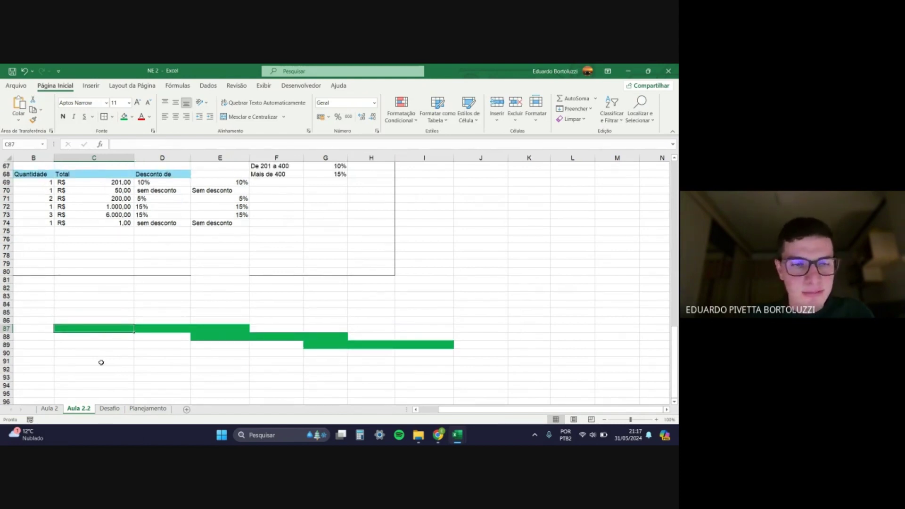
text(se)
key(Return)
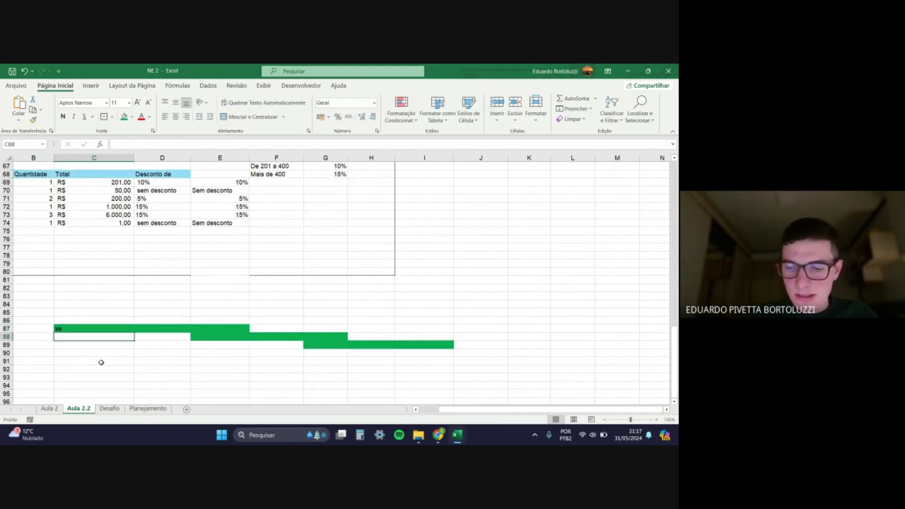
key(Right)
key(Right)
key(Up)
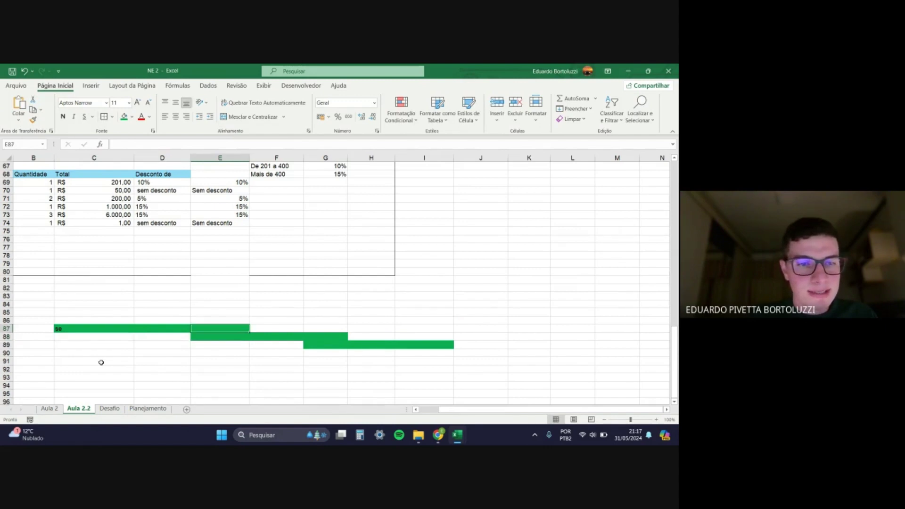
key(Left)
text(4)
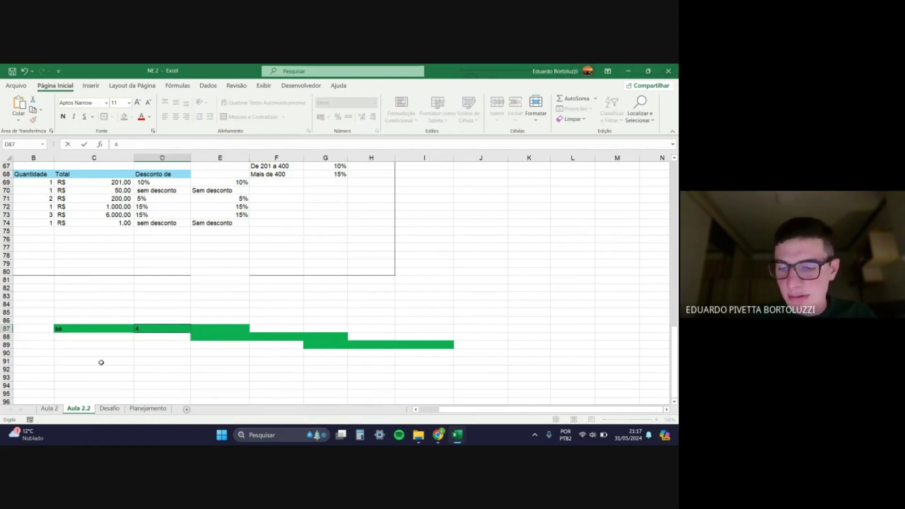
key(Right)
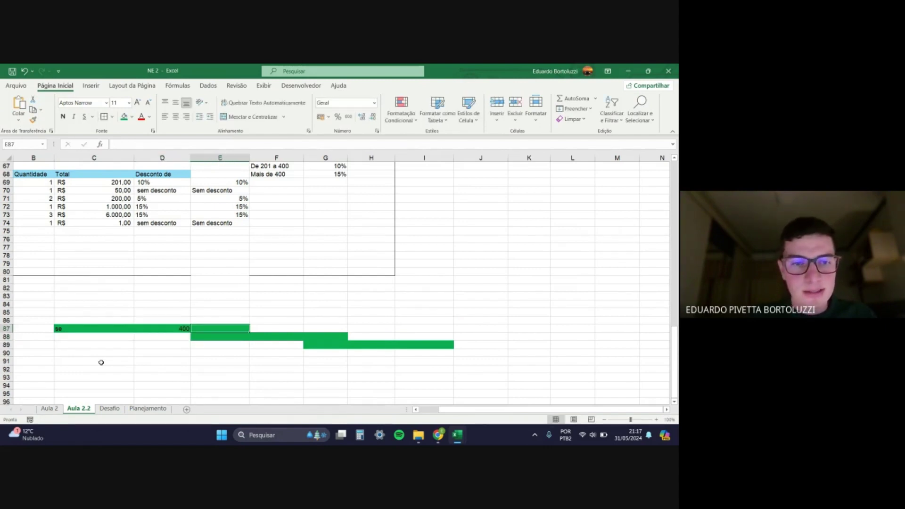
key(Left)
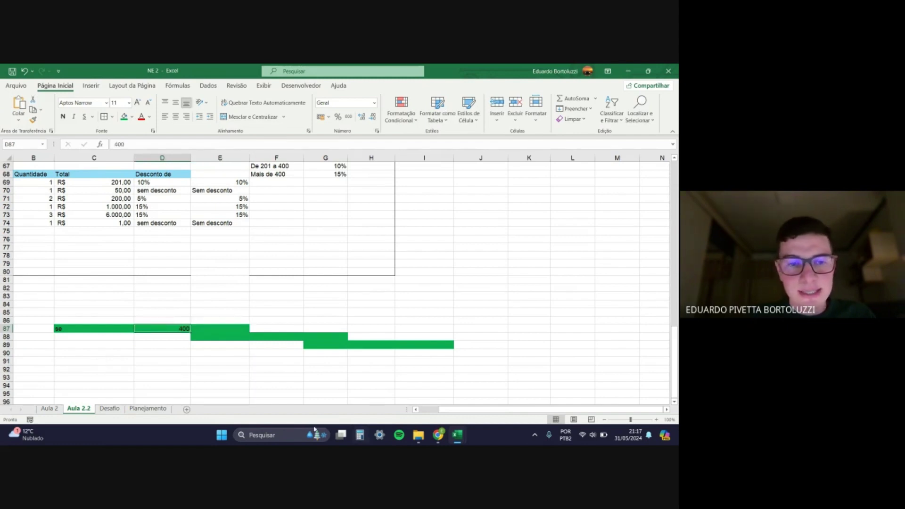
Step: Check the 15% discount in G68, and enter "falso" in E87 as the first level's false outcome
scroll(226, 350, up, 2)
click(332, 224)
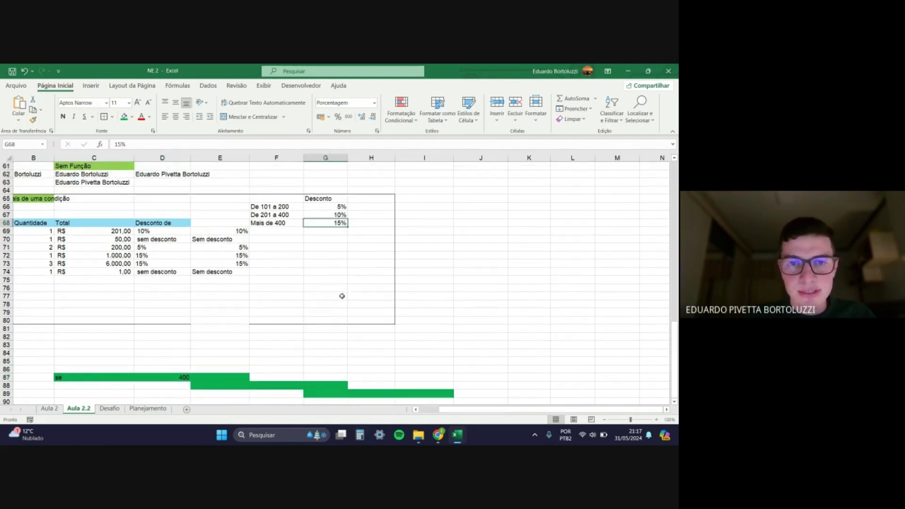
scroll(333, 299, down, 2)
click(215, 328)
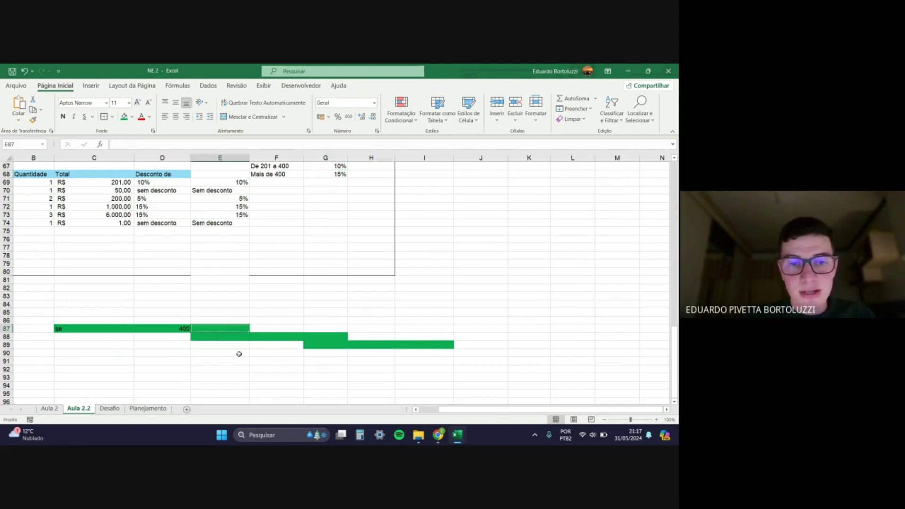
text(falso)
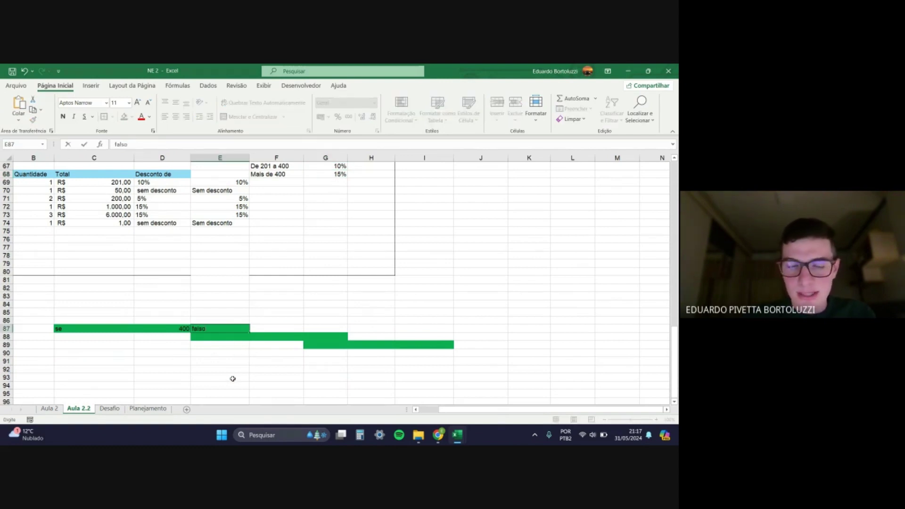
key(Return)
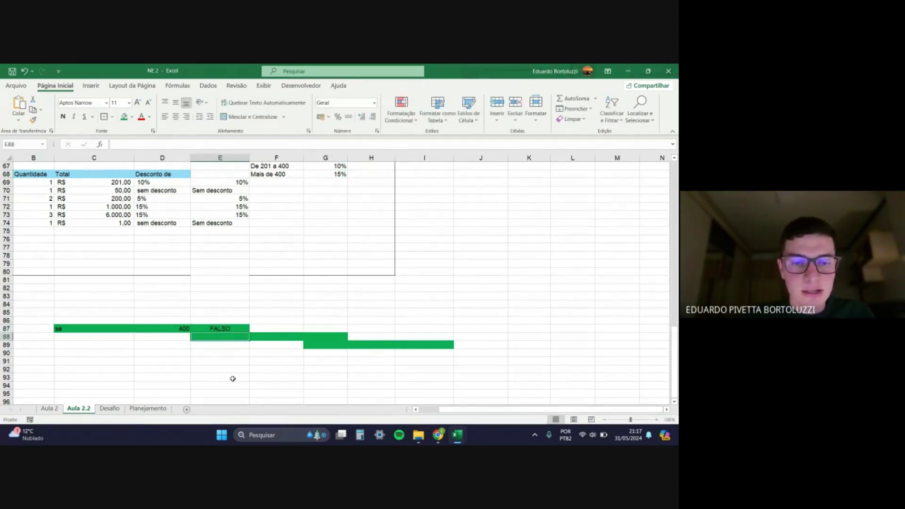
Step: Enter "se", 200 and "falso" across E88:G88 as the second level of the nested SE diagram
text(se)
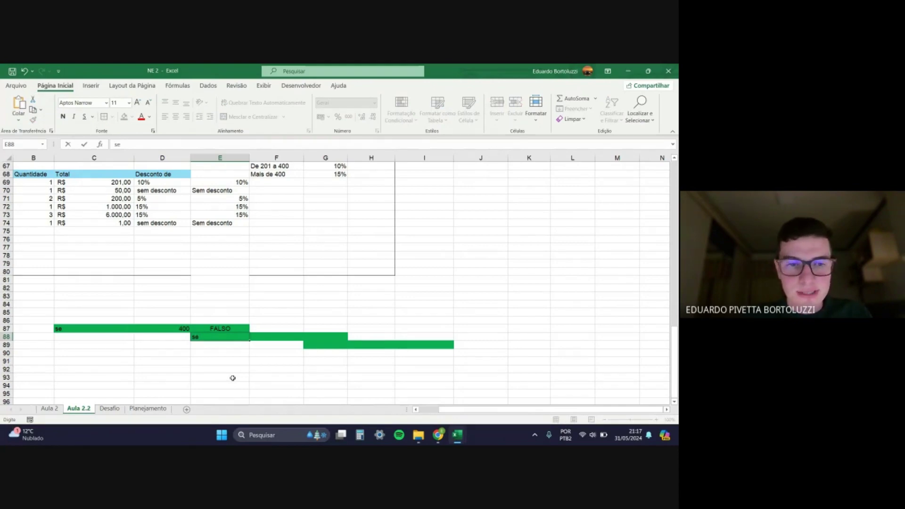
key(Tab)
scroll(323, 303, up, 2)
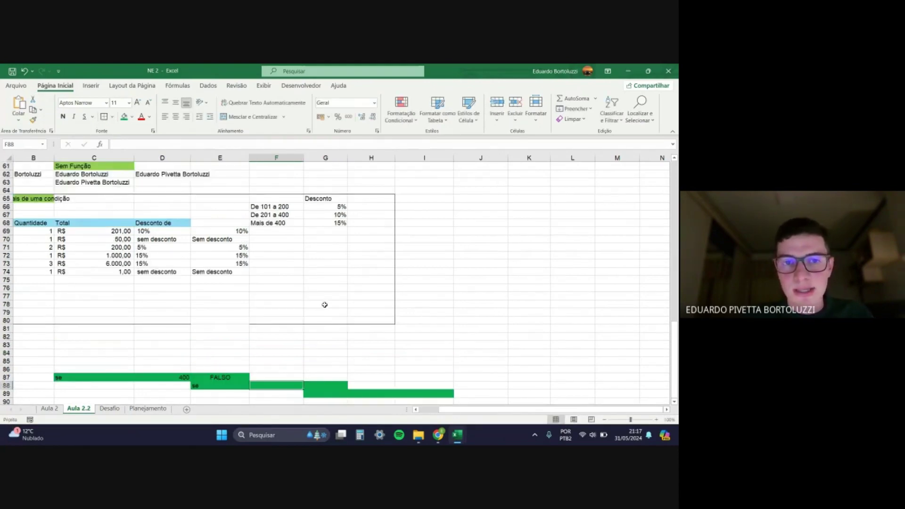
scroll(333, 338, down, 1)
text(20)
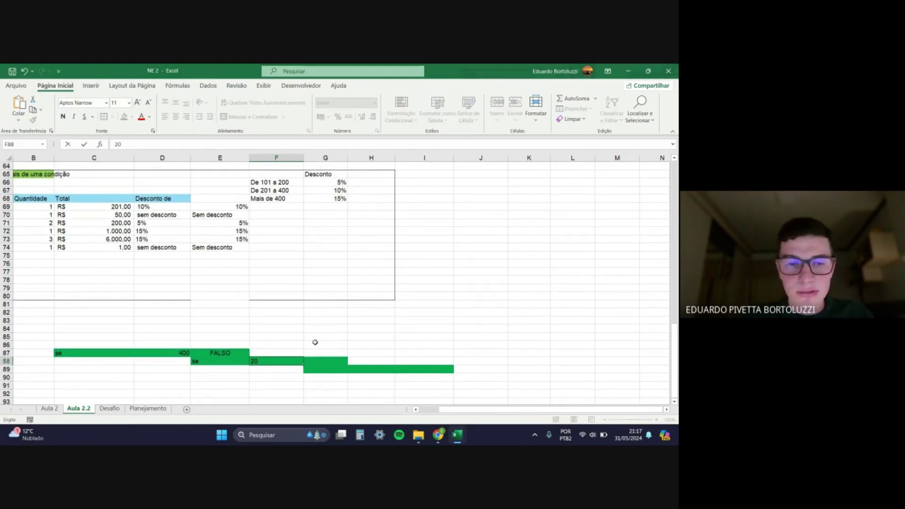
text(0)
key(Tab)
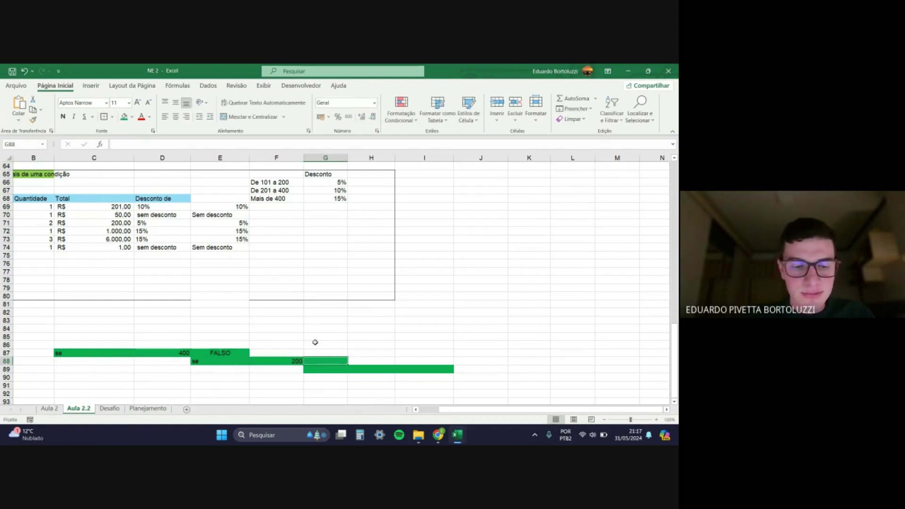
text(falso)
key(Return)
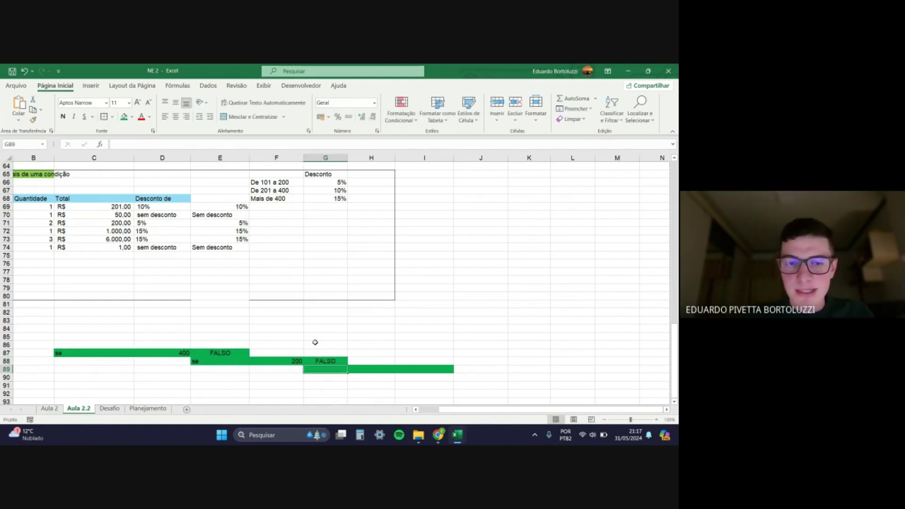
Step: Enter "se" in G89 and 100 in H89 as the third level of the diagram
scroll(325, 299, up, 1)
scroll(350, 276, down, 2)
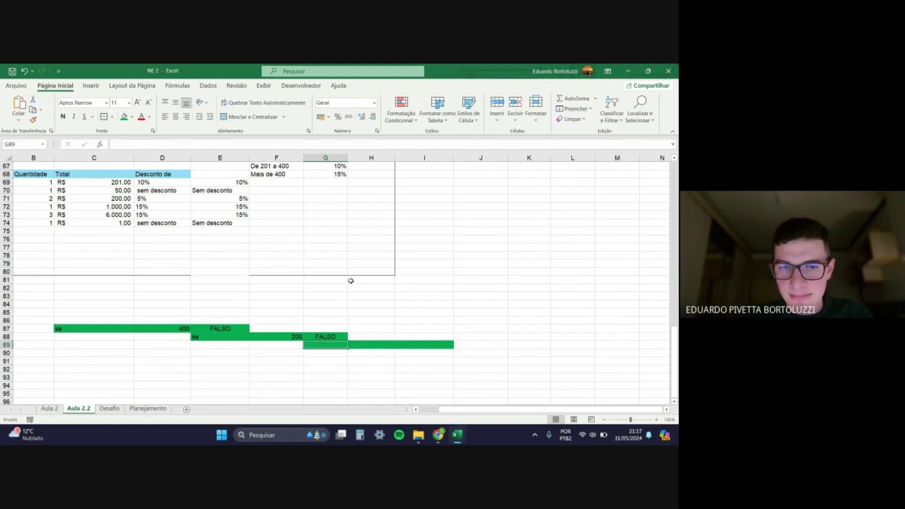
text(se)
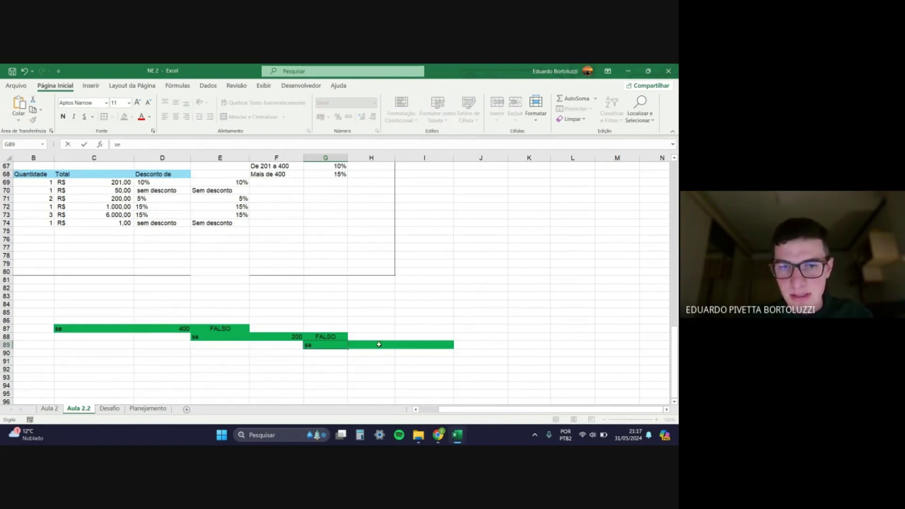
key(Tab)
text(100)
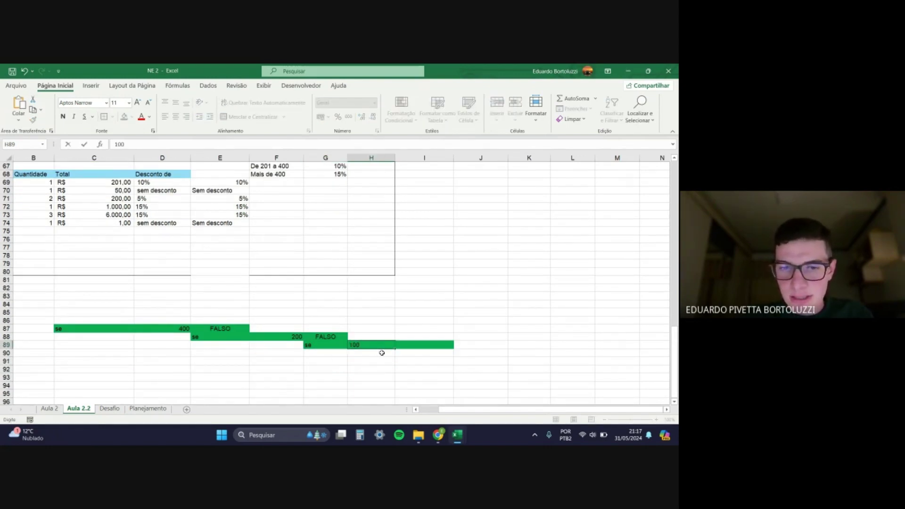
key(Tab)
Step: Enter "sem desconto" in I89 as the final false result of the diagram
scroll(460, 368, up, 1)
text(se)
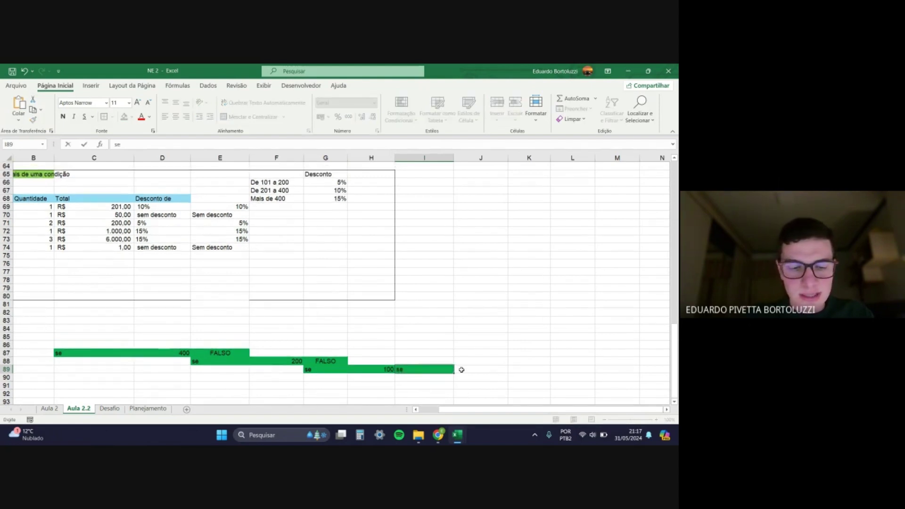
text(m de)
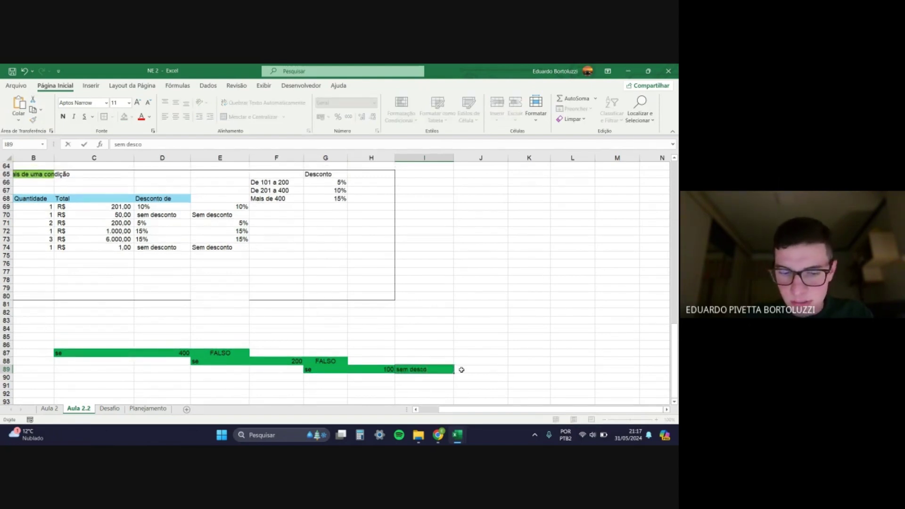
text(sco)
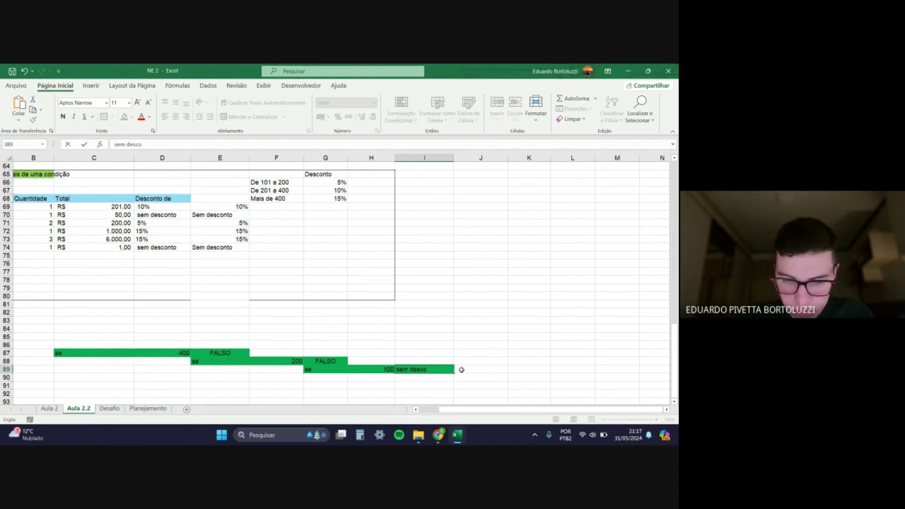
text(nto)
key(Return)
scroll(432, 363, down, 1)
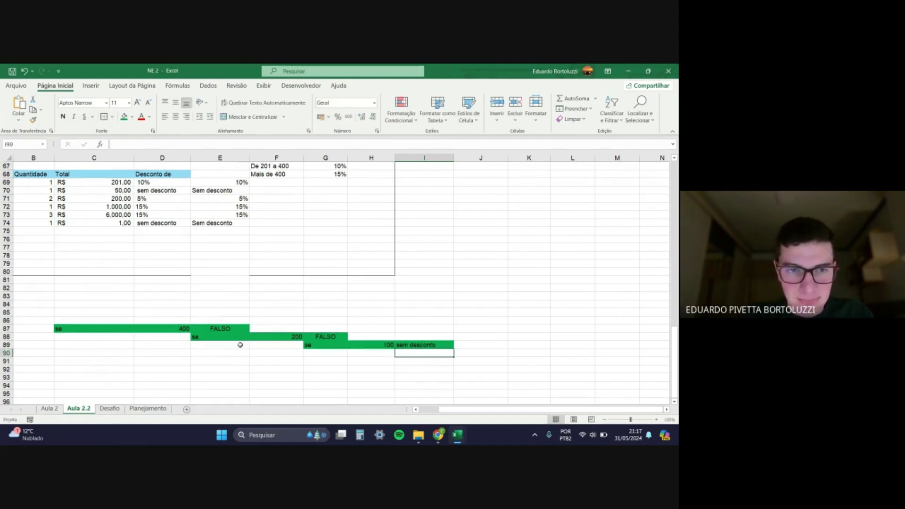
Step: Fill the linking cells E87:E88 and G88:G89 of the nested SE diagram with red
click(237, 336)
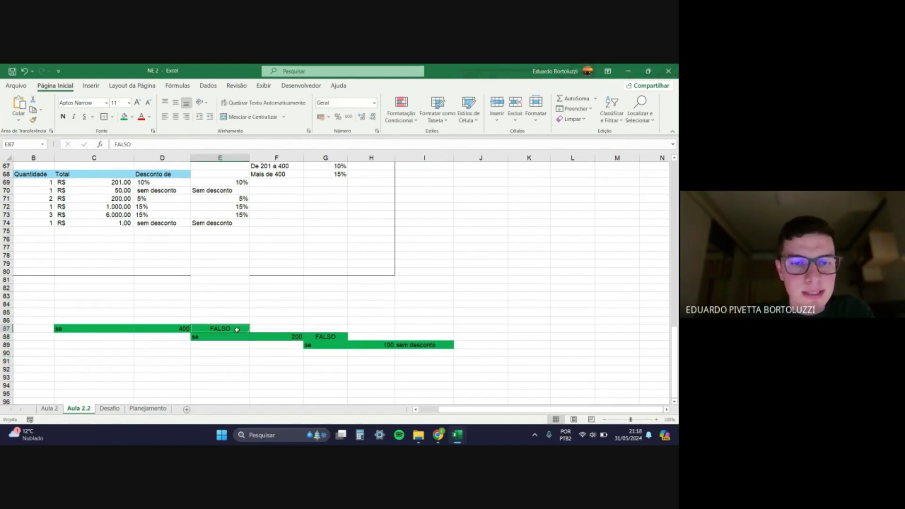
drag(219, 329, 220, 337)
drag(320, 339, 320, 345)
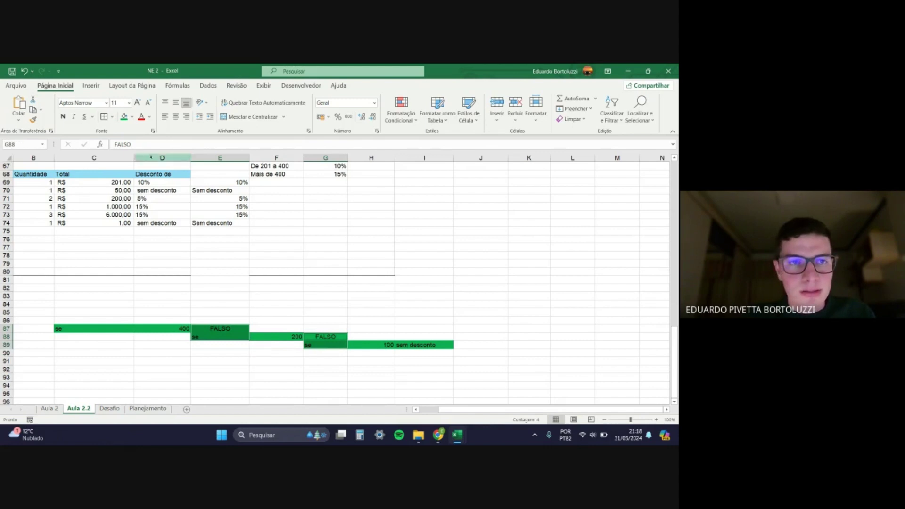
click(132, 117)
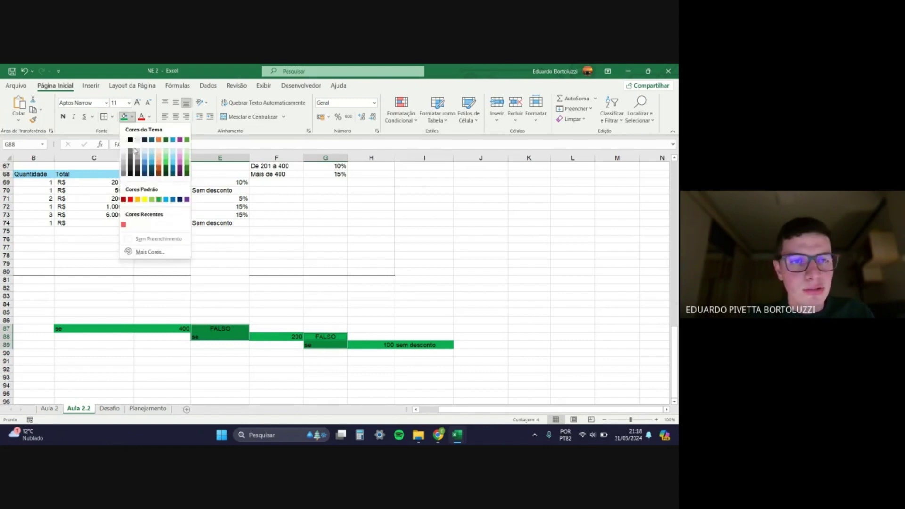
click(134, 198)
click(264, 312)
scroll(254, 330, up, 1)
scroll(212, 344, down, 1)
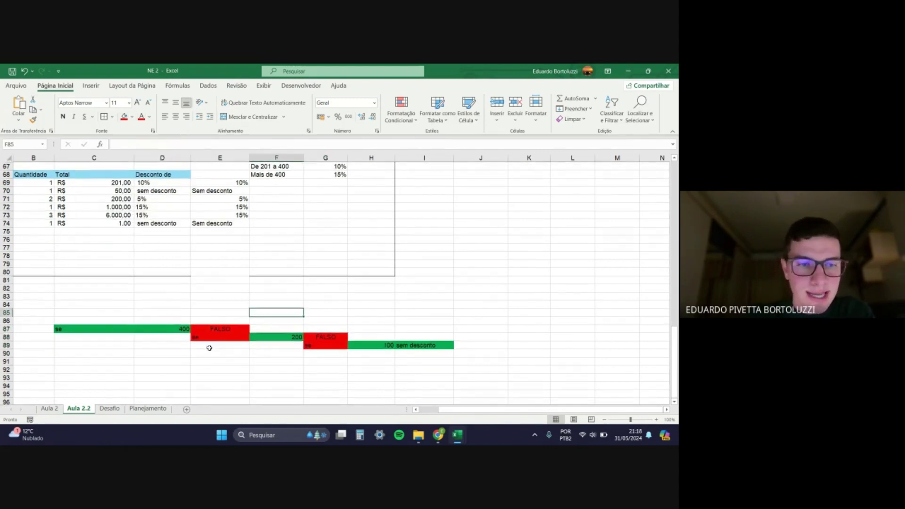
Step: Check the red links from each FALSO to its following "se", in E87:E88 and G88:G89
click(215, 327)
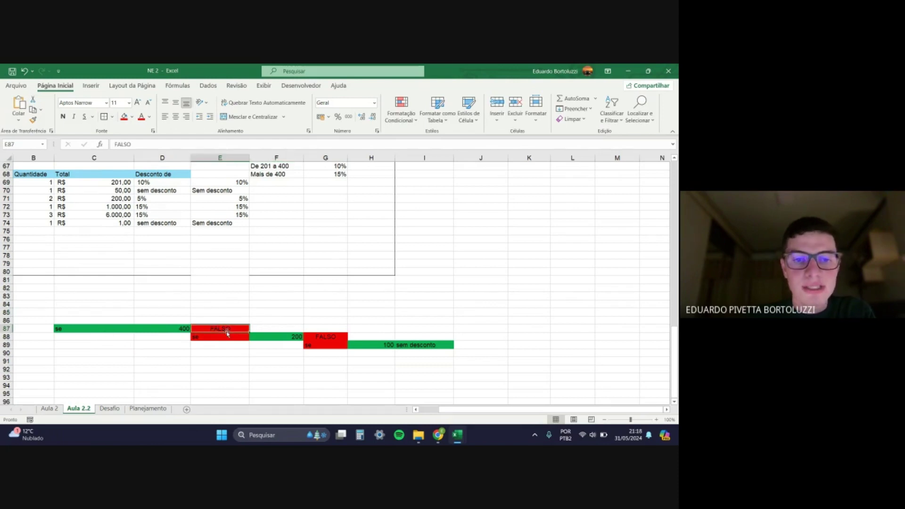
click(226, 337)
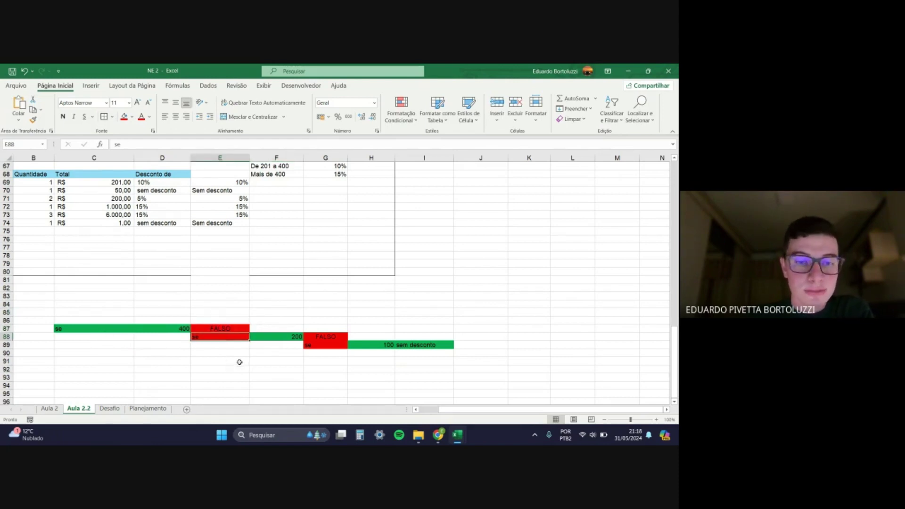
click(335, 336)
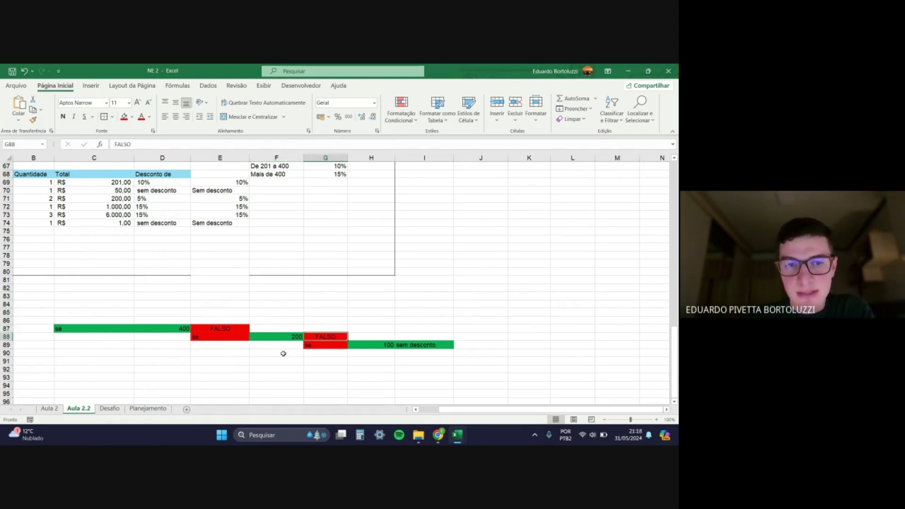
click(332, 346)
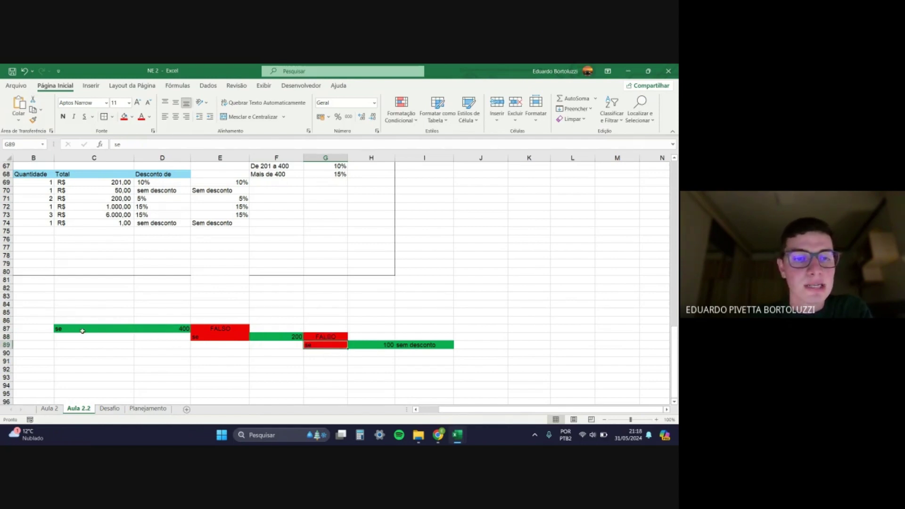
Step: Trace the diagram's chain from "se" in C87 through the 400 and 200 conditions to the 100 condition in H89
drag(82, 331, 231, 332)
click(101, 329)
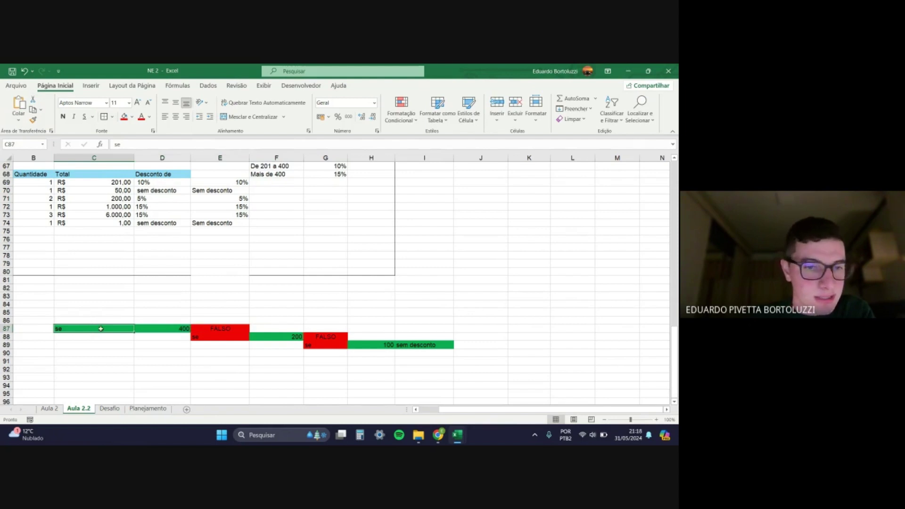
click(162, 328)
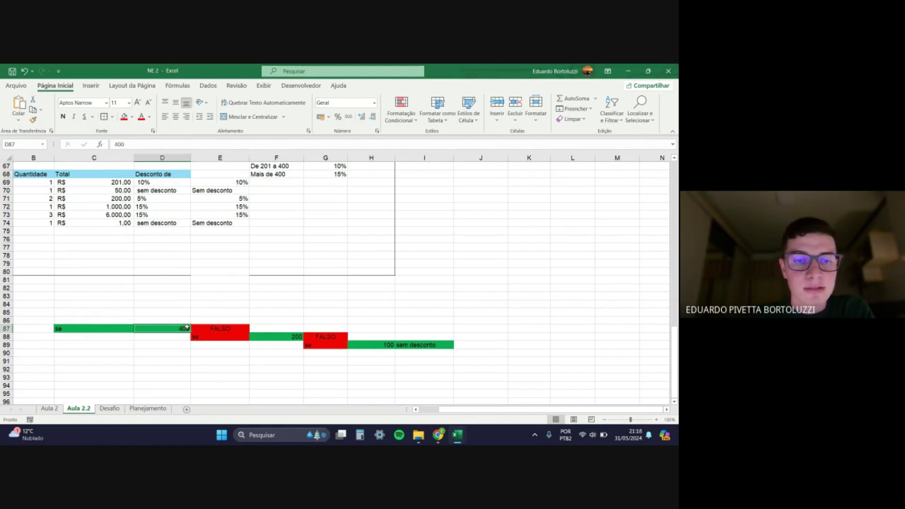
click(224, 336)
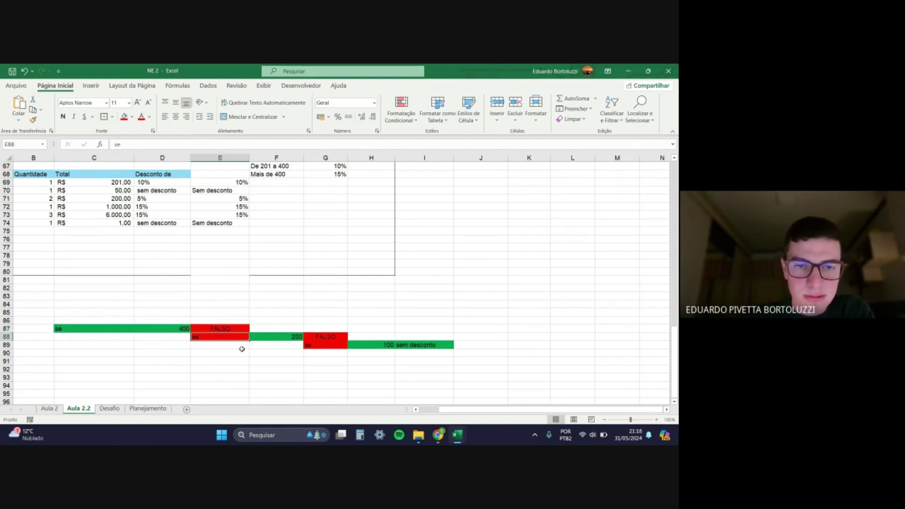
click(296, 336)
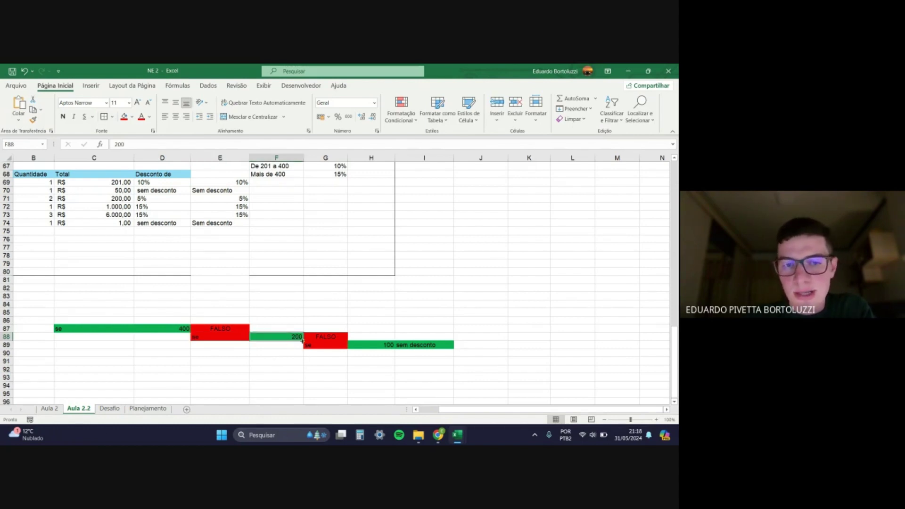
click(333, 337)
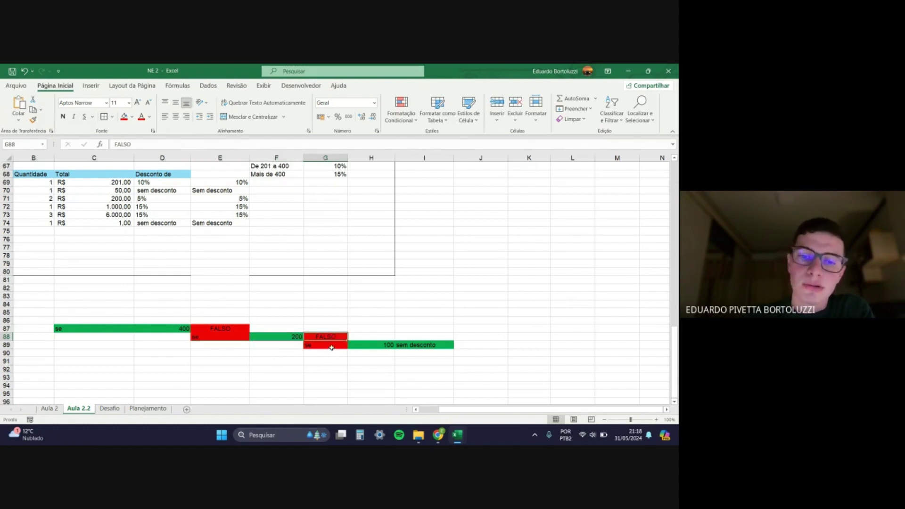
click(331, 347)
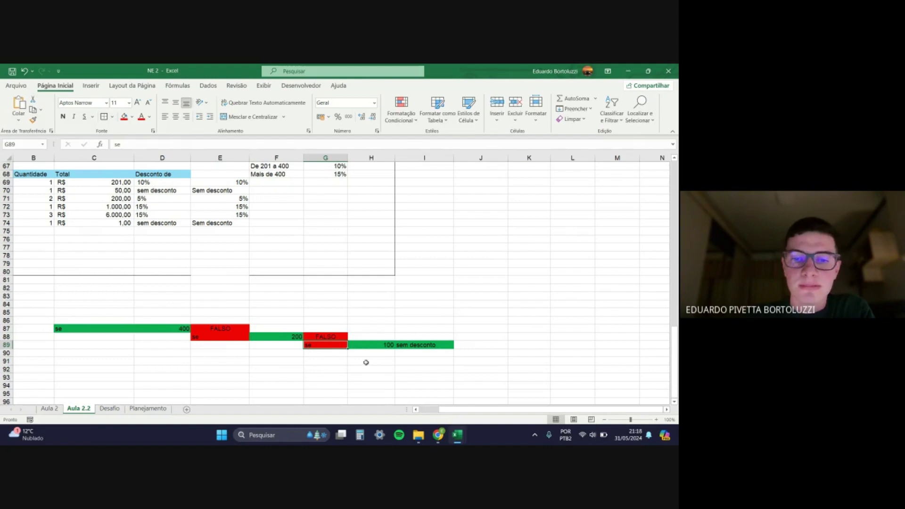
click(390, 345)
Step: Compare the 100 condition in H89 with the discount for the 101 to 200 range in G66
scroll(384, 365, up, 1)
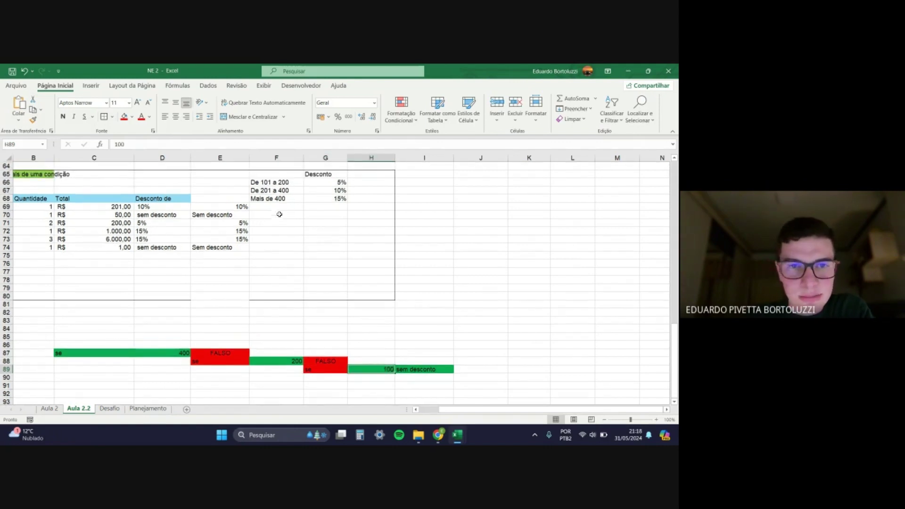
scroll(376, 369, down, 1)
scroll(376, 370, up, 1)
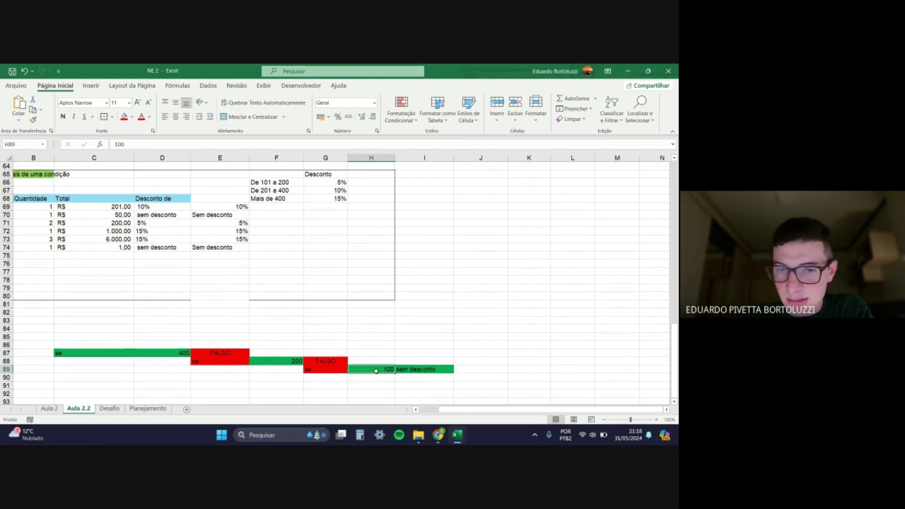
click(332, 182)
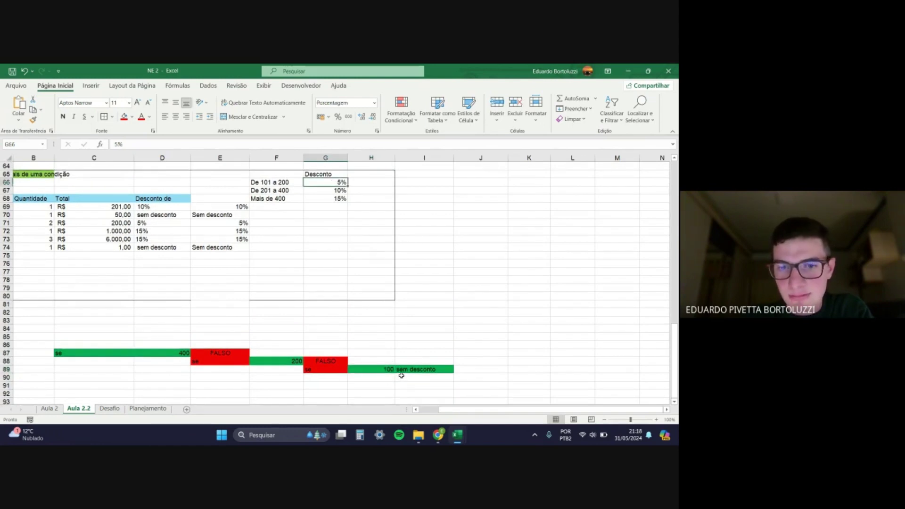
scroll(401, 375, down, 1)
click(390, 345)
scroll(401, 349, up, 1)
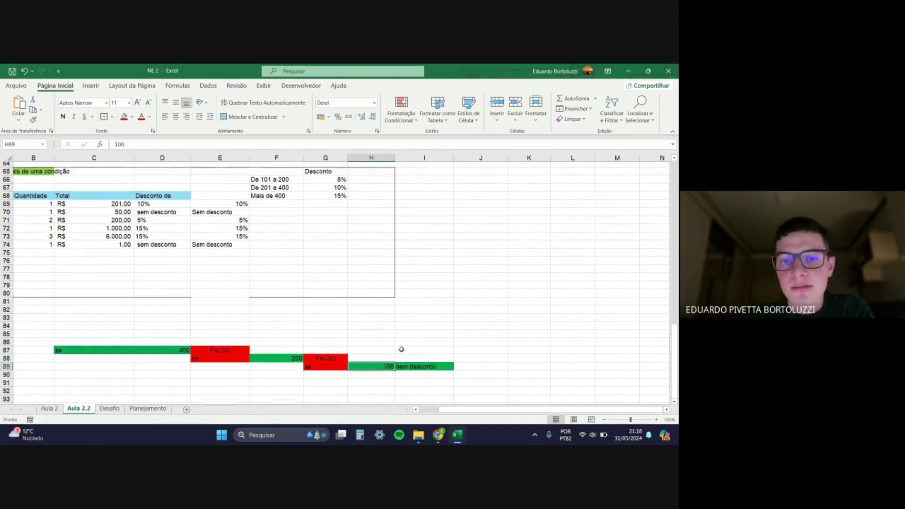
Step: Check the final "sem desconto" result in I89 against the discount rates in G66:G68
scroll(401, 349, down, 1)
click(439, 345)
click(428, 356)
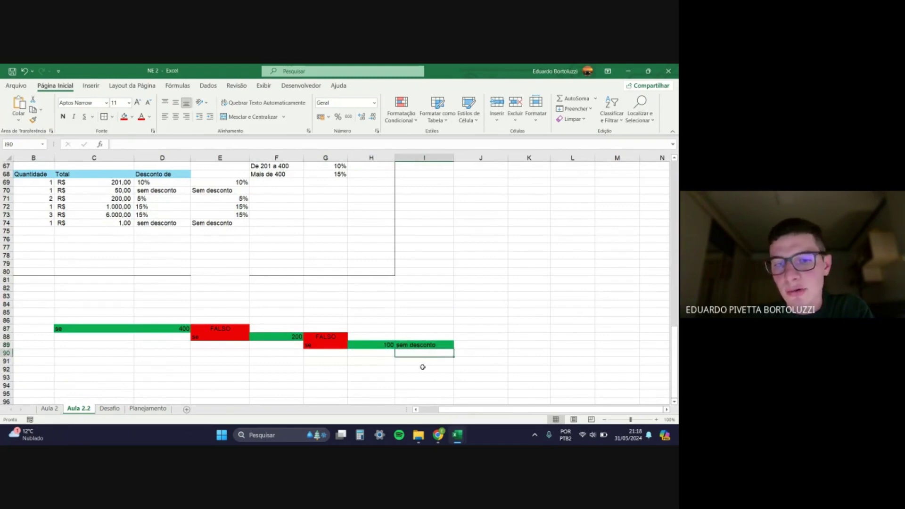
scroll(424, 377, up, 1)
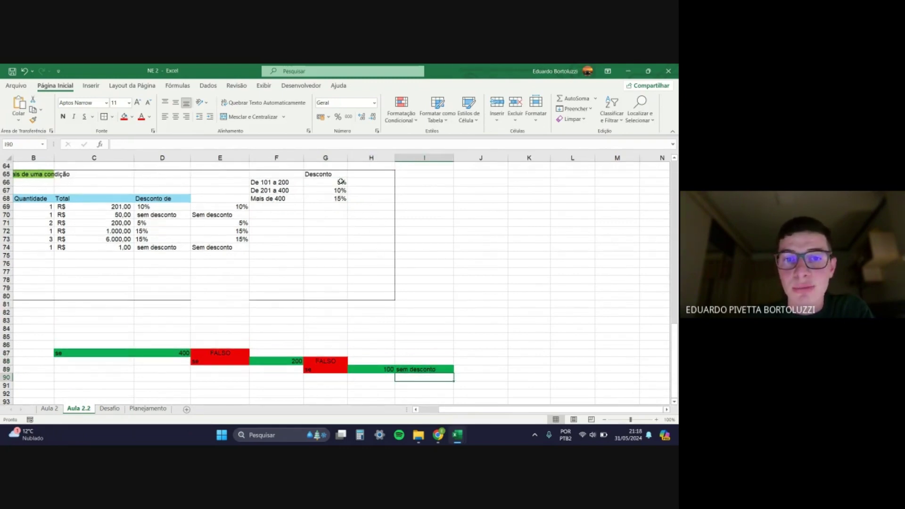
drag(342, 182, 341, 198)
scroll(418, 353, down, 1)
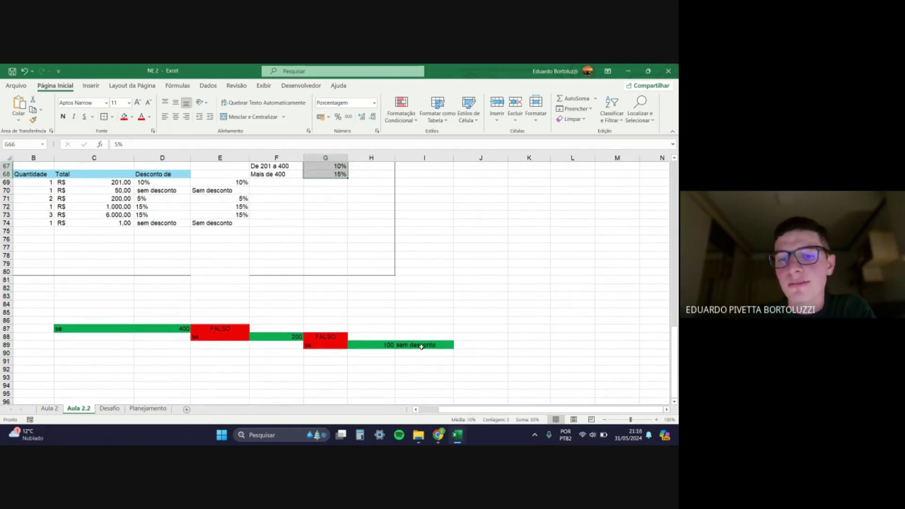
click(421, 346)
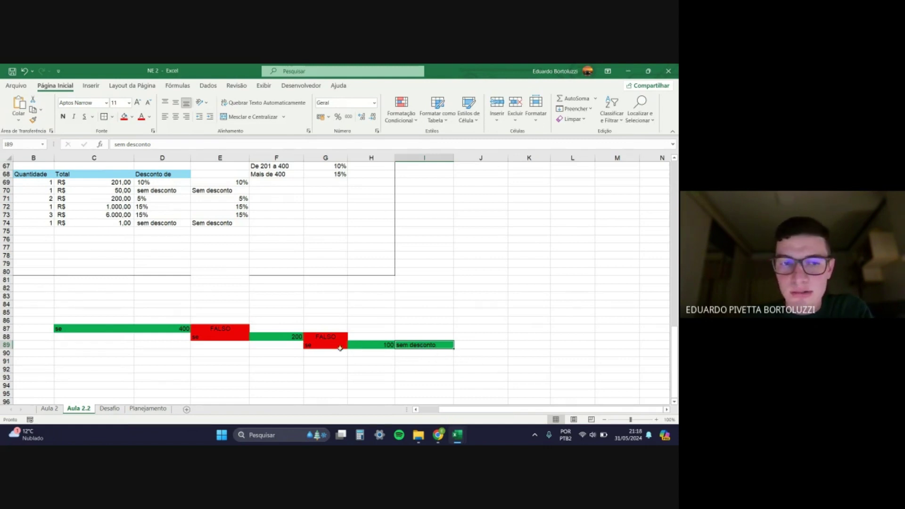
click(330, 361)
scroll(185, 335, down, 1)
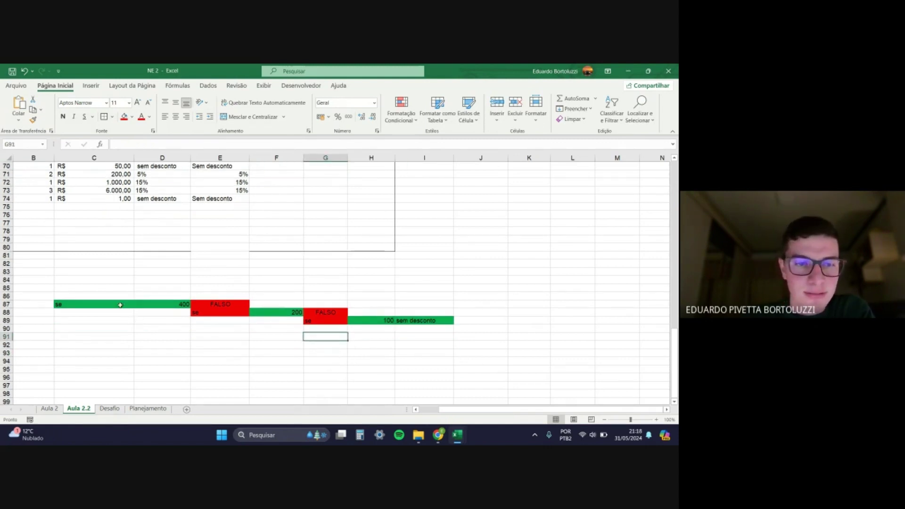
Step: Review the complete nested SE diagram across C87:I90 alongside the discount table above it
drag(100, 297, 233, 321)
drag(401, 328, 406, 344)
click(407, 353)
scroll(281, 339, up, 2)
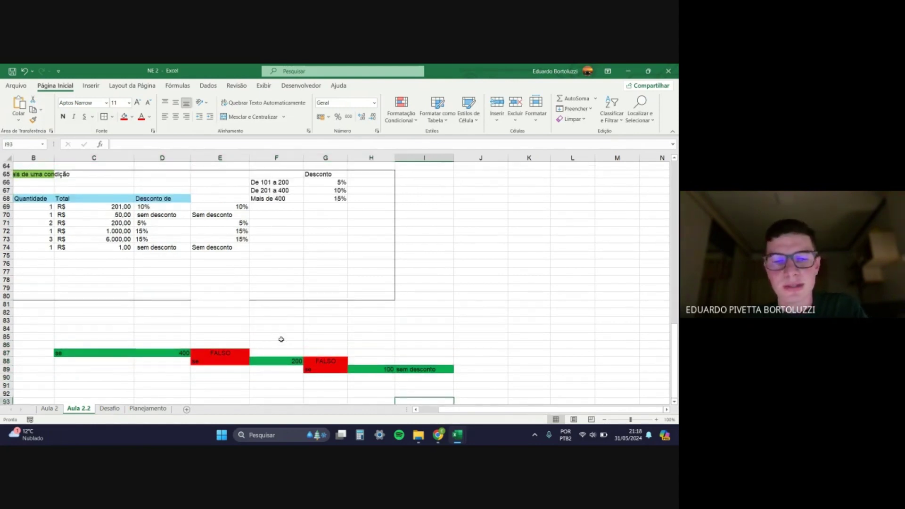
scroll(312, 344, down, 1)
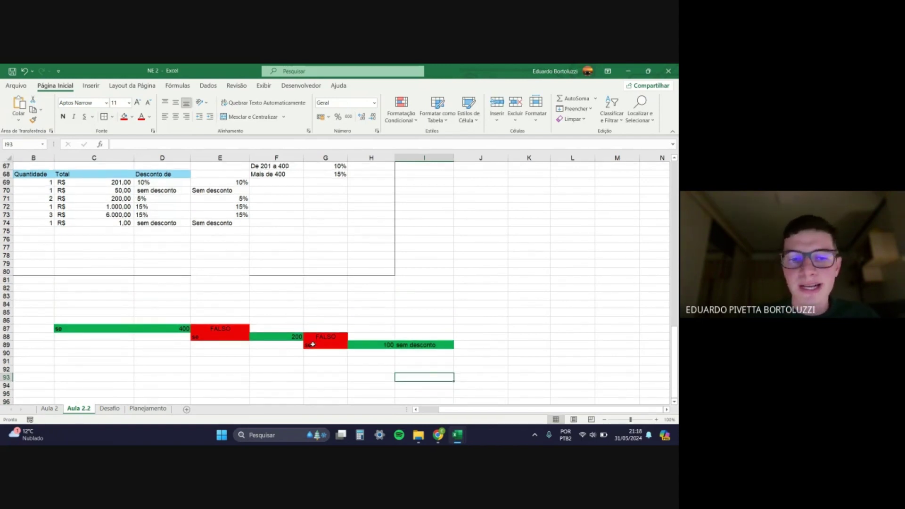
scroll(311, 345, down, 1)
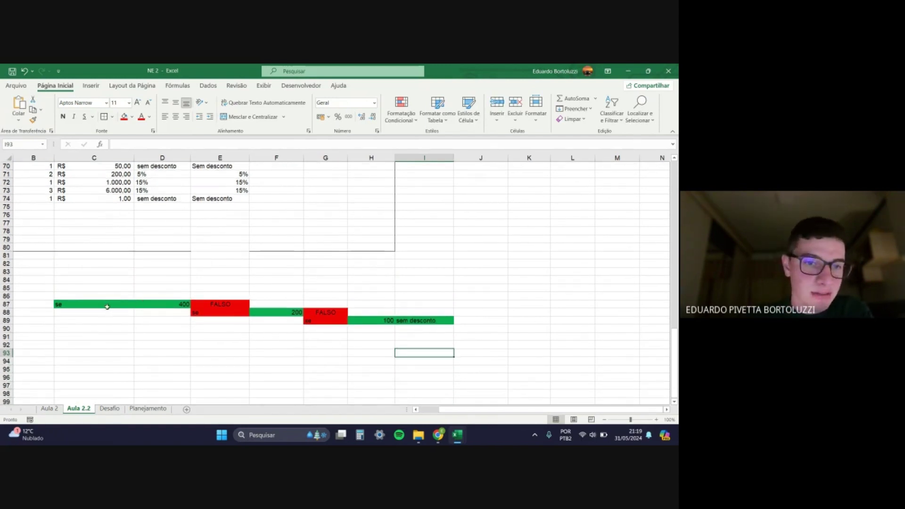
drag(72, 308, 424, 329)
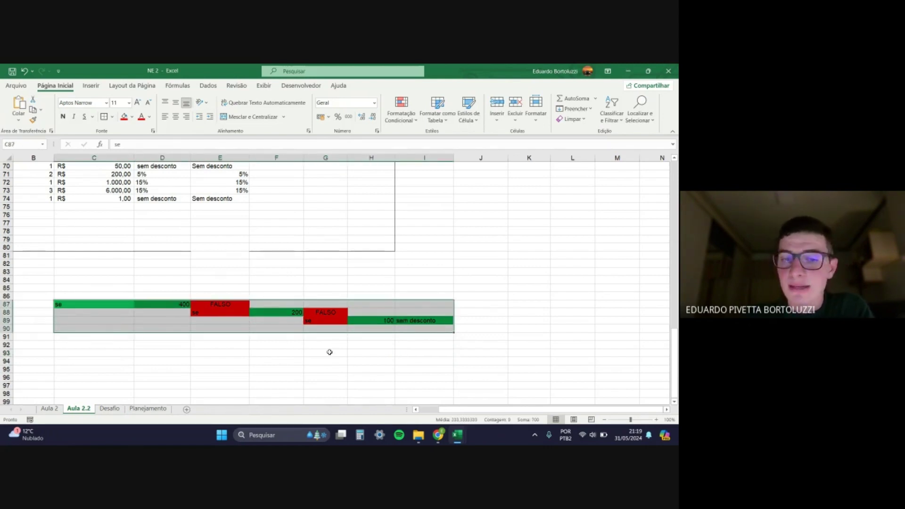
click(245, 354)
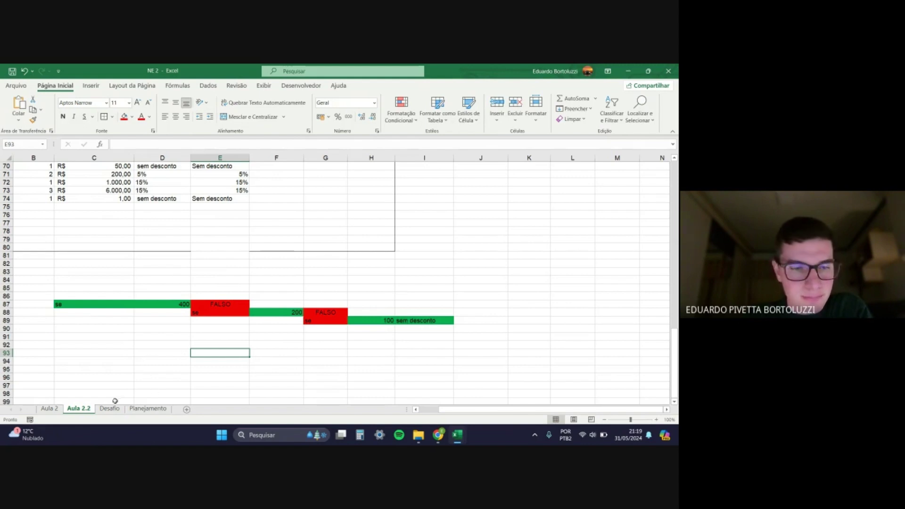
Step: Apply a thick bottom border (Borda Inferior Espessa) to E80 to close the gap in the exercise frame
scroll(167, 325, up, 3)
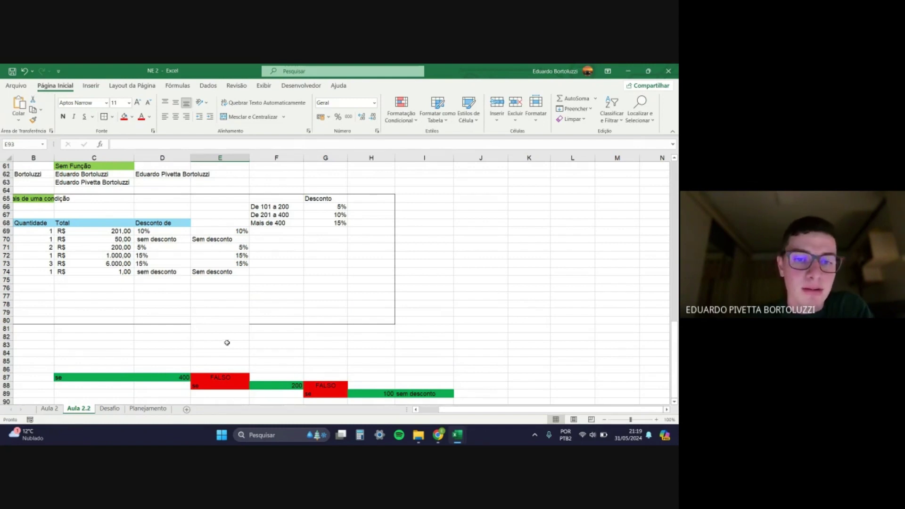
click(233, 321)
click(112, 116)
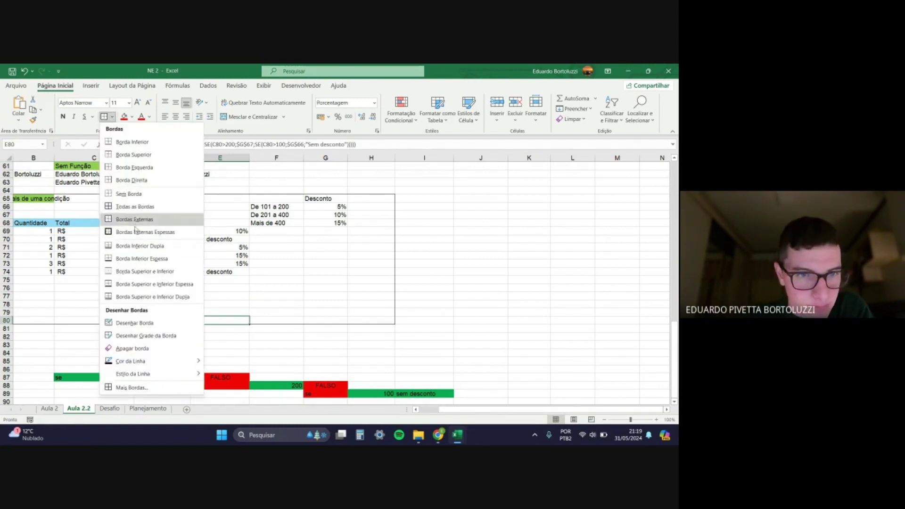
click(148, 261)
click(226, 329)
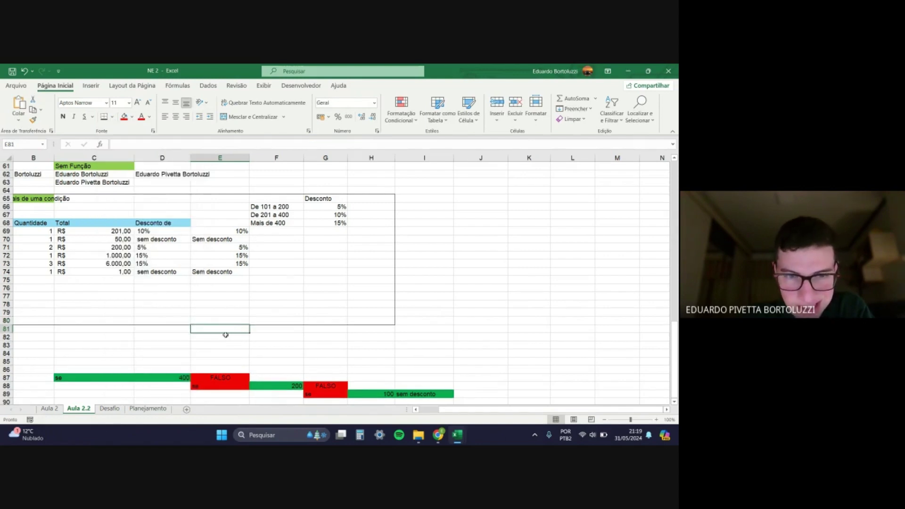
click(223, 323)
click(226, 337)
scroll(302, 318, down, 1)
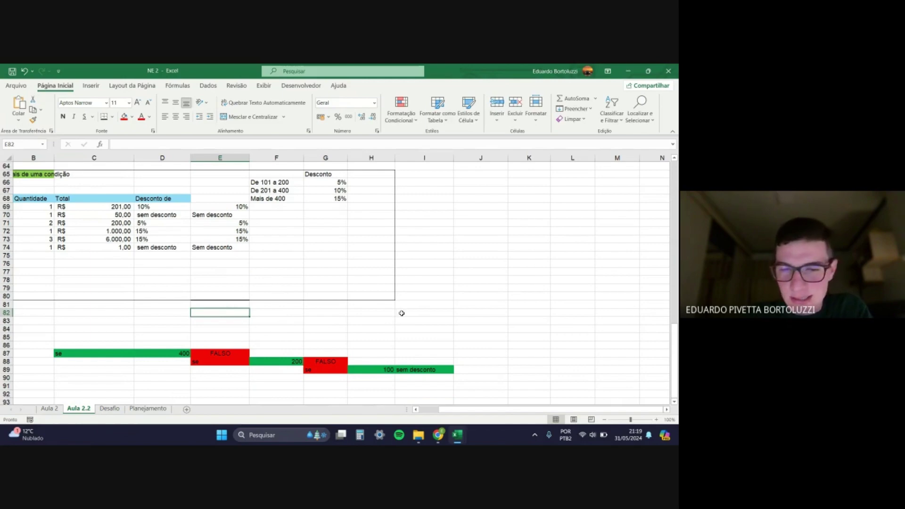
Step: Switch from the Meet window to the Aula 3 sheet of the NE 3 workbook and hide the screen-sharing notice
mouse_move(443, 437)
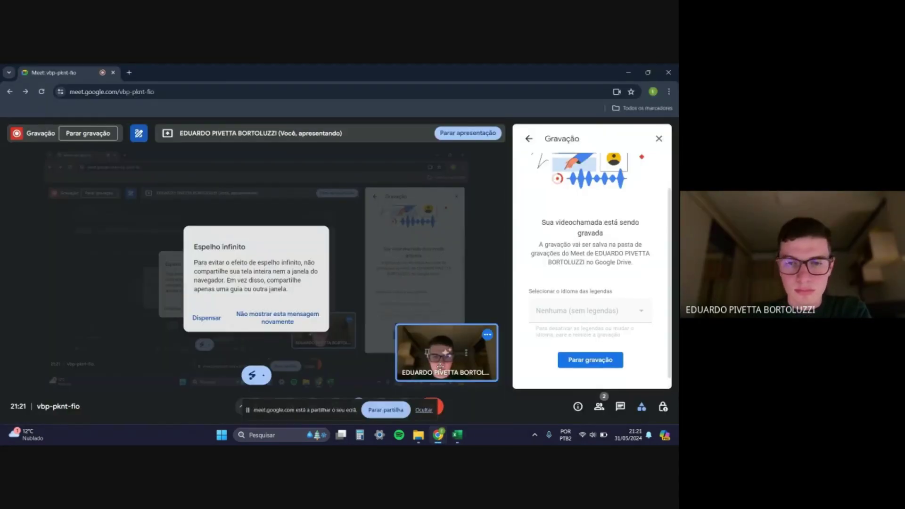
click(458, 435)
click(283, 320)
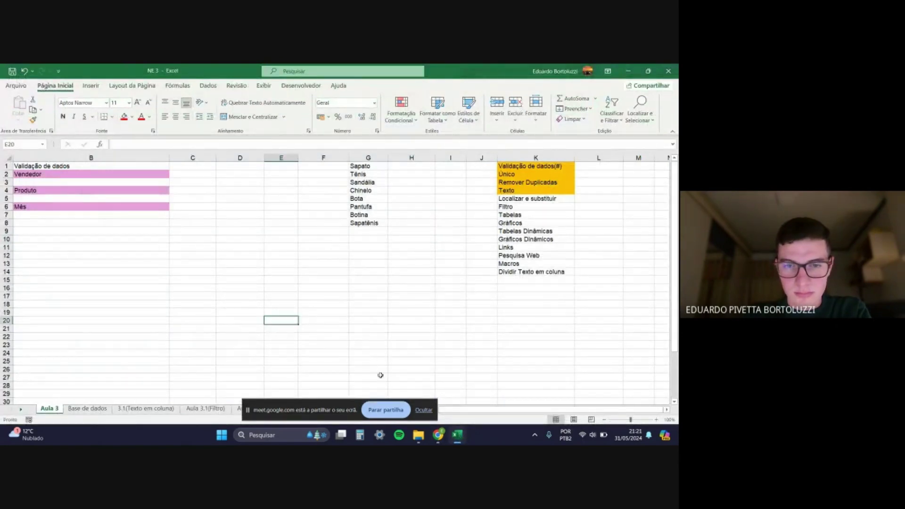
click(423, 410)
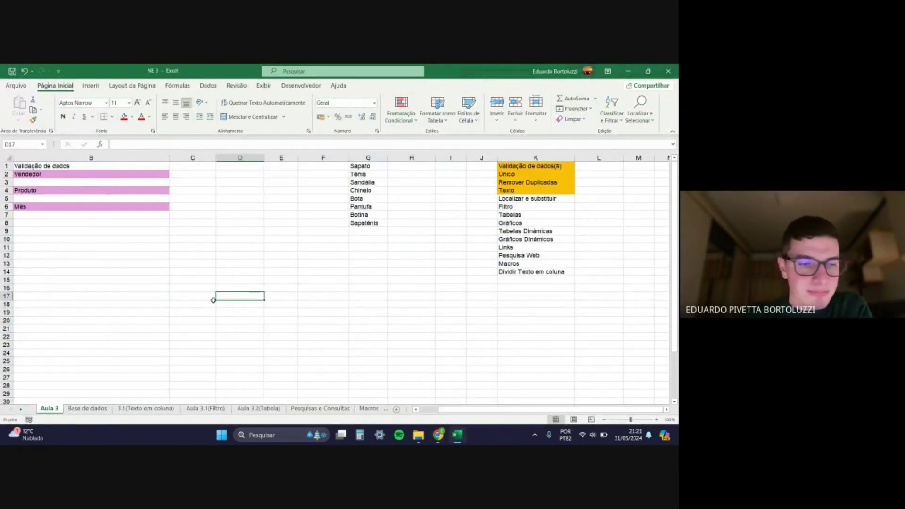
Step: Review the highlighted lesson topics in K1:K4 and locate the Validação de Dados command
click(150, 304)
click(200, 326)
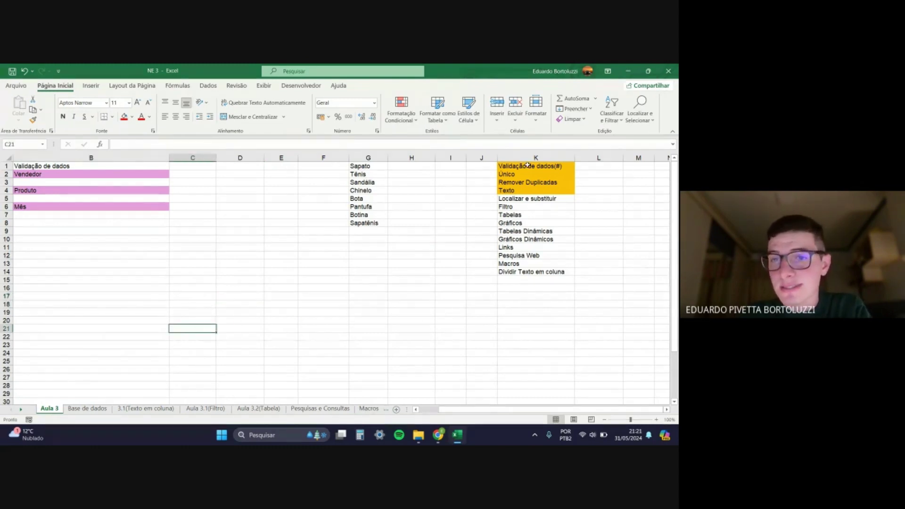
drag(527, 165, 528, 191)
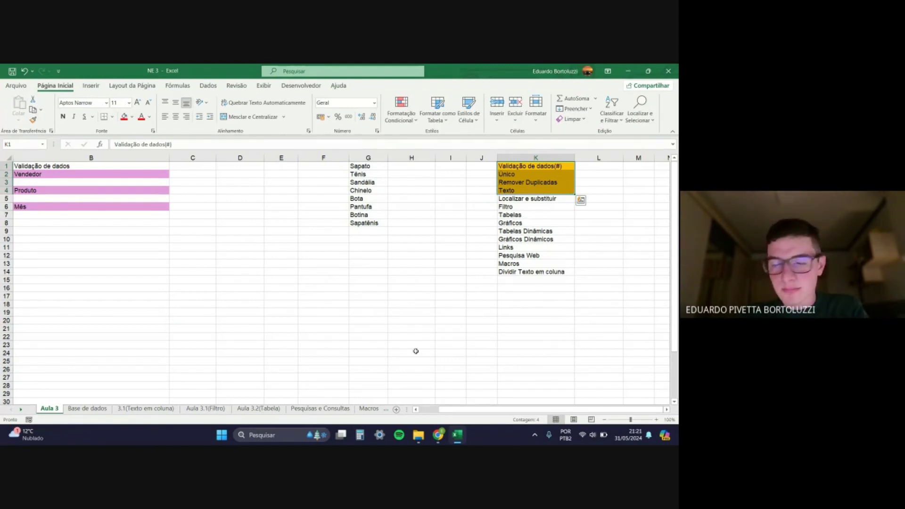
click(267, 287)
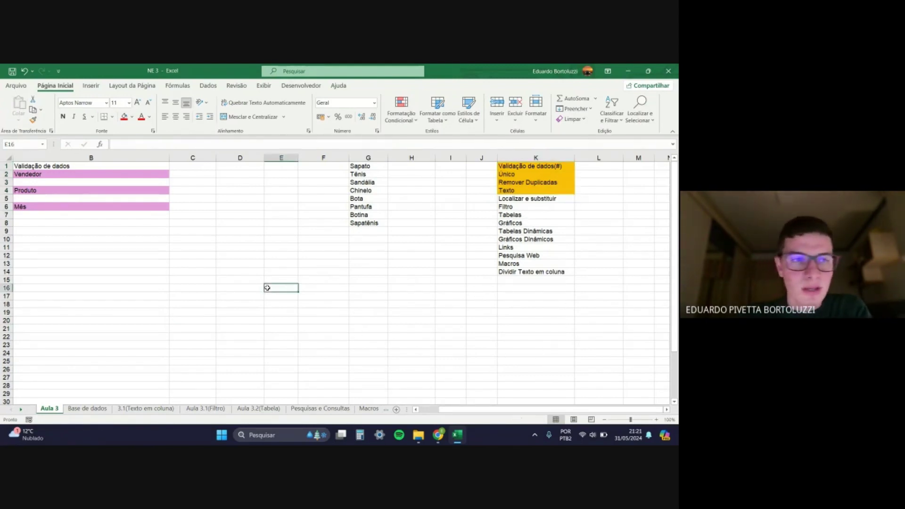
click(532, 167)
click(411, 264)
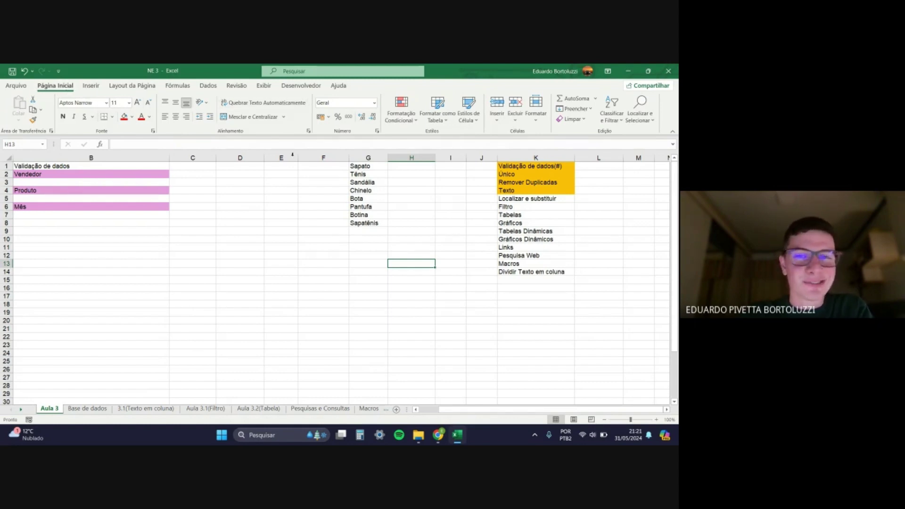
click(205, 89)
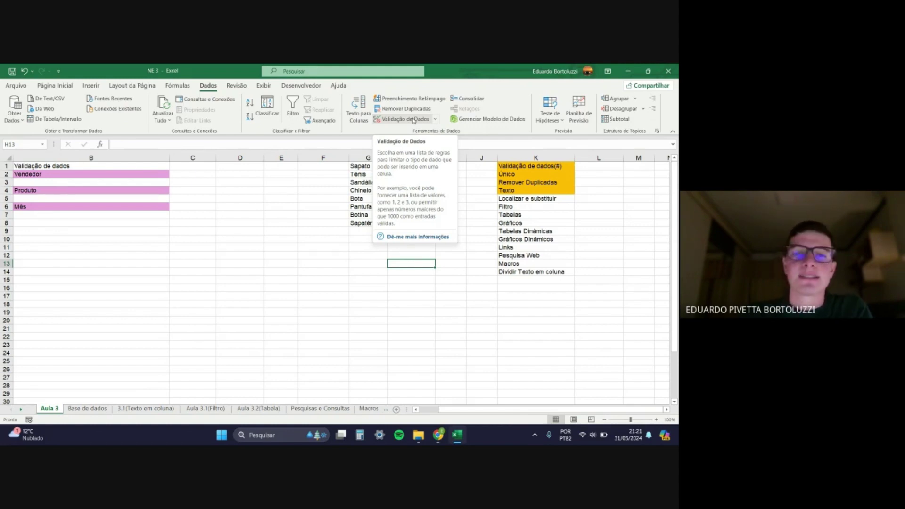
click(228, 208)
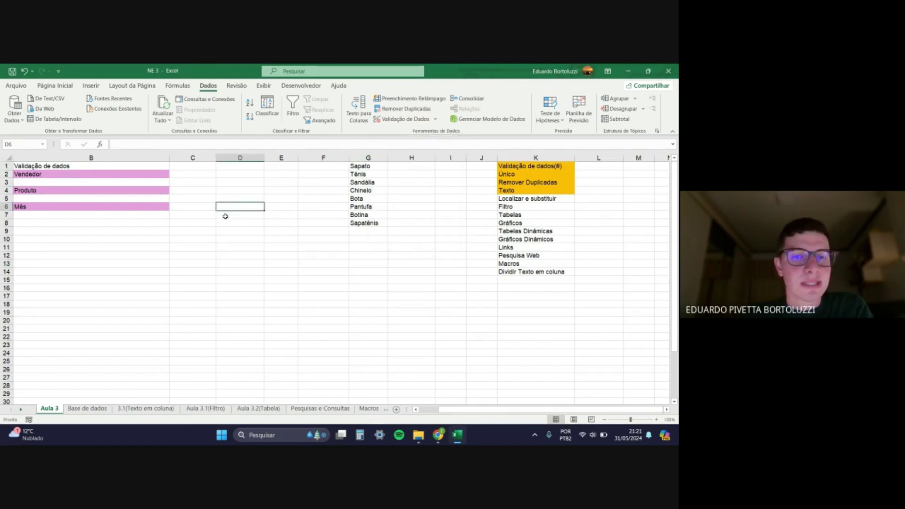
click(226, 237)
click(230, 225)
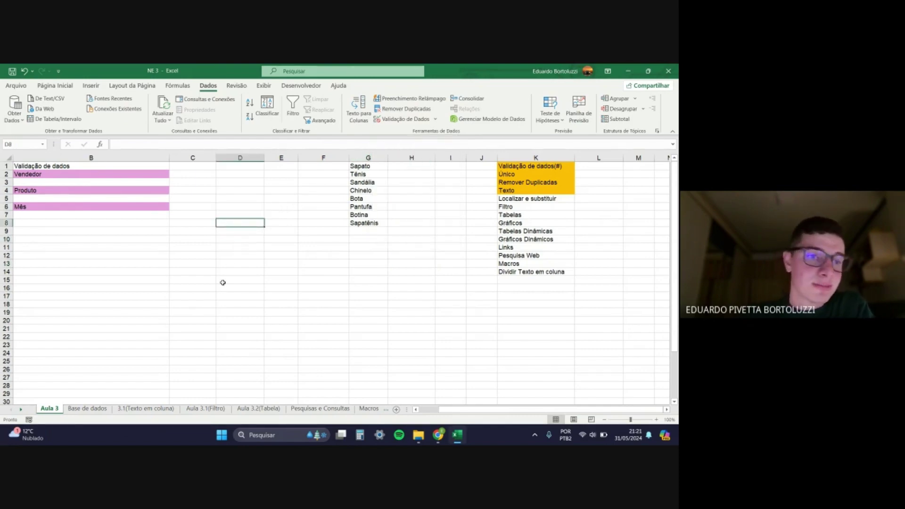
click(226, 312)
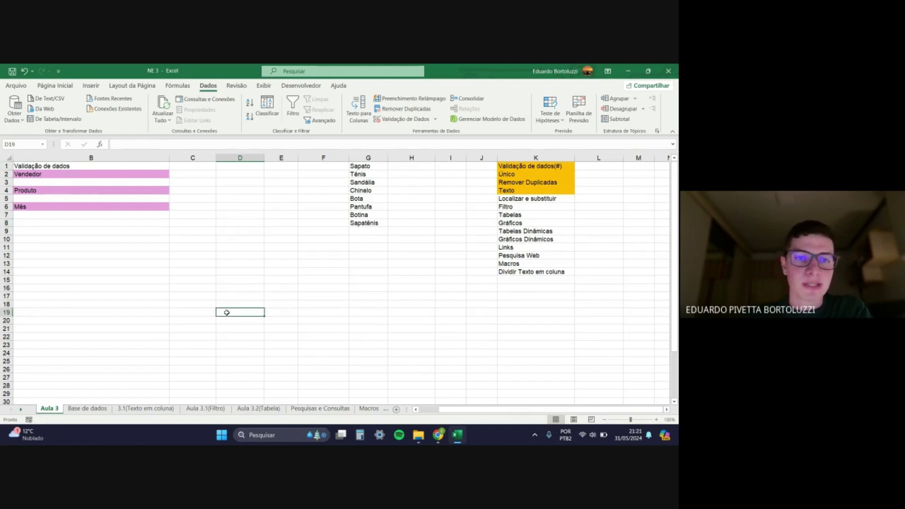
click(248, 241)
click(255, 286)
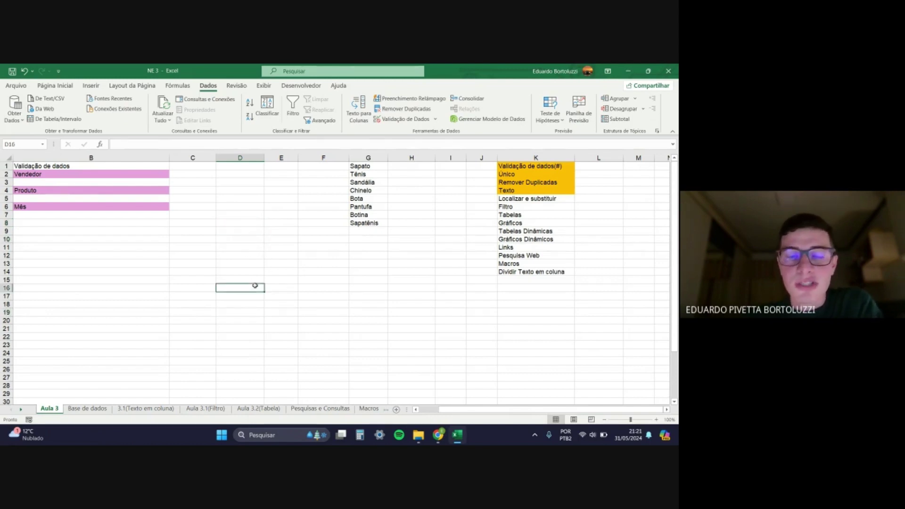
click(252, 239)
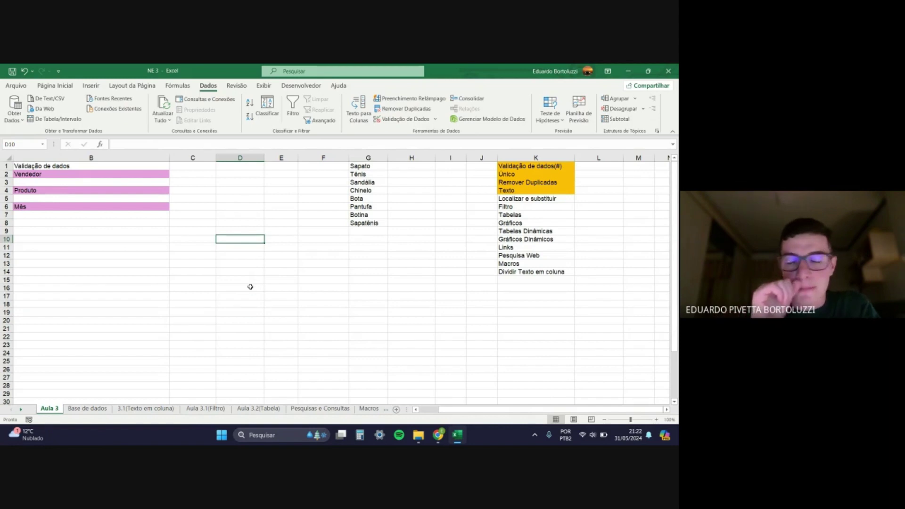
click(179, 240)
click(187, 223)
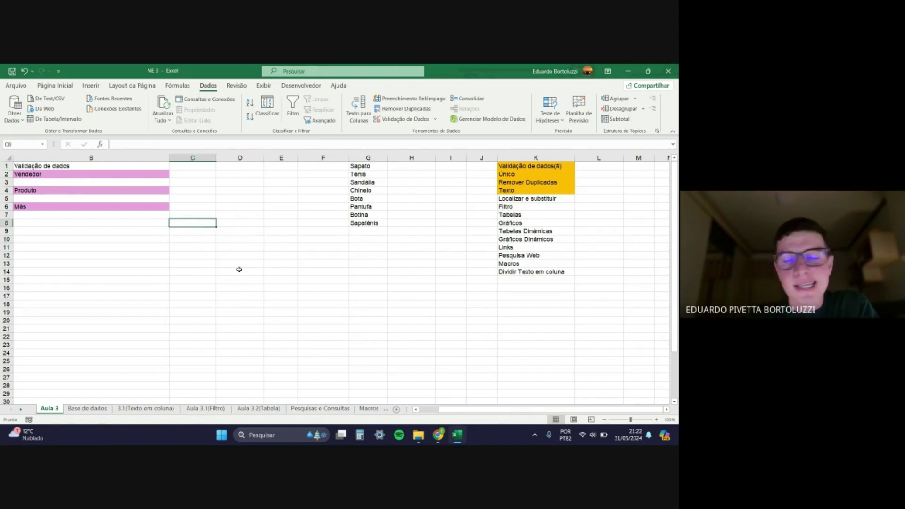
click(240, 264)
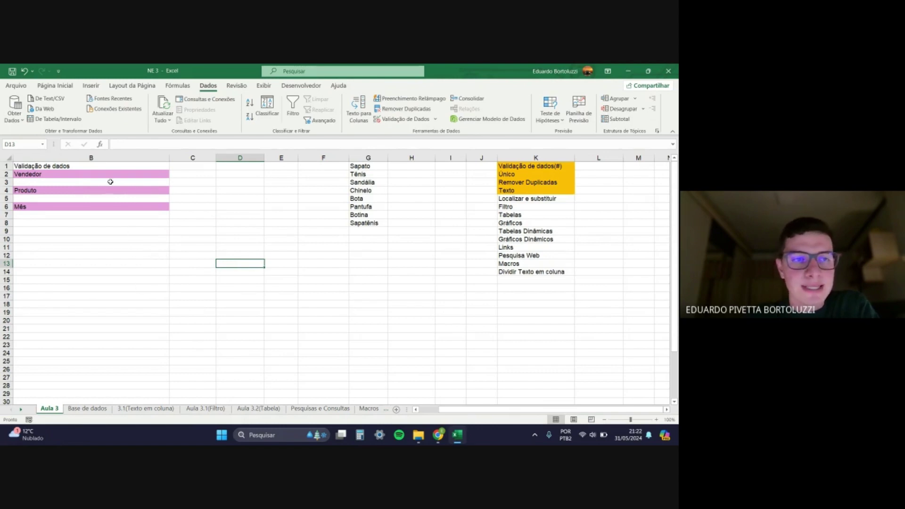
Step: Examine the blank entry cells B3, B5 and B7 beneath the Vendedor, Produto and Mês headings
click(30, 182)
click(35, 199)
click(33, 215)
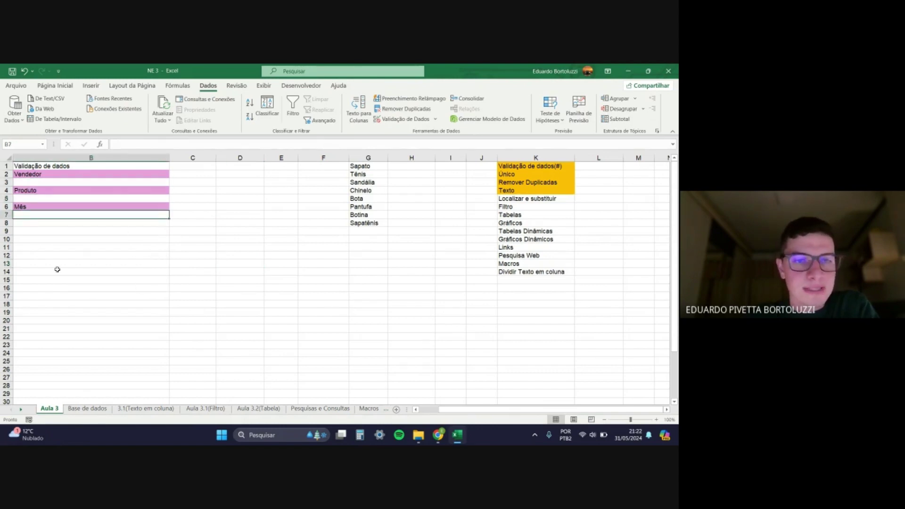
click(132, 271)
click(268, 240)
click(269, 202)
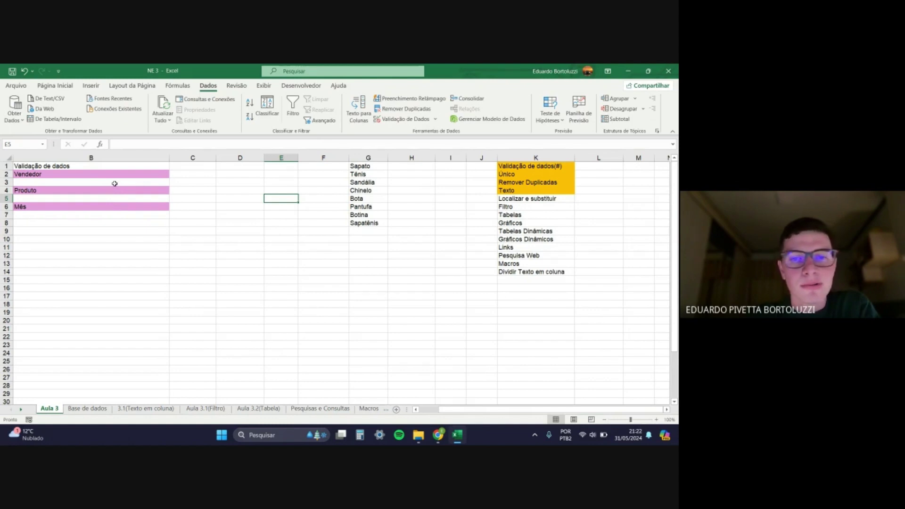
click(33, 183)
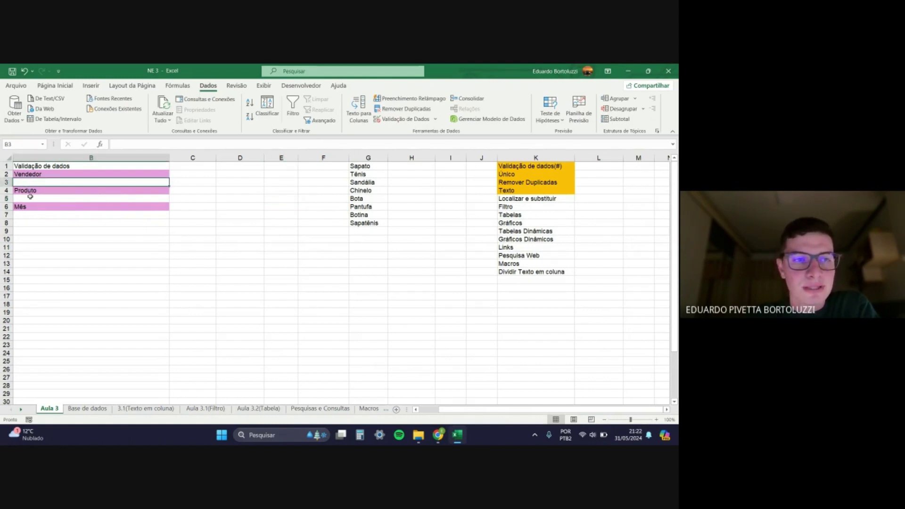
click(33, 199)
click(43, 216)
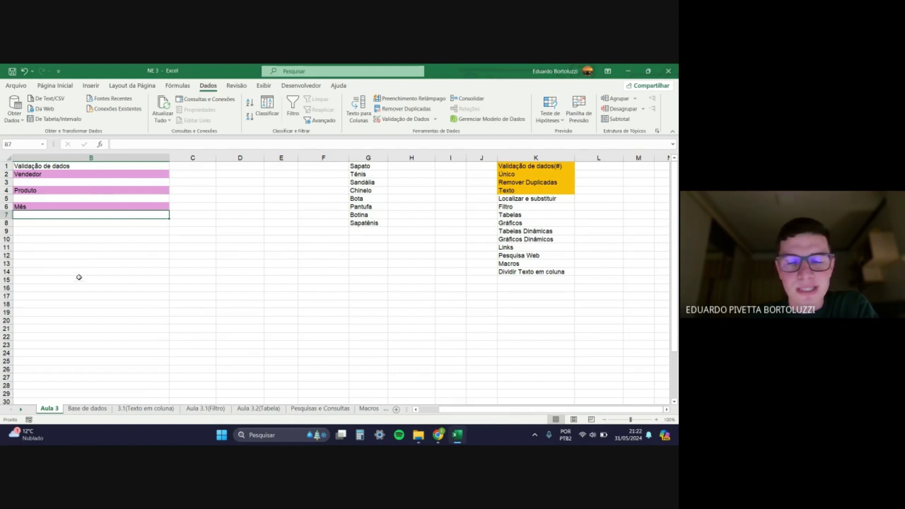
click(258, 206)
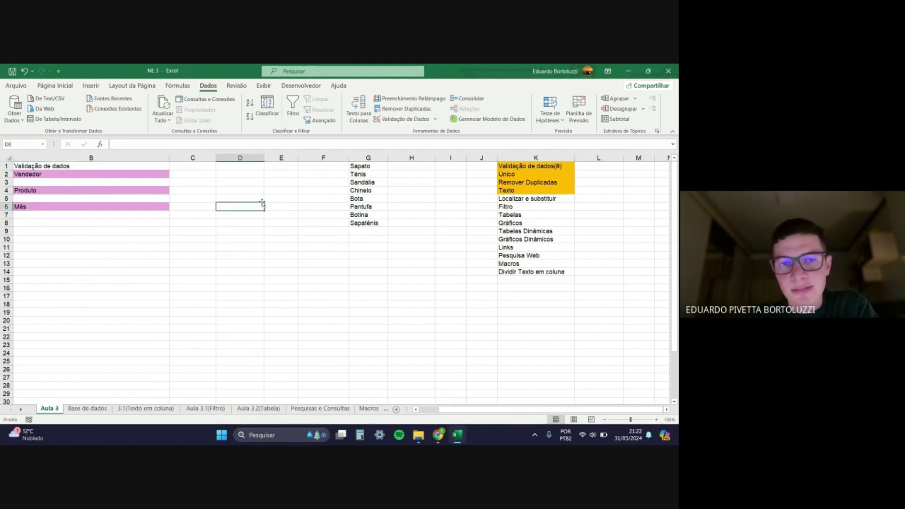
click(258, 199)
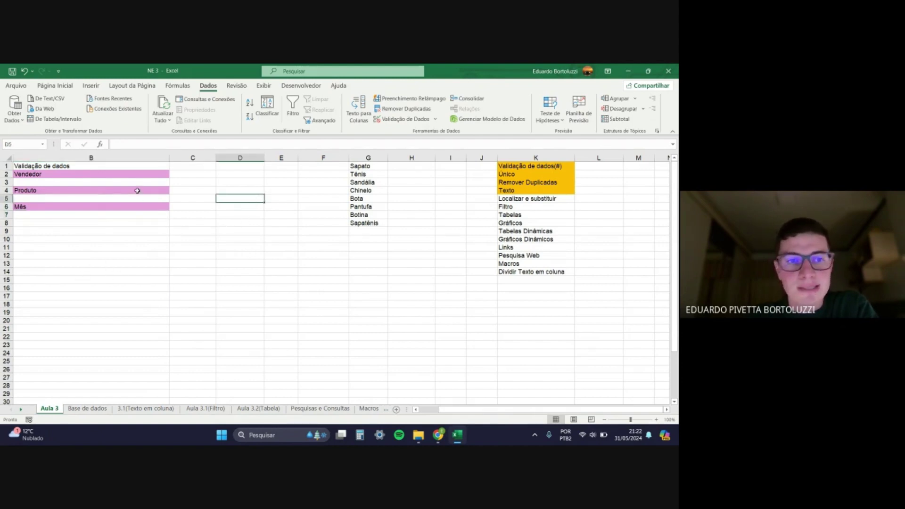
drag(138, 183, 136, 215)
drag(254, 228, 253, 223)
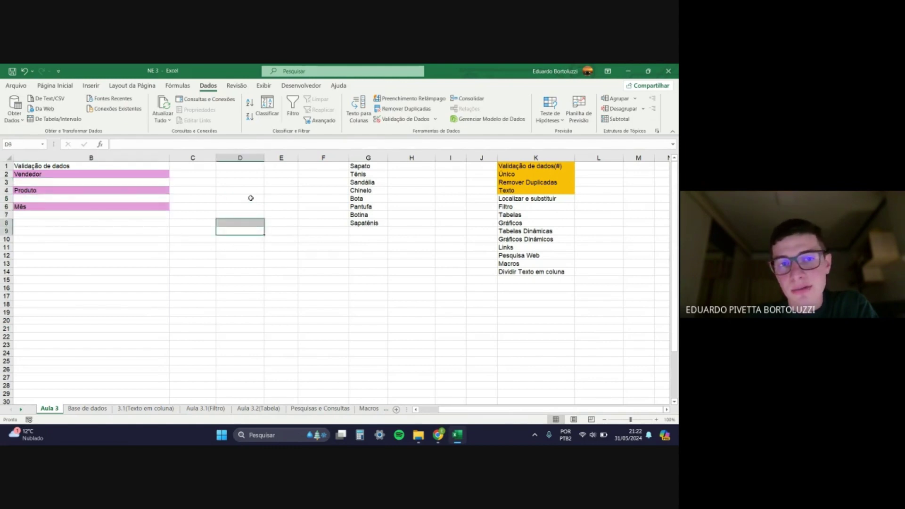
click(251, 198)
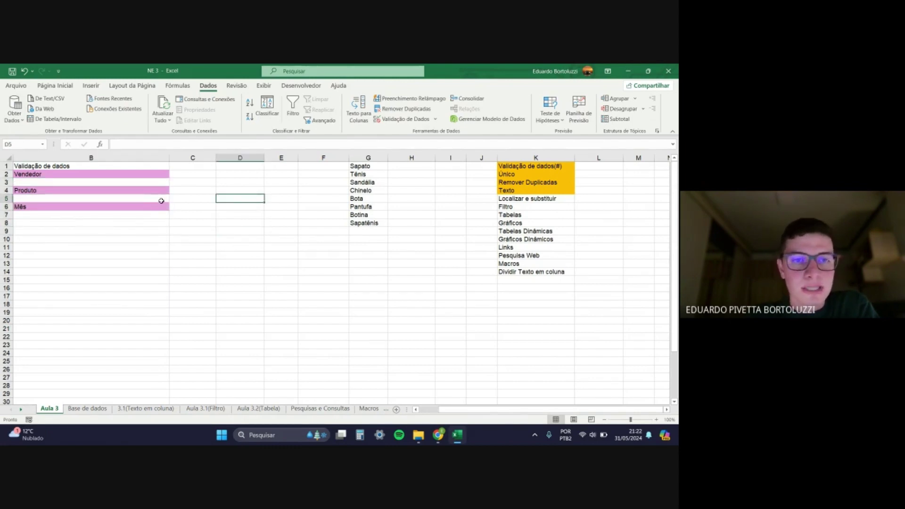
click(51, 183)
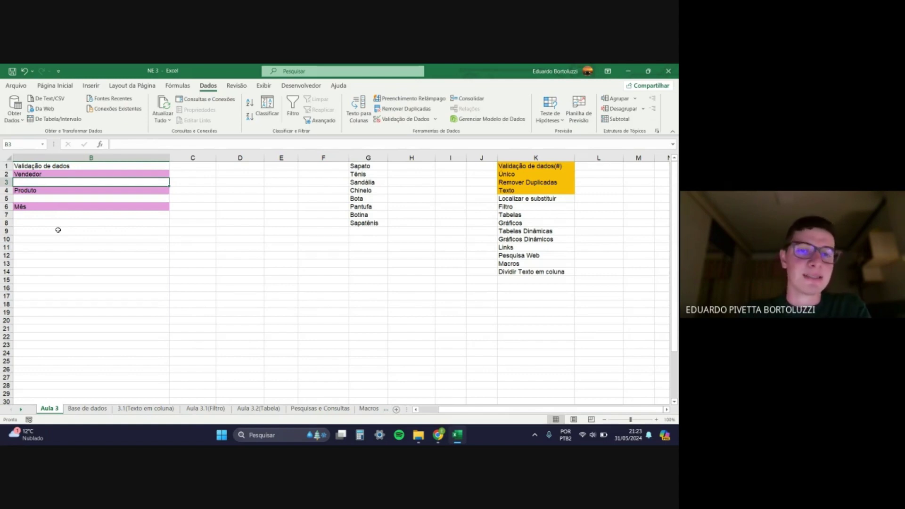
click(203, 354)
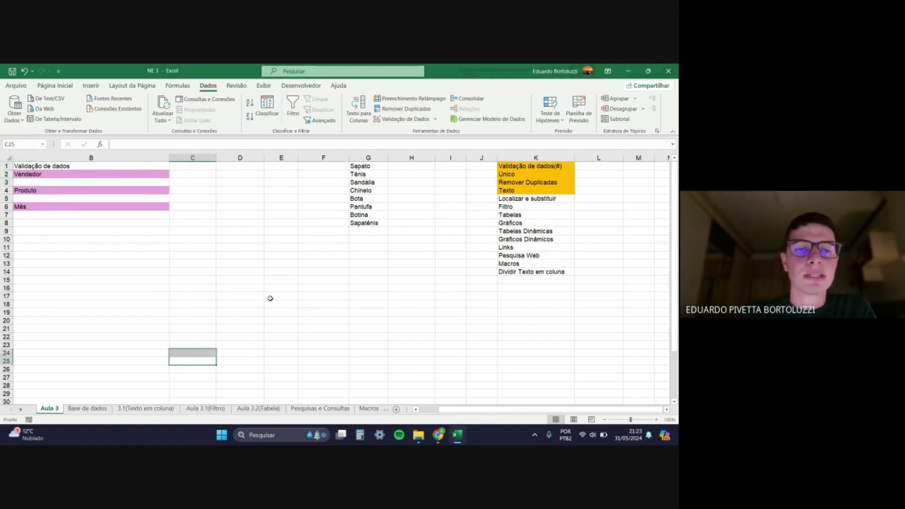
click(246, 190)
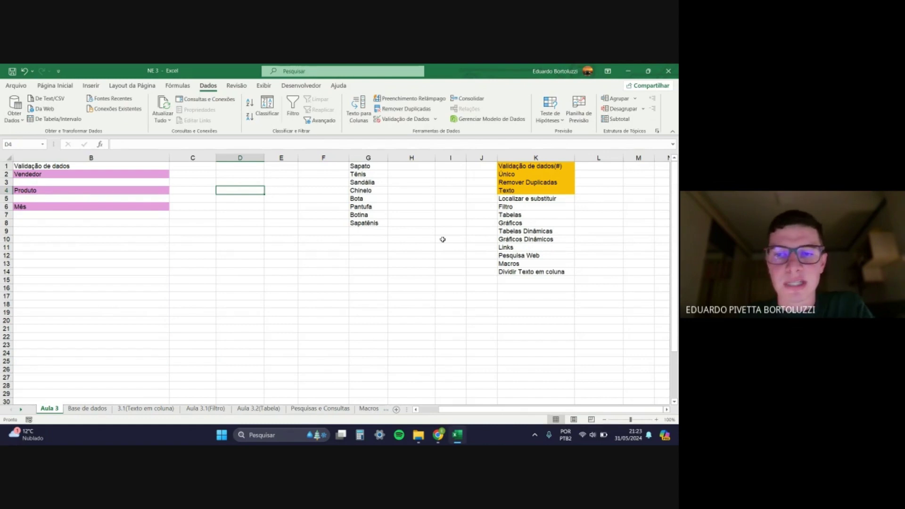
Step: Open data validation for cell B3 under Vendedor and review its input message, error alert and allowed value types
click(122, 183)
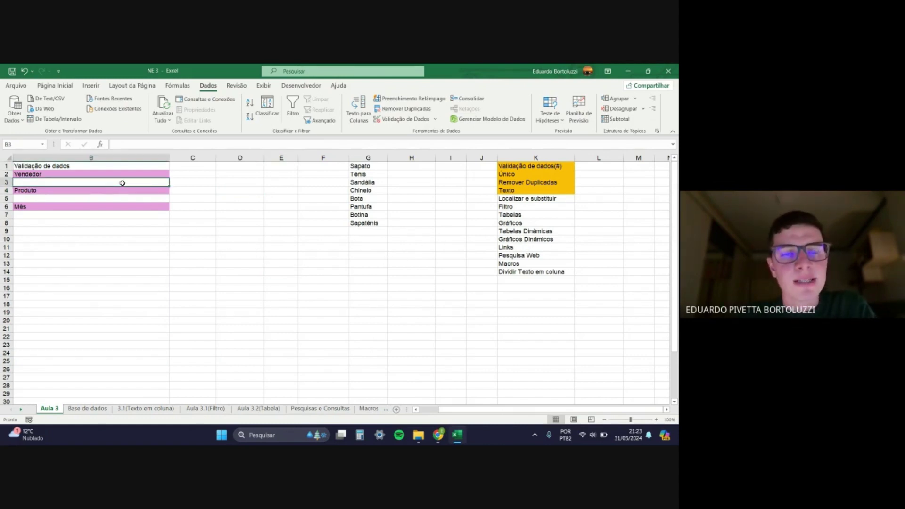
click(427, 122)
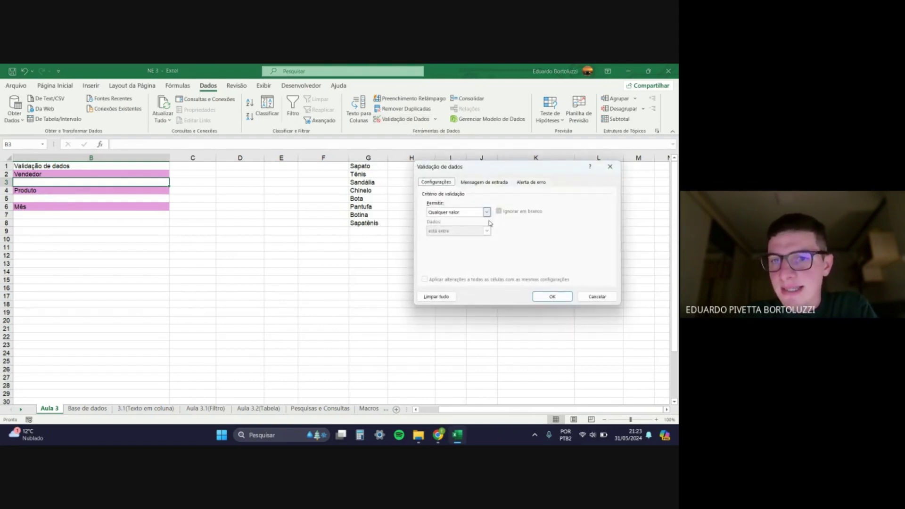
drag(481, 164, 327, 162)
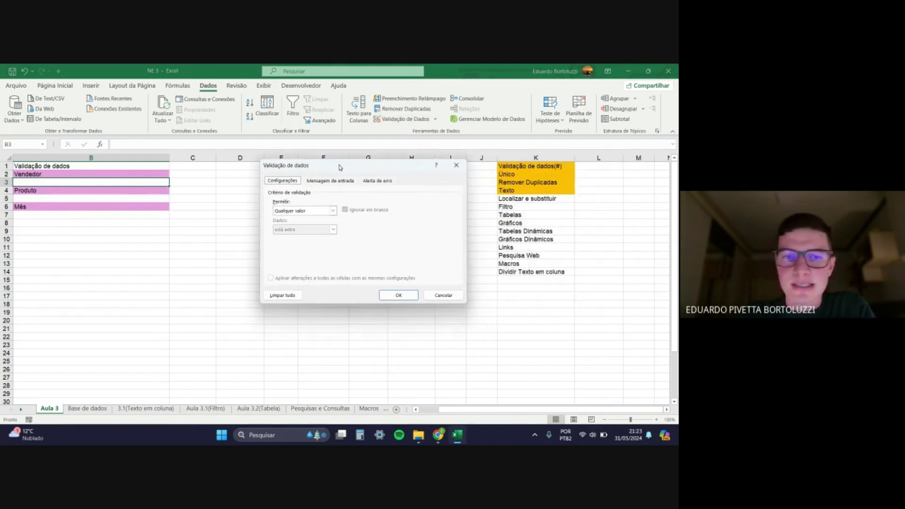
click(319, 181)
click(371, 181)
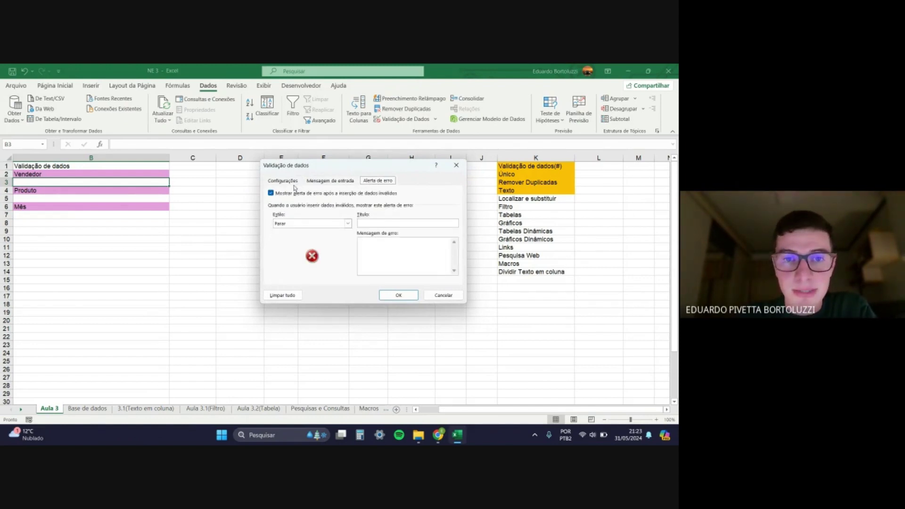
click(282, 181)
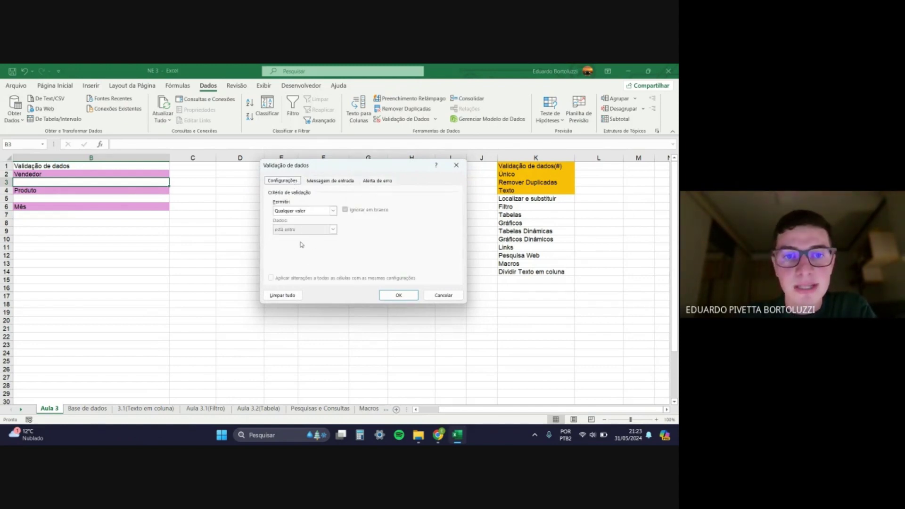
click(334, 211)
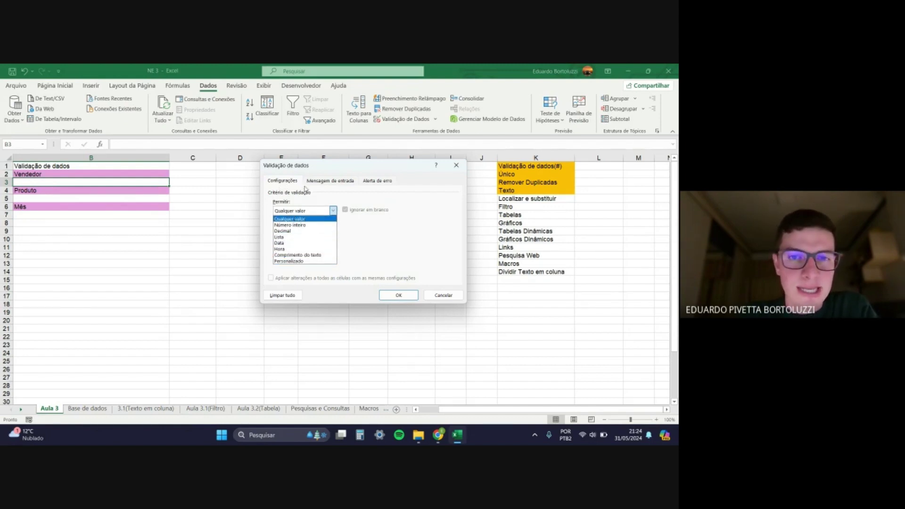
Step: Title the input message for the Vendedor cell B3 "insira o nome de um vendedor"
click(329, 182)
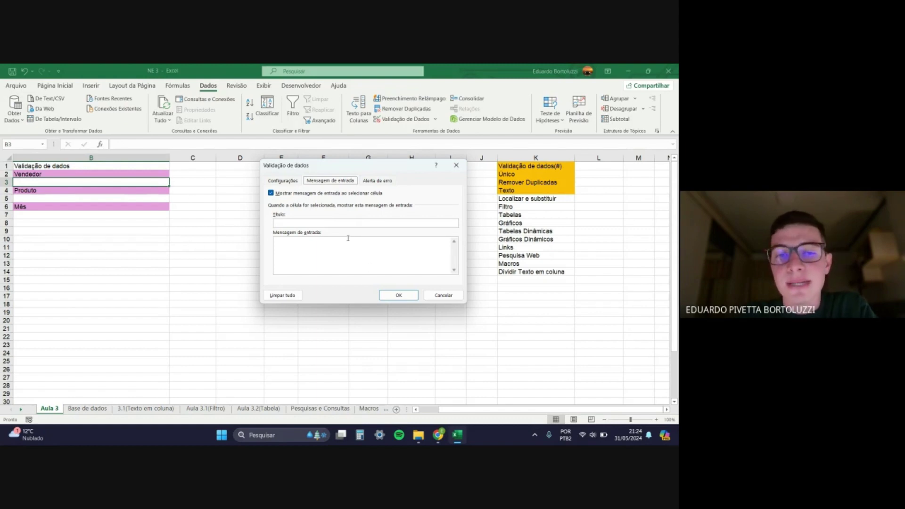
drag(365, 168, 359, 169)
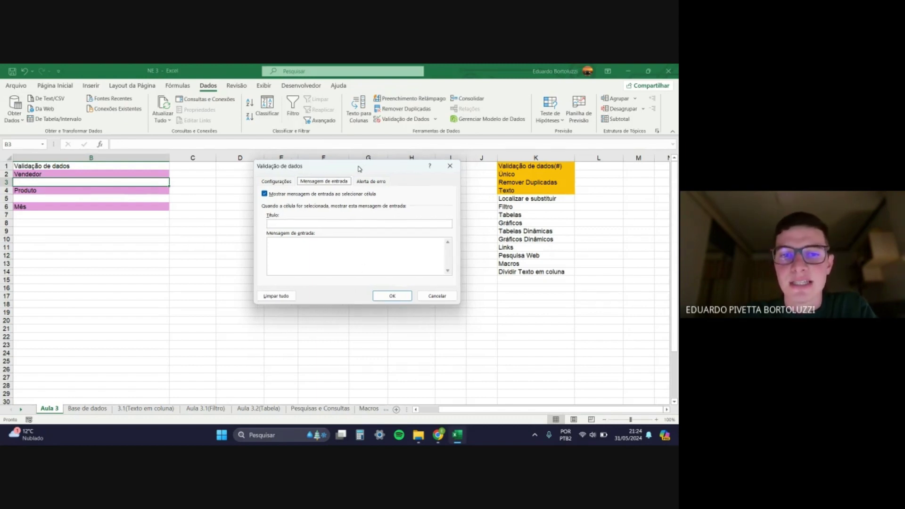
click(337, 223)
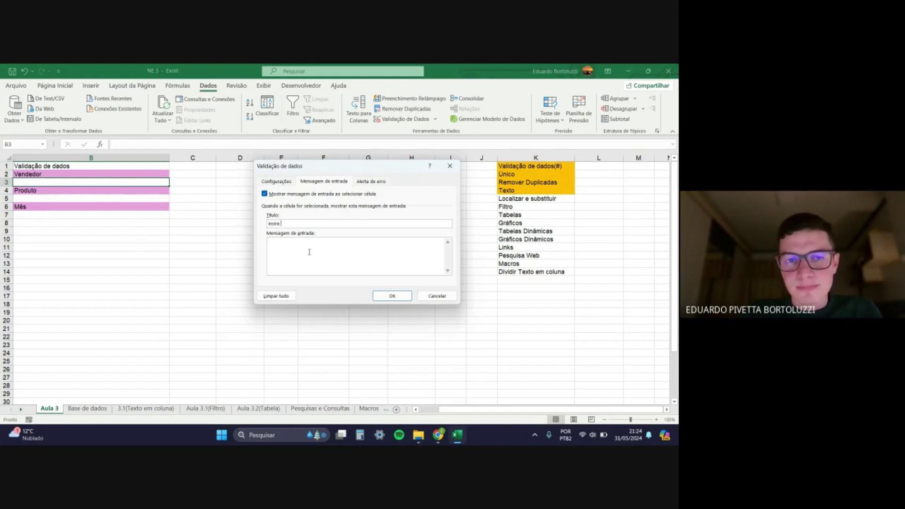
text(nome)
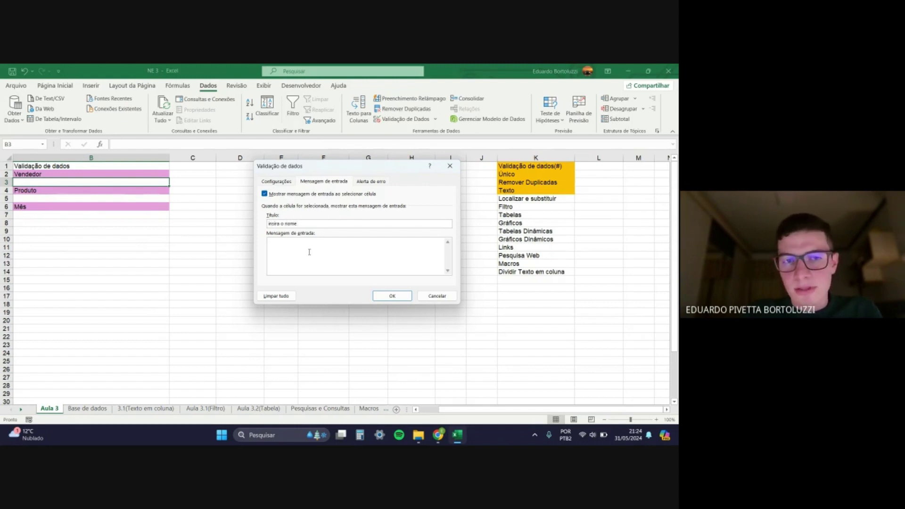
text( de um vendedor)
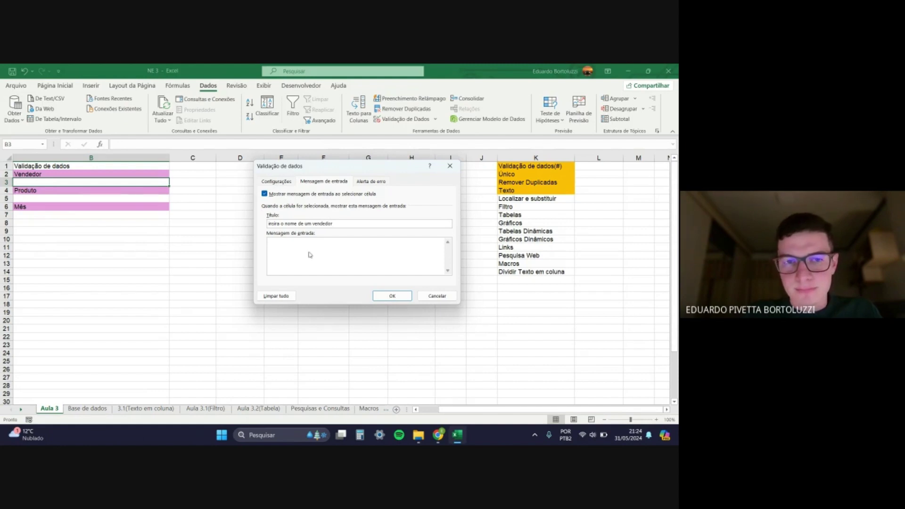
Step: Write B3's input message text as "selecione algum vendedor da empresa para estar fazendo uma análise das vendas desse vendedor"
click(311, 253)
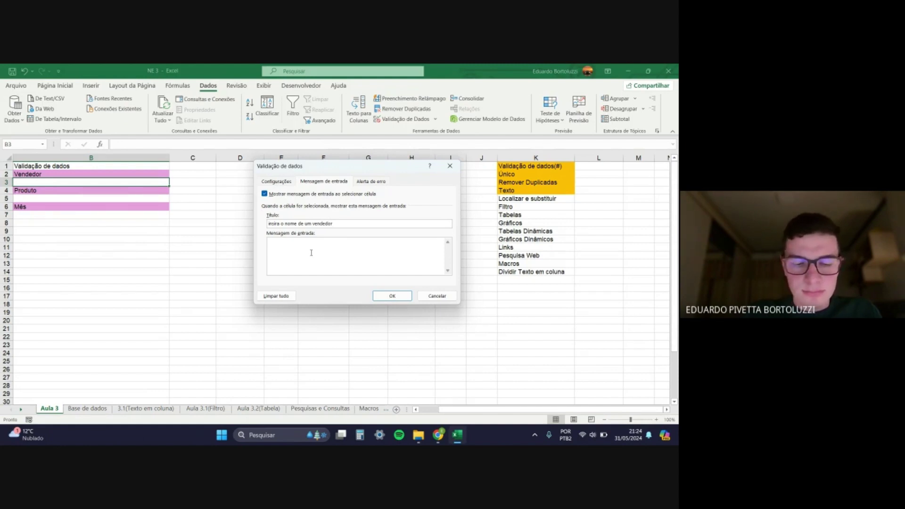
text(selecione)
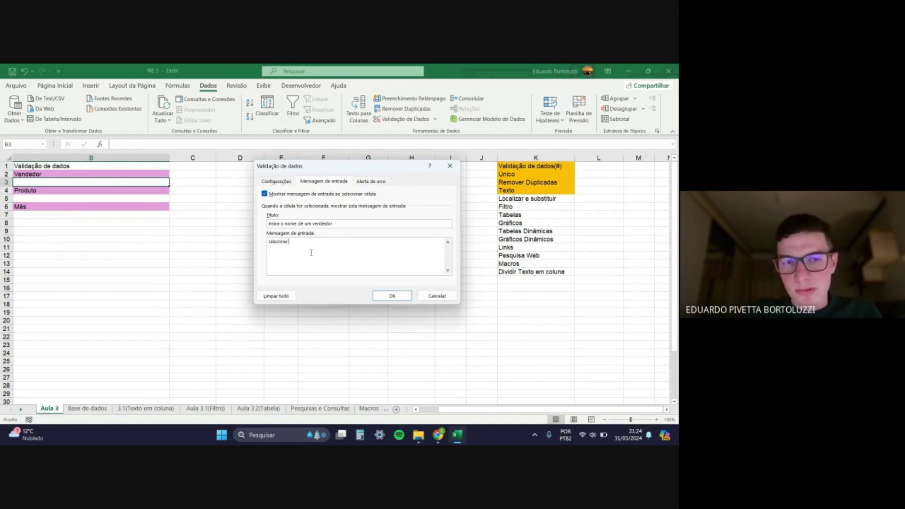
text( algum )
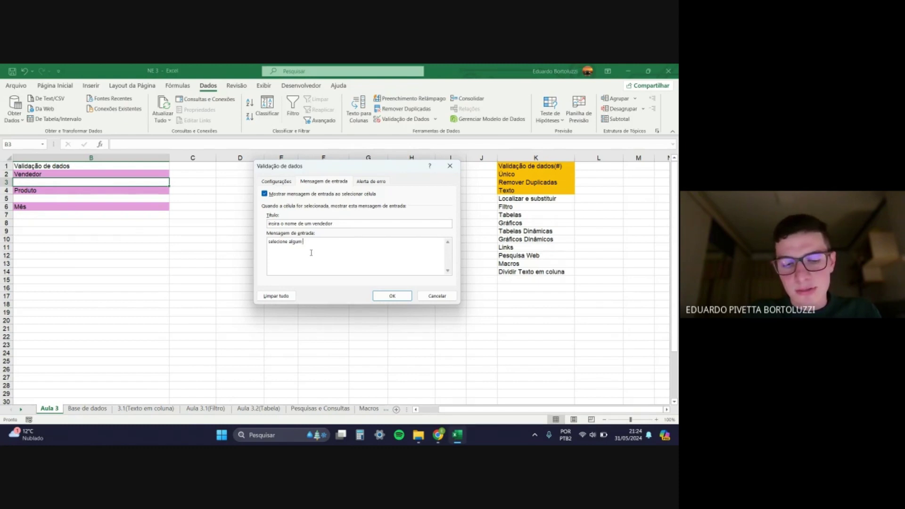
text(vendedor da emp)
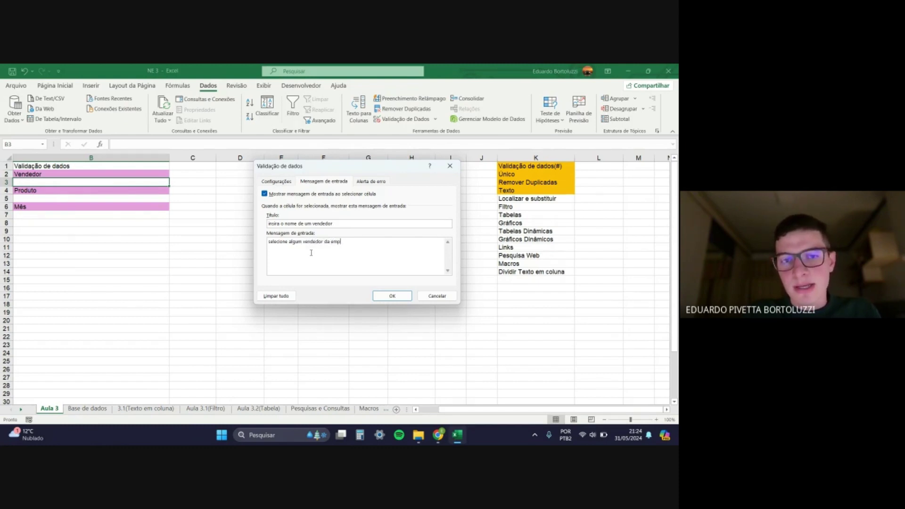
text(resa para esta)
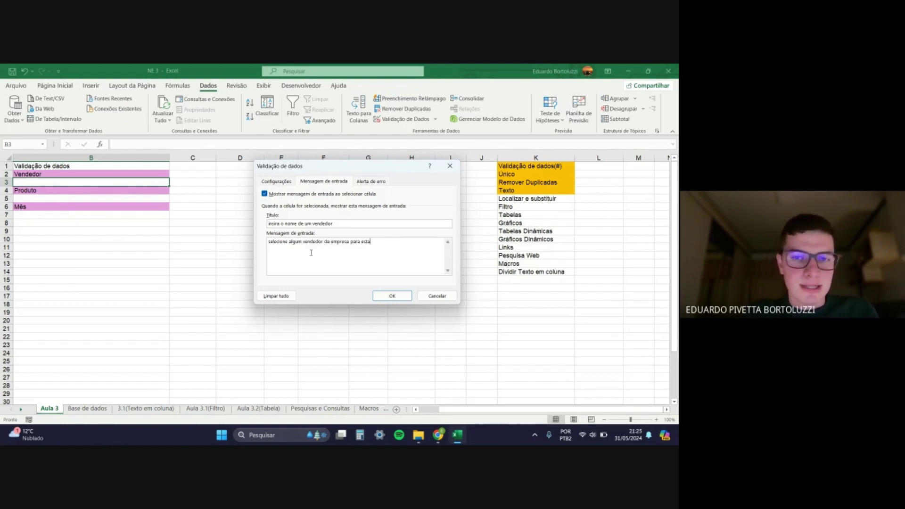
text(r fazendo uma análise)
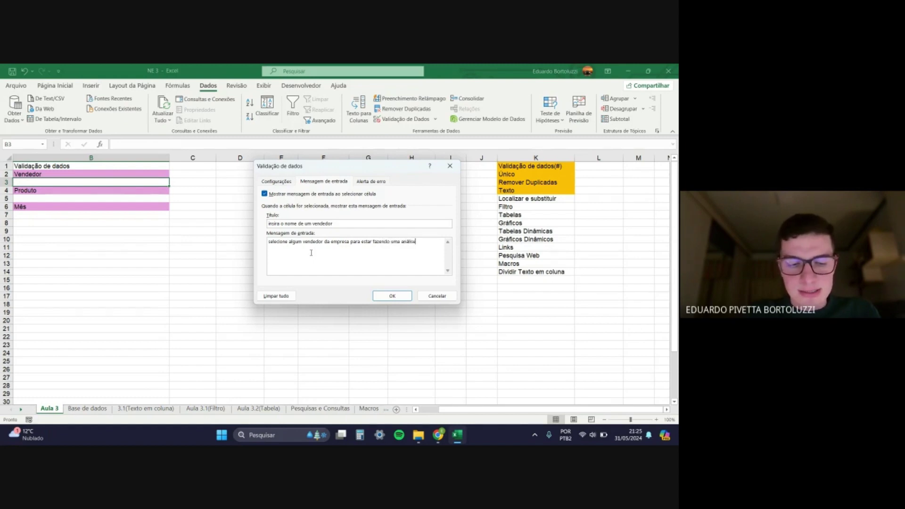
text( das vendas )
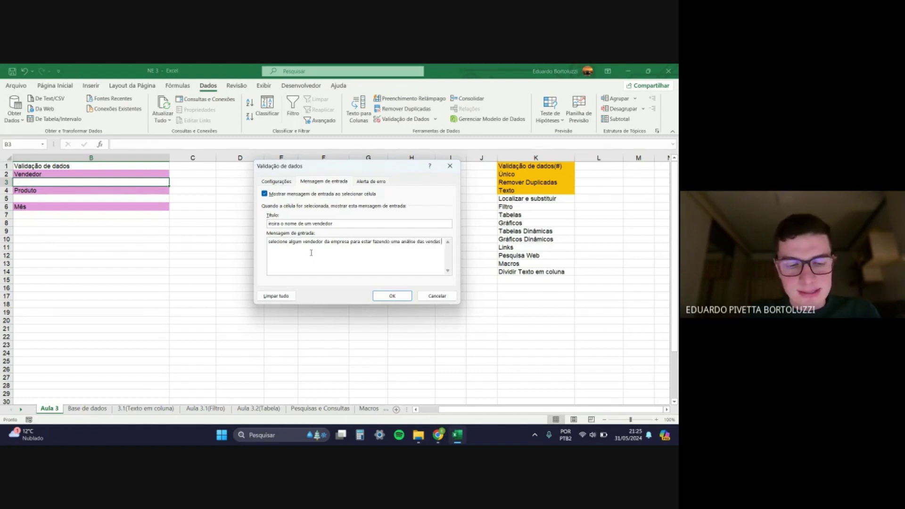
text(desse vendedor)
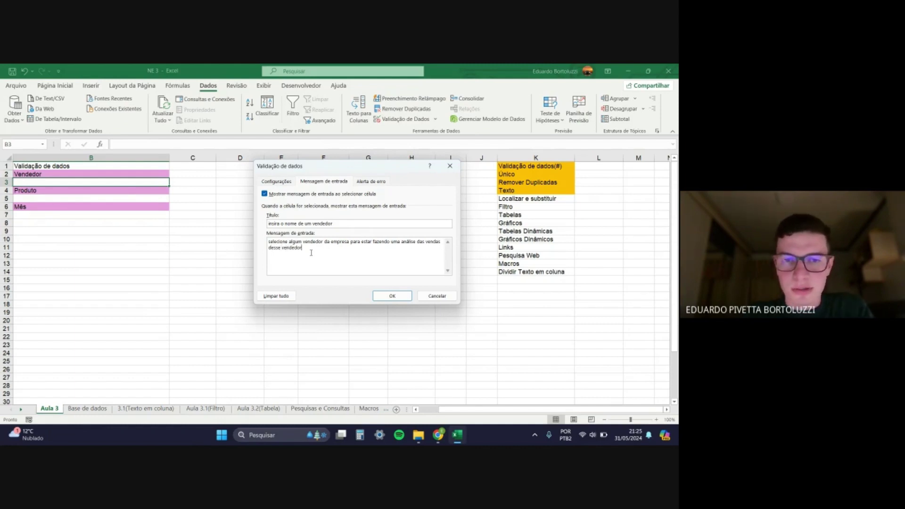
Step: Clear both the message text and the title of B3's input message
drag(303, 249, 268, 241)
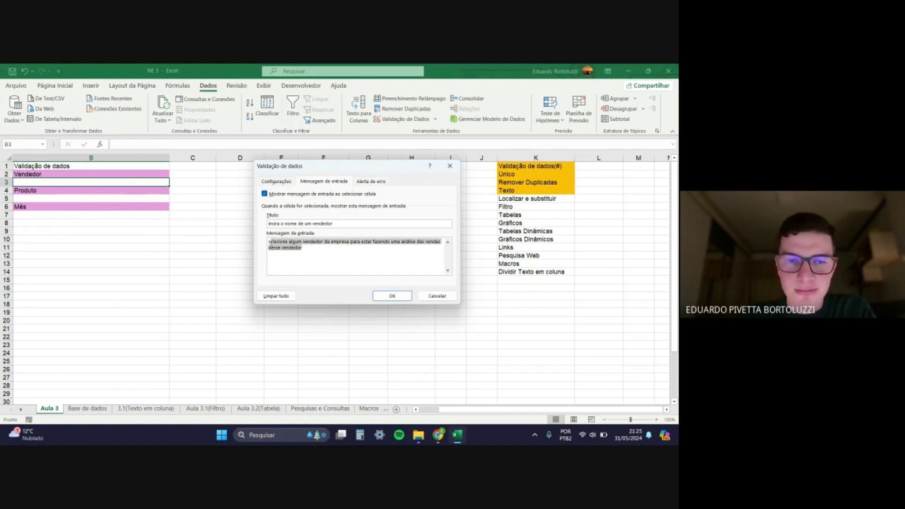
key(BackSpace)
drag(332, 223, 267, 224)
key(BackSpace)
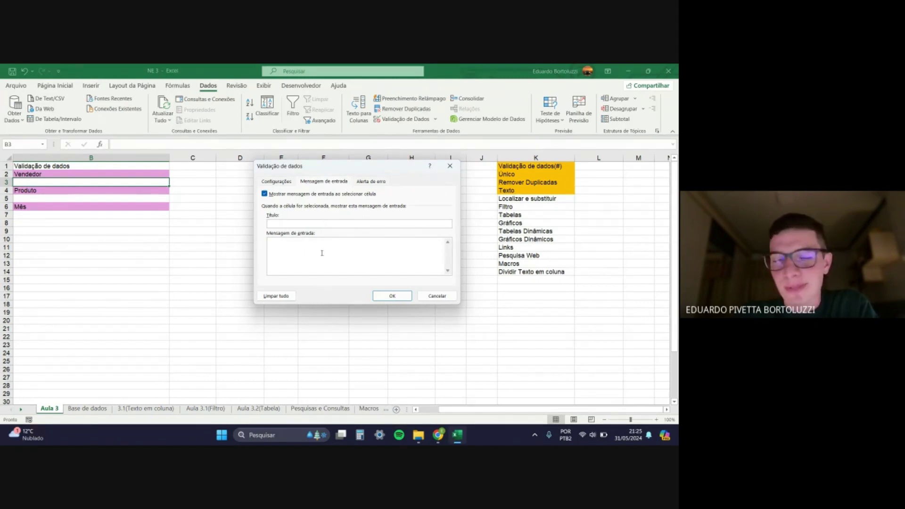
Step: Try the Parar, Aviso and Informações styles for B3's error alert and discard the validation settings
click(375, 183)
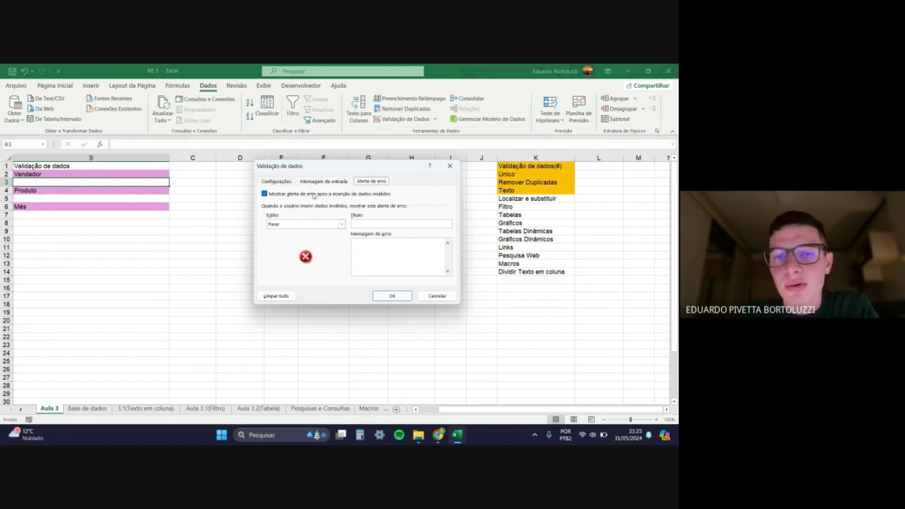
click(385, 246)
click(341, 224)
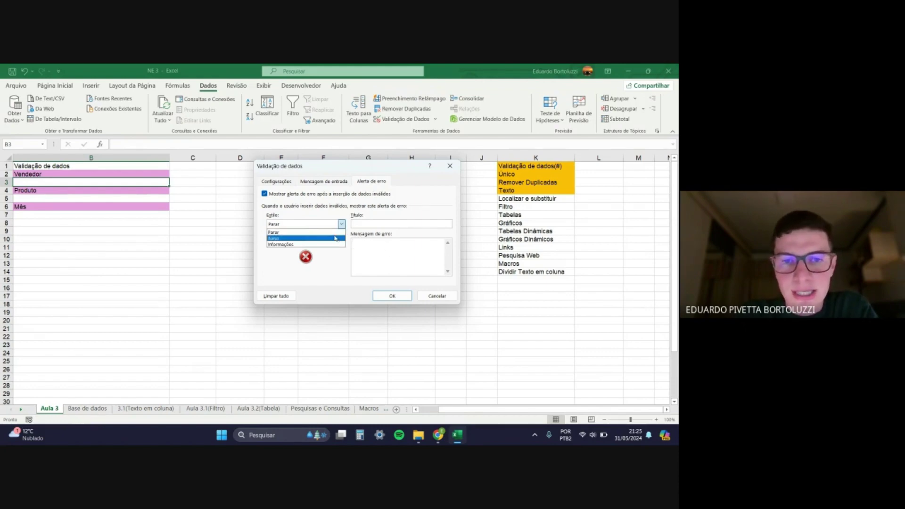
click(330, 231)
click(341, 226)
click(336, 234)
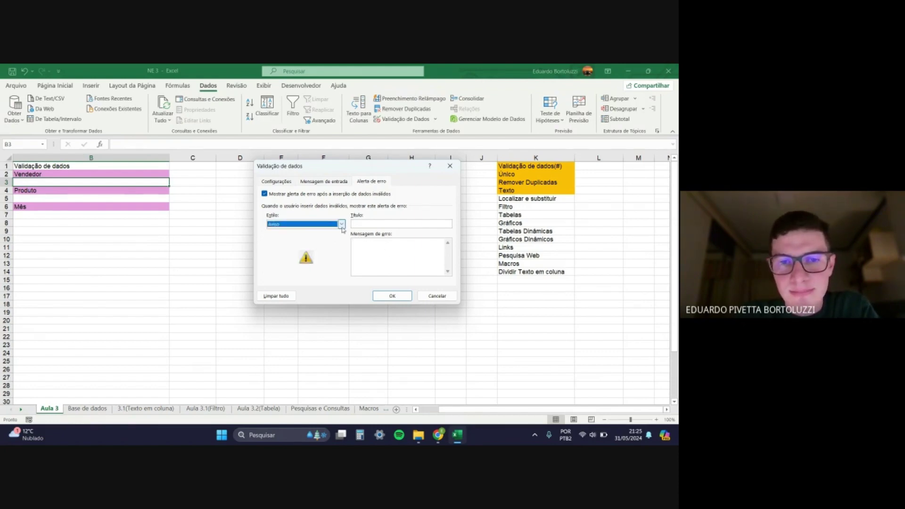
click(341, 225)
click(330, 235)
click(342, 224)
click(335, 243)
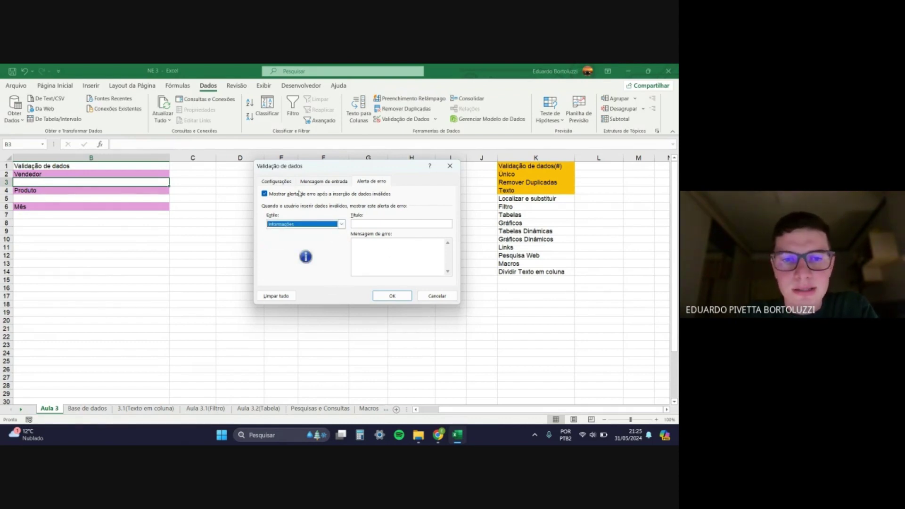
click(434, 296)
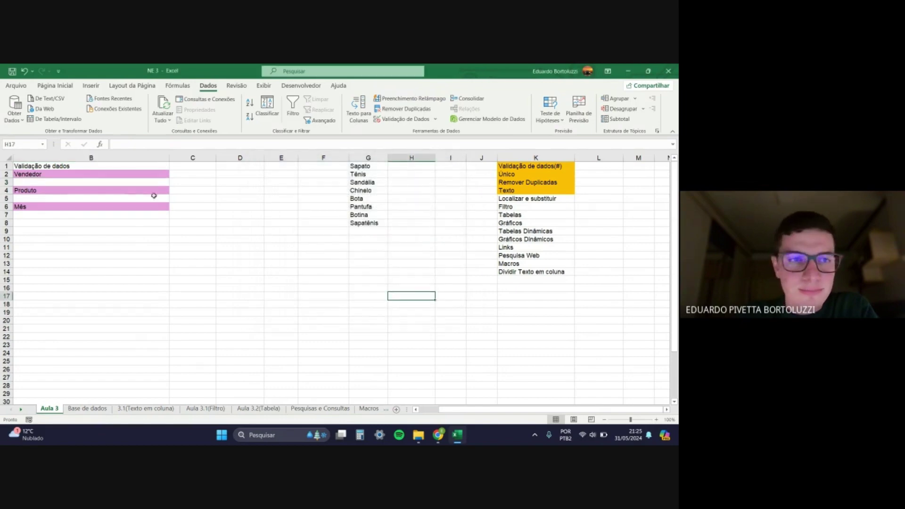
Step: Open data validation for cell B3 under Vendedor and set the allowed criterion to Lista
click(434, 120)
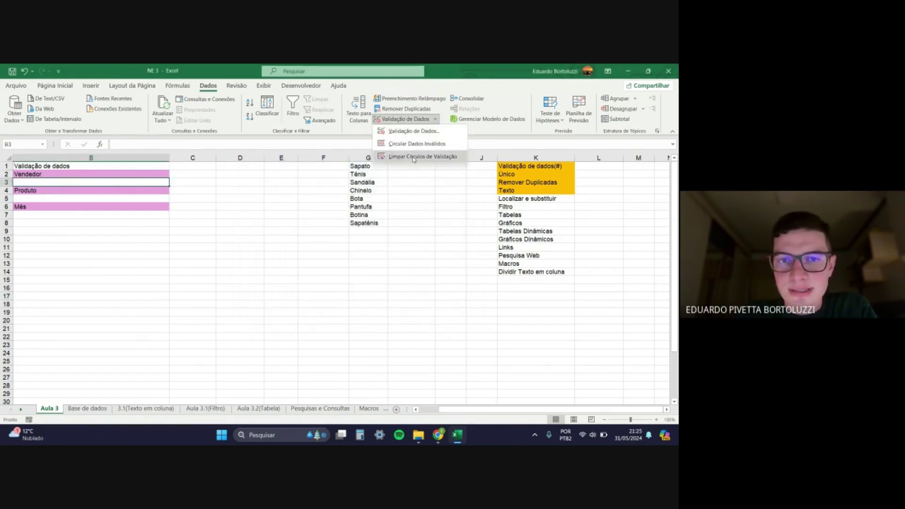
click(422, 132)
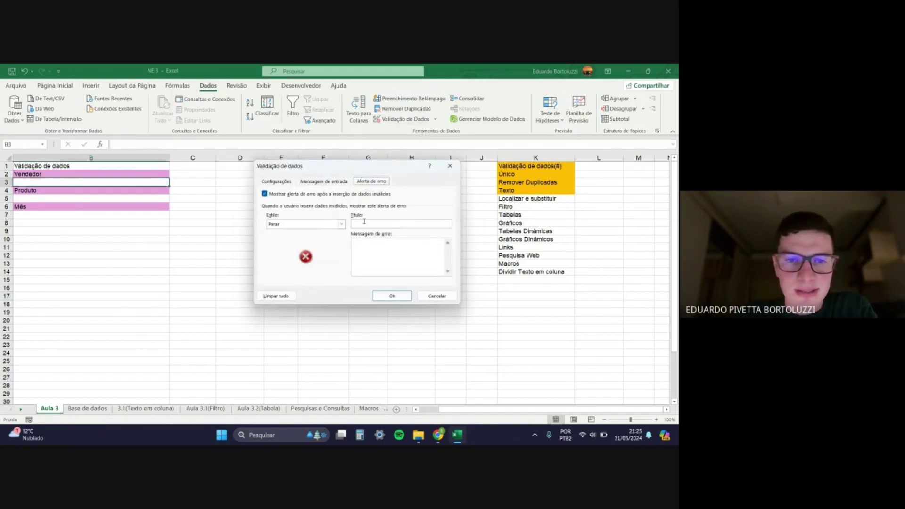
click(290, 182)
click(326, 211)
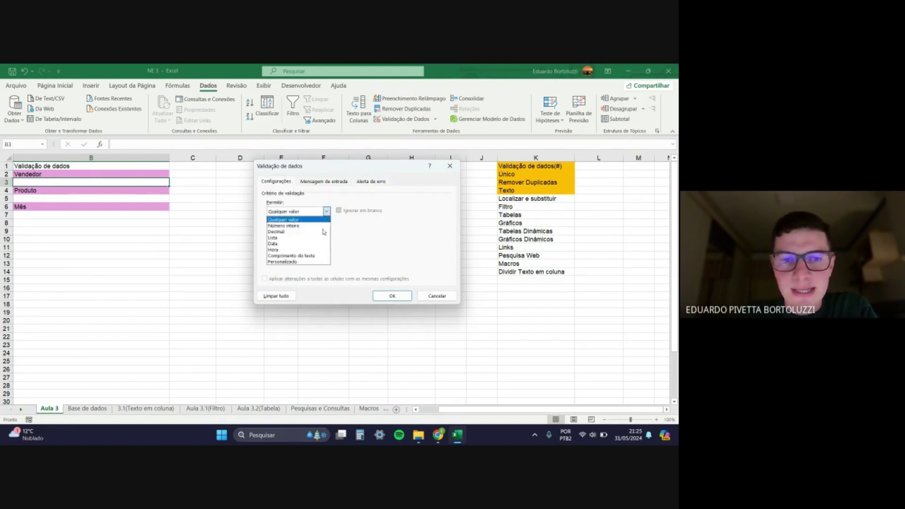
click(293, 238)
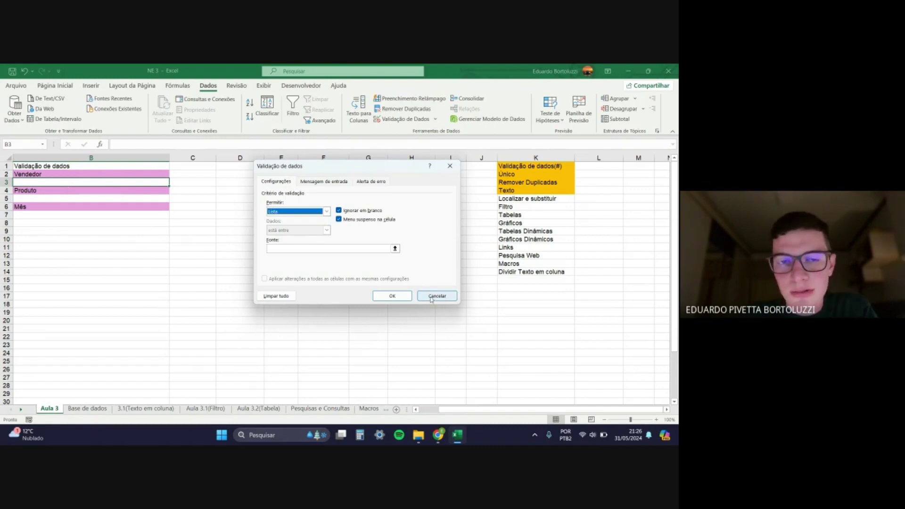
Step: Enter three sellers' first names separated by semicolons as the list source for B3 and apply the validation
click(322, 249)
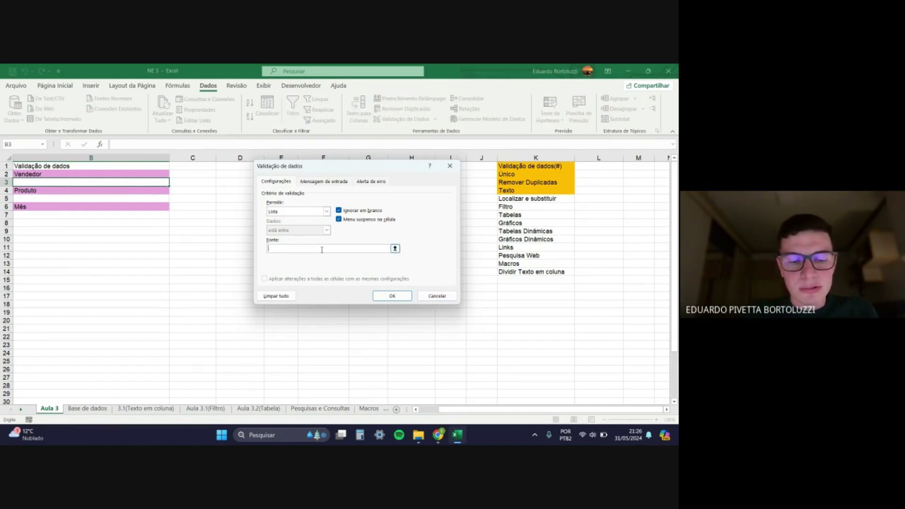
text(Gabr)
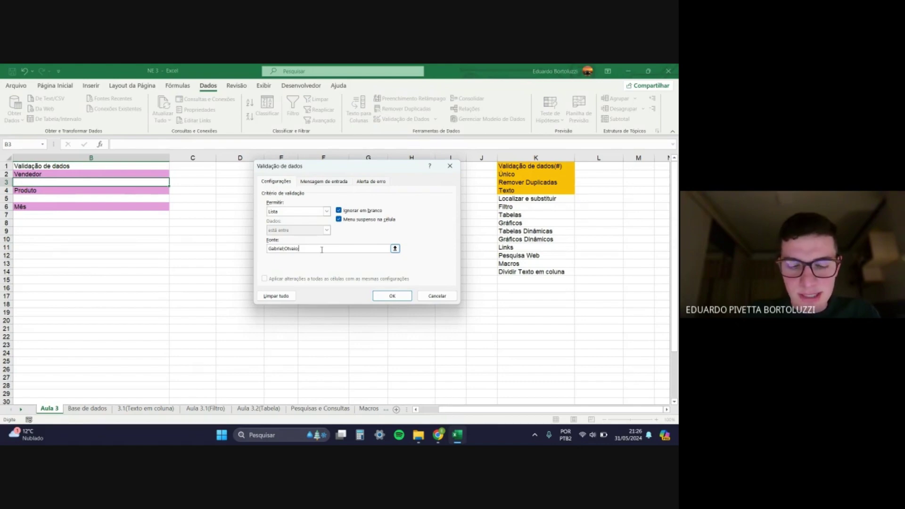
text(iel;Otvaio;Amanda)
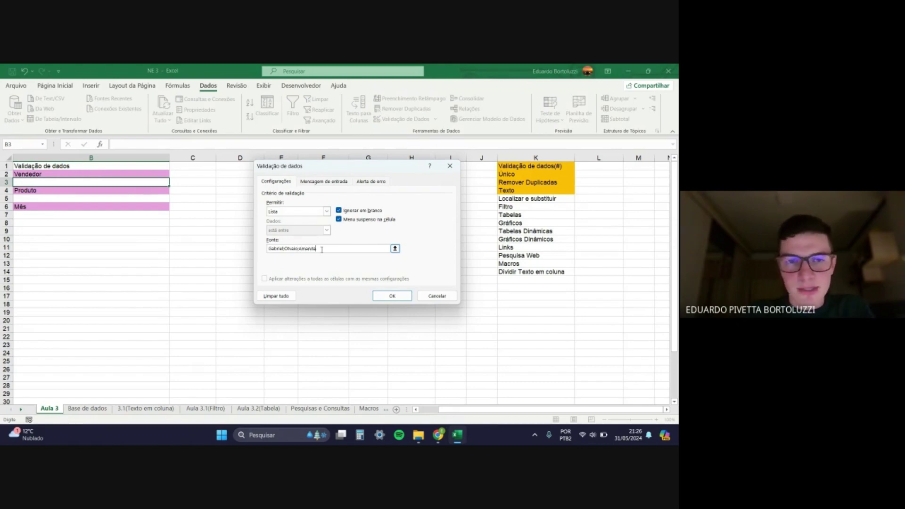
click(286, 249)
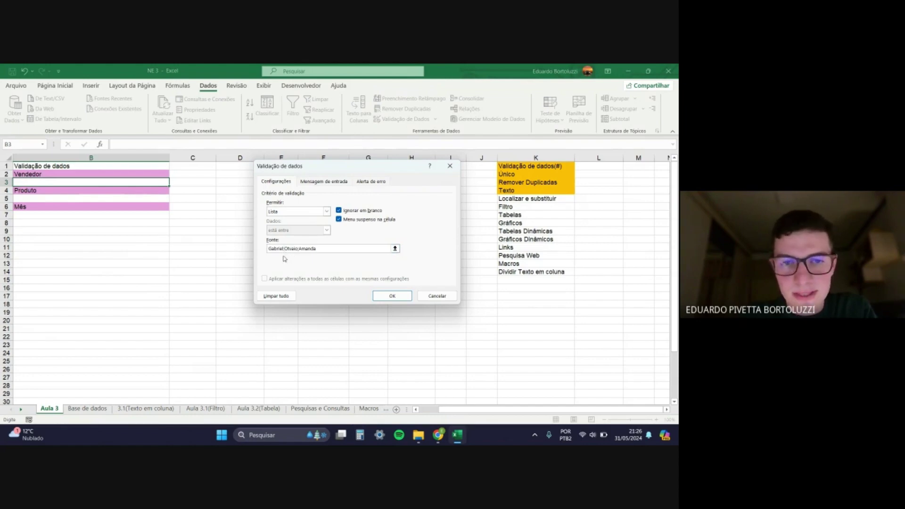
click(299, 249)
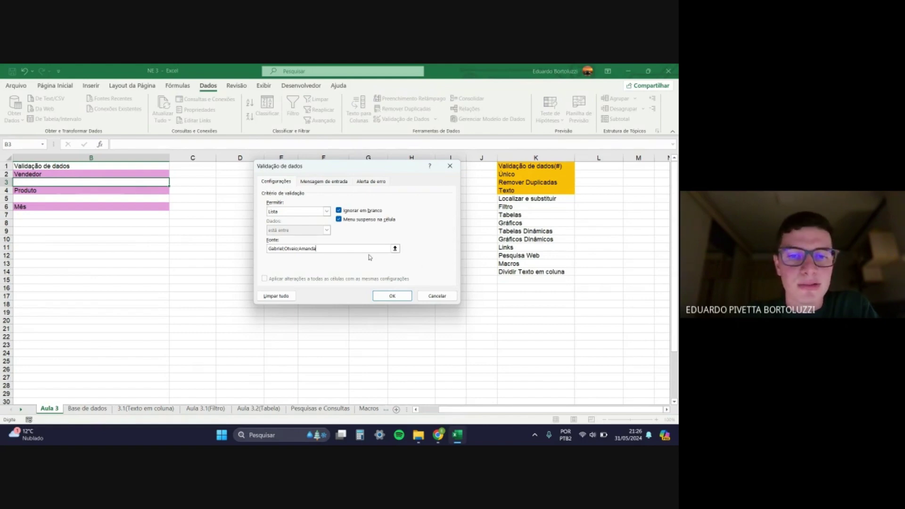
click(391, 297)
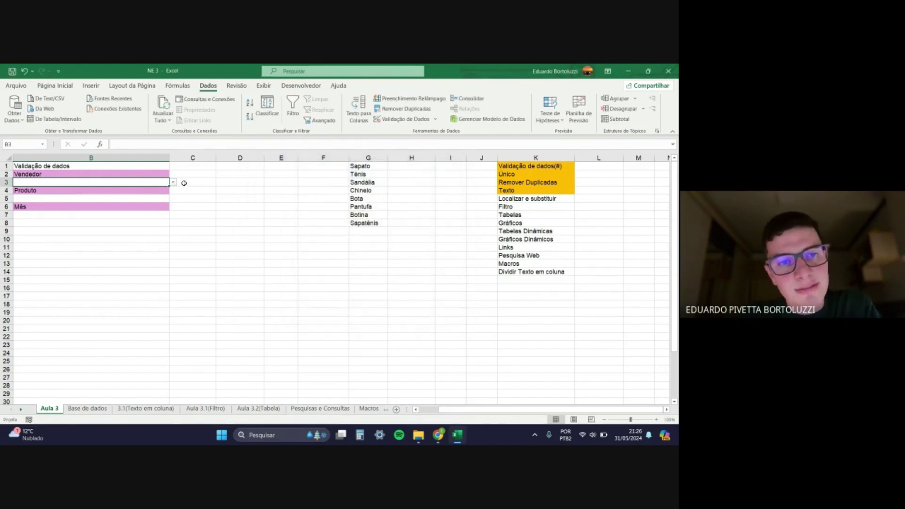
Step: Check the options in B3's drop-down list and look over the Funcionário column on the Base de dados sheet
click(173, 183)
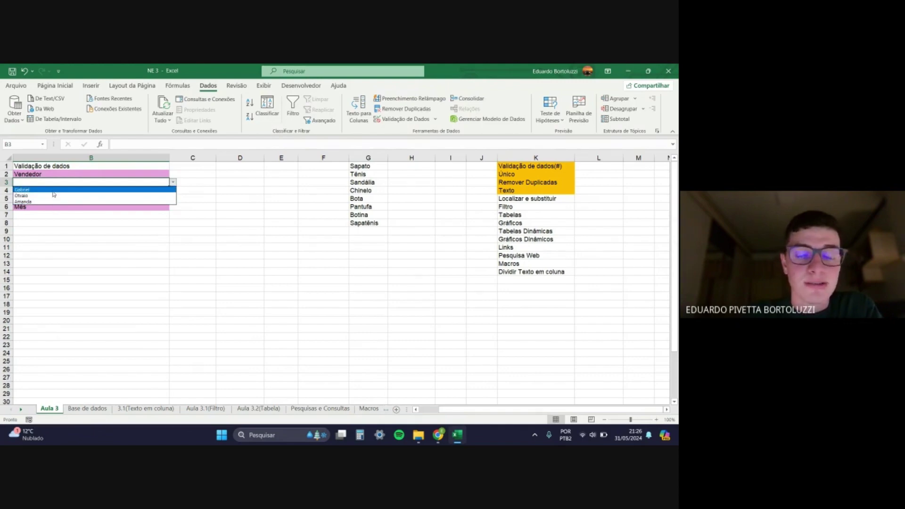
key(Escape)
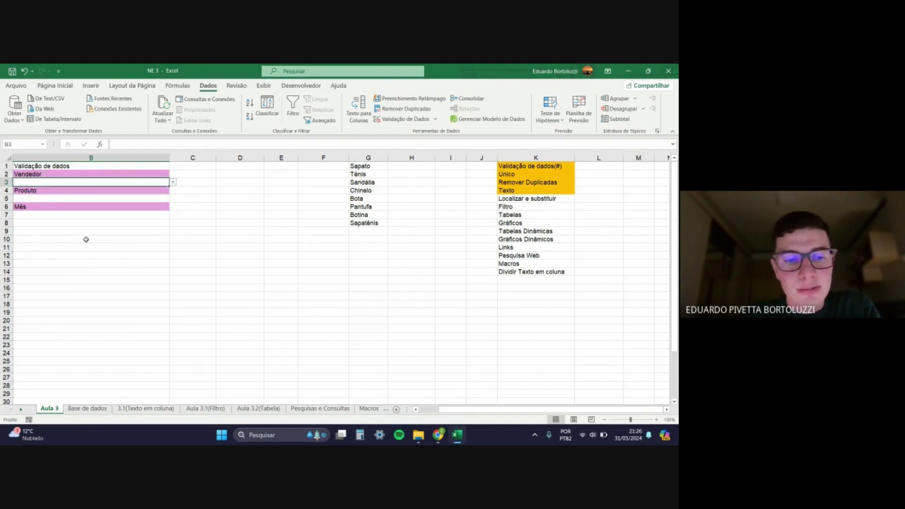
click(88, 408)
drag(167, 175, 163, 340)
click(108, 312)
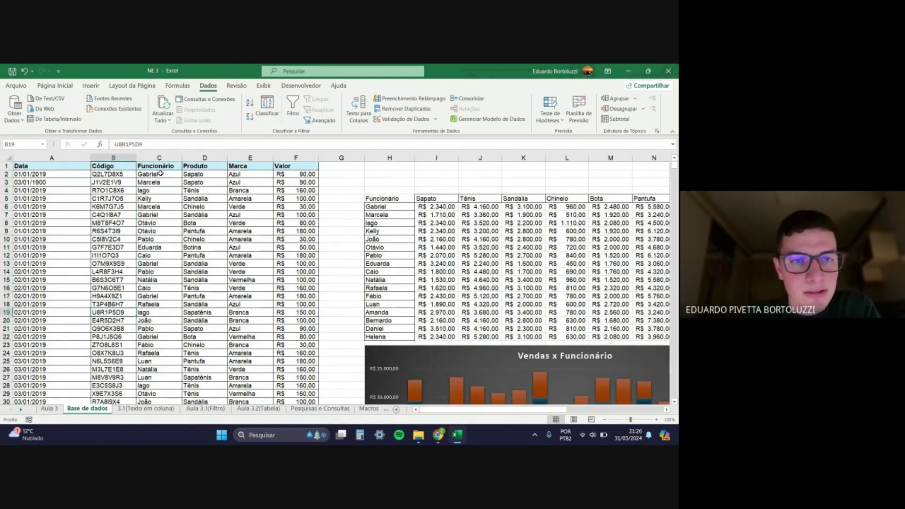
click(49, 408)
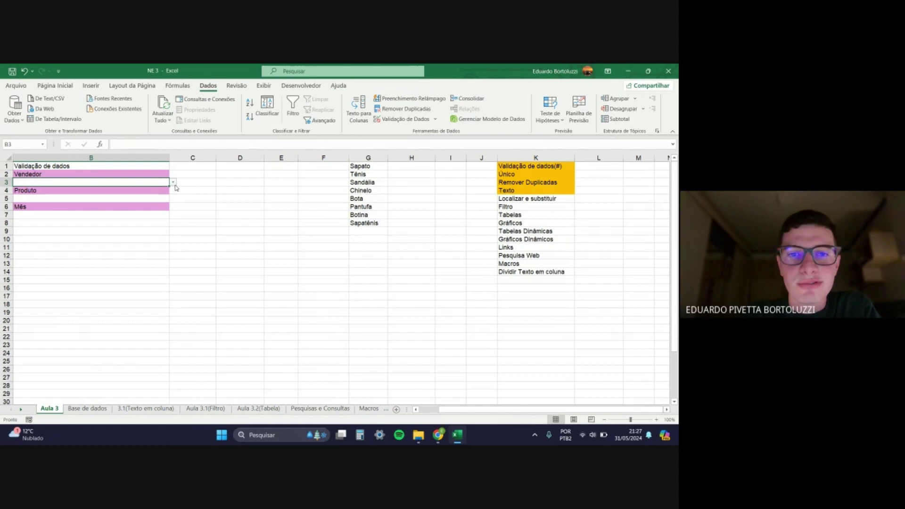
Step: Replace B3's validation list source with the Funcionário range ='Base de dados'!$C$2:$C$3500 and apply it
click(405, 119)
drag(318, 248, 267, 248)
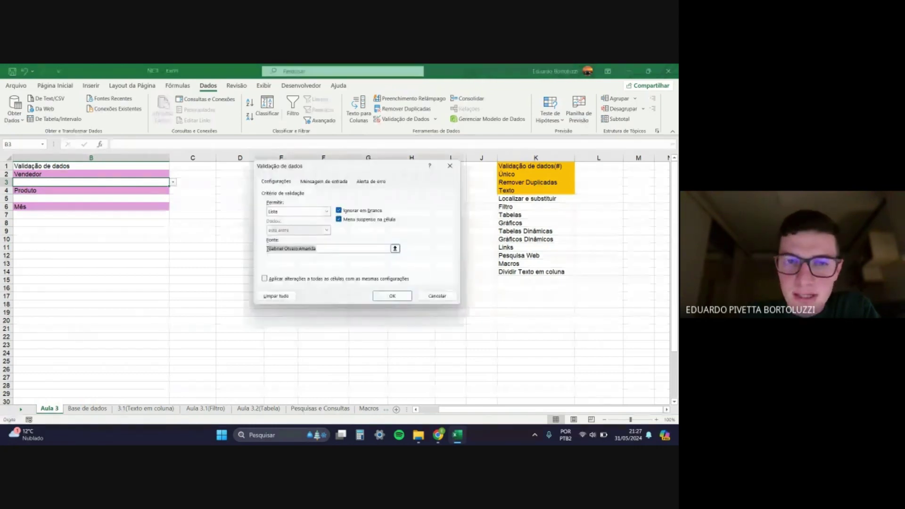
key(BackSpace)
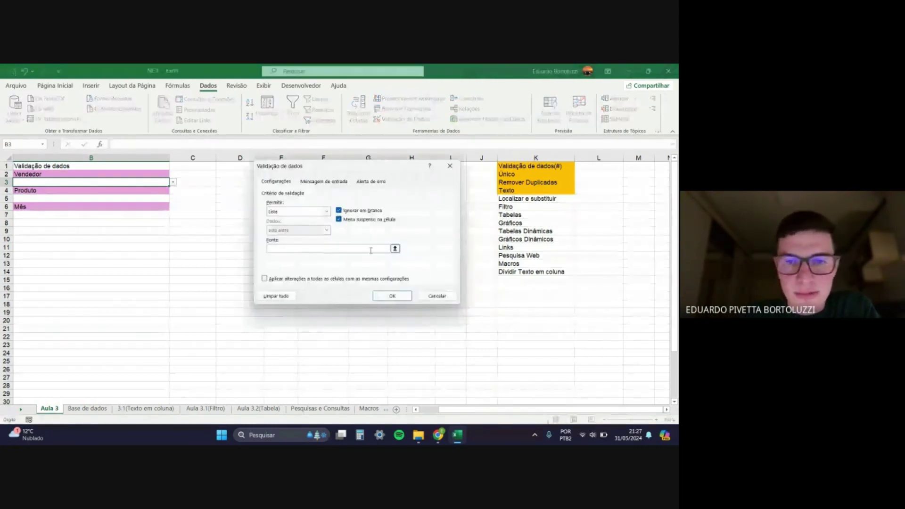
click(395, 249)
click(109, 408)
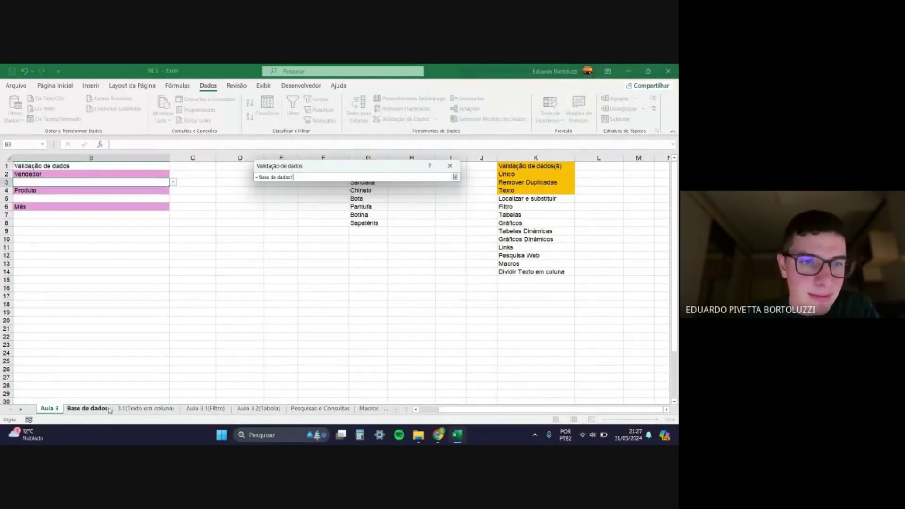
click(165, 175)
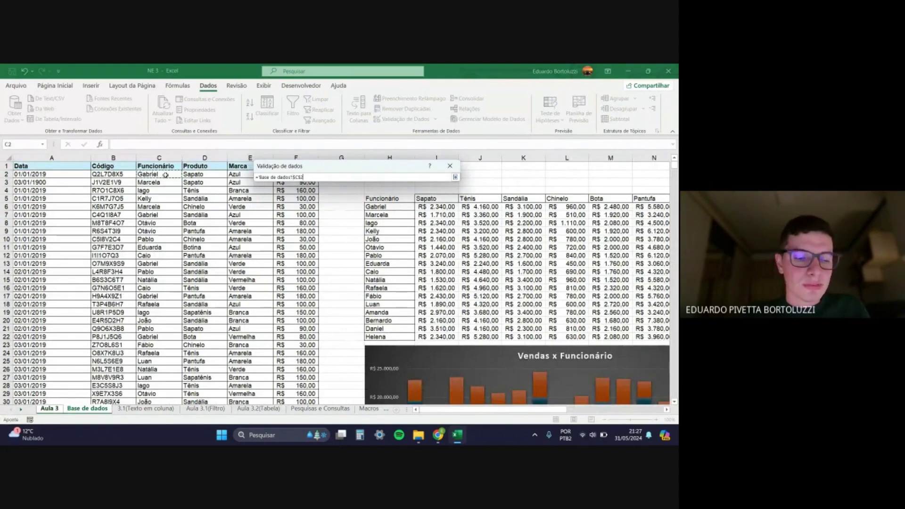
key(ctrl+shift+Down)
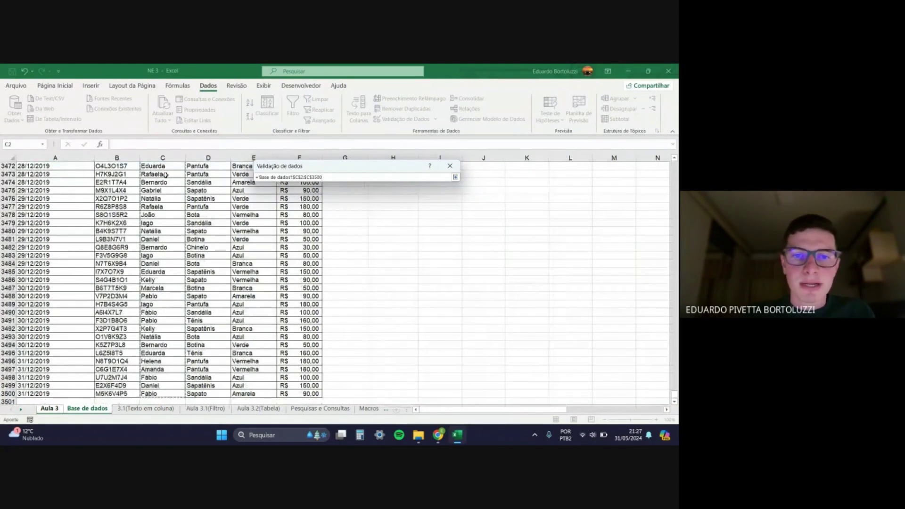
key(Return)
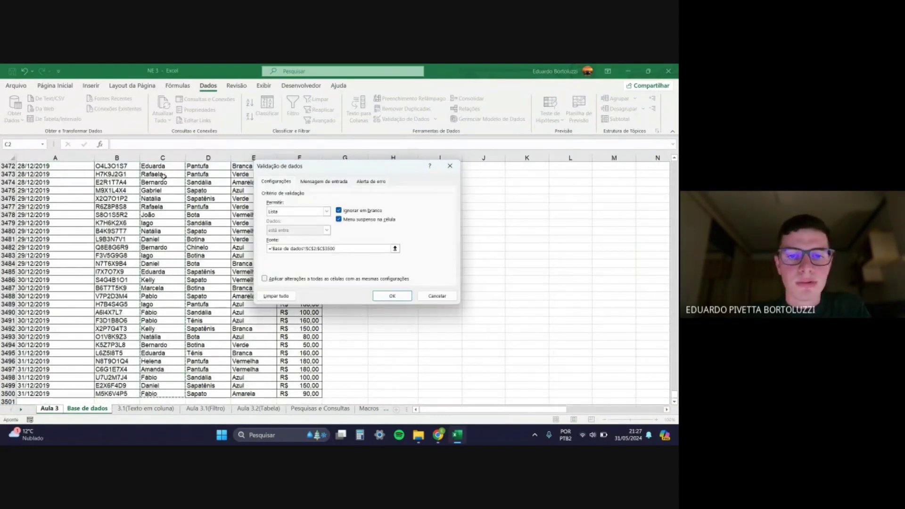
click(392, 295)
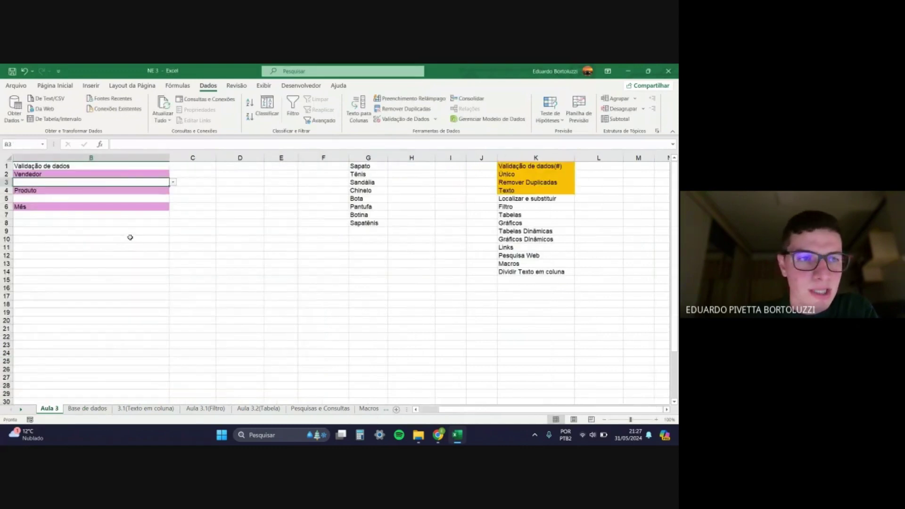
Step: Look through the entries in B3's drop-down list for repeated names without choosing one
click(174, 183)
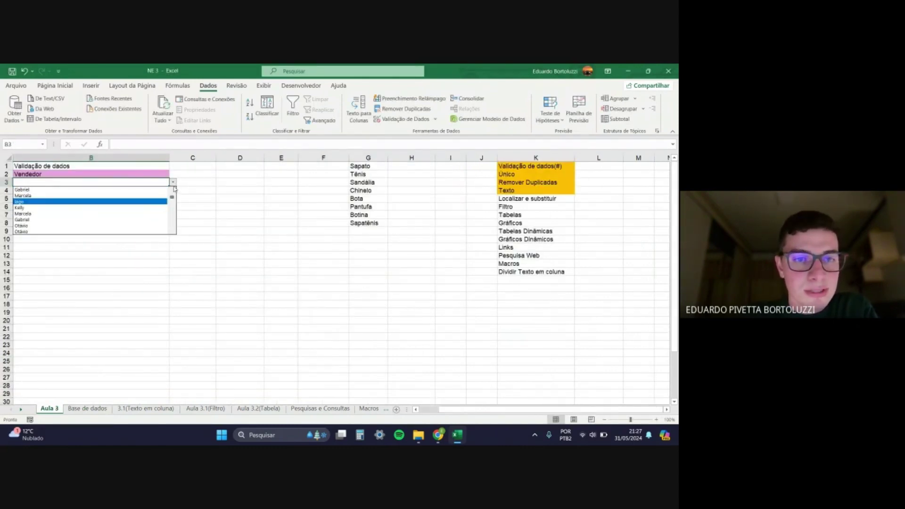
mouse_move(173, 198)
mouse_down()
mouse_move(173, 229)
mouse_move(173, 189)
mouse_up()
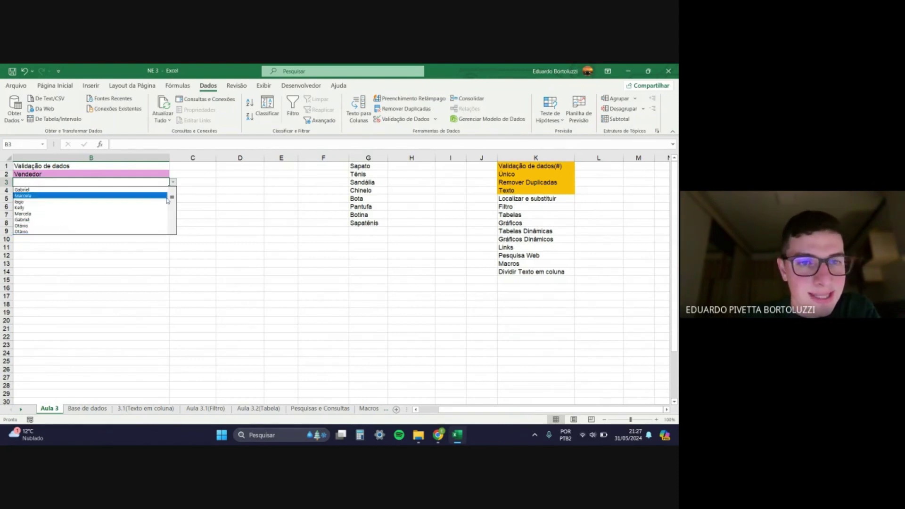
drag(173, 198, 173, 201)
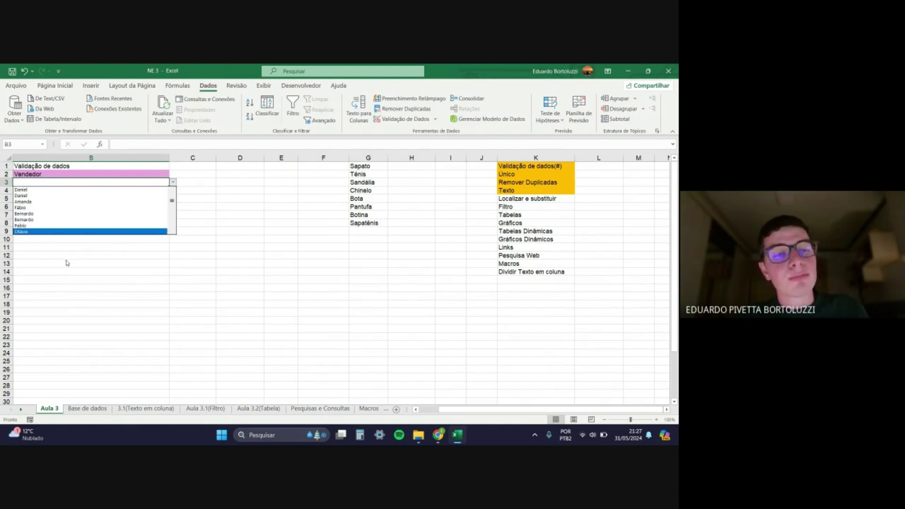
key(Escape)
click(182, 231)
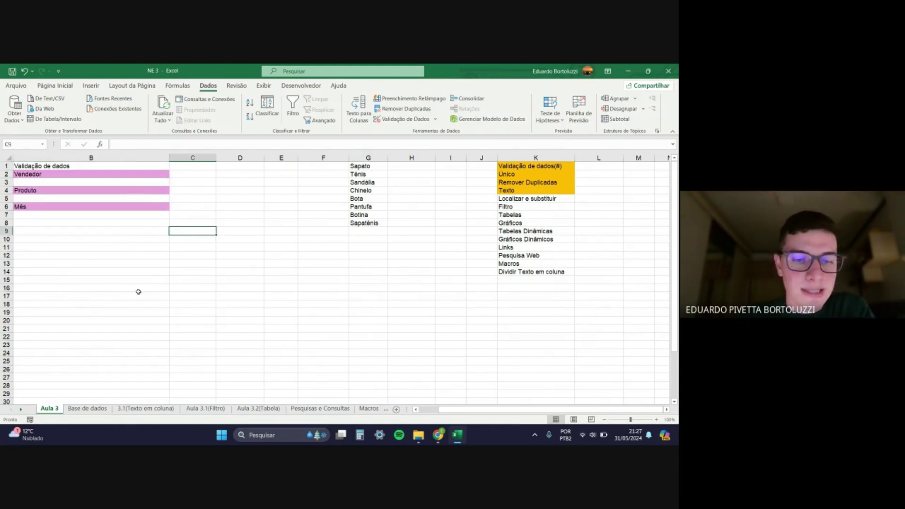
Step: Copy the Funcionário entries in C2:C3500 of the Base de dados sheet, leaving out the header
click(89, 408)
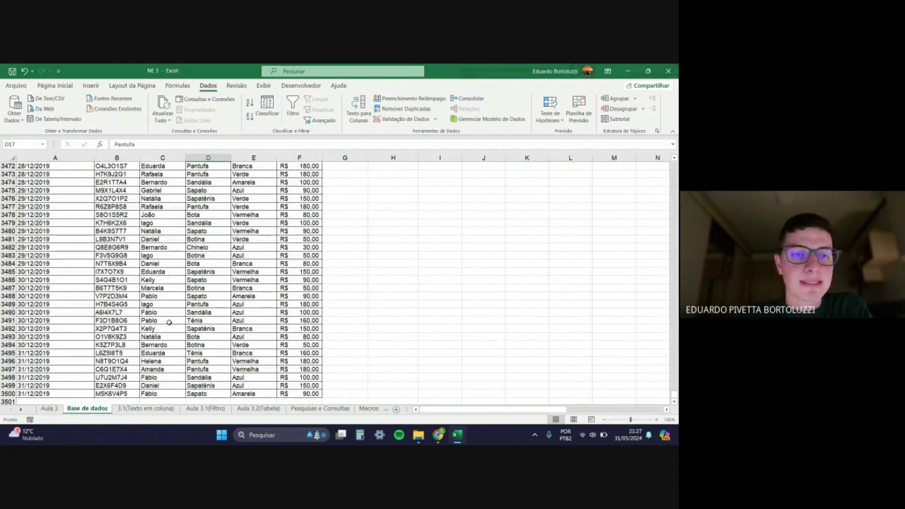
scroll(169, 329, down, 5)
click(170, 296)
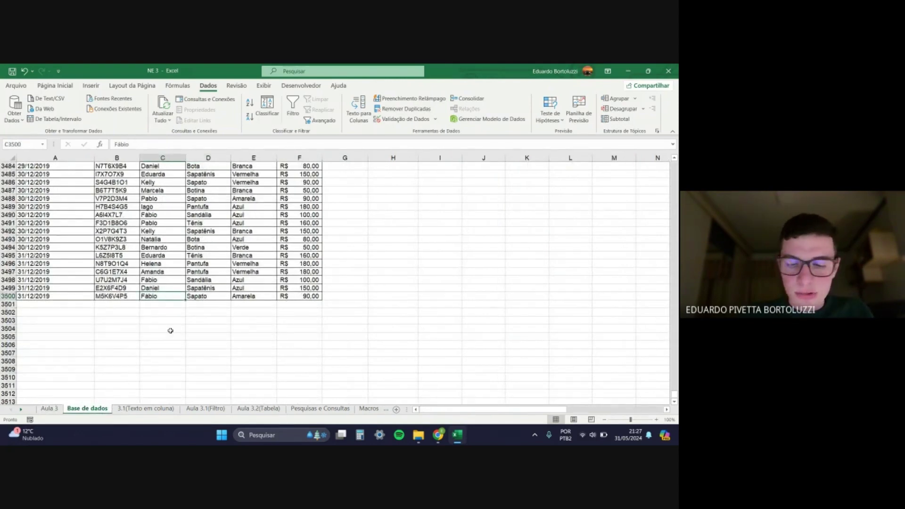
key(ctrl+shift+Up)
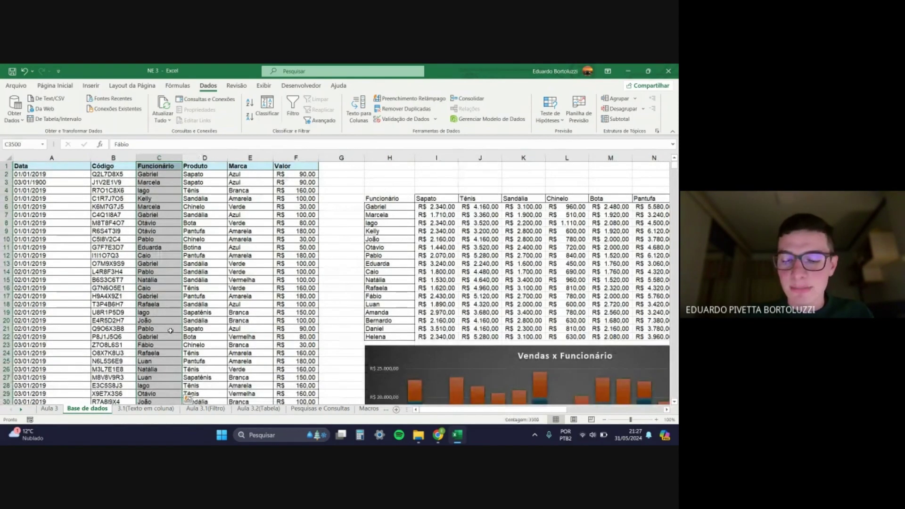
key(ctrl+c)
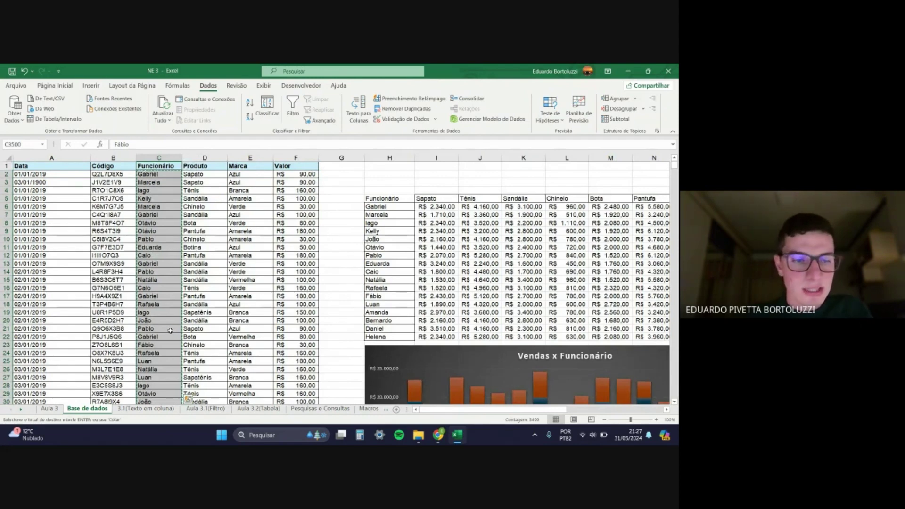
Step: Paste the copied employee names into the Aula 3 sheet starting at cell D1
key(ctrl+Page_Up)
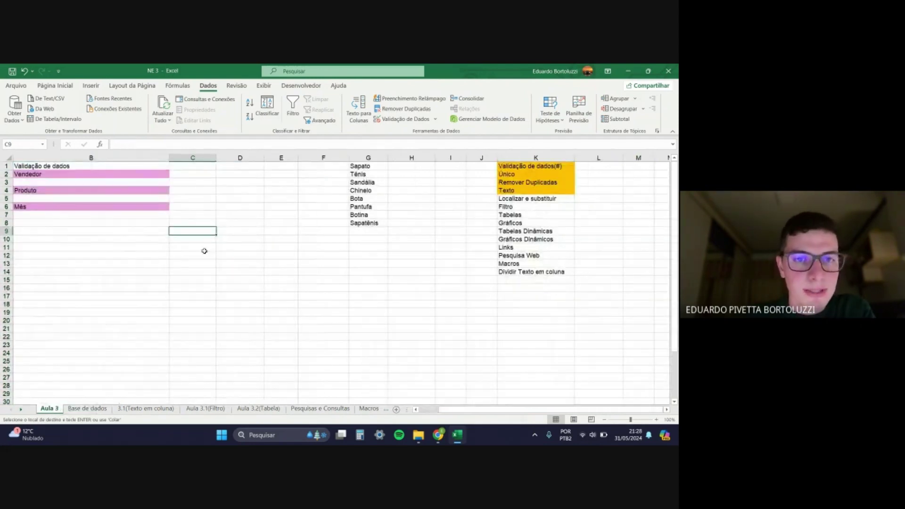
click(239, 167)
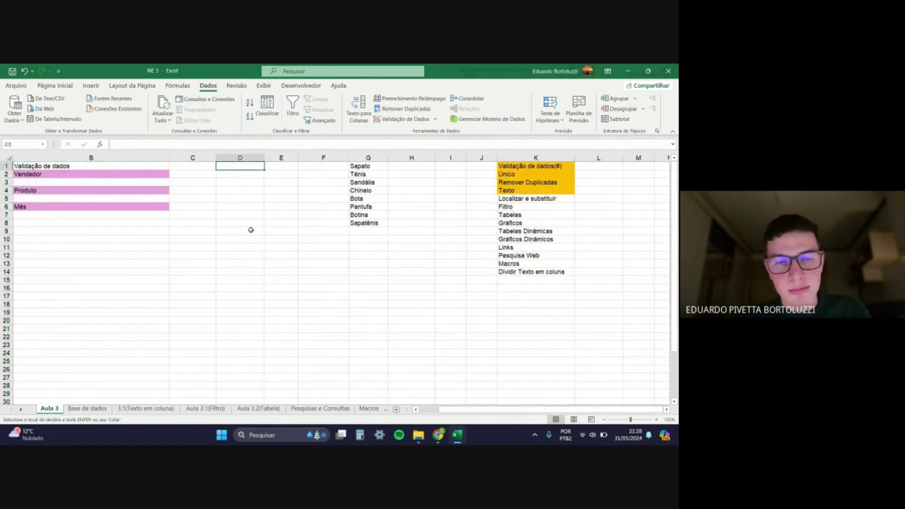
key(ctrl+v)
click(240, 215)
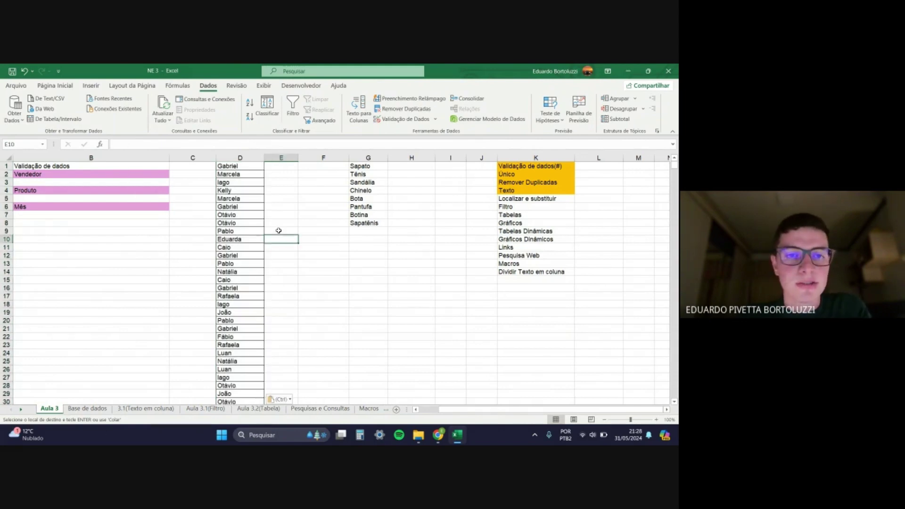
Step: Remove the duplicate employee names from D1:D3499 on the Aula 3 sheet, treating the list as having no header
click(247, 168)
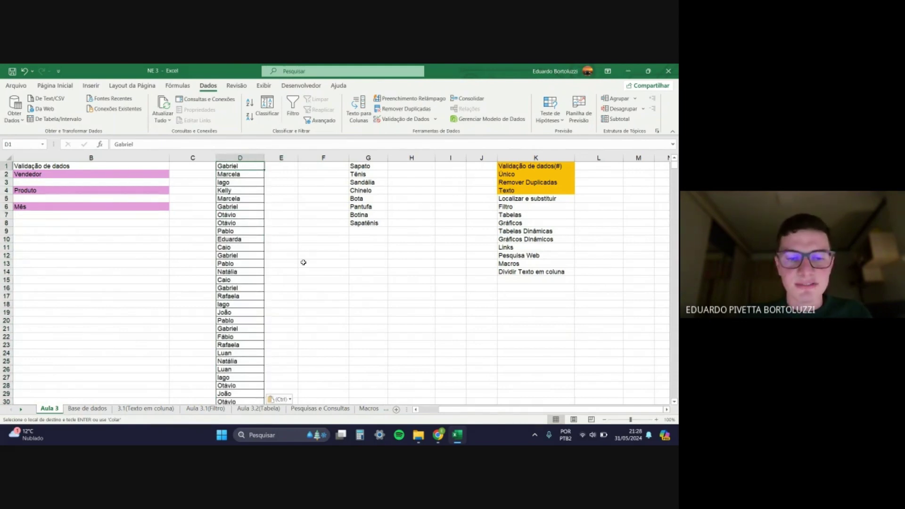
key(ctrl+shift+Down)
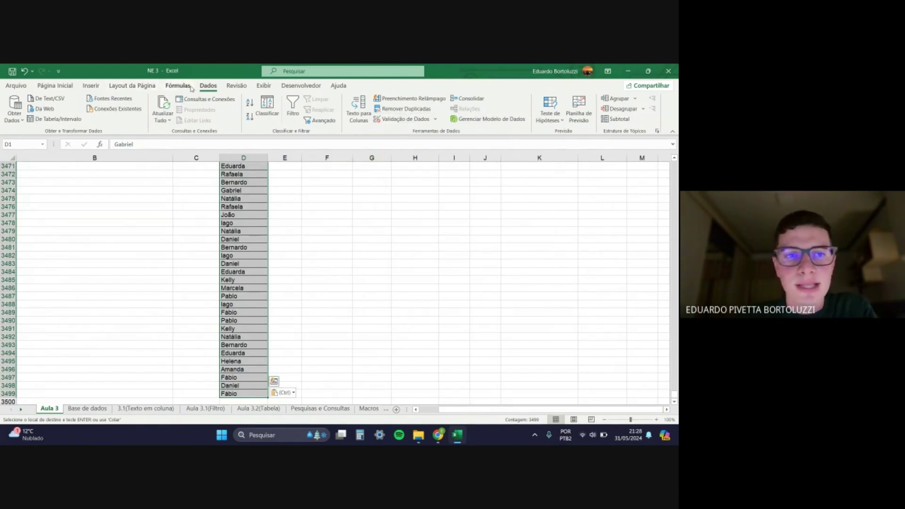
click(405, 110)
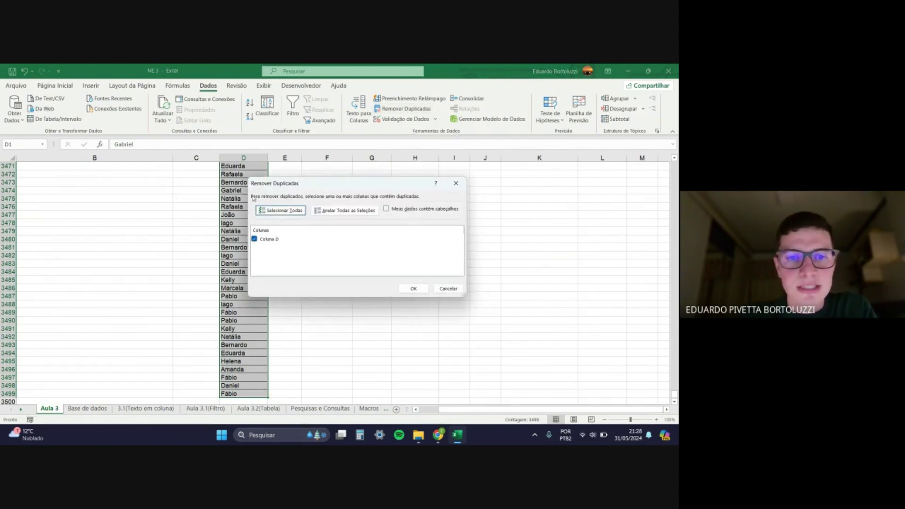
click(421, 288)
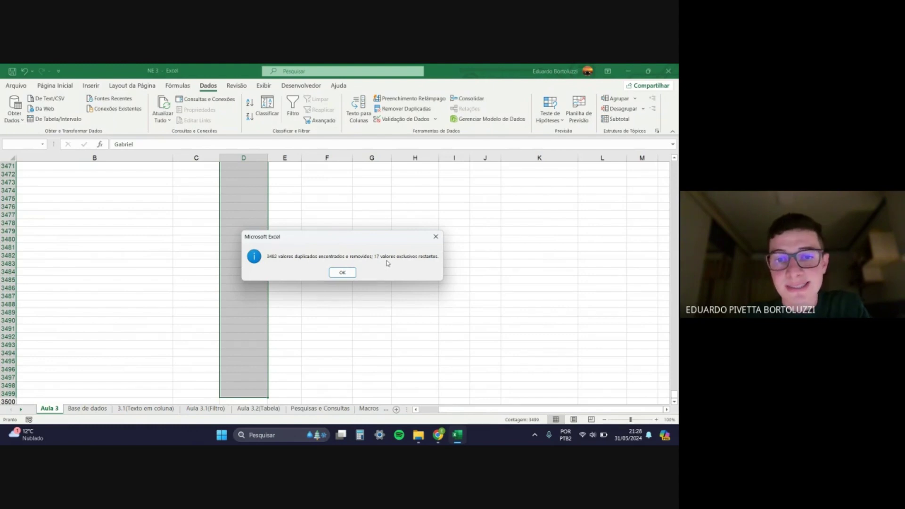
click(343, 272)
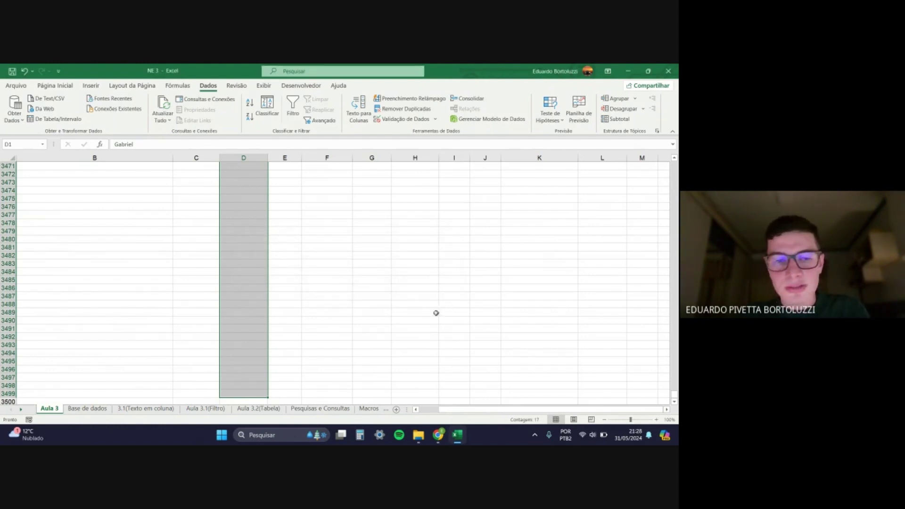
Step: Review the remaining employee names in column D, from the last entry up to D1
click(234, 302)
key(ctrl+Up)
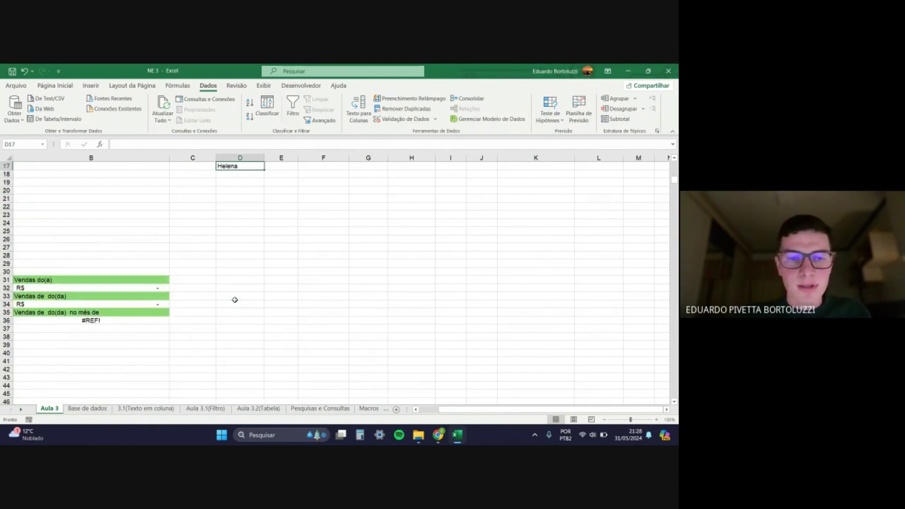
key(Down)
key(Up)
key(Up)
key(Up)
key(Up)
key(Up)
key(Up)
key(Up)
key(Up)
key(Up)
key(Up)
key(Up)
key(Up)
key(Up)
key(Up)
key(Up)
key(Up)
key(Up)
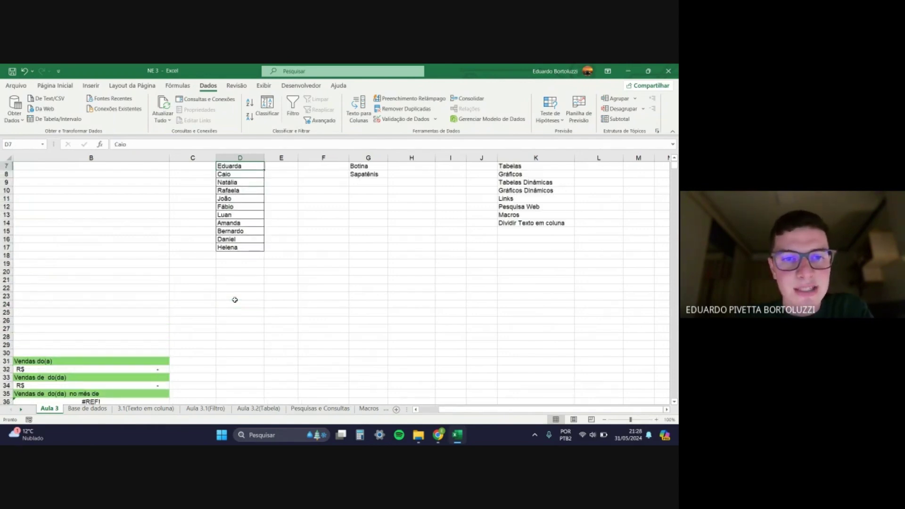
click(302, 231)
click(255, 174)
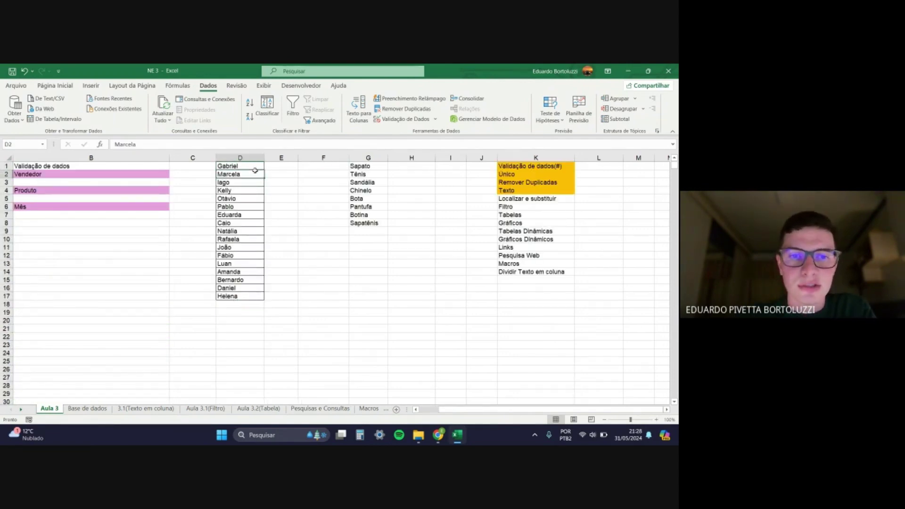
click(256, 213)
drag(254, 166, 264, 300)
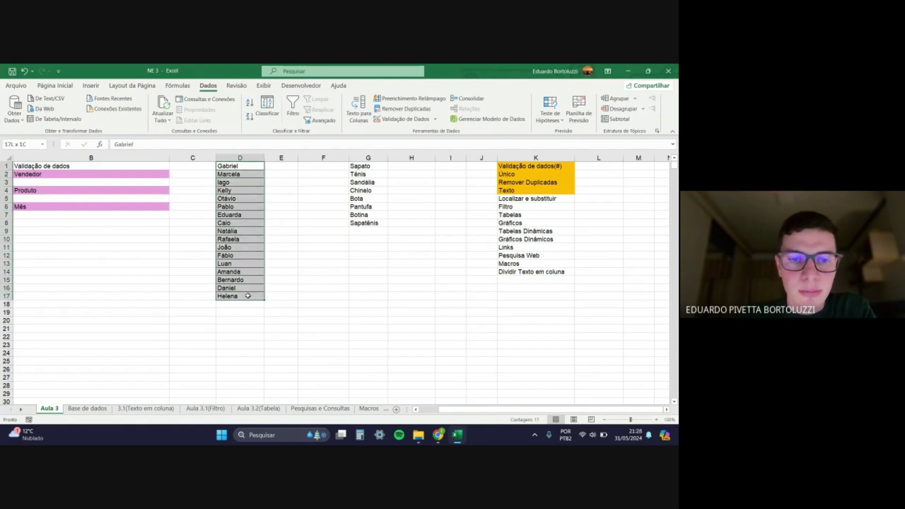
click(250, 296)
Step: Change the validation list source of the Vendedor cell B3 to =$D$1:$D$17 and apply it
click(134, 182)
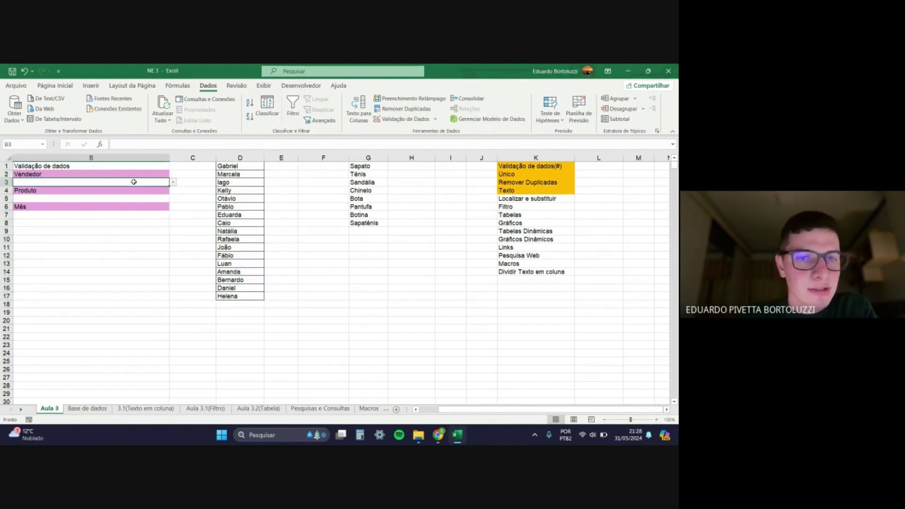
click(398, 119)
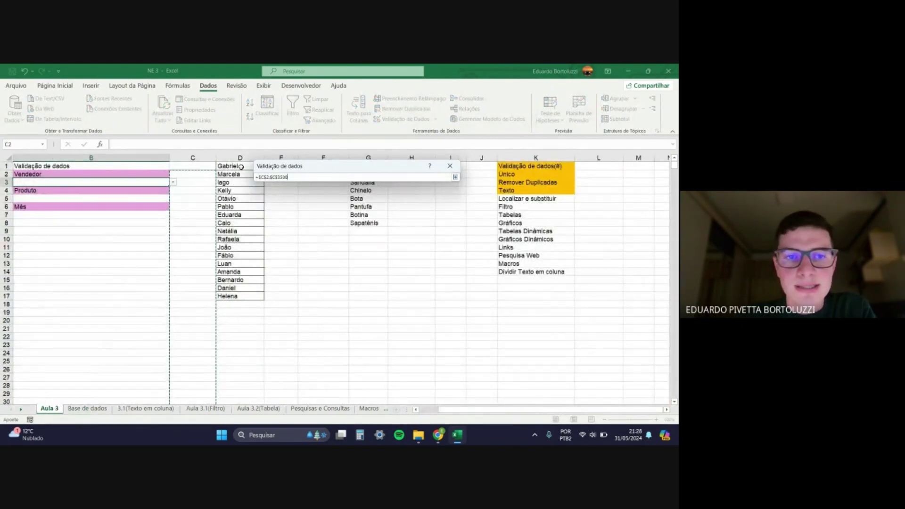
drag(241, 167, 239, 296)
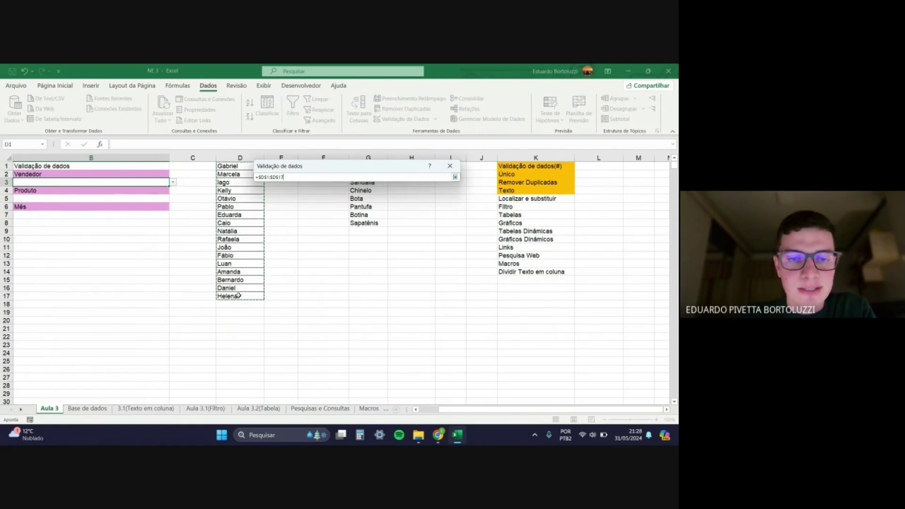
key(Return)
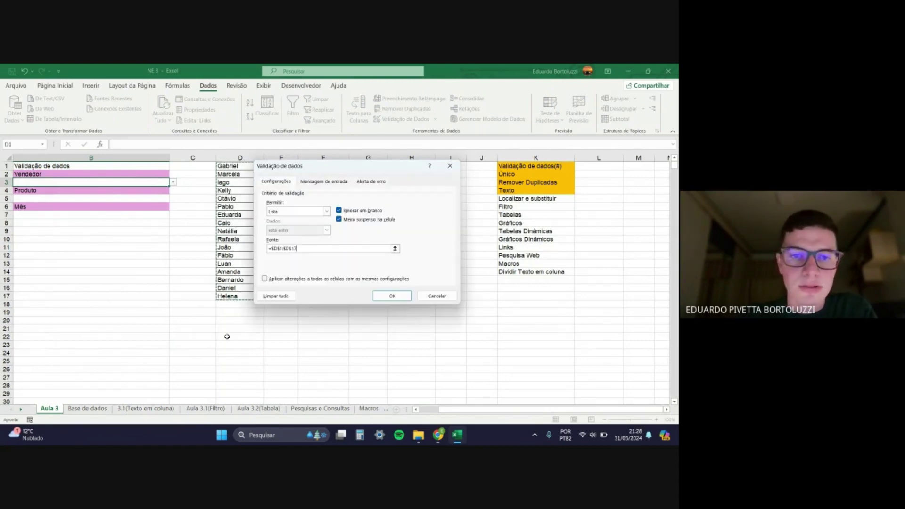
click(392, 295)
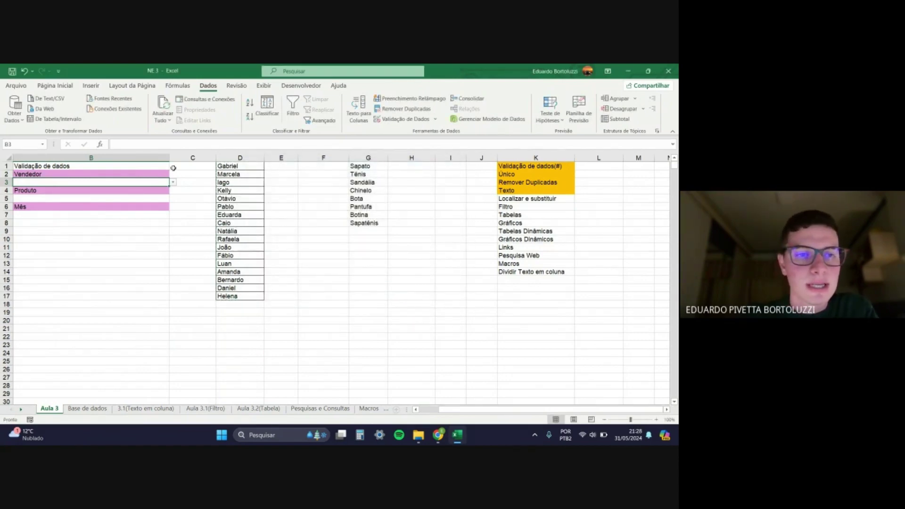
Step: Check the entries in B3's drop-down list down to the end without choosing one
click(173, 182)
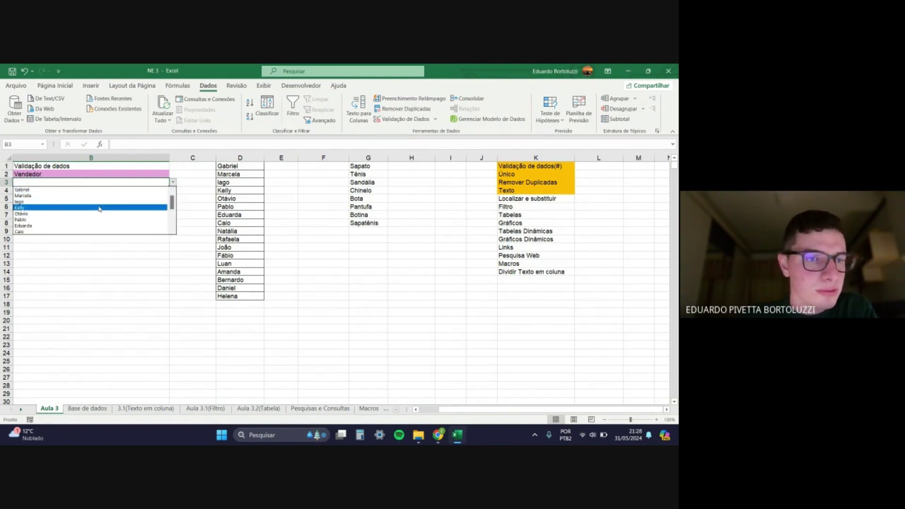
drag(173, 206, 172, 227)
key(Escape)
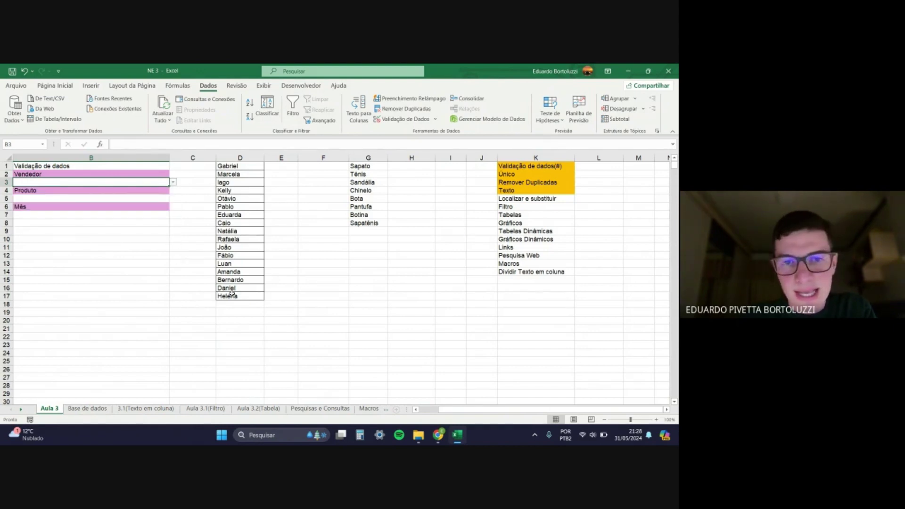
click(253, 257)
click(290, 280)
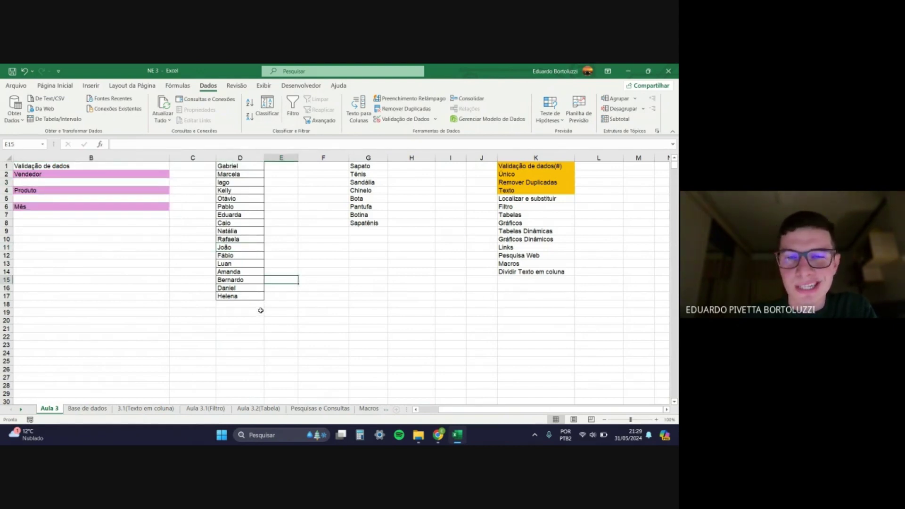
click(241, 309)
drag(237, 174, 236, 166)
click(283, 250)
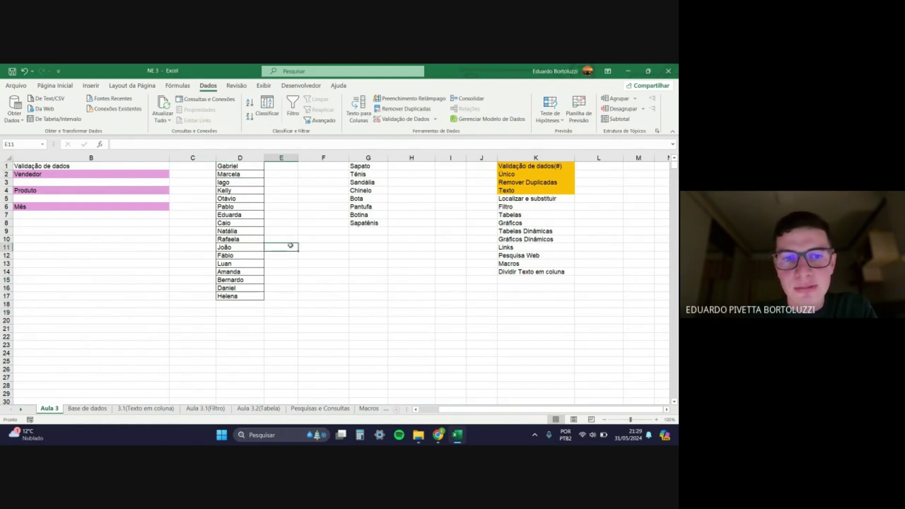
click(320, 216)
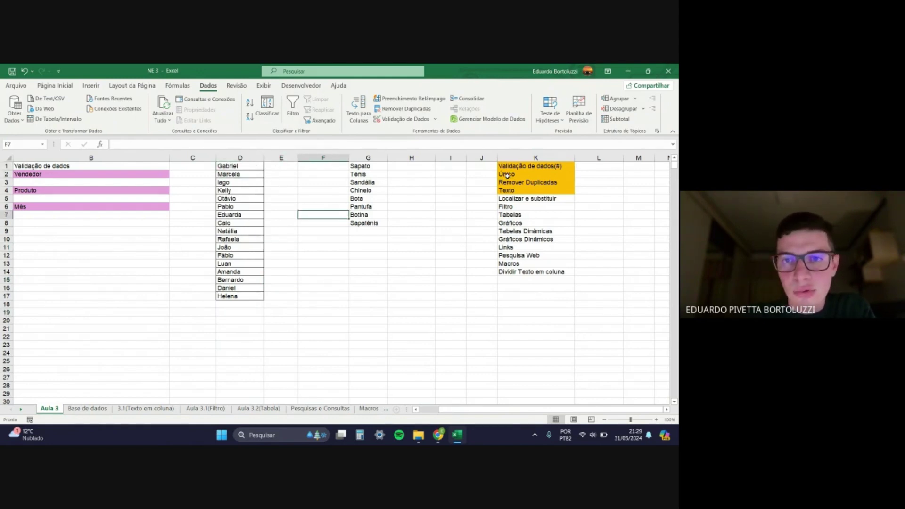
drag(246, 167, 243, 293)
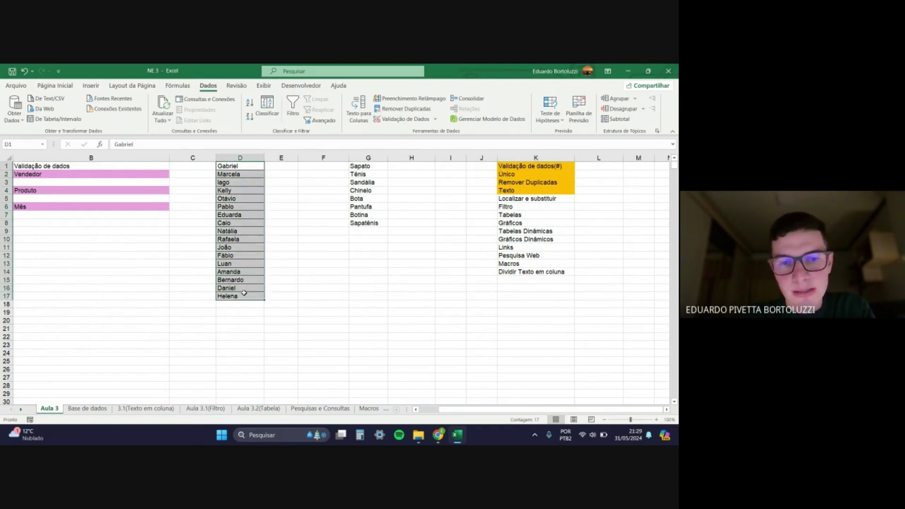
click(233, 223)
Step: Enter =ÚNICO('Base de dados'!C2:C3500) in E1 of the Aula 3 sheet to list each employee name once
click(284, 165)
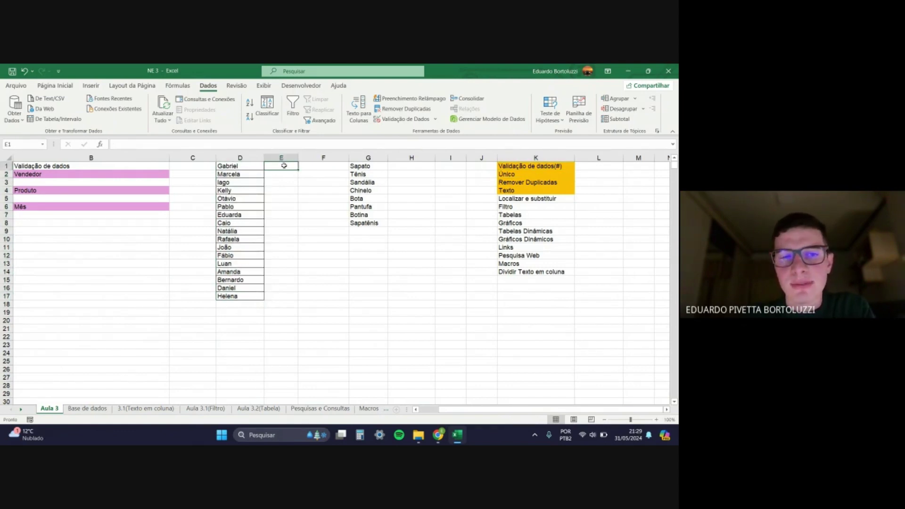
text(=)
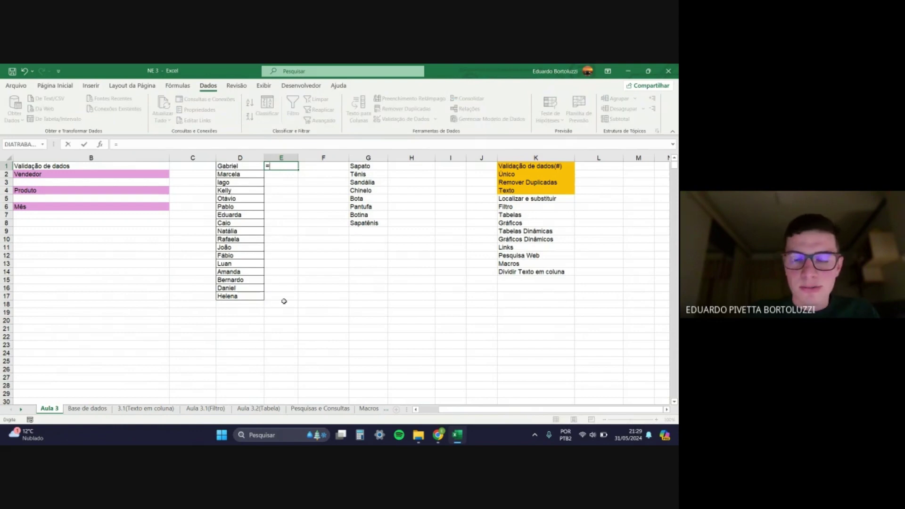
text(úni)
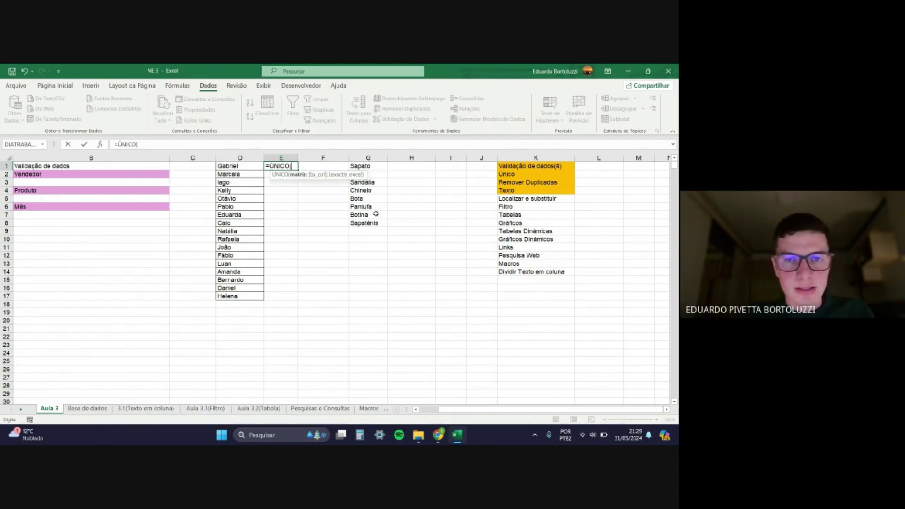
key(Tab)
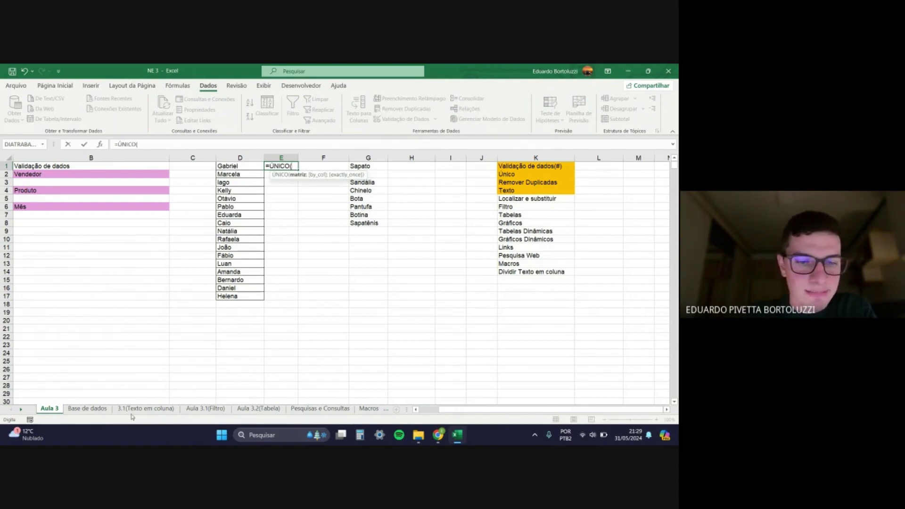
click(87, 408)
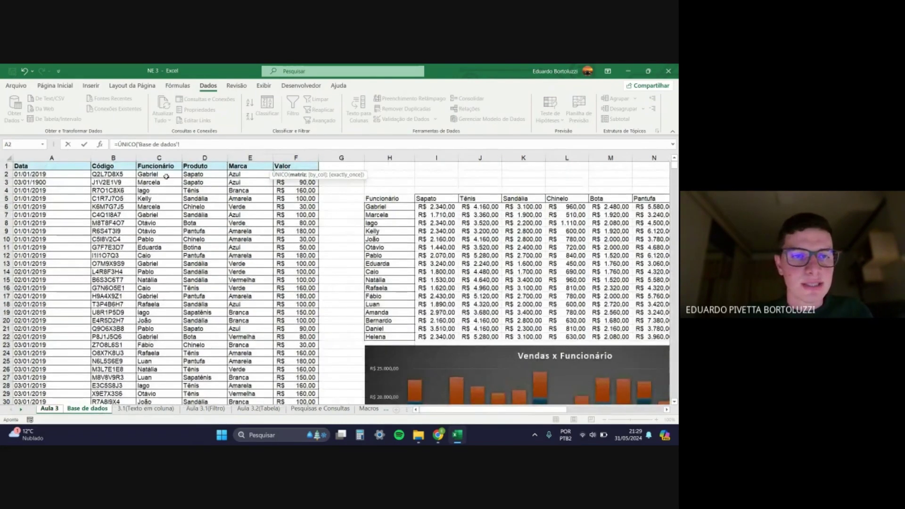
drag(166, 177, 165, 221)
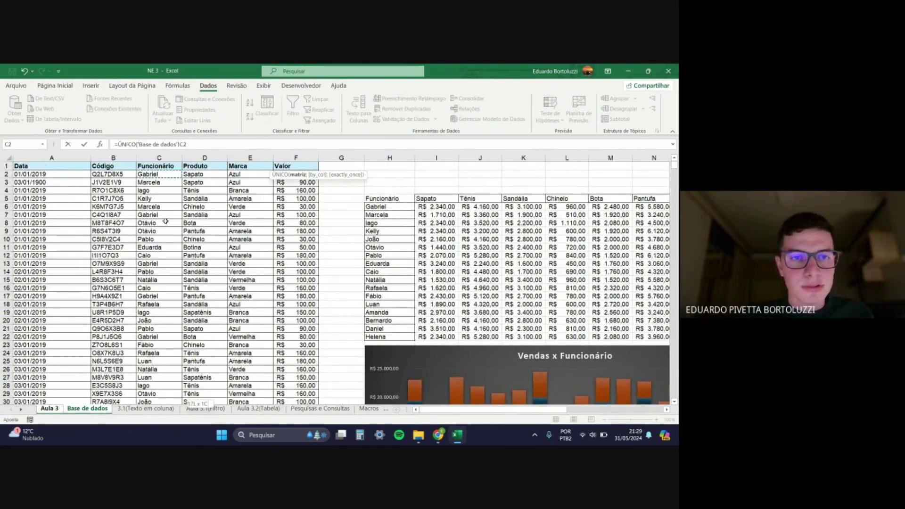
key(ctrl+shift+Down)
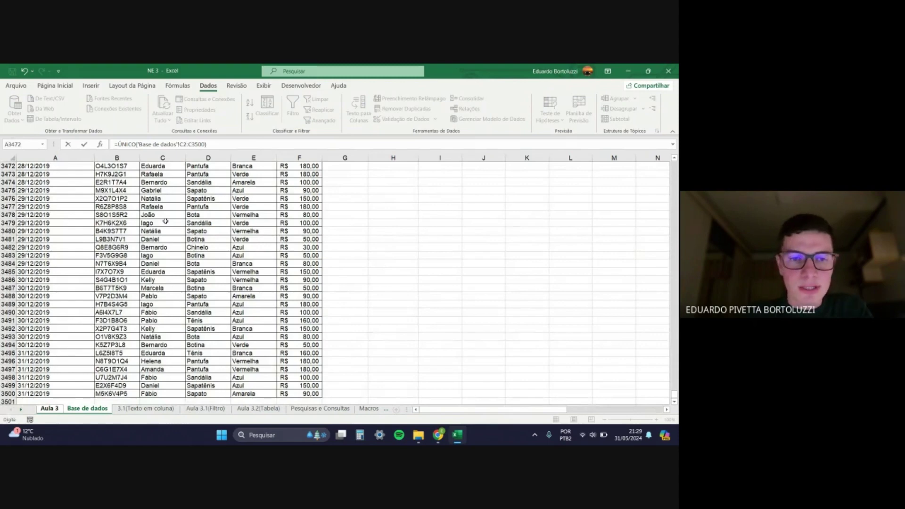
key(Return)
Step: Inspect the ÚNICO results in E1:E17 and the formula shown for individual cells of the list
click(300, 181)
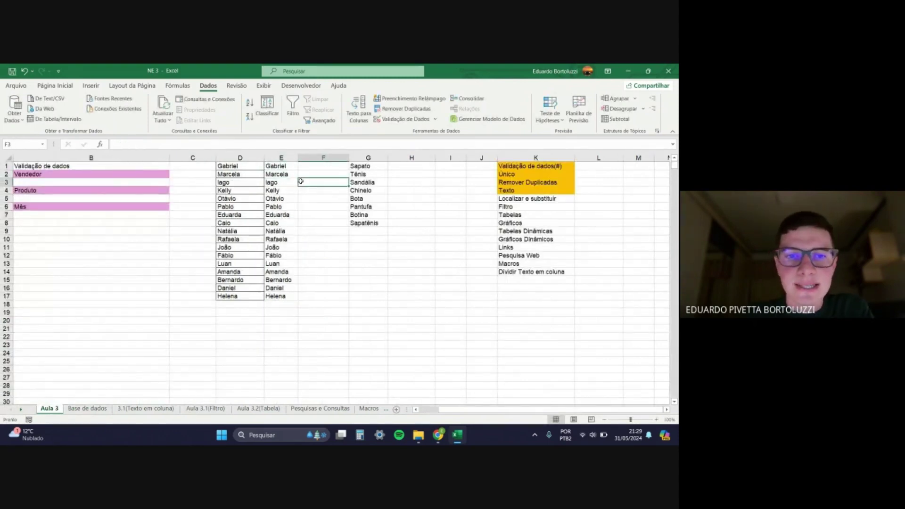
drag(294, 168, 293, 295)
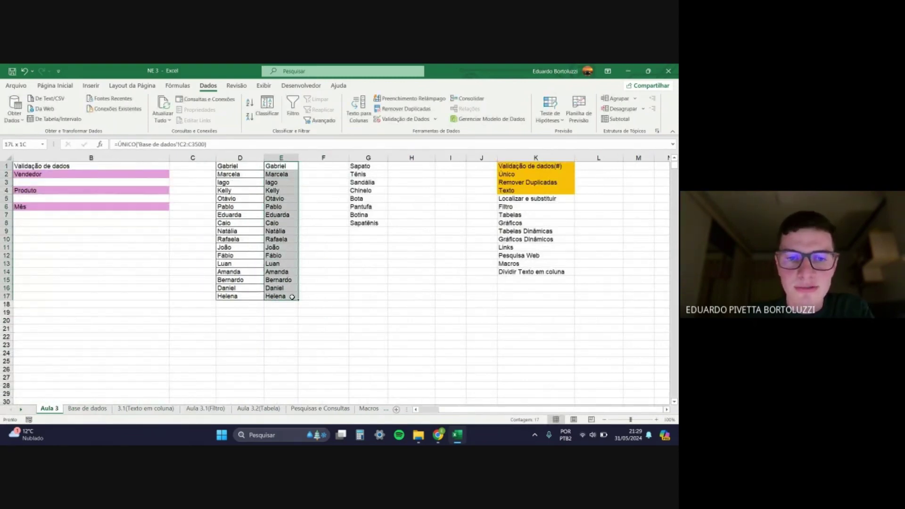
click(307, 293)
click(293, 296)
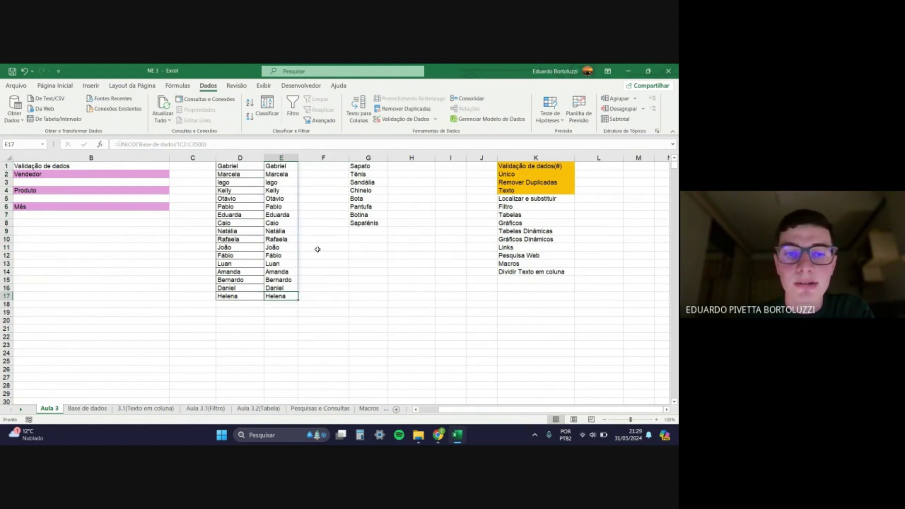
drag(317, 249, 322, 241)
click(293, 225)
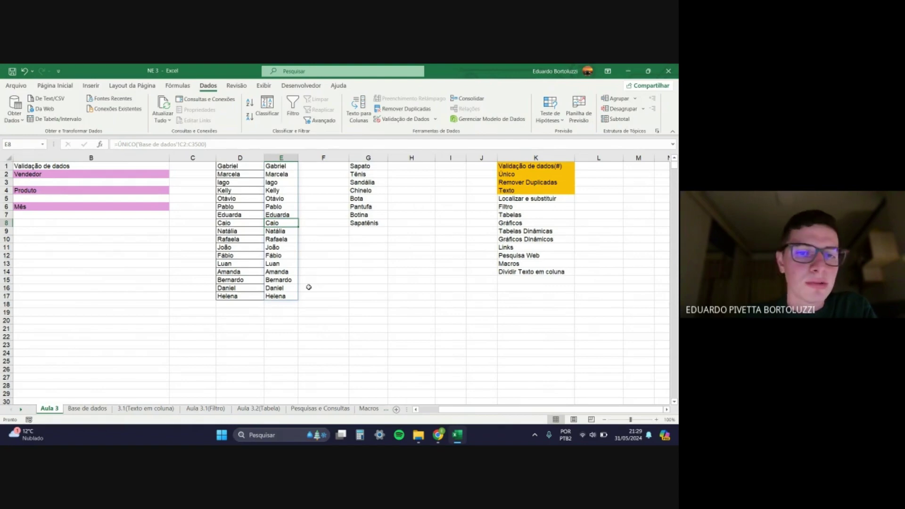
Step: Replace the first Funcionário entry, C2 on the Base de dados sheet, with a new employee name
key(ctrl+Page_Down)
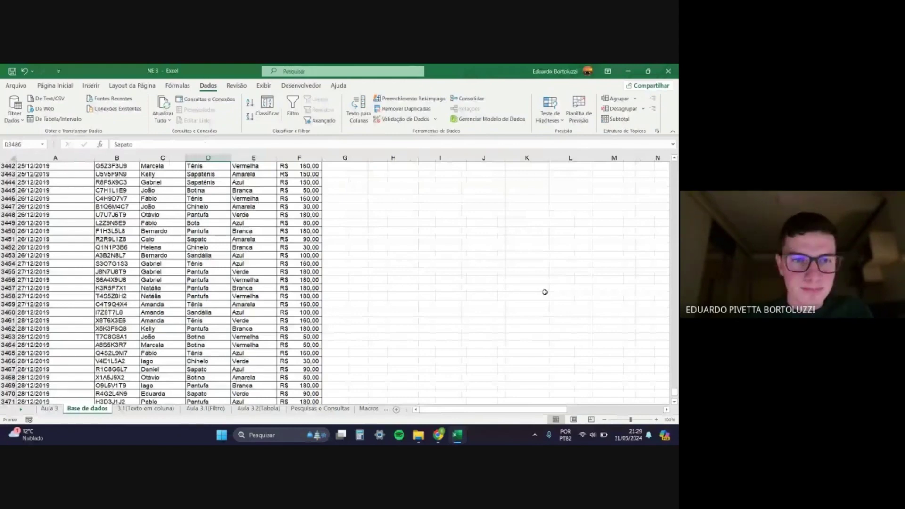
click(176, 280)
key(ctrl+Up)
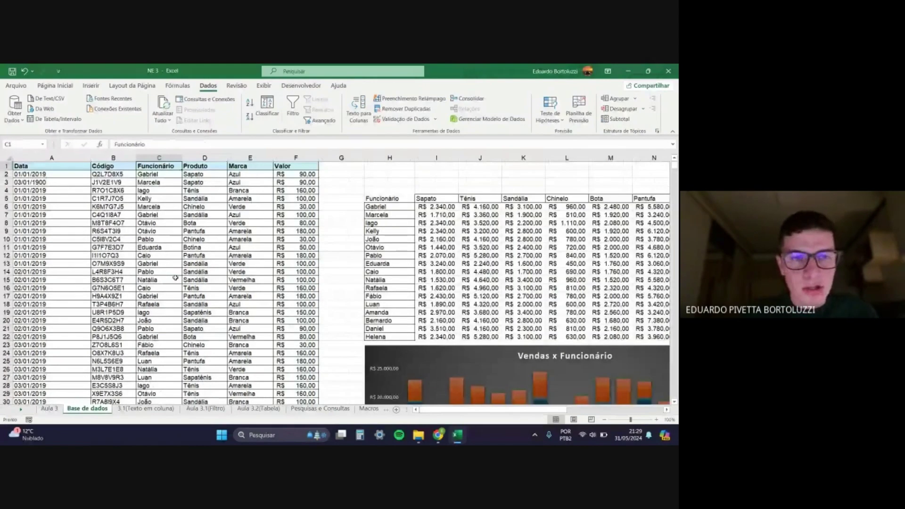
key(Down)
text(Dudu)
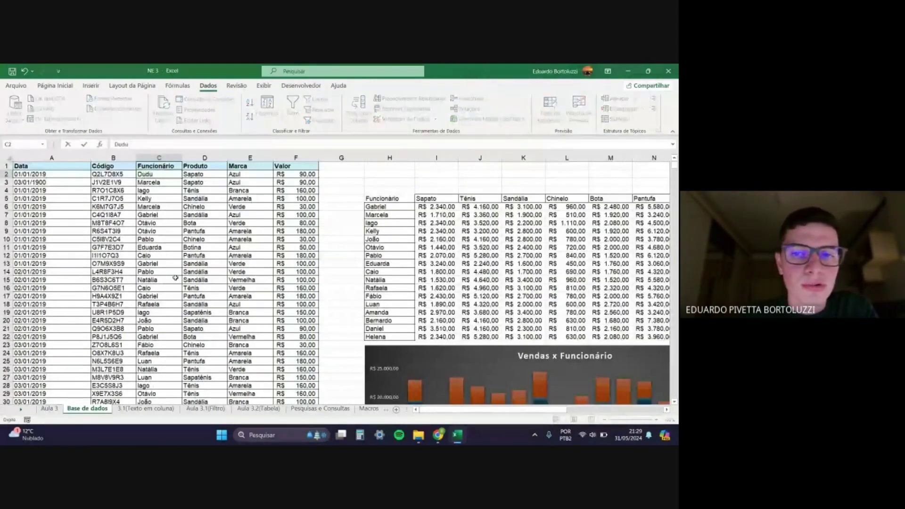
key(Return)
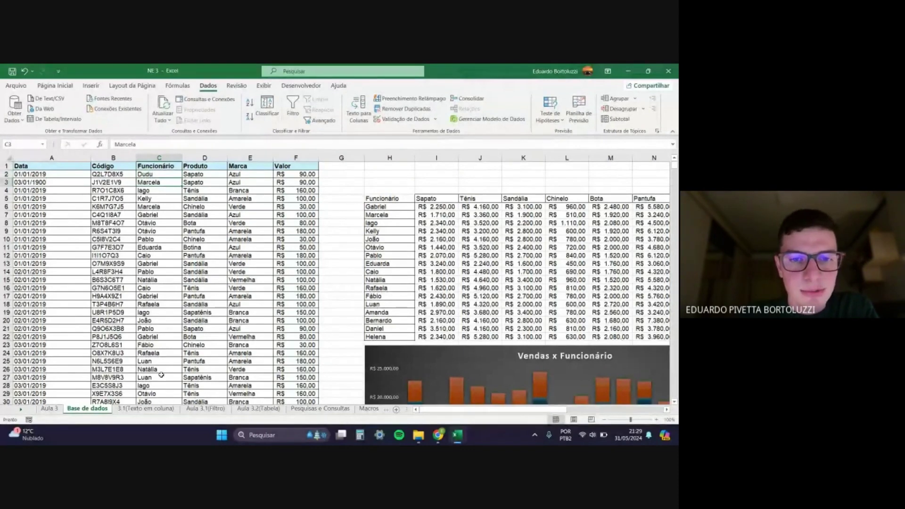
Step: Compare the ÚNICO results in E1:E18 on the Aula 3 sheet with the static employee list in D1:D17
key(ctrl+Page_Up)
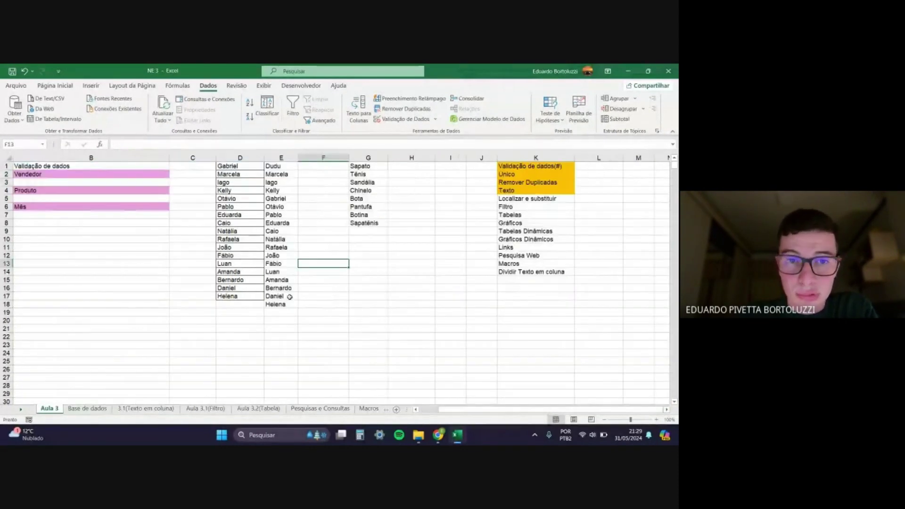
click(281, 166)
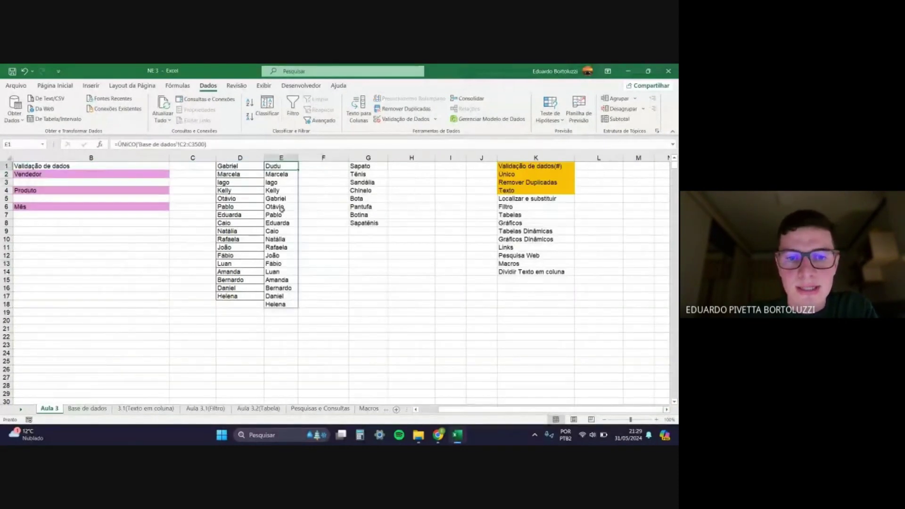
click(283, 305)
drag(285, 167, 283, 306)
click(251, 276)
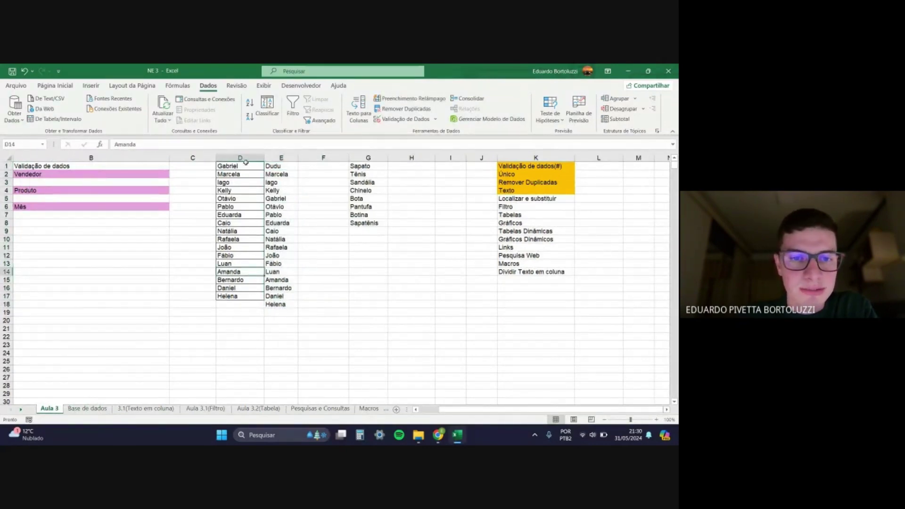
drag(246, 166, 244, 296)
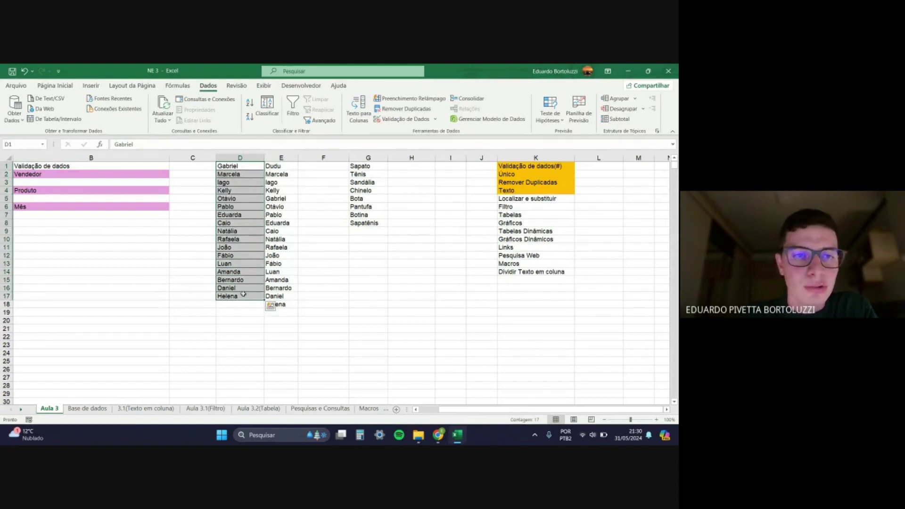
click(138, 183)
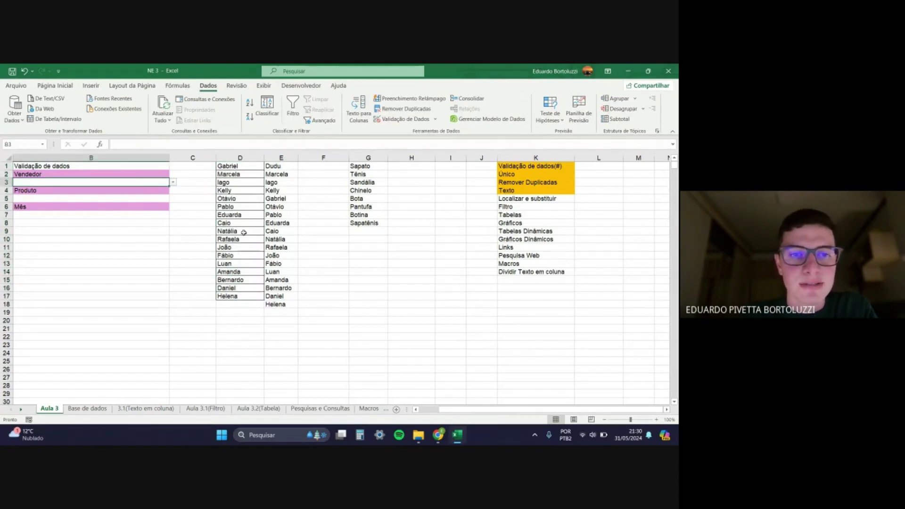
drag(240, 165, 243, 295)
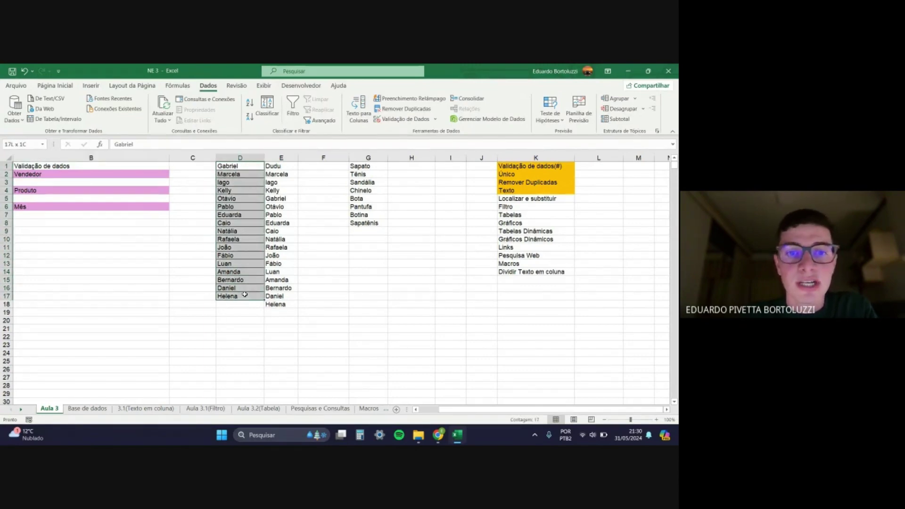
click(292, 238)
drag(284, 165, 284, 302)
click(309, 306)
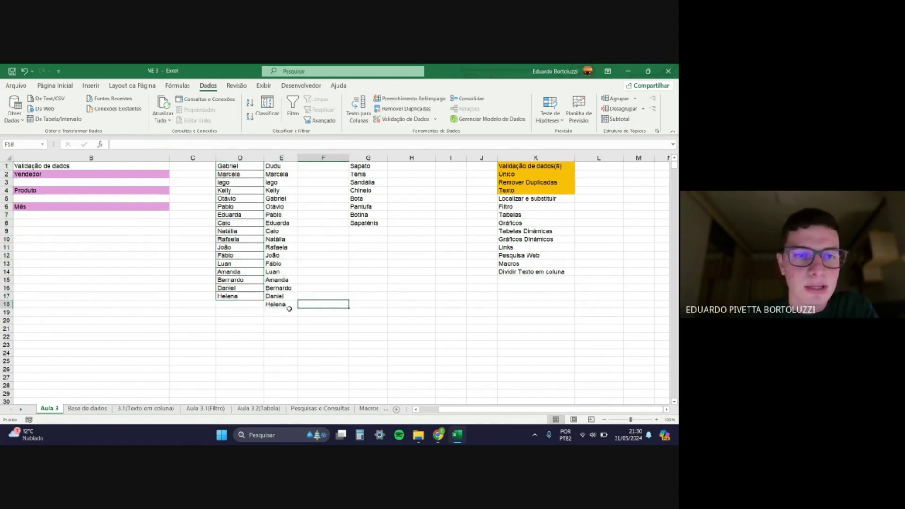
Step: Change the source of B3's validation list to =$E$1# so it follows the whole ÚNICO result
click(156, 185)
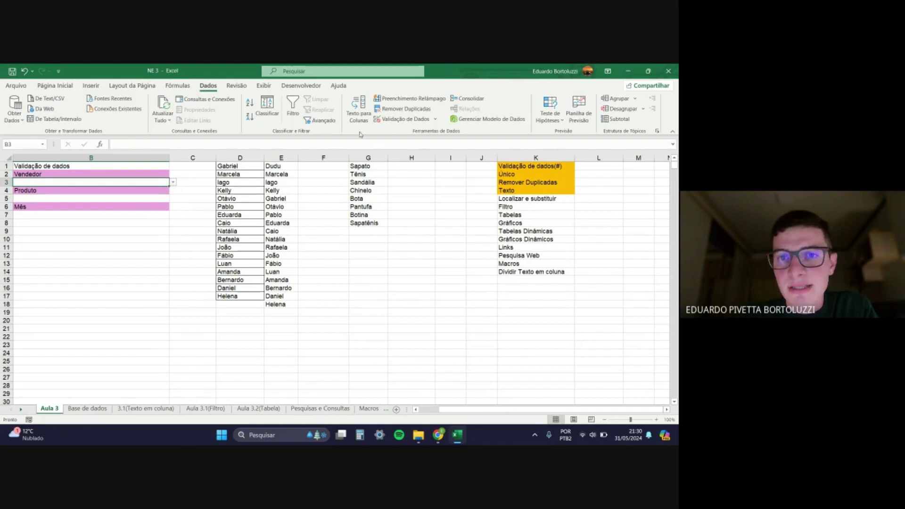
click(434, 119)
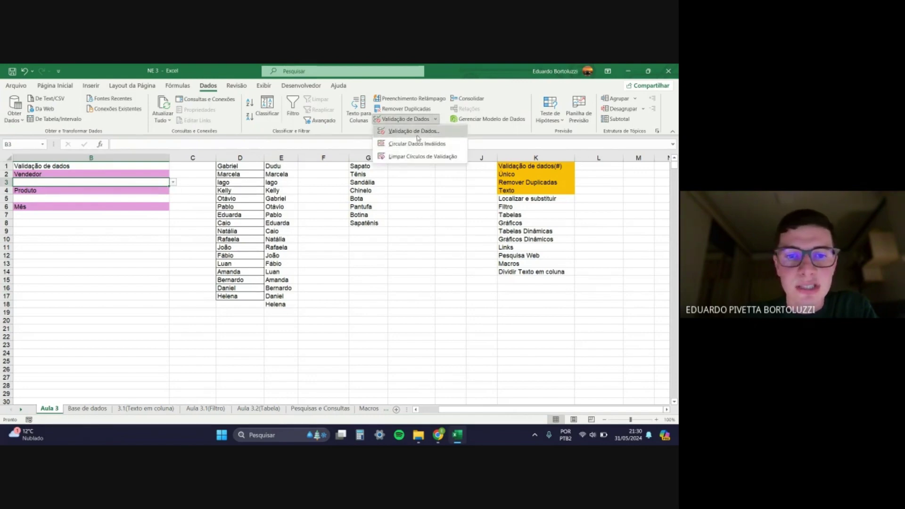
click(414, 132)
click(319, 248)
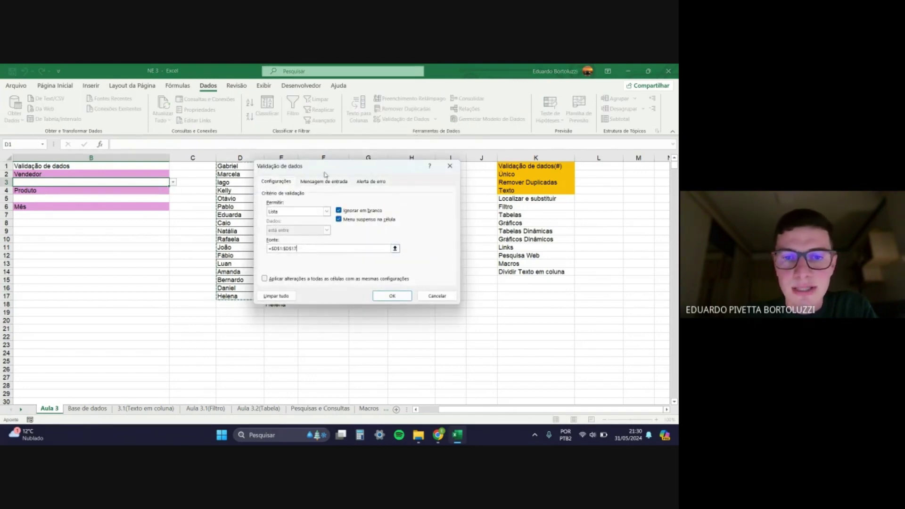
drag(324, 175, 410, 184)
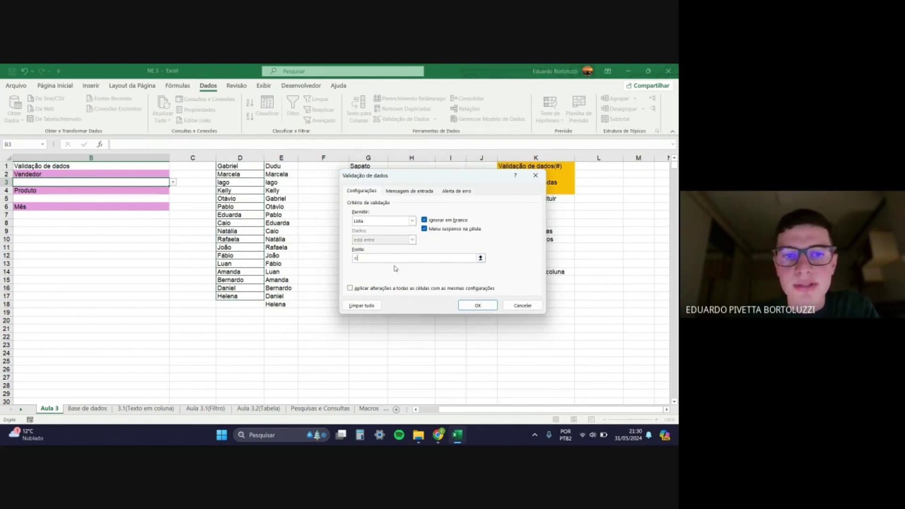
click(290, 166)
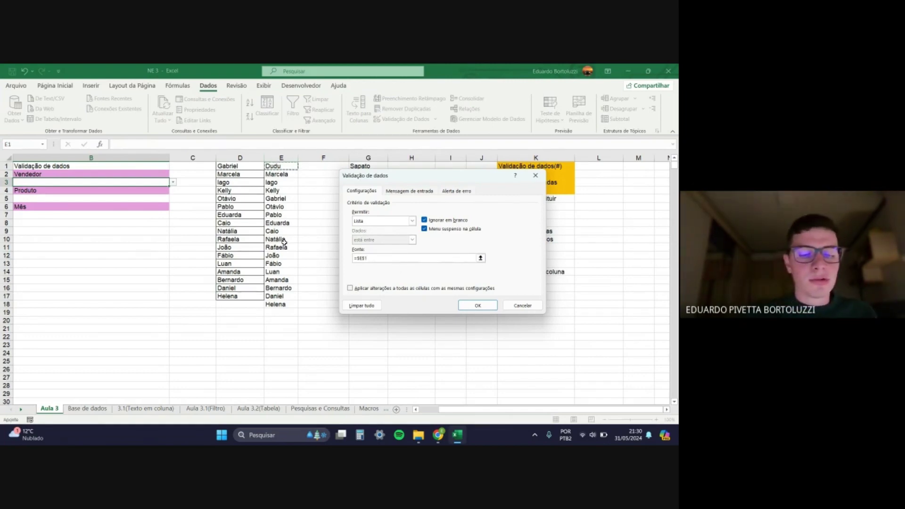
text(#)
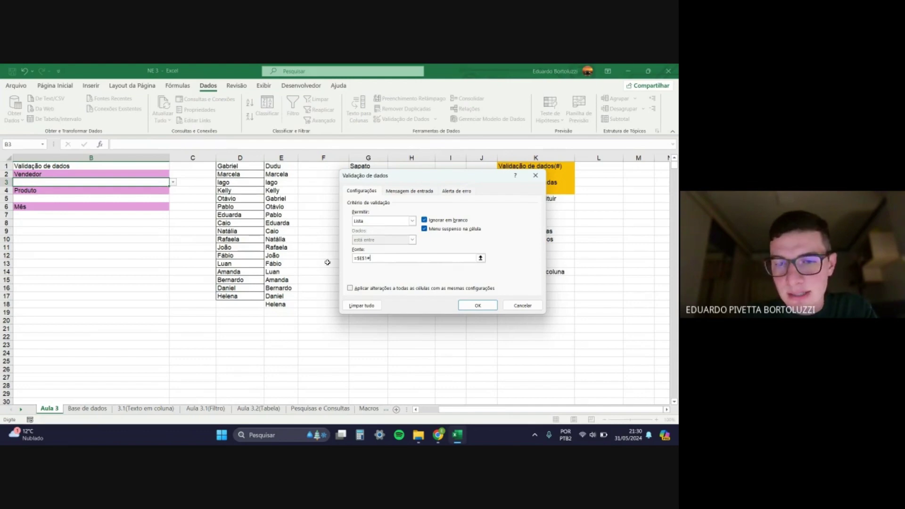
click(477, 305)
Step: Choose the newly added employee, the first entry, from B3's drop-down list
click(173, 182)
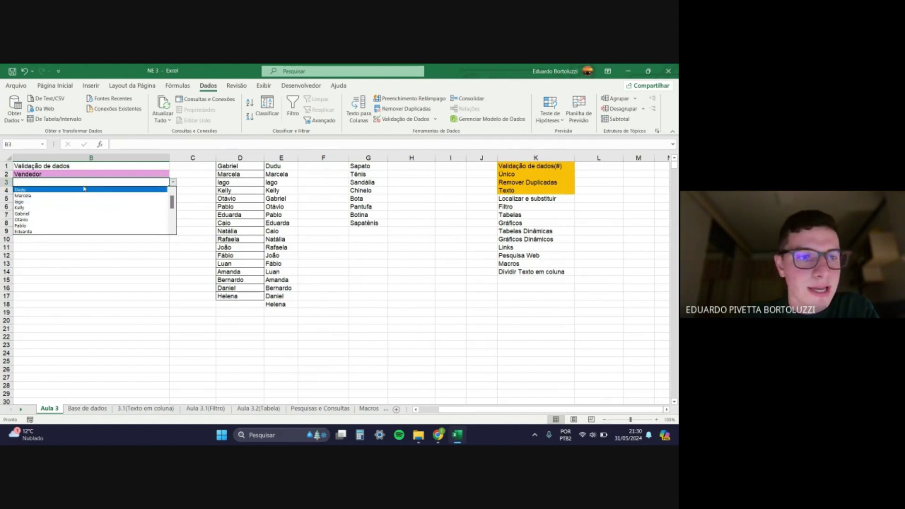
click(55, 190)
click(113, 247)
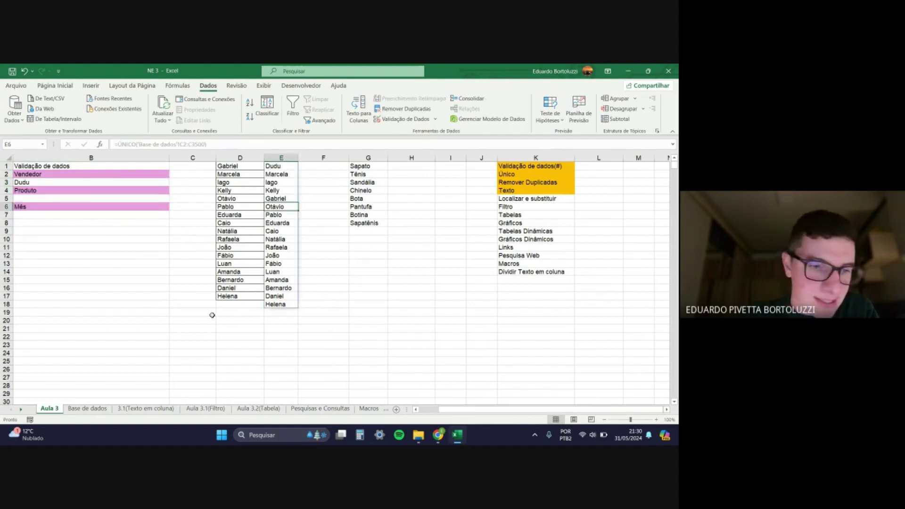
Step: Restore the original employee name in C2, the first Funcionário entry on the Base de dados sheet
click(88, 408)
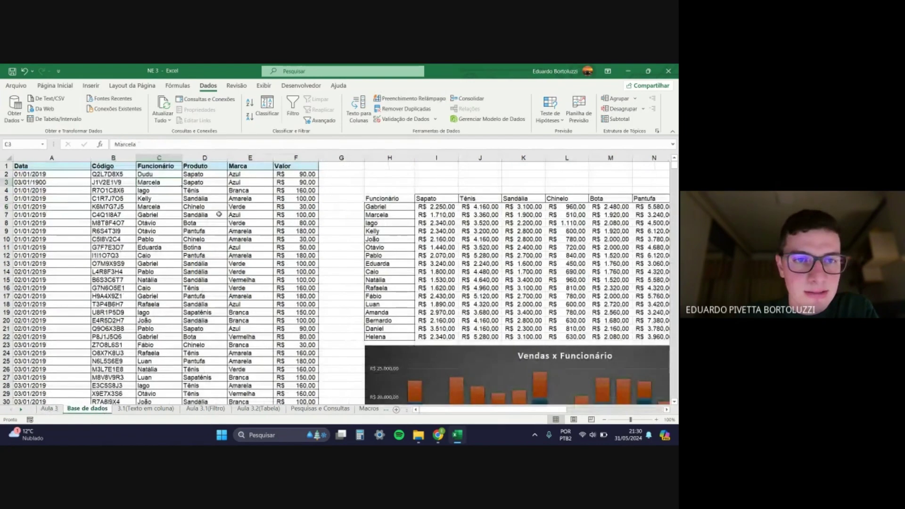
click(169, 173)
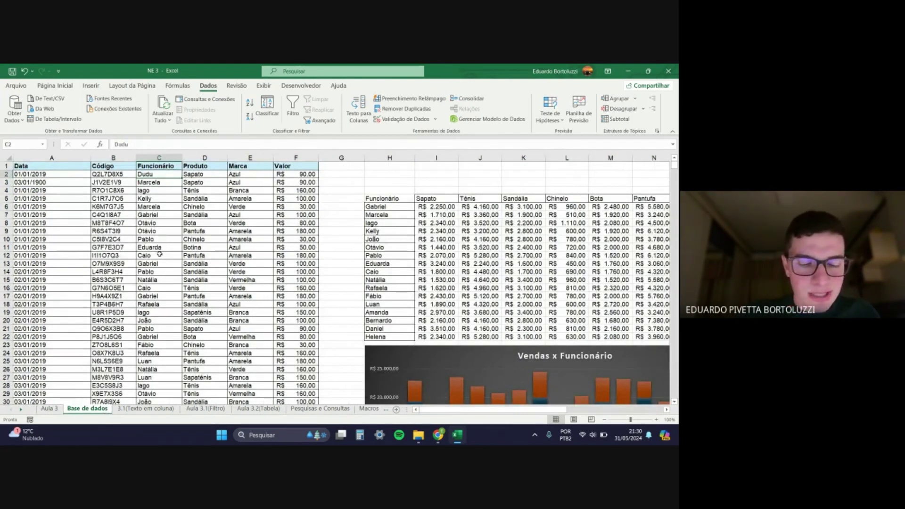
text(Gabriel)
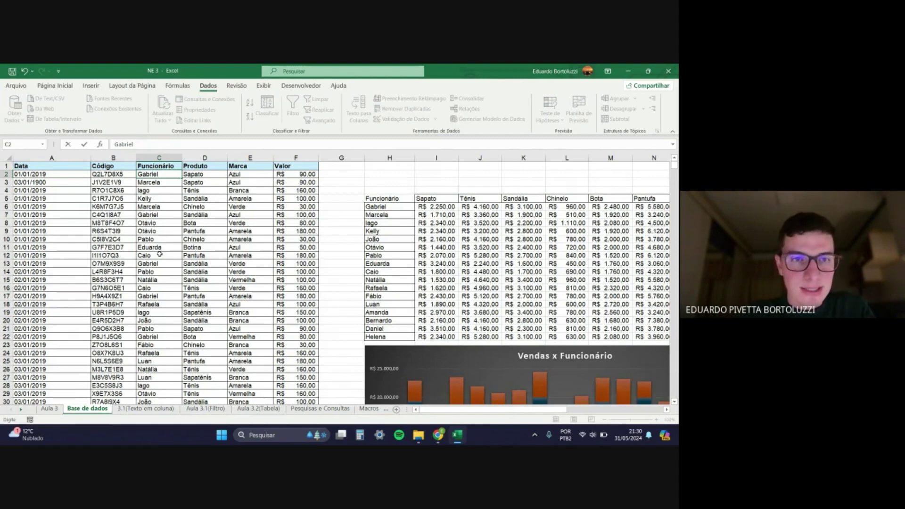
key(Return)
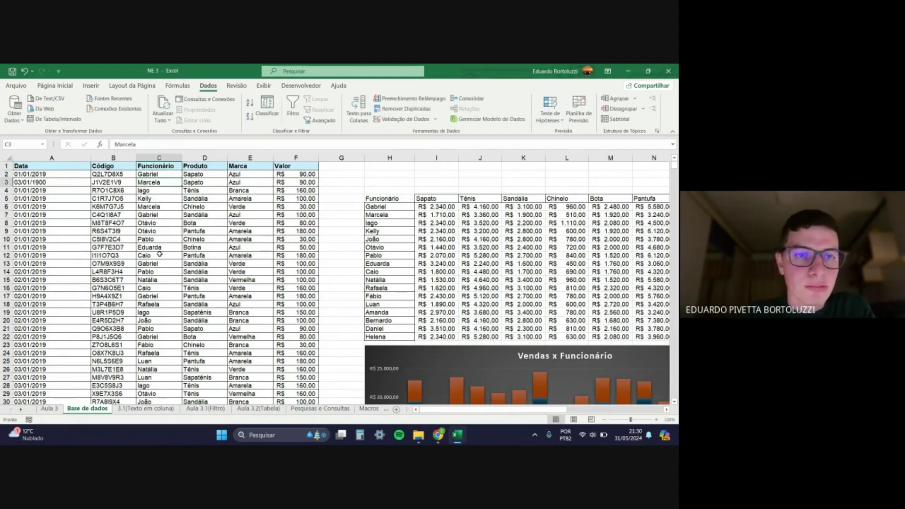
Step: Check the extent of the ÚNICO list in column E of Aula 3 after the name change
click(52, 409)
click(279, 305)
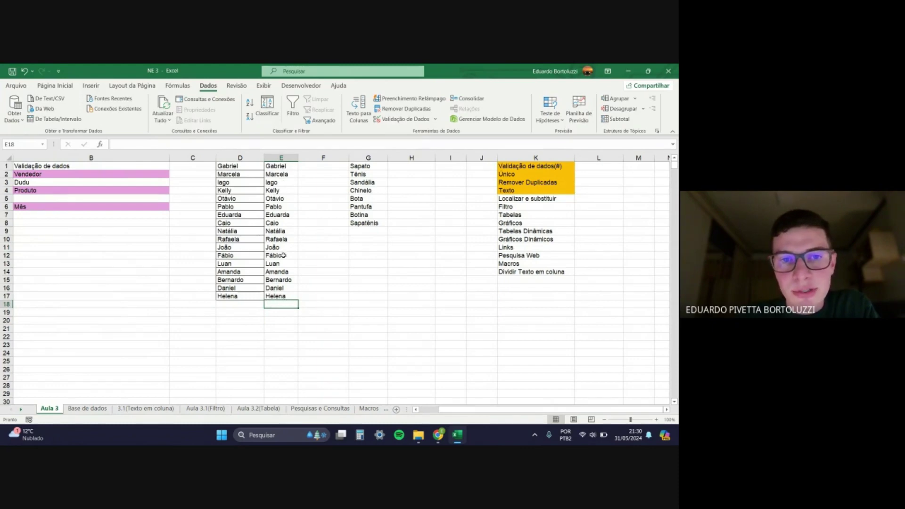
click(283, 166)
drag(284, 166, 281, 295)
click(283, 306)
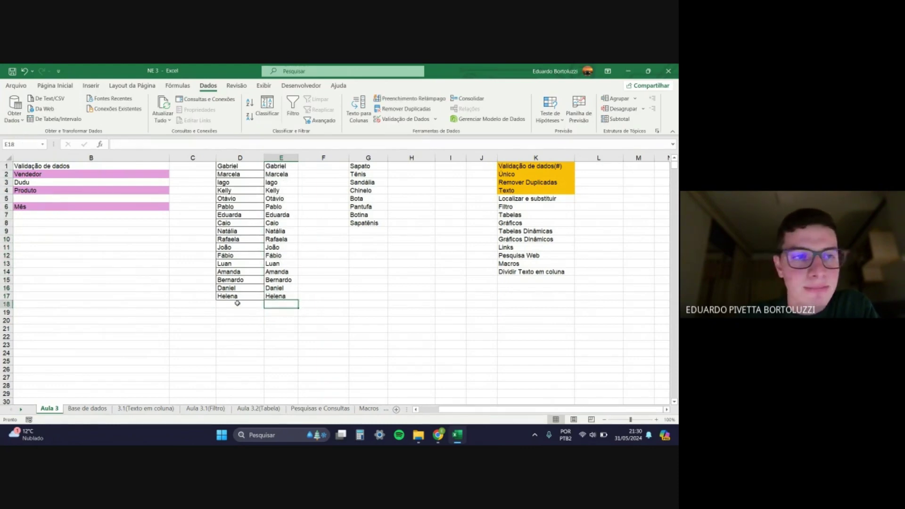
Step: Select the third employee name in B3's drop-down list as the Vendedor
click(114, 183)
click(174, 182)
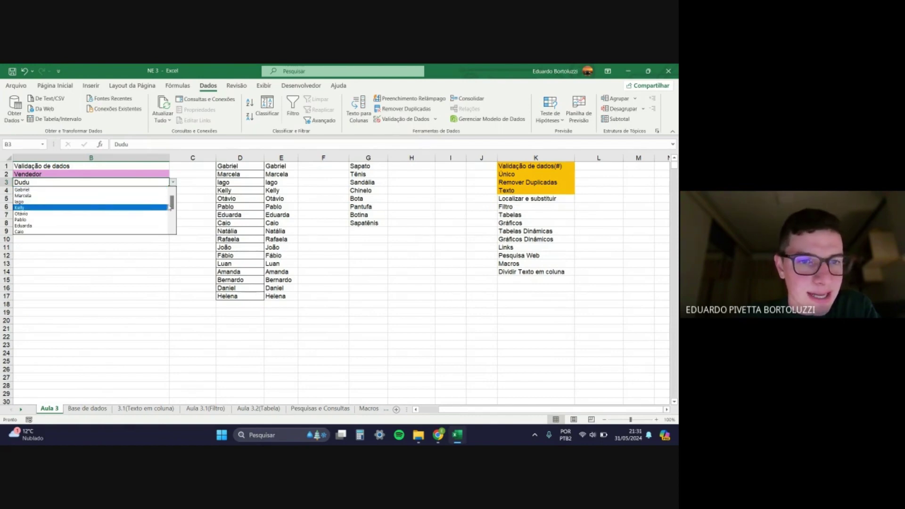
drag(172, 206, 264, 174)
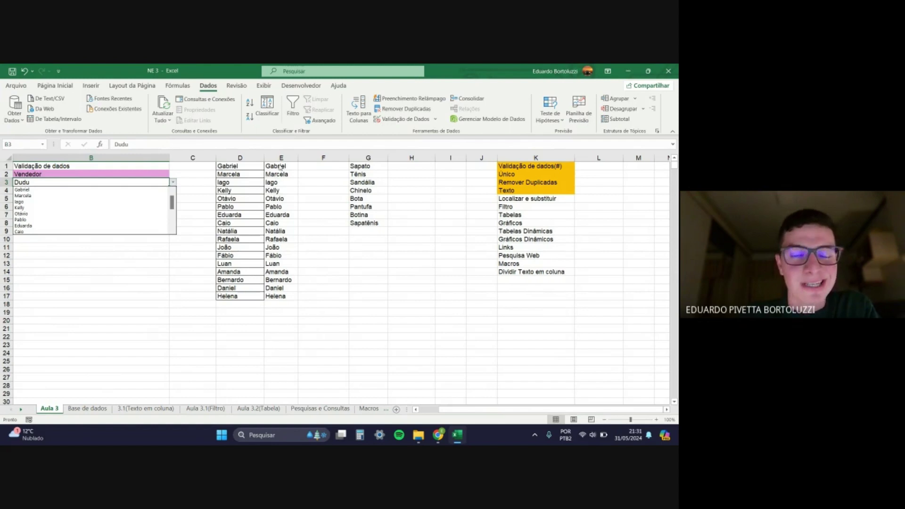
click(79, 202)
click(94, 239)
Step: Compare the entries of B3's drop-down list with the ÚNICO results in E1:E17 without choosing another name
click(161, 181)
click(173, 182)
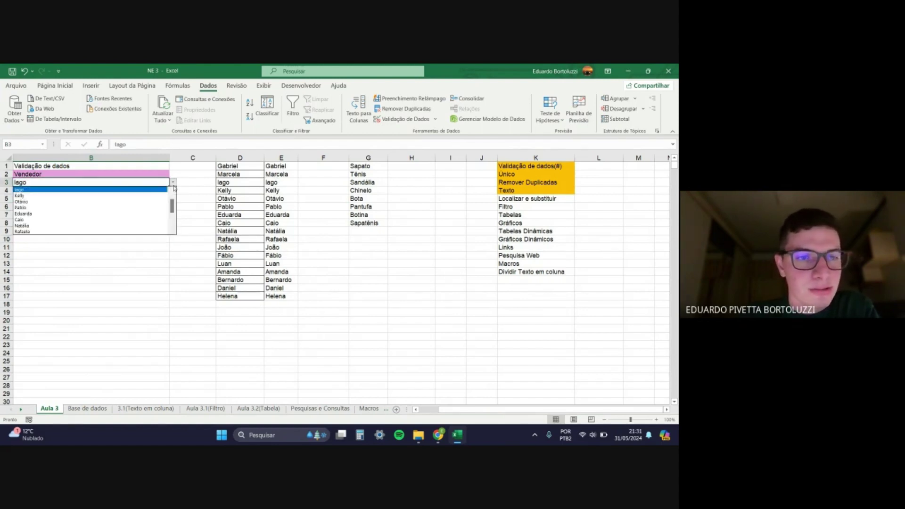
drag(171, 210, 171, 202)
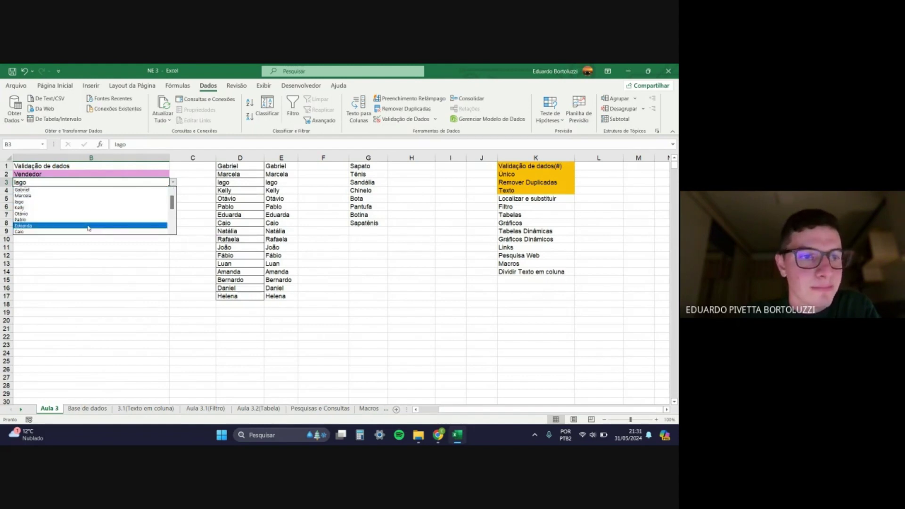
click(155, 270)
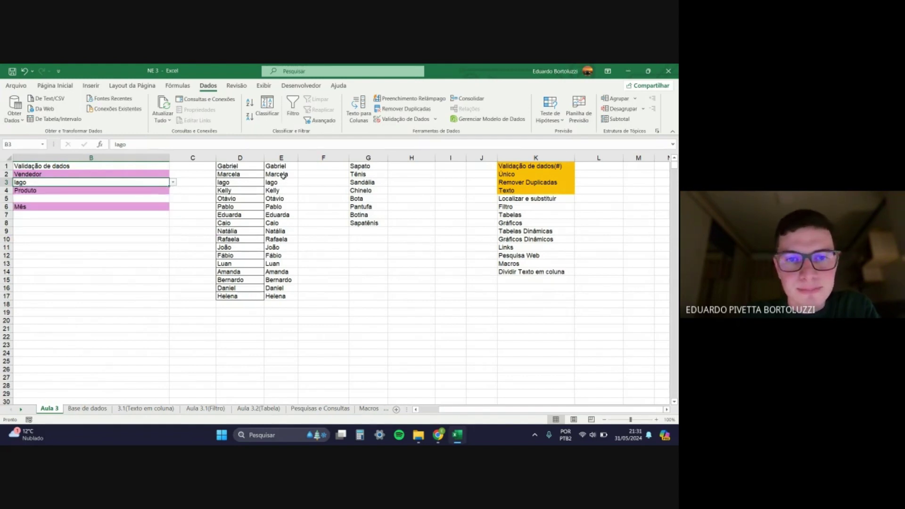
drag(282, 166, 292, 297)
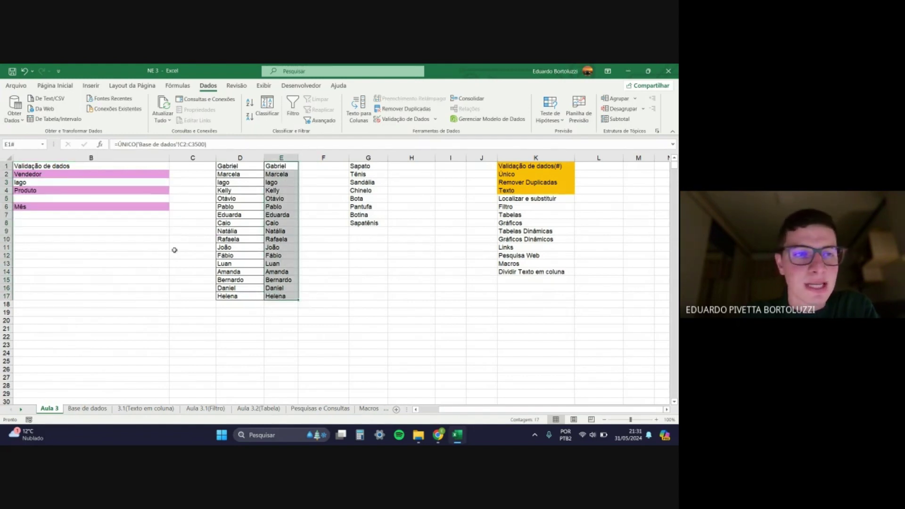
click(136, 184)
click(121, 246)
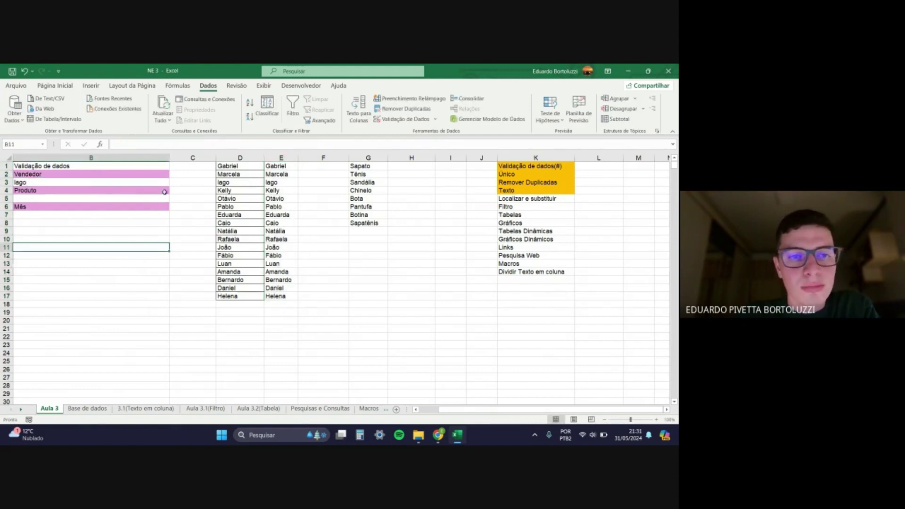
Step: Reopen B3's data validation settings and examine the # in the source =$E$1# against the marked range in column E
click(158, 183)
click(401, 119)
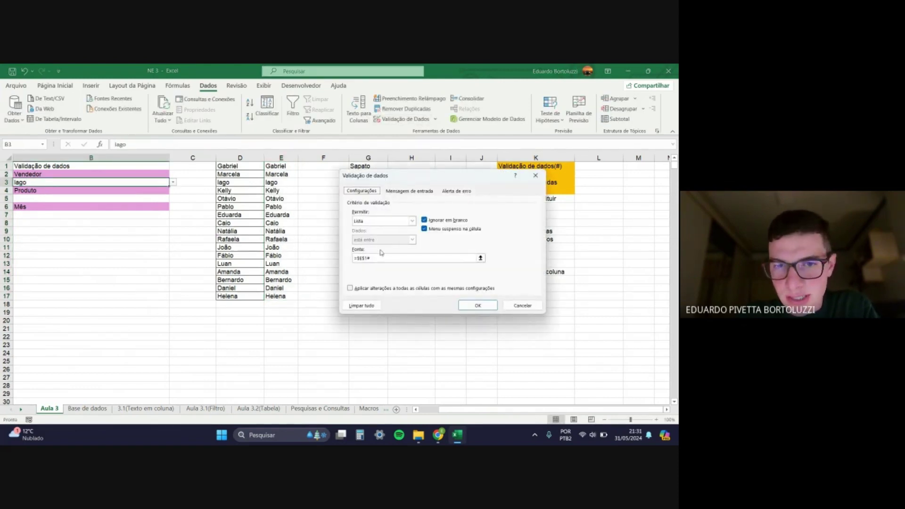
click(370, 257)
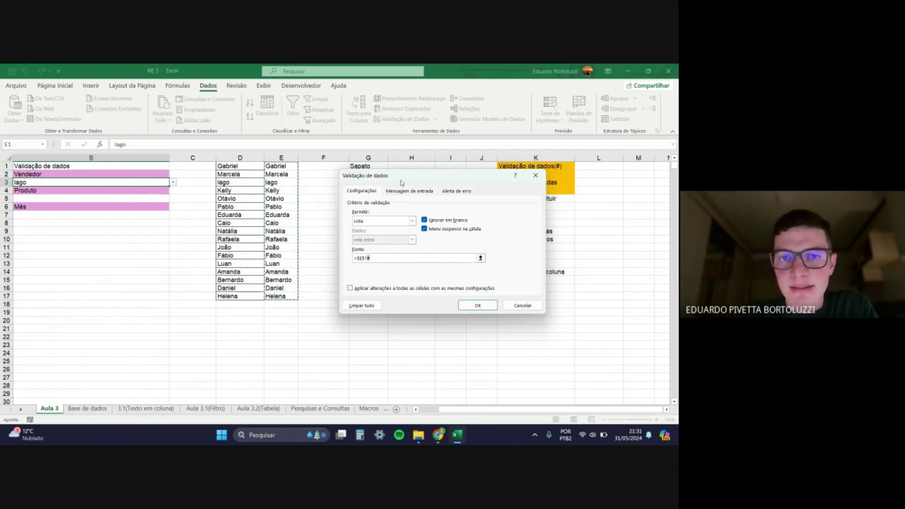
drag(401, 183, 417, 175)
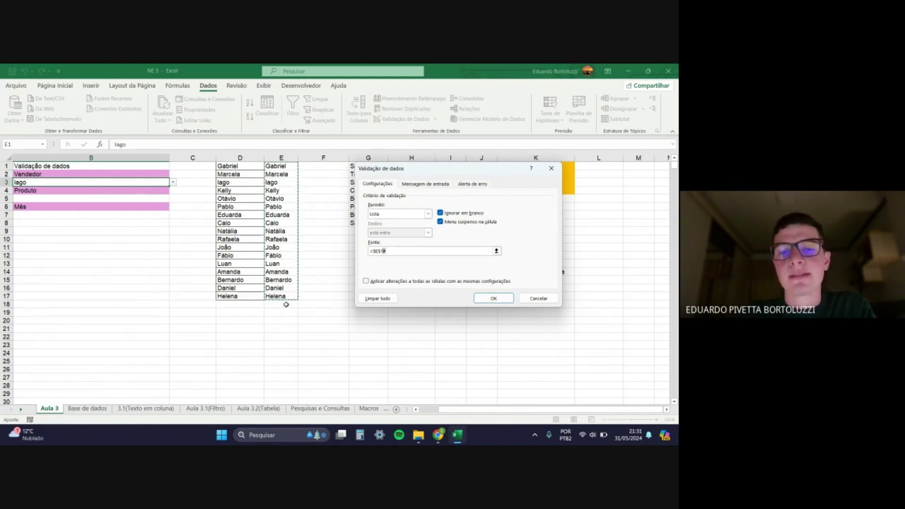
Step: Try the fixed range $D$1:$D$17 as B3's validation source, shortening it to the single cell $D$1
click(390, 251)
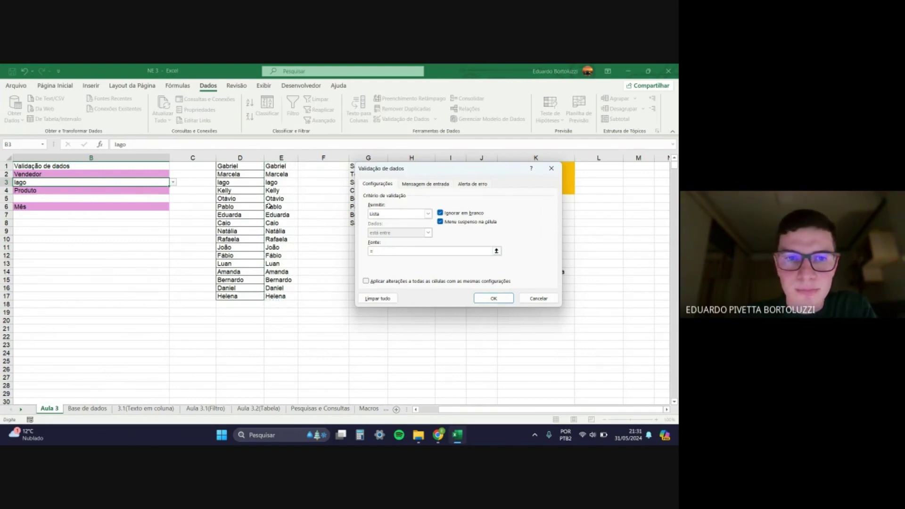
drag(231, 165, 231, 265)
drag(233, 297, 232, 297)
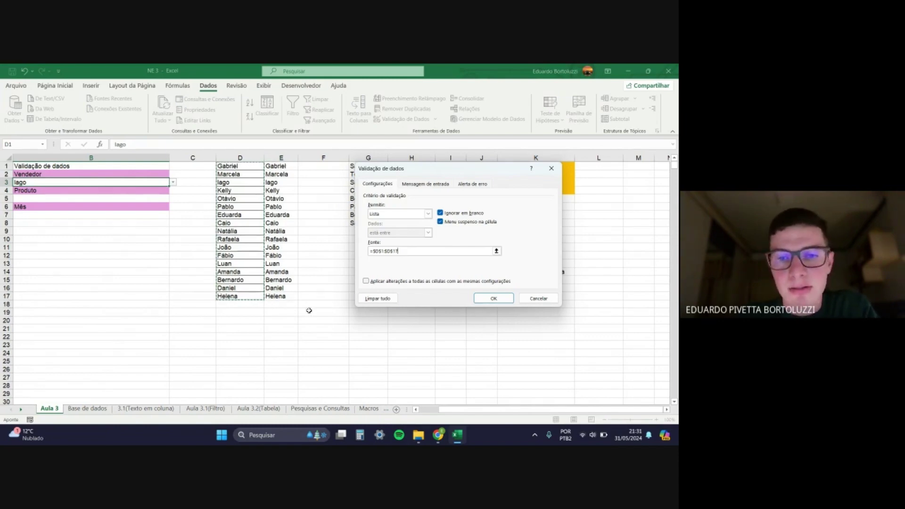
key(BackSpace)
key(BackSpace)
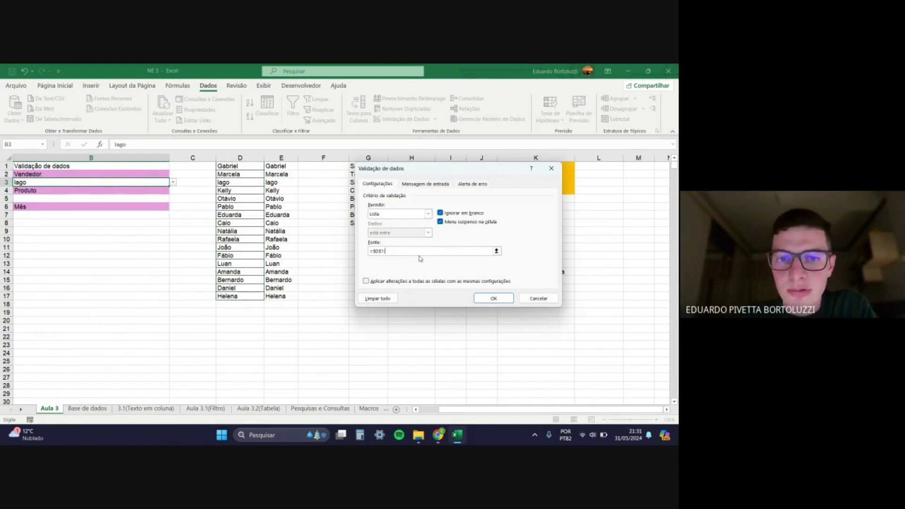
Step: Set B3's data validation source back to the spill reference =$E$1# and apply it
click(279, 166)
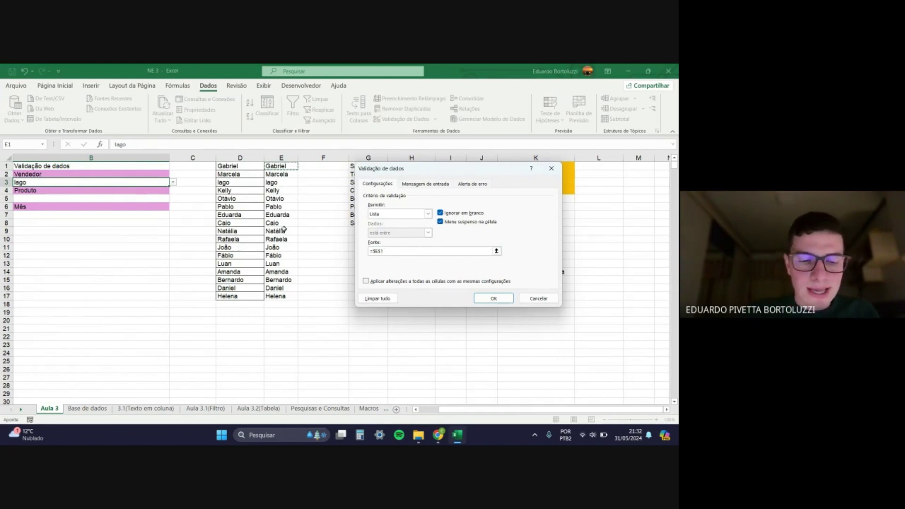
text(#)
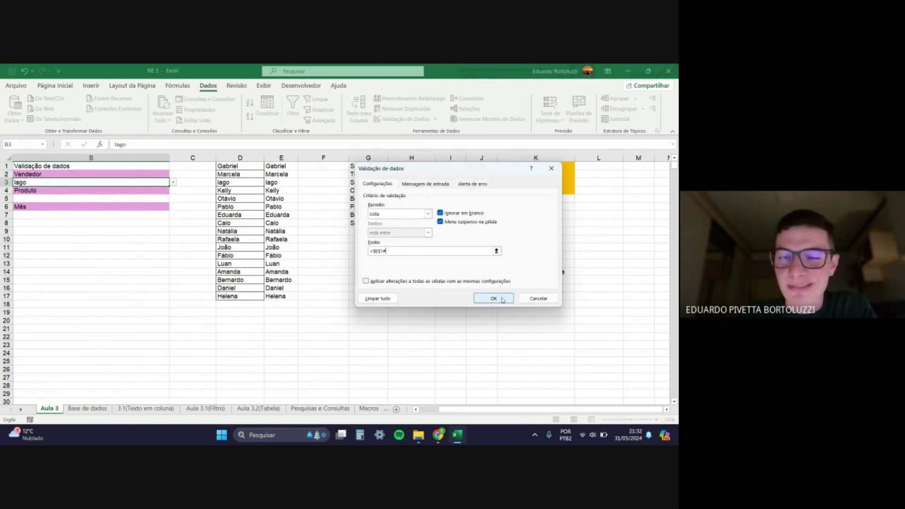
click(493, 299)
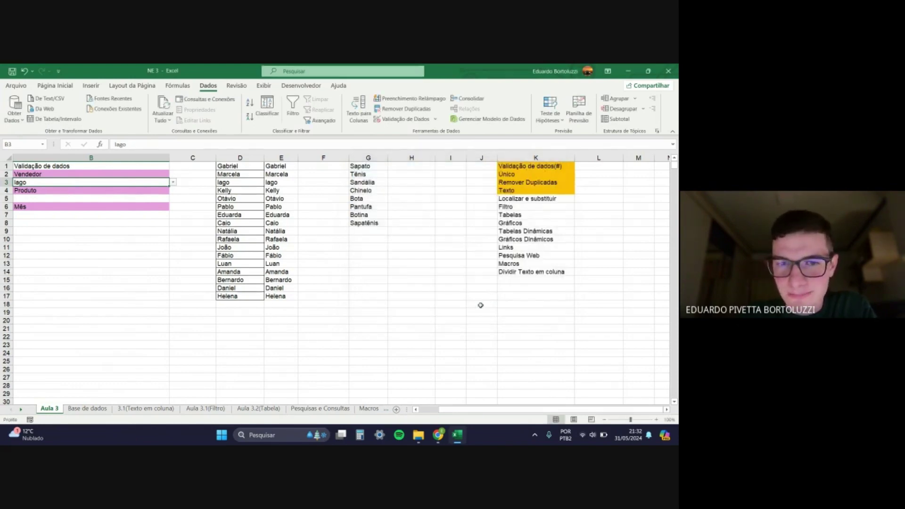
click(368, 287)
click(107, 182)
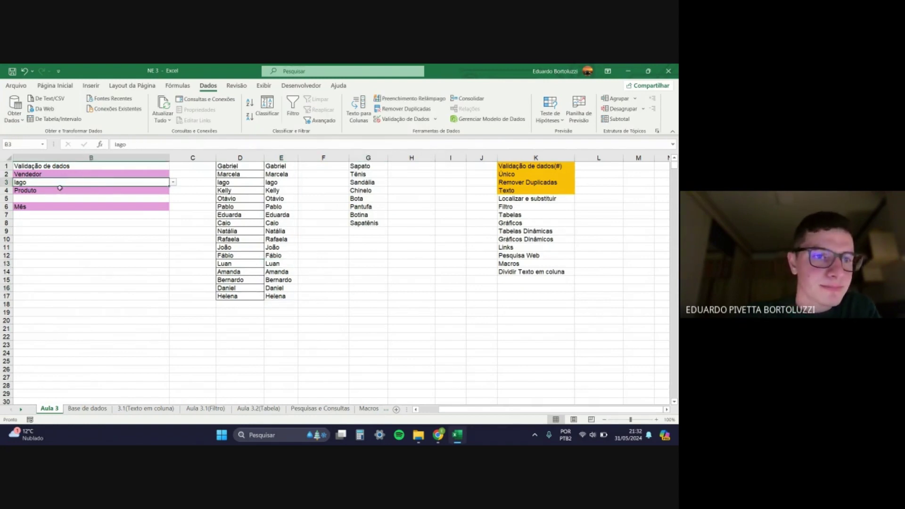
click(156, 198)
click(331, 264)
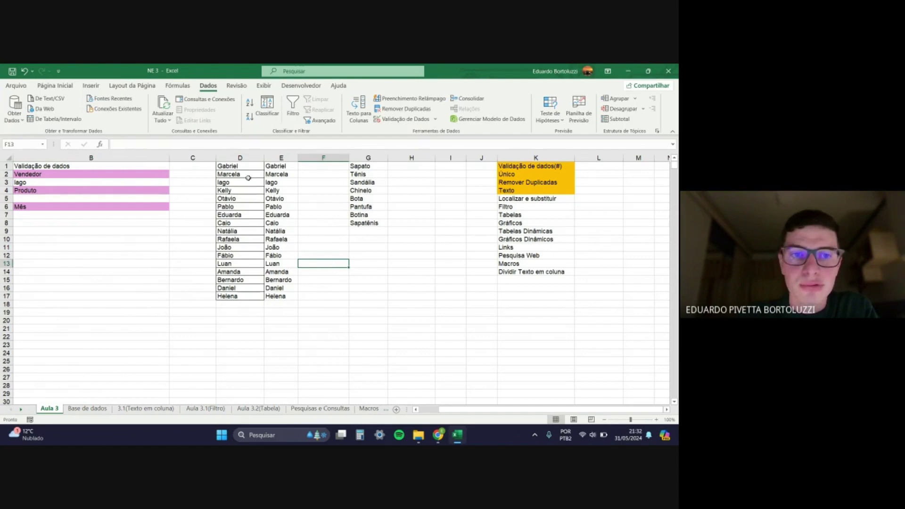
Step: Clear all contents and formatting from the fixed name list in D1:D17 and remove the product list in column G
drag(245, 165, 255, 281)
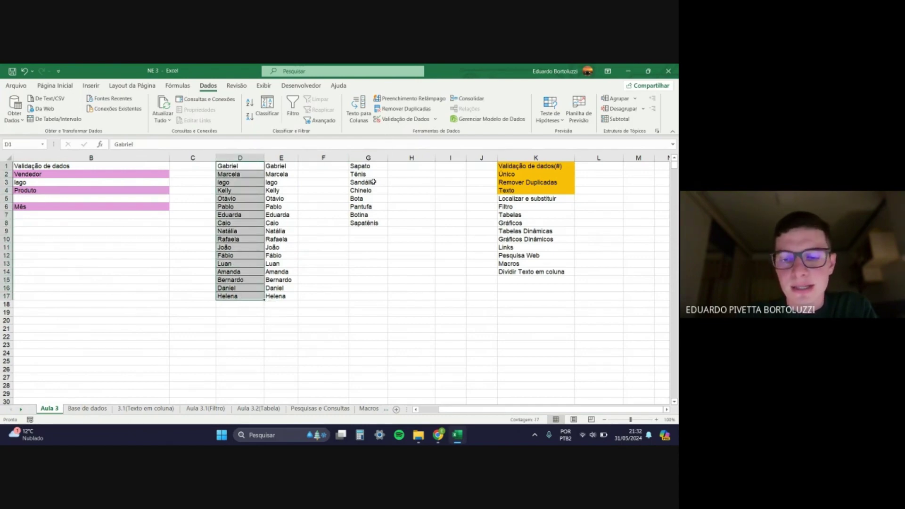
click(55, 85)
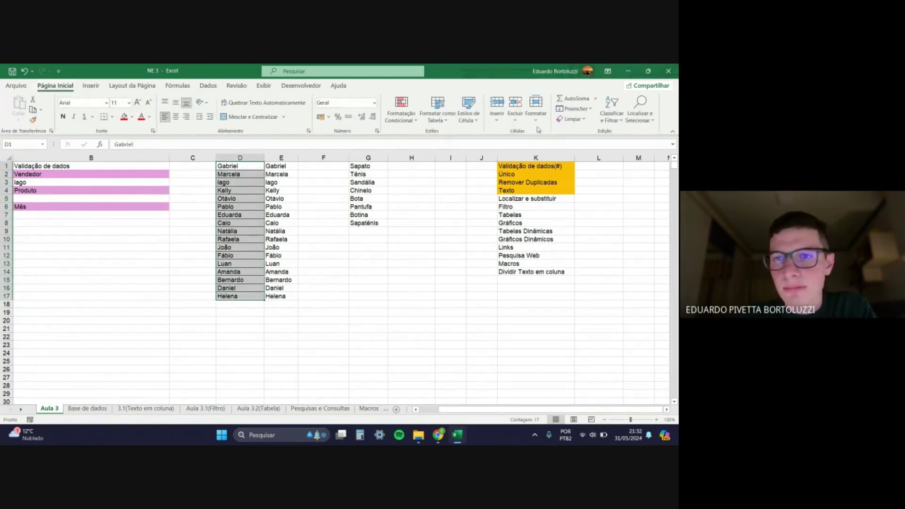
click(571, 119)
click(577, 137)
click(368, 247)
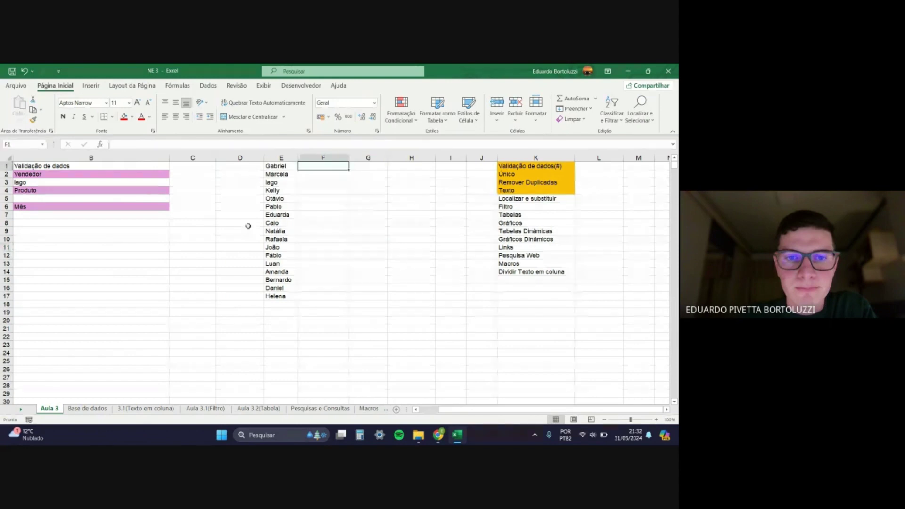
Step: Enter =ÚNICO('Base de dados'!D2:D3500) in F1 of Aula 3 to list the distinct products
click(97, 198)
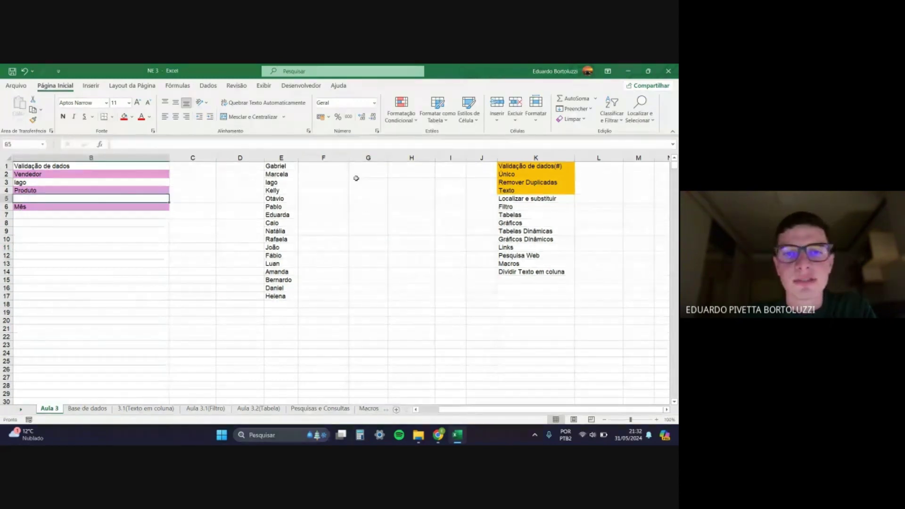
click(323, 165)
text(=)
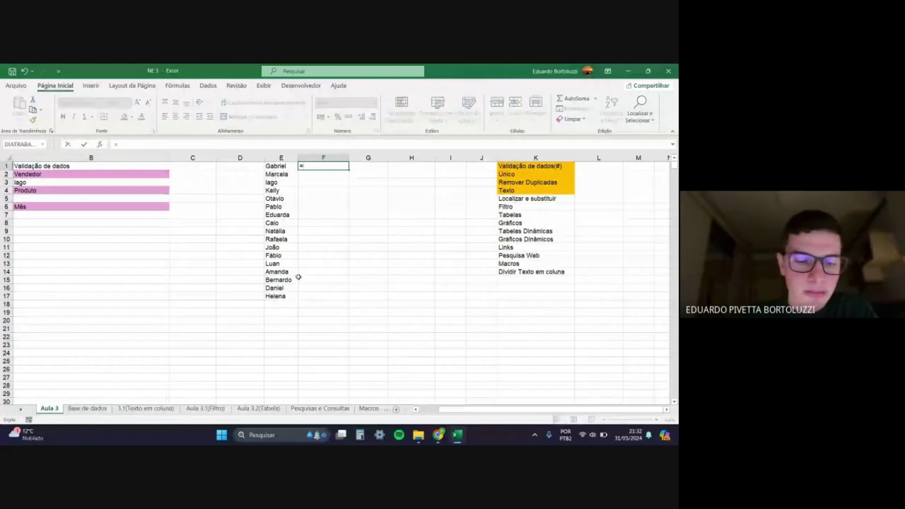
text(uni)
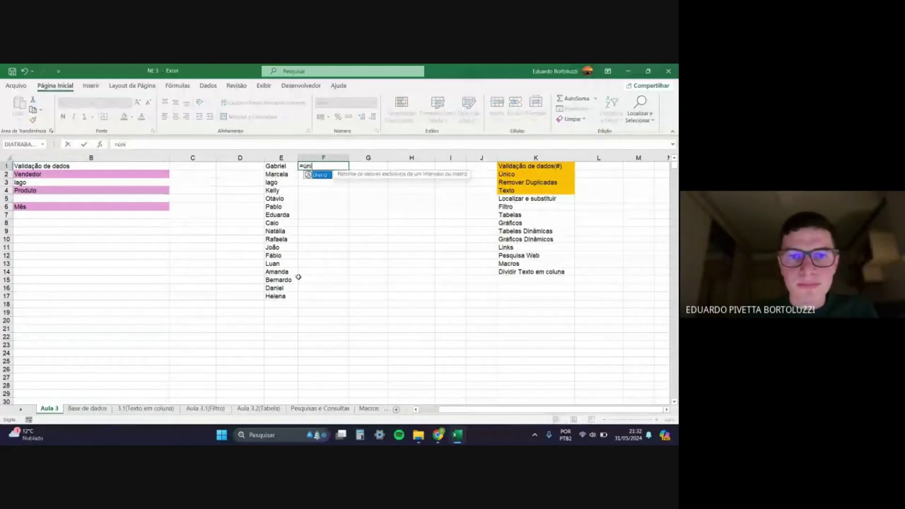
key(Tab)
click(111, 409)
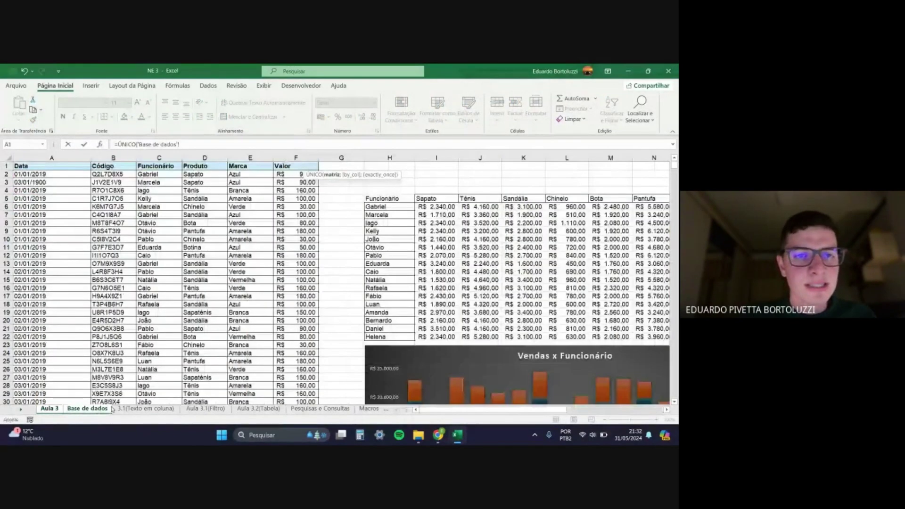
click(205, 174)
key(ctrl+shift+Down)
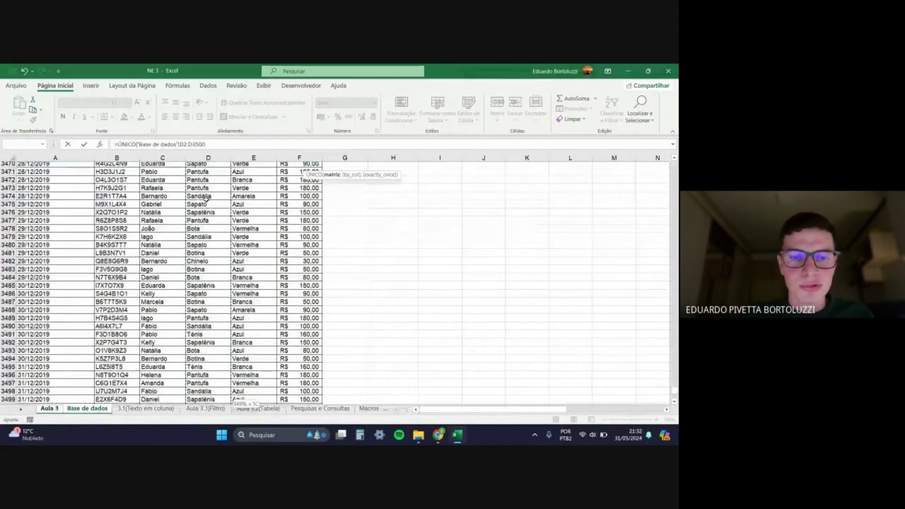
key(Return)
click(368, 247)
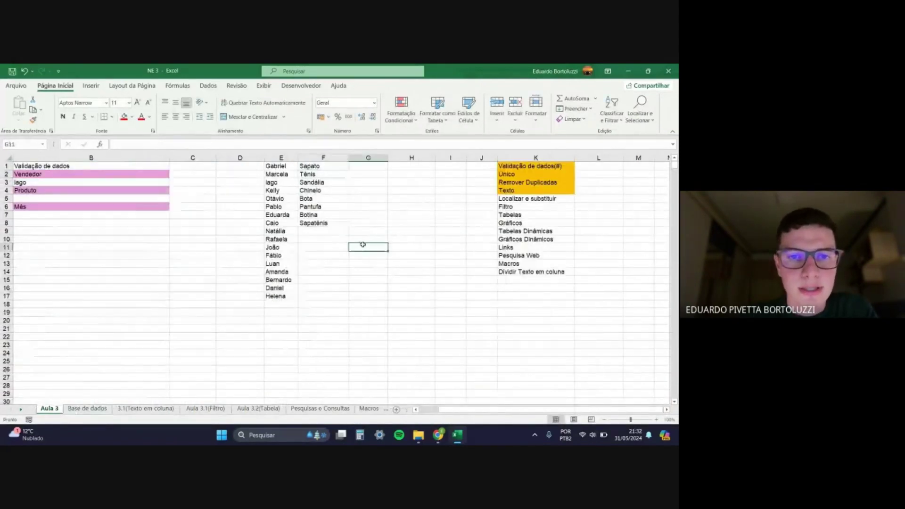
click(337, 166)
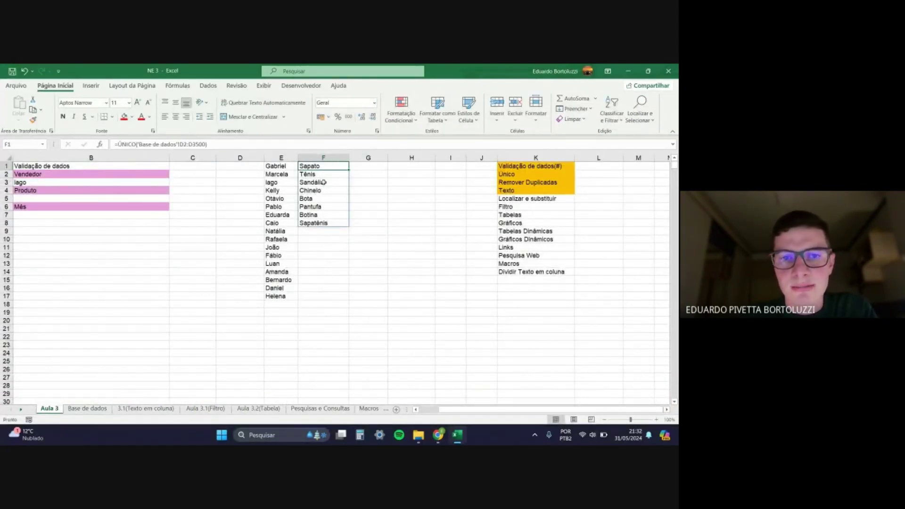
click(329, 223)
Step: Add list data validation to the Produto cell B5 with the spill reference =$F$1# as its source
click(125, 198)
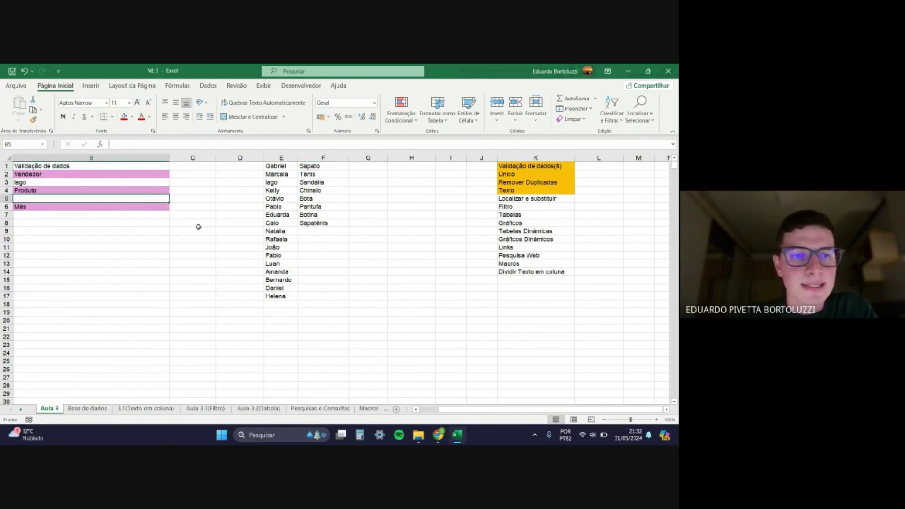
click(208, 85)
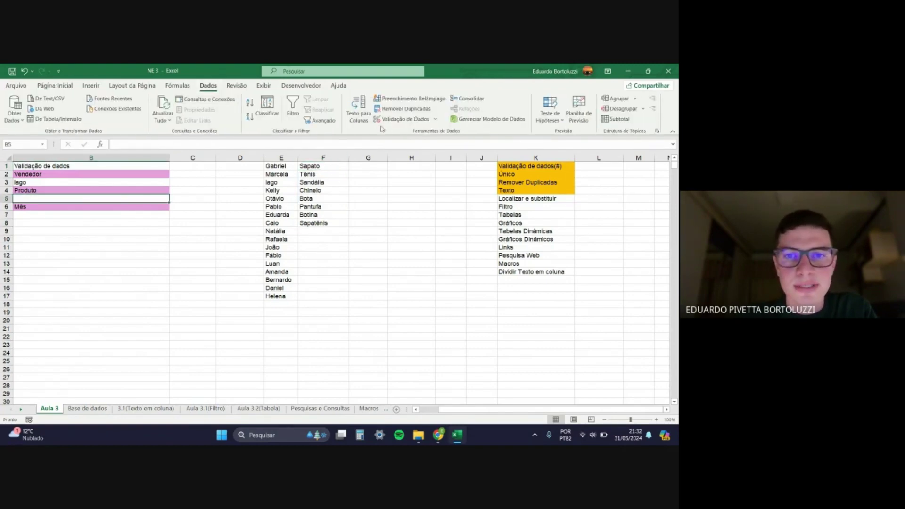
click(415, 119)
click(427, 213)
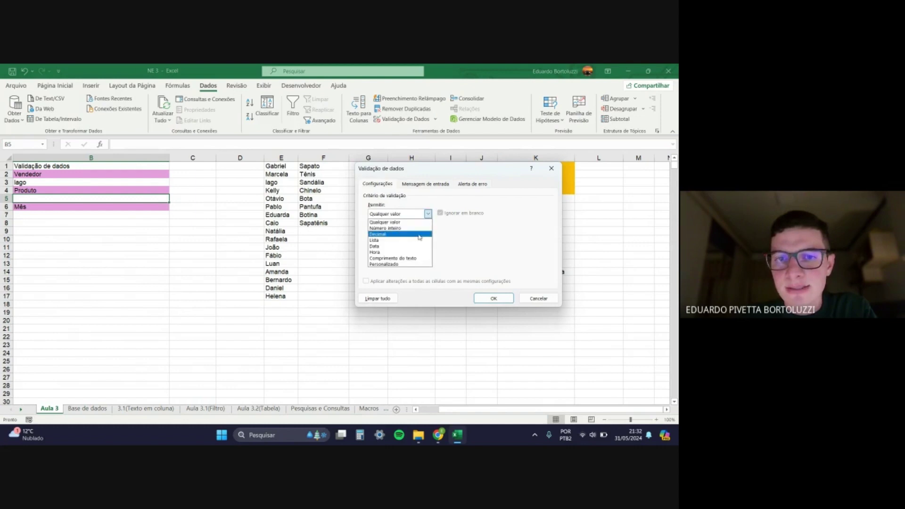
click(403, 244)
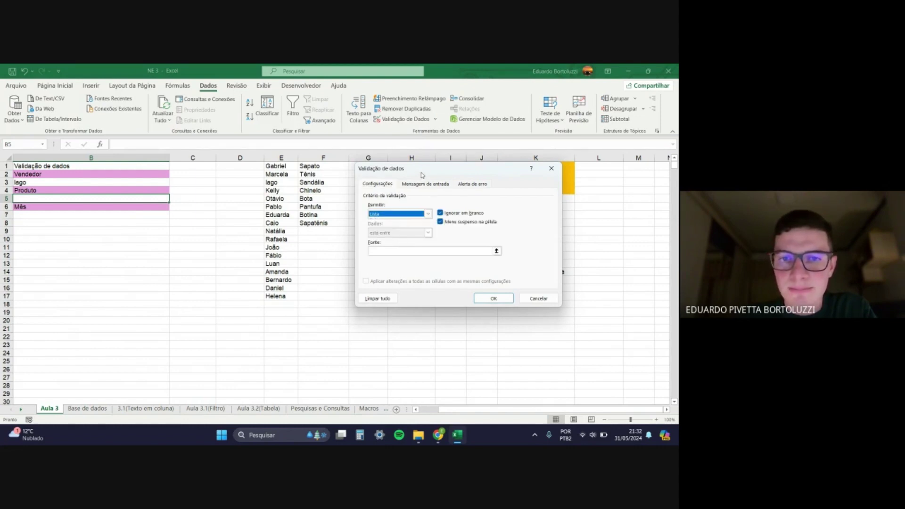
drag(421, 171, 450, 164)
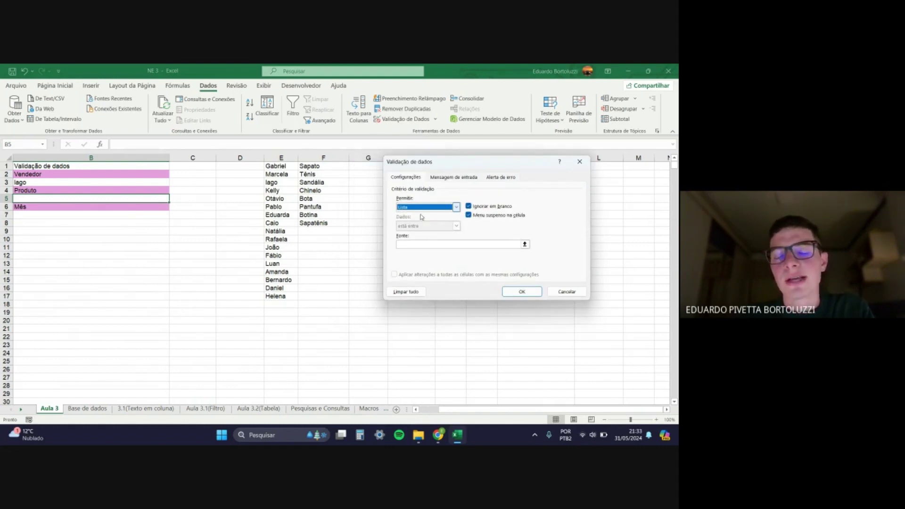
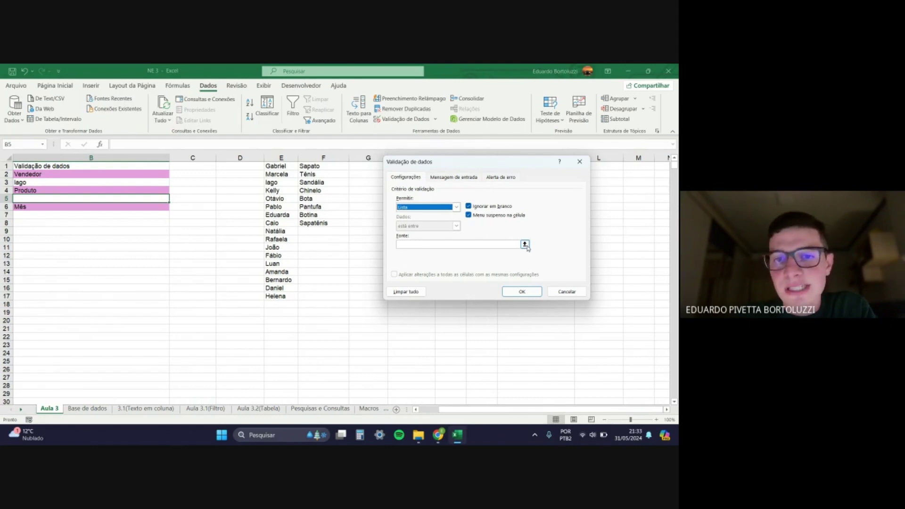
click(468, 244)
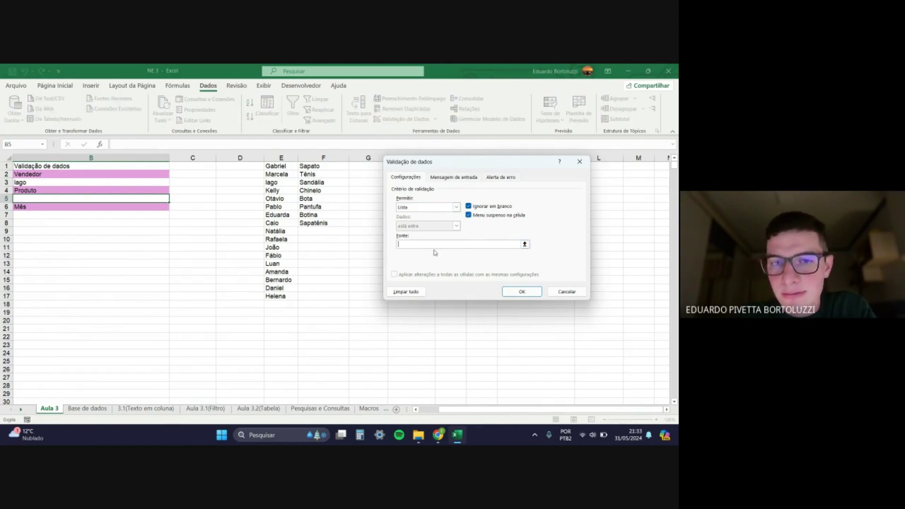
click(331, 166)
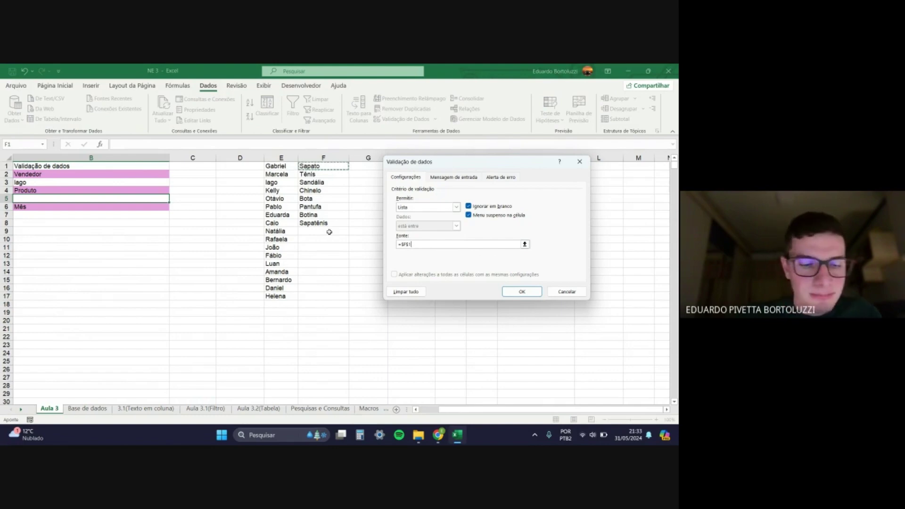
text(#)
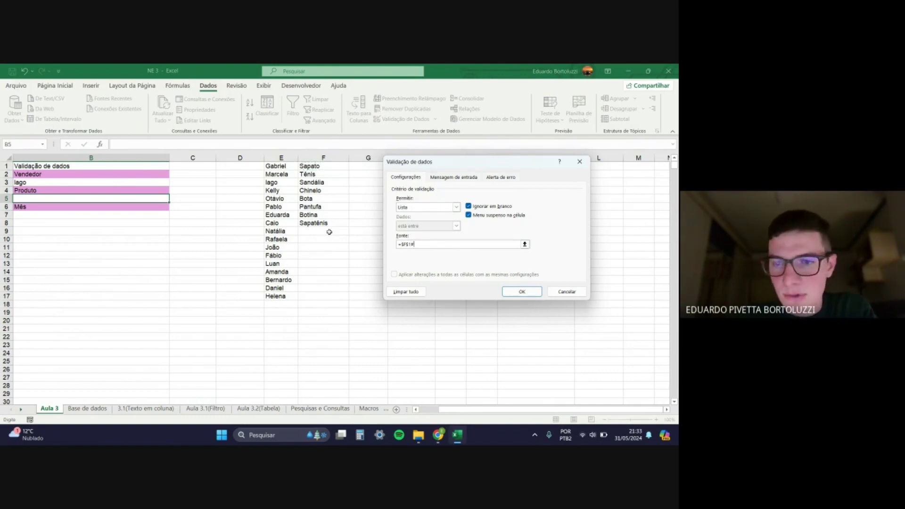
key(Return)
Step: Check the product options in B5's drop-down list without choosing one, ending on the Mês cell B7
click(174, 199)
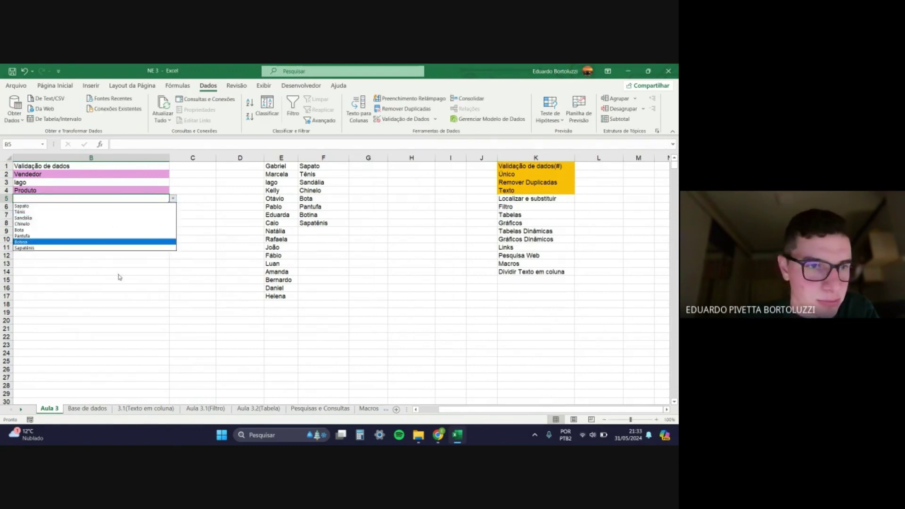
key(Escape)
key(Down)
key(Down)
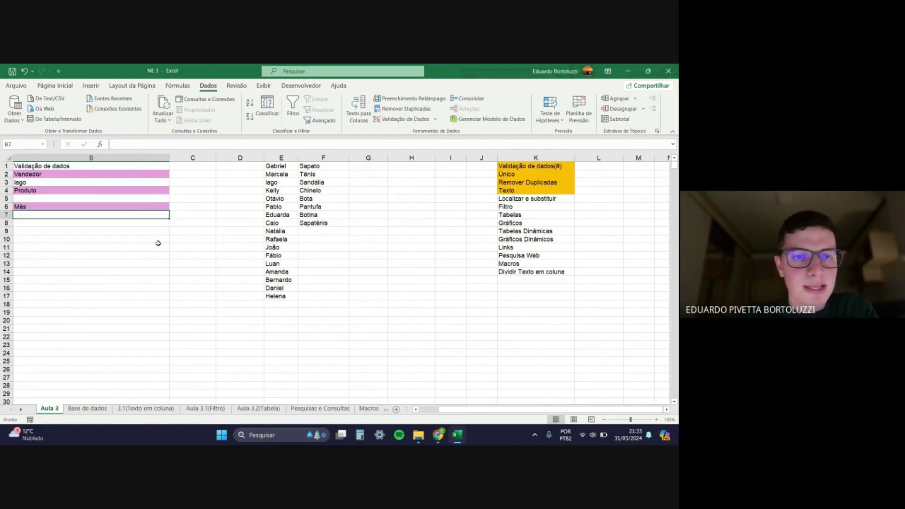
click(128, 245)
click(117, 216)
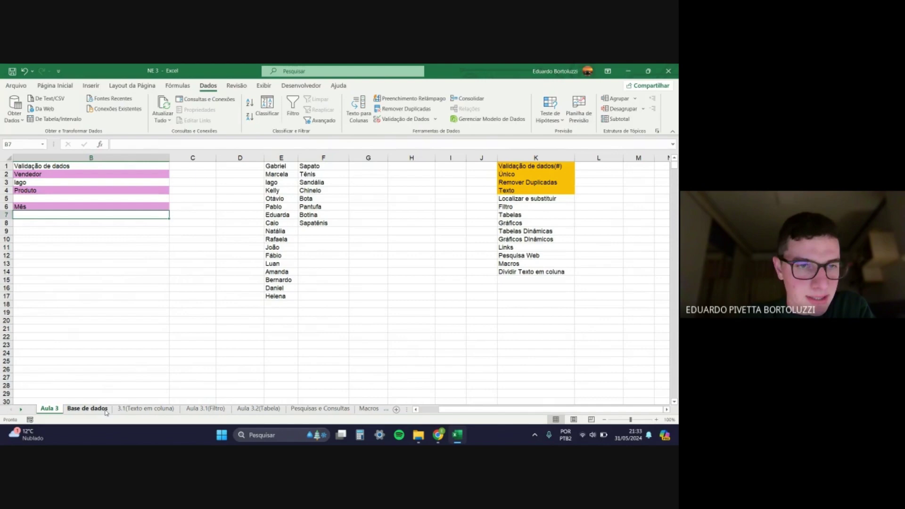
Step: Insert a column after Data on the Base de dados sheet and title it Mês
click(88, 407)
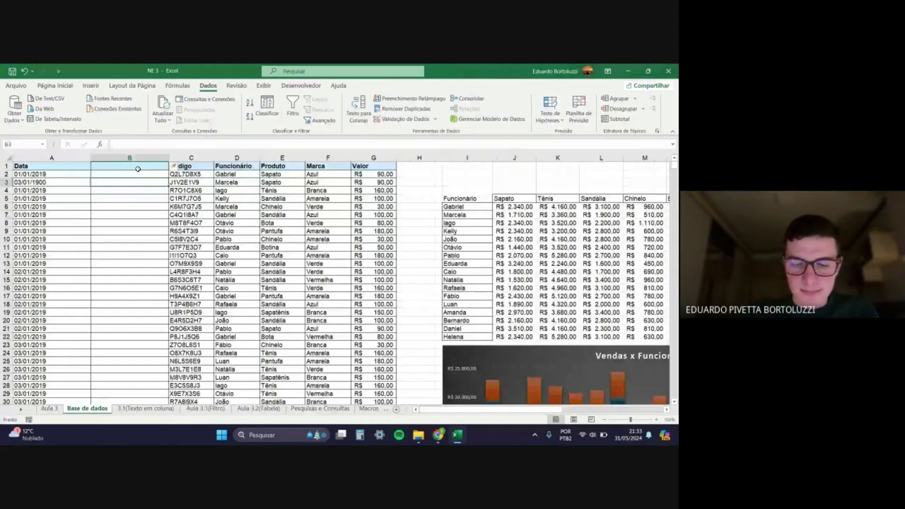
click(139, 168)
text(Mês)
key(Return)
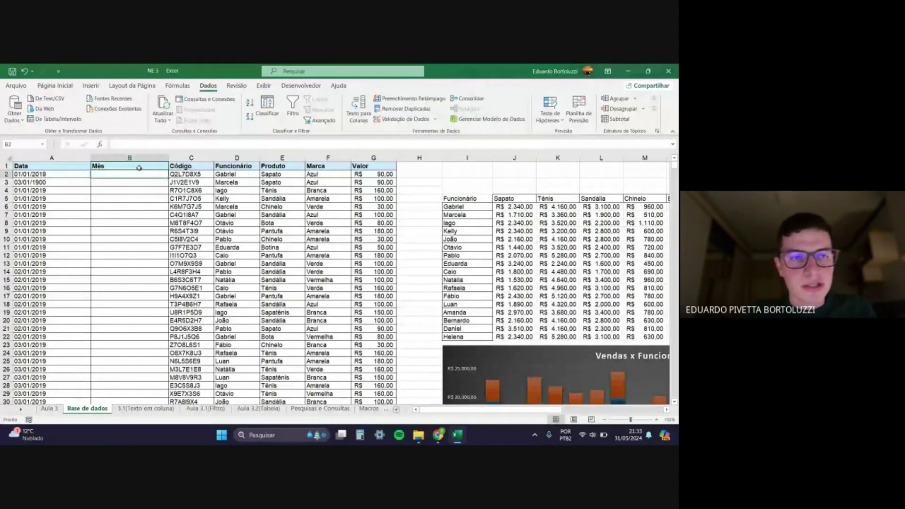
Step: Enter the formula =MÊS(A2) in B2 to extract the month from the first date
text(=M)
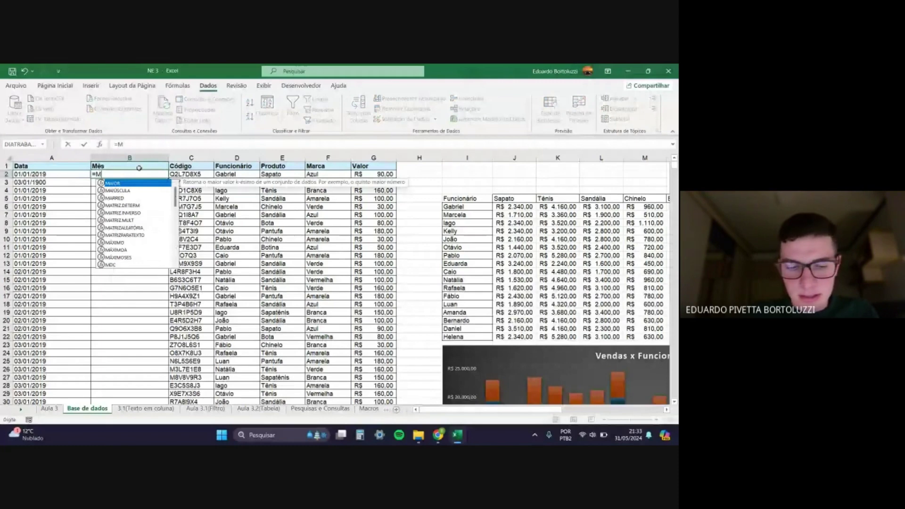
text(^)
key(BackSpace)
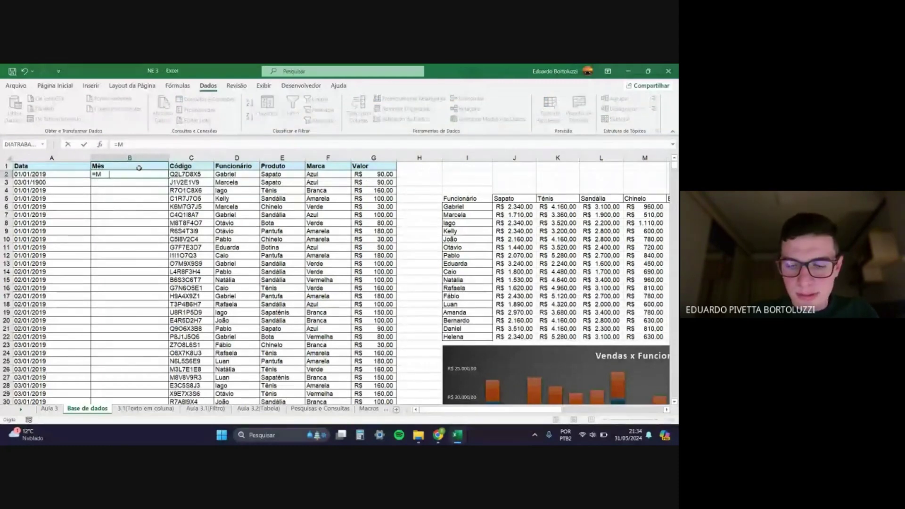
text(ês)
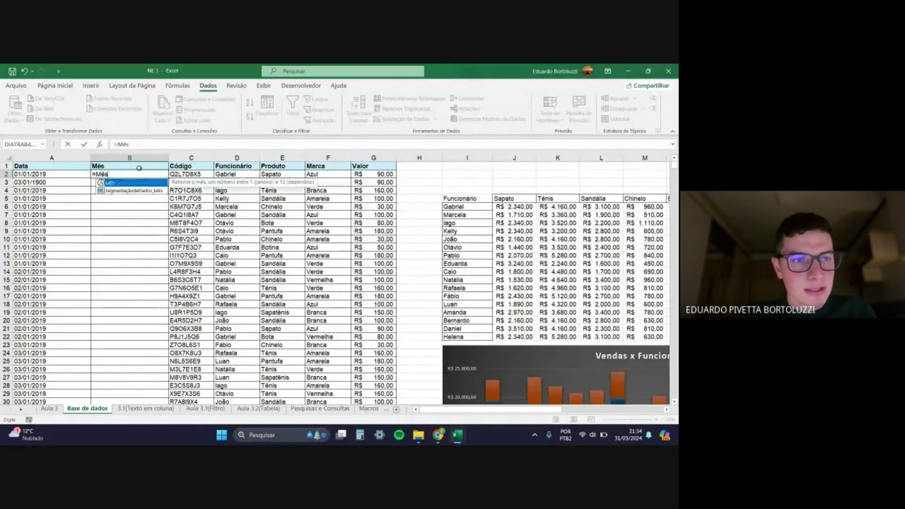
key(Tab)
click(66, 174)
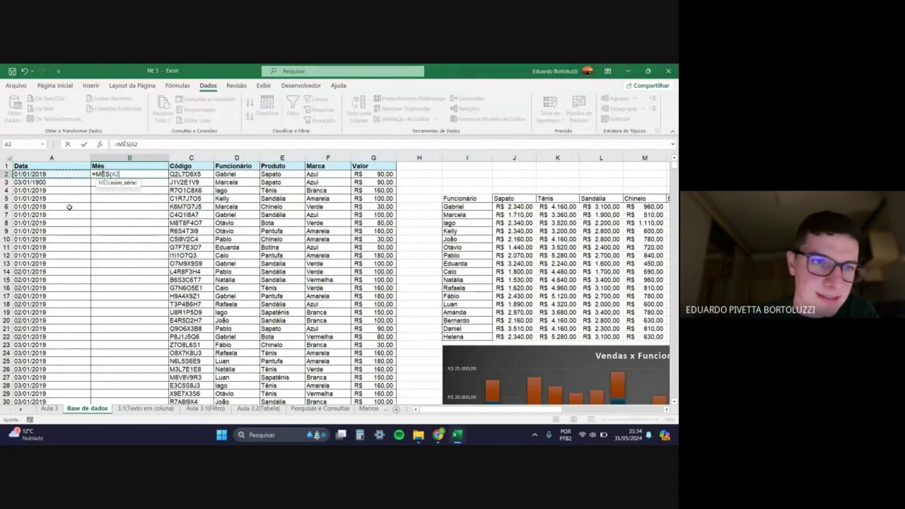
key(Return)
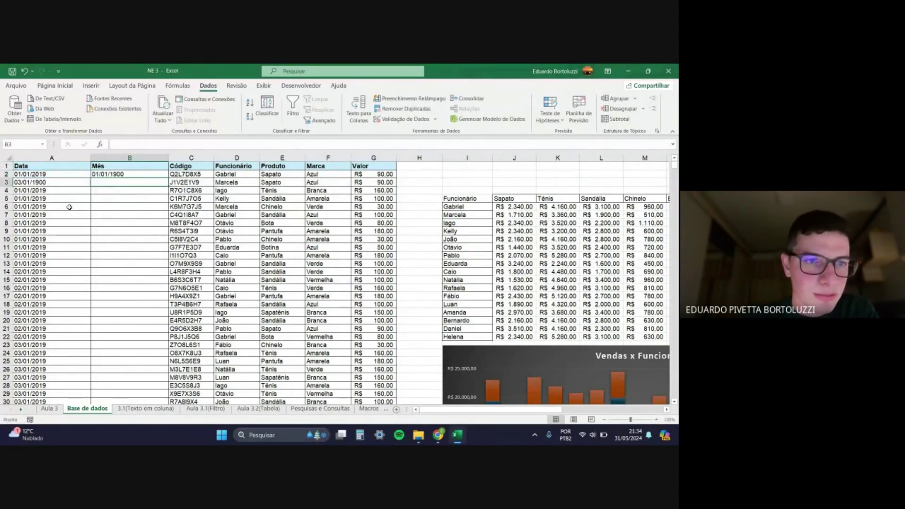
Step: Set the number format of B2 in the Mês column to Geral
click(109, 174)
click(57, 86)
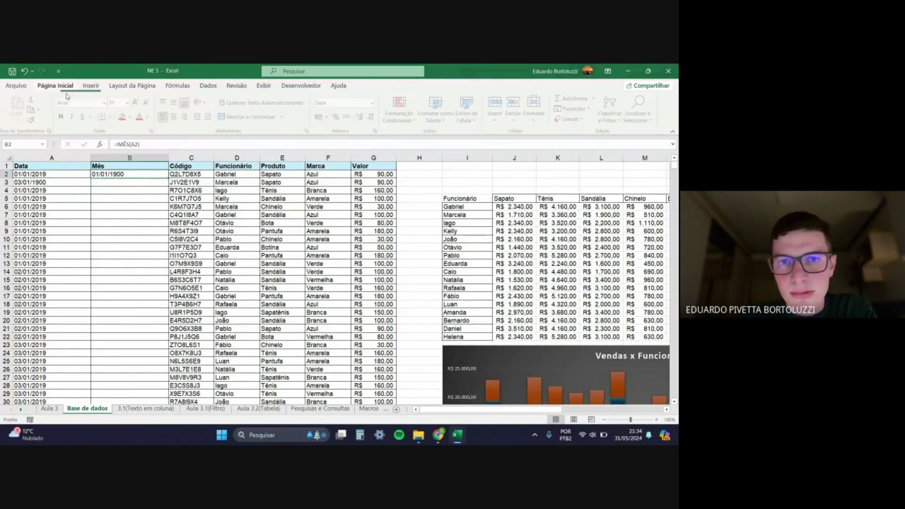
click(374, 102)
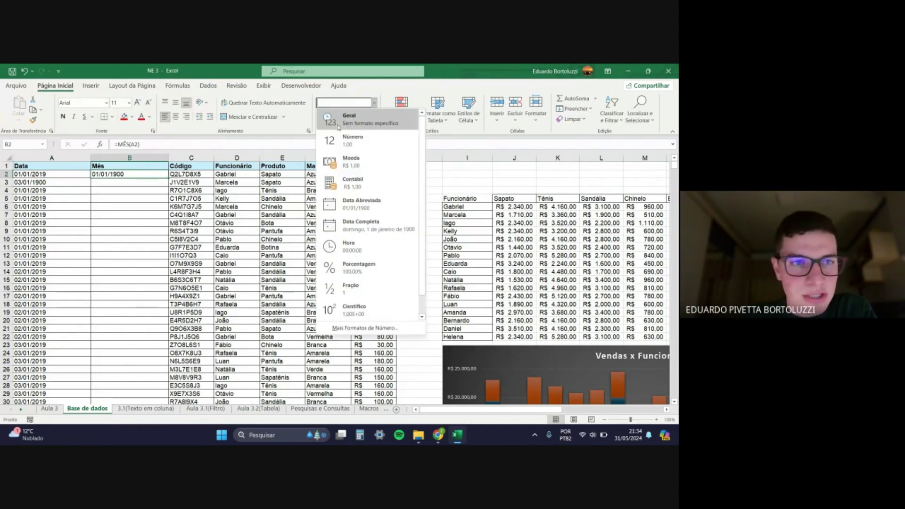
click(348, 118)
click(145, 182)
click(142, 173)
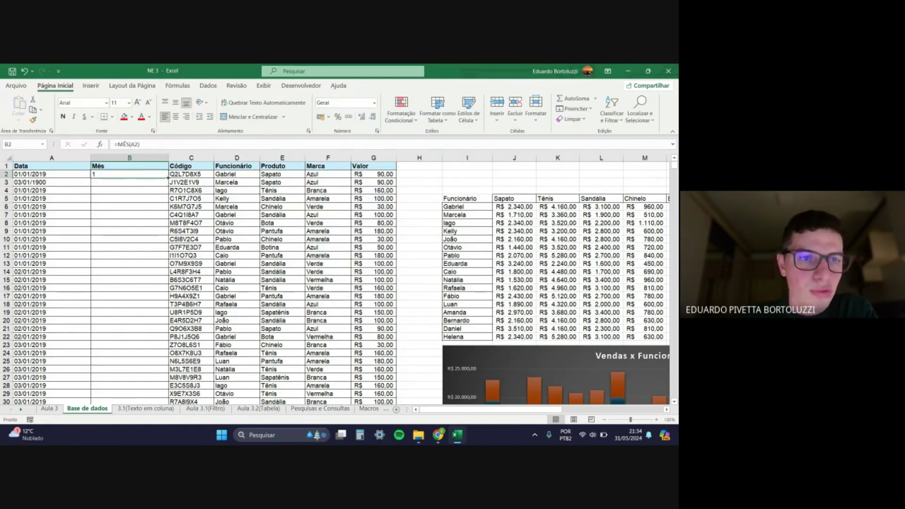
Step: Fill the MÊS formula from B2 down the whole Mês column and check the copied cells
double_click(168, 178)
click(138, 237)
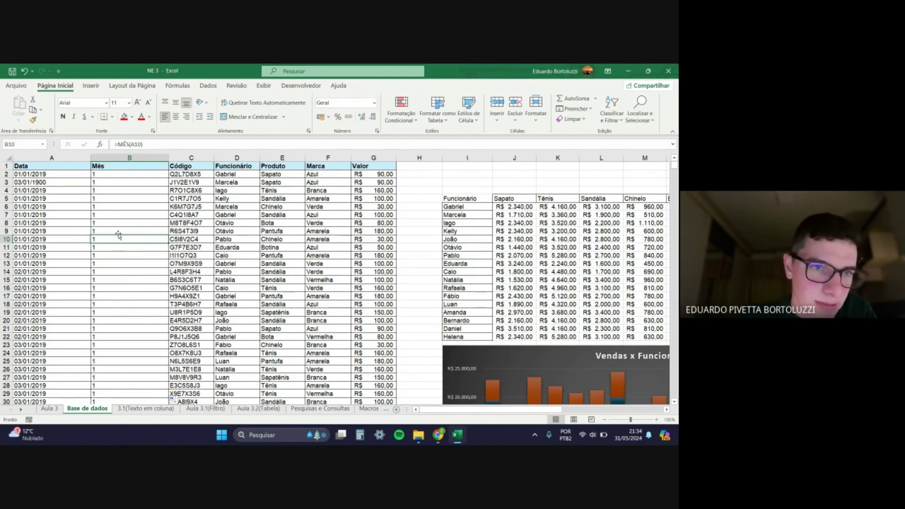
click(133, 175)
mouse_move(132, 175)
mouse_down()
mouse_move(135, 240)
mouse_move(134, 177)
mouse_up()
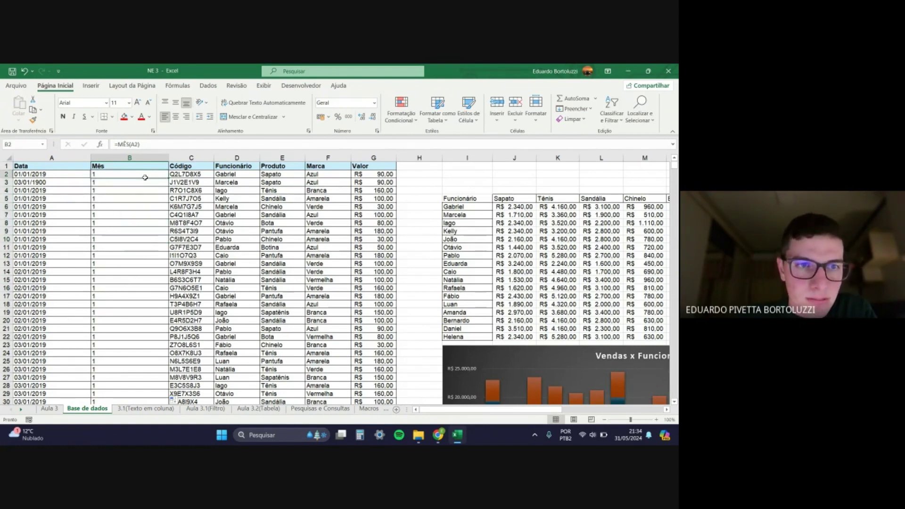
click(135, 181)
click(135, 175)
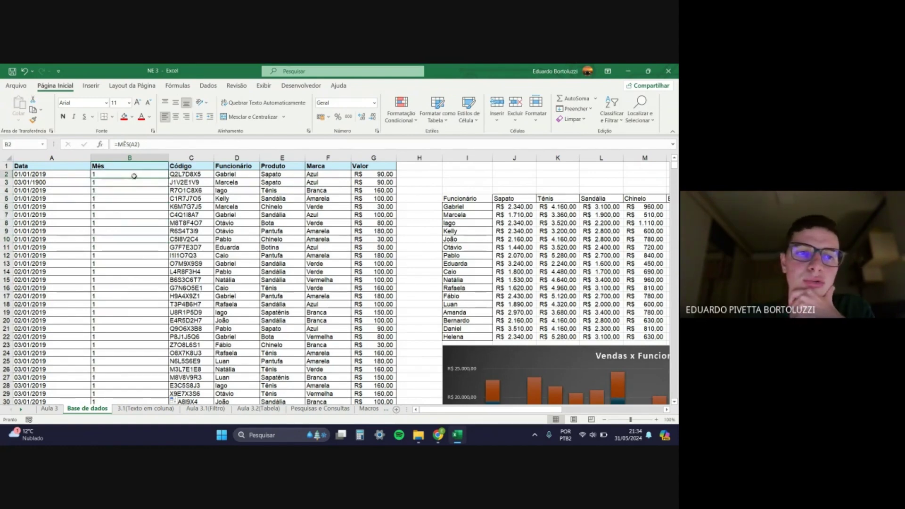
click(49, 409)
click(54, 208)
click(53, 216)
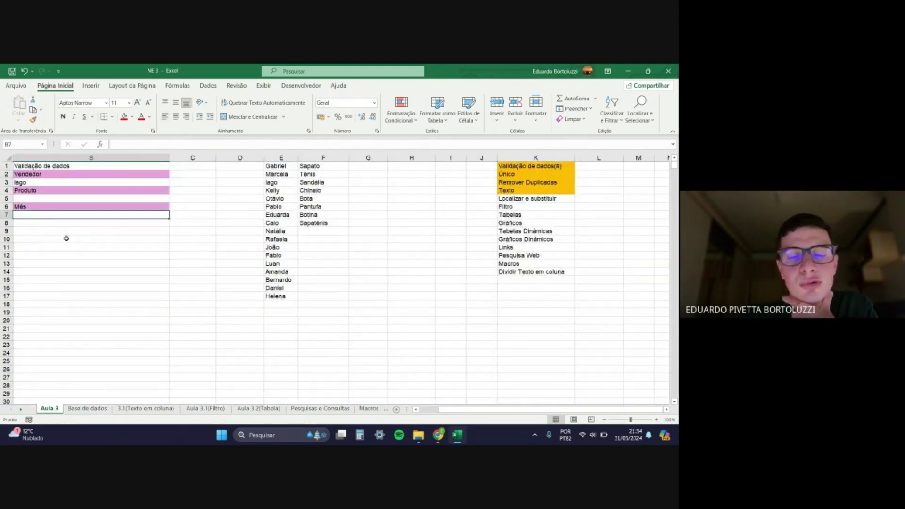
click(88, 222)
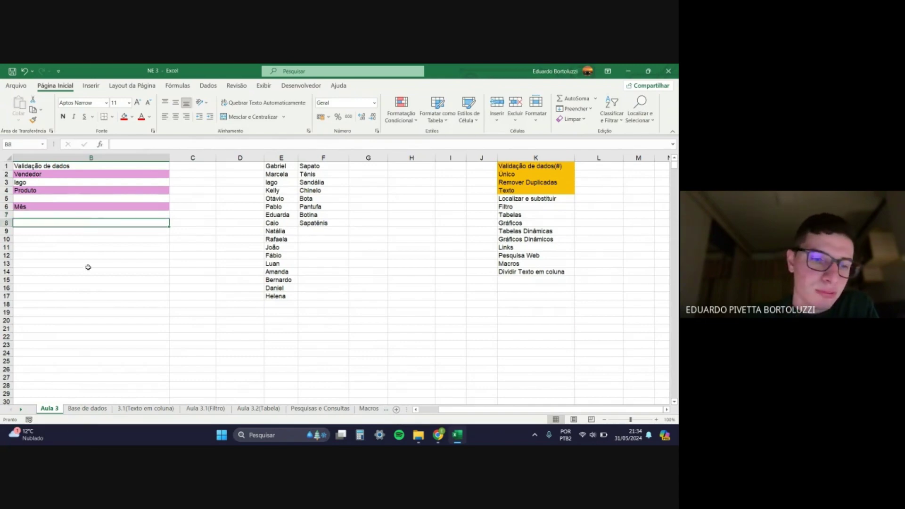
click(88, 408)
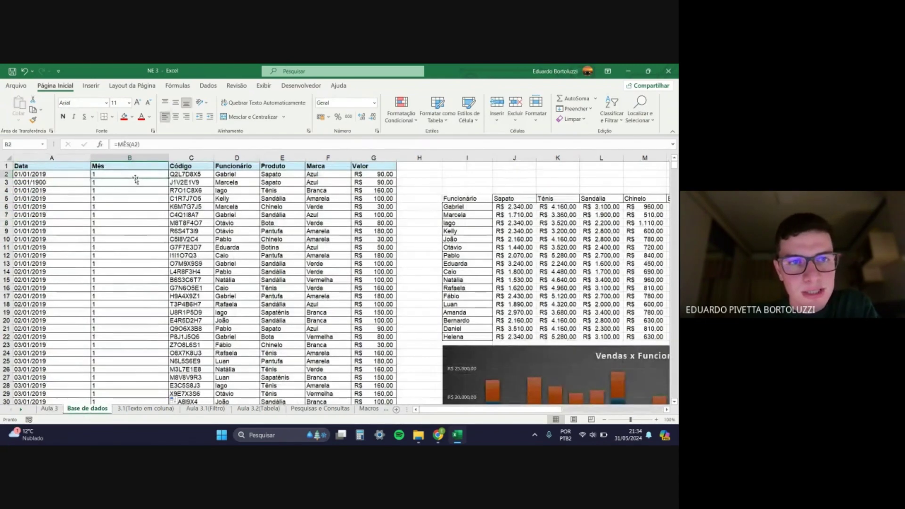
Step: Replace the formula in B2 on Base de dados with =TEXTO(A2;"mmm") to return the abbreviated month name
click(151, 145)
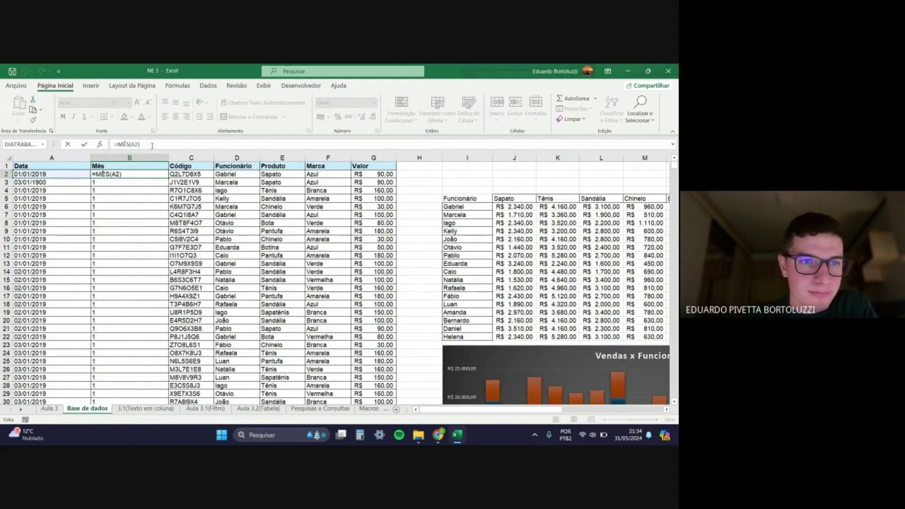
key(BackSpace)
key(BackSpace)
key(BackSpace)
key(BackSpace)
key(BackSpace)
key(BackSpace)
key(BackSpace)
text(t)
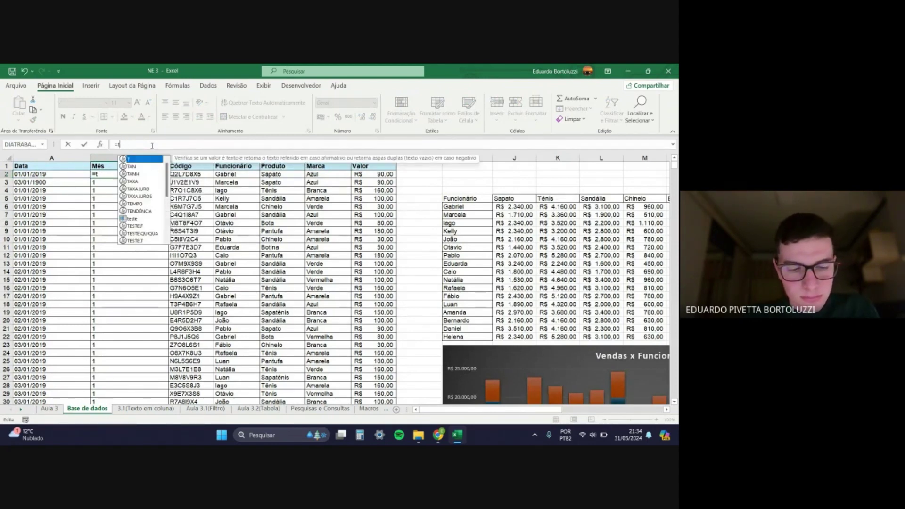
text(exto)
key(Tab)
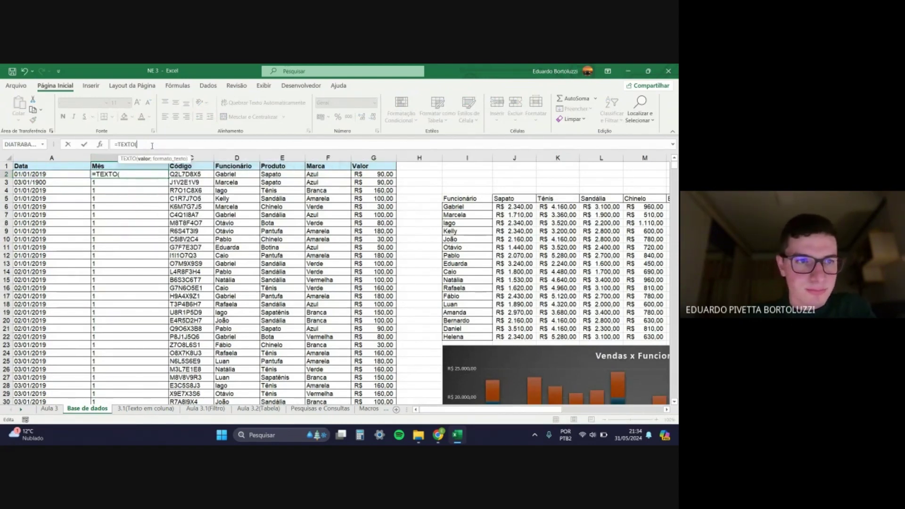
click(70, 174)
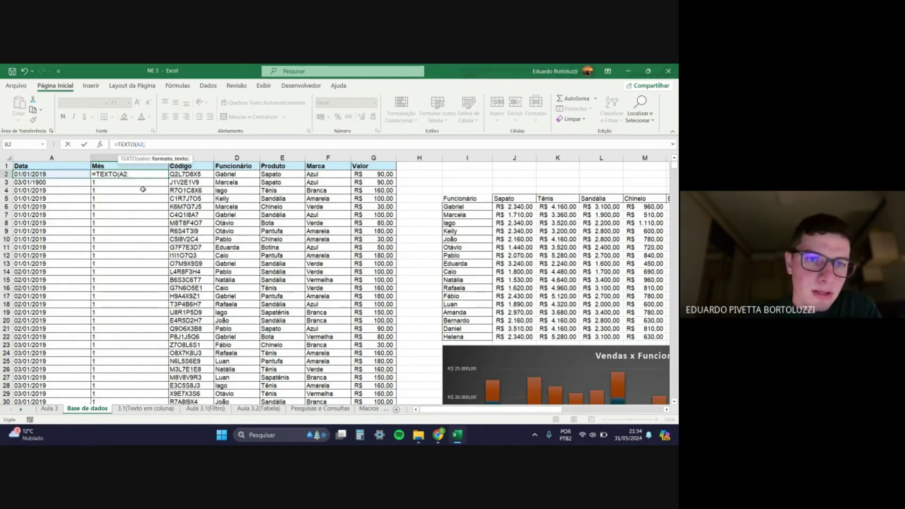
text(;)
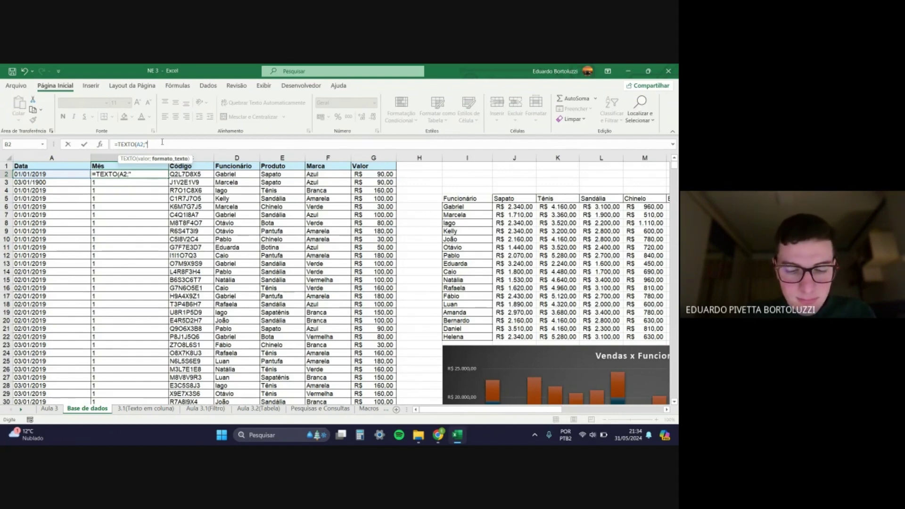
text(m)
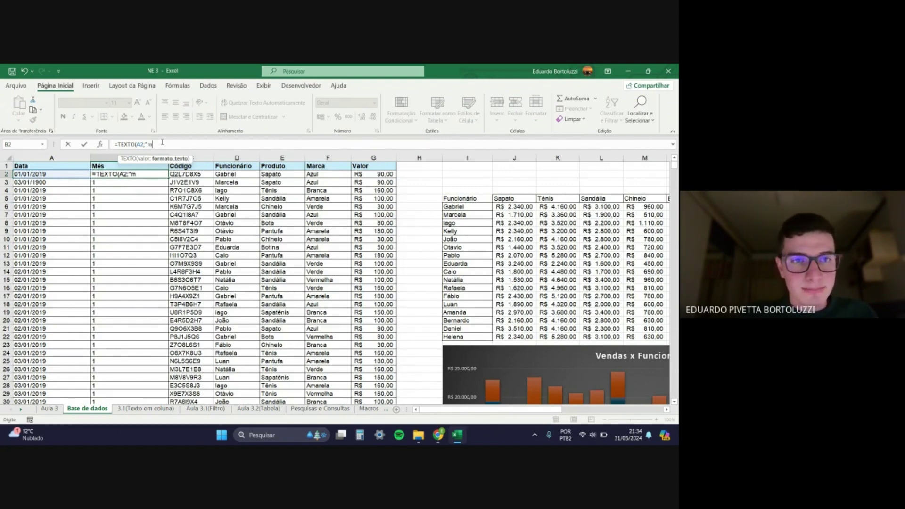
text(mm")
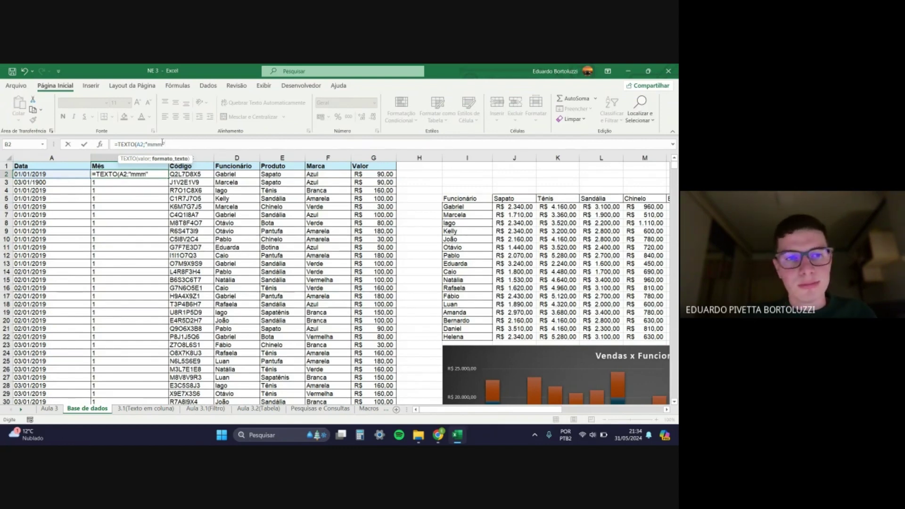
text())
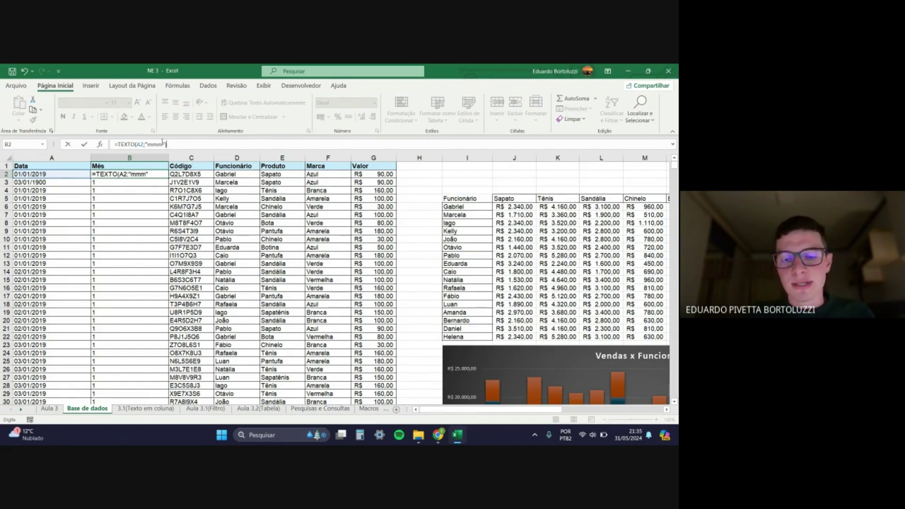
key(Return)
Step: Fill the "mmm" TEXTO formula from B2 down the Mês column and inspect the formula in B3
click(158, 175)
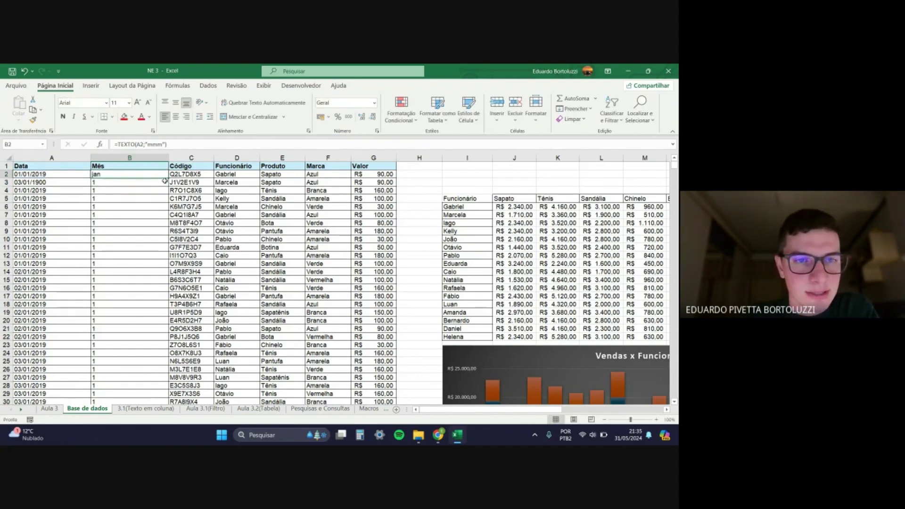
double_click(168, 178)
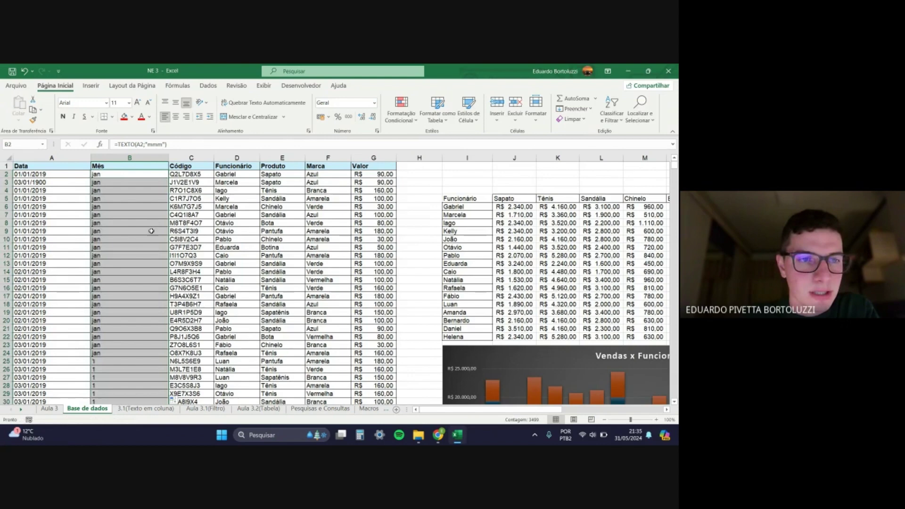
click(125, 182)
click(122, 174)
click(121, 184)
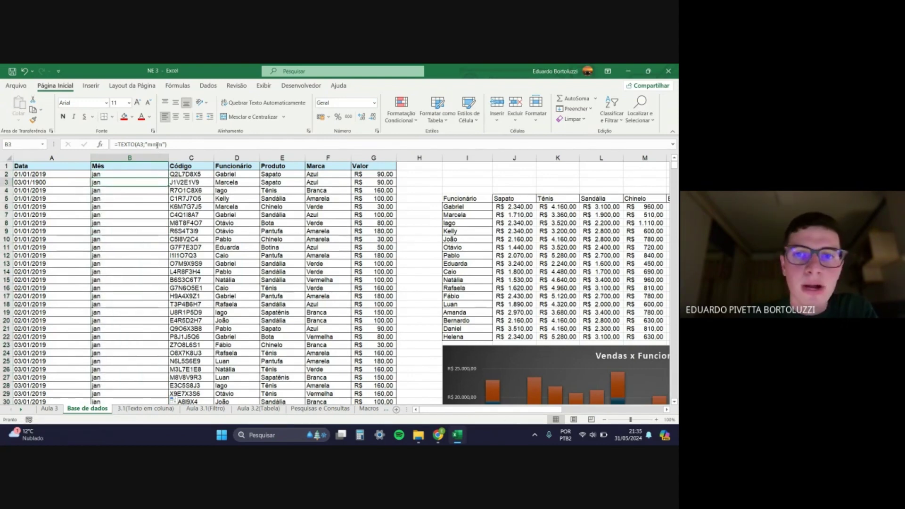
key(F2)
key(Escape)
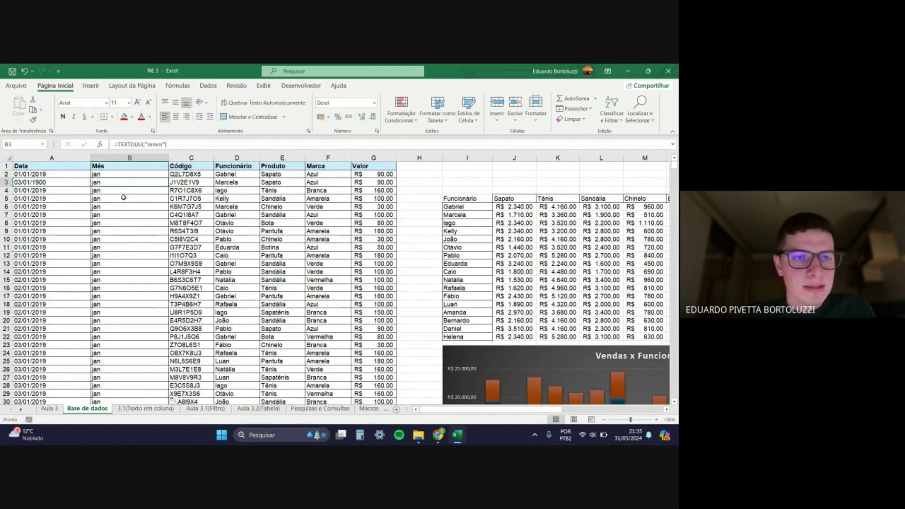
Step: Extend the text format in B2's formula to "mmmm" for full month names and fill it down the Mês column
click(115, 173)
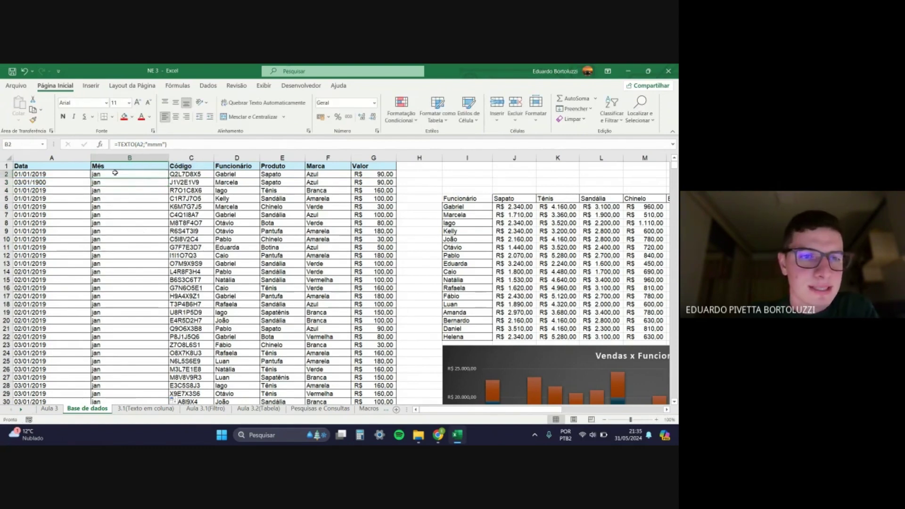
click(158, 144)
text(m)
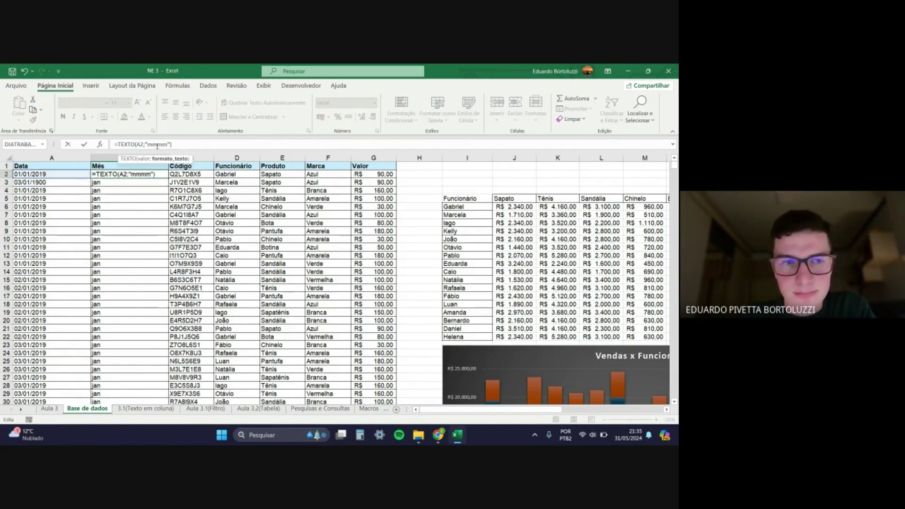
key(Return)
click(153, 173)
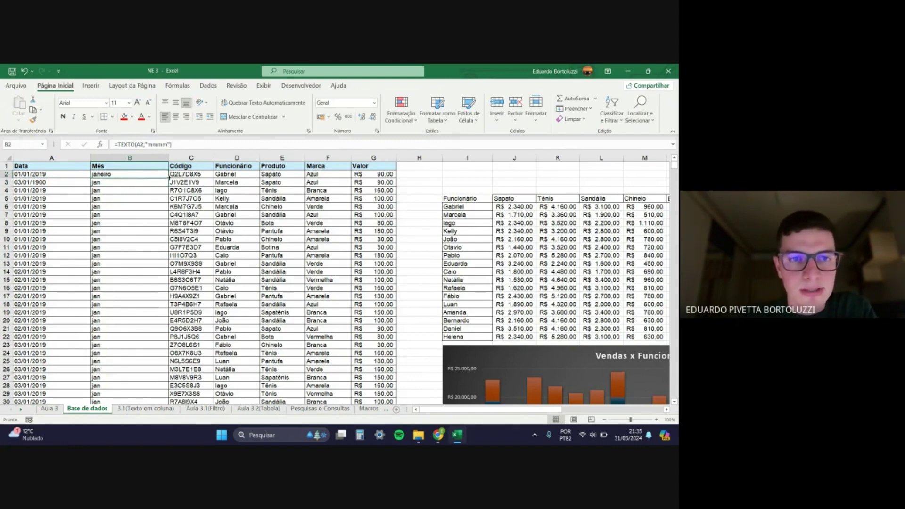
double_click(169, 178)
click(154, 208)
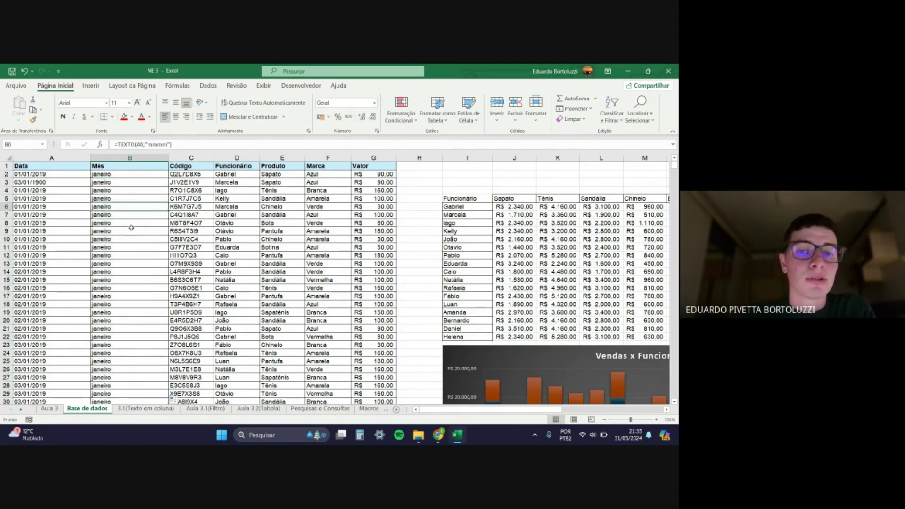
Step: Try the shorter "mmm" format in B2's TEXTO formula and restore it to "mmmm"
click(106, 173)
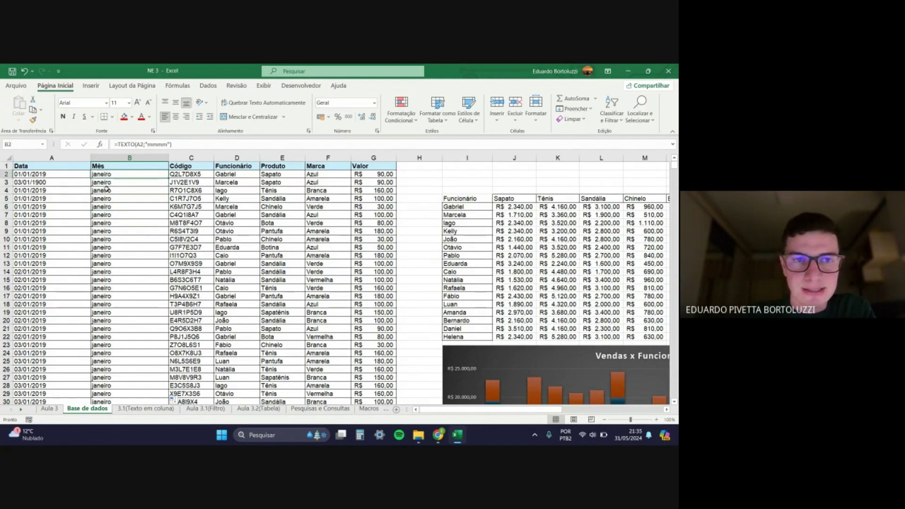
click(166, 146)
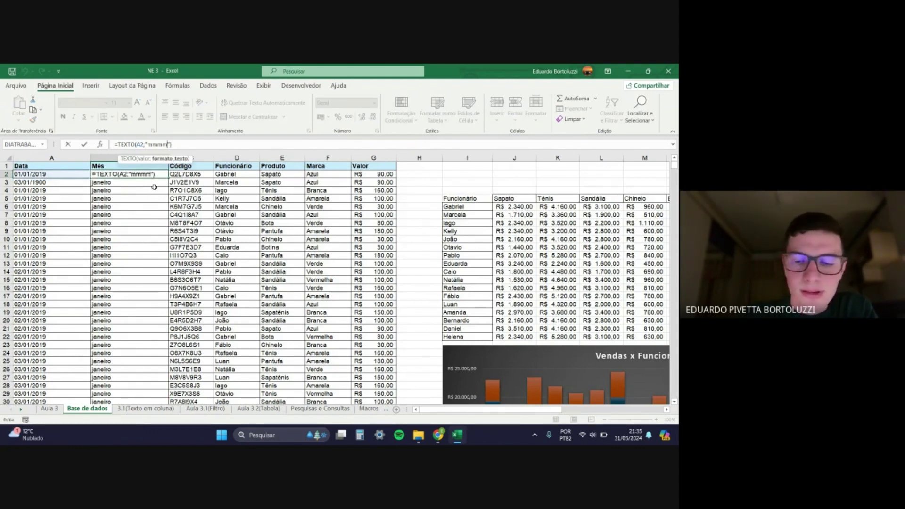
click(150, 144)
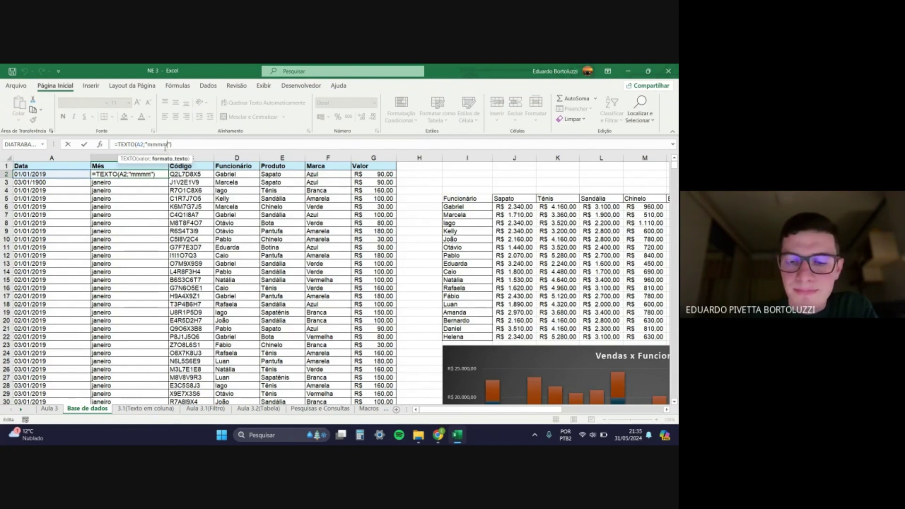
key(BackSpace)
key(Return)
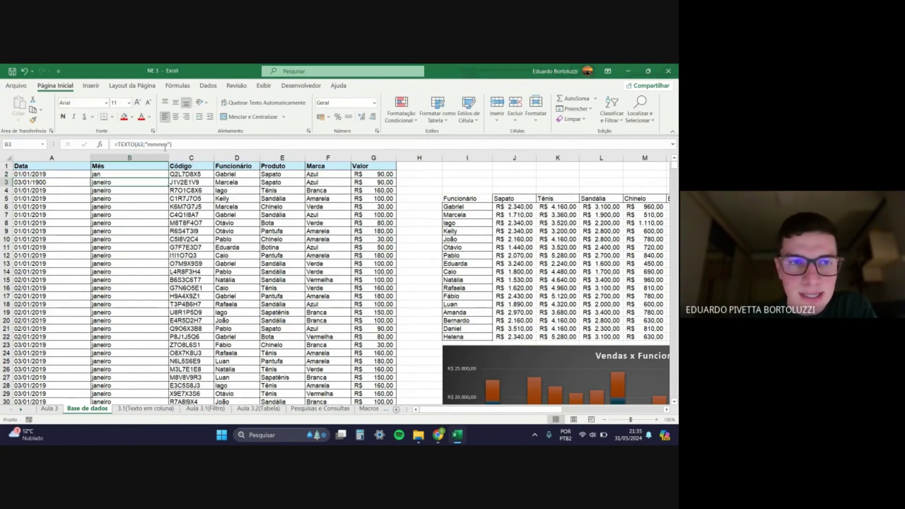
click(107, 173)
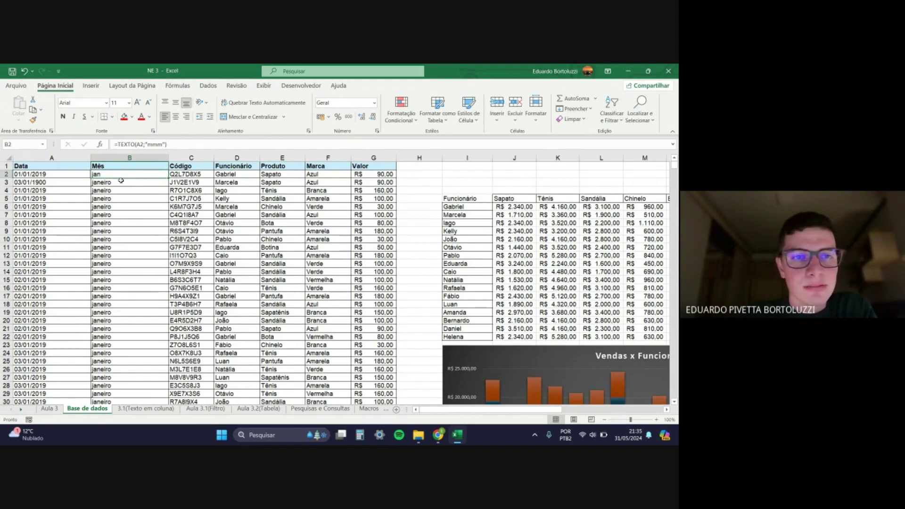
click(163, 145)
text(m)
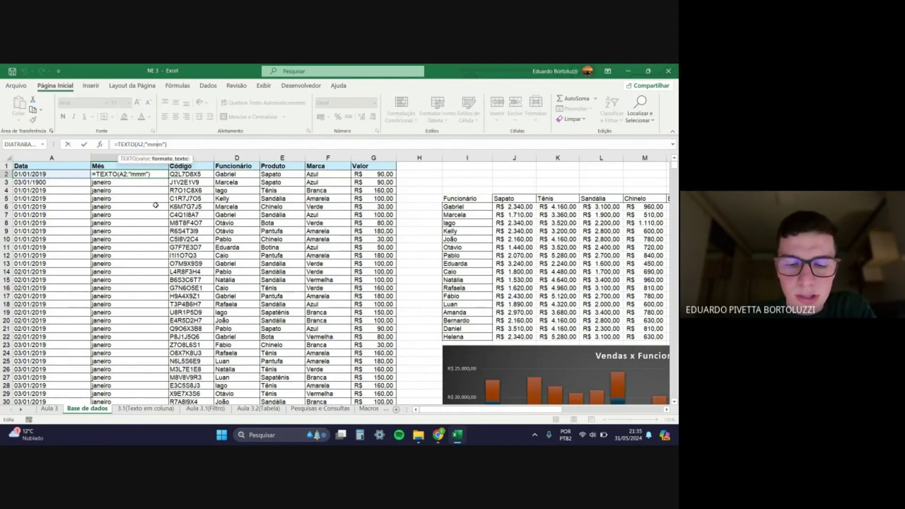
key(Return)
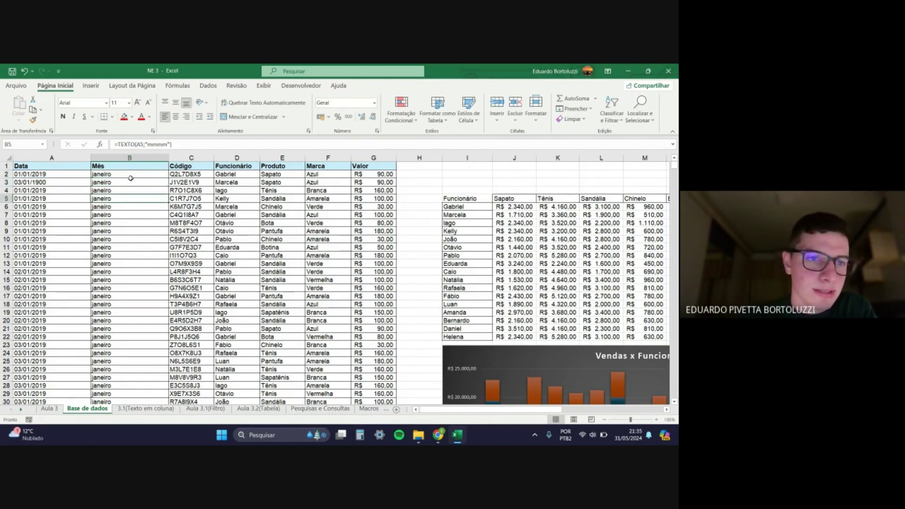
mouse_move(130, 181)
mouse_down()
mouse_move(131, 235)
mouse_move(128, 185)
mouse_up()
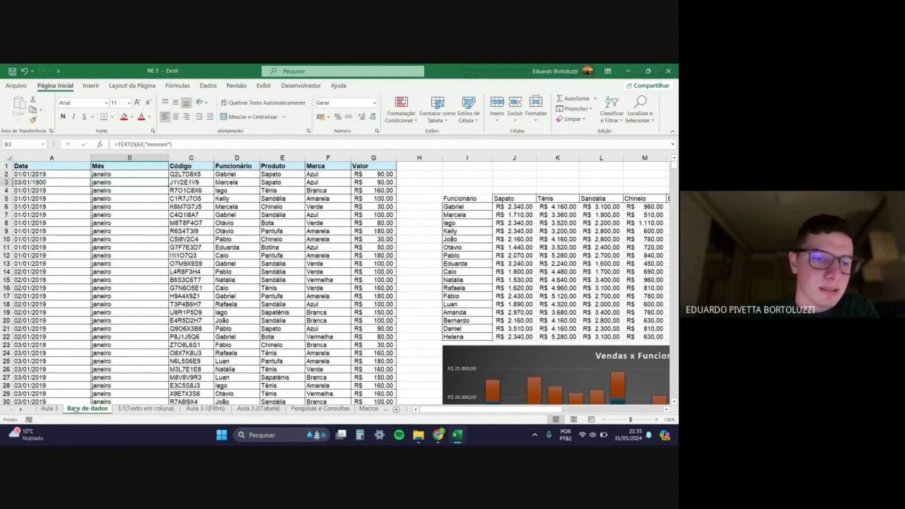
Step: List the distinct months in G1 on Aula 3 with ÚNICO over B2:B3500 of Base de dados
click(50, 408)
click(366, 166)
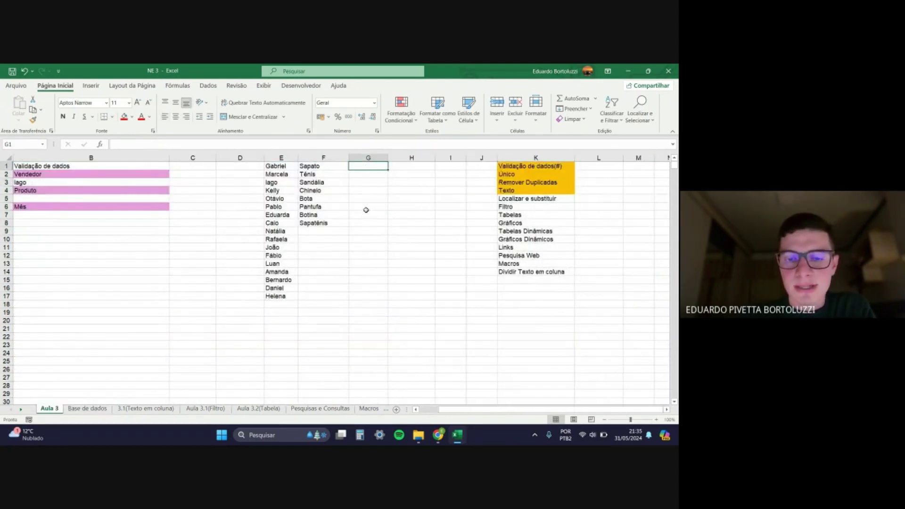
text(=ú)
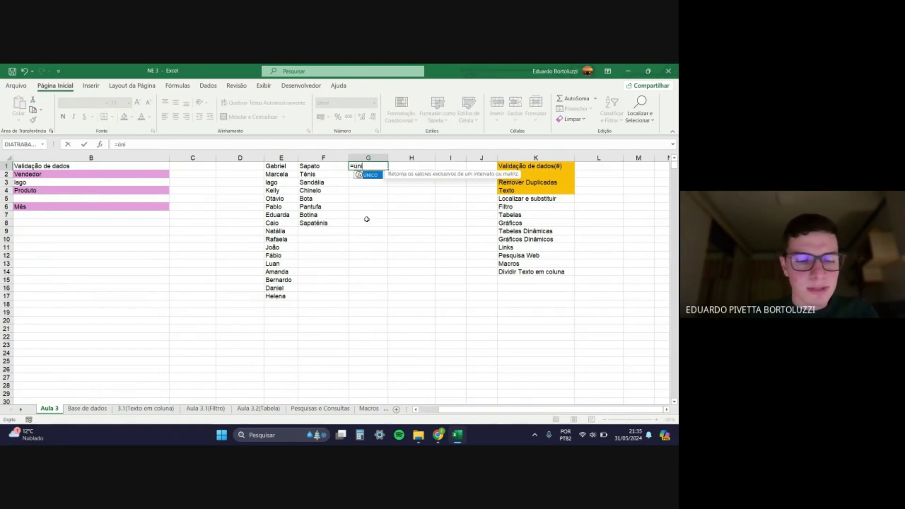
text(ni)
key(Tab)
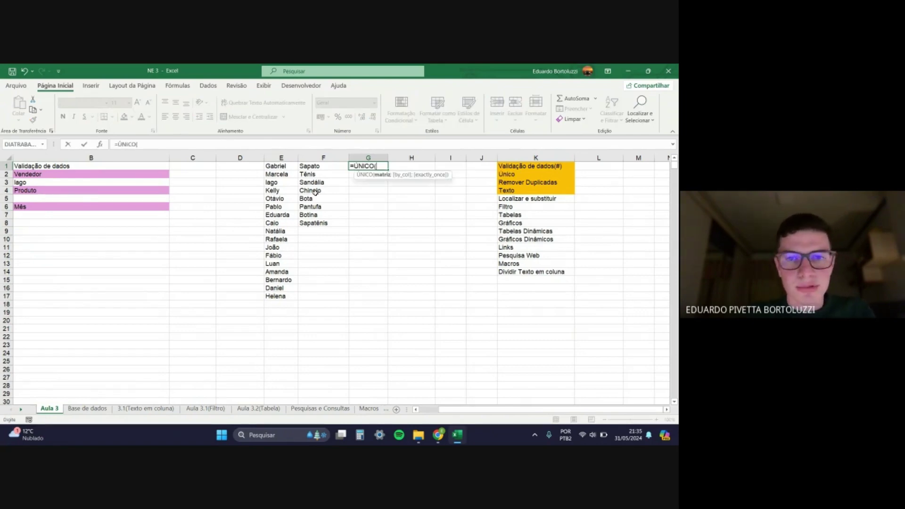
click(99, 409)
click(140, 174)
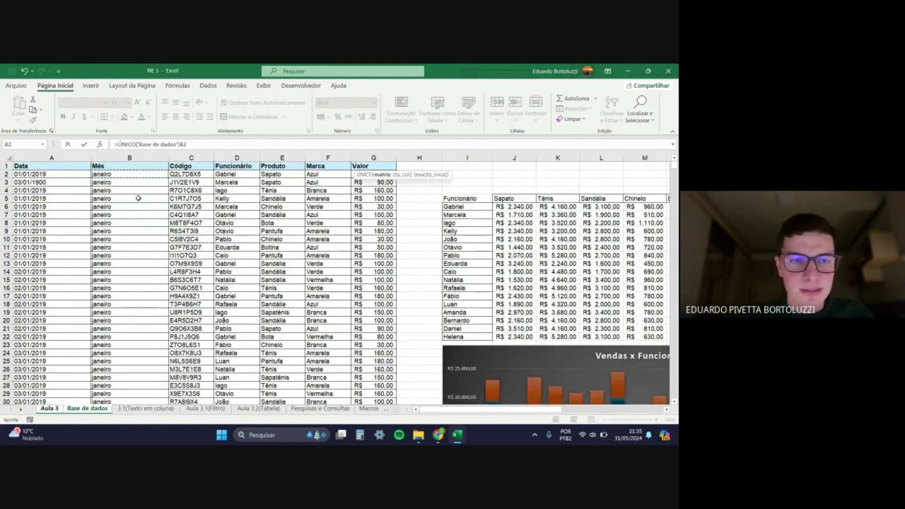
key(ctrl+shift+Down)
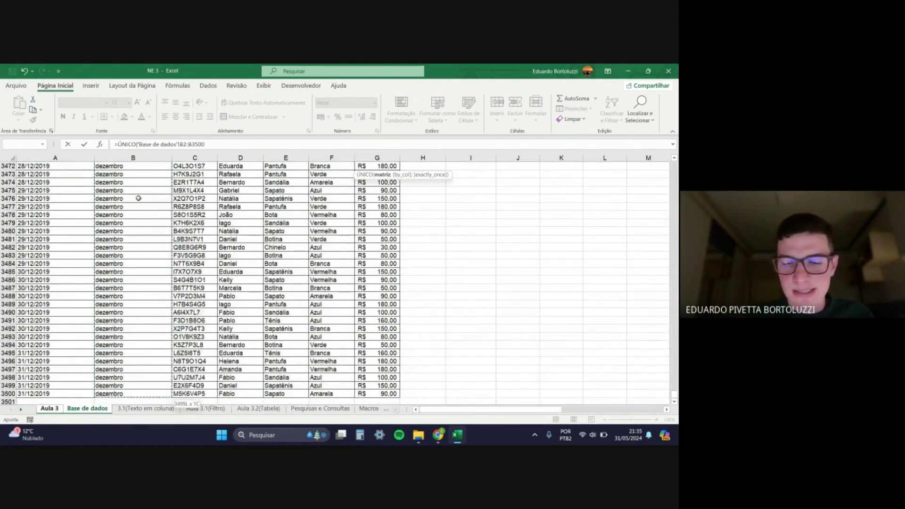
key(Return)
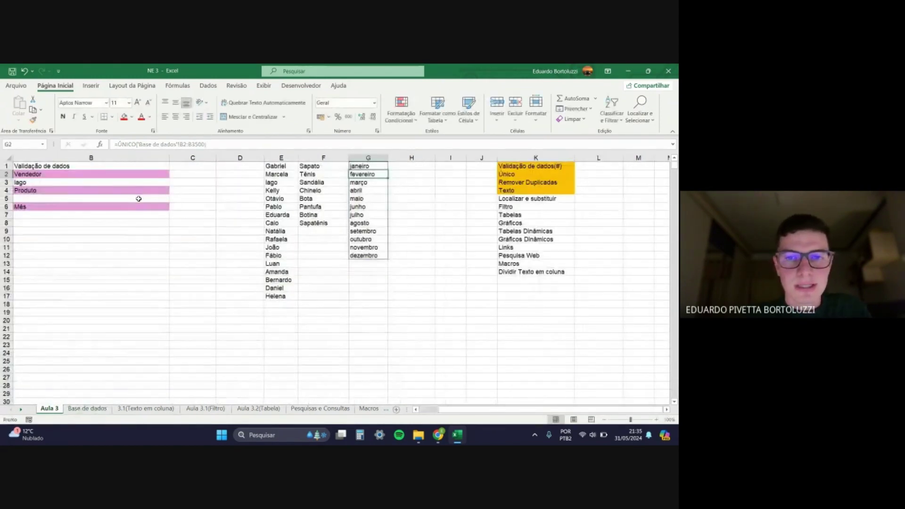
click(409, 198)
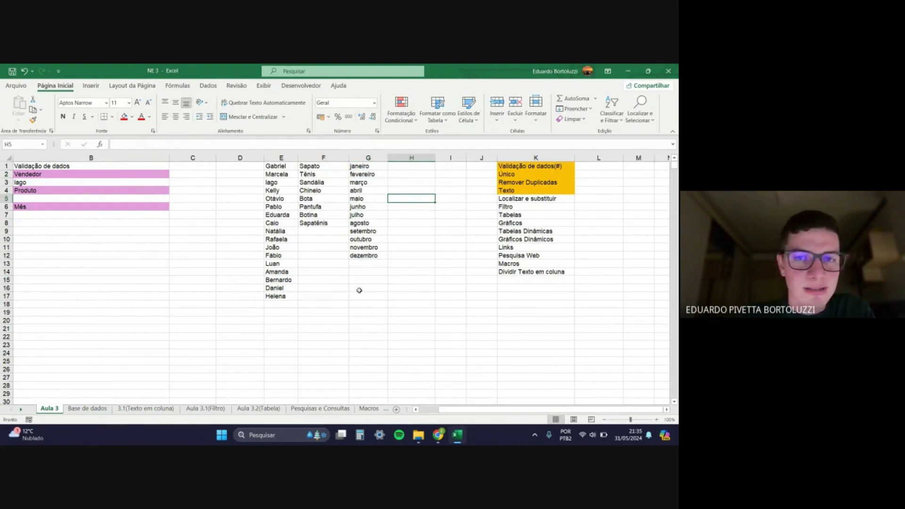
click(369, 172)
click(322, 304)
Step: Add a list-type data validation to B7 below Mês, using =$G$1# as the source
click(110, 217)
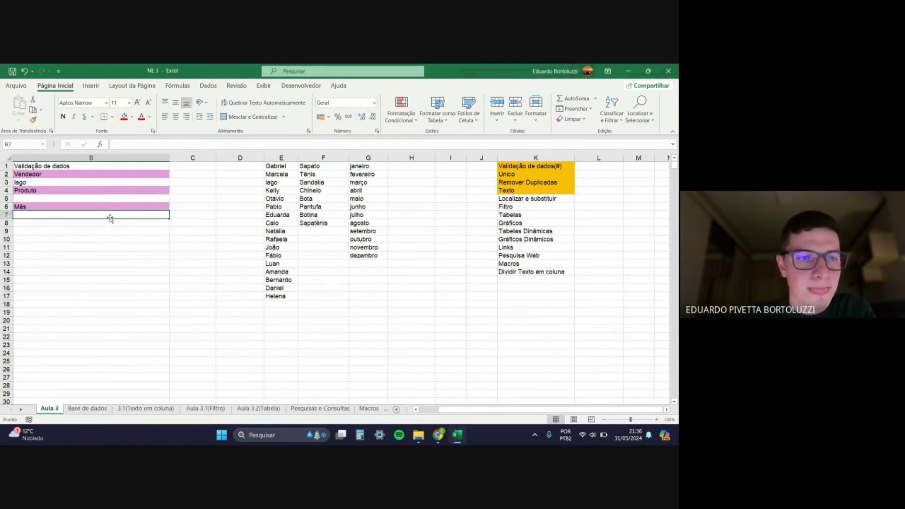
click(207, 85)
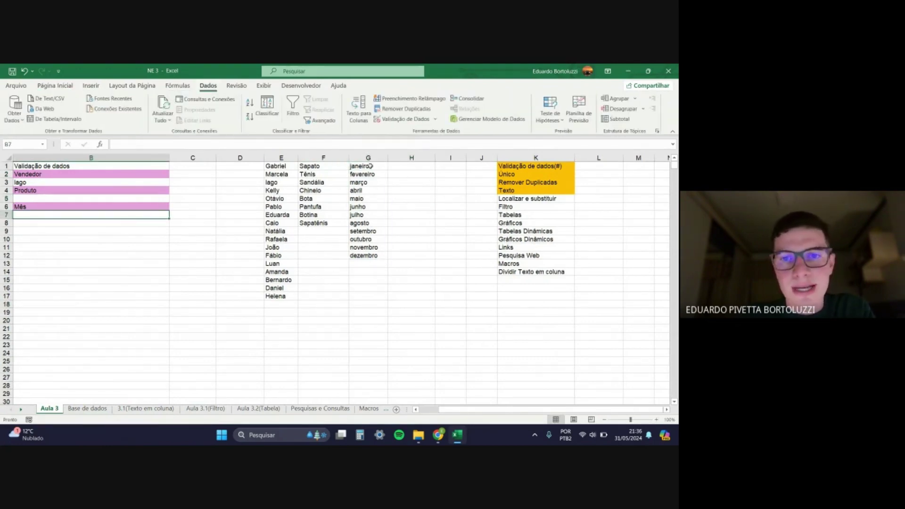
click(403, 119)
click(456, 207)
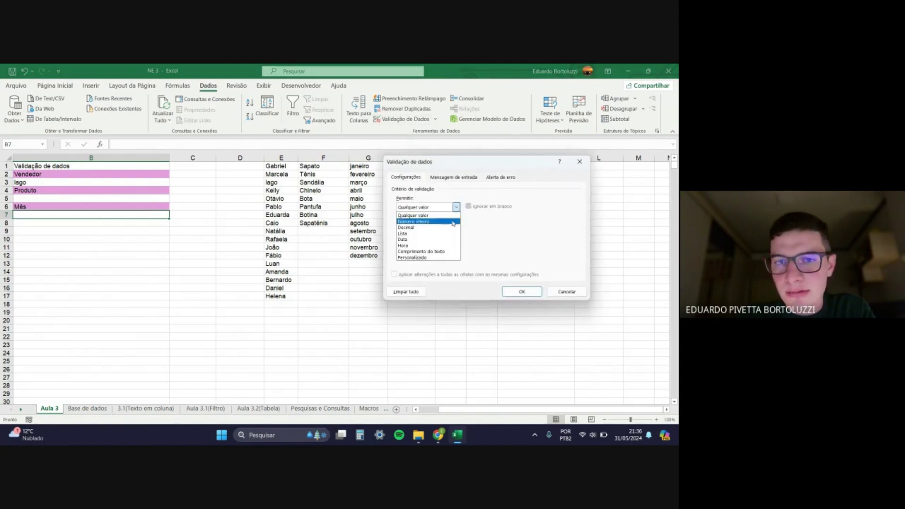
click(429, 227)
click(456, 207)
click(436, 233)
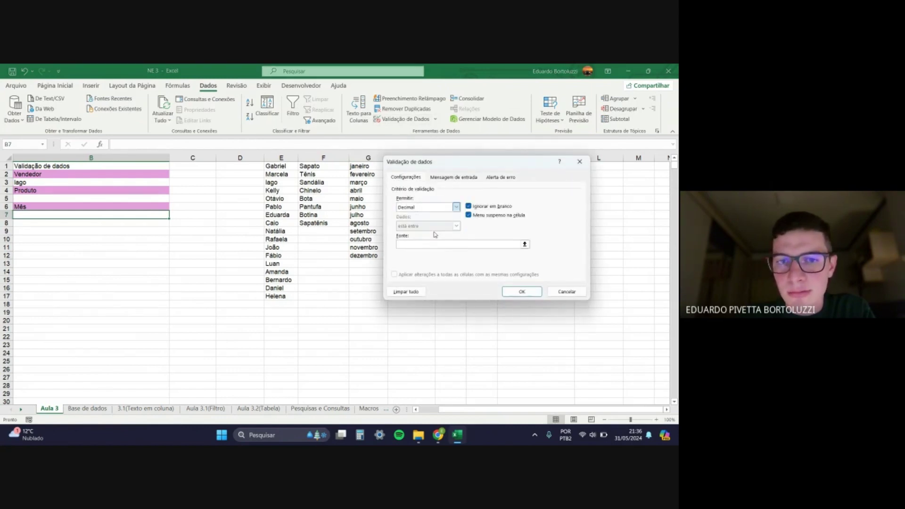
click(363, 166)
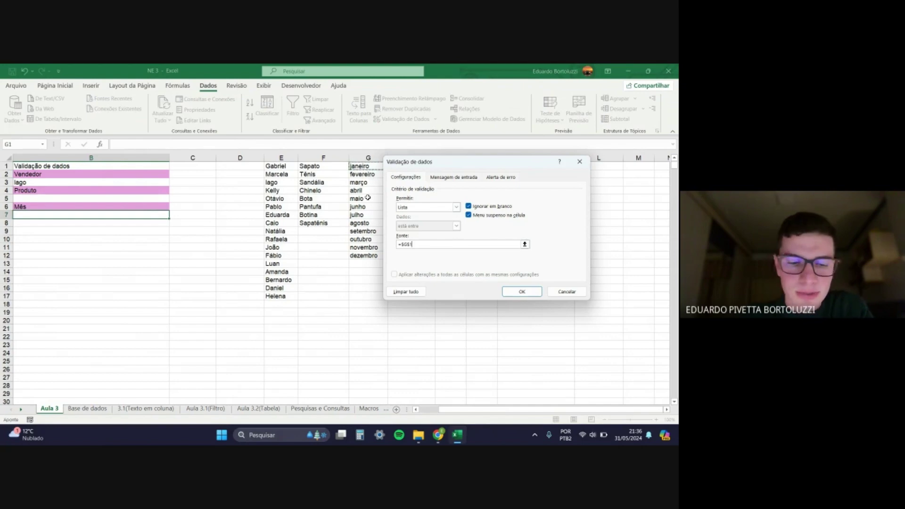
text(:)
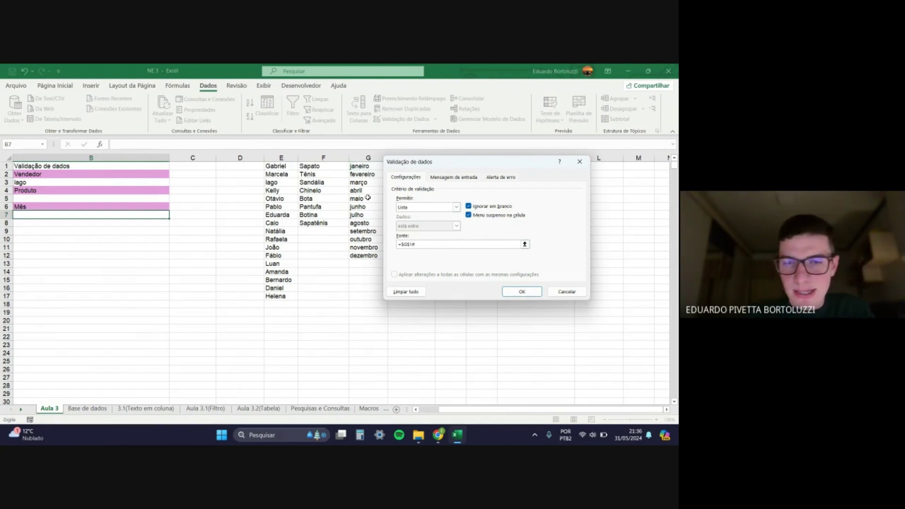
key(Return)
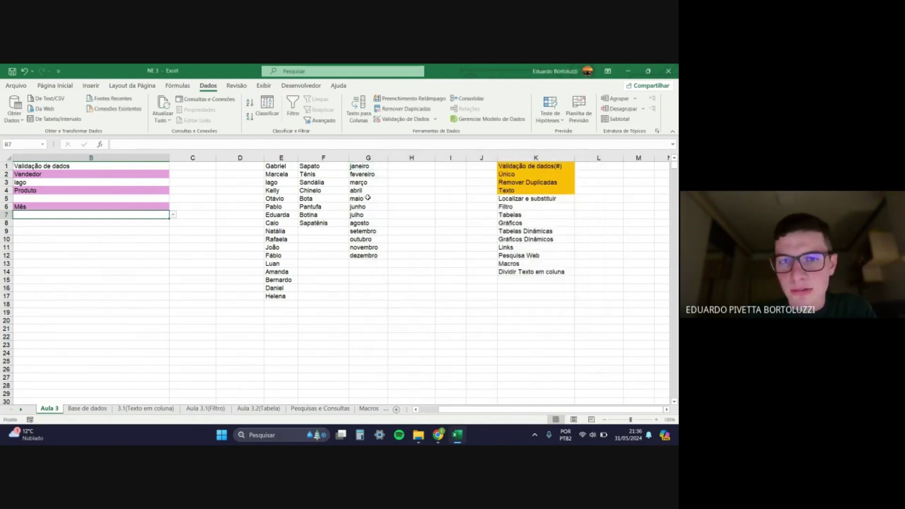
Step: Choose another salesperson in the Vendedor drop-down in B3 and Chinelo in the Produto drop-down in B5
click(124, 182)
click(173, 182)
click(149, 200)
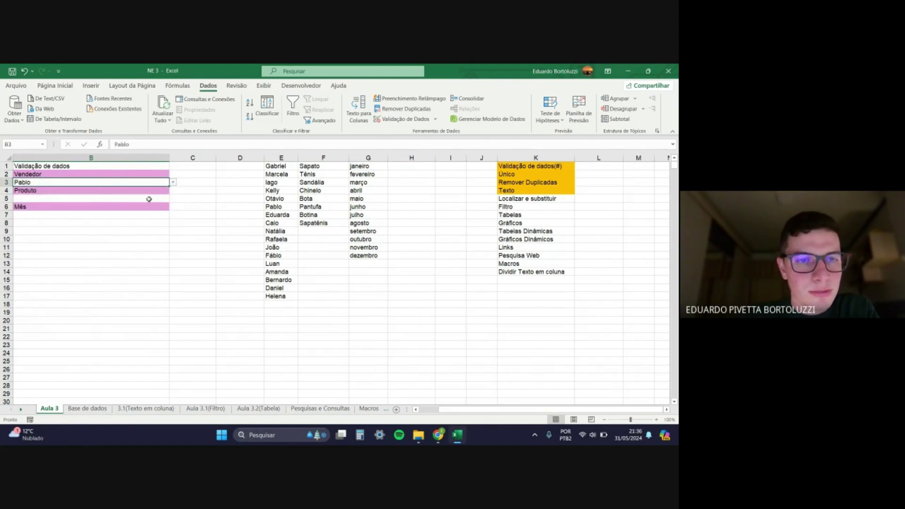
click(149, 199)
click(173, 199)
click(113, 225)
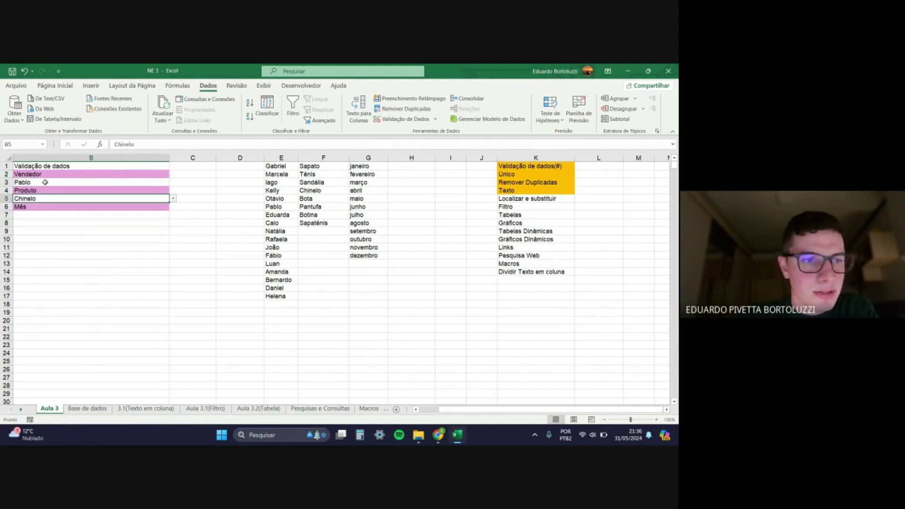
click(71, 182)
click(61, 201)
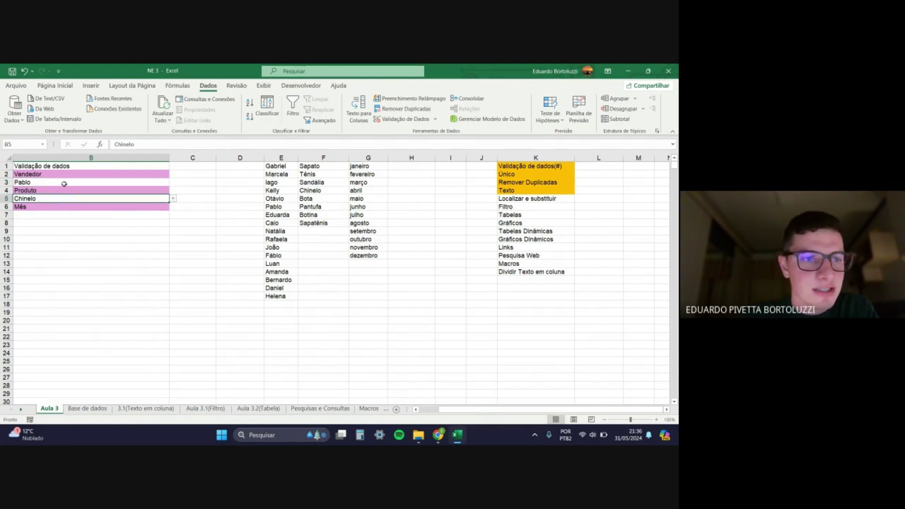
click(64, 183)
Step: Choose maio in the Mês drop-down in B7
click(104, 215)
click(173, 214)
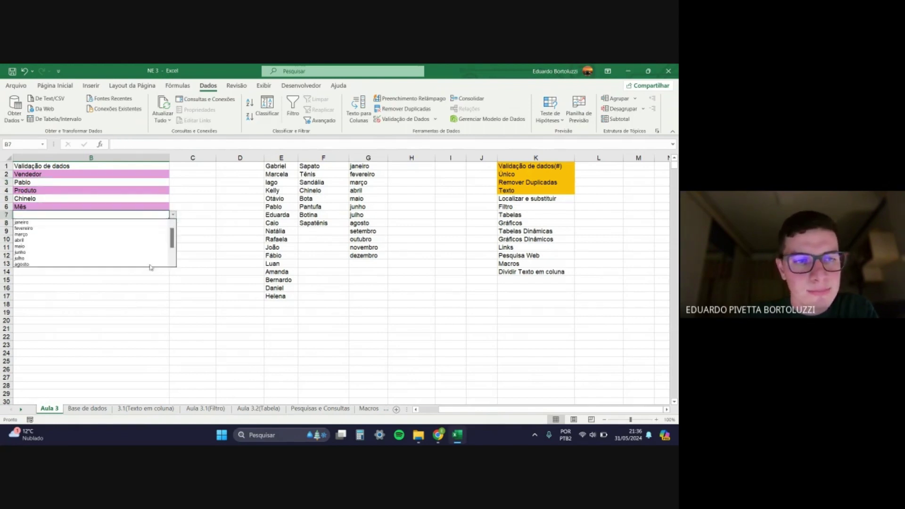
click(95, 246)
click(100, 279)
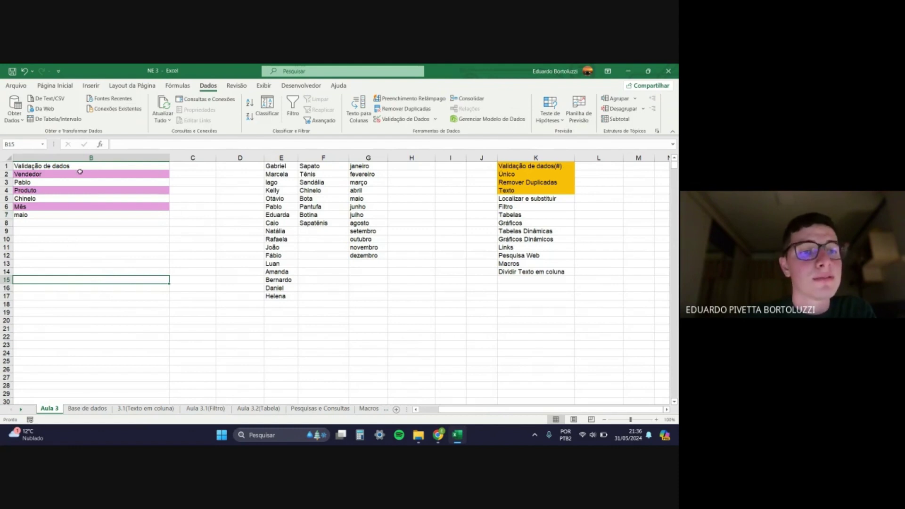
drag(80, 172, 82, 226)
click(92, 265)
click(103, 182)
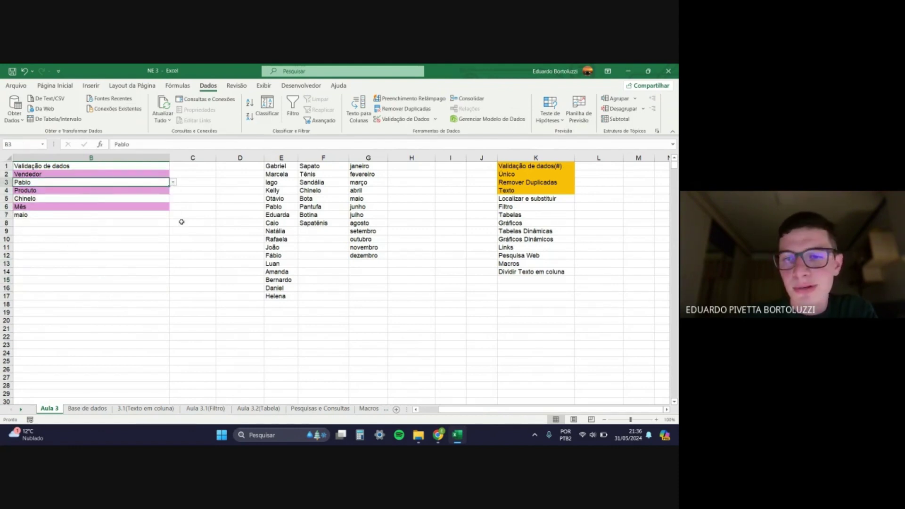
click(28, 296)
click(59, 240)
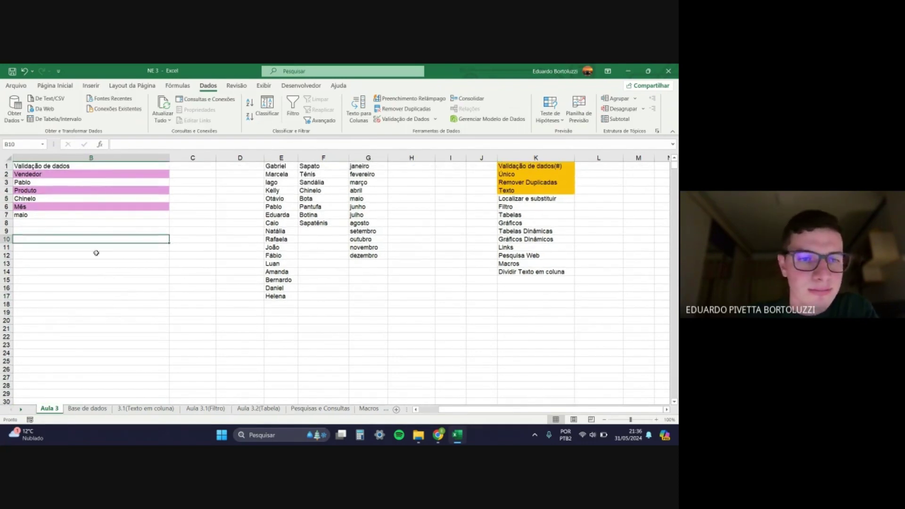
click(128, 296)
click(131, 242)
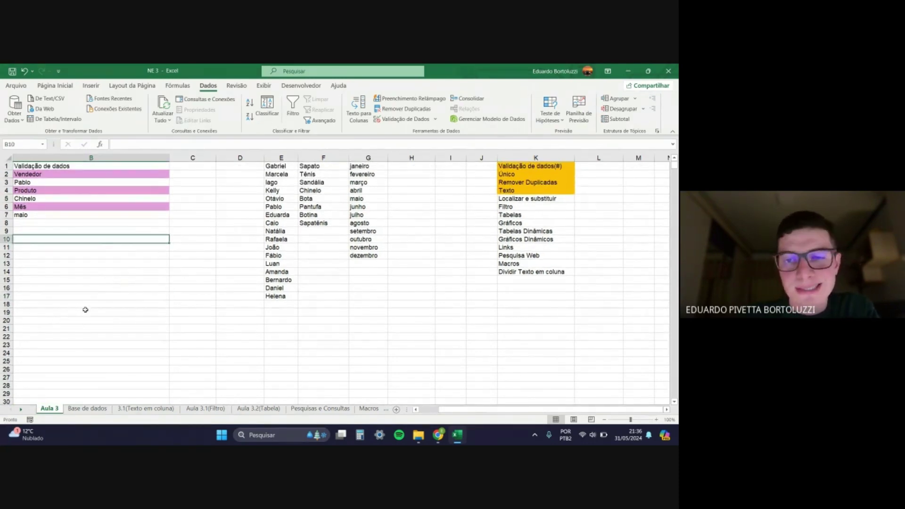
click(95, 288)
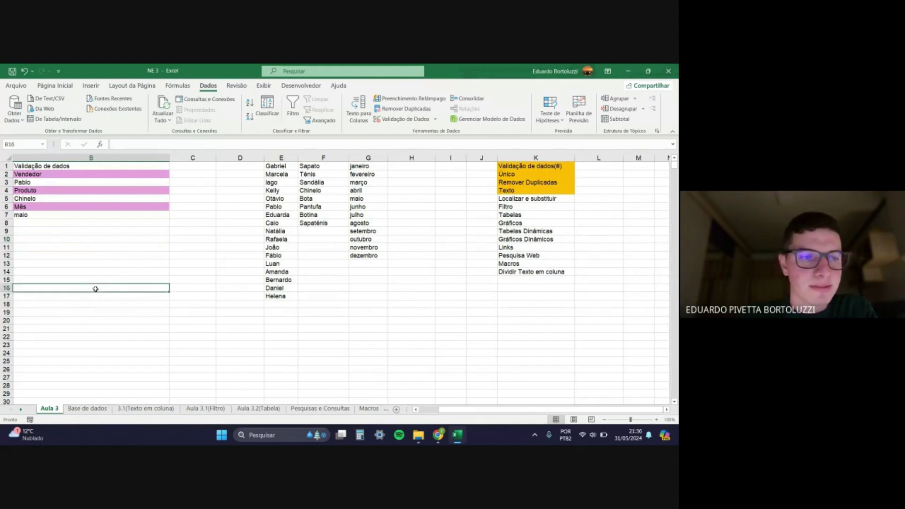
Step: Enter a label in B9 consisting of "Vendas do" followed by the chosen salesperson's name
click(75, 232)
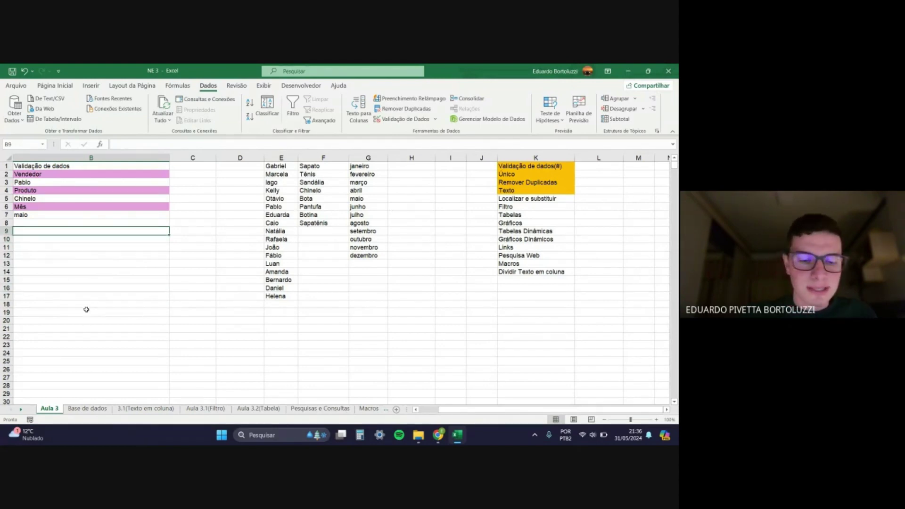
text(V)
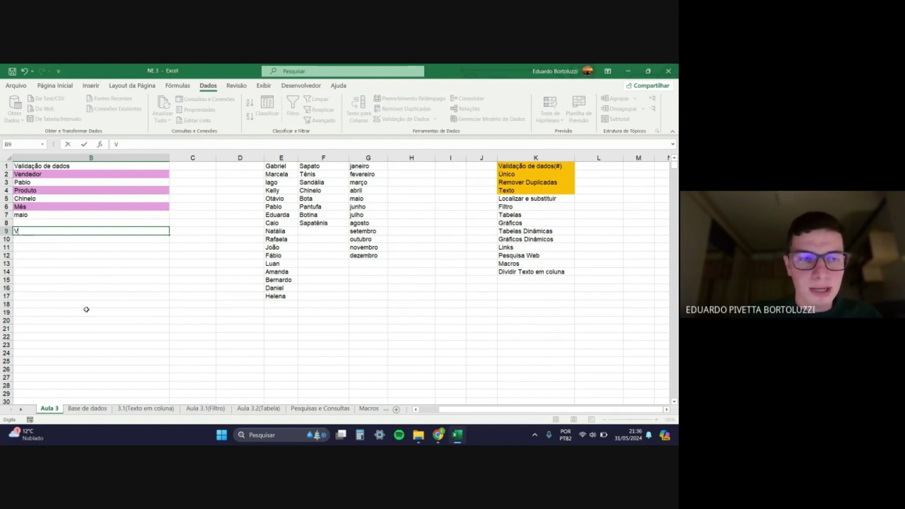
text(Vendas do Pablo)
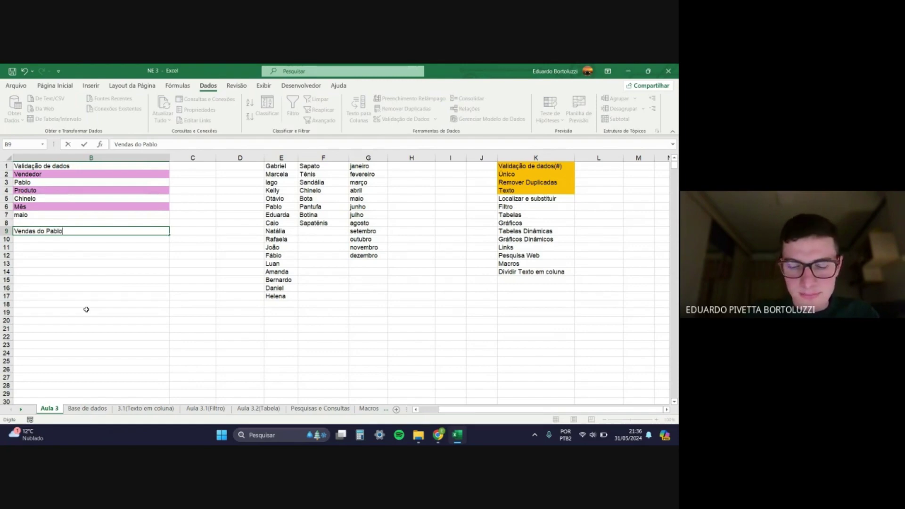
key(Return)
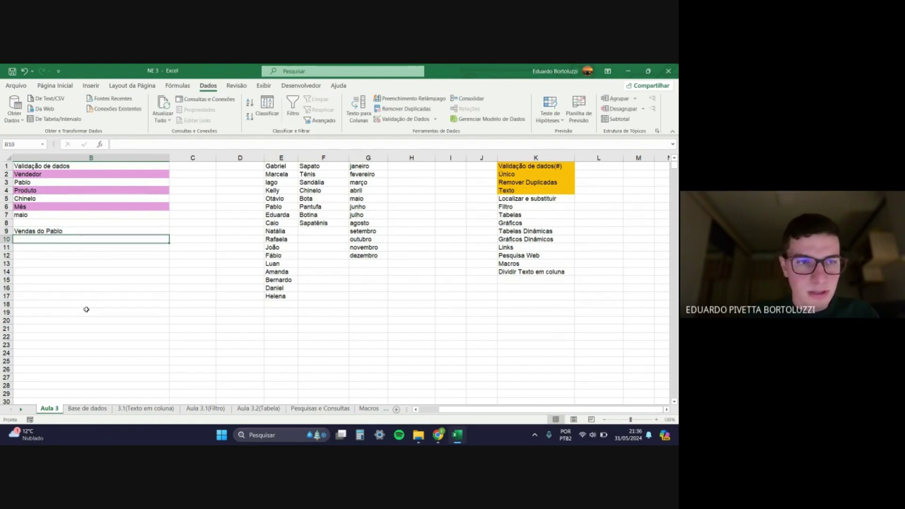
key(Up)
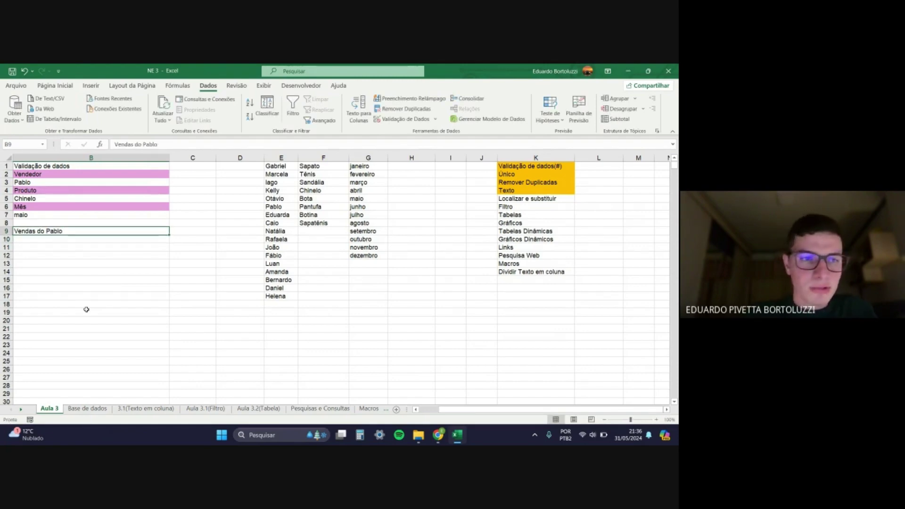
Step: Switch the Vendedor drop-down in B3 to a different salesperson to test the fixed label in B9
click(50, 183)
click(173, 183)
click(95, 207)
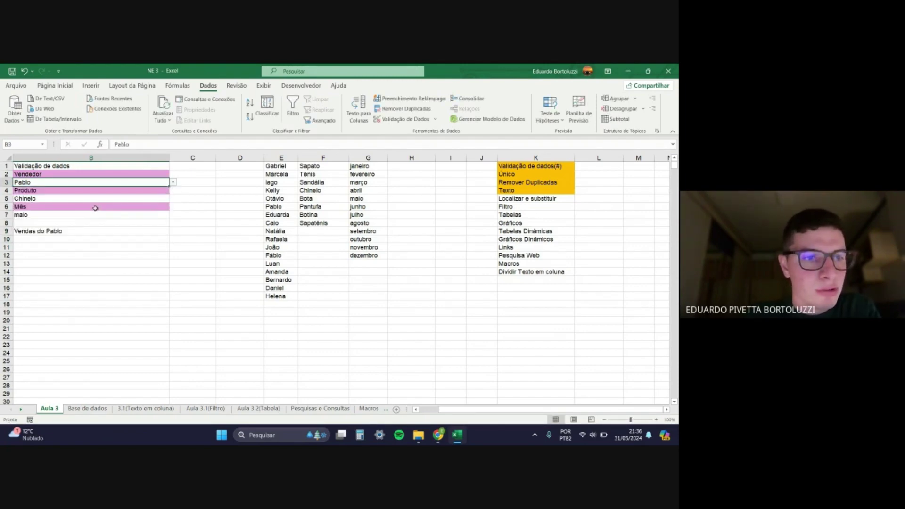
Step: Replace the fixed label in B9 with the formula ="Vendas do "&B3 so it follows the chosen salesperson
click(62, 233)
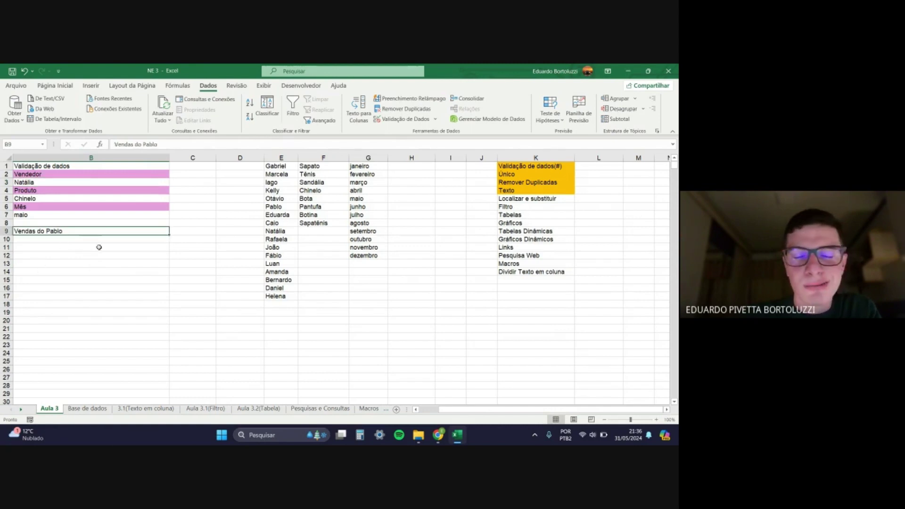
double_click(82, 231)
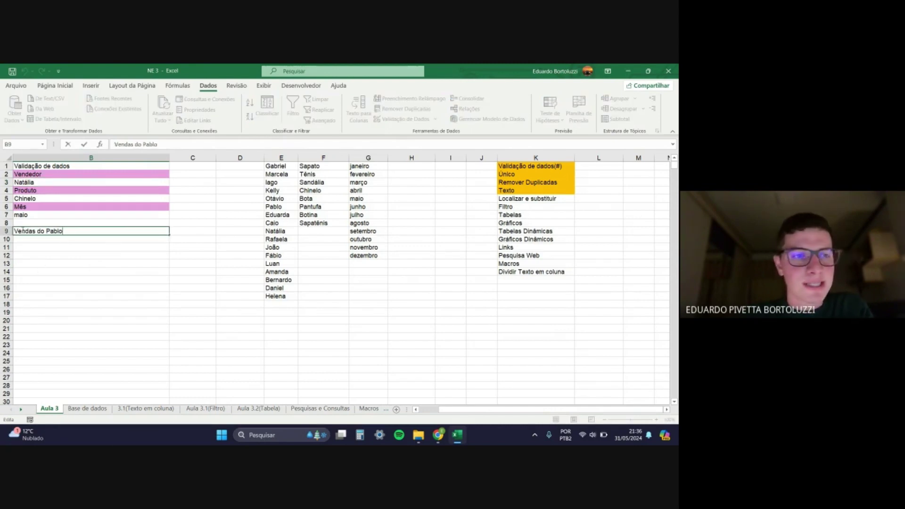
text(=)
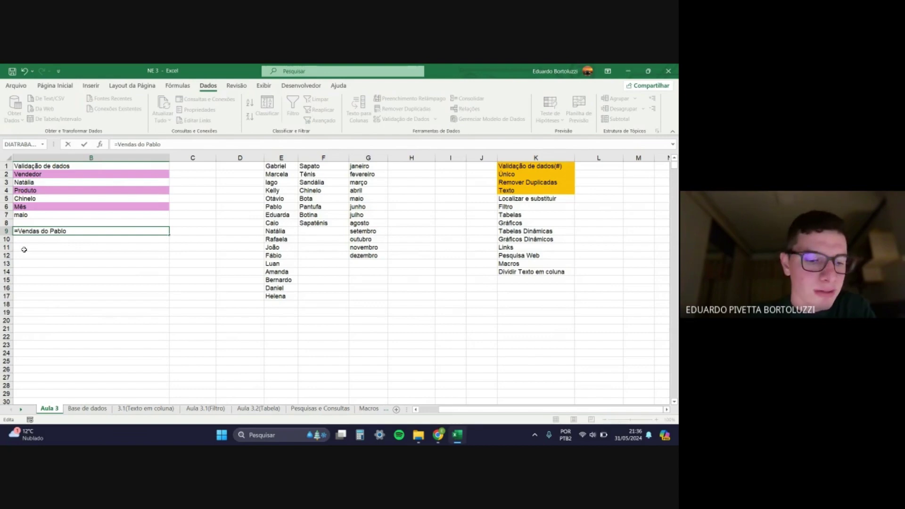
text(")
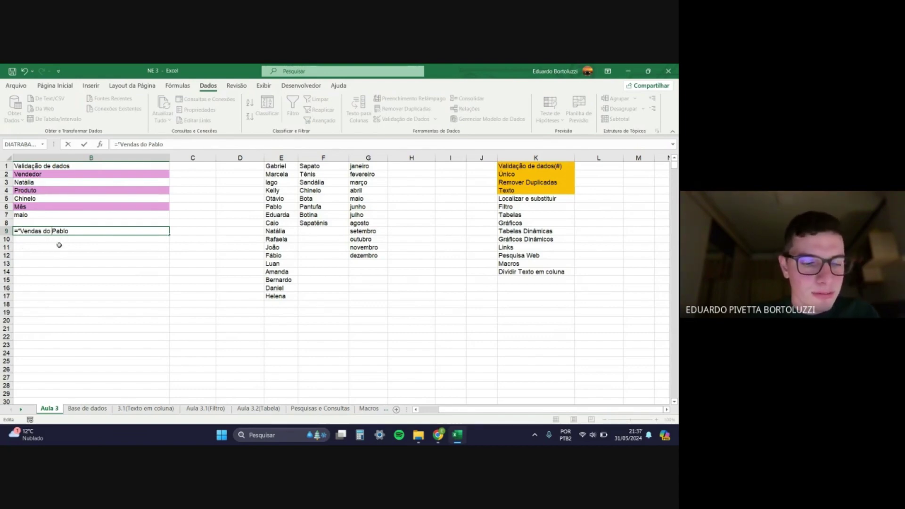
text(")
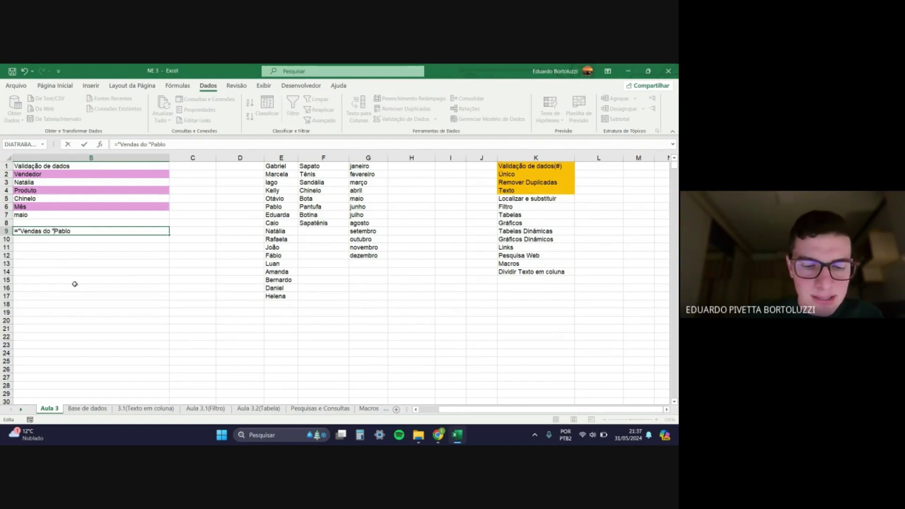
text(&)
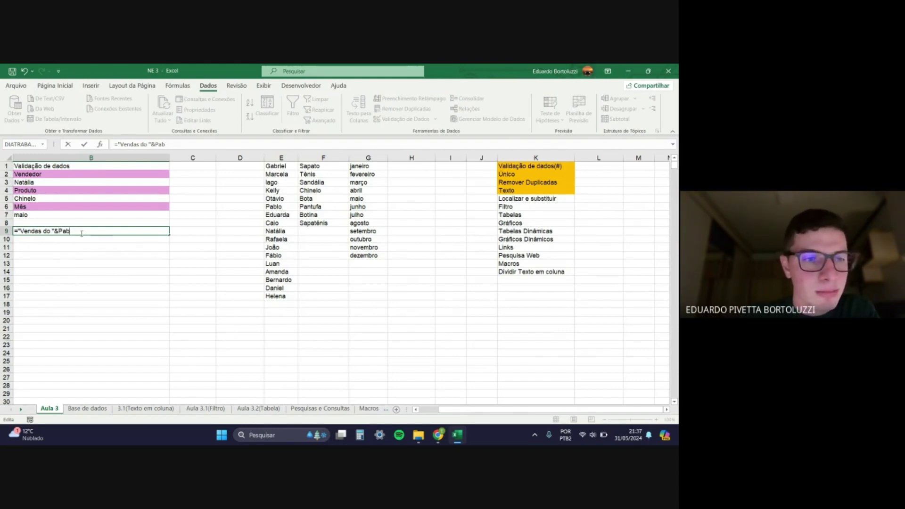
key(BackSpace)
key(BackSpace)
key(BackSpace)
click(87, 182)
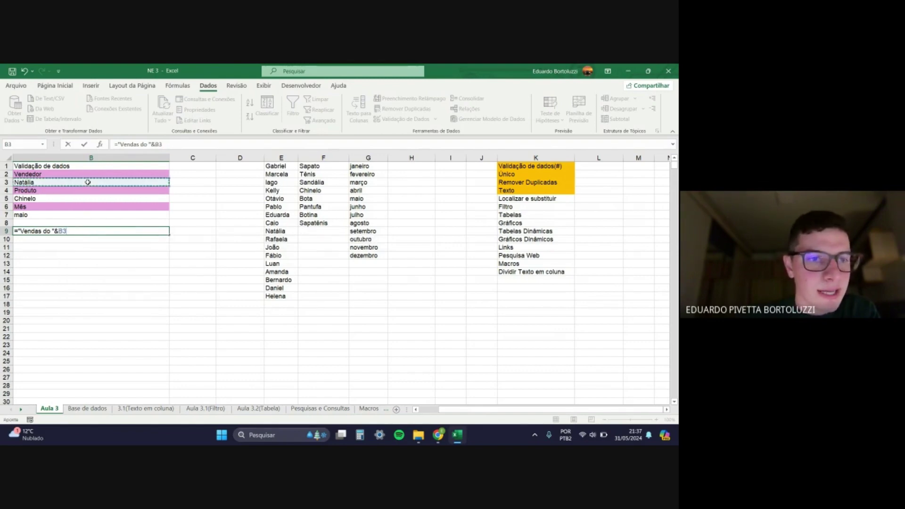
key(Return)
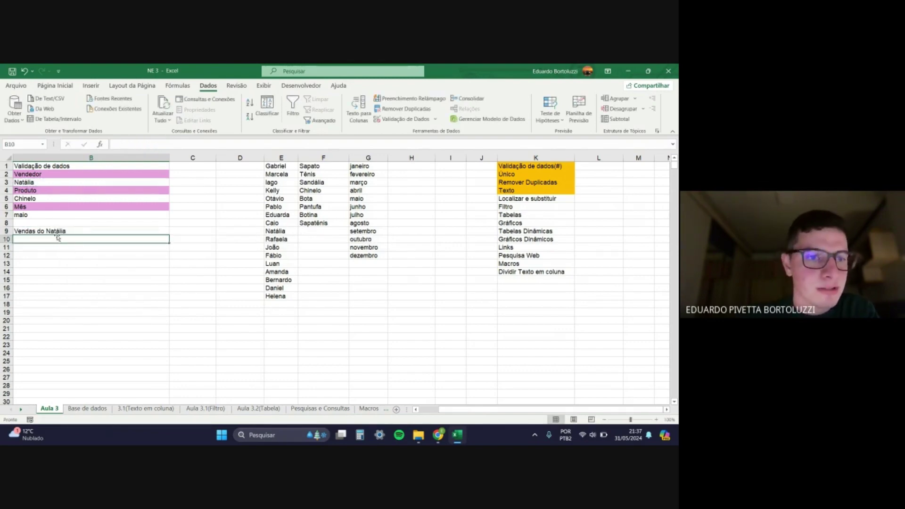
Step: Choose another salesperson in the Vendedor drop-down in B3 to test the label formula in B9
key(Up)
click(147, 184)
click(173, 183)
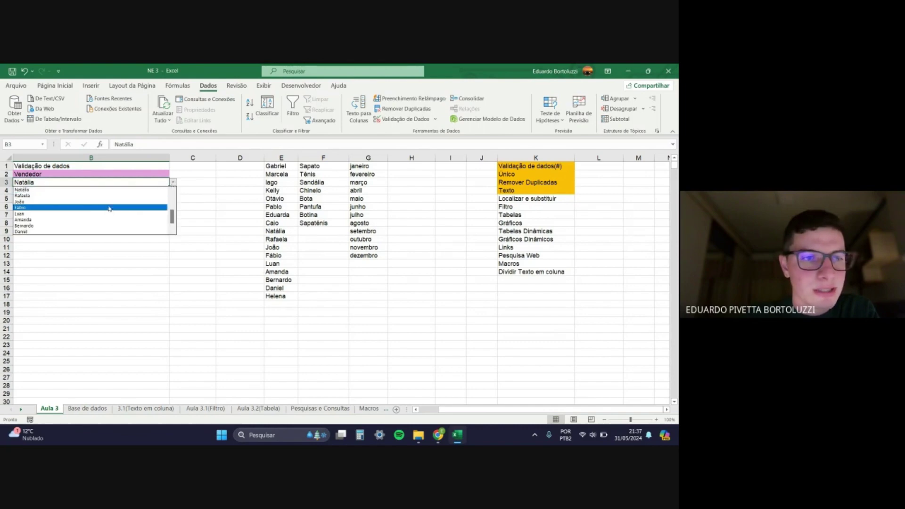
click(101, 211)
click(68, 262)
click(68, 233)
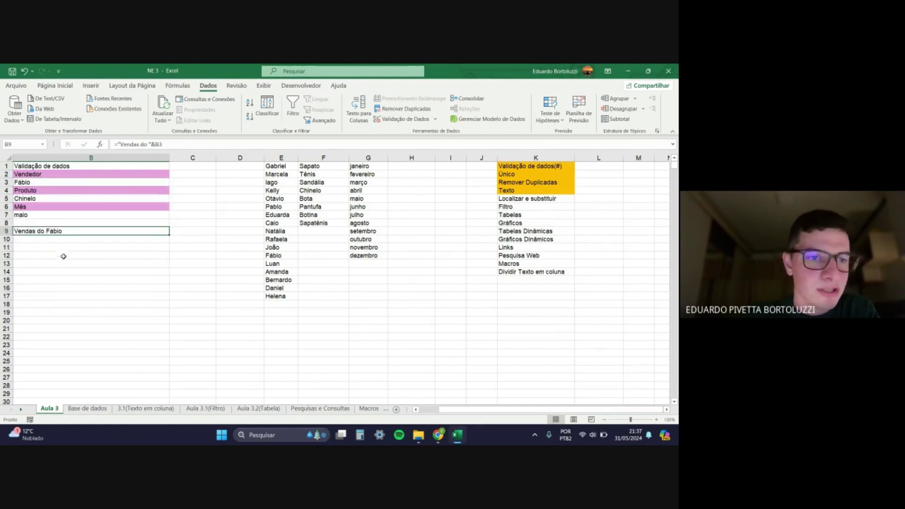
Step: Start a SOMASE formula in B10 with the Funcionário cells D2:D3500 of Base de dados as the criteria range
click(82, 240)
text(=)
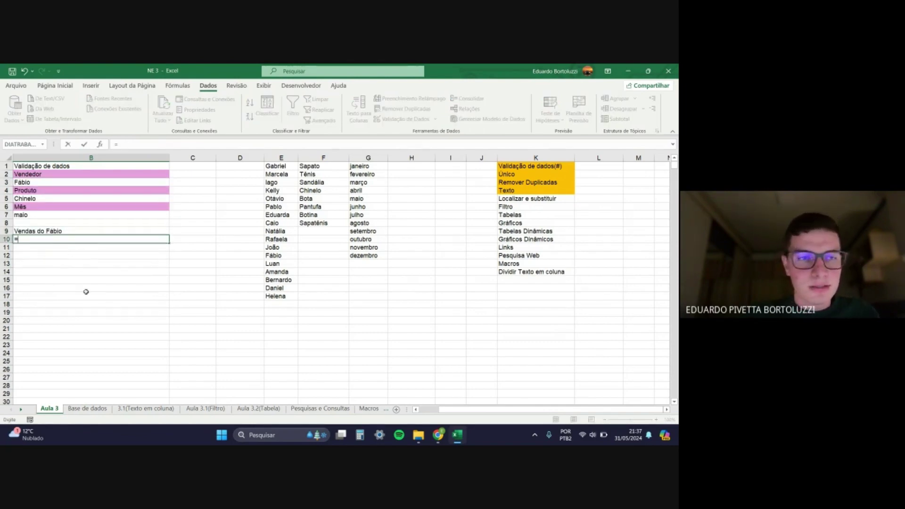
text(somas)
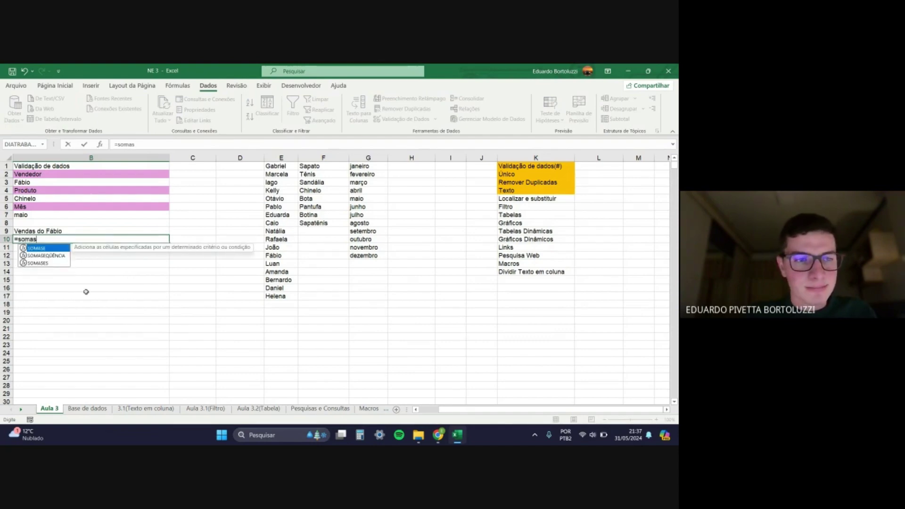
text(e)
key(Tab)
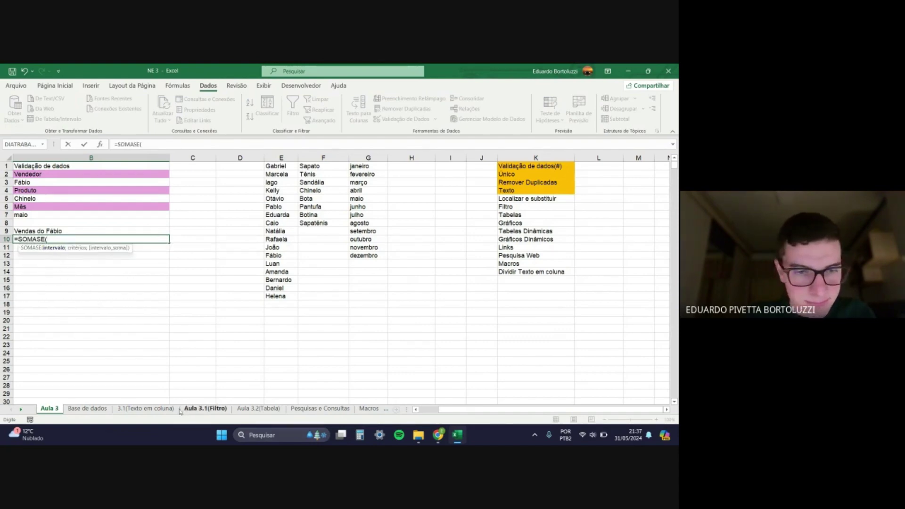
click(100, 410)
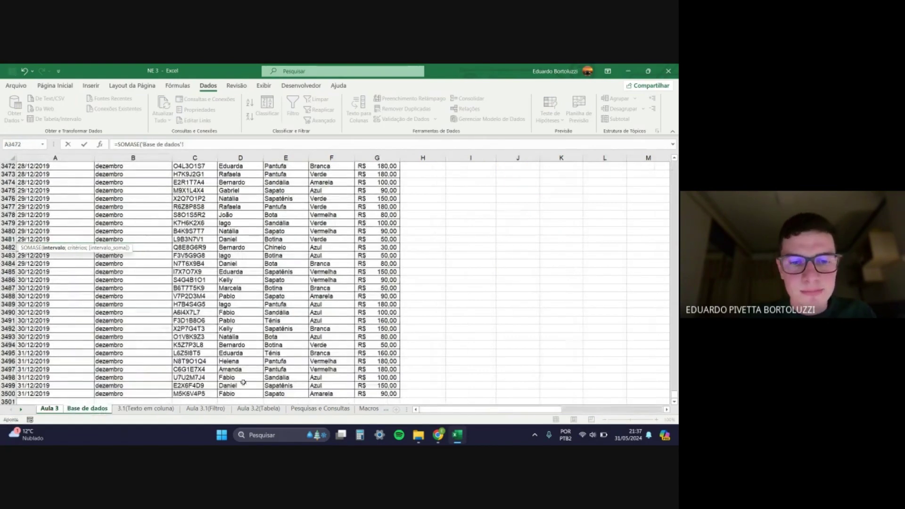
scroll(238, 382, down, 3)
click(239, 319)
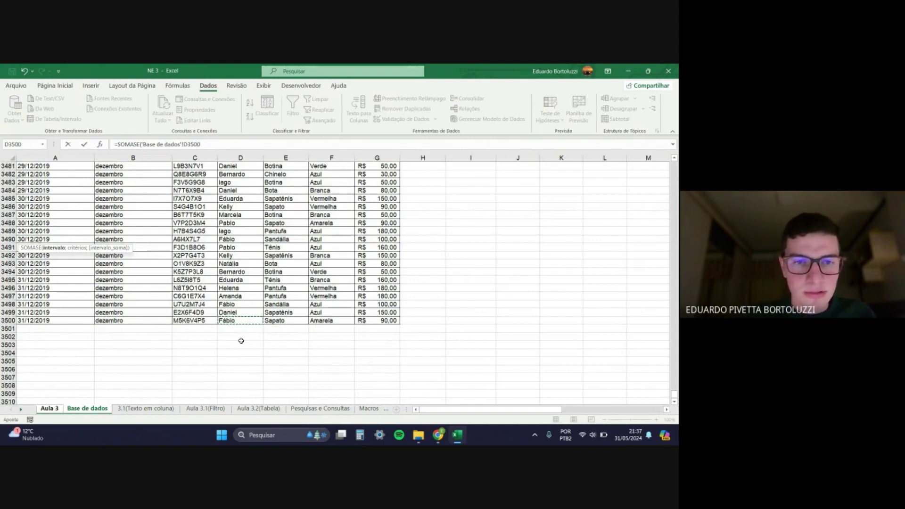
key(ctrl+shift+Up)
key(shift+Down)
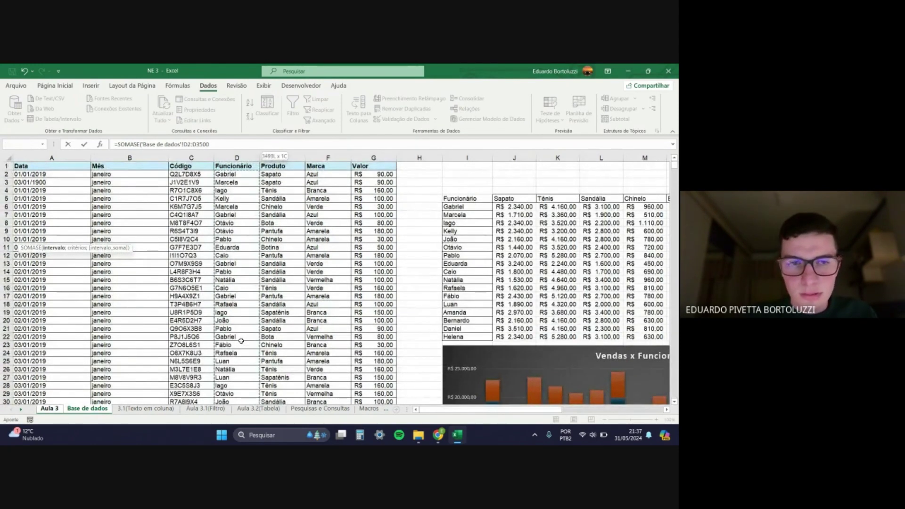
text(;)
Step: Complete the B10 formula with Aula 3 cell B3 as the criterion and Base de dados G2:G3500 as the sum range
click(50, 409)
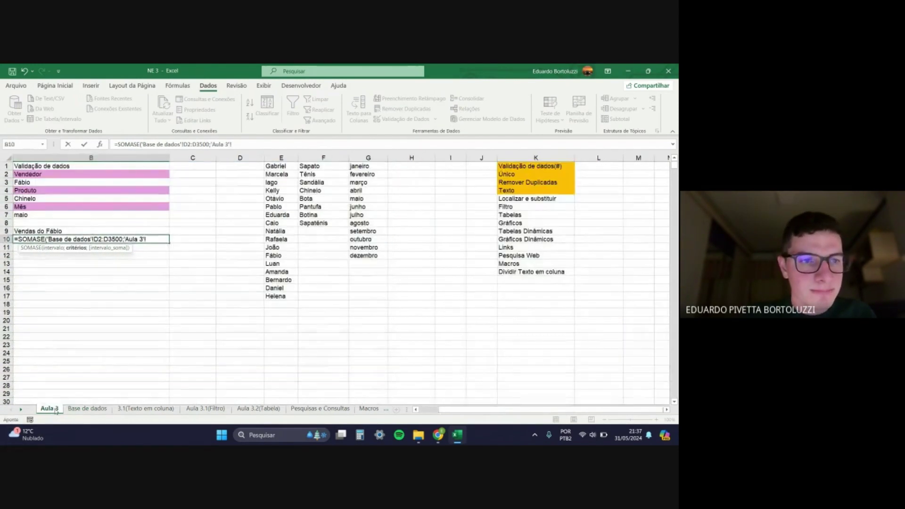
click(59, 184)
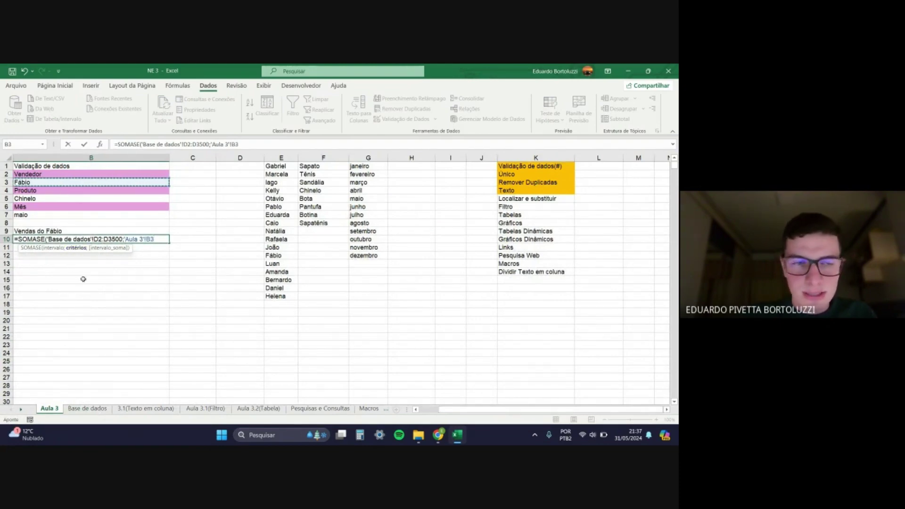
text(;)
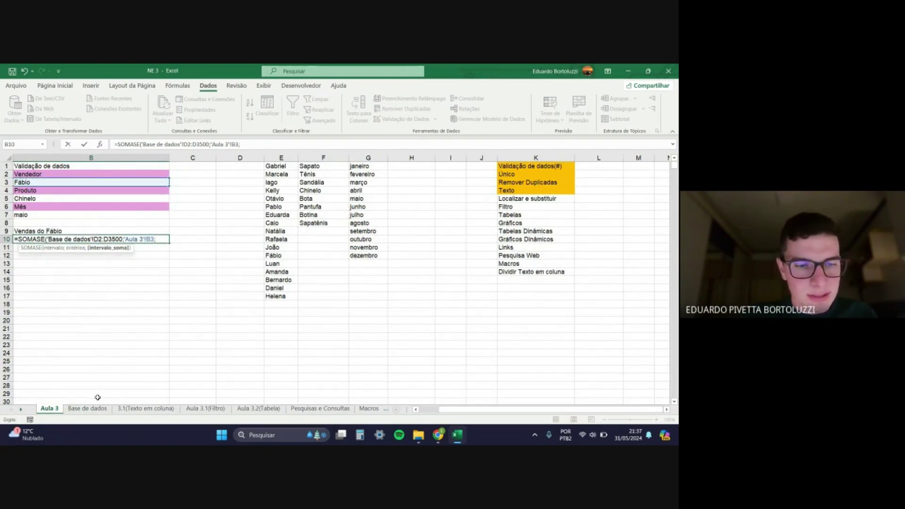
click(87, 408)
click(377, 174)
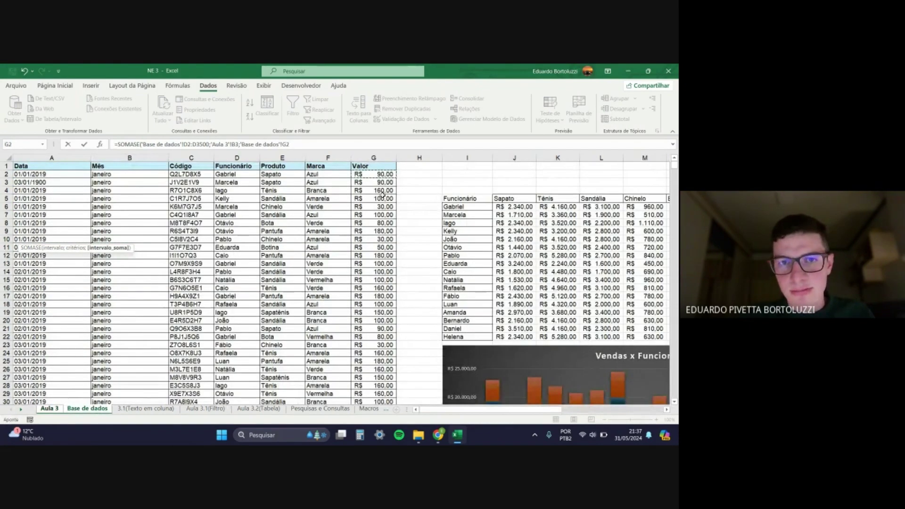
key(ctrl+shift+Down)
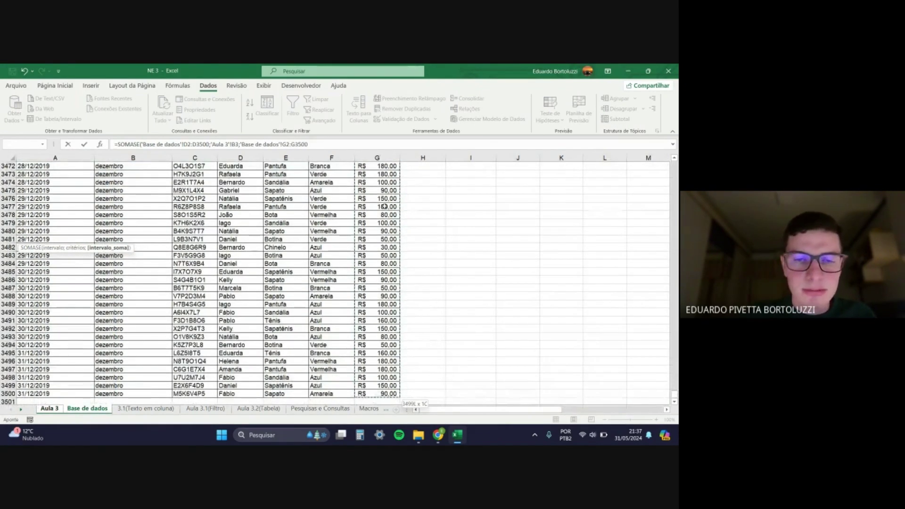
key(Return)
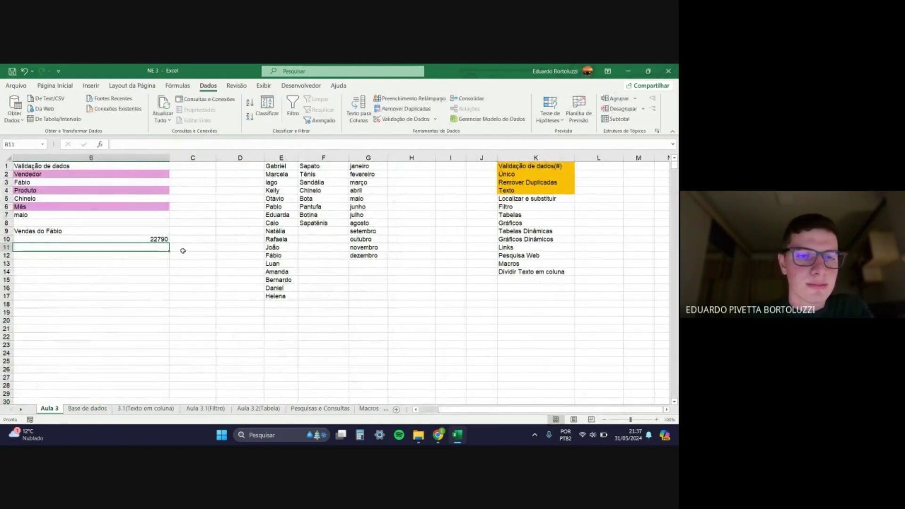
Step: Format the sales total in B10 with the R$ accounting format
click(145, 239)
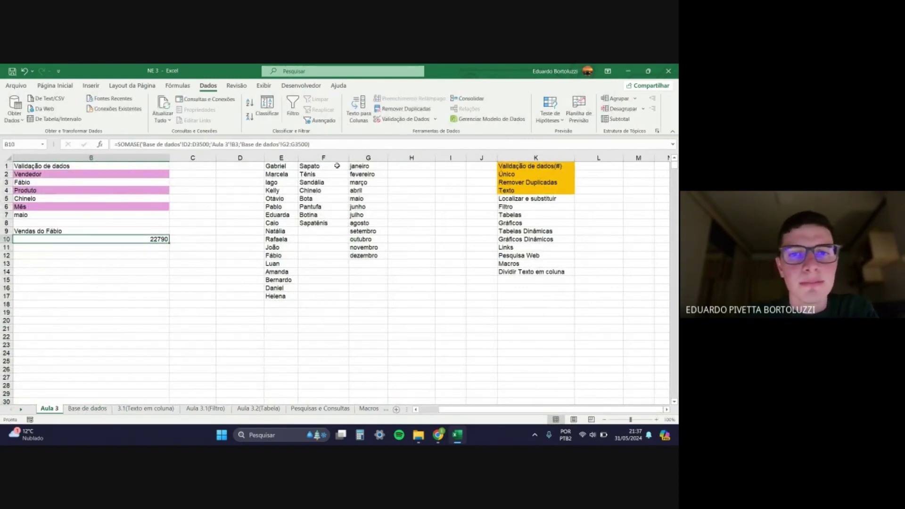
click(56, 86)
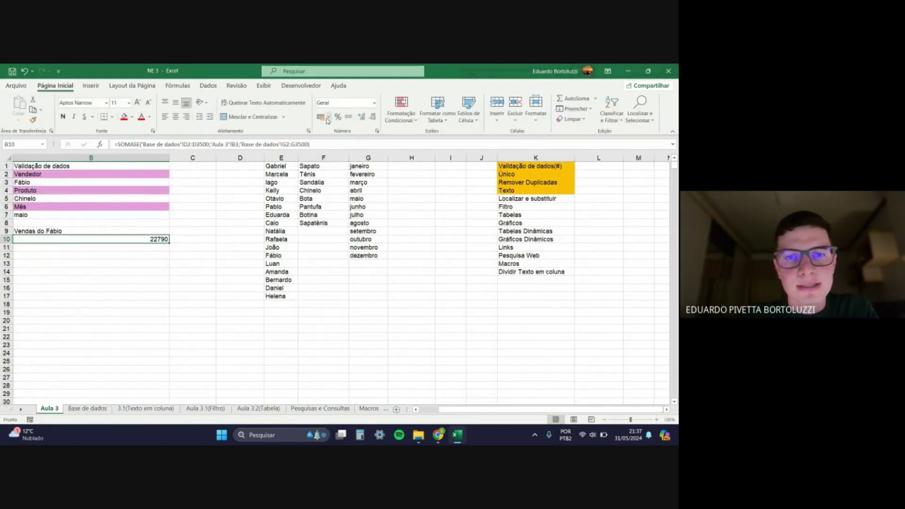
click(328, 118)
click(358, 130)
click(240, 255)
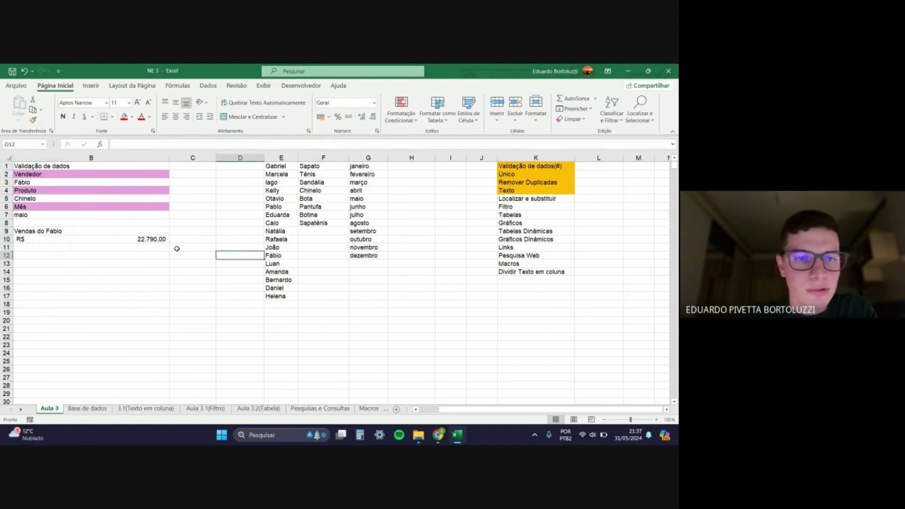
click(155, 241)
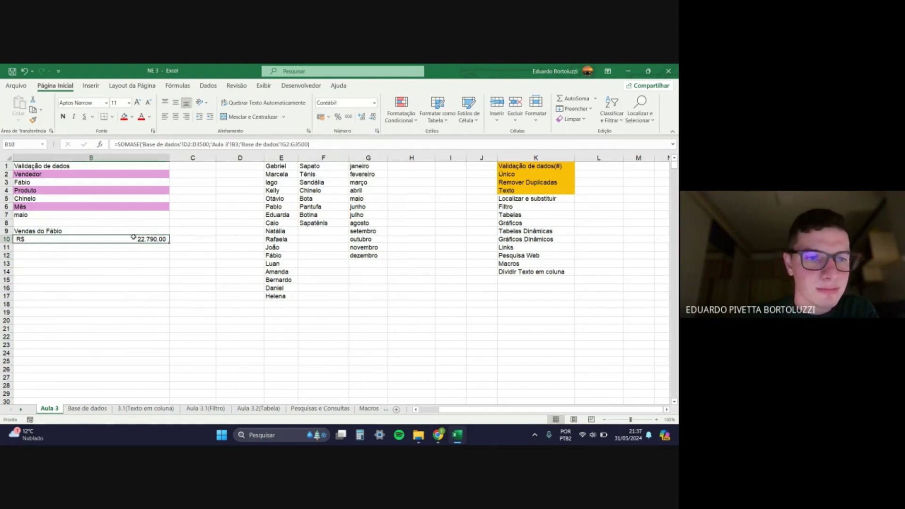
click(133, 257)
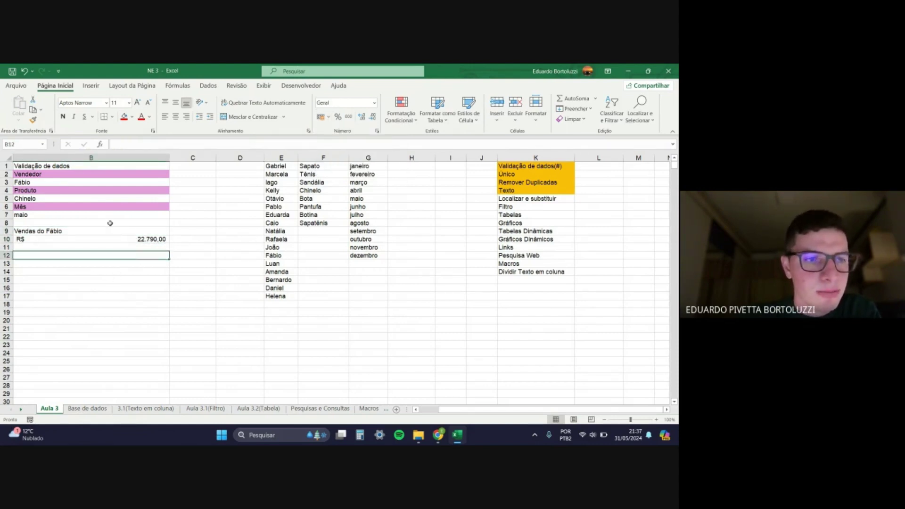
Step: Choose a different salesperson in the Vendedor drop-down in B3 and check the label in B9 and total in B10
click(82, 183)
click(173, 183)
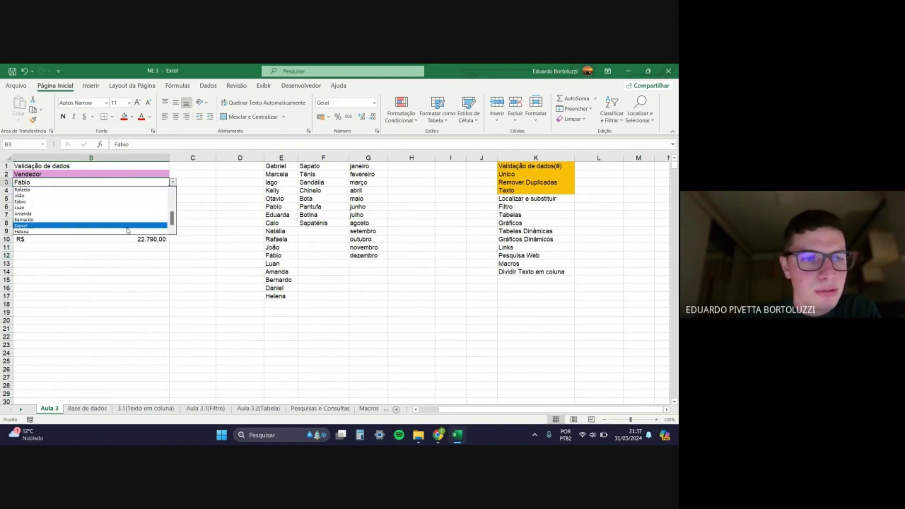
click(104, 220)
drag(104, 261, 101, 254)
click(73, 233)
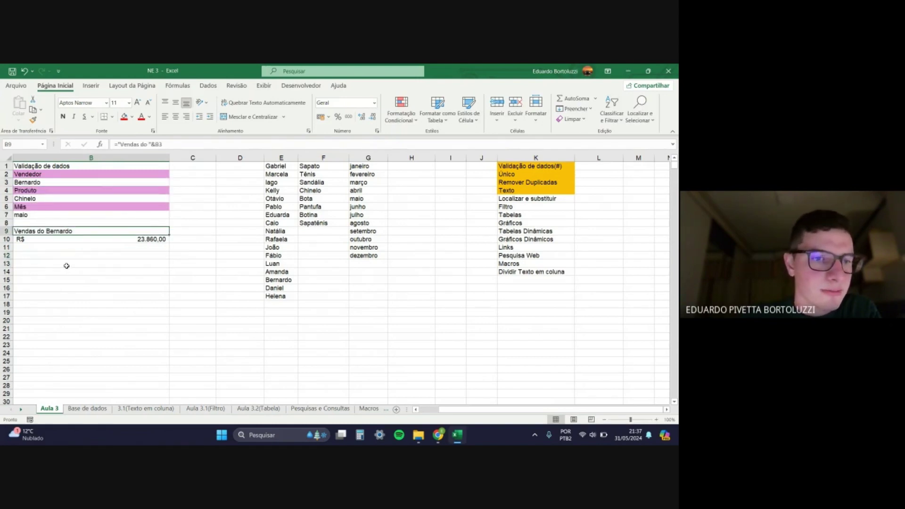
click(65, 241)
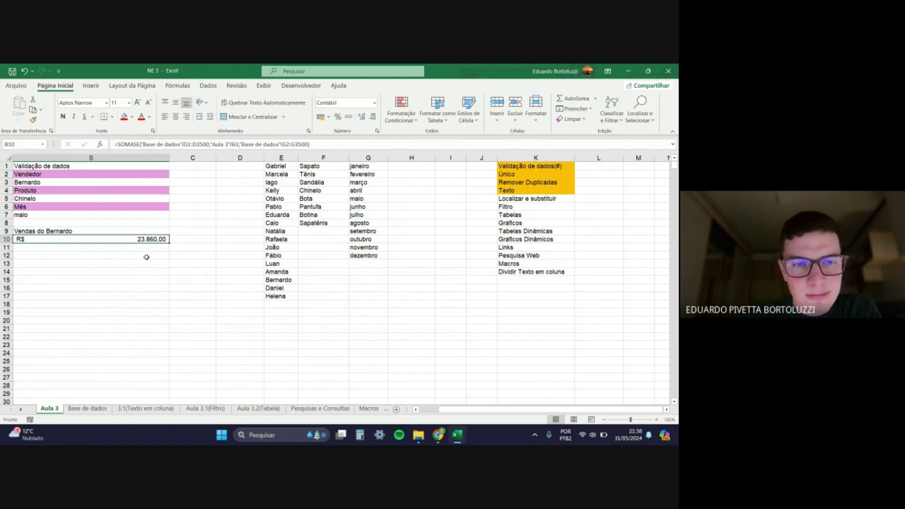
click(134, 276)
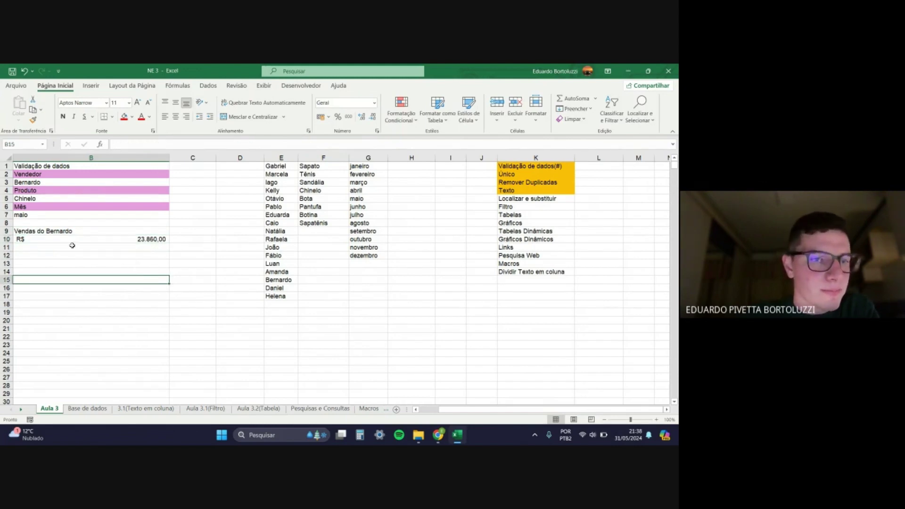
click(54, 183)
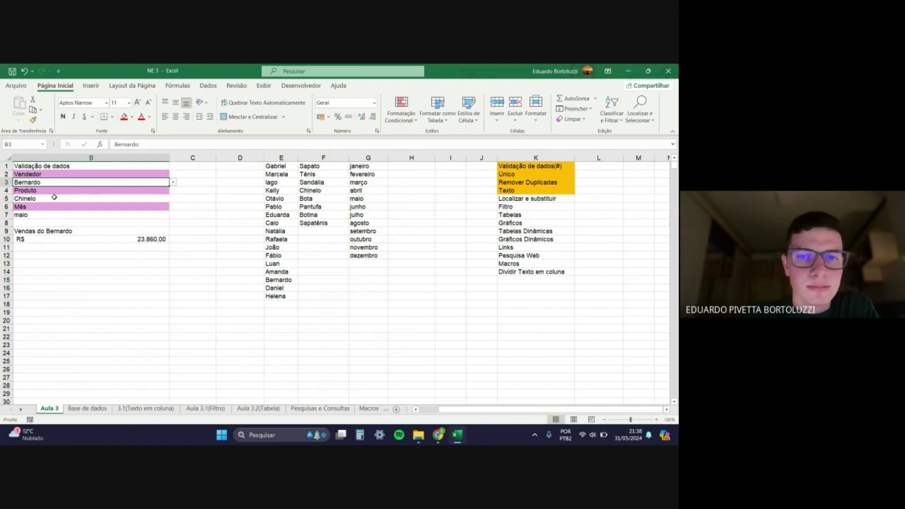
click(37, 198)
click(42, 260)
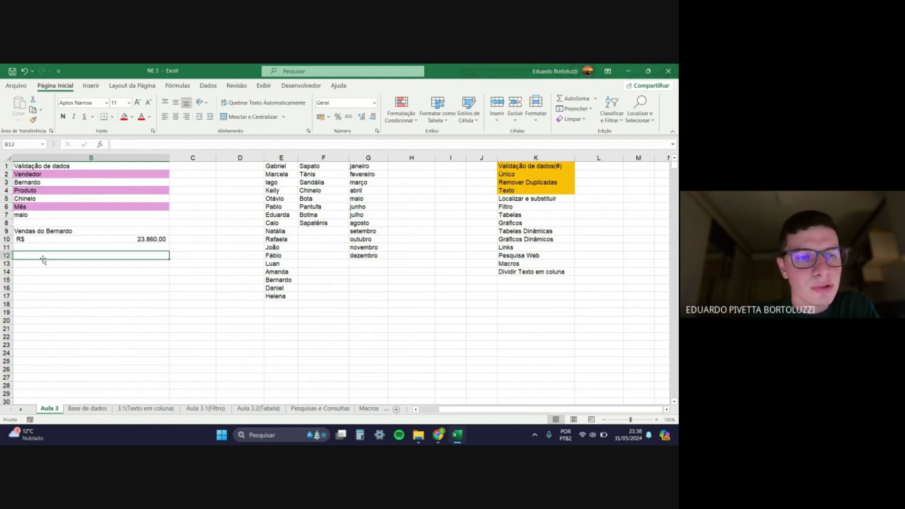
click(40, 198)
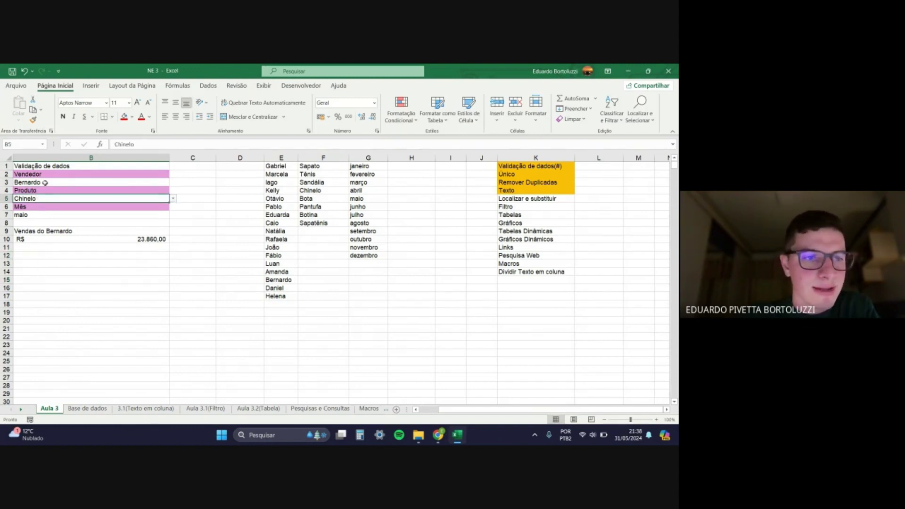
click(45, 183)
click(71, 270)
click(71, 250)
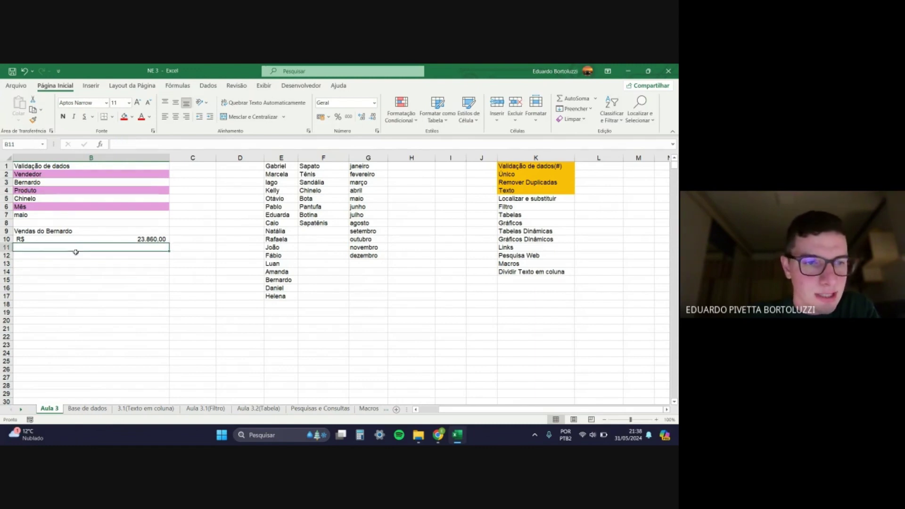
Step: Fill the label cell B9 and the empty cell B11 with the standard light green color
click(82, 231)
click(132, 117)
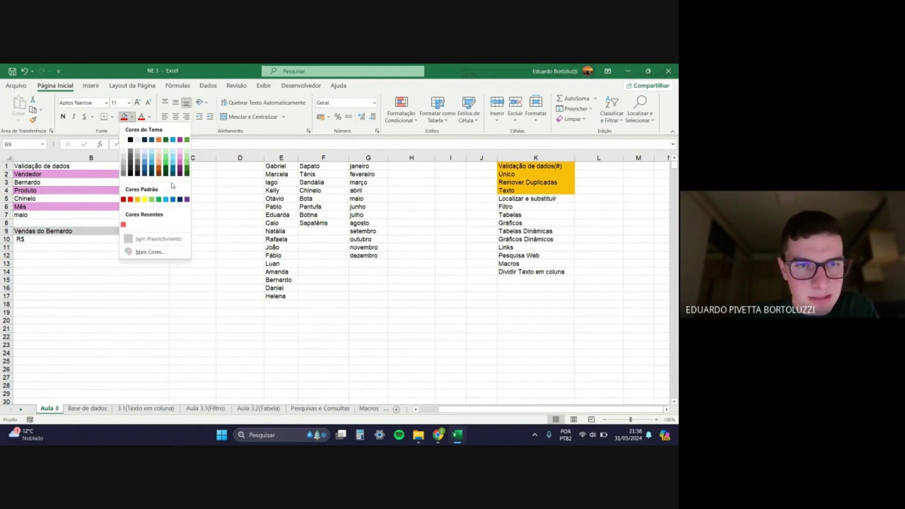
click(152, 199)
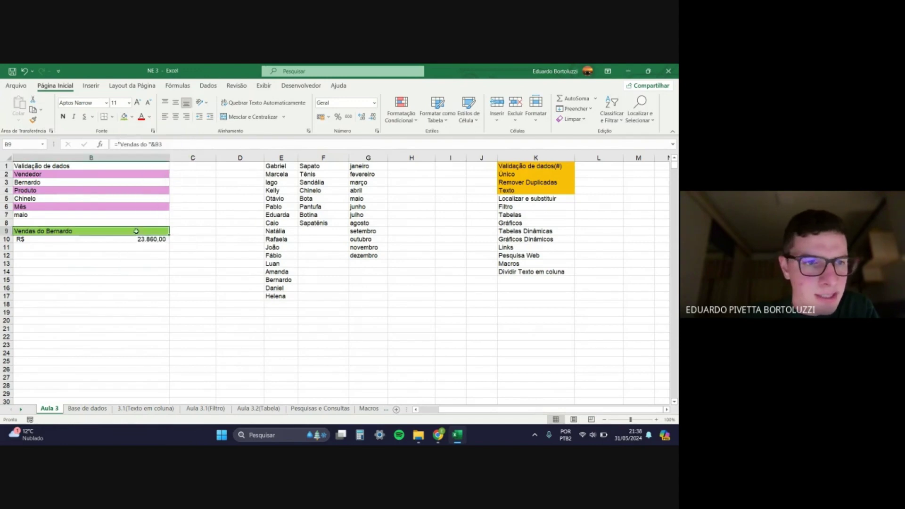
click(115, 263)
click(126, 250)
click(124, 116)
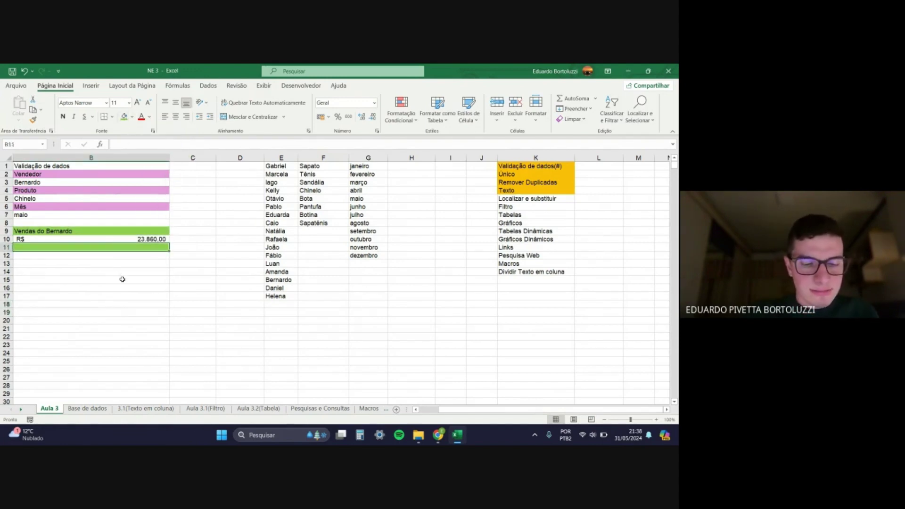
text(Vendas do)
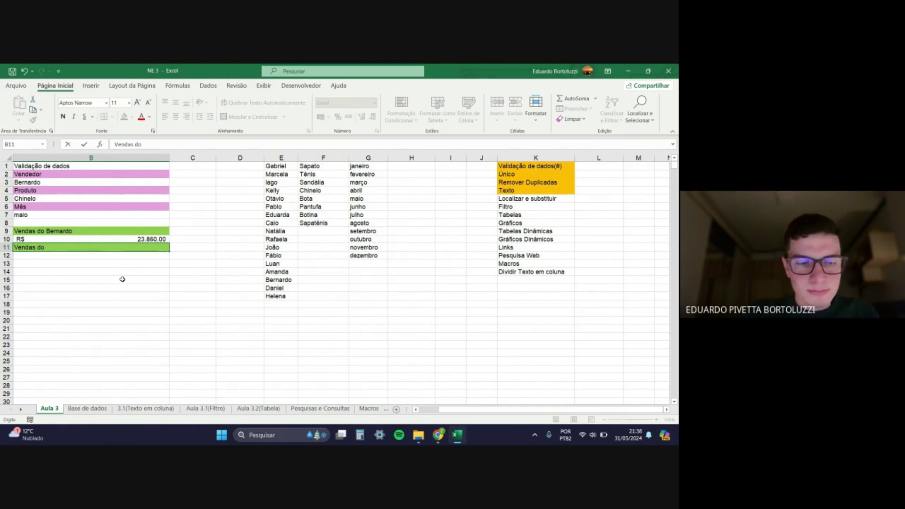
key(Escape)
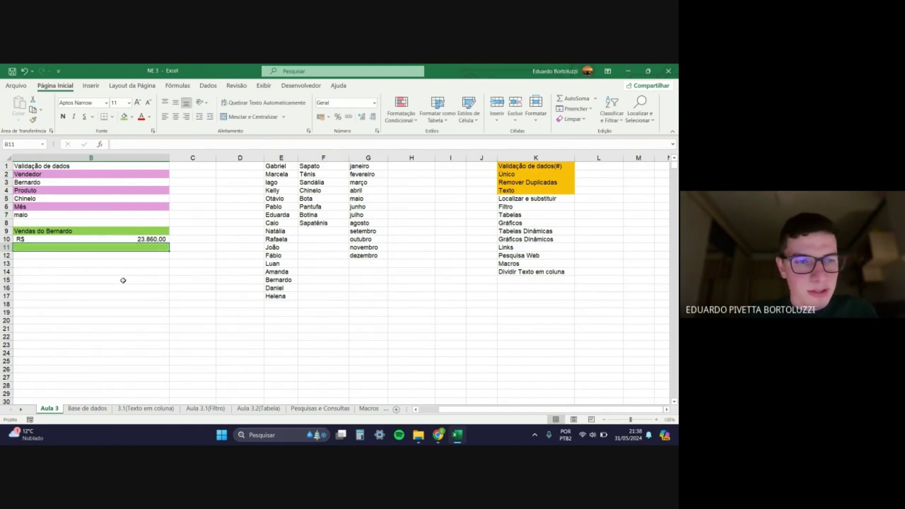
click(122, 280)
Step: Copy the label formula text from B9 and paste it into B11
click(94, 231)
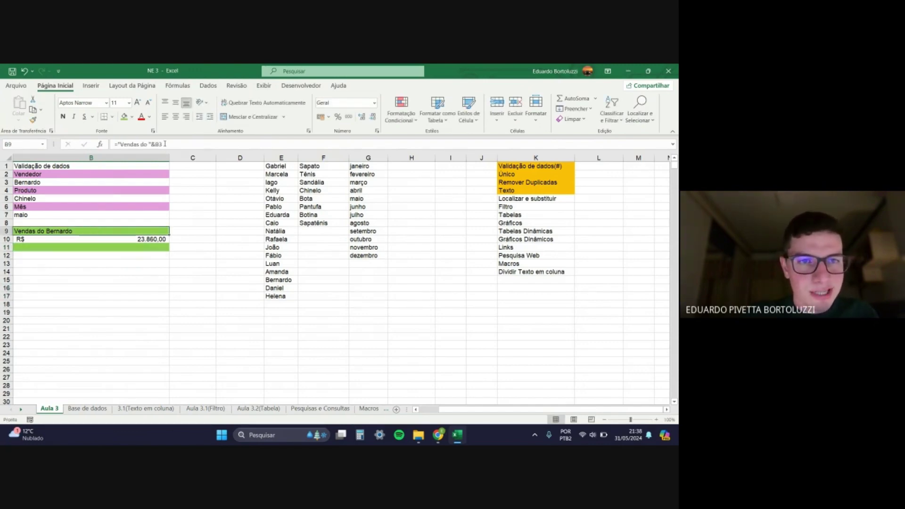
drag(165, 145, 113, 143)
key(ctrl+c)
key(Escape)
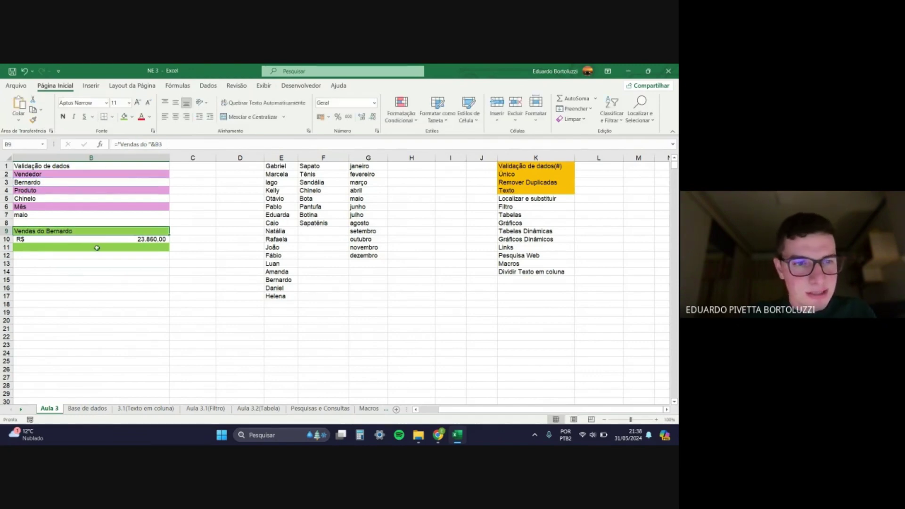
click(97, 248)
key(ctrl+v)
Step: Edit the copied formula in B11 down to ="Vendas de"&, removing the salesperson reference
double_click(78, 248)
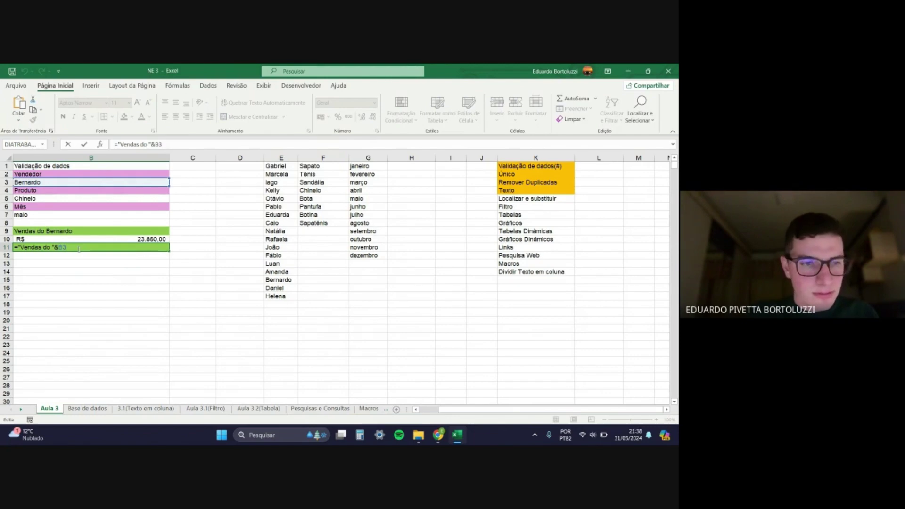
text(&"no mês d)
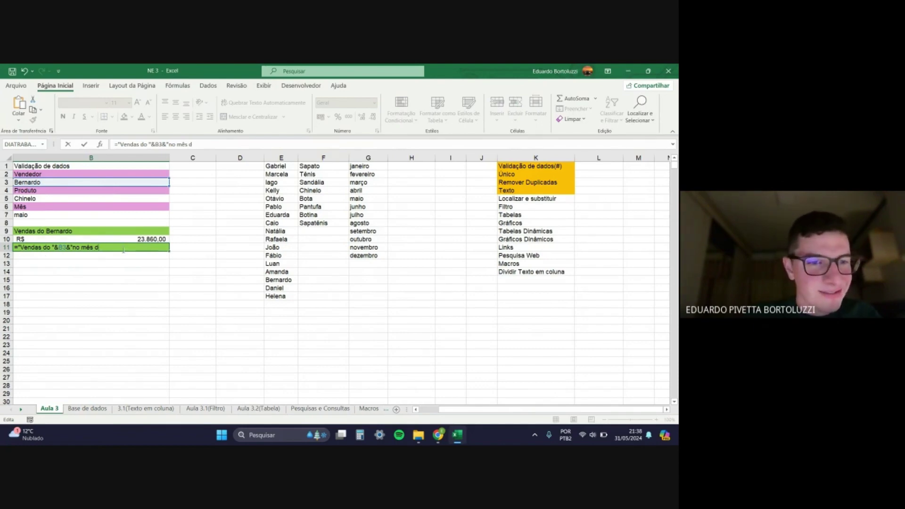
key(BackSpace)
key(BackSpace)
key(BackSpace)
key(BackSpace)
key(BackSpace)
key(BackSpace)
key(BackSpace)
key(BackSpace)
key(BackSpace)
key(BackSpace)
key(BackSpace)
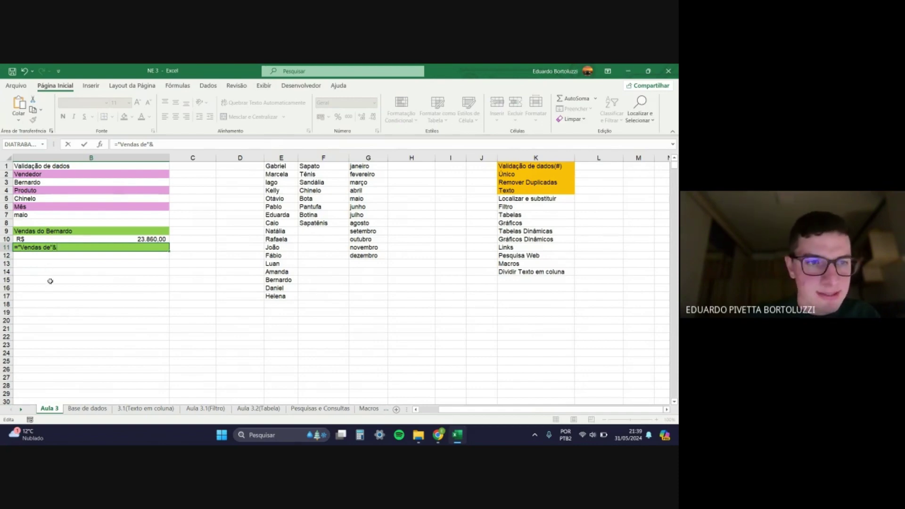
Step: Complete the B11 label formula as ="Vendas de"&B5&"do"&B3, joining the selected product and salesperson
click(67, 197)
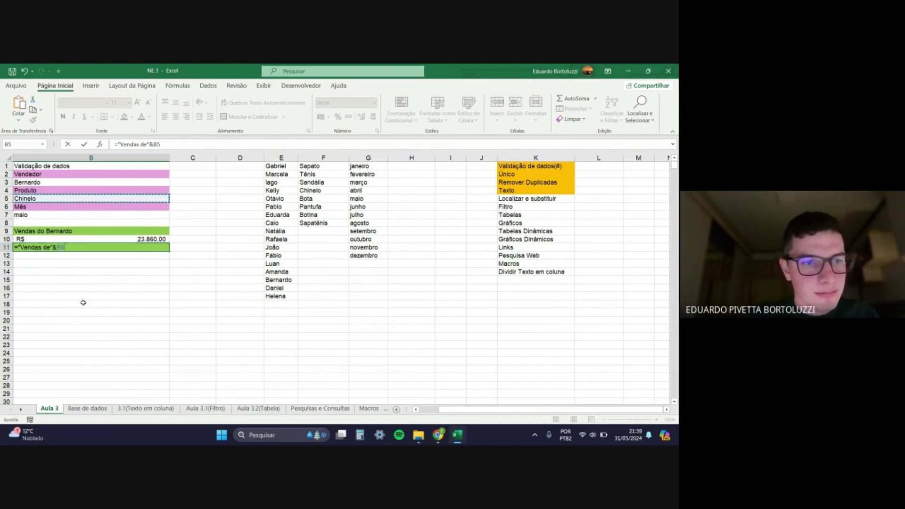
text(do)
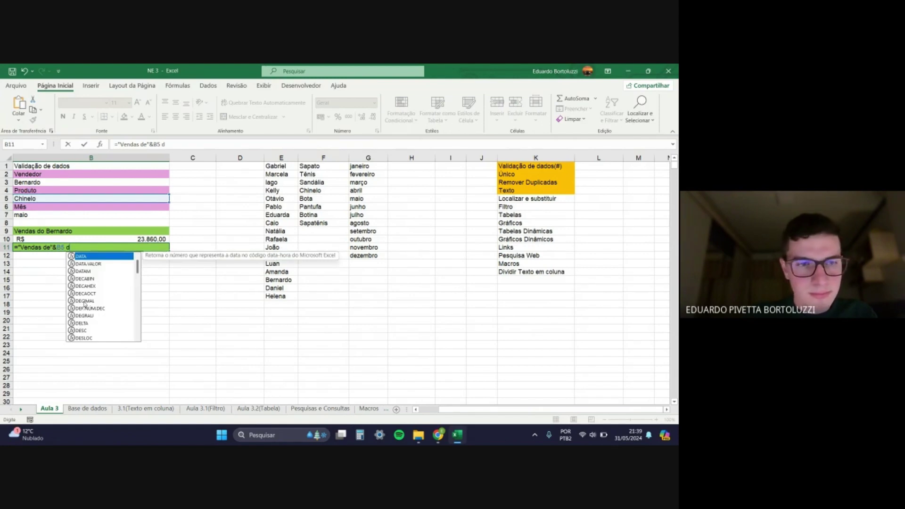
key(BackSpace)
key(BackSpace)
key(BackSpace)
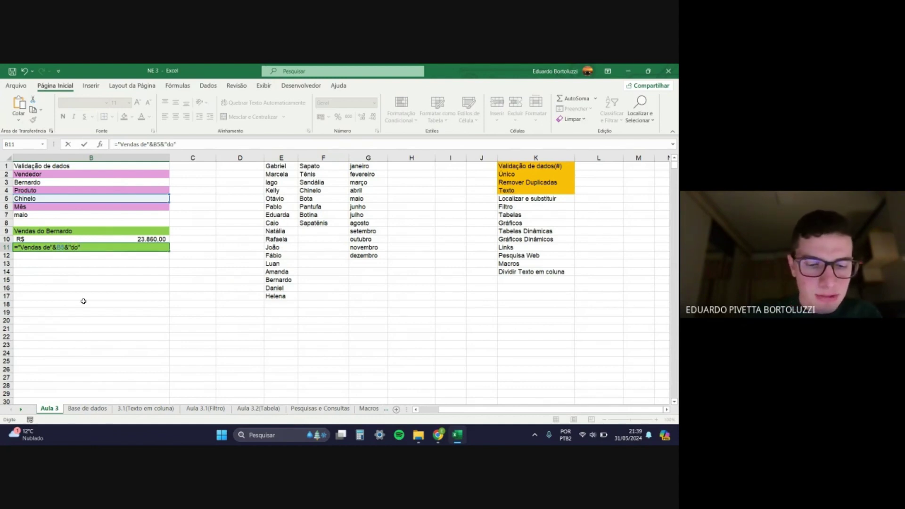
click(82, 182)
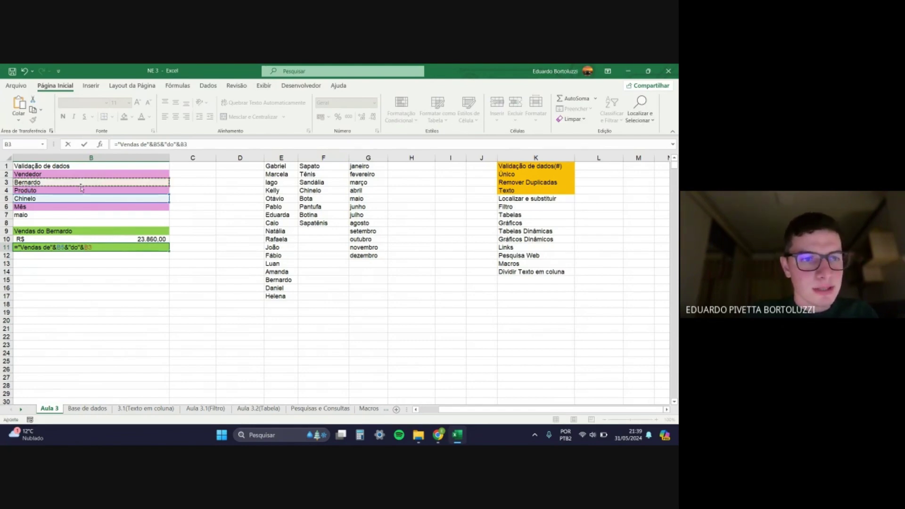
key(Return)
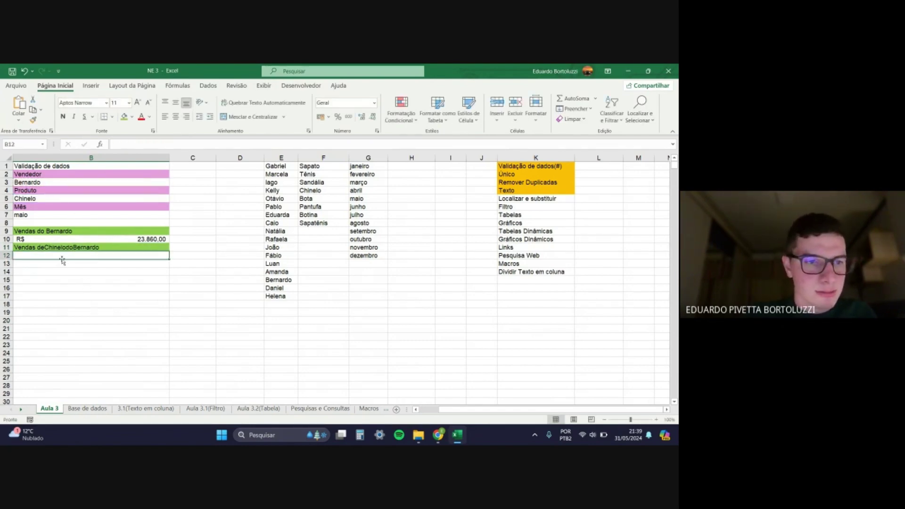
Step: Add the missing spaces inside the B11 formula's quoted texts, after "Vendas de" and around "do"
double_click(54, 248)
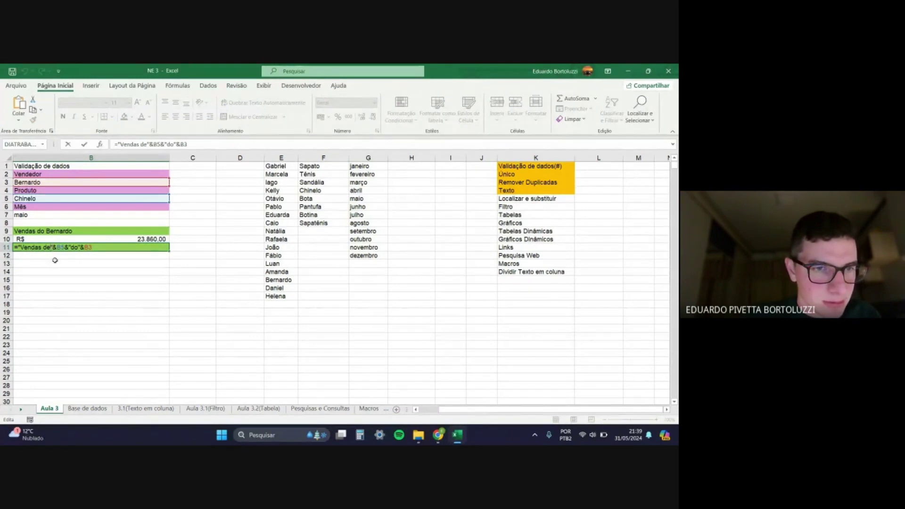
click(84, 272)
double_click(68, 250)
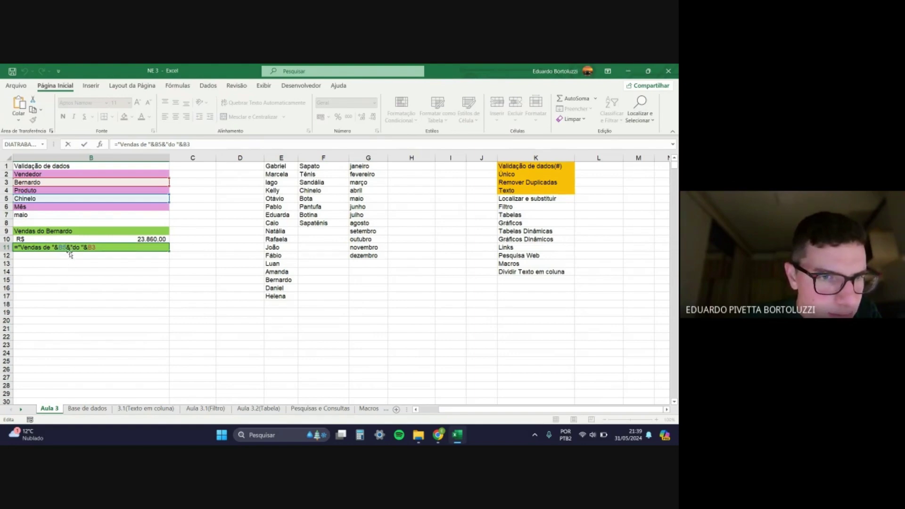
key(Return)
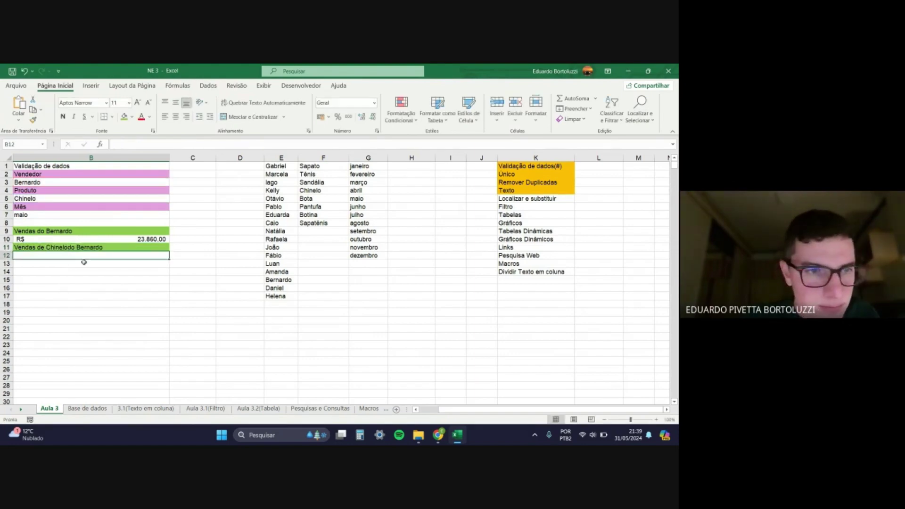
double_click(59, 248)
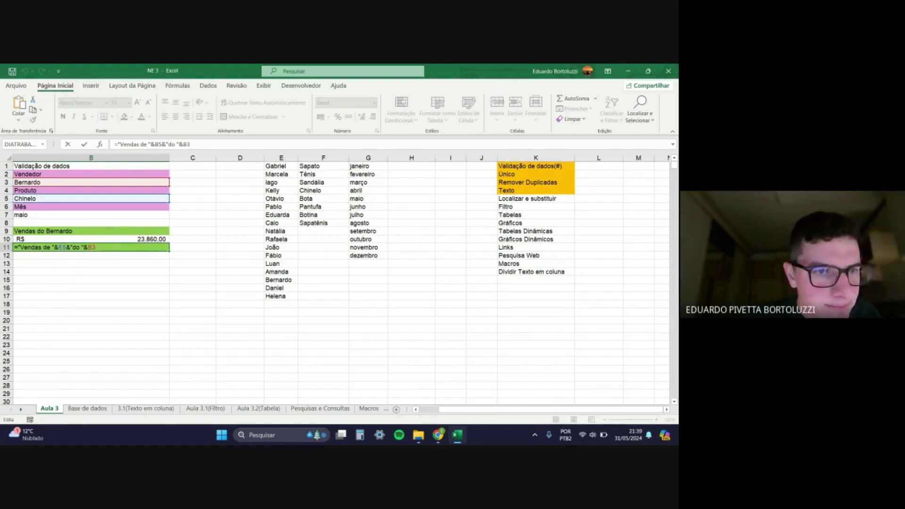
click(74, 247)
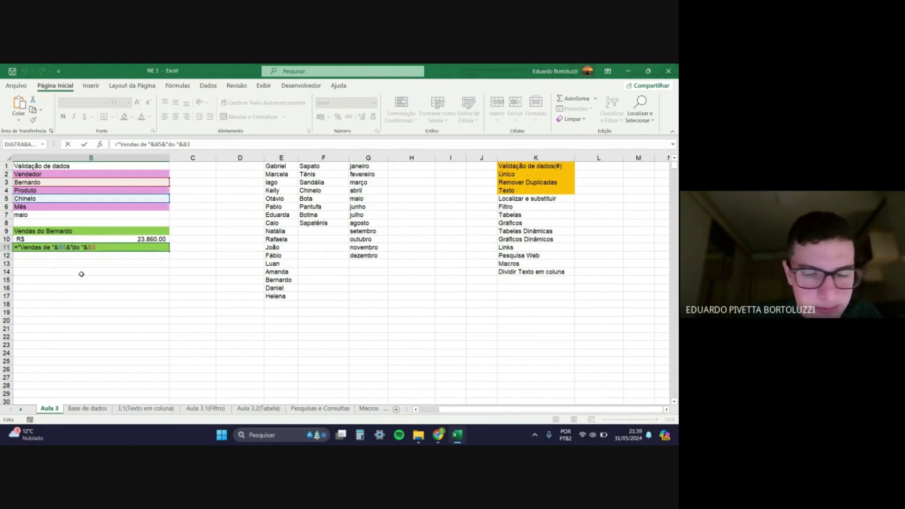
key(Return)
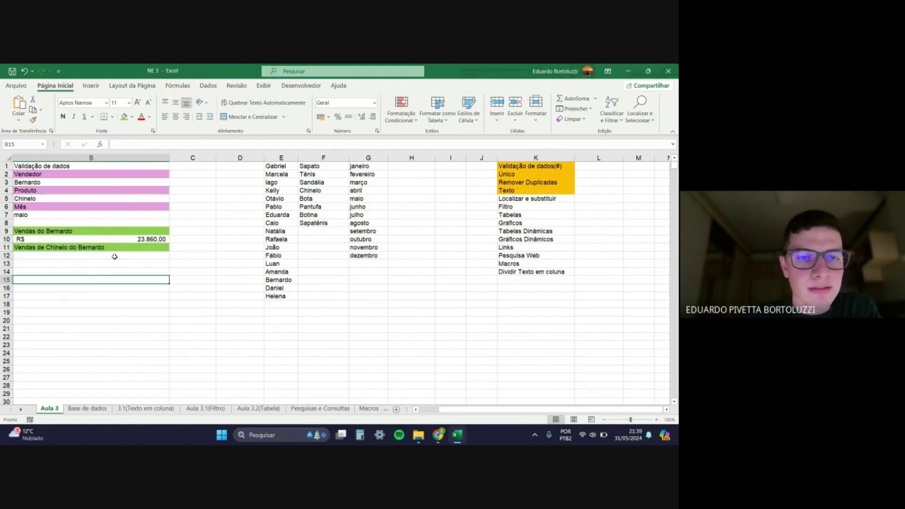
Step: Start a SOMASES formula in B12 with the Valor cells G2:G3500 of Base de dados as the sum range
text(=)
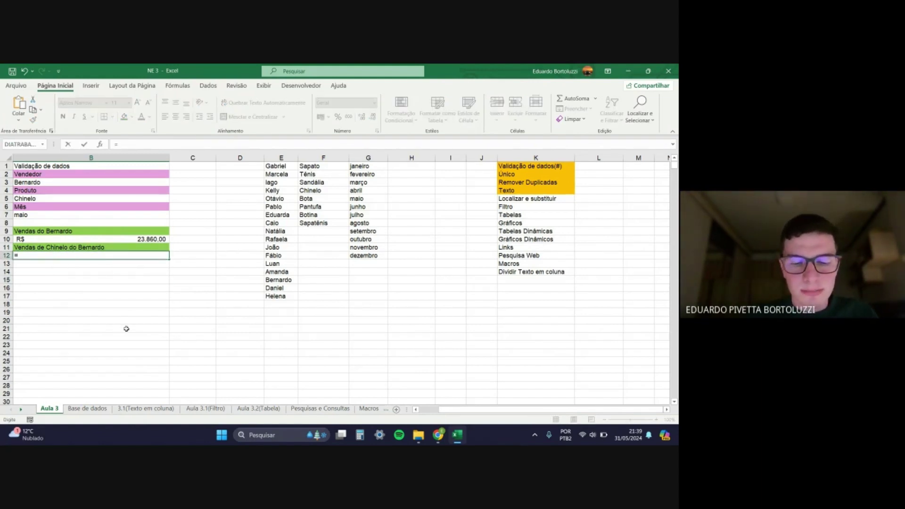
text(somases)
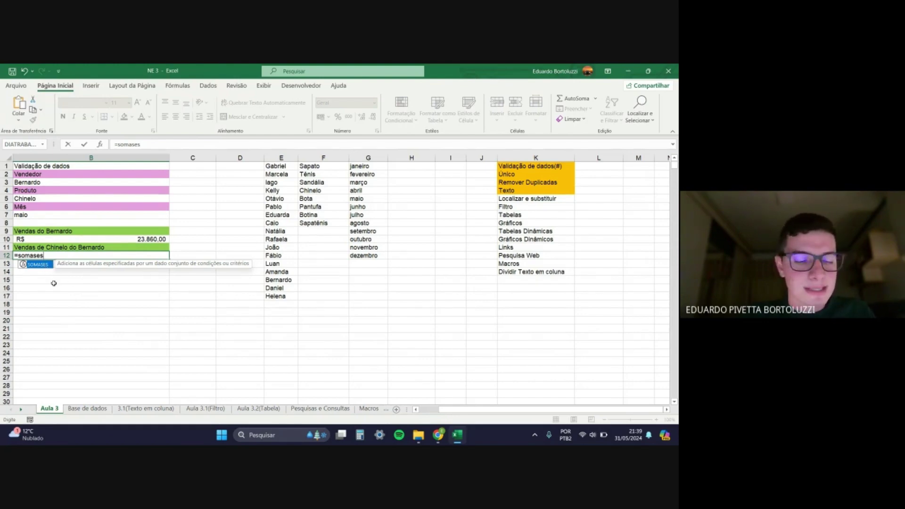
key(Tab)
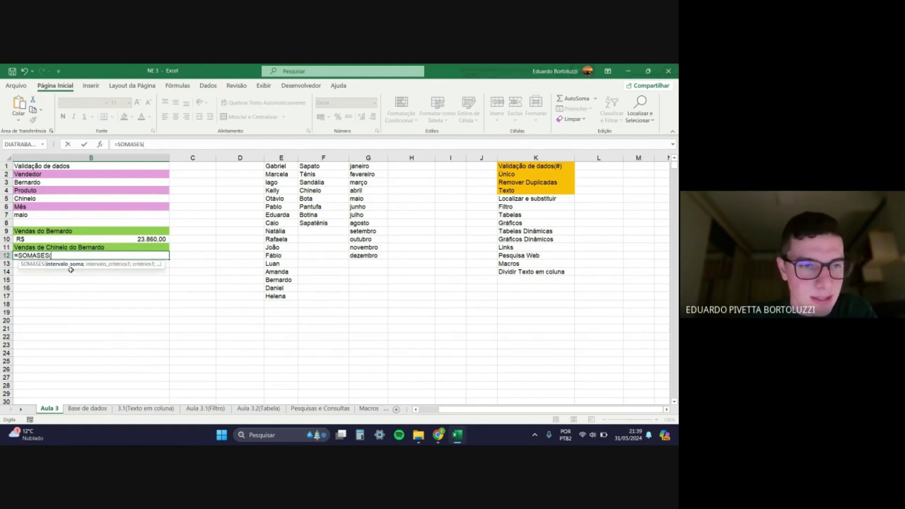
click(99, 411)
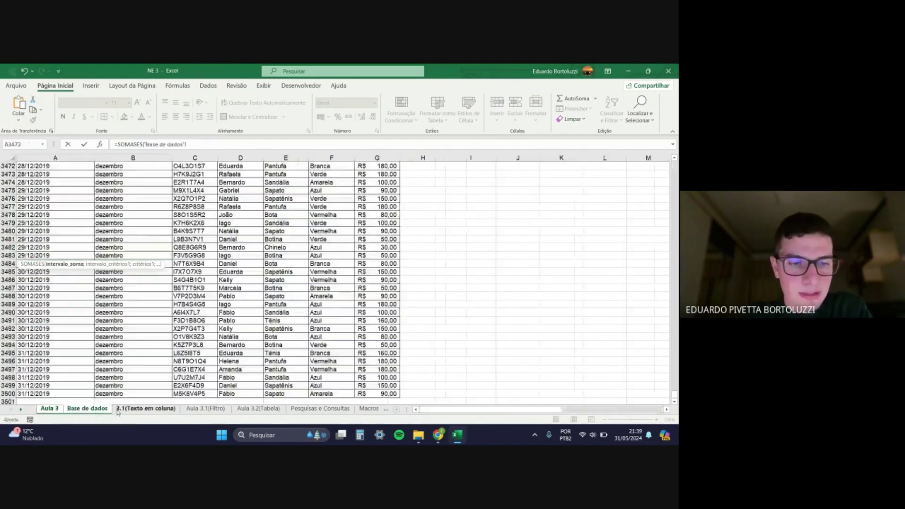
click(373, 395)
key(ctrl+shift+Up)
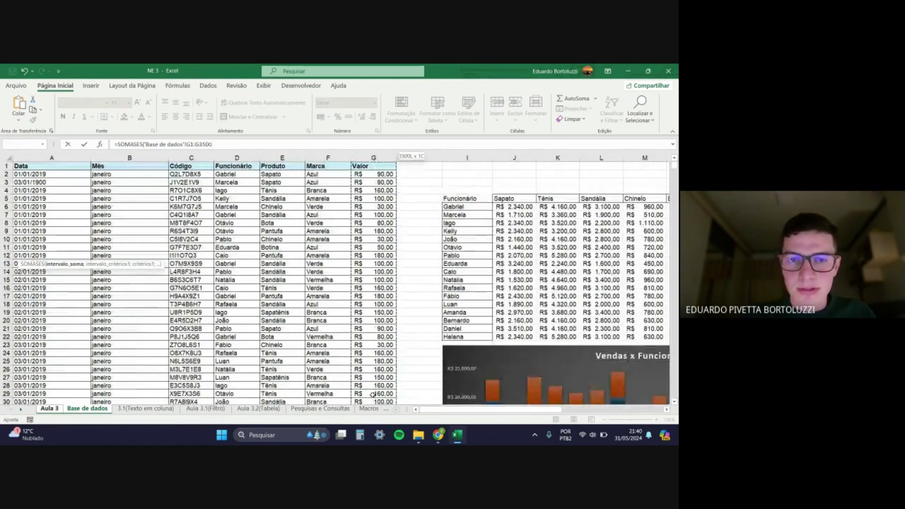
key(shift+Down)
text(;)
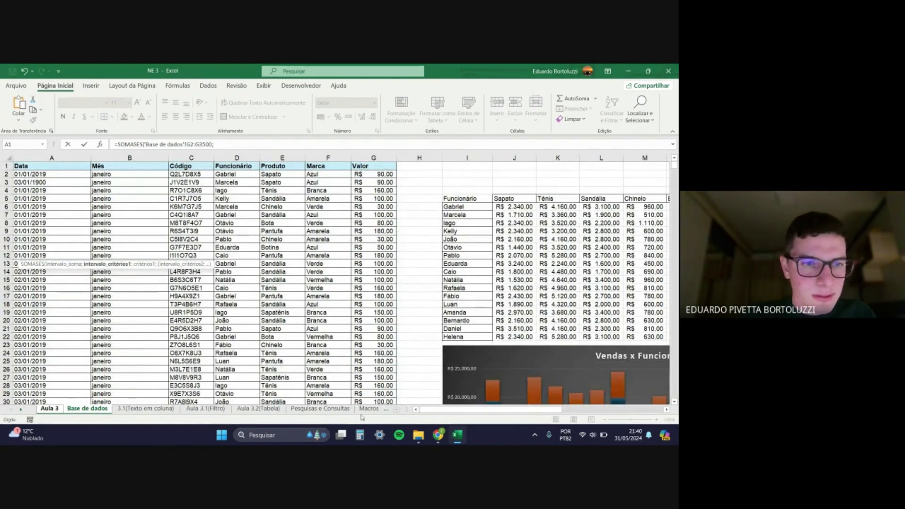
Step: Add the Funcionário cells D2:D3500 as the first criteria range, with Aula 3 cell B3 as its criterion
click(235, 174)
key(ctrl+shift+Down)
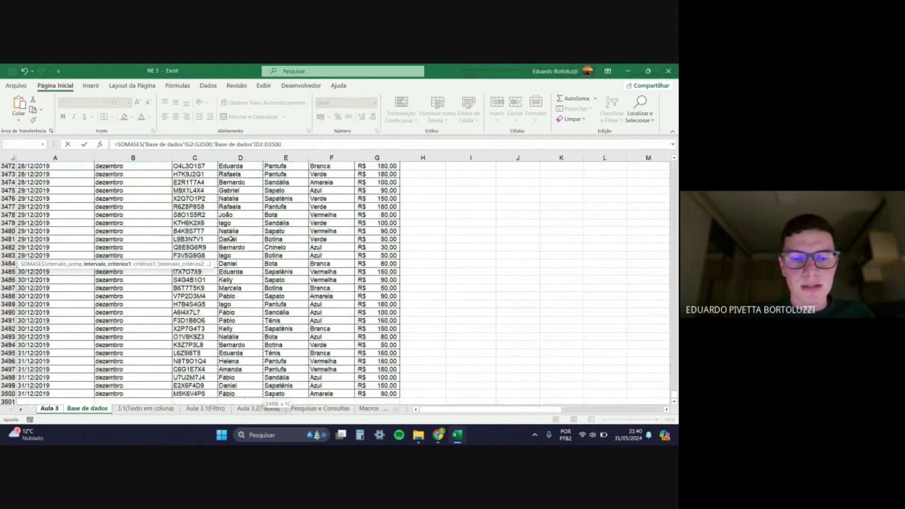
text(;)
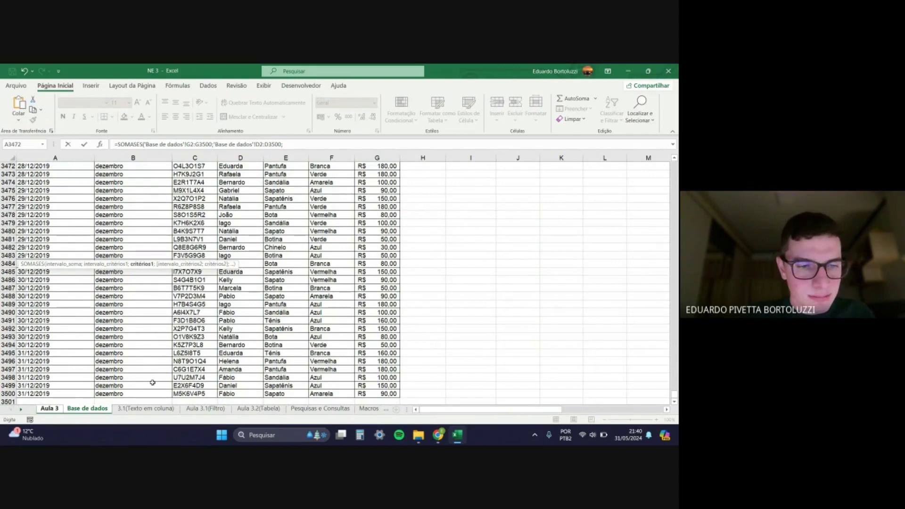
click(59, 410)
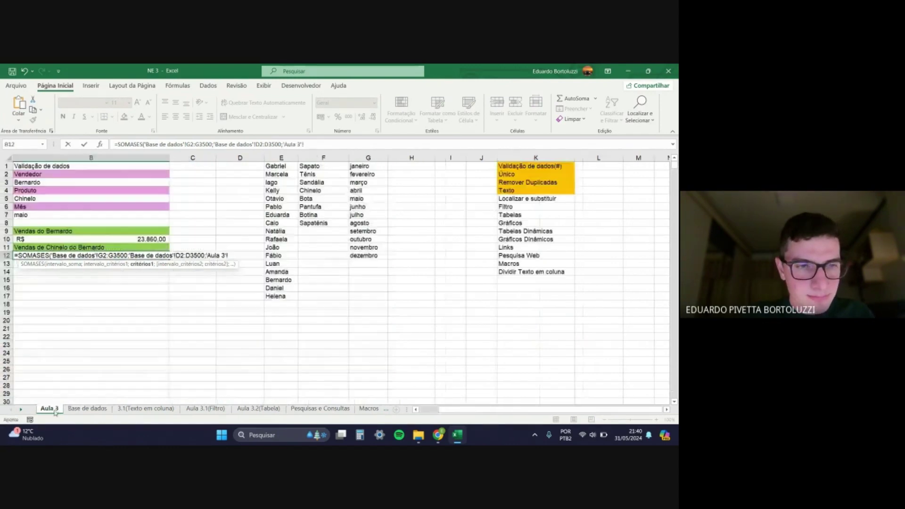
click(83, 183)
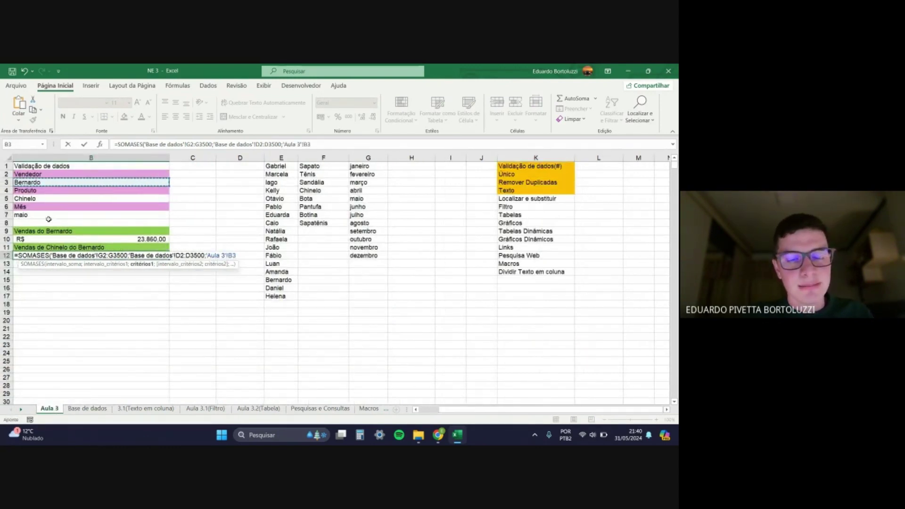
text(;)
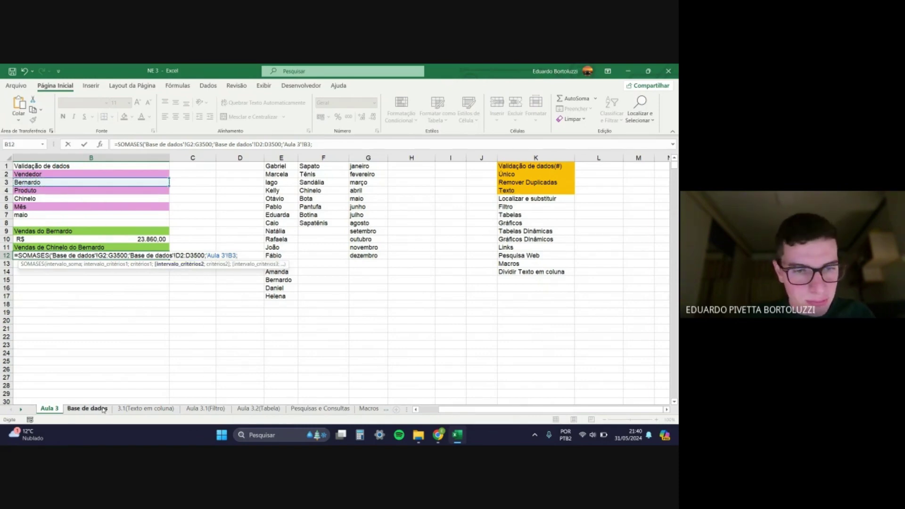
Step: Add the Produto cells E2:E3500 of Base de dados as the second criteria range, with Aula 3 cell B5 as its criterion, completing the B12 formula
click(87, 408)
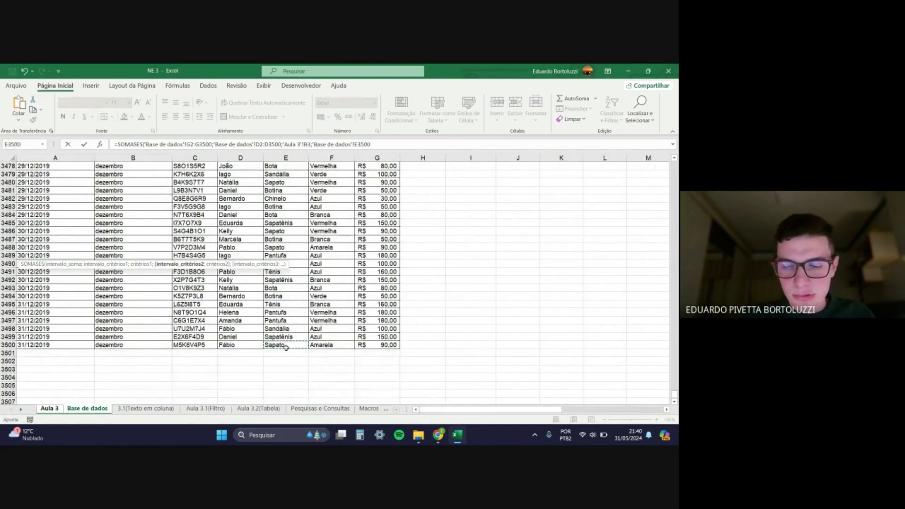
click(283, 346)
key(ctrl+shift+Up)
key(shift+Down)
text(;)
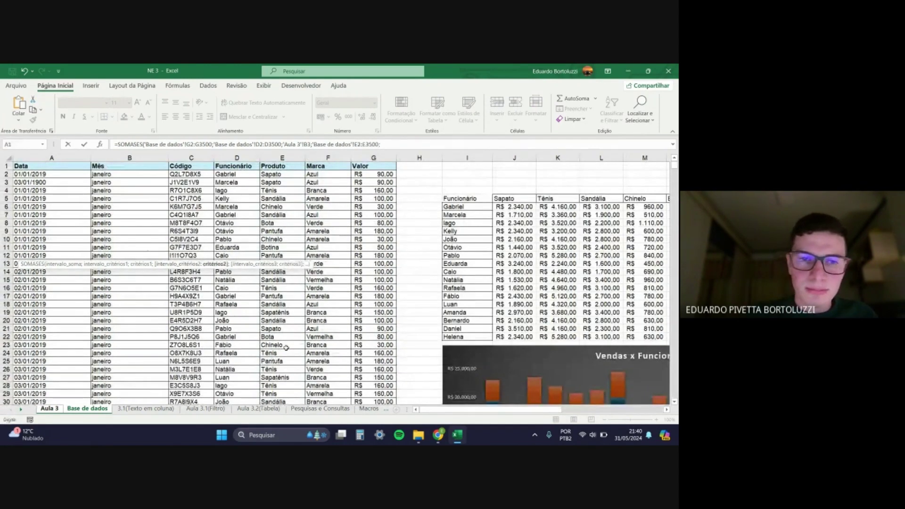
click(49, 407)
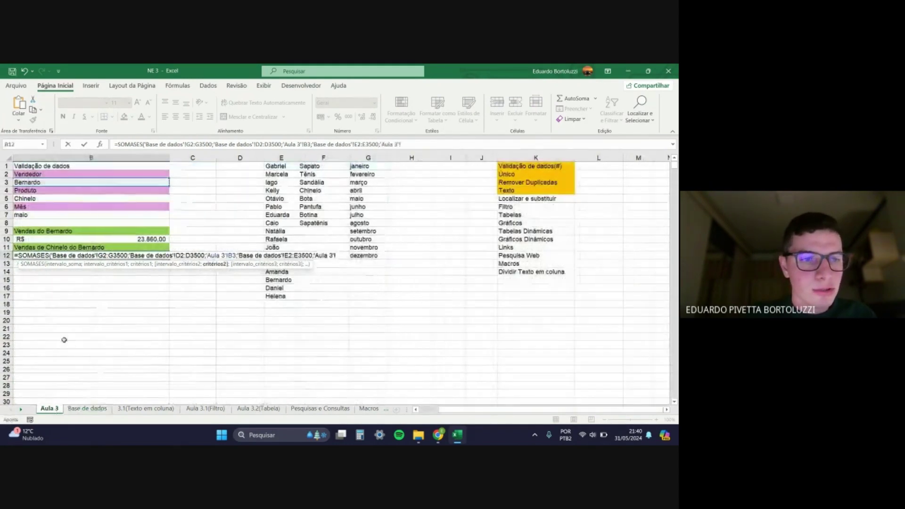
click(73, 199)
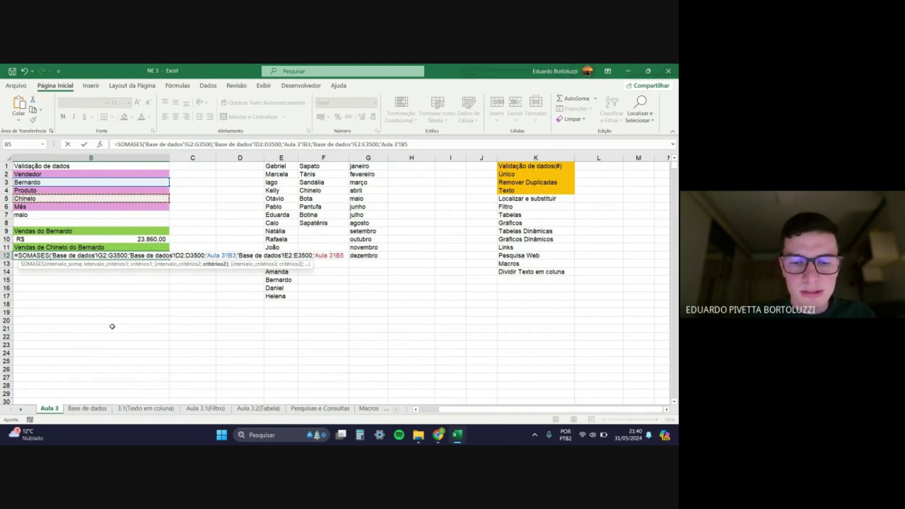
key(Return)
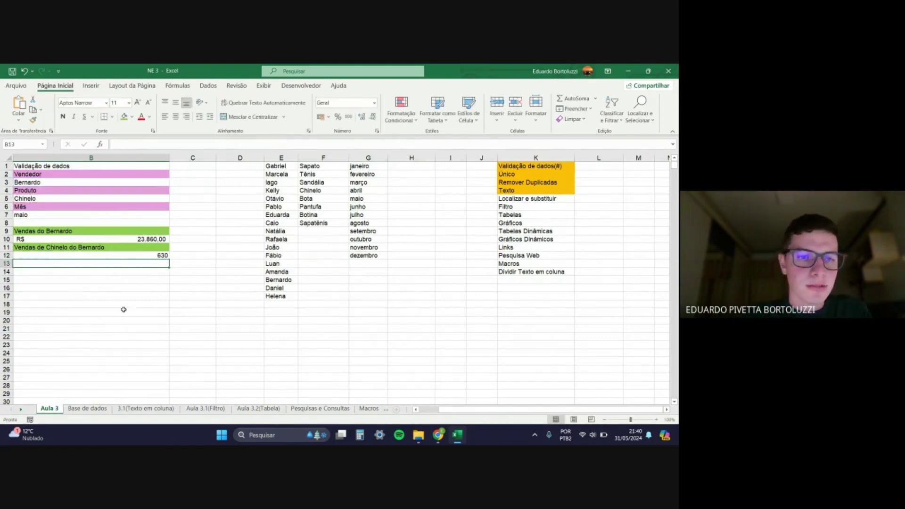
Step: Format the SOMASES total in B12 in the accounting currency format (R$)
click(150, 254)
click(321, 116)
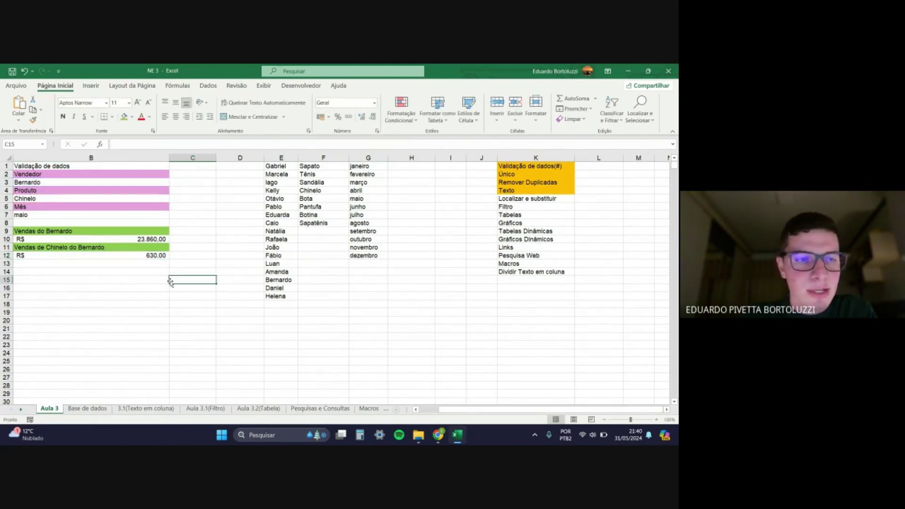
click(131, 280)
click(146, 257)
click(143, 296)
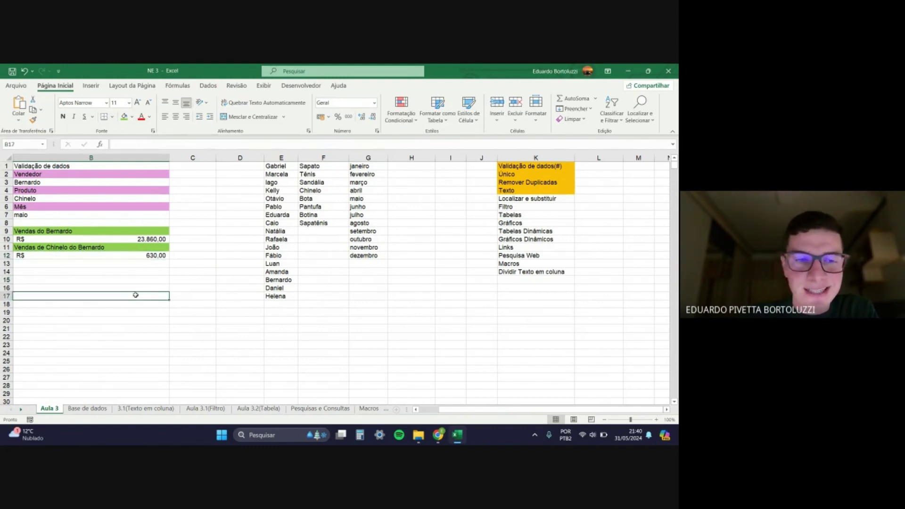
click(151, 264)
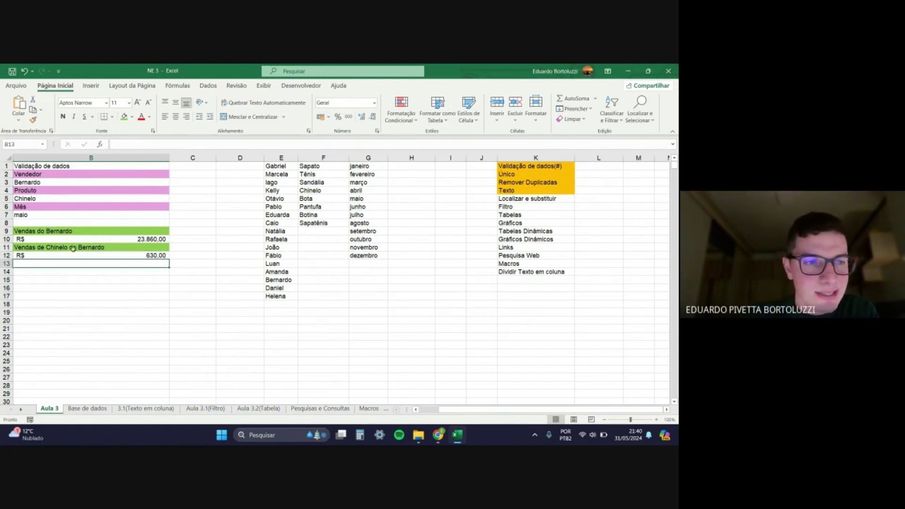
click(39, 215)
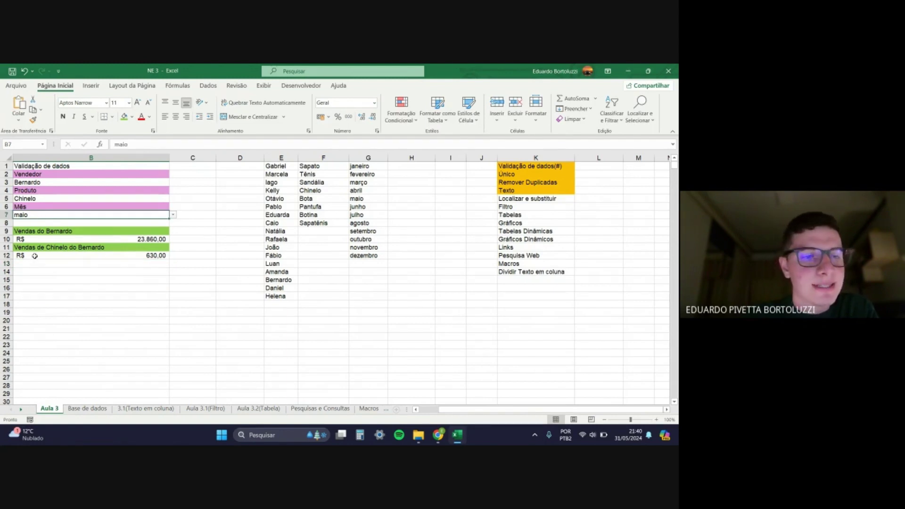
click(49, 278)
click(56, 265)
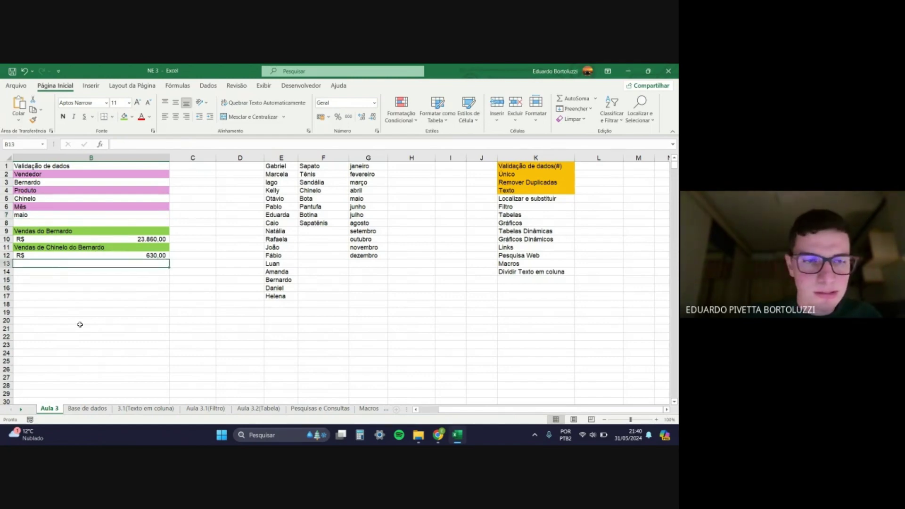
Step: Copy the label formula text from B11 and paste it into B13 with its cell references unchanged
double_click(101, 246)
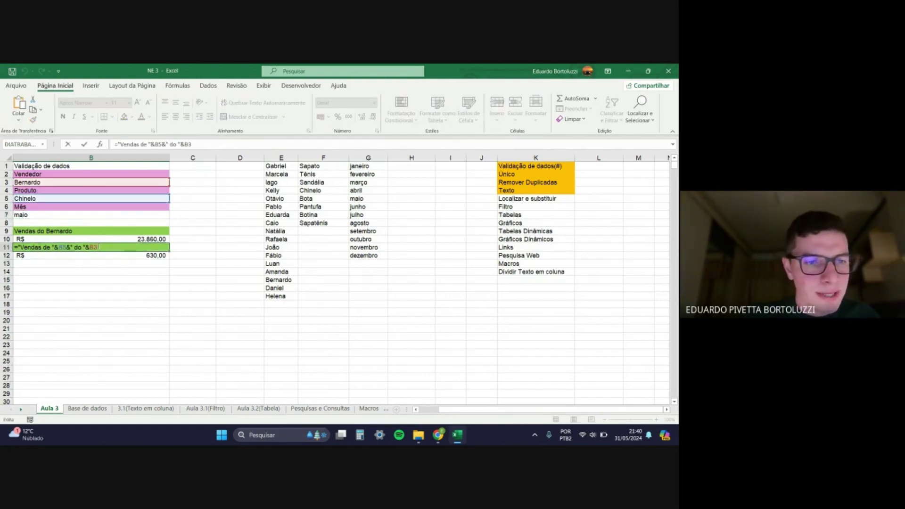
key(Return)
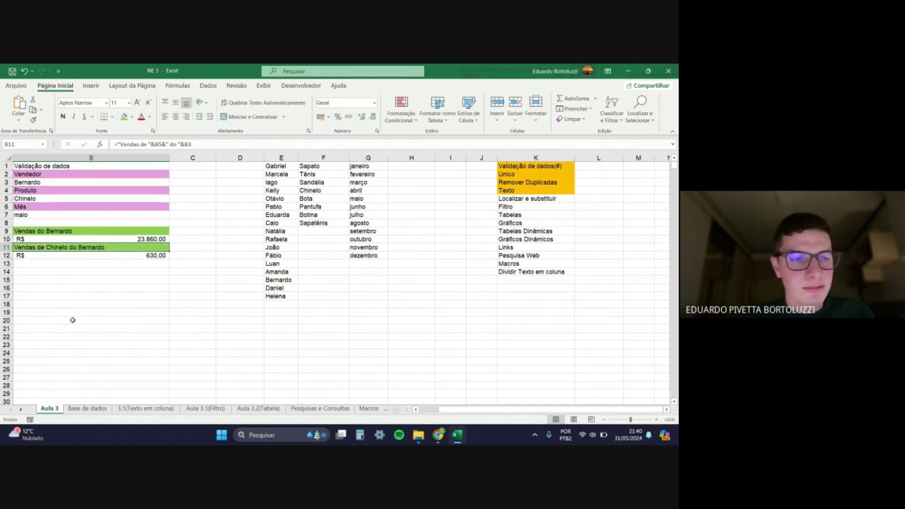
click(62, 311)
click(83, 267)
double_click(83, 268)
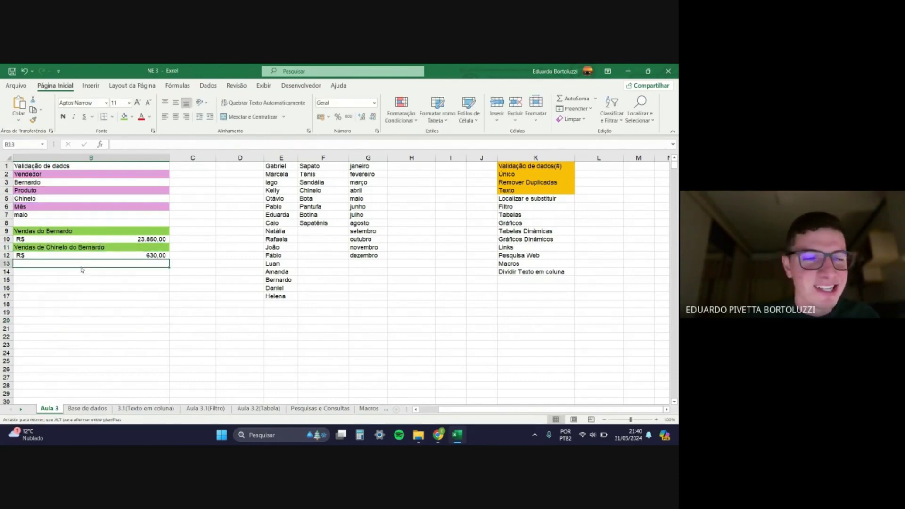
scroll(95, 304, up, 5)
click(126, 287)
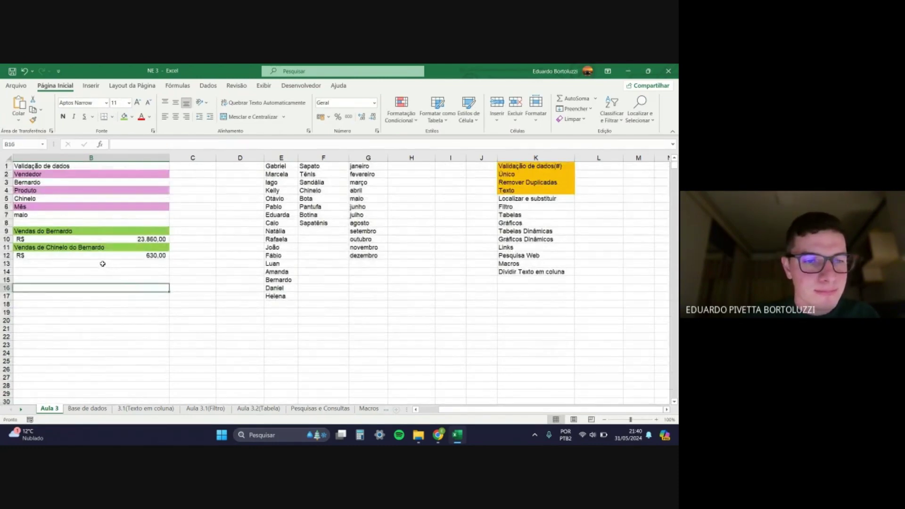
double_click(75, 265)
key(ctrl+v)
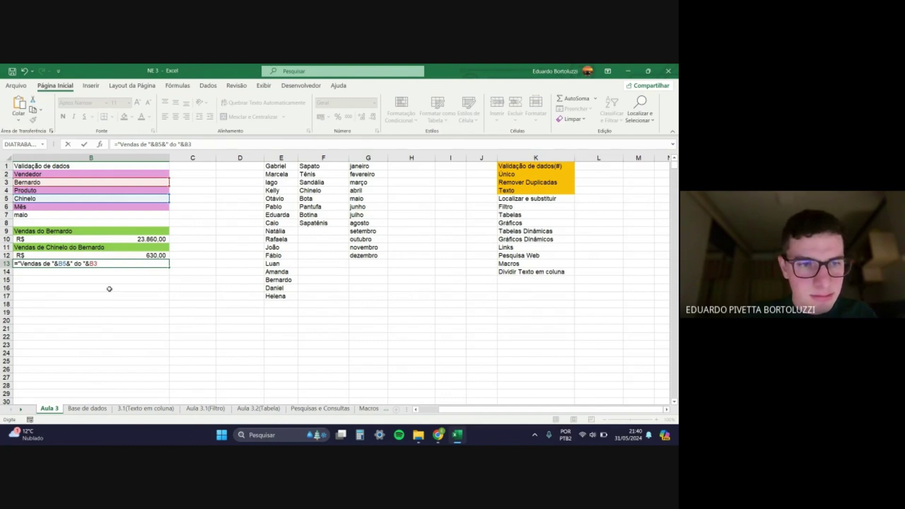
Step: Extend the B13 label formula with &" no mês de "&B7 so it includes the selected month
text(&)
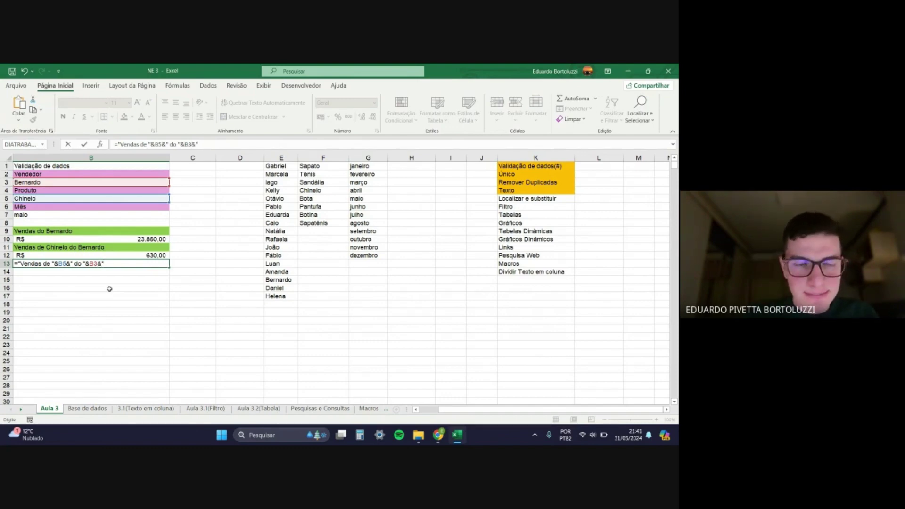
text(" no m)
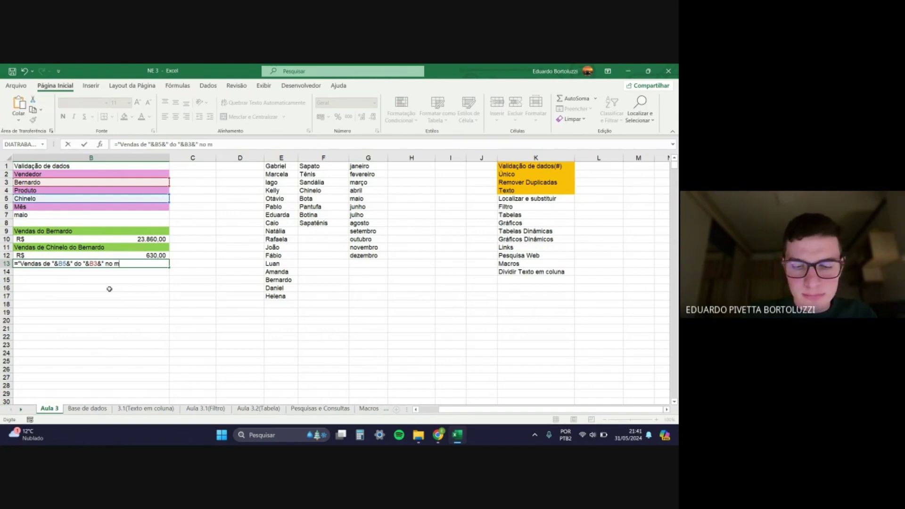
text(ês de "&)
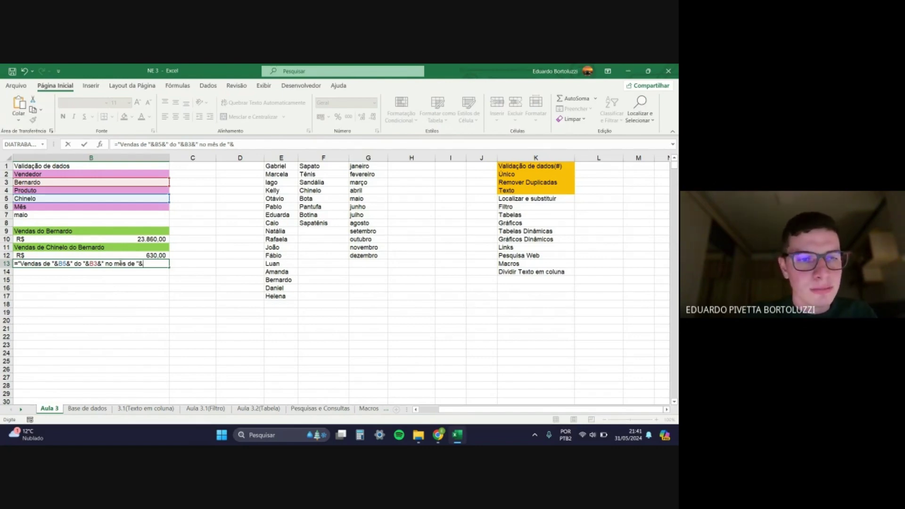
click(40, 216)
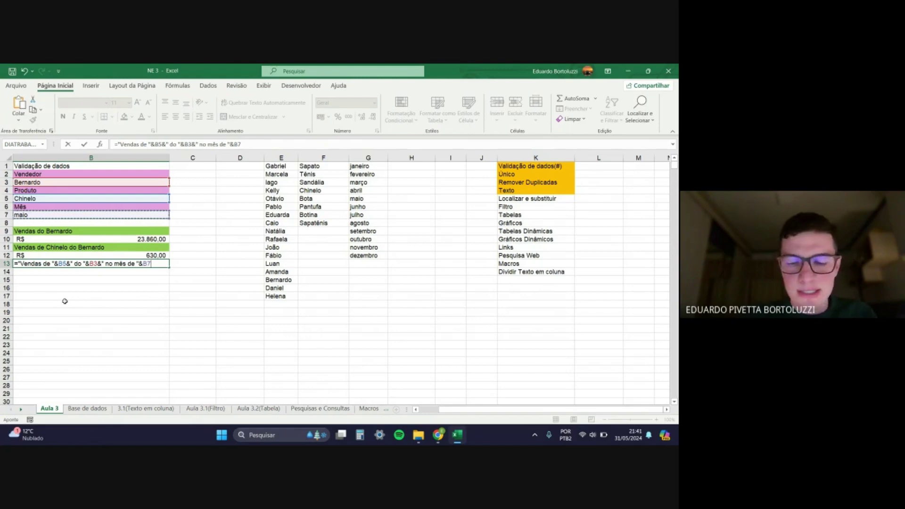
key(Return)
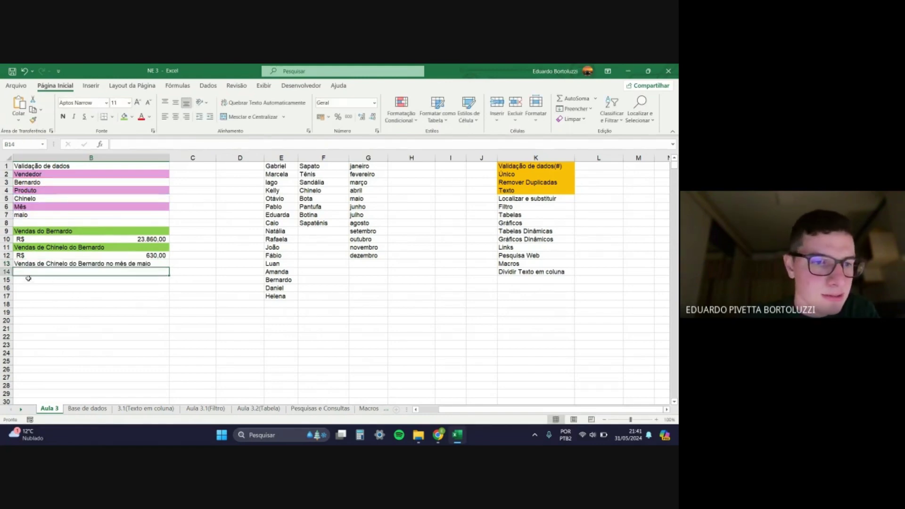
Step: Fill the B13 label cell with the same green as the other sales labels
click(38, 266)
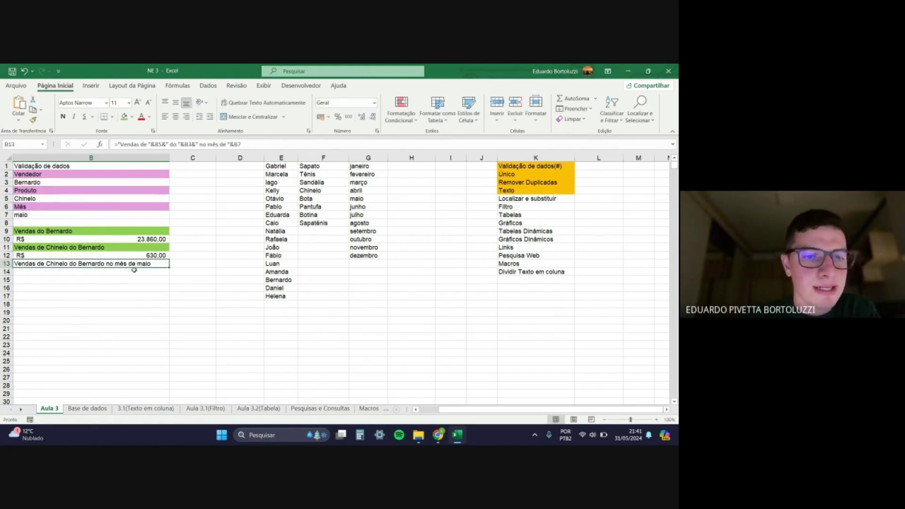
click(124, 116)
click(143, 272)
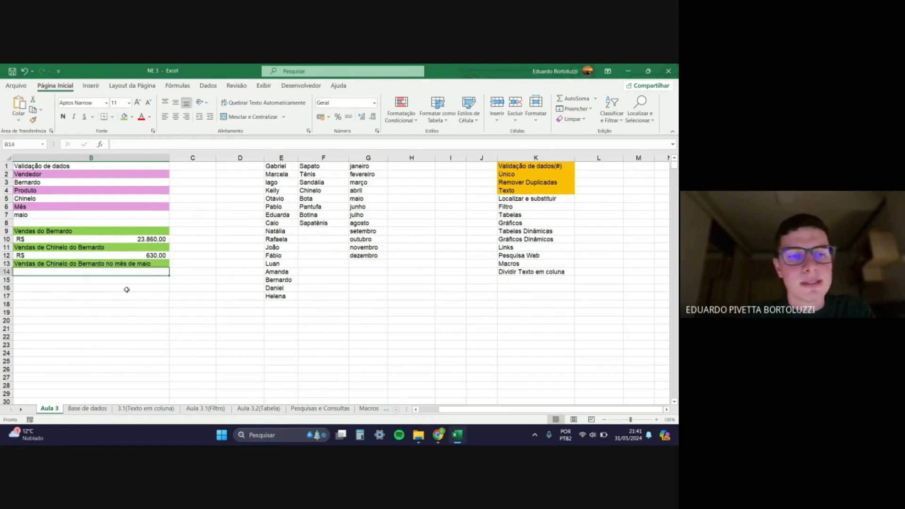
Step: Copy the complete SOMASES formula text from B12 and paste it into B14
double_click(153, 255)
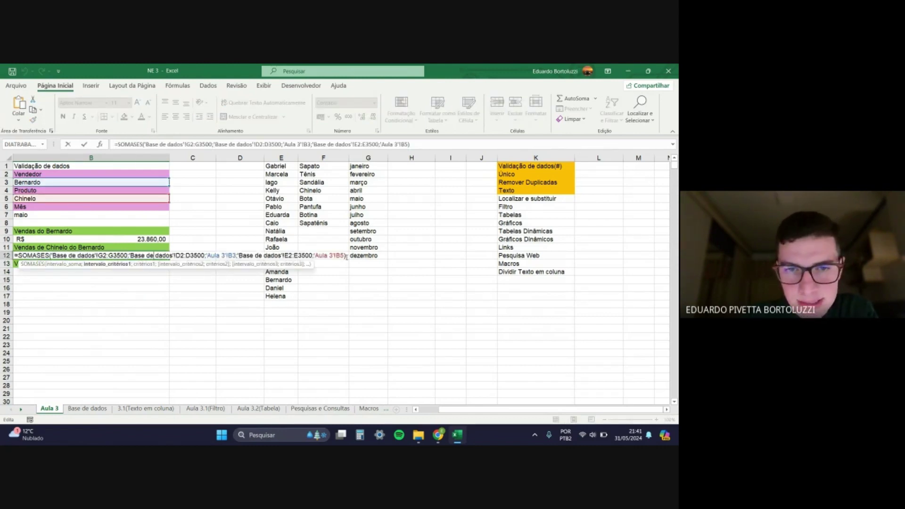
drag(346, 256, 5, 256)
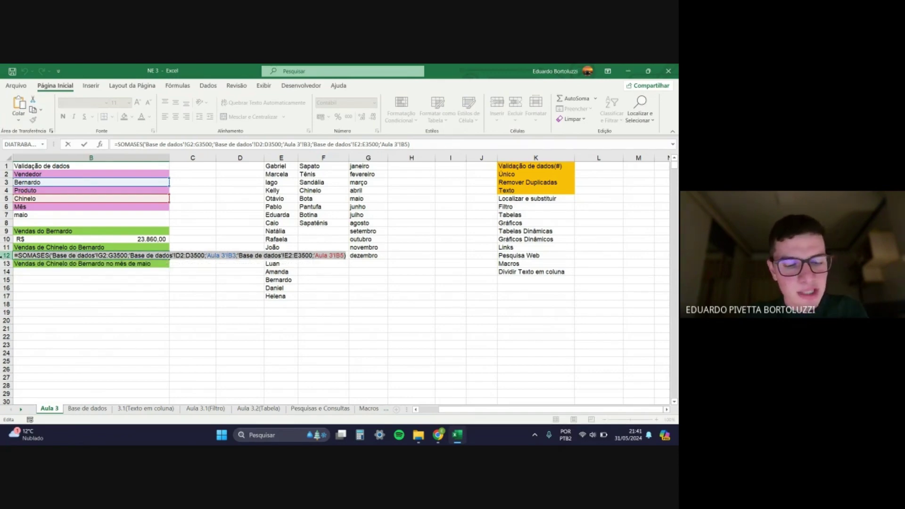
key(Escape)
click(88, 272)
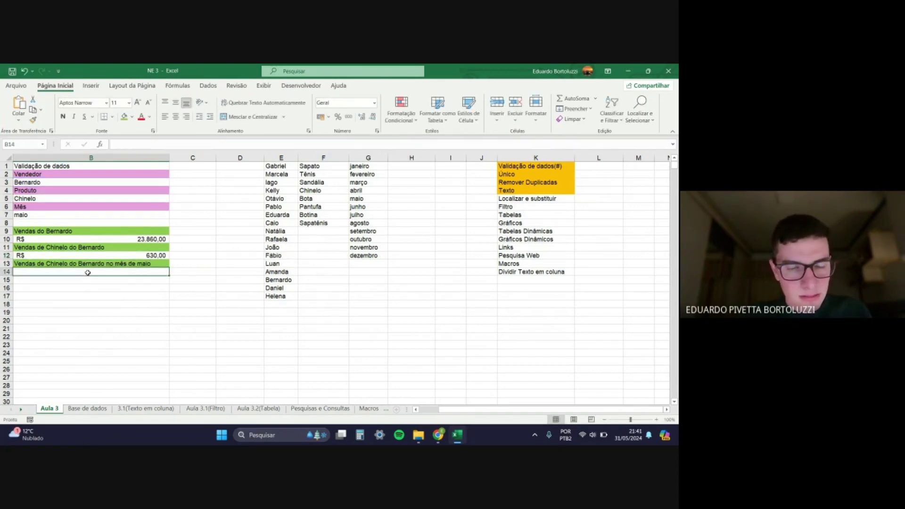
key(ctrl+v)
Step: Add the Mês cells B2:B3500 of Base de dados as a third criteria range in the B14 formula, with Aula 3 cell B7 as its criterion
double_click(142, 272)
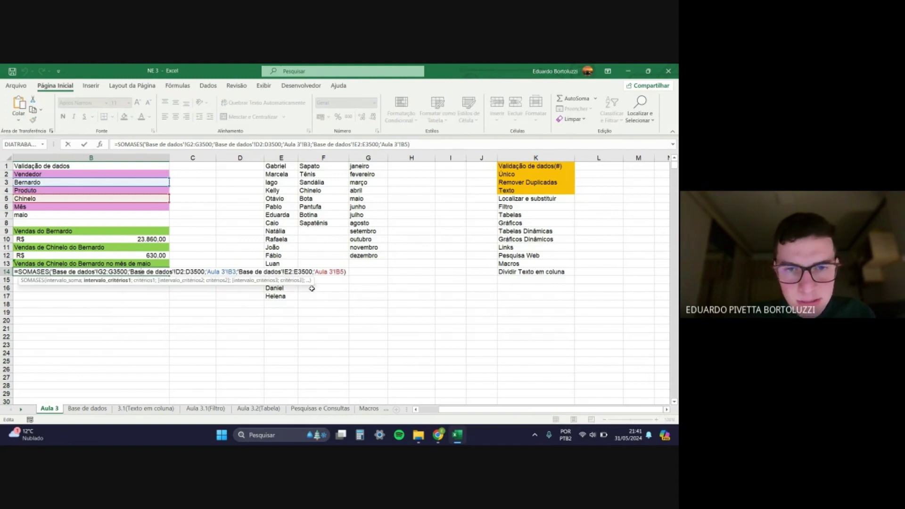
click(343, 272)
text(;)
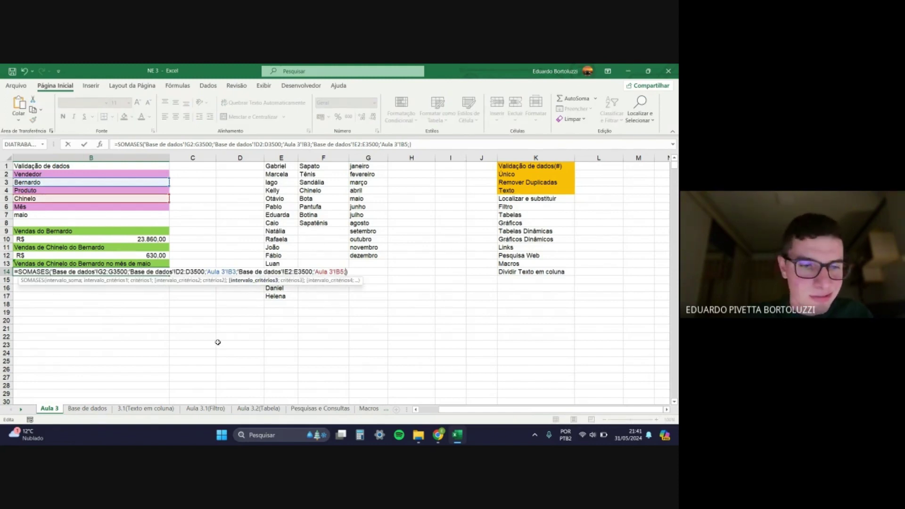
click(96, 409)
click(143, 174)
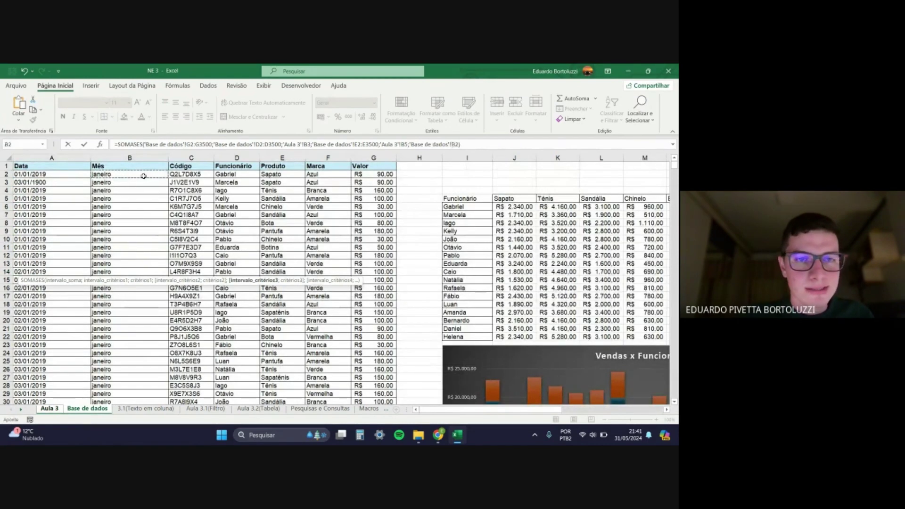
key(ctrl+shift+Down)
text(;)
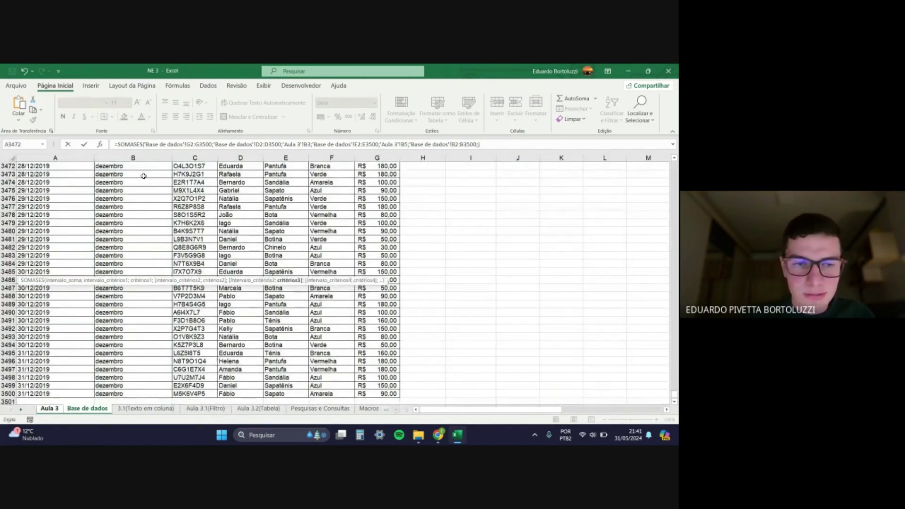
click(56, 409)
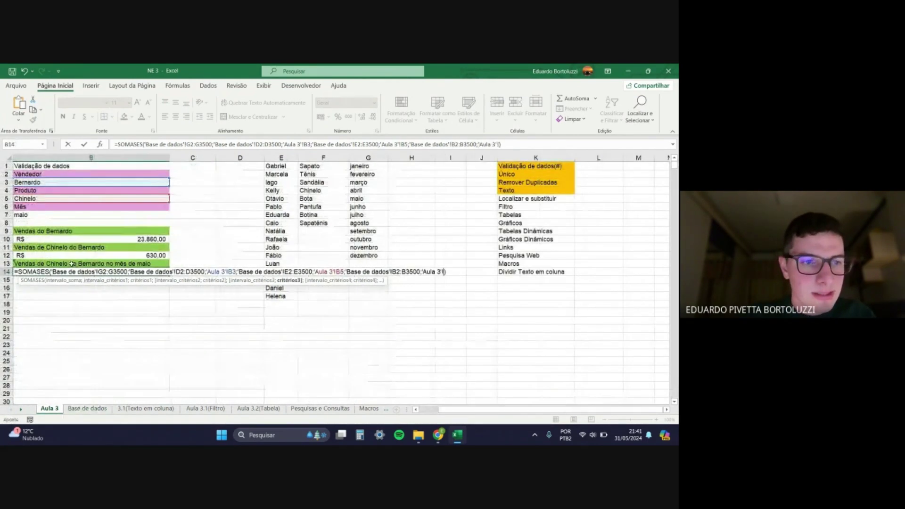
click(70, 214)
text())
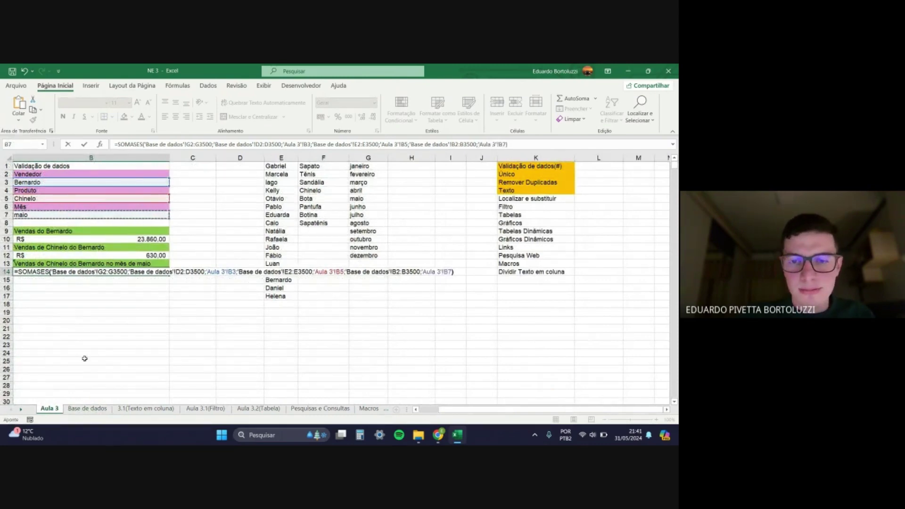
key(Return)
Step: Format the monthly sales total in B14 in the accounting currency format (R$)
click(315, 286)
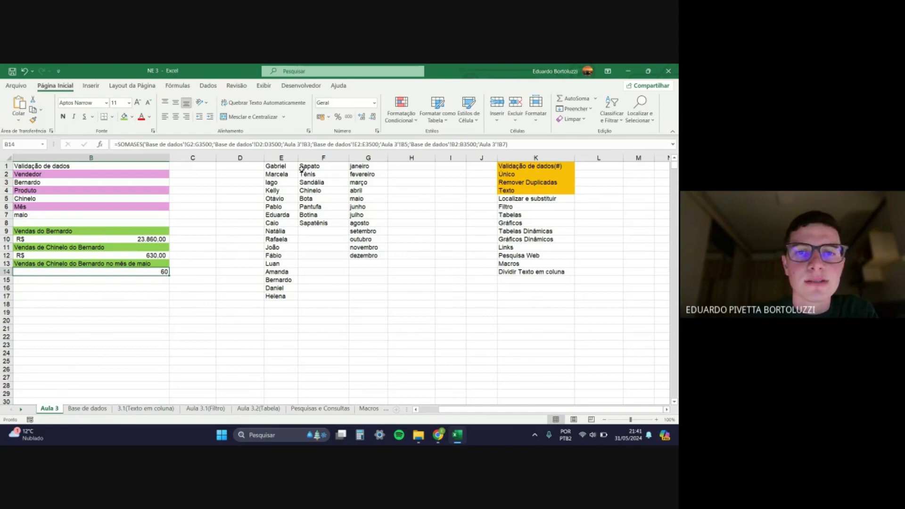
click(320, 117)
click(193, 304)
click(158, 271)
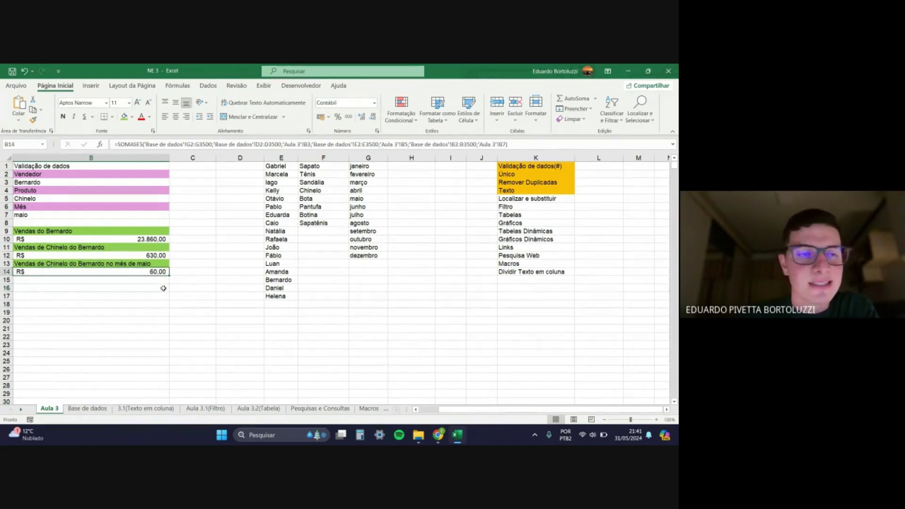
Step: Switch the Vendedor drop-down in B3 to the salesperson listed in cell E14
click(121, 183)
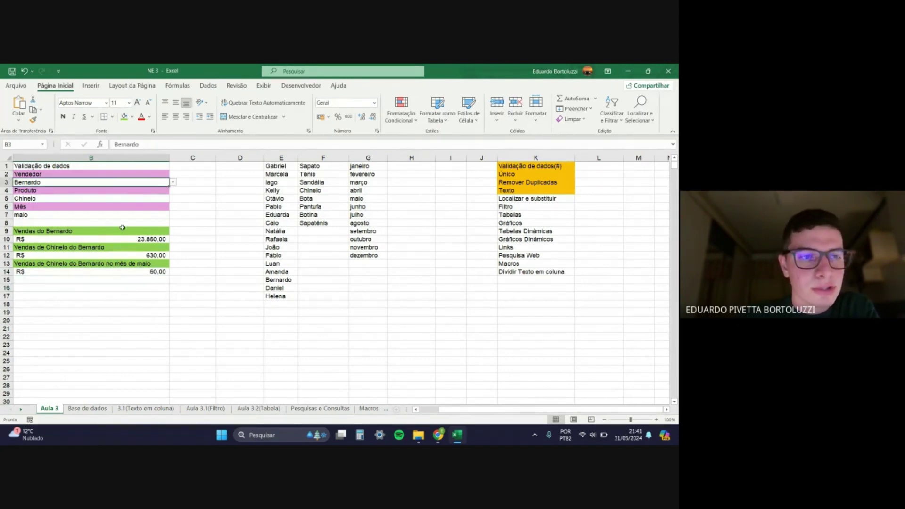
click(173, 183)
click(84, 216)
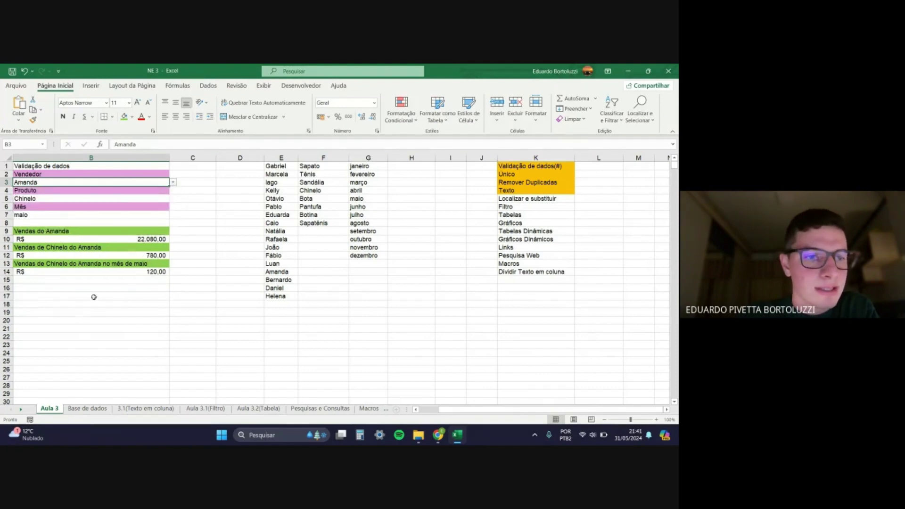
click(93, 296)
click(63, 233)
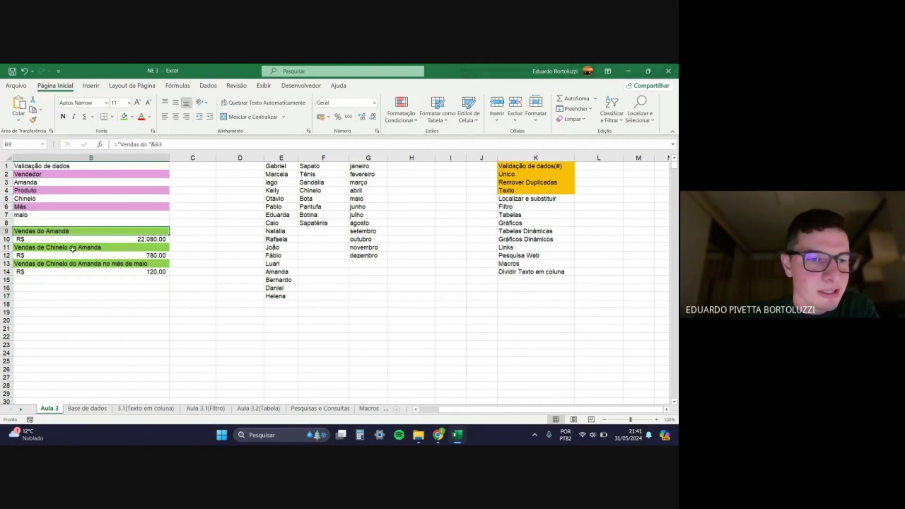
click(73, 249)
click(75, 265)
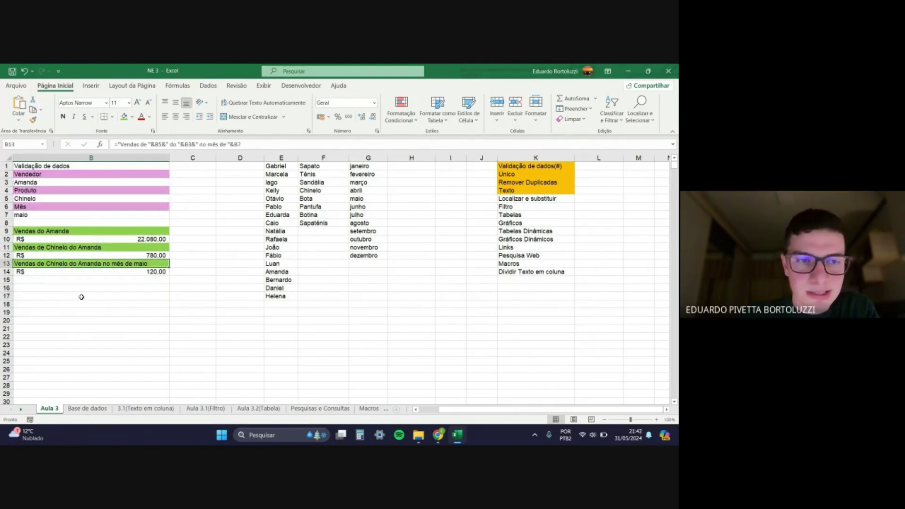
Step: Change the wording "do" to "do(da)" in the salesperson label formula in B9, keeping the reference to B3
click(47, 233)
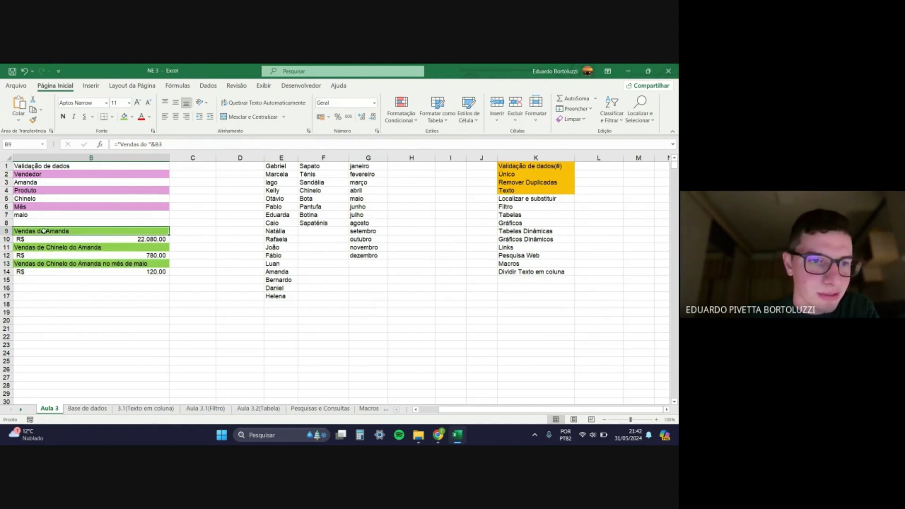
double_click(43, 231)
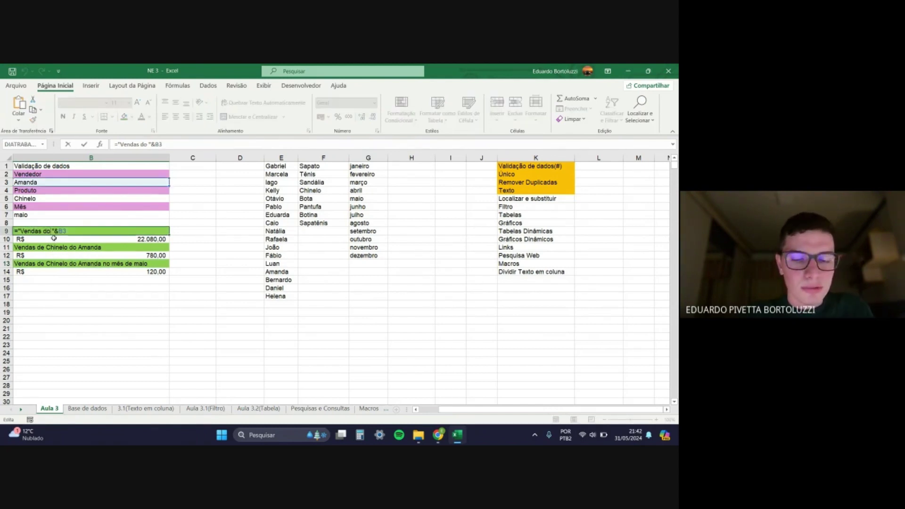
text((da)
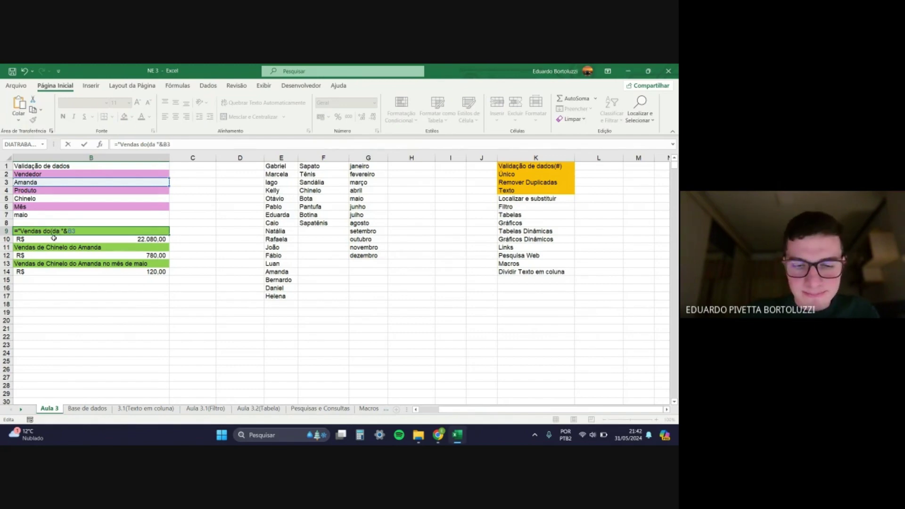
text())
key(Return)
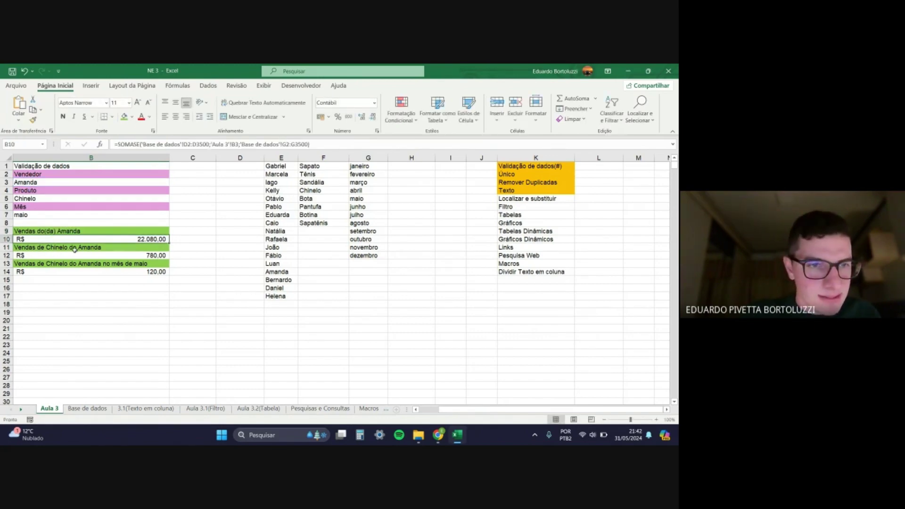
Step: Change "do" to "do(da)" in the product sales label formula in B11
double_click(75, 249)
click(82, 248)
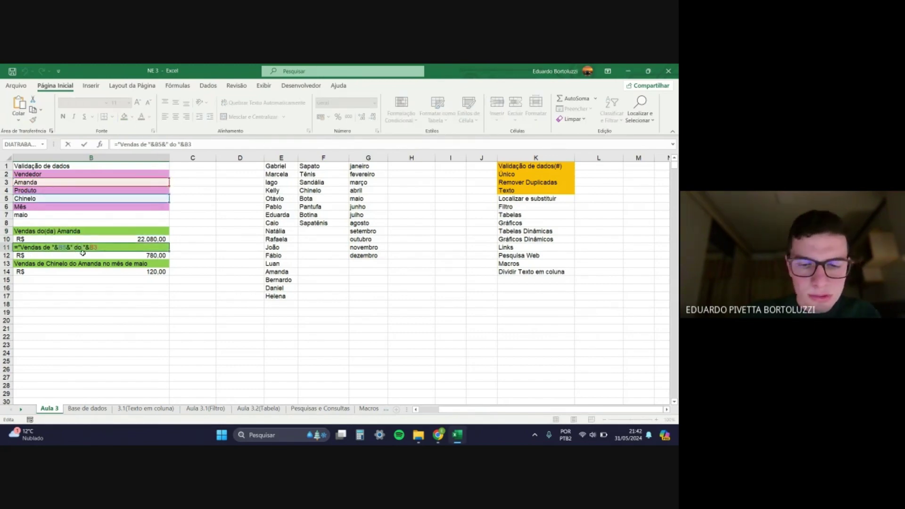
text((da))
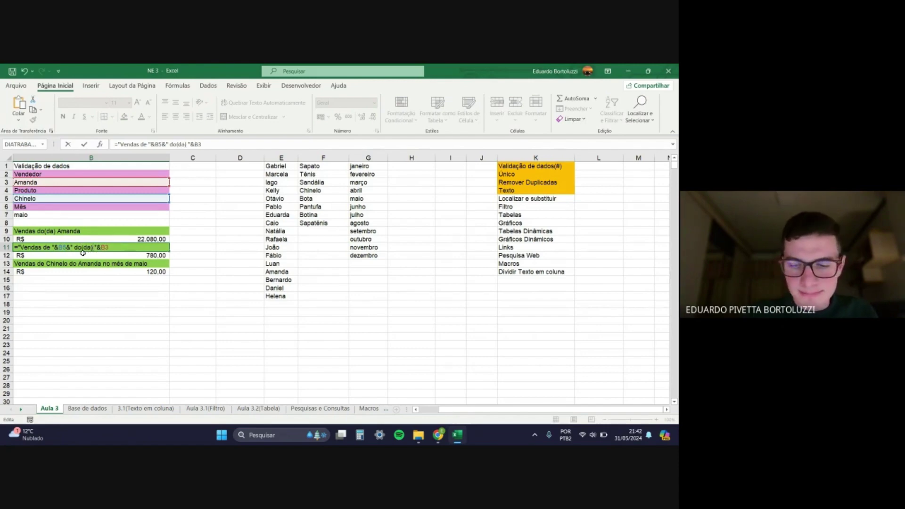
key(Return)
Step: Change "do" to "do(da)" in the monthly sales label formula in B13
double_click(80, 264)
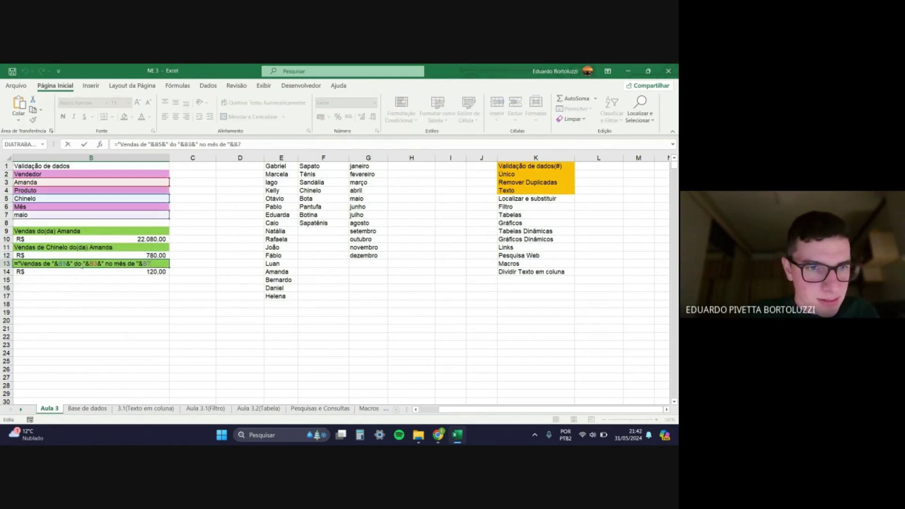
text((da))
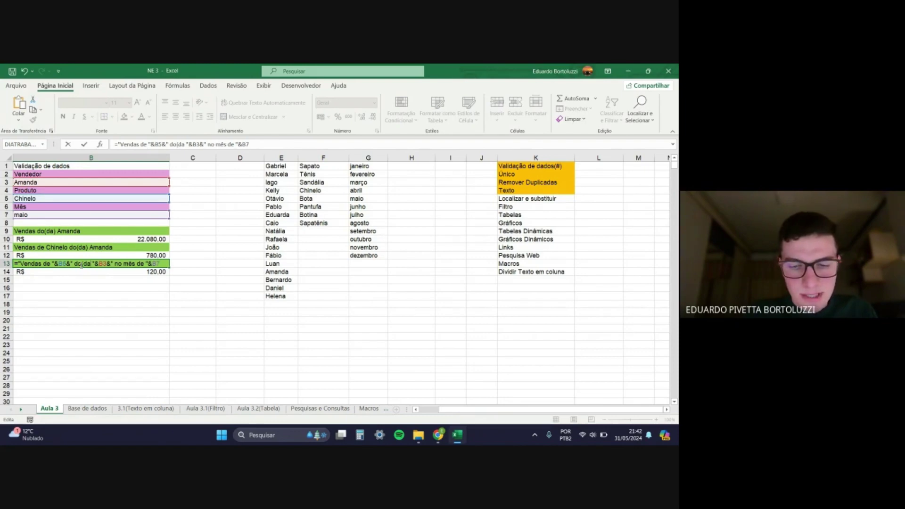
key(Return)
click(98, 304)
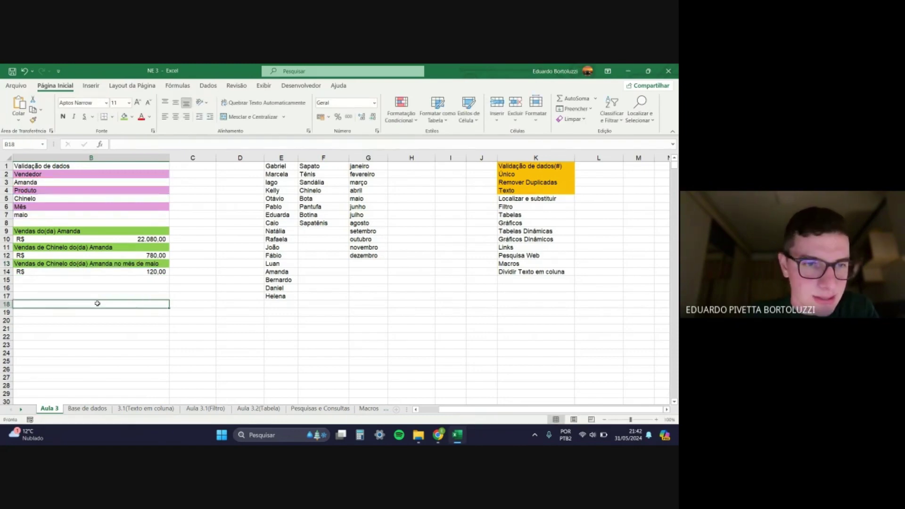
Step: Review the labels and total formulas in B9:B12 and look through the Vendedor drop-down list in B3, leaving its selection as it is
click(89, 248)
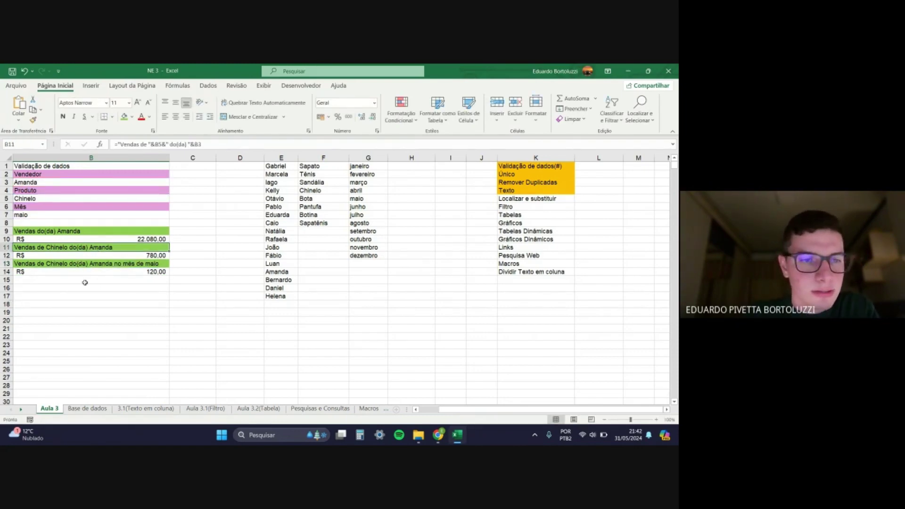
click(74, 232)
click(56, 185)
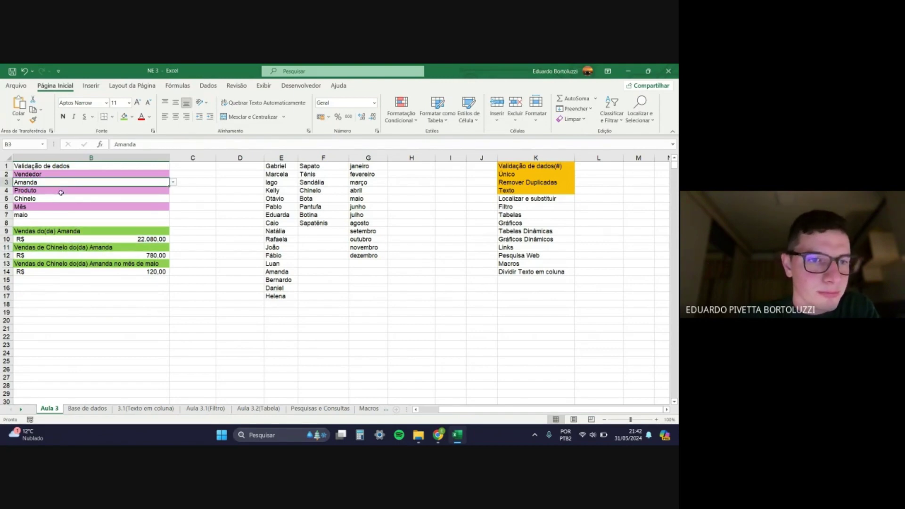
click(174, 183)
scroll(49, 212, down, 3)
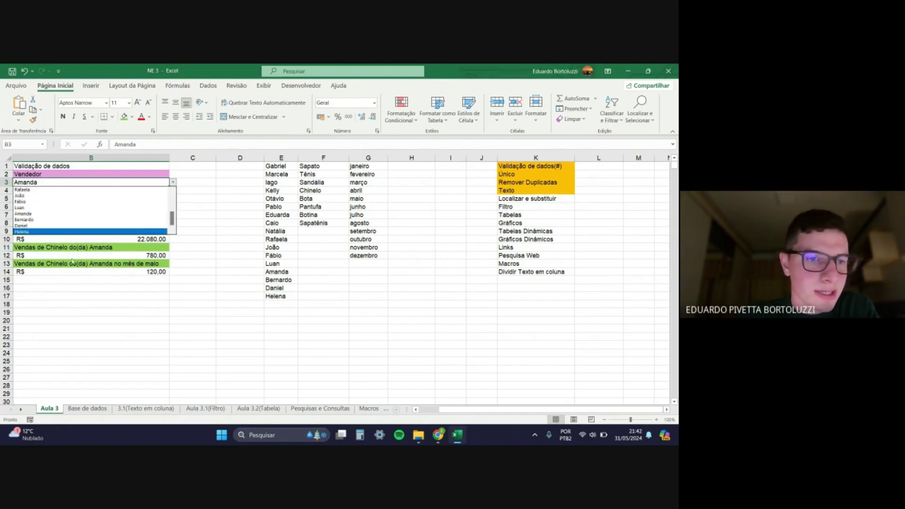
key(Escape)
click(52, 232)
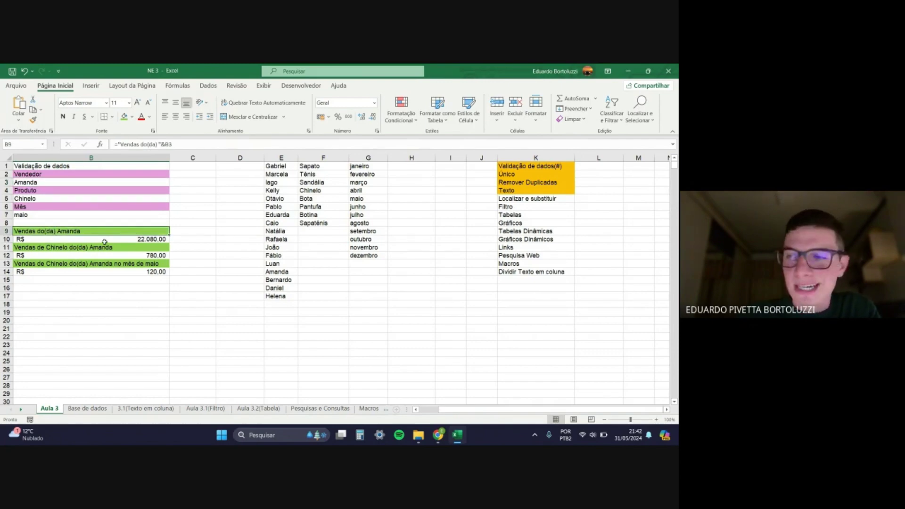
click(58, 237)
click(36, 232)
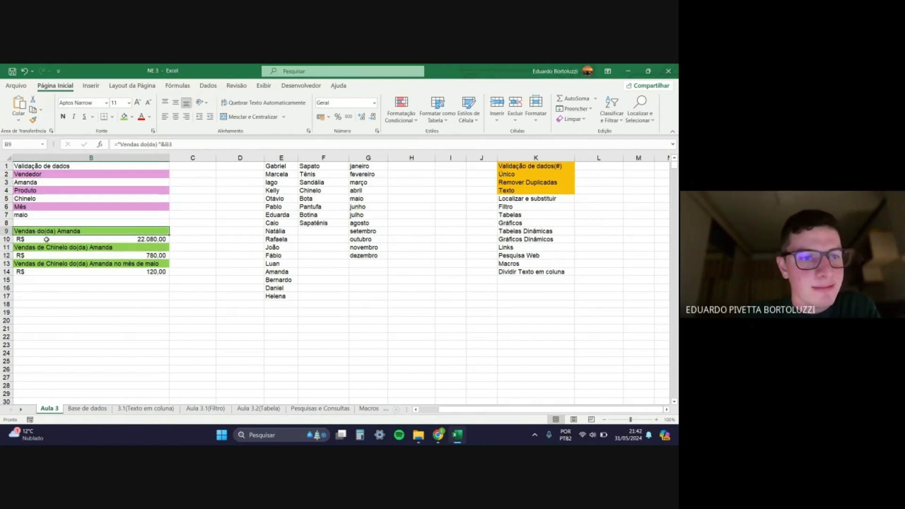
click(104, 240)
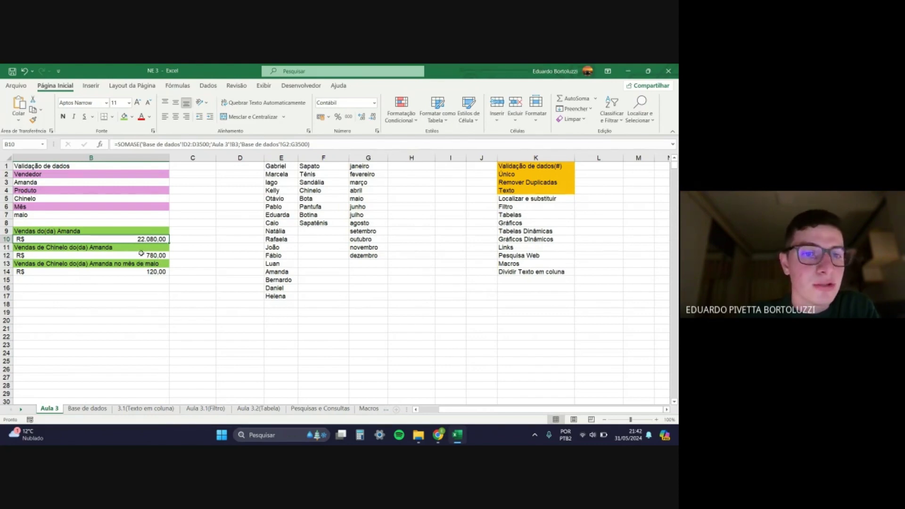
click(40, 257)
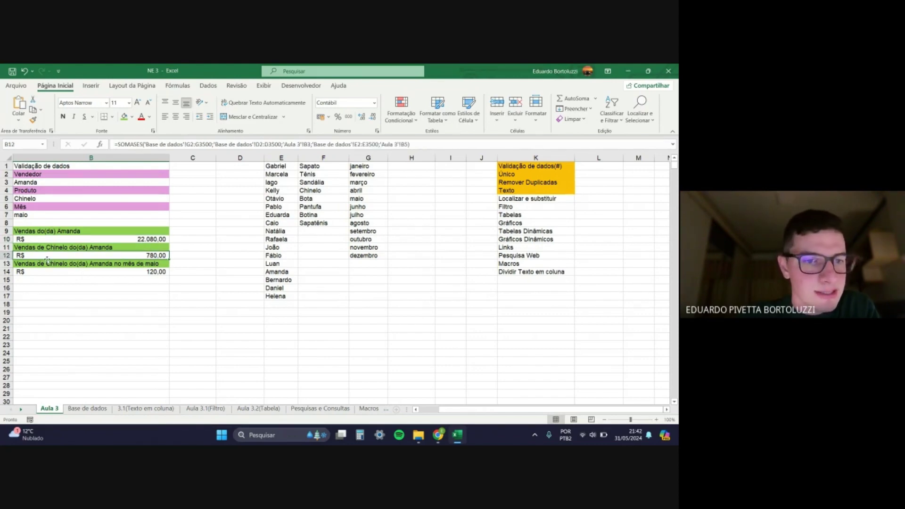
Step: Switch the Produto drop-down in B5 to Bota and check the product sales total in B12
click(147, 200)
click(172, 198)
click(88, 230)
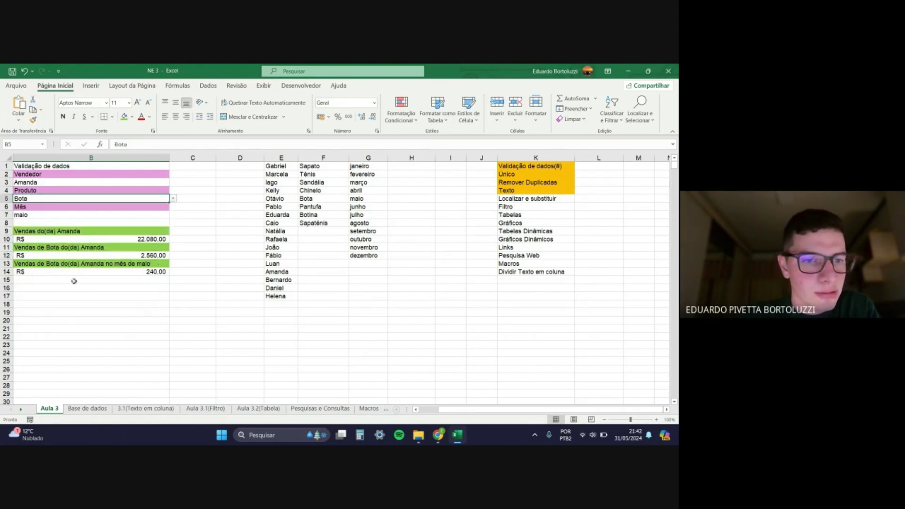
click(115, 296)
click(94, 255)
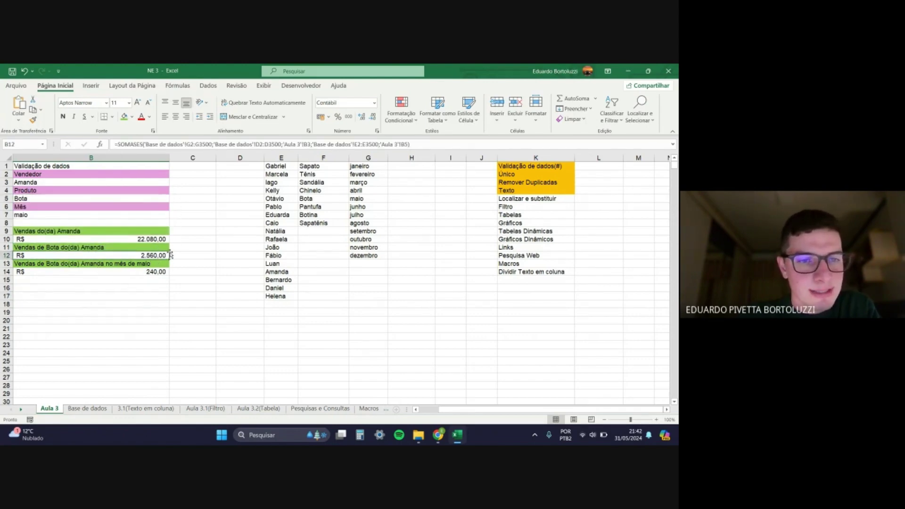
Step: Switch the Mês drop-down in B7 to novembro and check the monthly sales total in B14
click(113, 309)
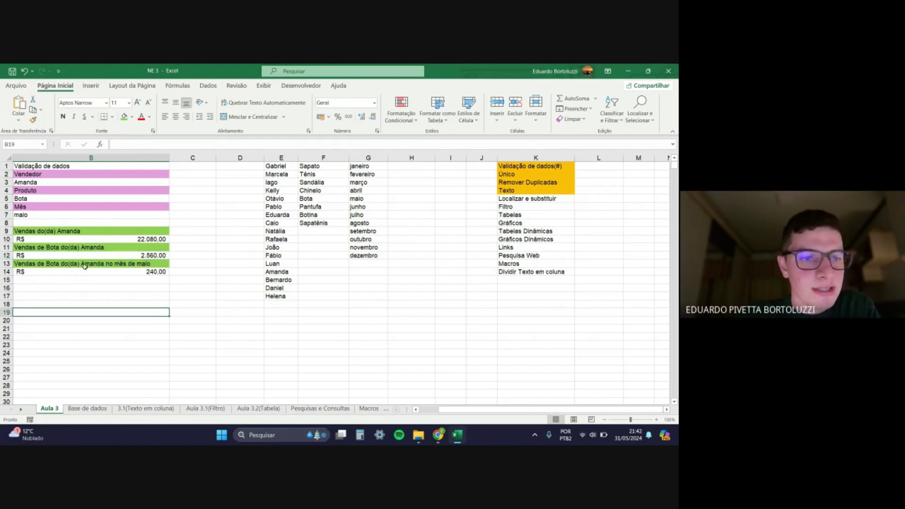
click(136, 272)
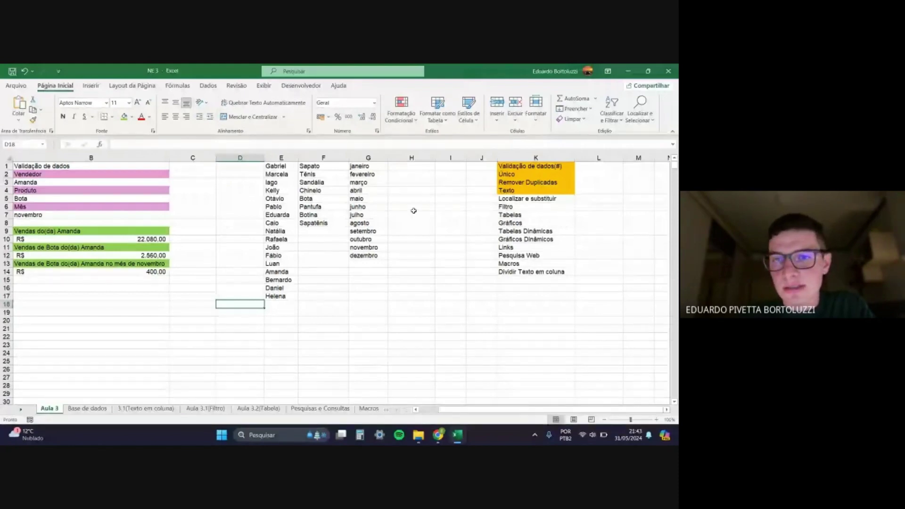
click(454, 263)
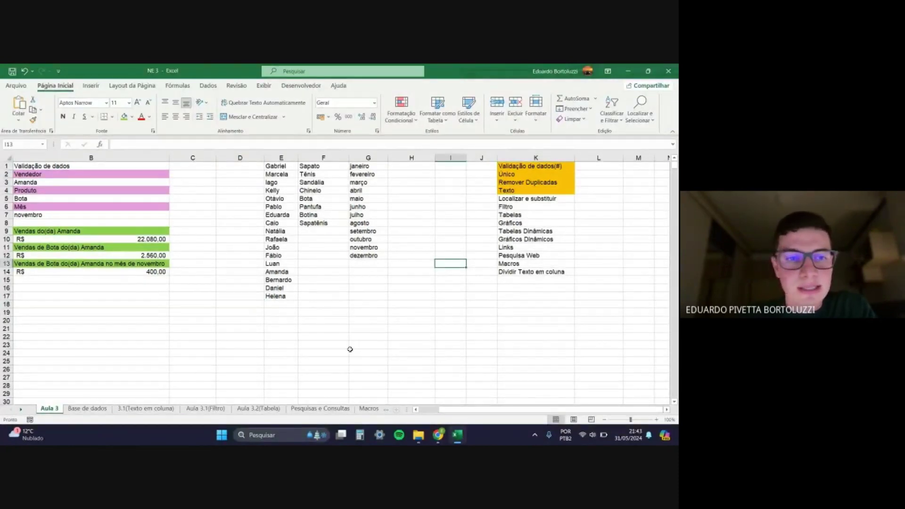